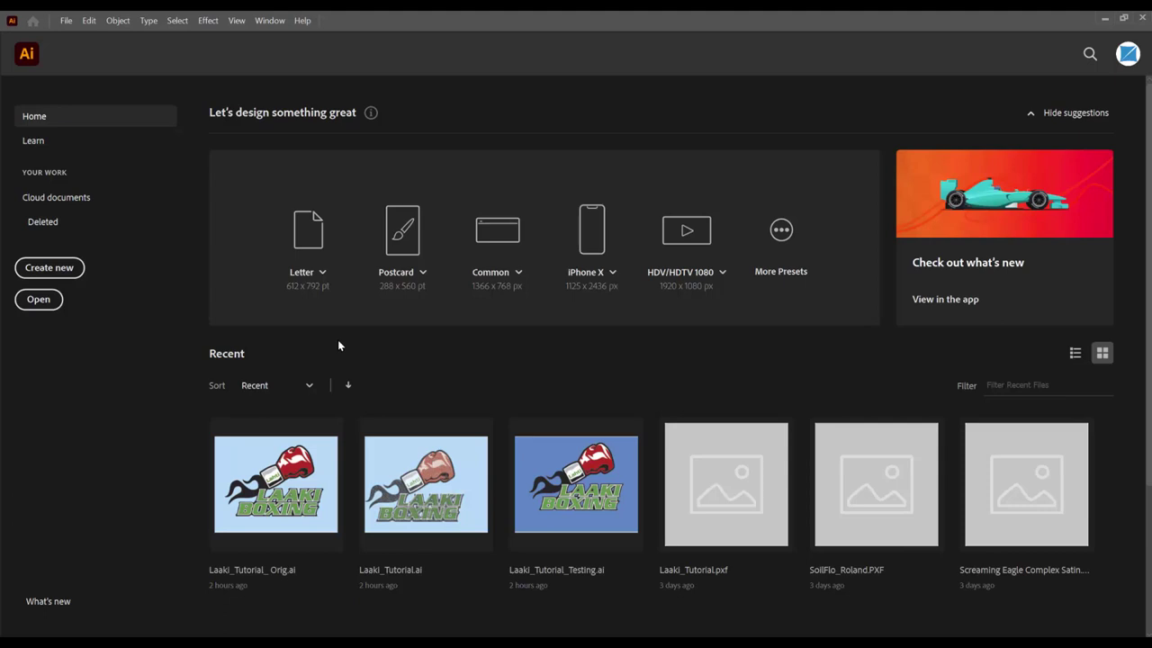
- Open the recent file Laaki_Tutorial_ Orig.ai and display its layer structure
click(250, 515)
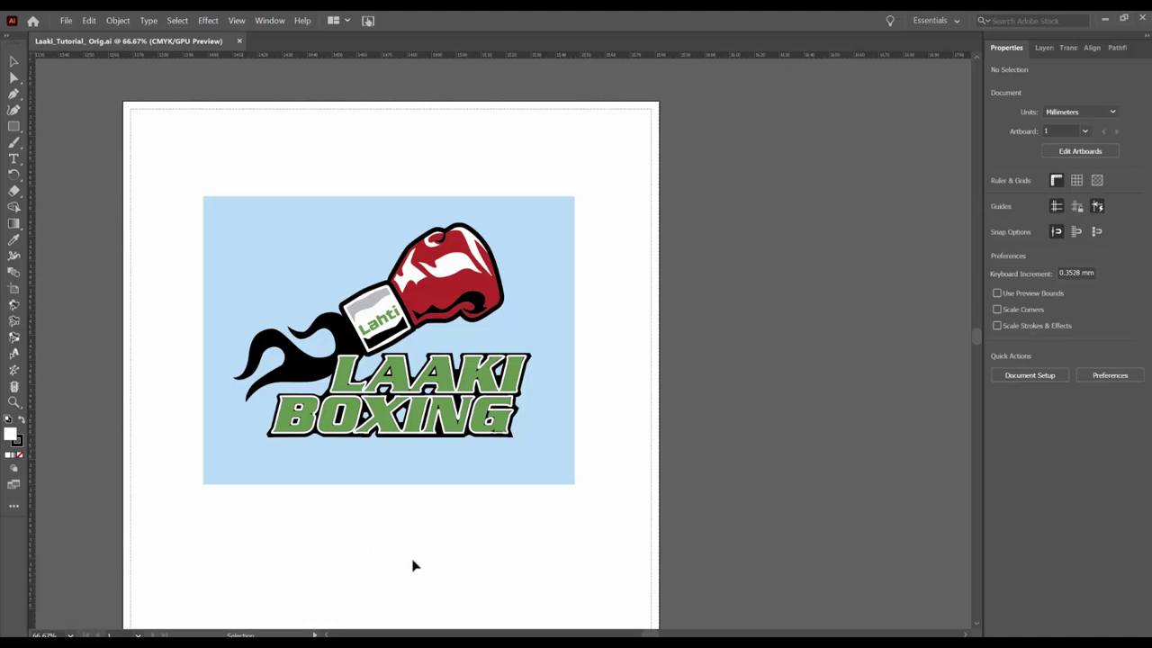
click(1045, 47)
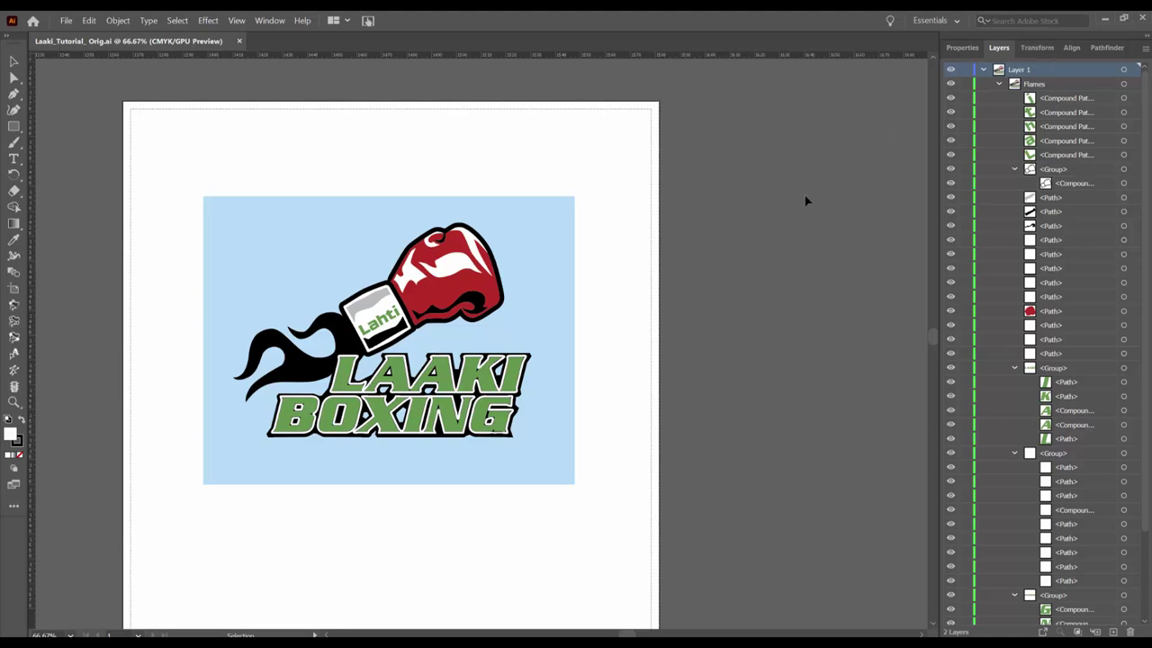
- Show the Embroidery i² Design Palette, Path Properties, Path Type and View Settings
click(266, 21)
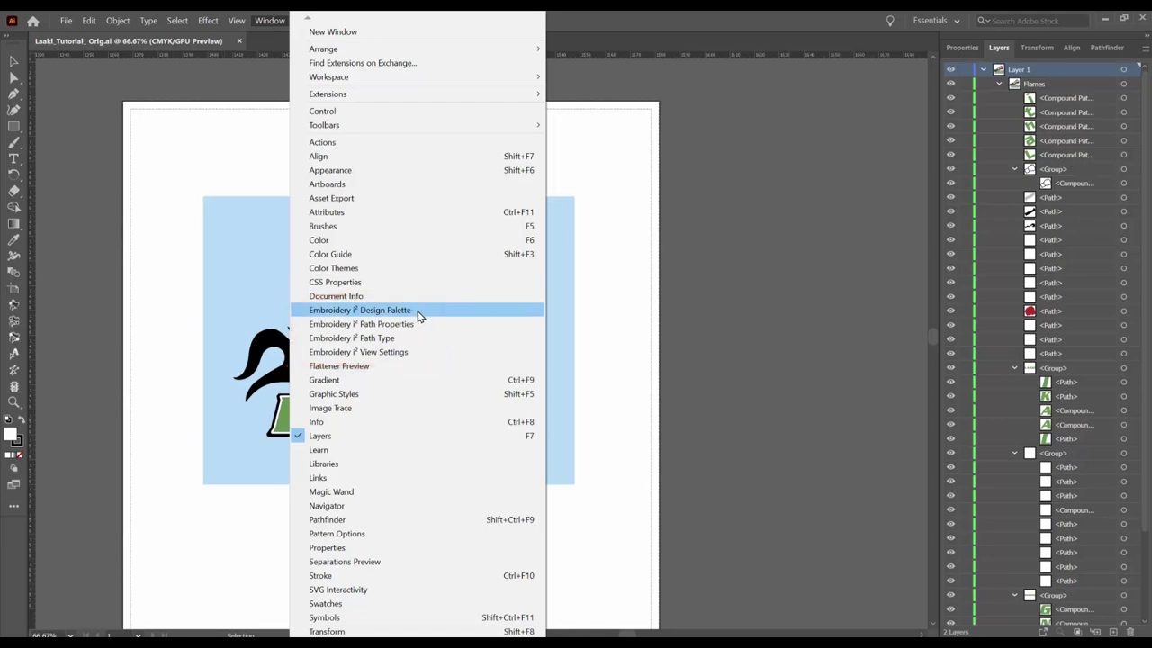
click(418, 315)
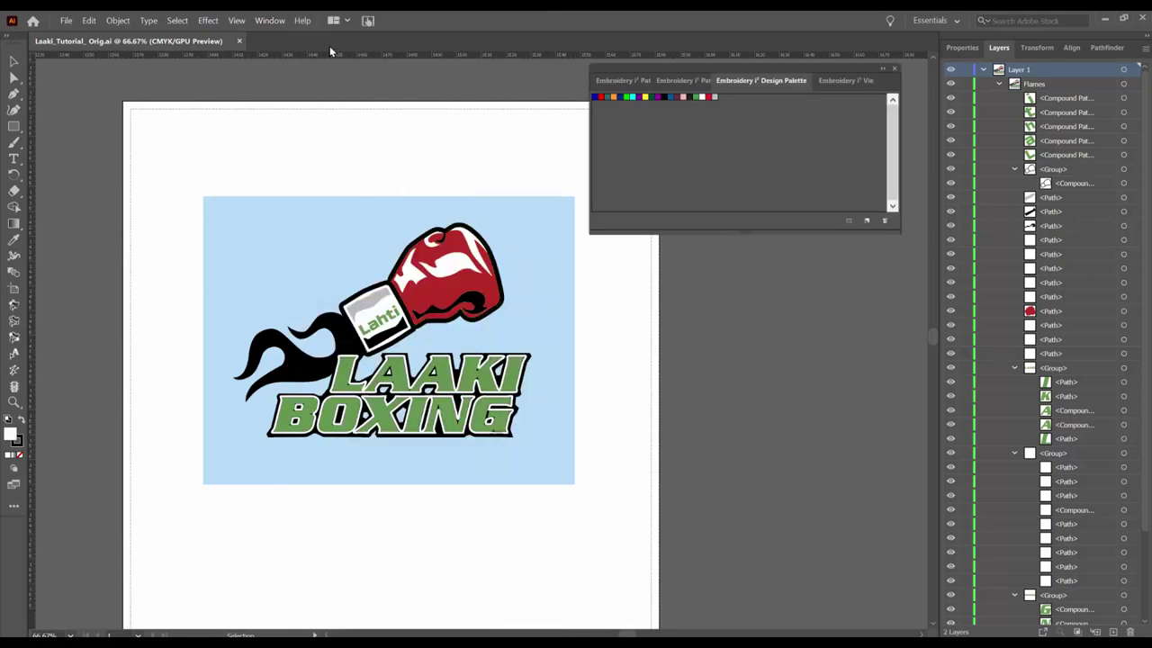
click(282, 22)
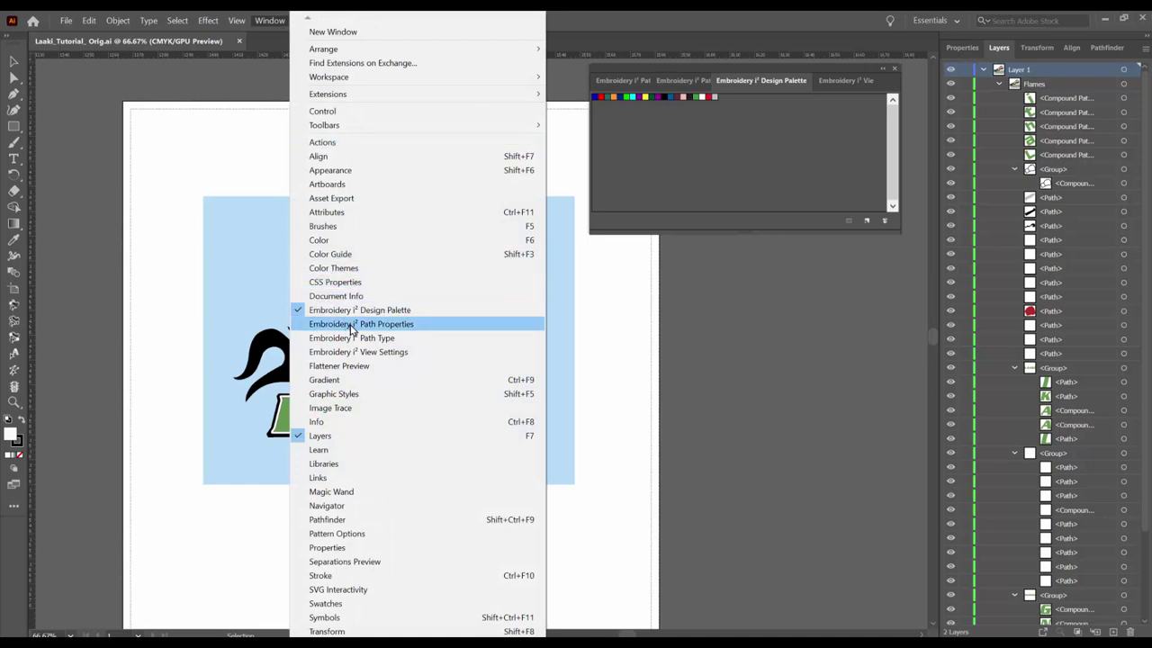
click(351, 327)
click(270, 20)
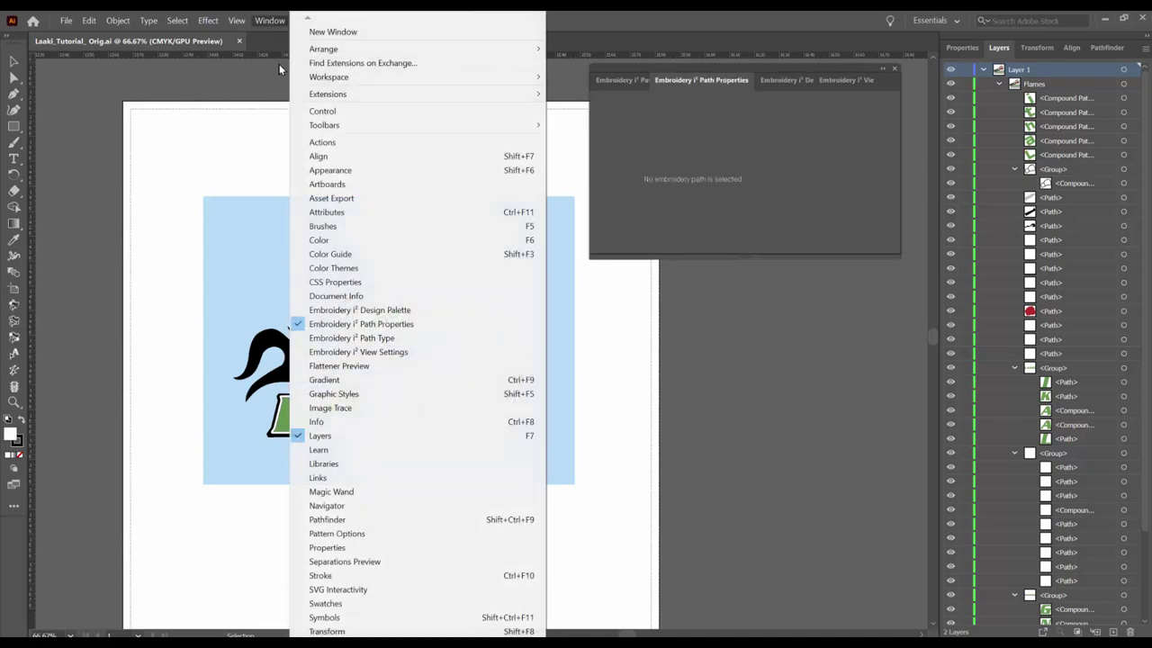
click(328, 340)
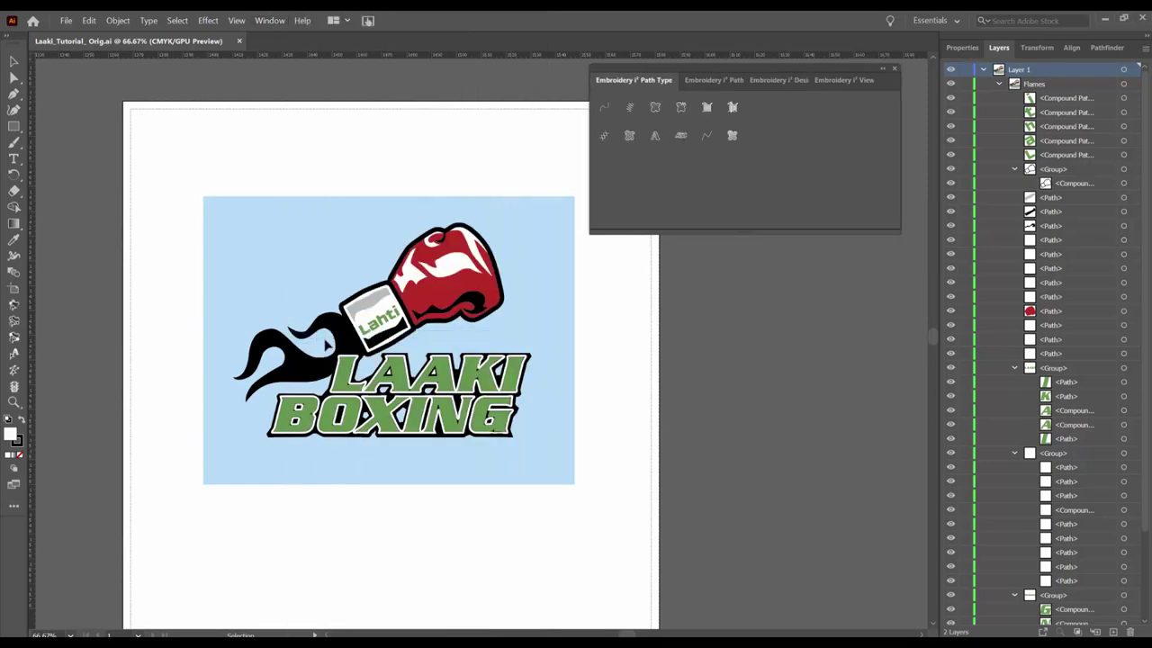
click(262, 27)
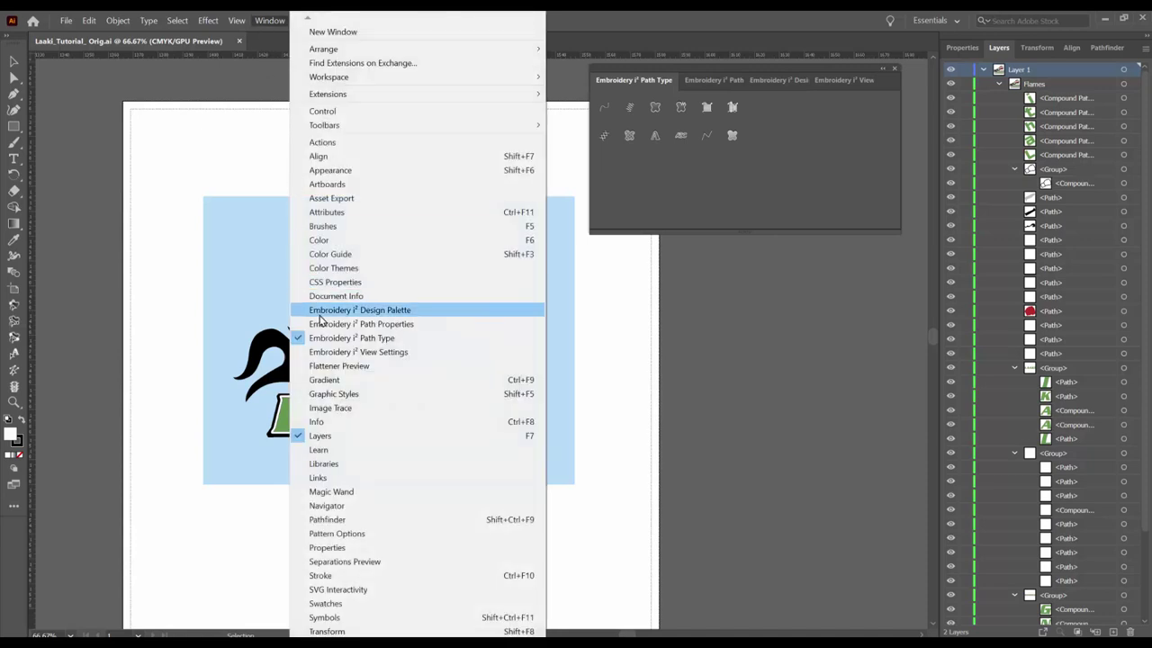
click(334, 354)
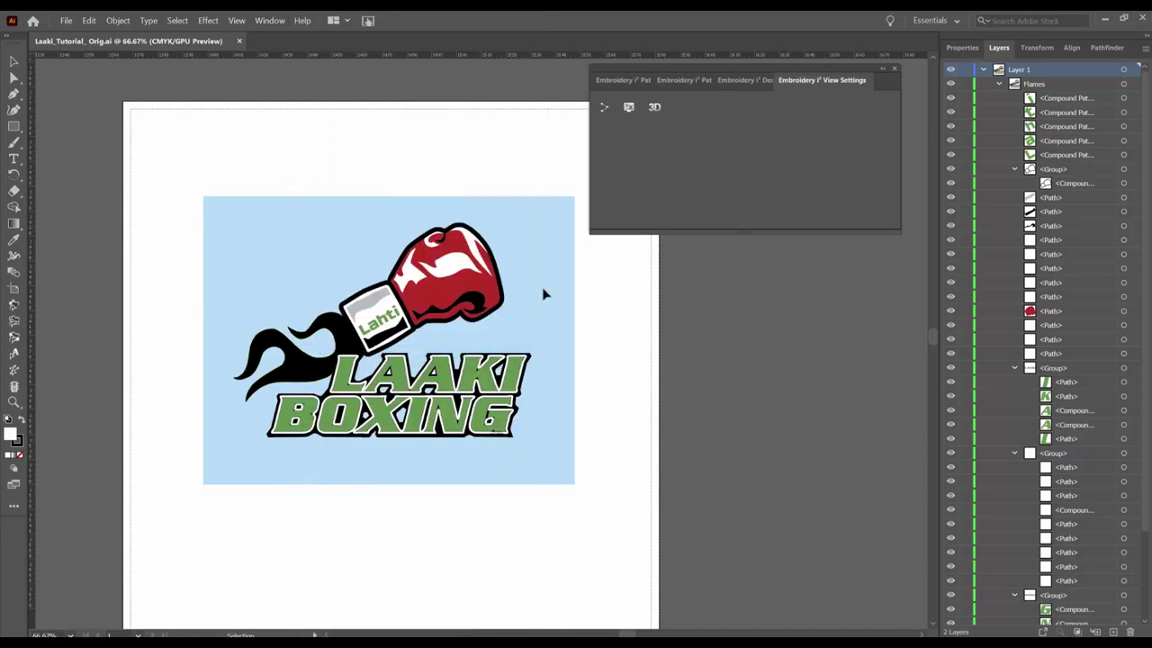
- Look through the Embroidery i² path types, path properties, design palette and view settings, ending on the path types
drag(728, 235, 728, 241)
click(621, 81)
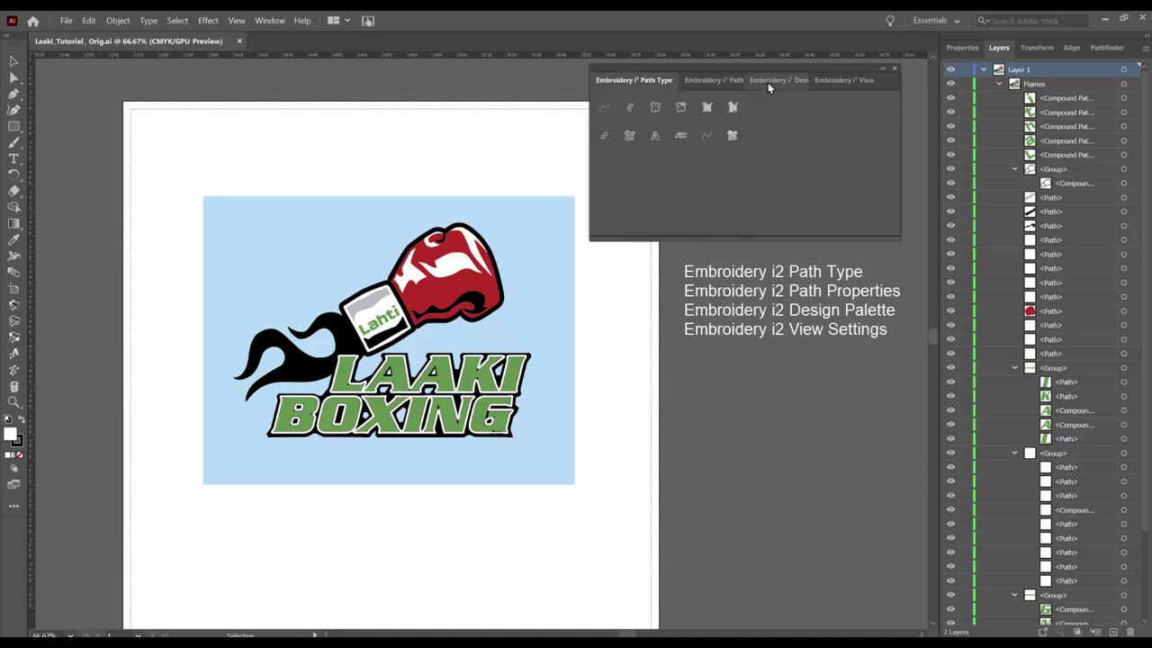
click(711, 80)
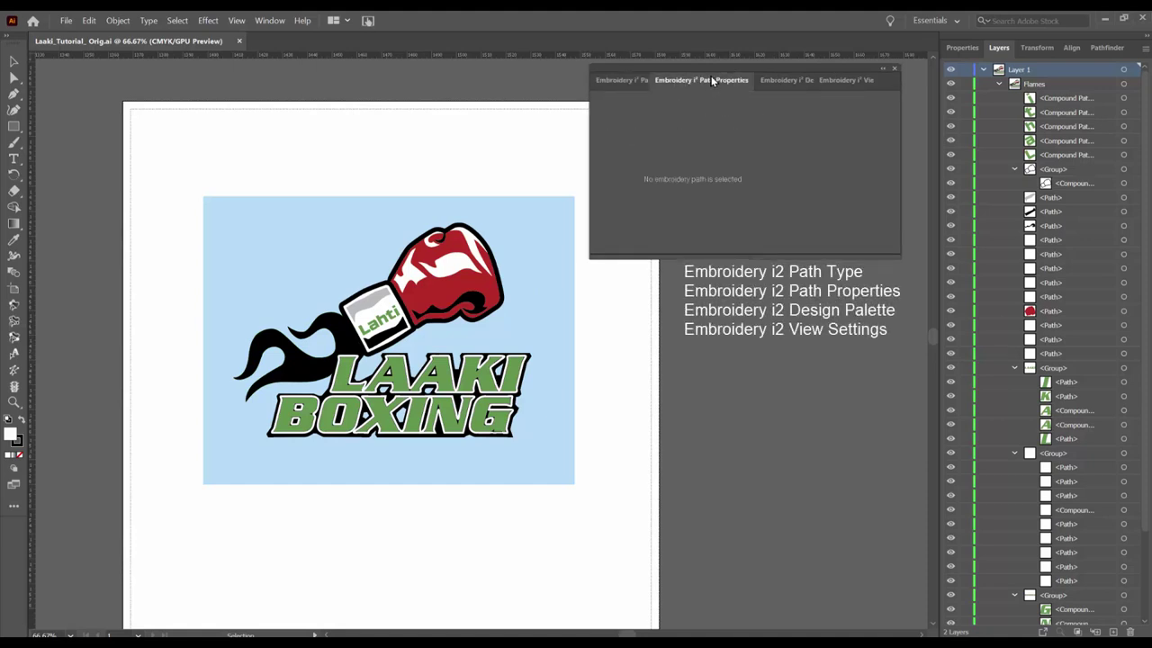
click(770, 81)
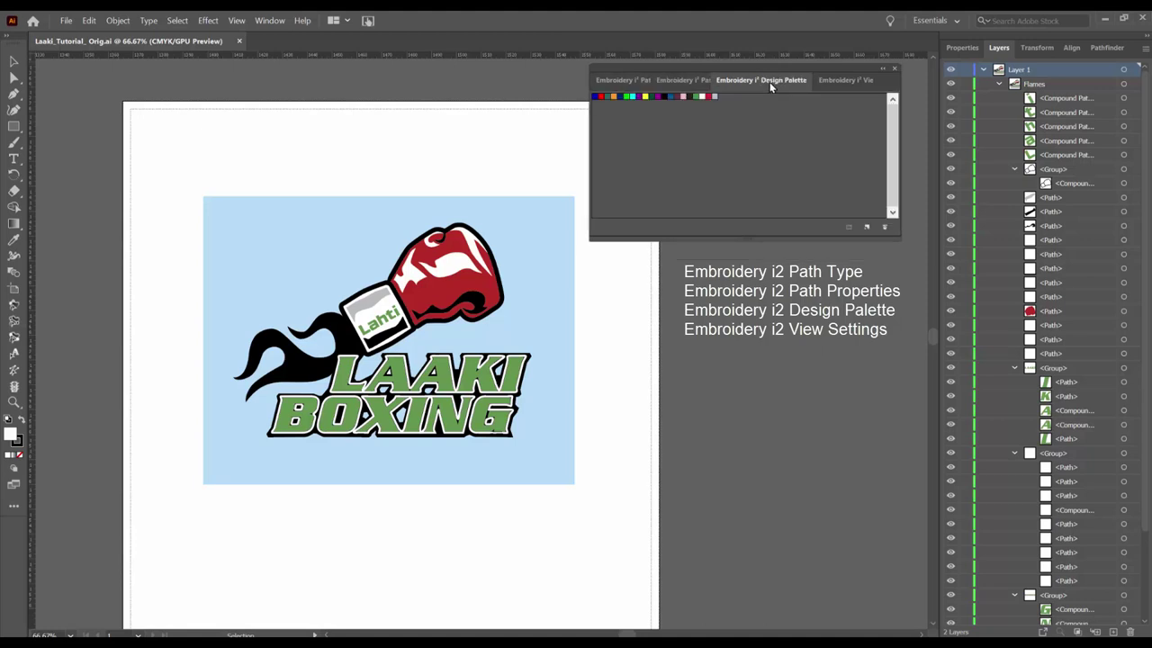
click(832, 84)
drag(812, 66, 830, 72)
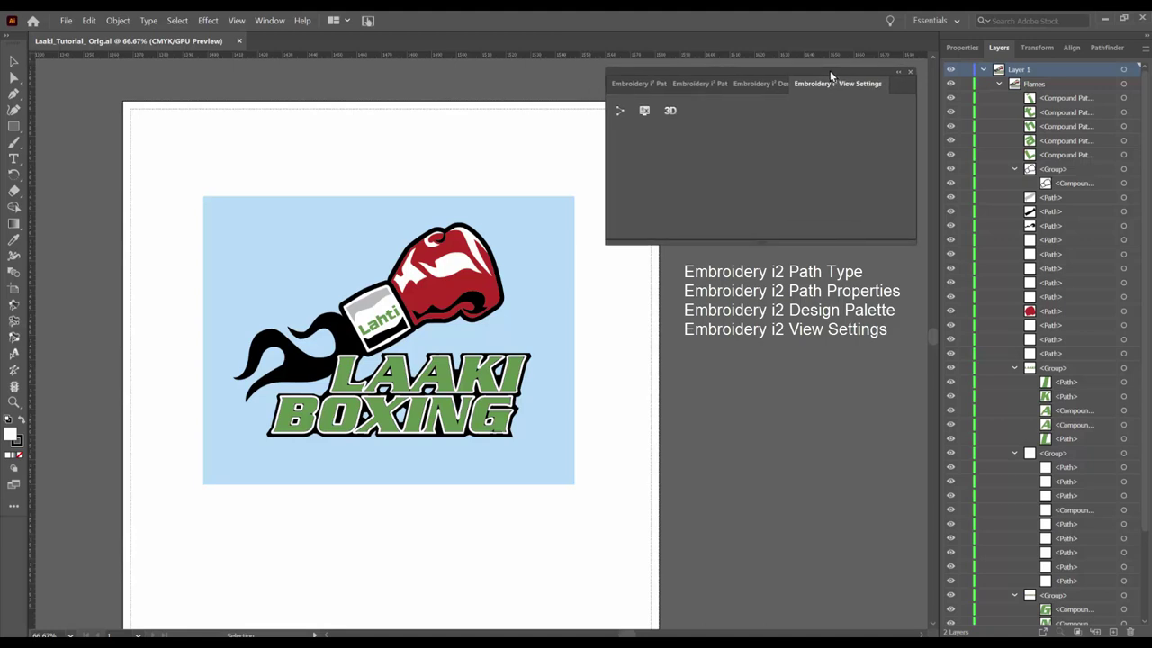
click(632, 87)
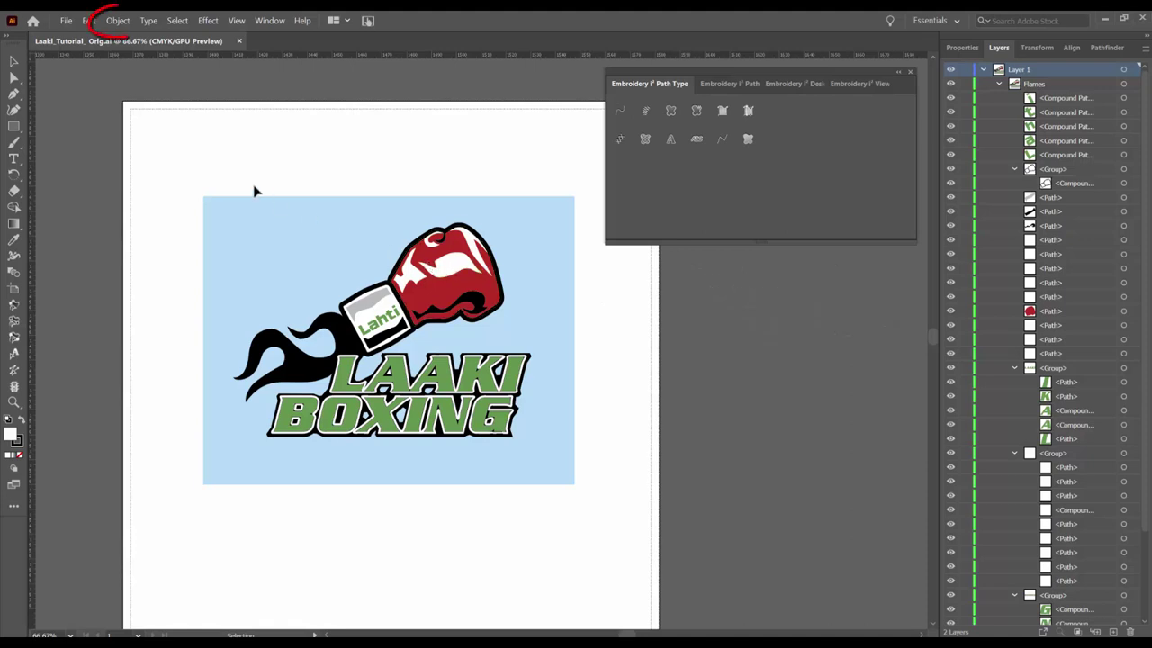
- Examine the Embroidery i² commands for objects and the embroidery add-on tools in the complete tool list
click(116, 22)
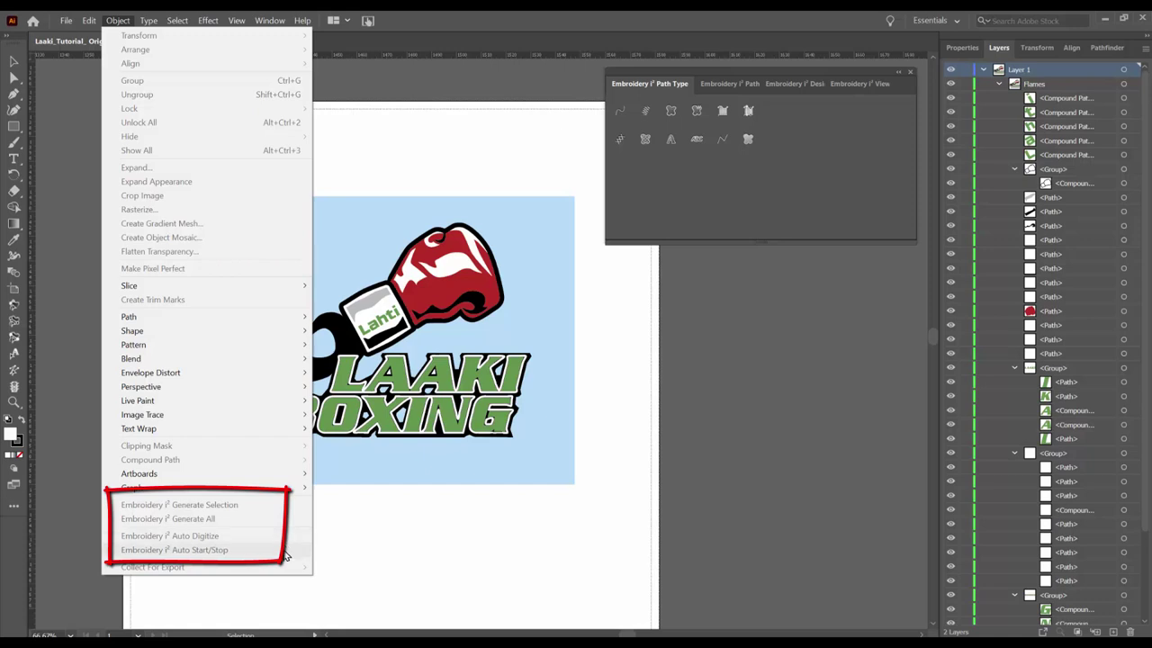
click(396, 563)
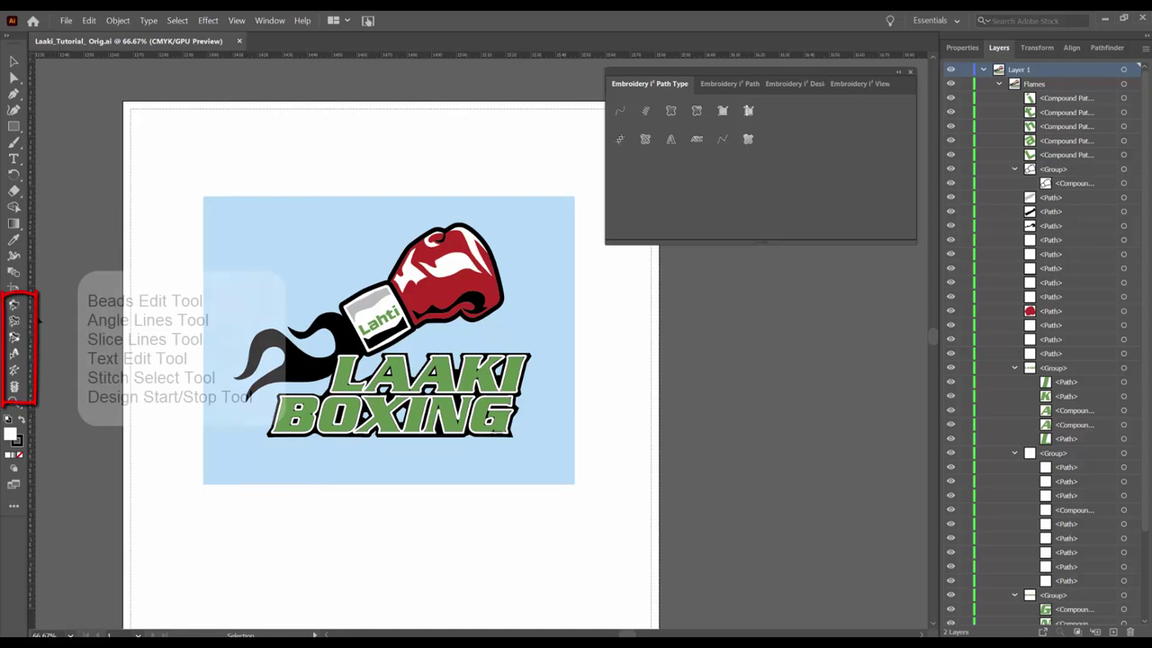
click(10, 356)
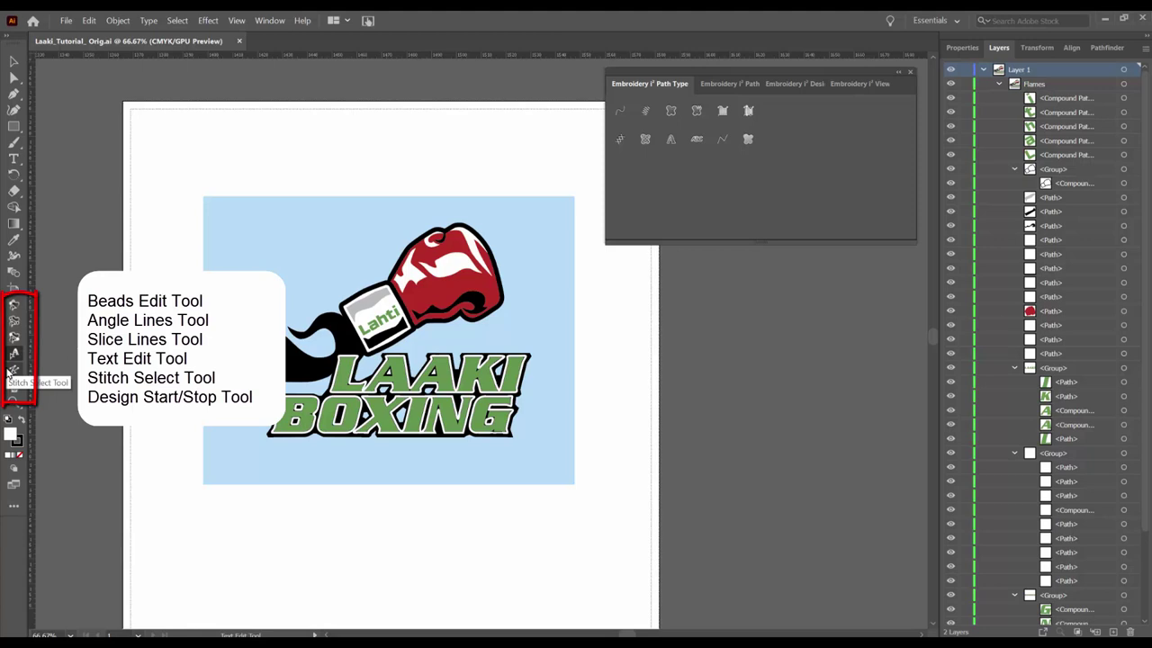
click(12, 308)
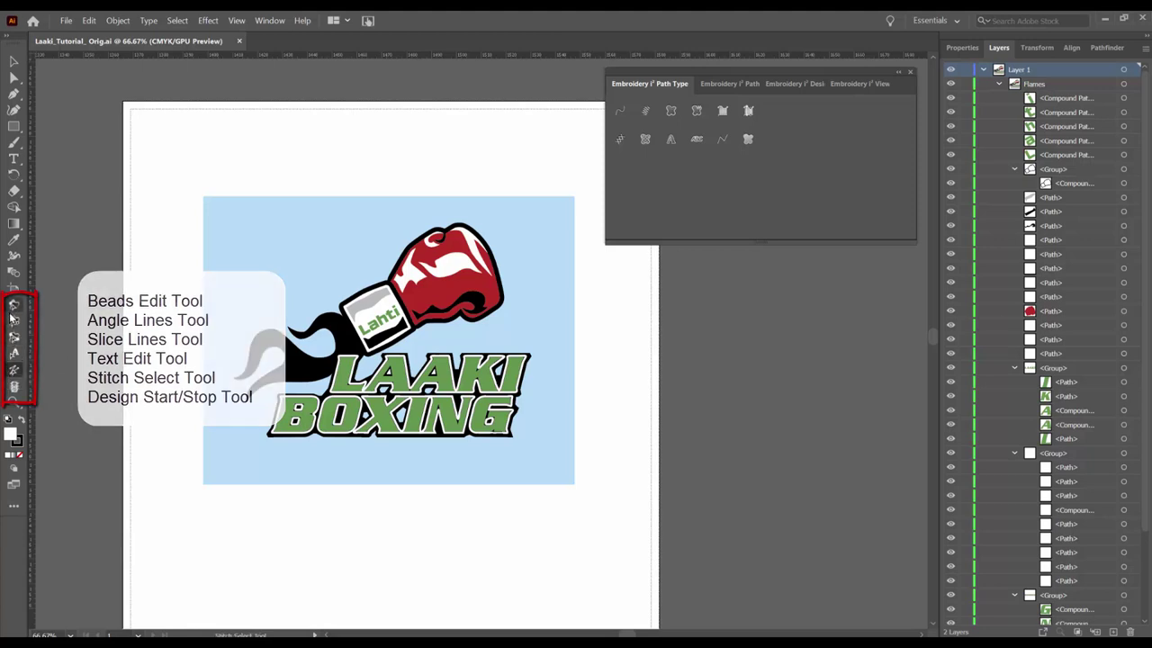
click(14, 507)
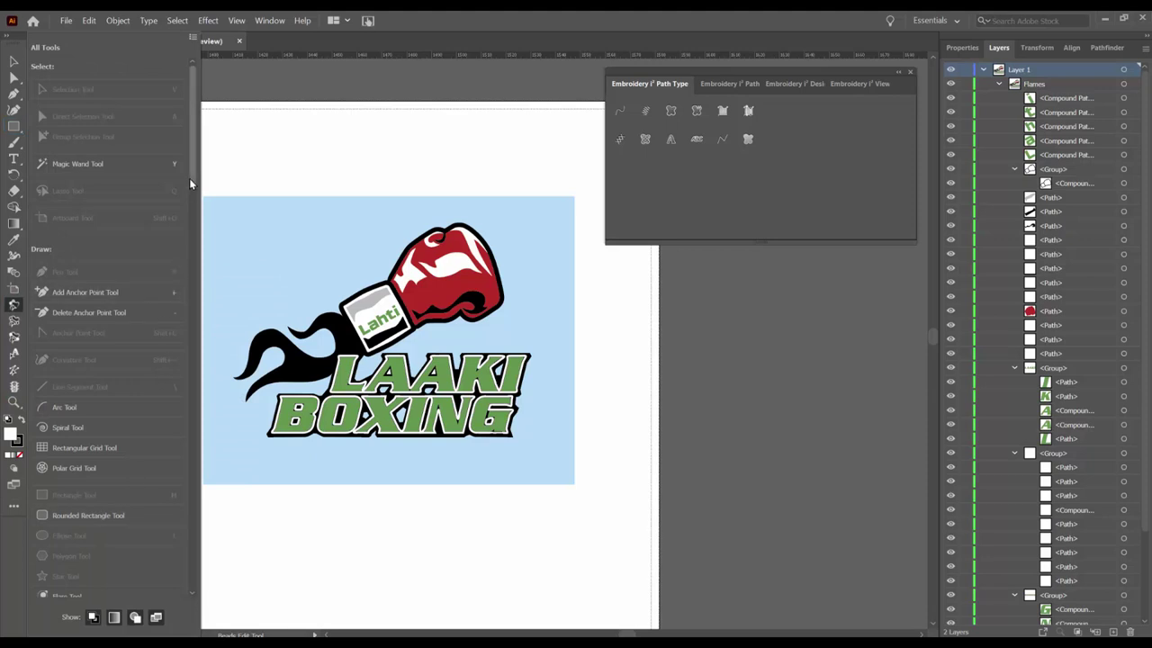
drag(191, 178, 216, 586)
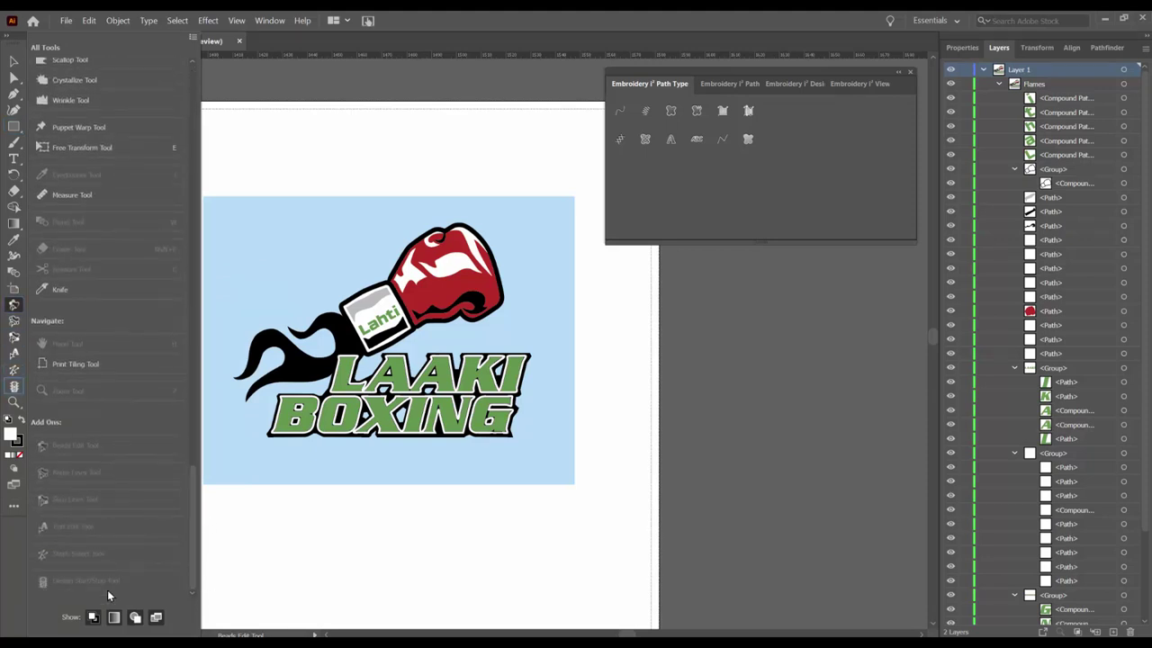
click(312, 81)
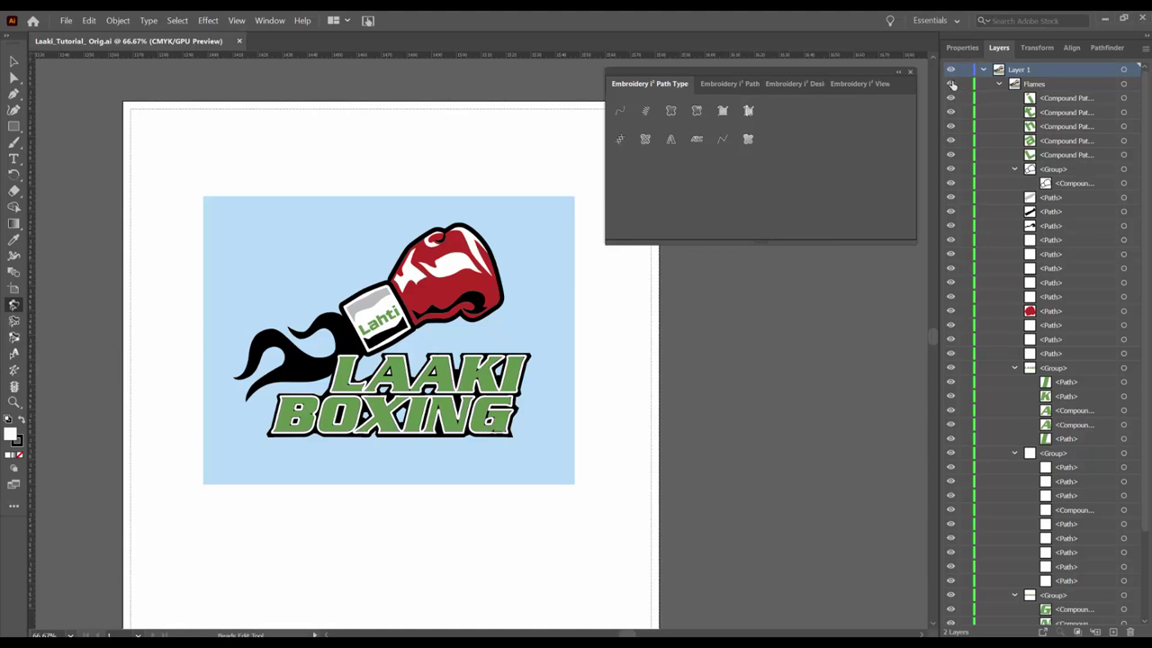
- Hide every object inside the Flames group as well as the locked background Layer 2
drag(950, 84, 963, 617)
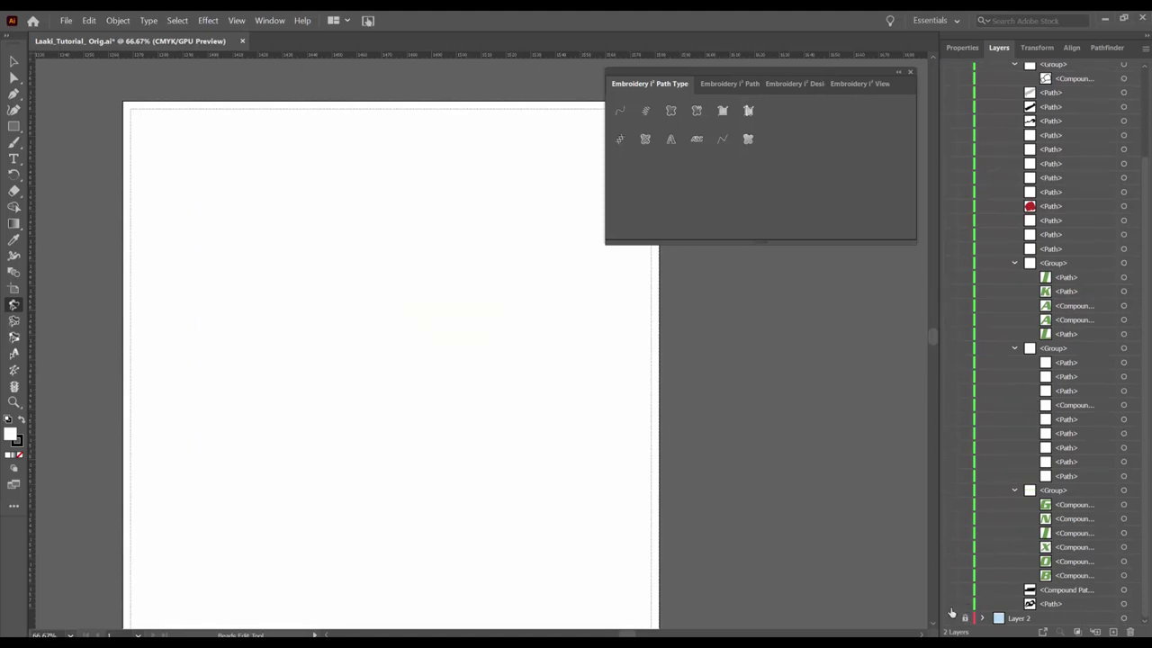
scroll(972, 292, up, 3)
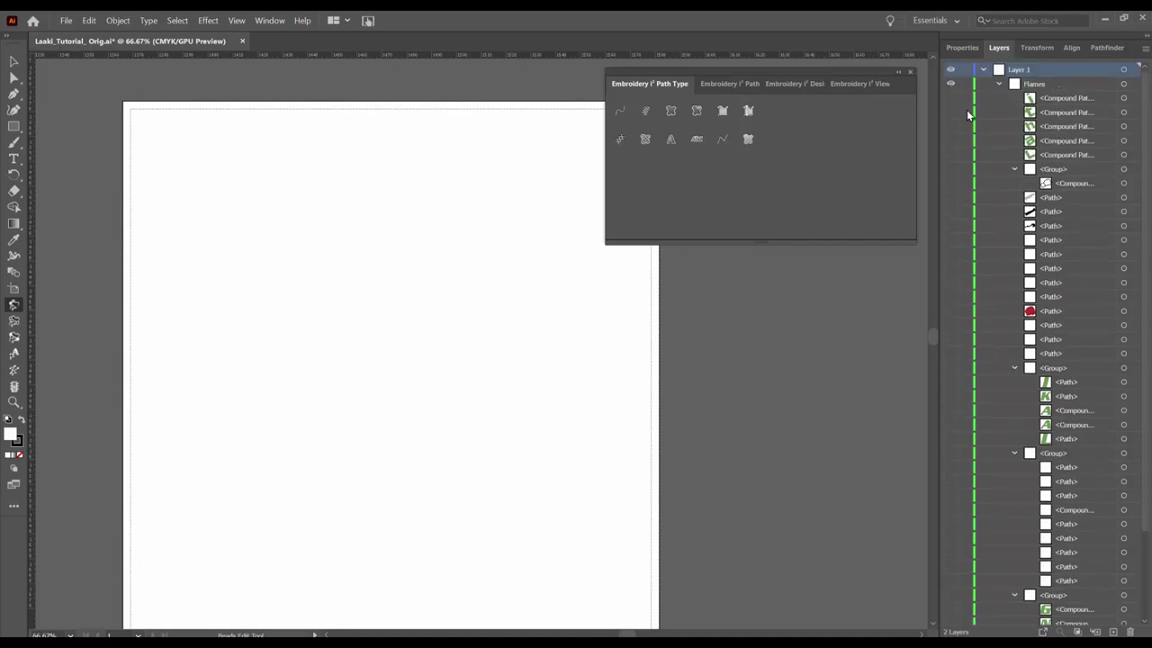
scroll(968, 112, down, 3)
scroll(967, 122, up, 3)
scroll(963, 135, down, 3)
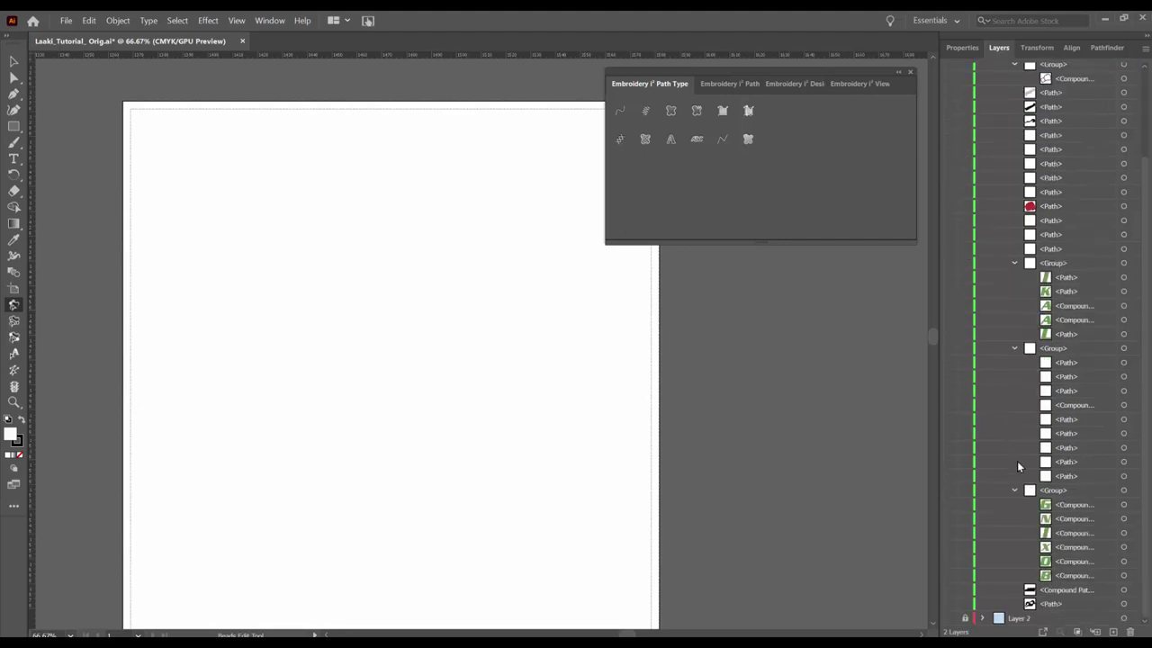
- Show the black flame path, the black backing behind the lettering and the parent group of the BOXING letters
click(964, 604)
click(950, 491)
click(952, 605)
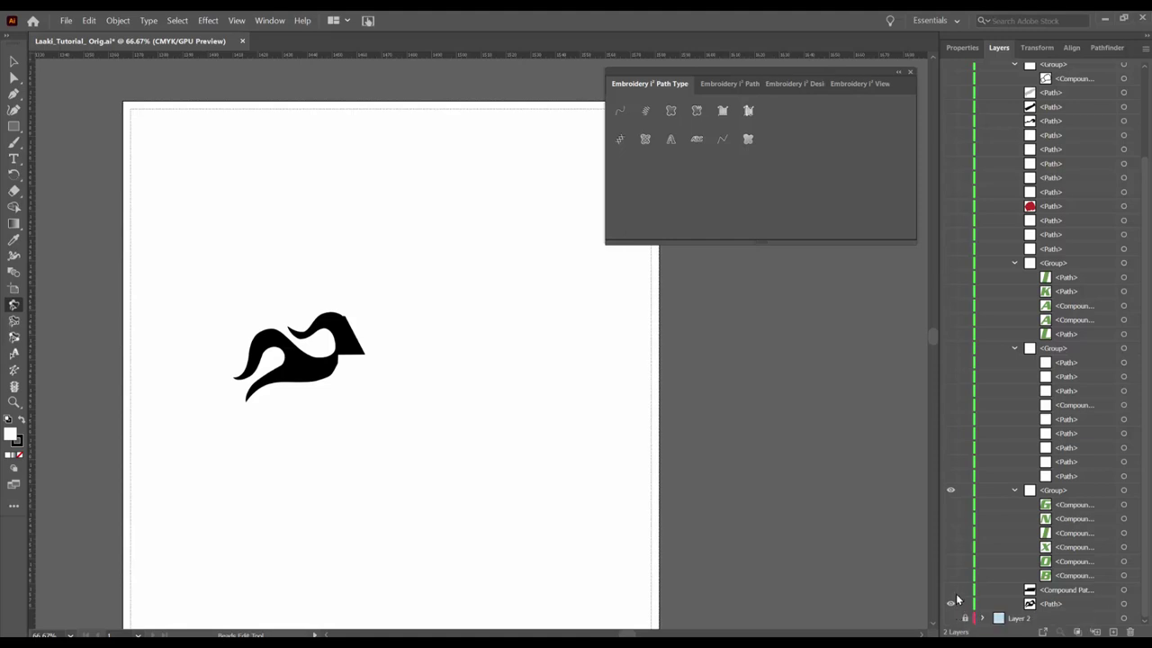
click(952, 590)
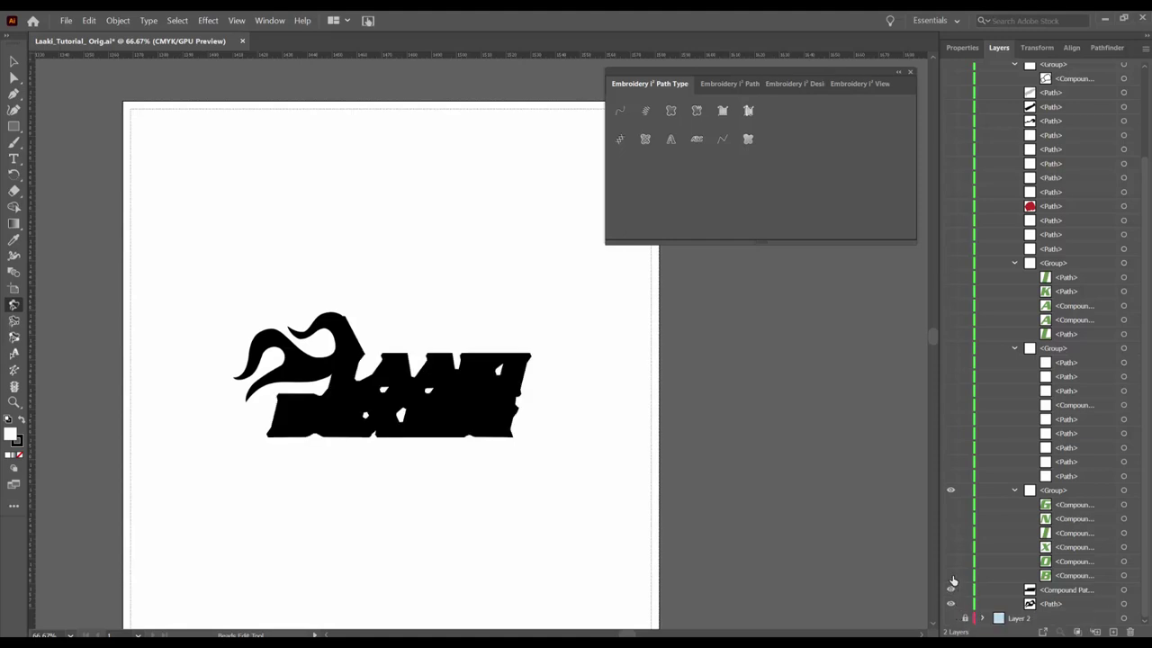
- Show the six green letters of BOXING in stitching order, from B to G
click(951, 575)
click(951, 560)
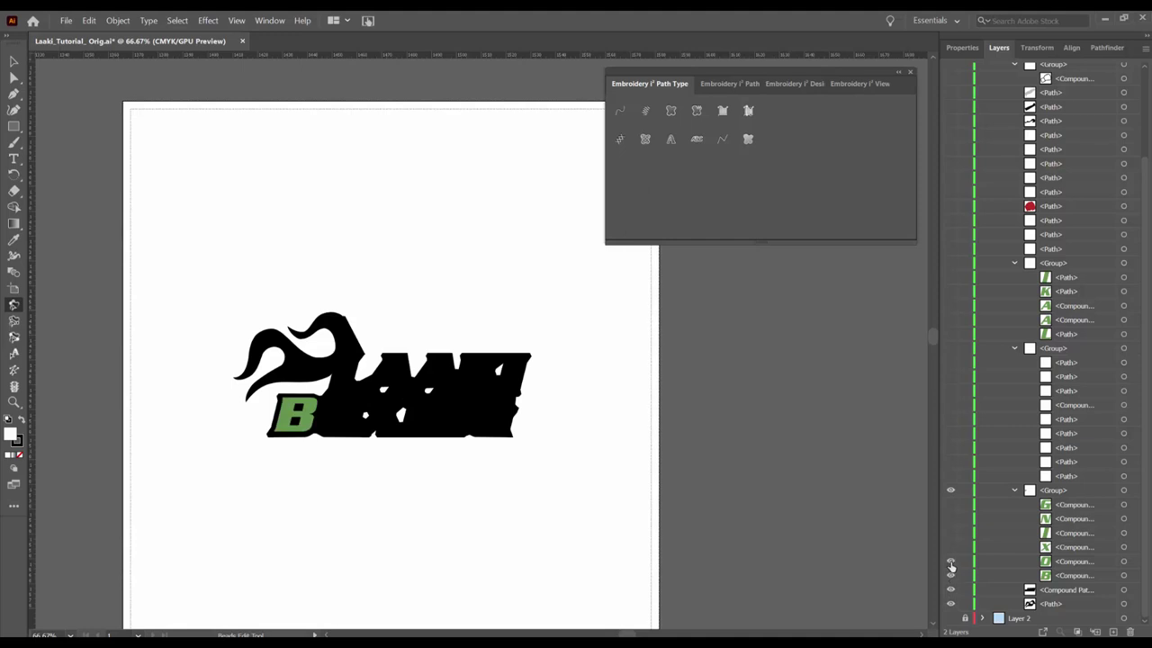
click(951, 546)
click(951, 533)
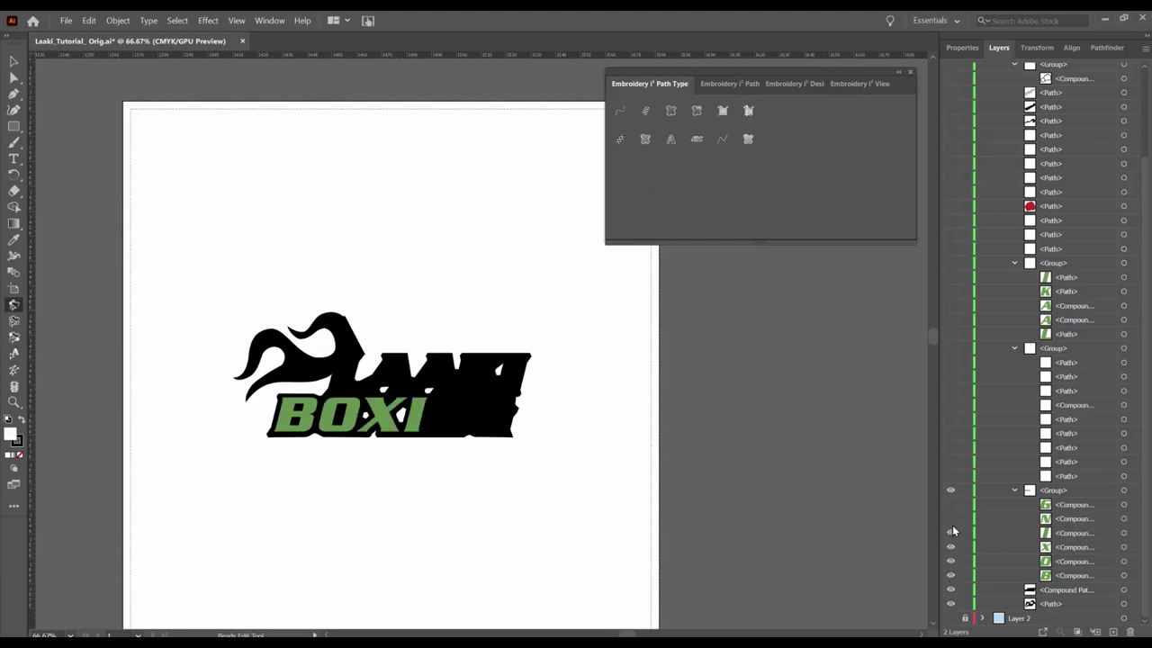
click(951, 519)
click(951, 505)
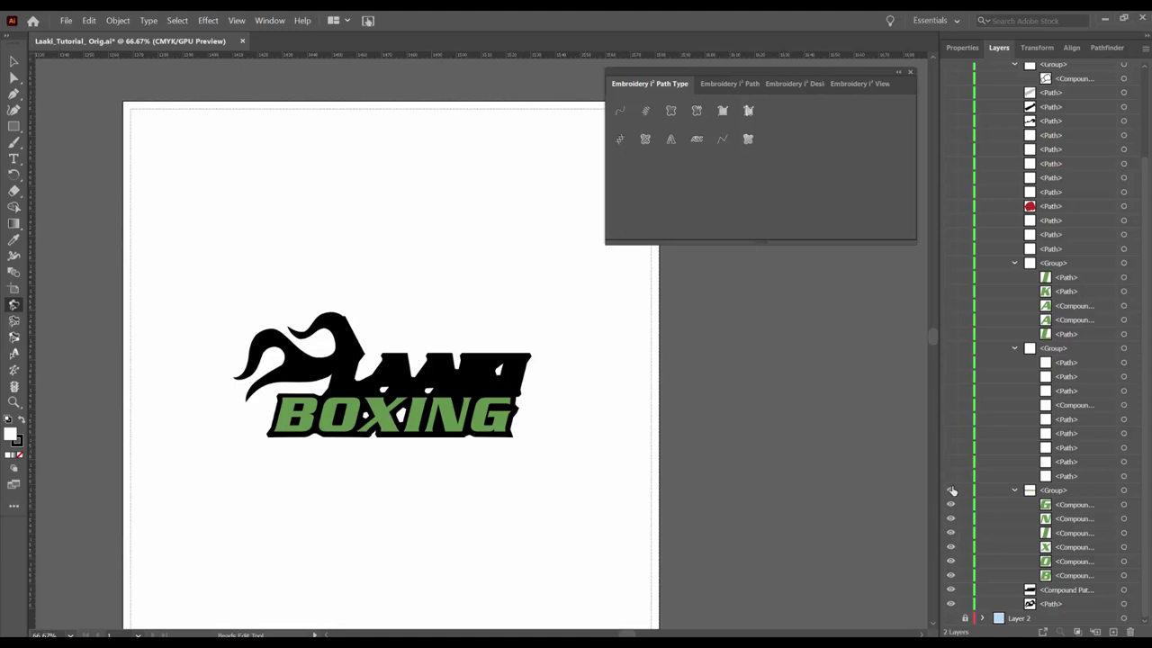
- Show the group of white outlines around BOXING and each outline shape in it, working upward through the layer order
click(952, 349)
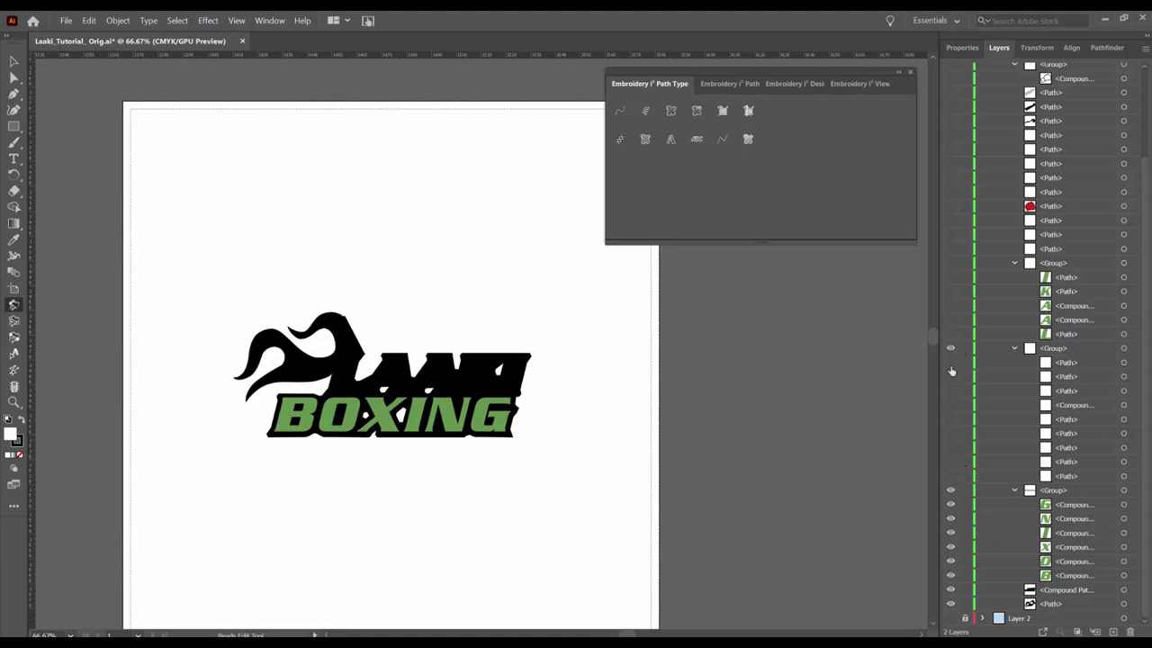
click(950, 474)
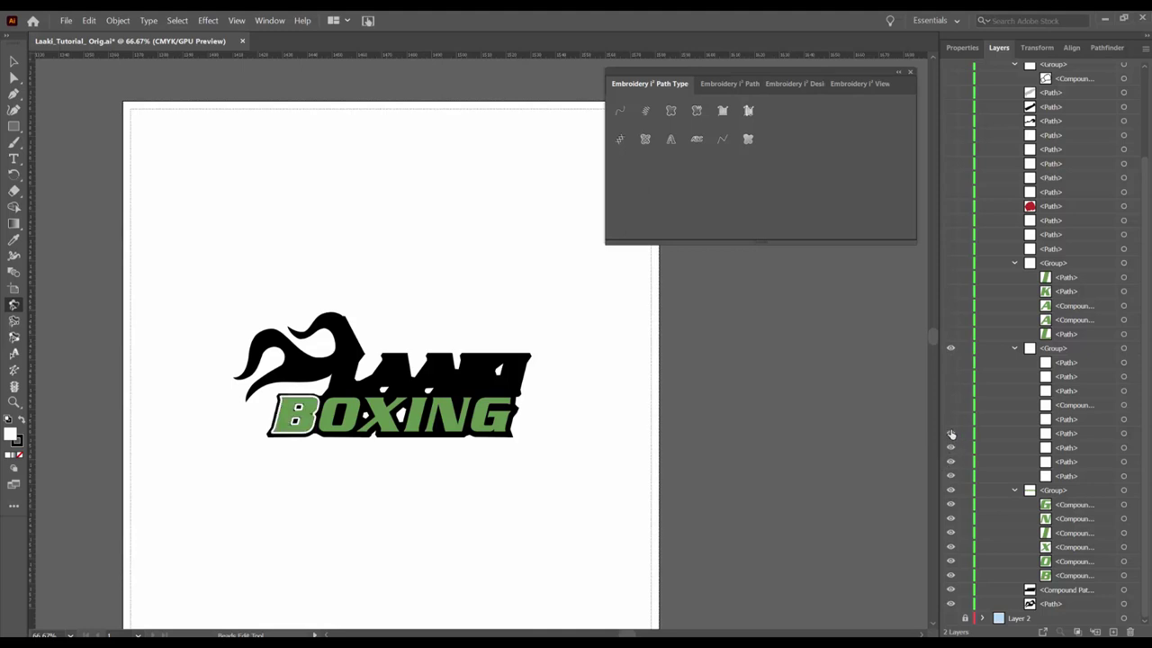
click(952, 425)
click(950, 405)
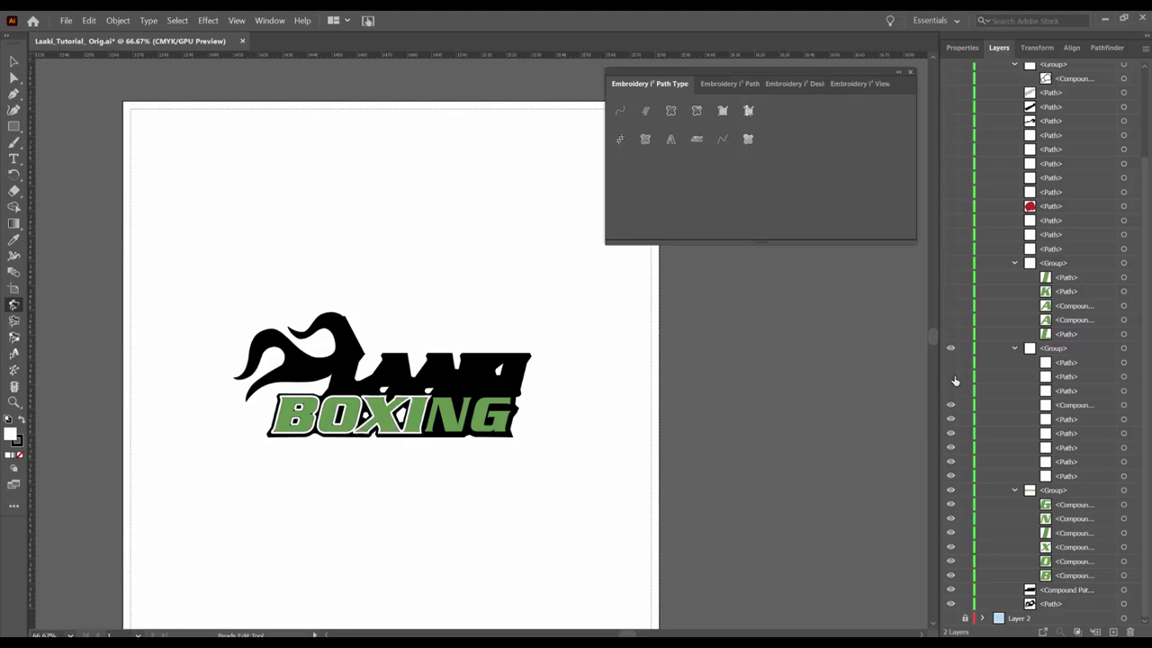
click(950, 390)
click(950, 376)
click(950, 362)
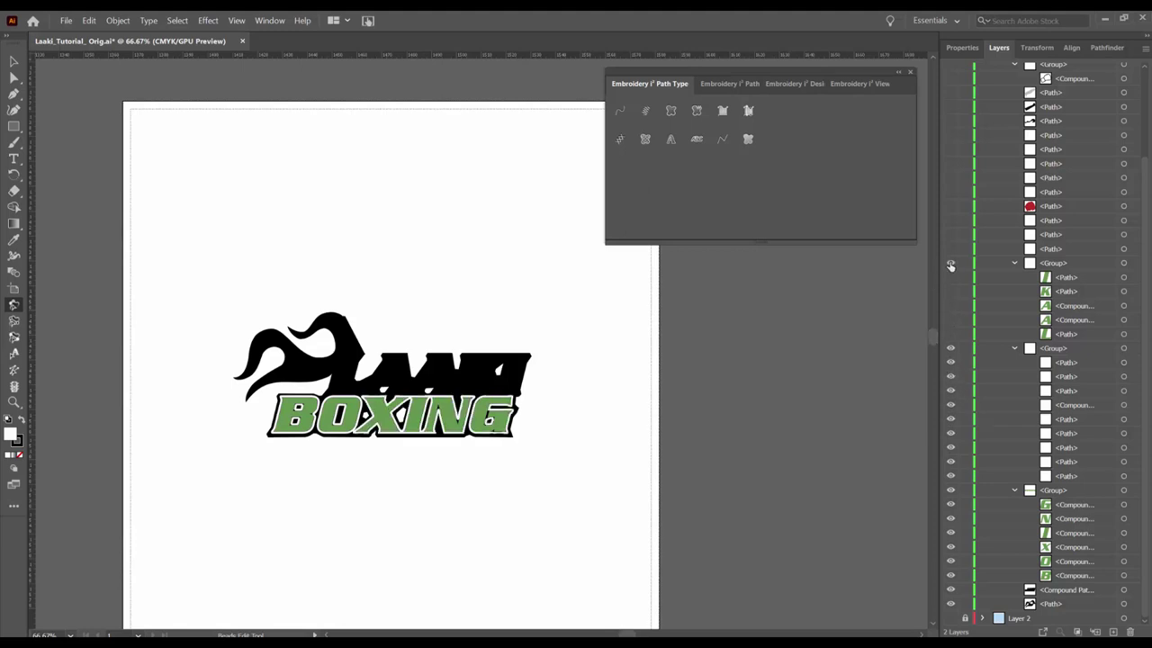
- Show the green LAAKI letters from L to I, plus the three white outline paths directly above their group
click(950, 334)
click(950, 320)
click(951, 306)
click(951, 291)
click(951, 278)
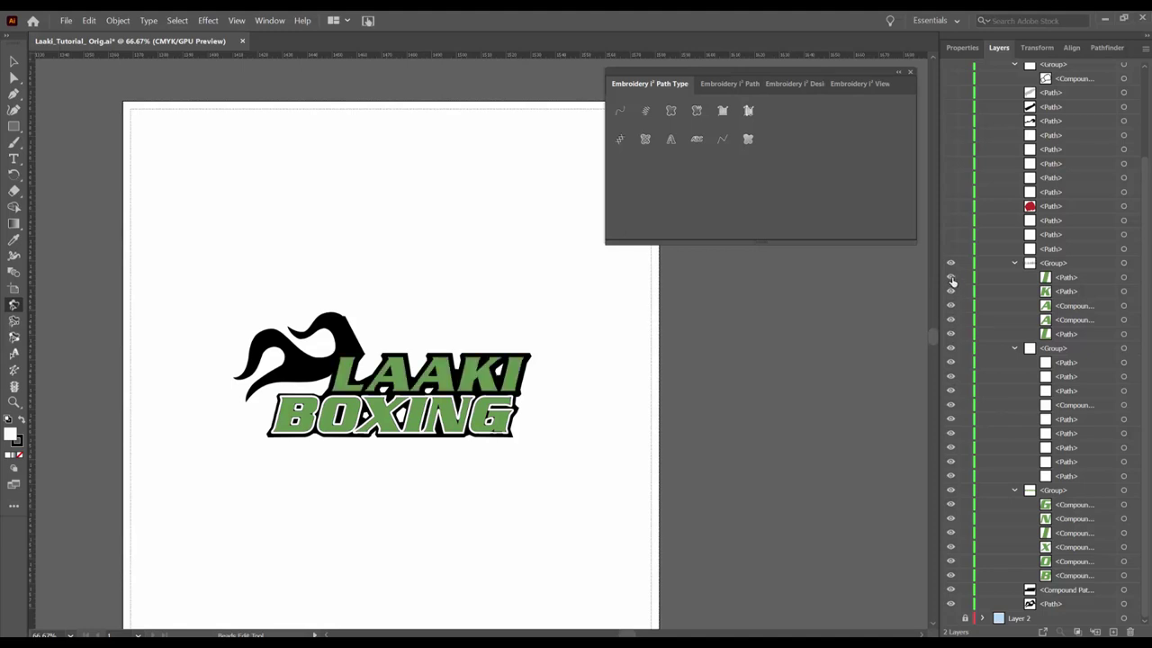
click(951, 249)
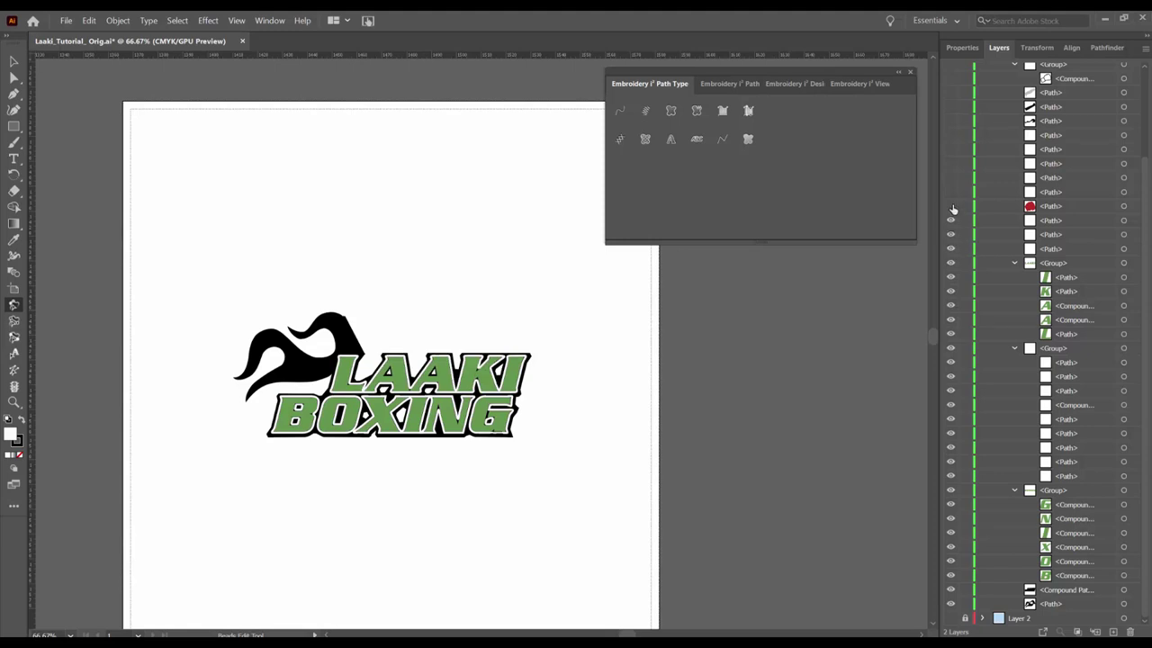
- Show the red boxing glove path and the white highlight paths directly above it in the layer order
click(951, 207)
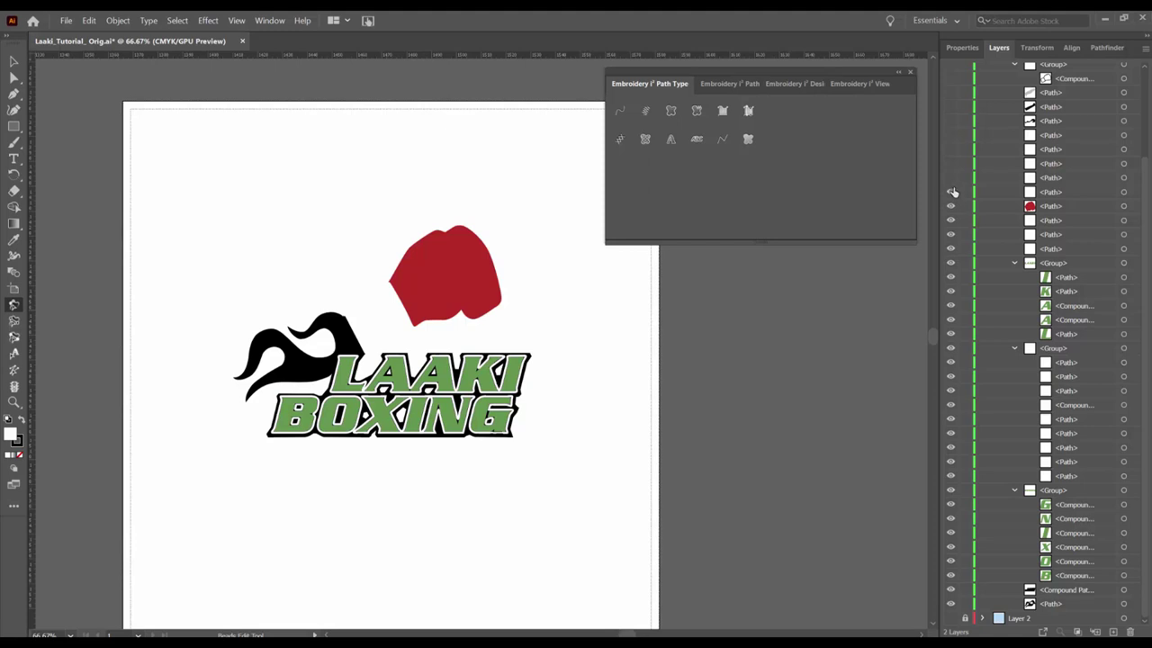
click(951, 176)
click(951, 163)
click(950, 149)
click(950, 135)
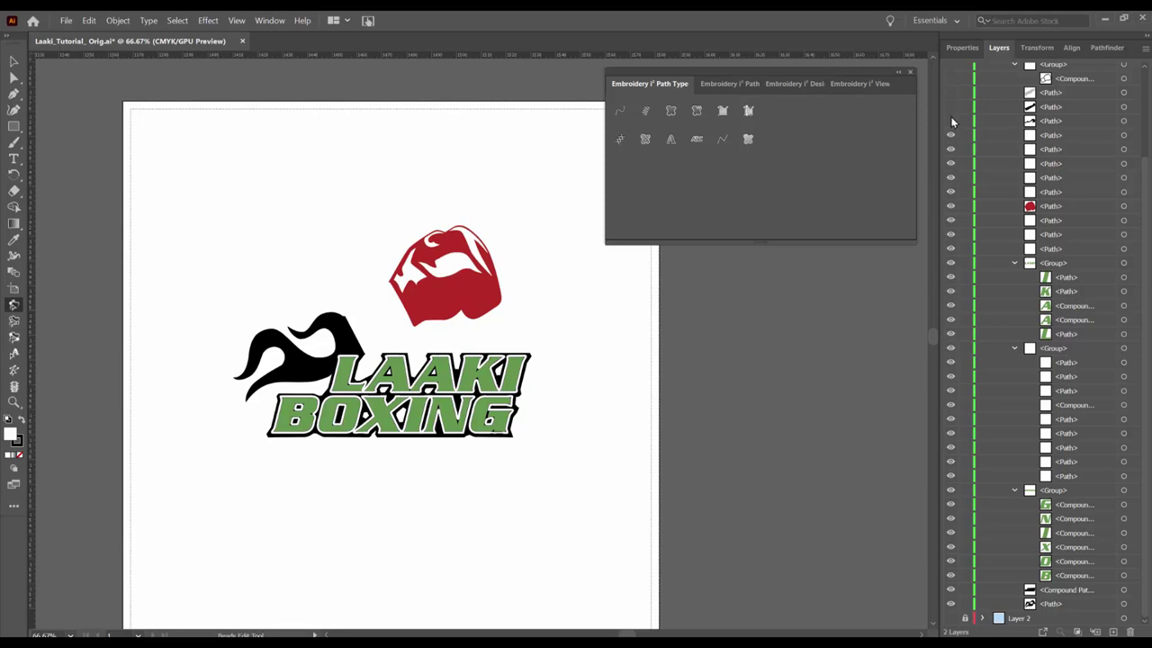
- Show the black shading paths, the grey cuff shading and the group with the glove's black outline
click(951, 121)
click(952, 106)
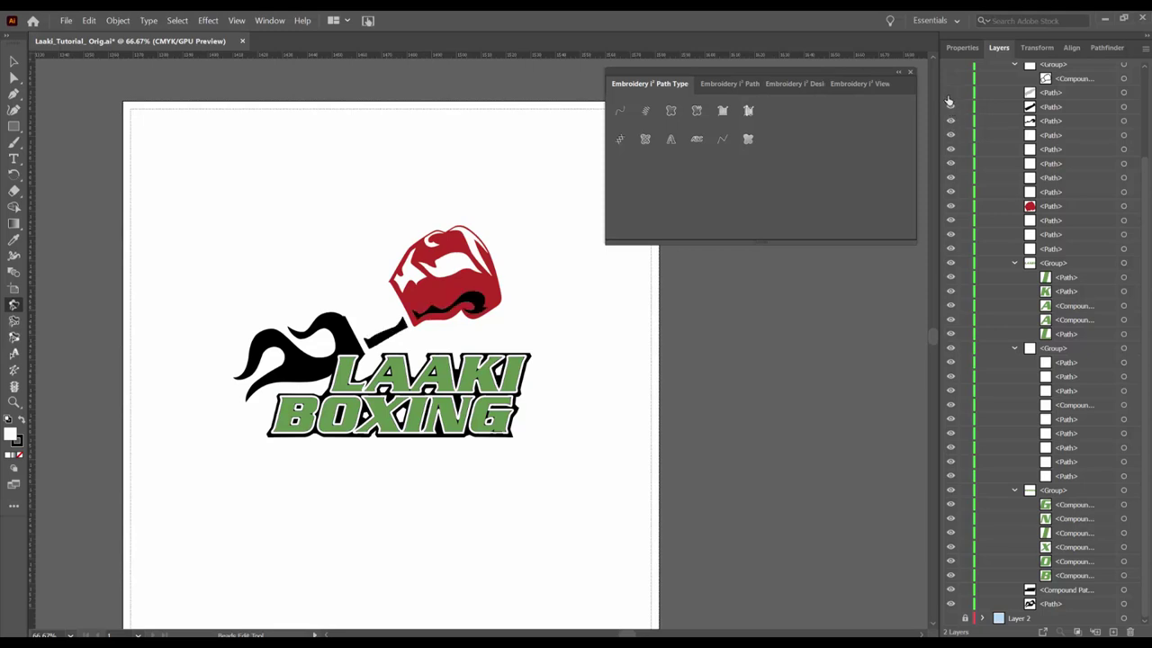
click(951, 92)
scroll(983, 121, up, 4)
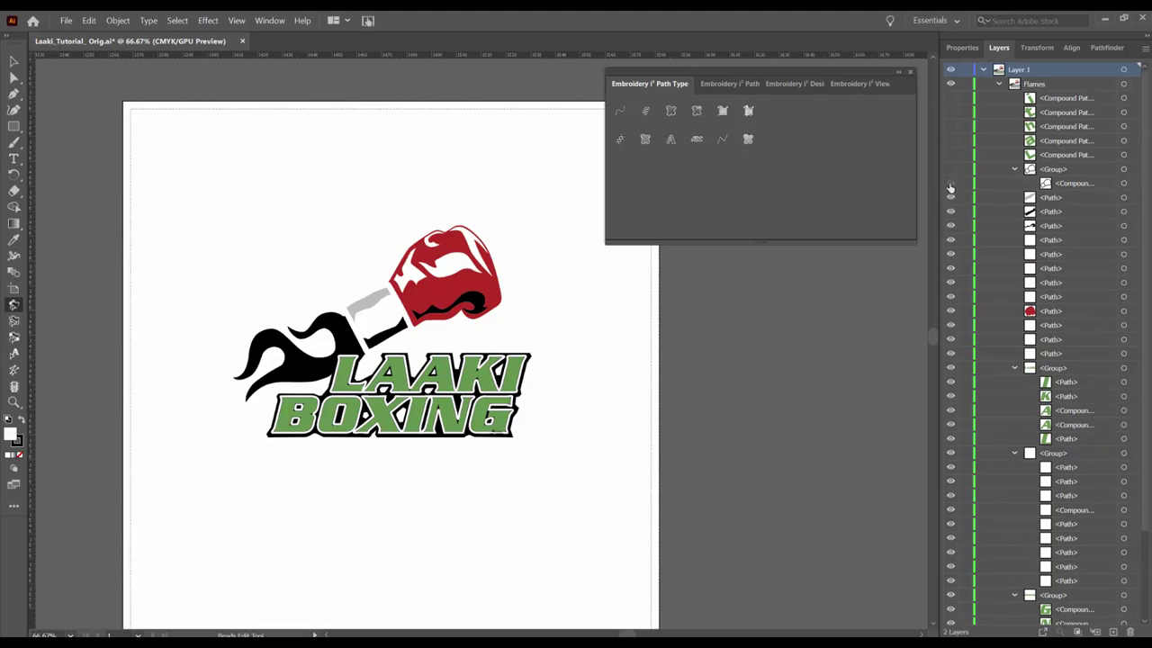
click(951, 171)
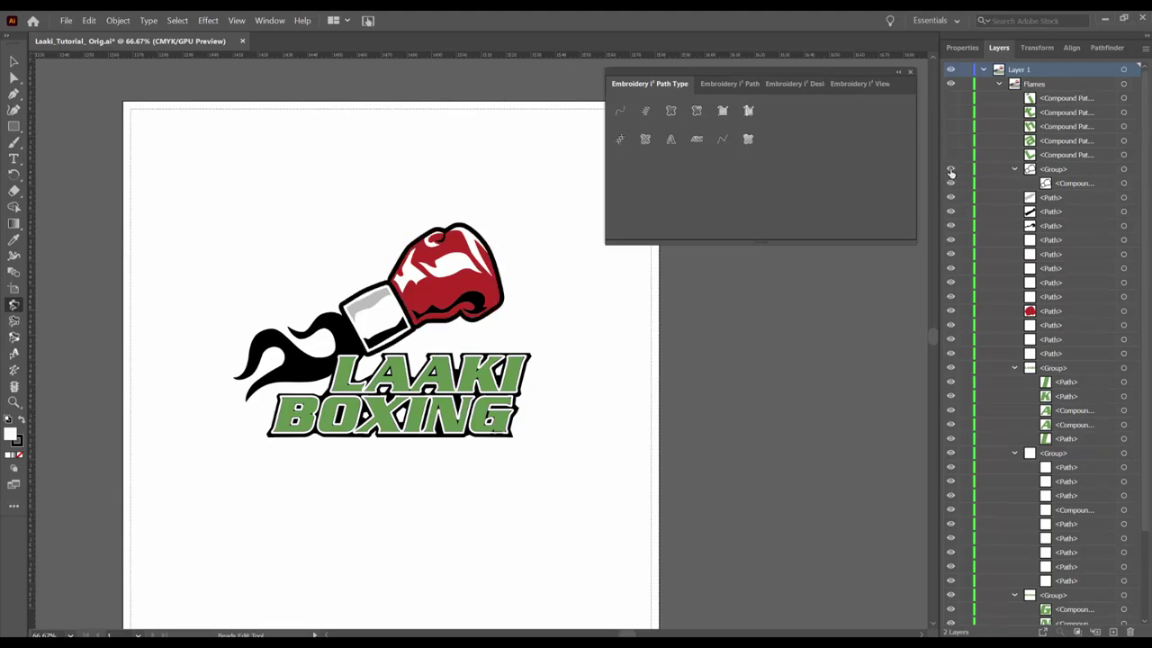
- Show the green letters of Lahti on the glove cuff in stitching order, from L upward
click(950, 154)
click(950, 140)
click(951, 126)
click(951, 112)
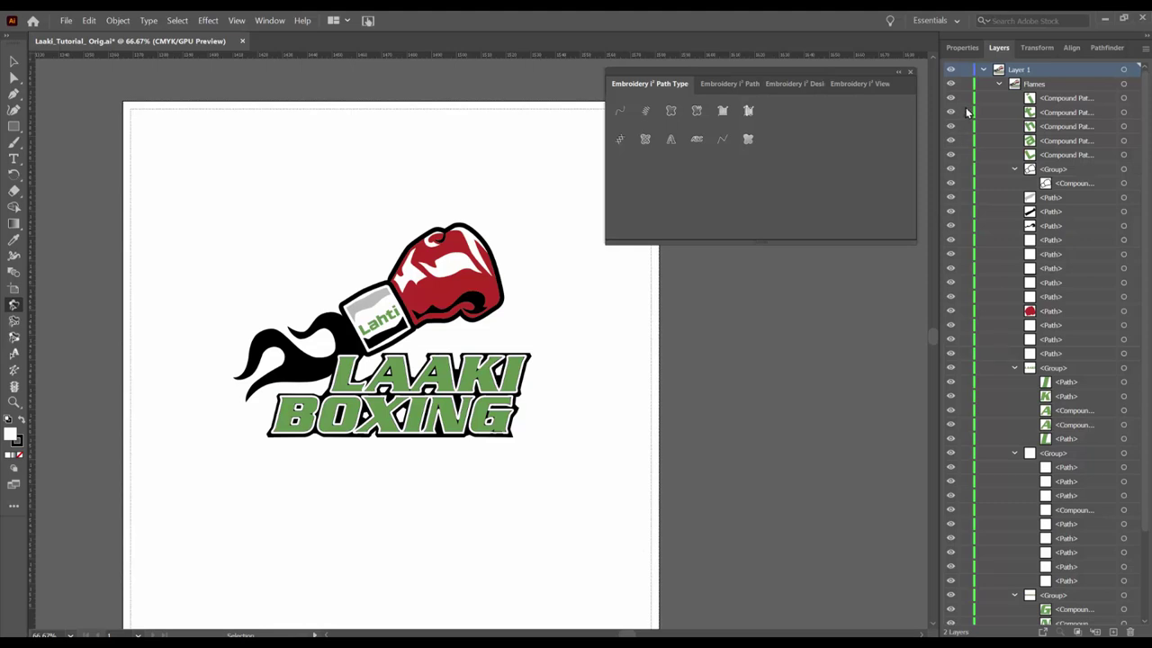
- Hide every path and group in the Flames layer except the black flame path at its base
drag(960, 155, 971, 625)
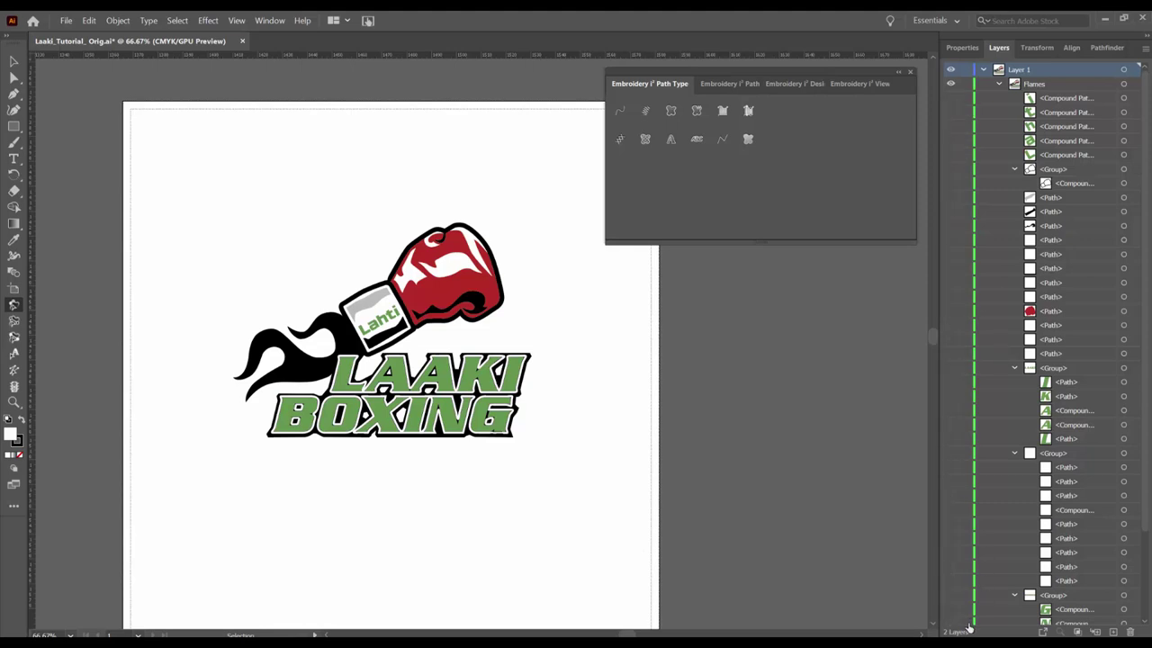
drag(954, 504, 955, 580)
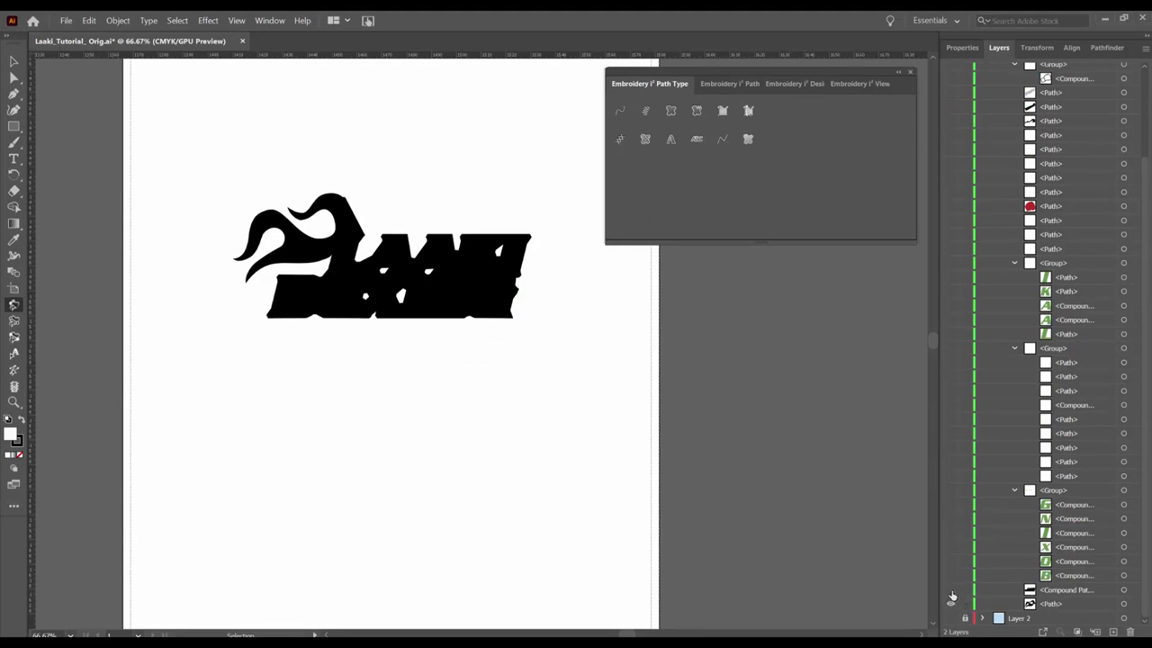
click(950, 590)
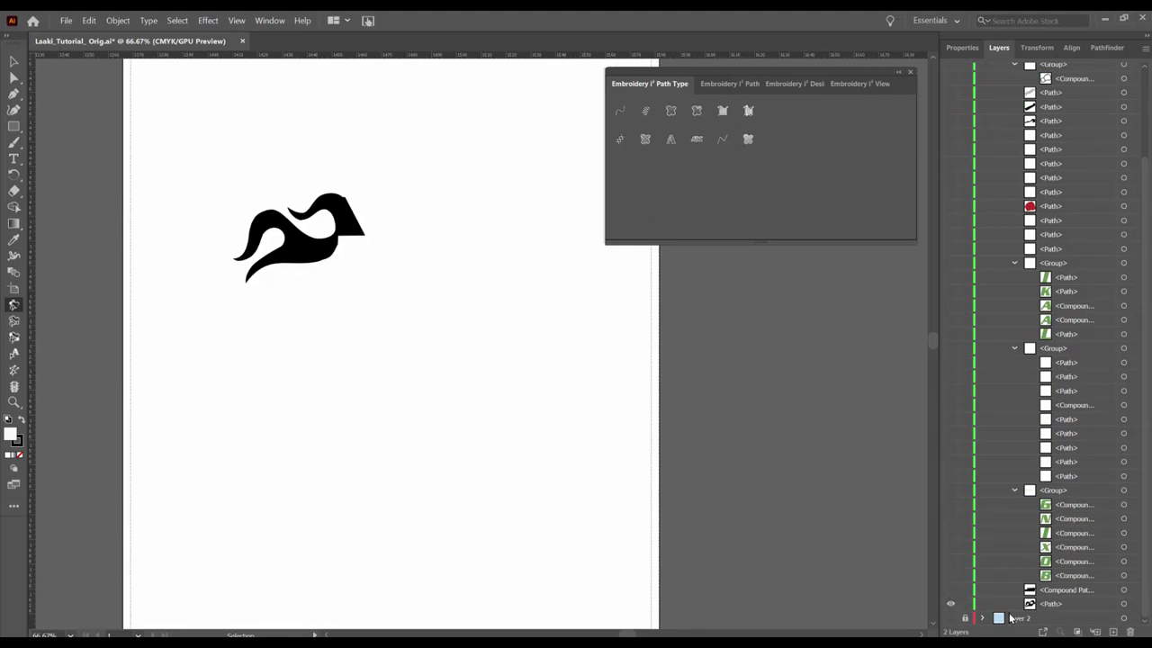
- Select the black flame path and convert it to a Complex Fill embroidery path
click(1124, 609)
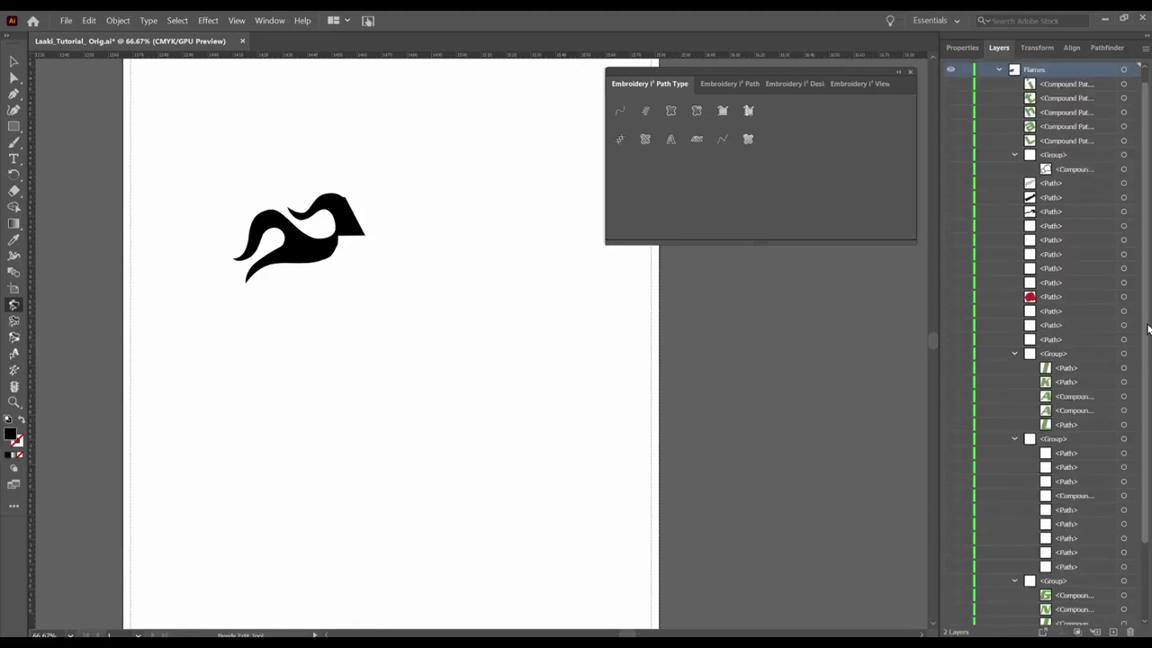
scroll(1080, 495, down, 5)
key(v)
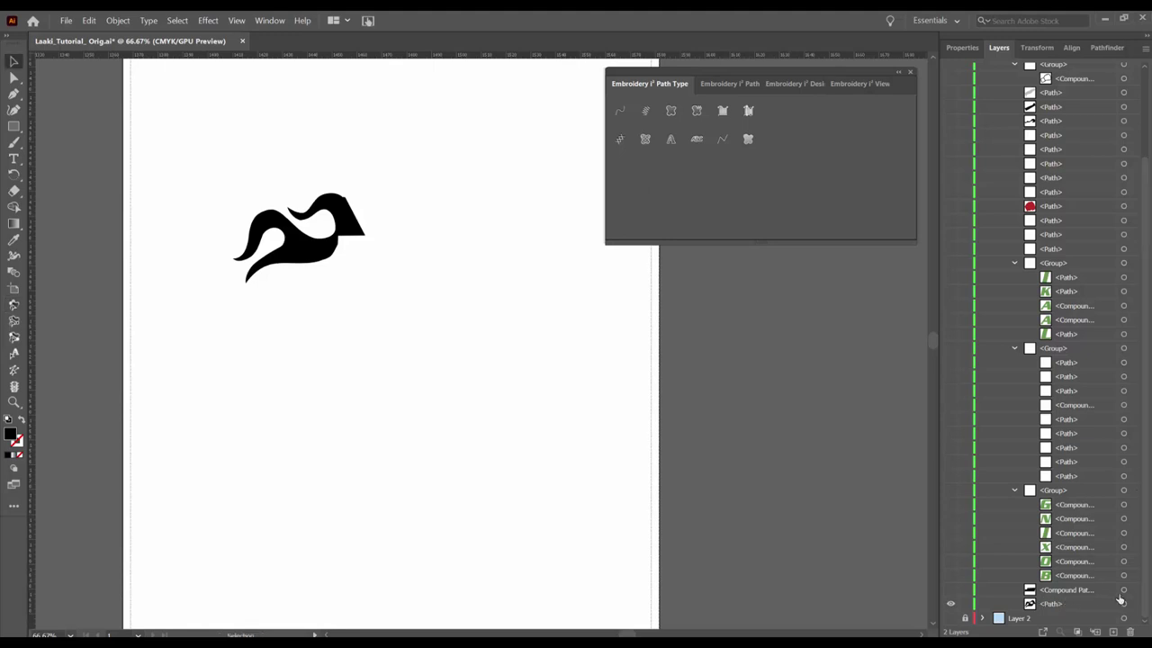
click(1124, 606)
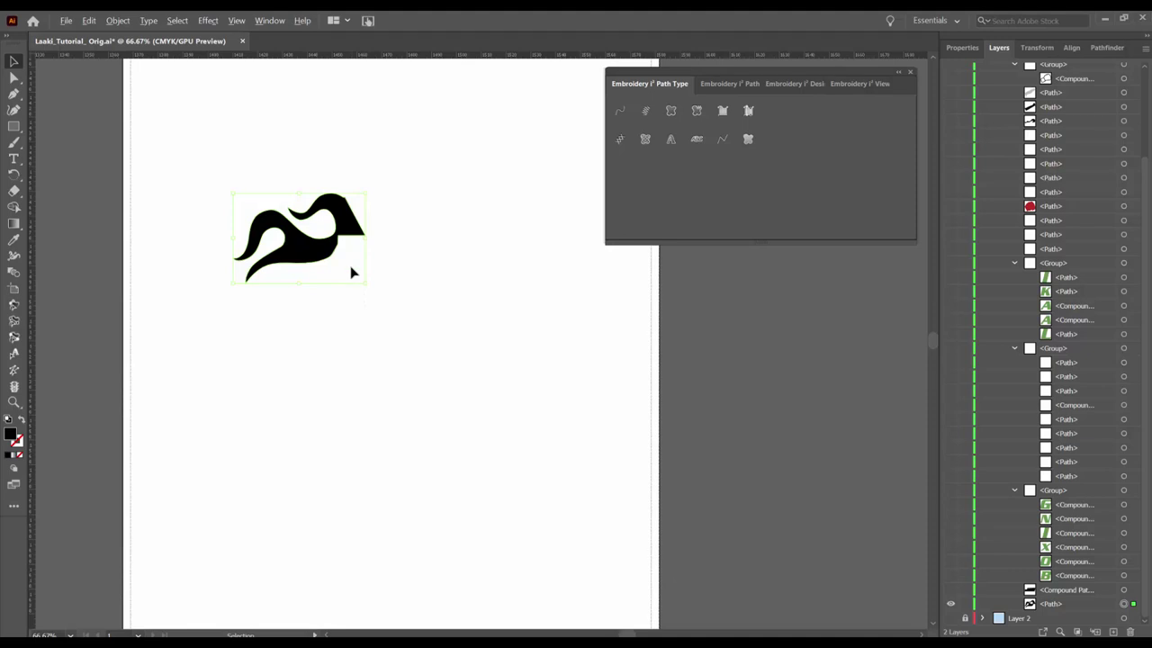
scroll(352, 270, up, 2)
scroll(352, 267, up, 2)
scroll(352, 268, down, 1)
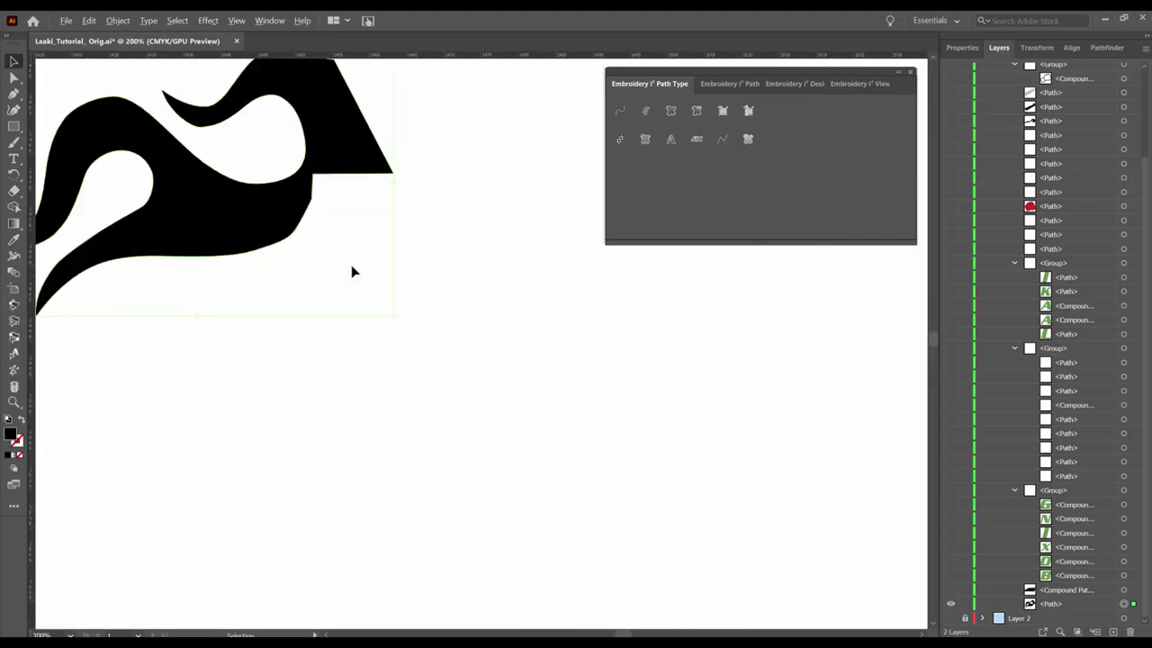
key(v)
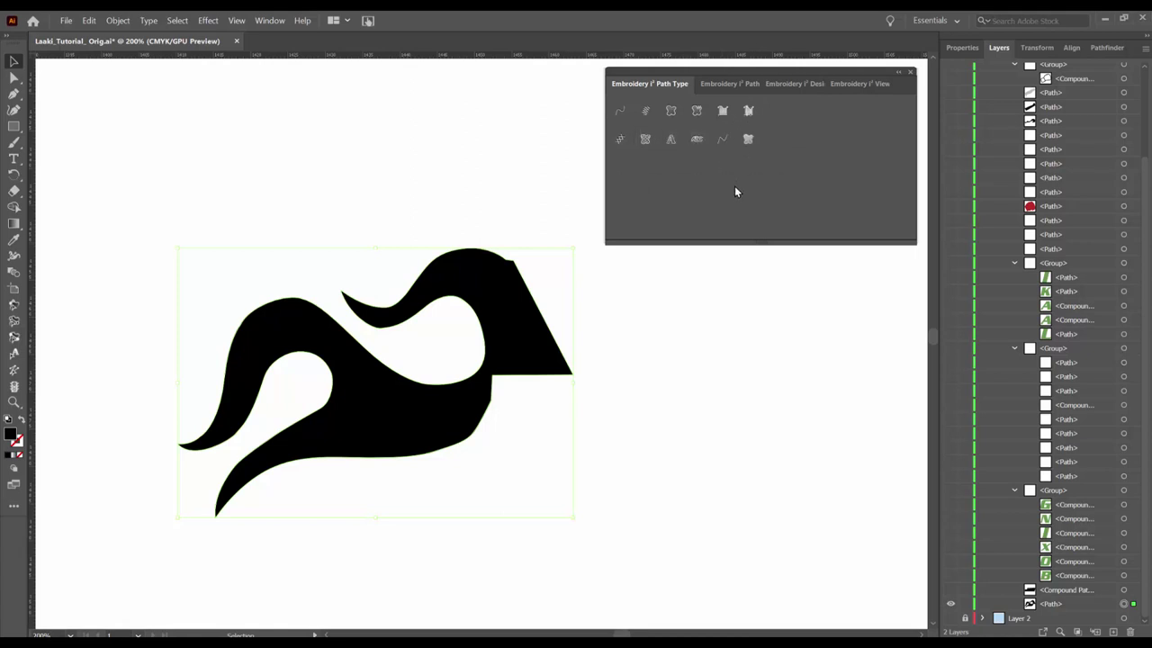
click(670, 111)
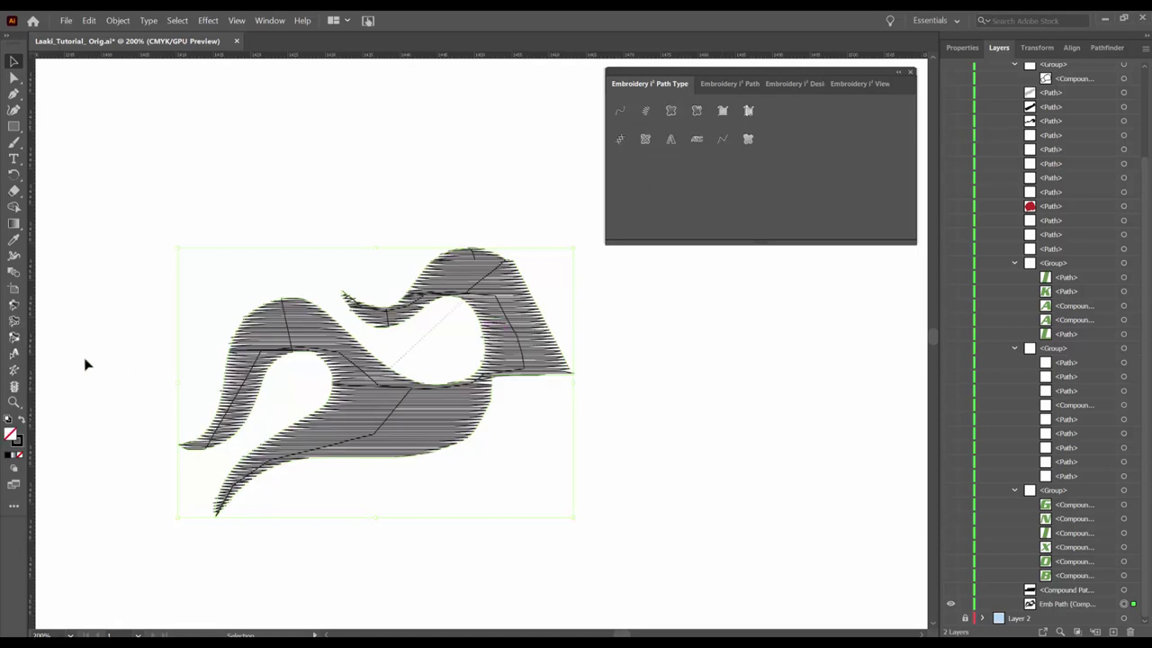
- Tilt the flame fill's stitch direction with the Angle Lines Tool so the stitches slope diagonally down from upper left to lower right
click(13, 320)
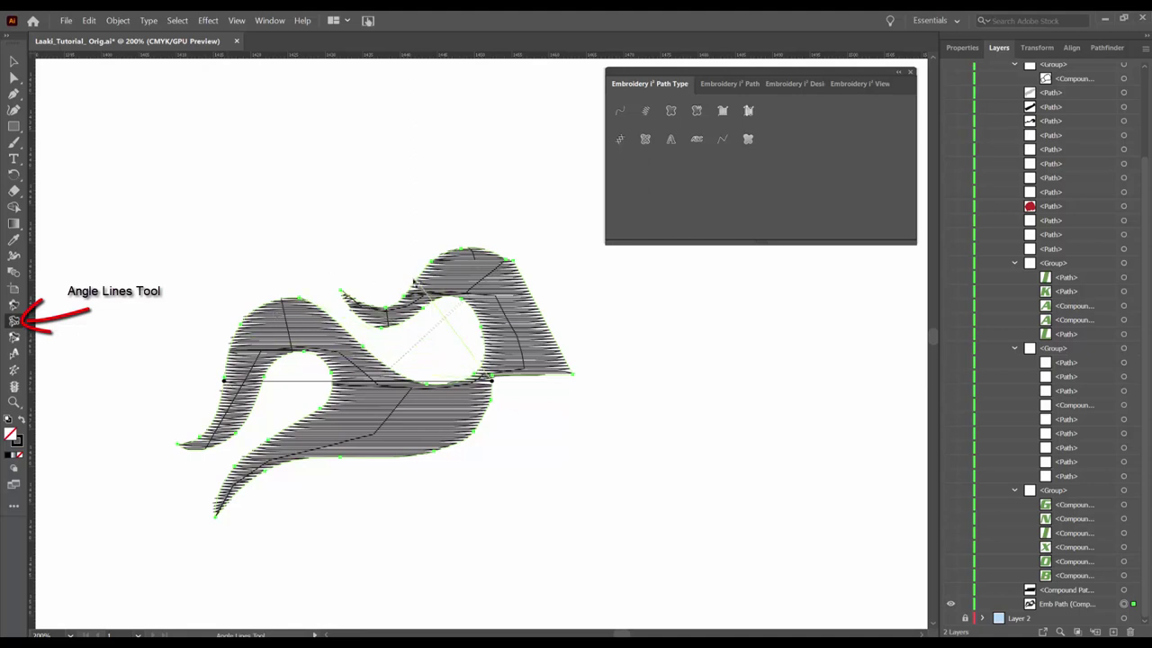
click(414, 281)
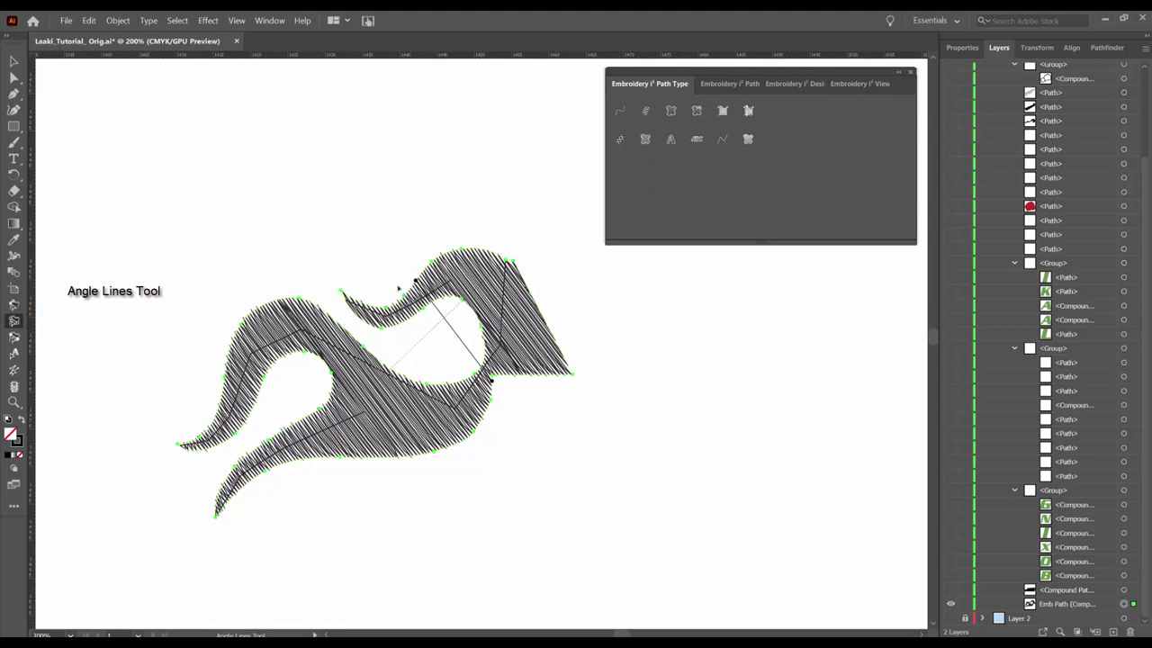
click(13, 61)
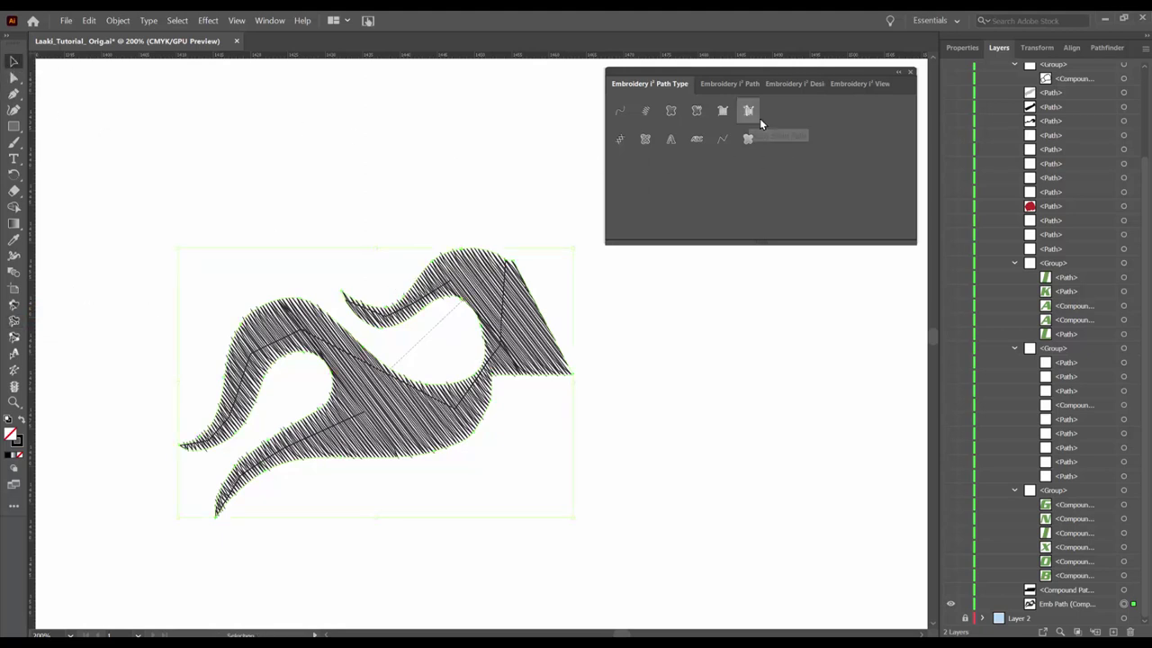
- Choose Smooth as the flame fill's stitch pattern in its embroidery path properties
click(720, 84)
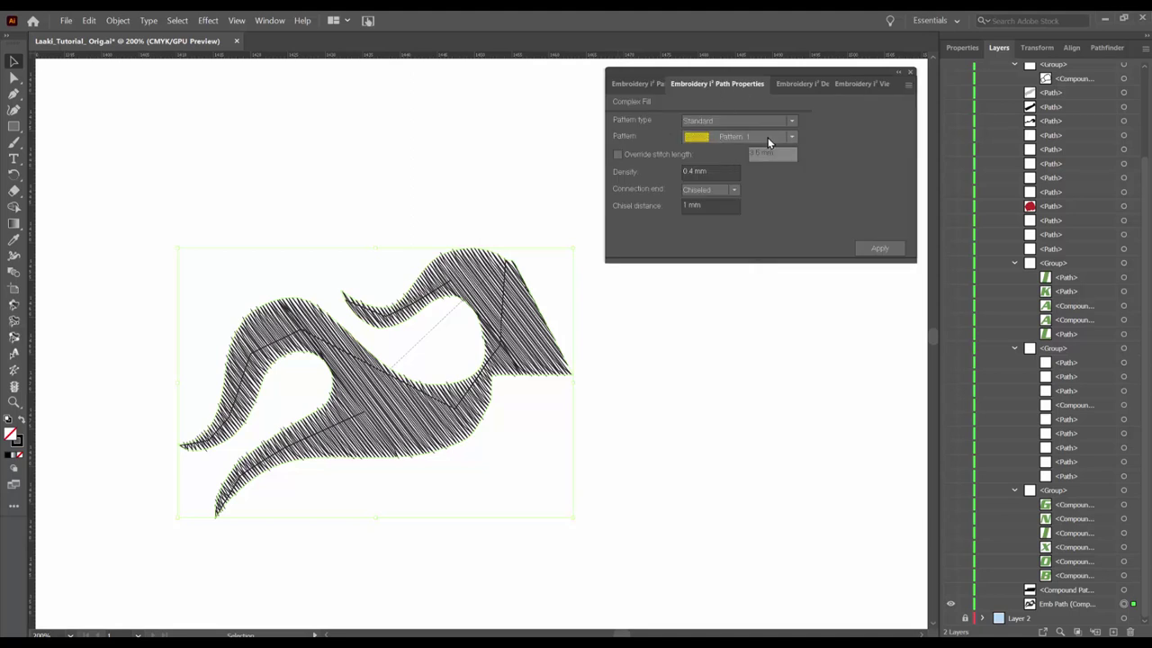
click(792, 136)
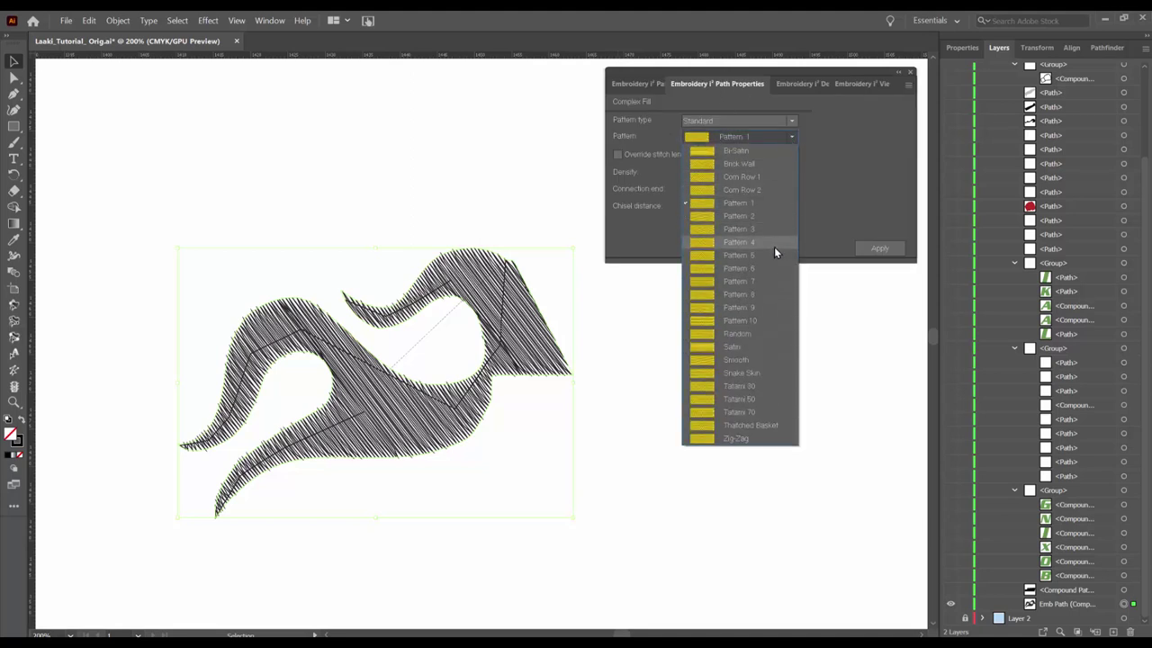
click(763, 360)
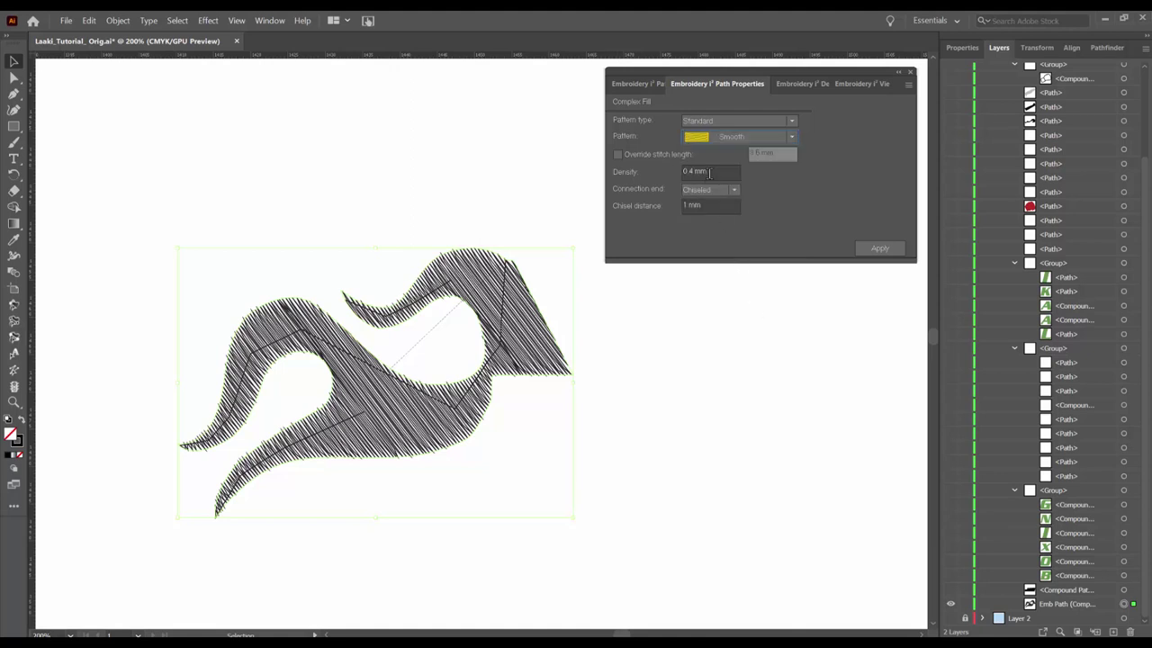
- Apply Contour and Lattice underlays to the flame's complex fill
click(909, 88)
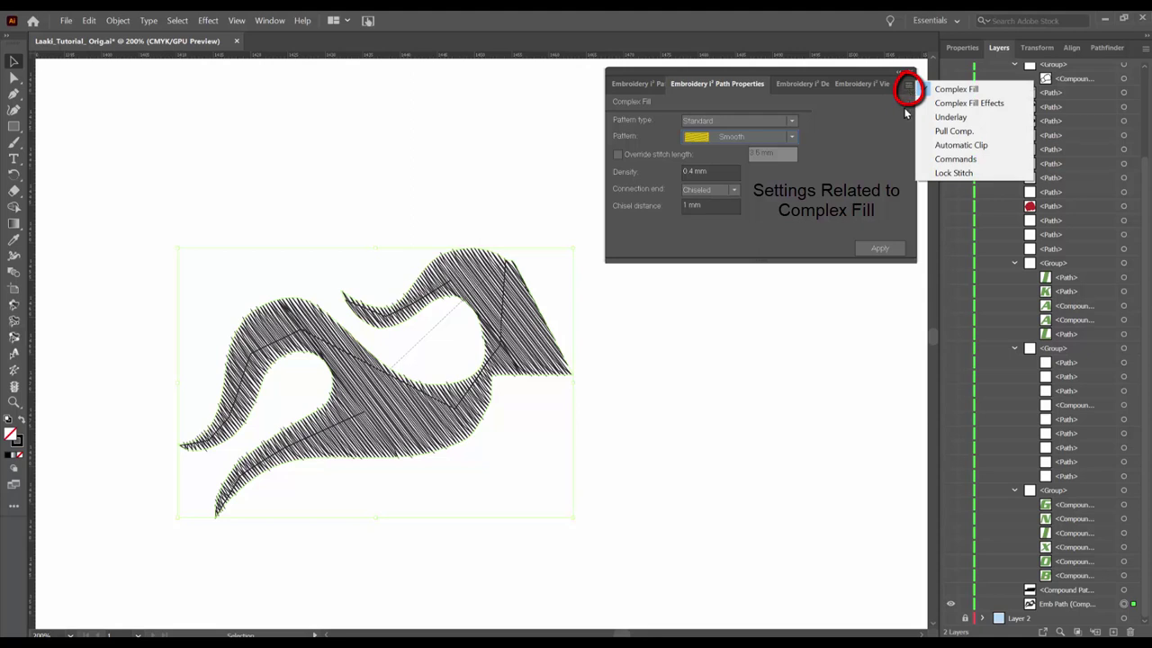
click(930, 117)
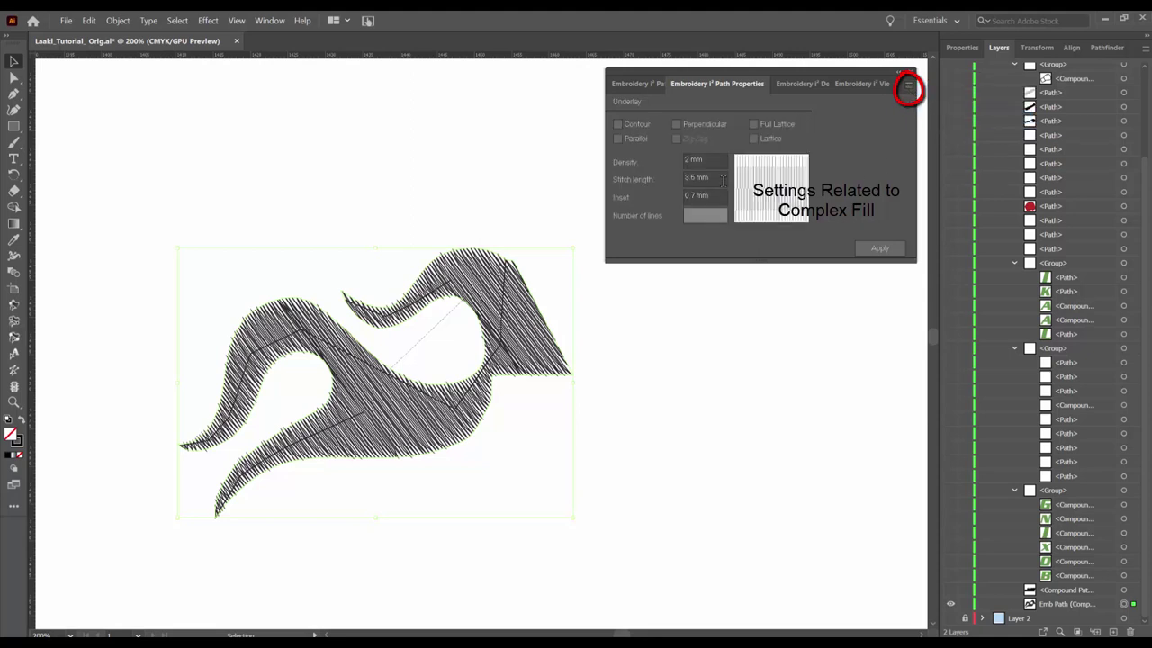
click(623, 129)
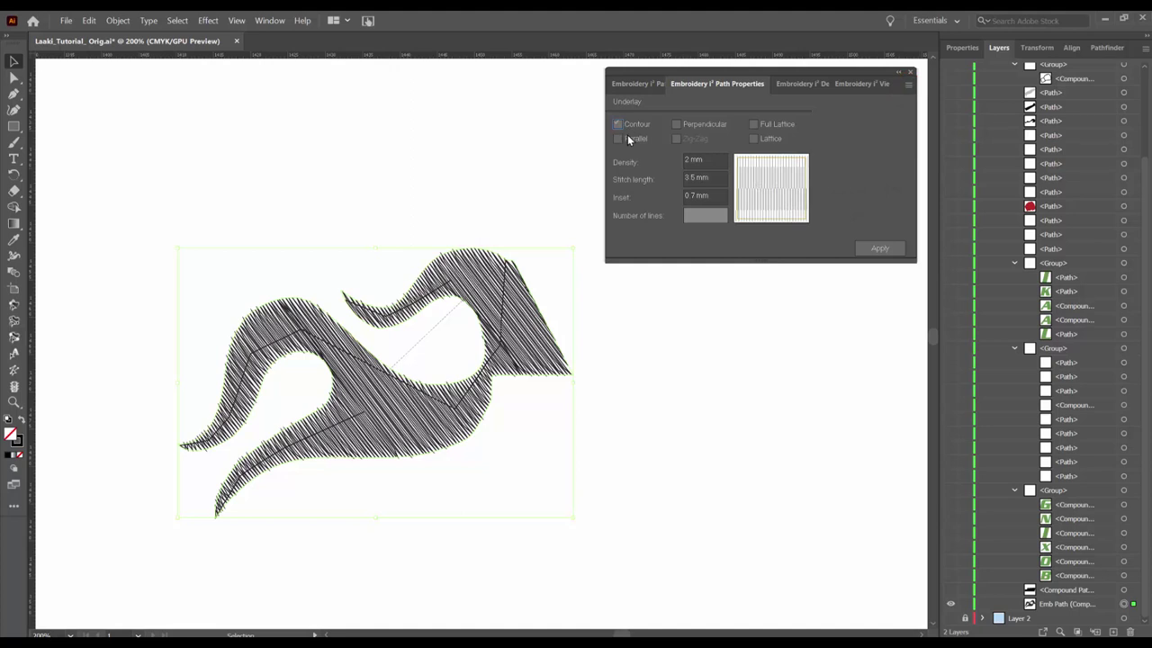
click(877, 251)
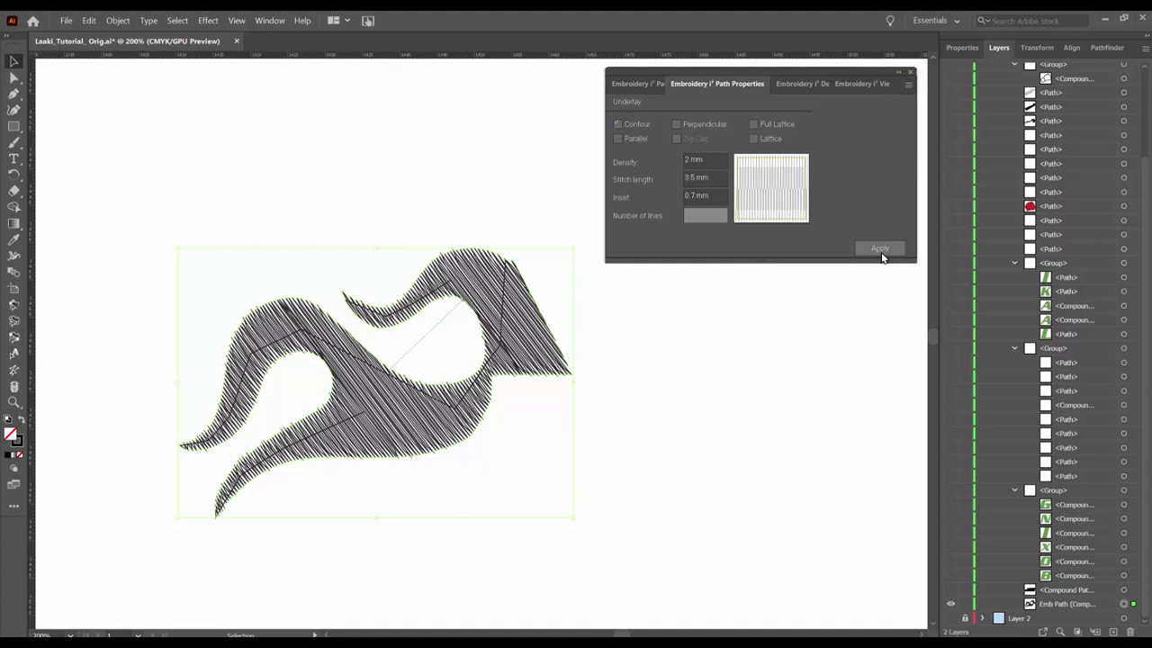
click(753, 138)
click(876, 247)
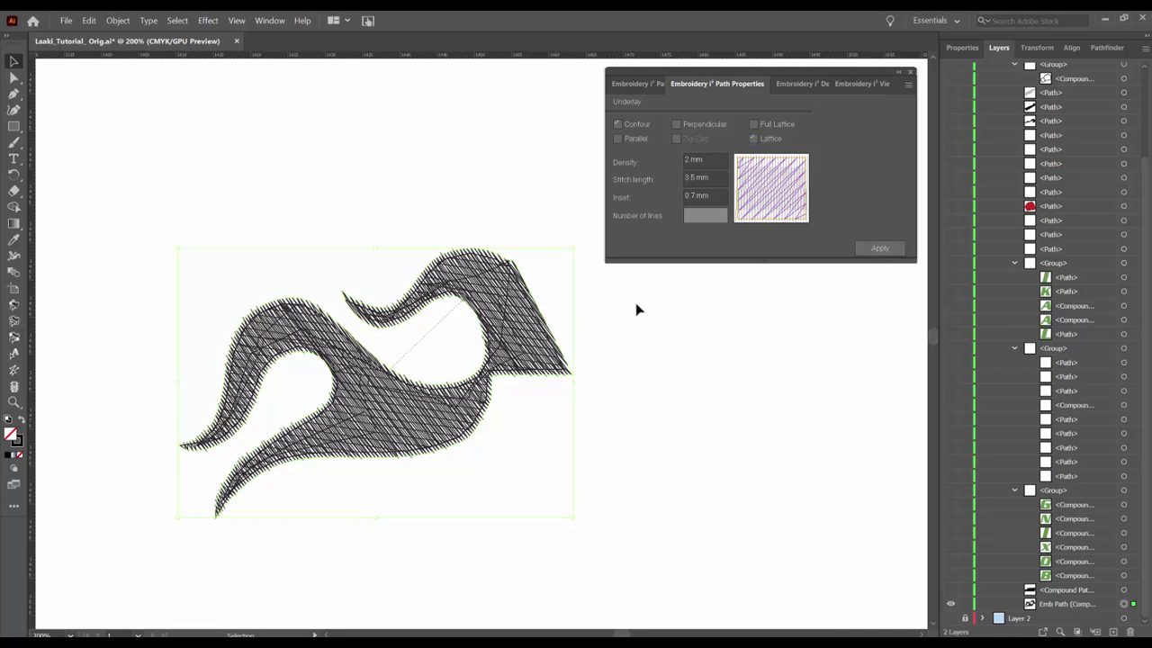
- Set the flame's underlay density to 3 mm and apply it
triple_click(685, 162)
text(3)
click(879, 249)
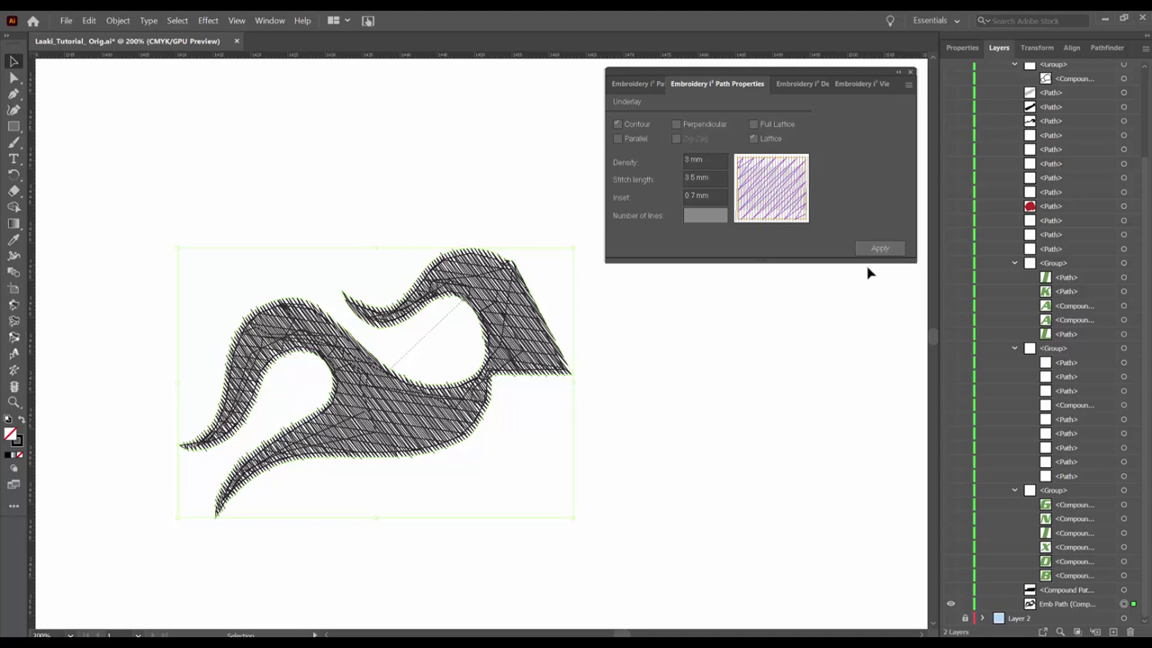
- Apply Absolute pull compensation of 0.5 mm to the flame fill
click(908, 85)
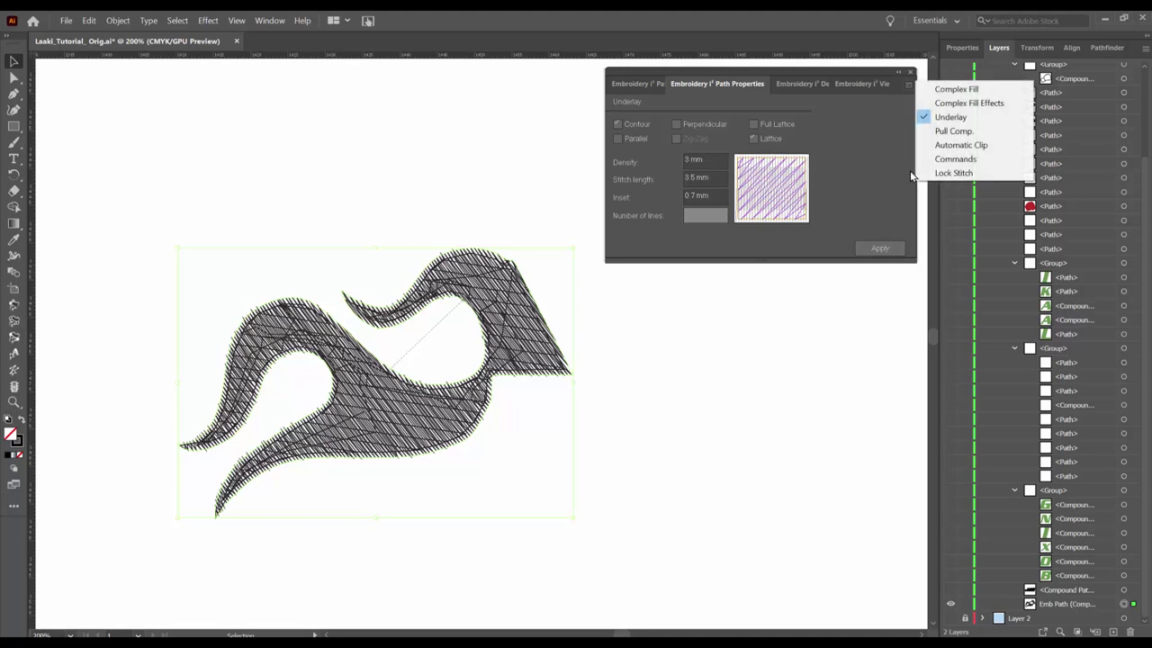
click(958, 132)
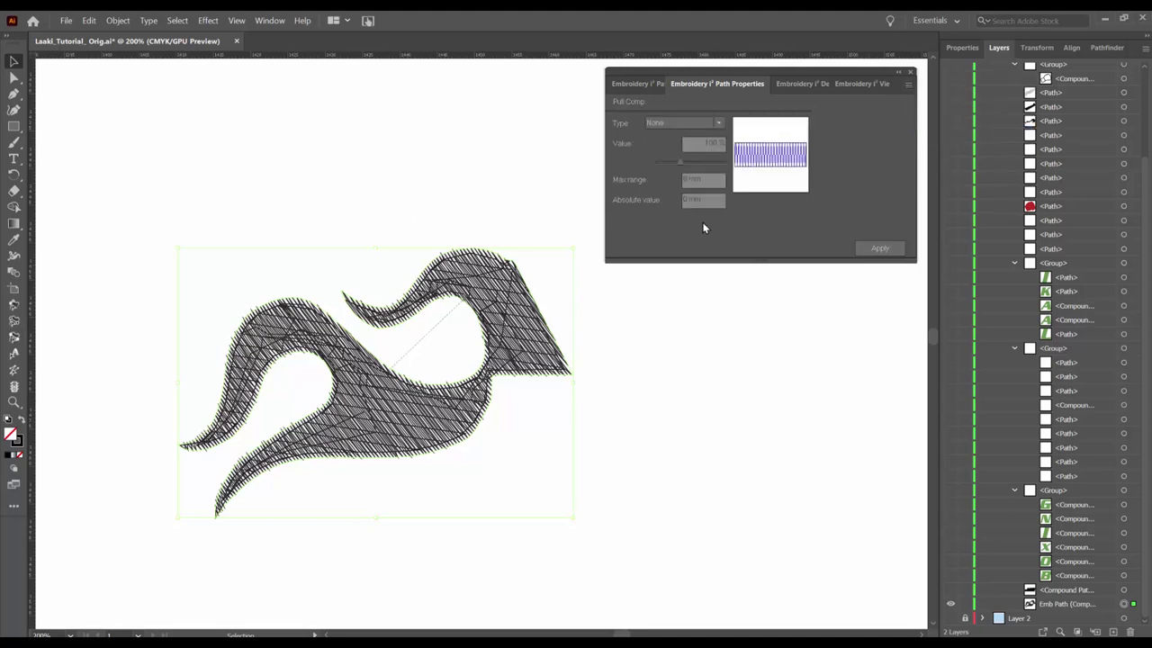
click(668, 125)
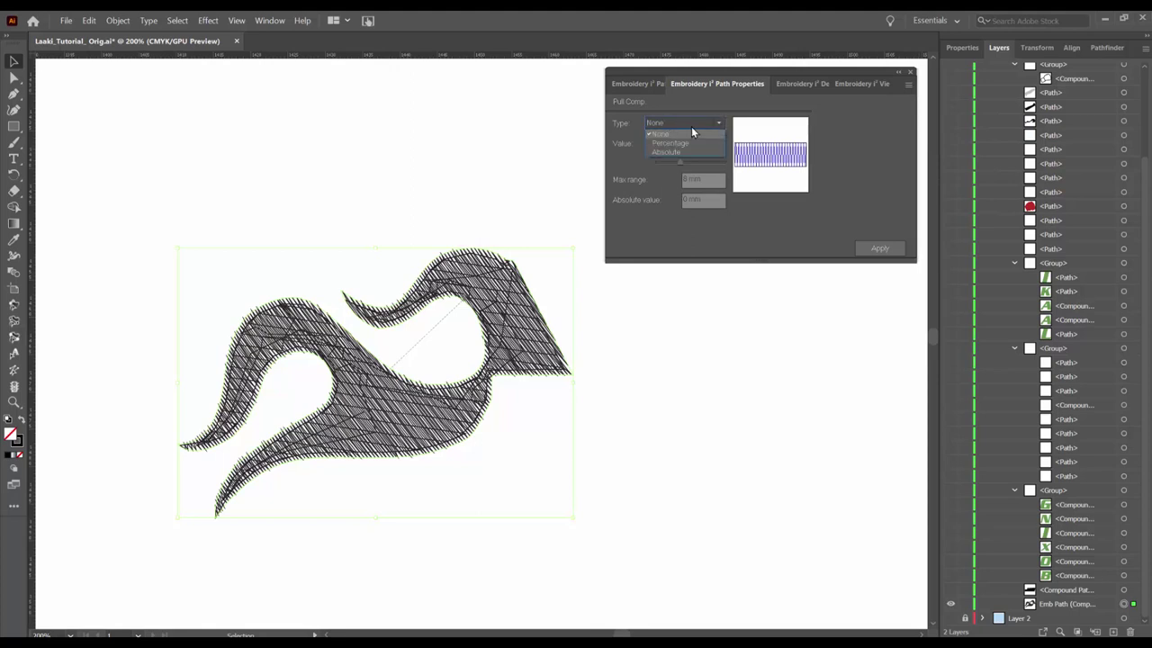
click(692, 150)
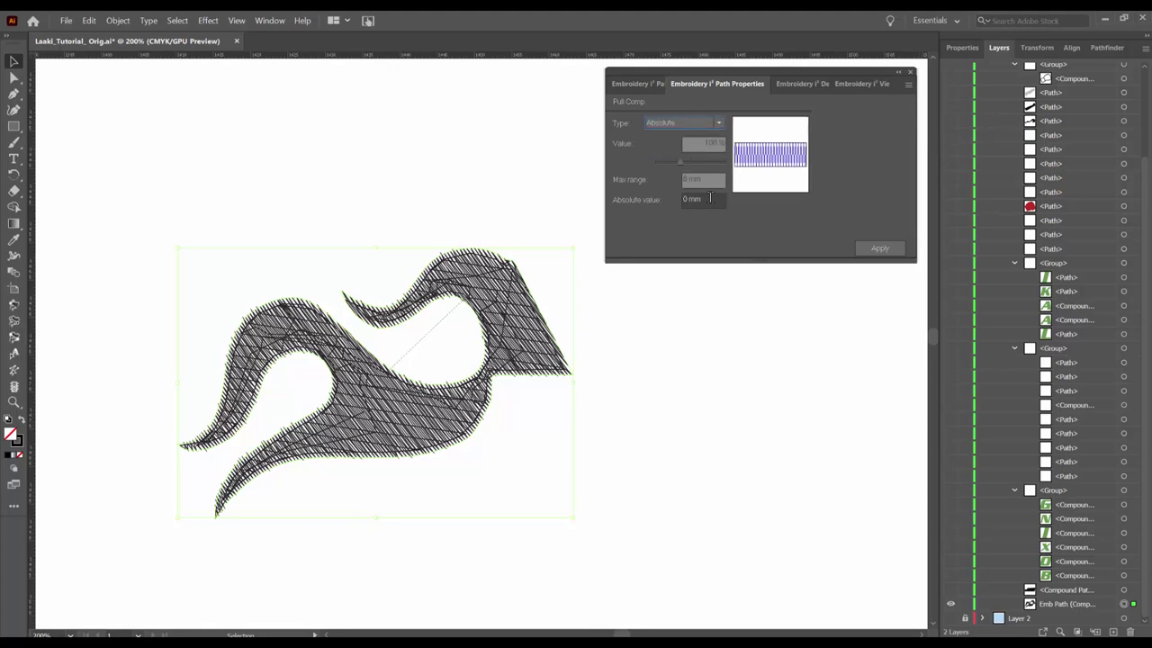
click(709, 198)
text(0.5)
click(877, 249)
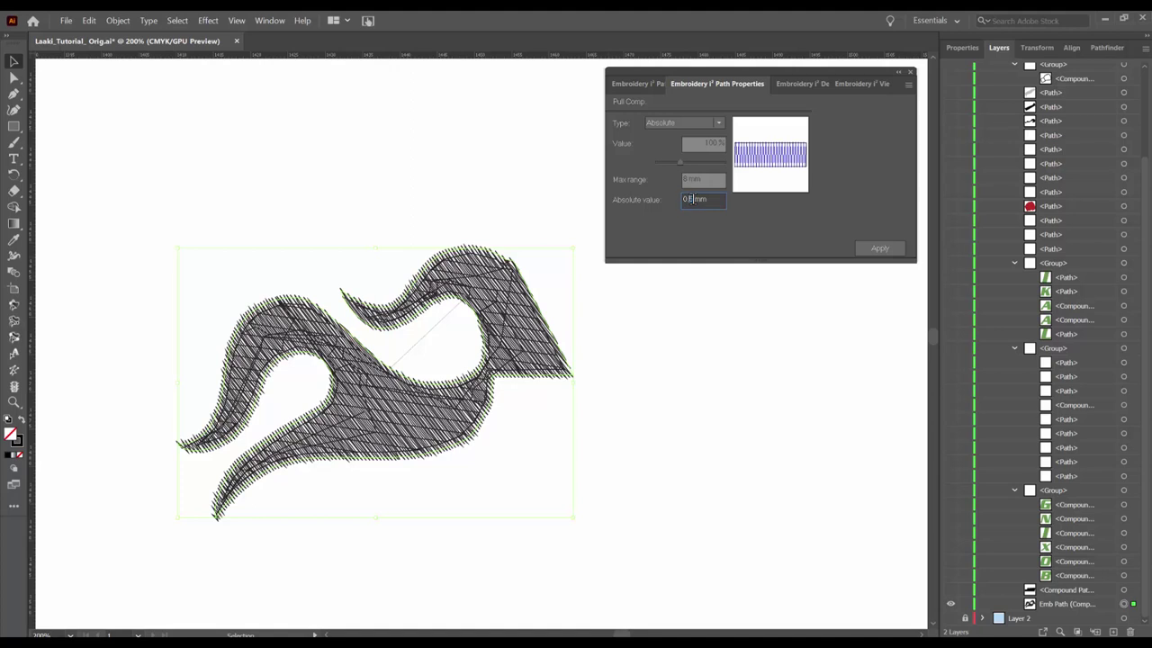
- Set the flame's absolute pull compensation to 0.3 mm, apply it and deselect the path
text(3)
click(880, 248)
click(755, 343)
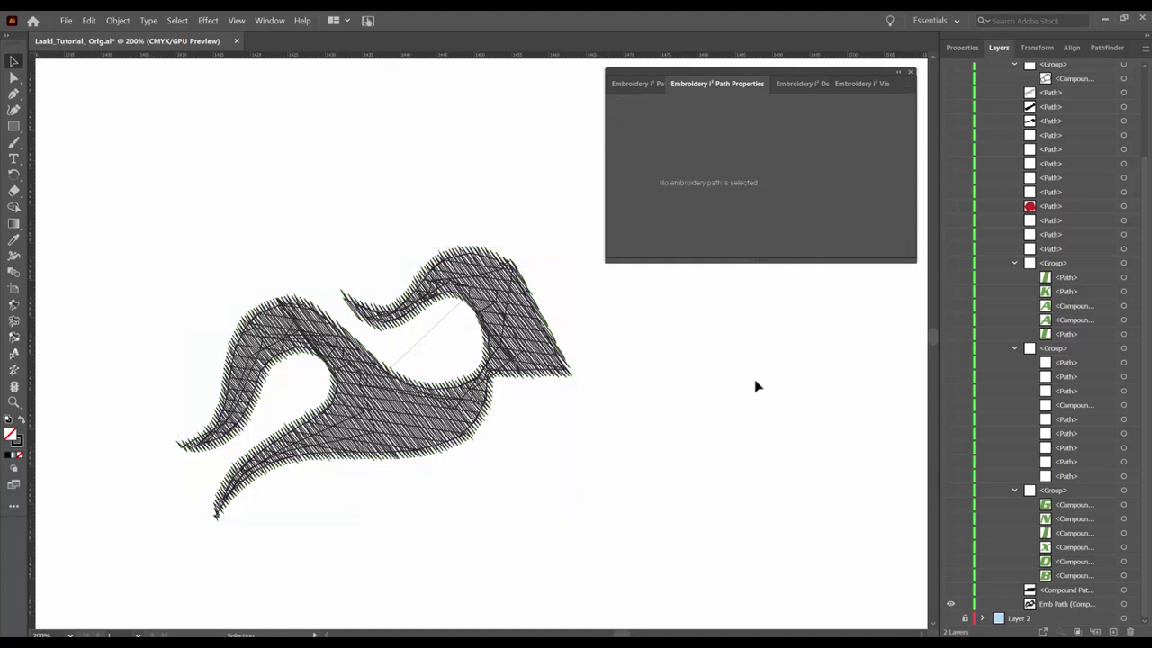
- Show the black compound path behind the lettering and convert it to a Complex Fill
click(635, 83)
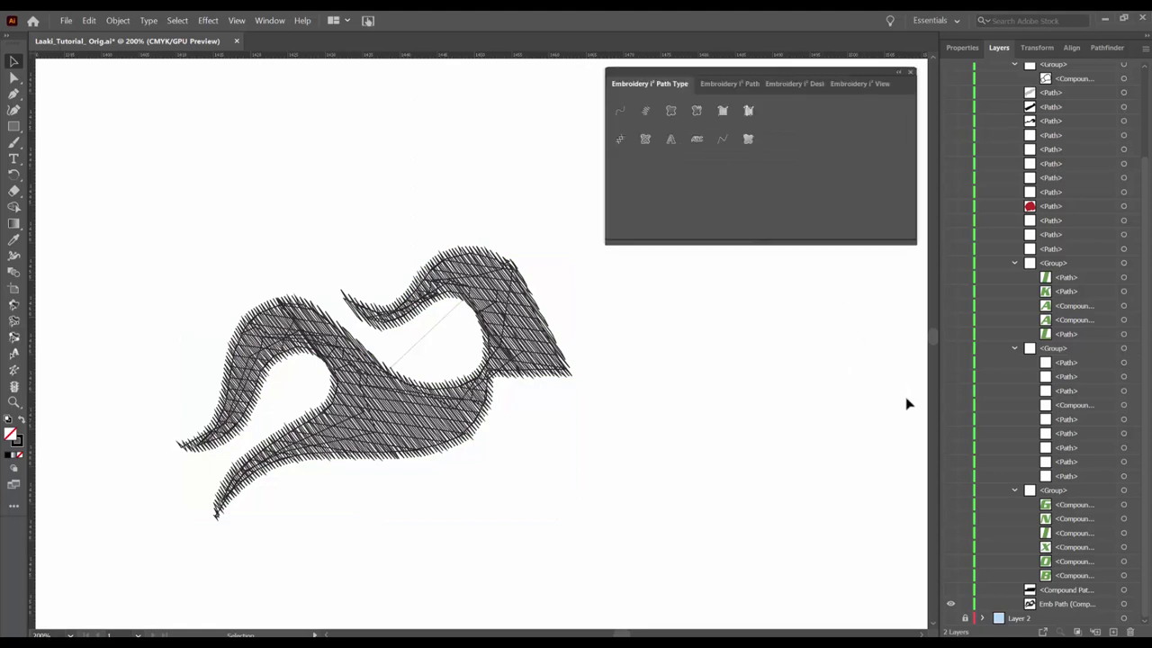
click(951, 591)
click(1124, 590)
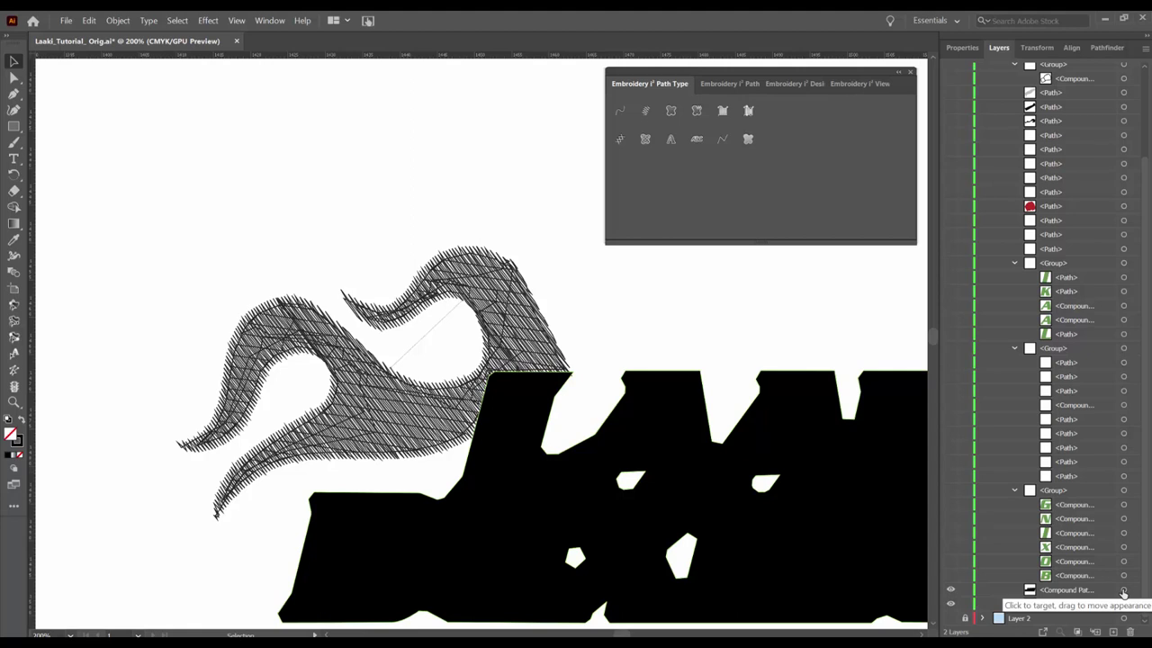
alt+scroll(723, 526, down, 1)
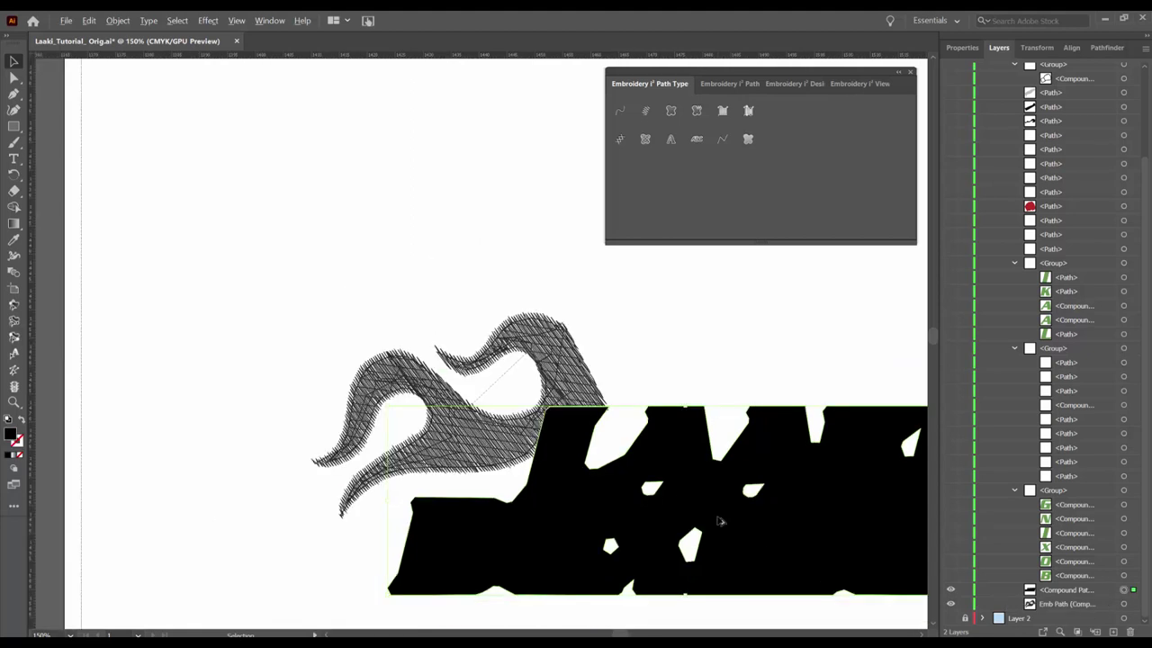
drag(763, 511, 548, 398)
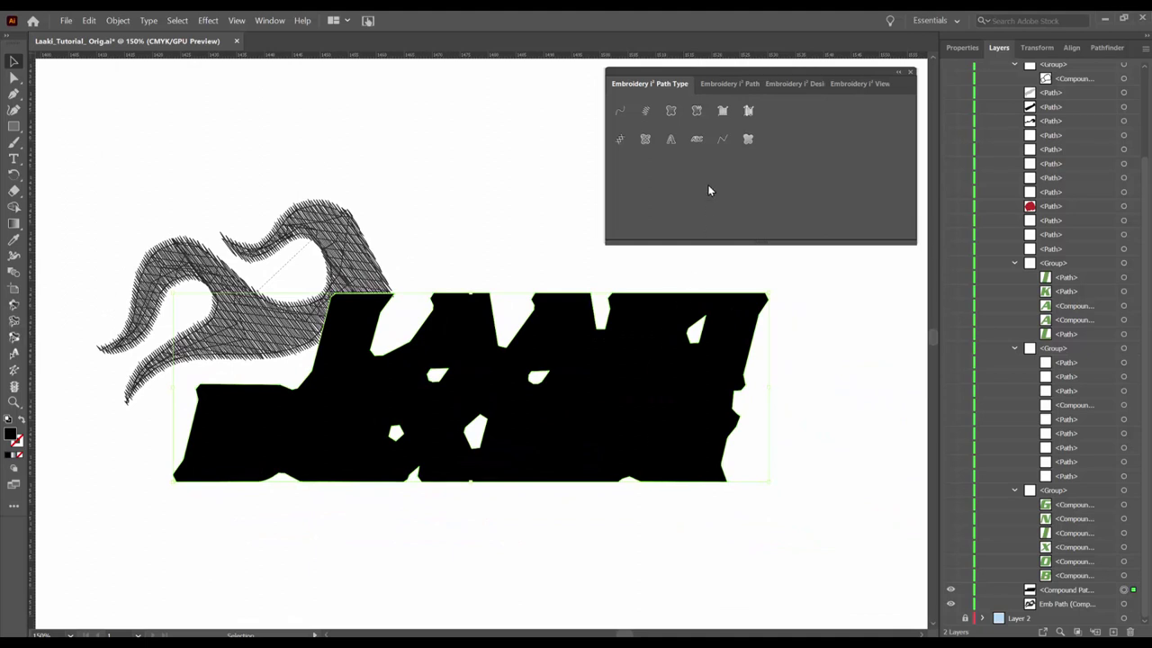
click(674, 110)
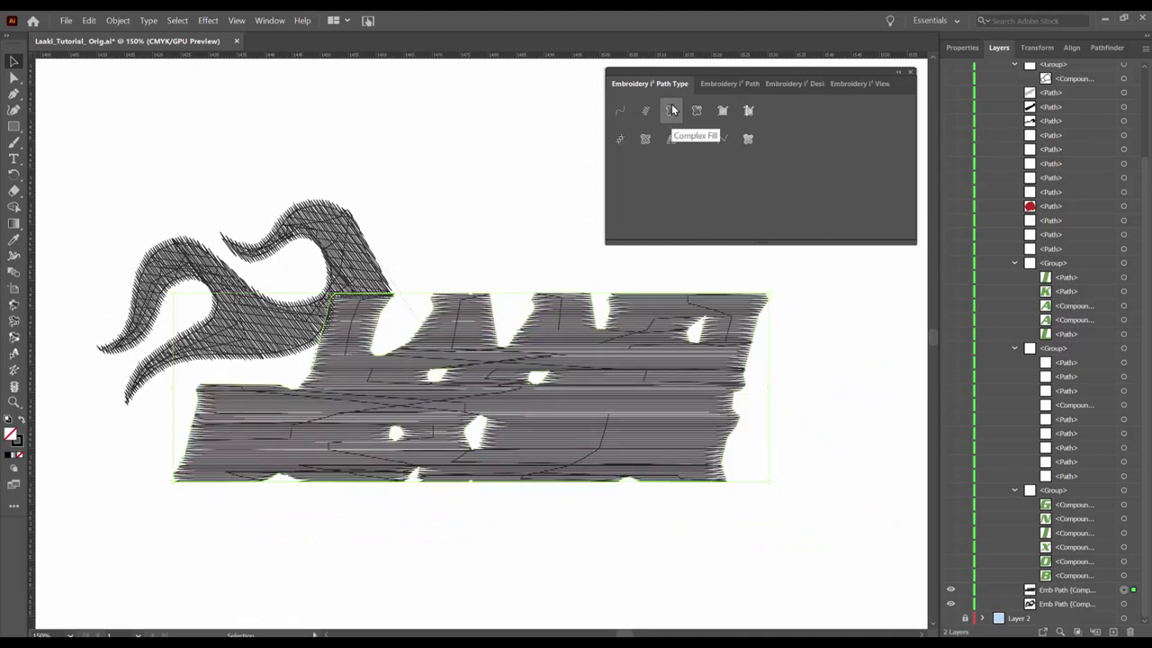
- Angle the lettering backing's stitches diagonally with the Apply Lines tool and choose the Smooth fill pattern
click(13, 322)
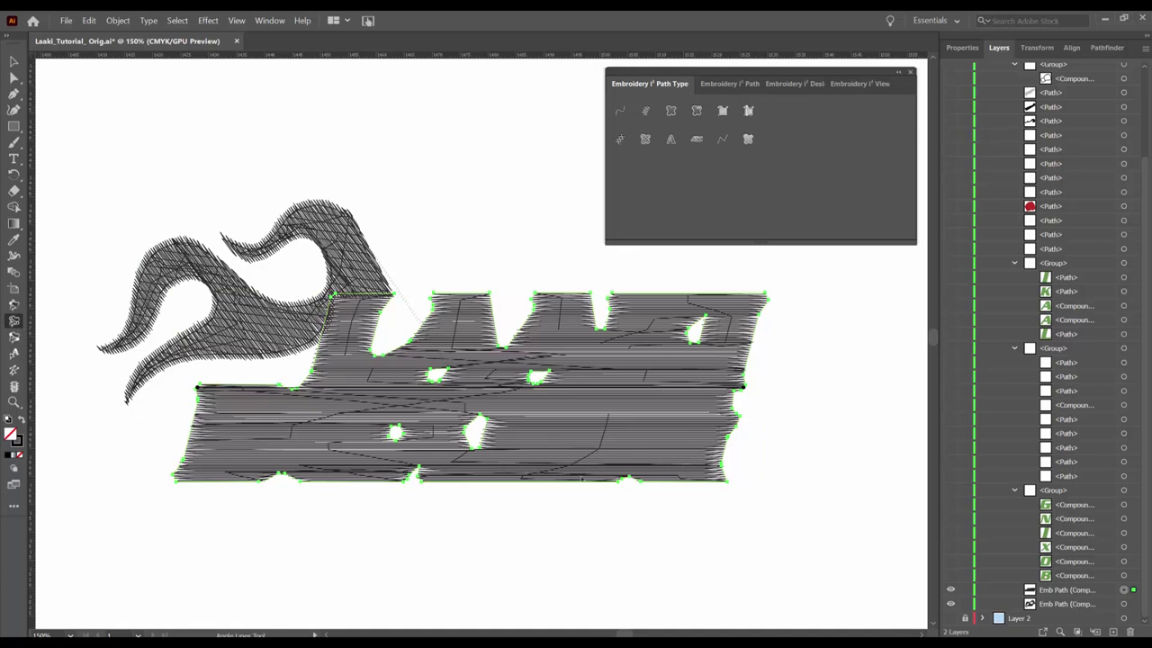
mouse_move(198, 387)
mouse_down()
mouse_move(324, 421)
mouse_move(321, 480)
mouse_up()
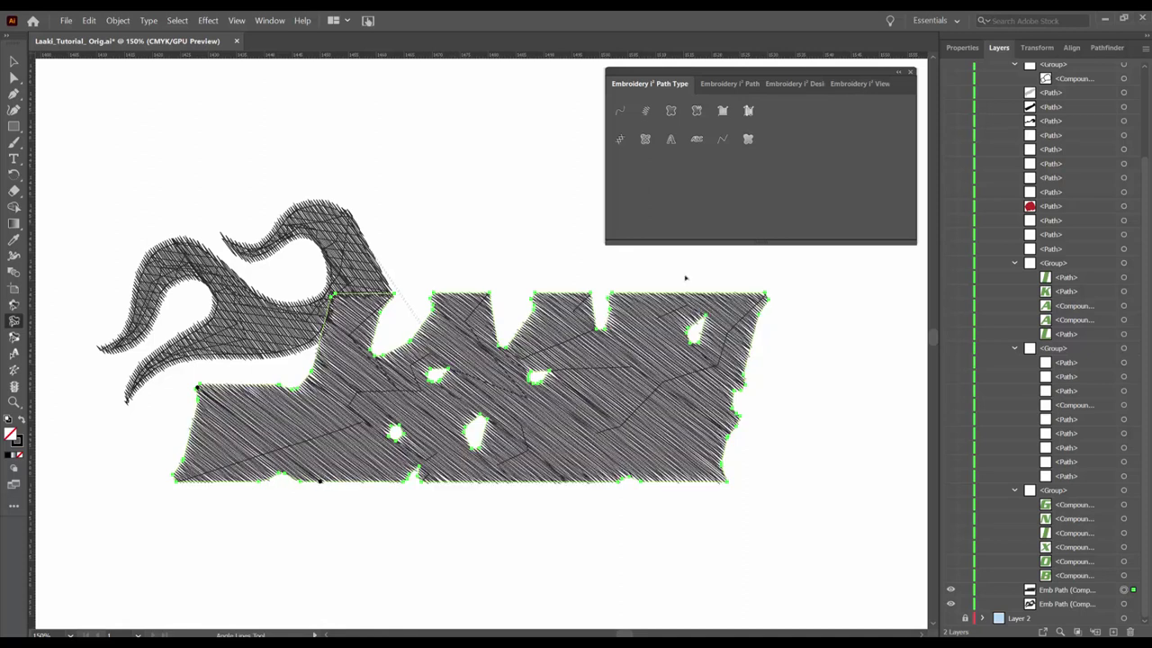
click(743, 84)
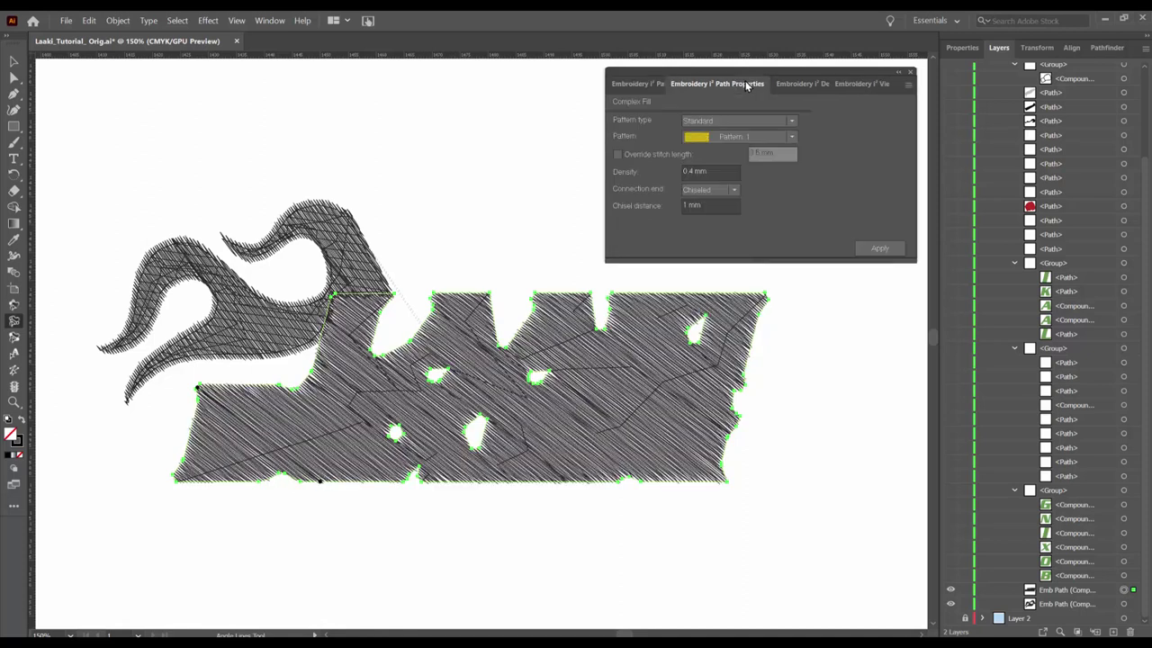
click(792, 136)
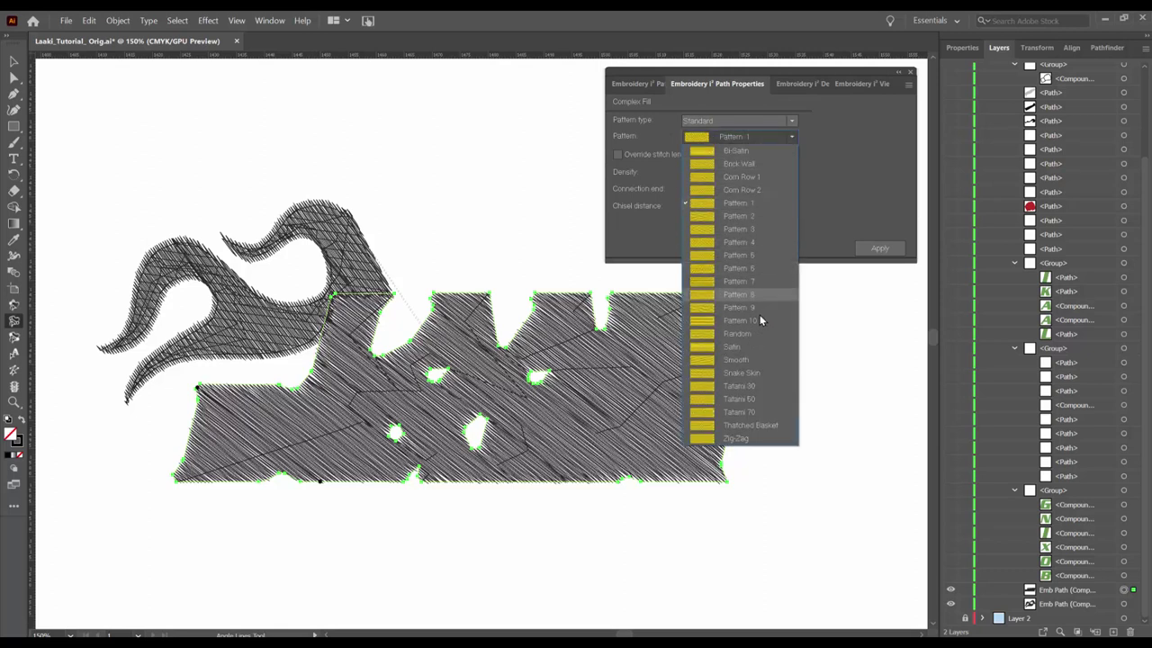
click(745, 360)
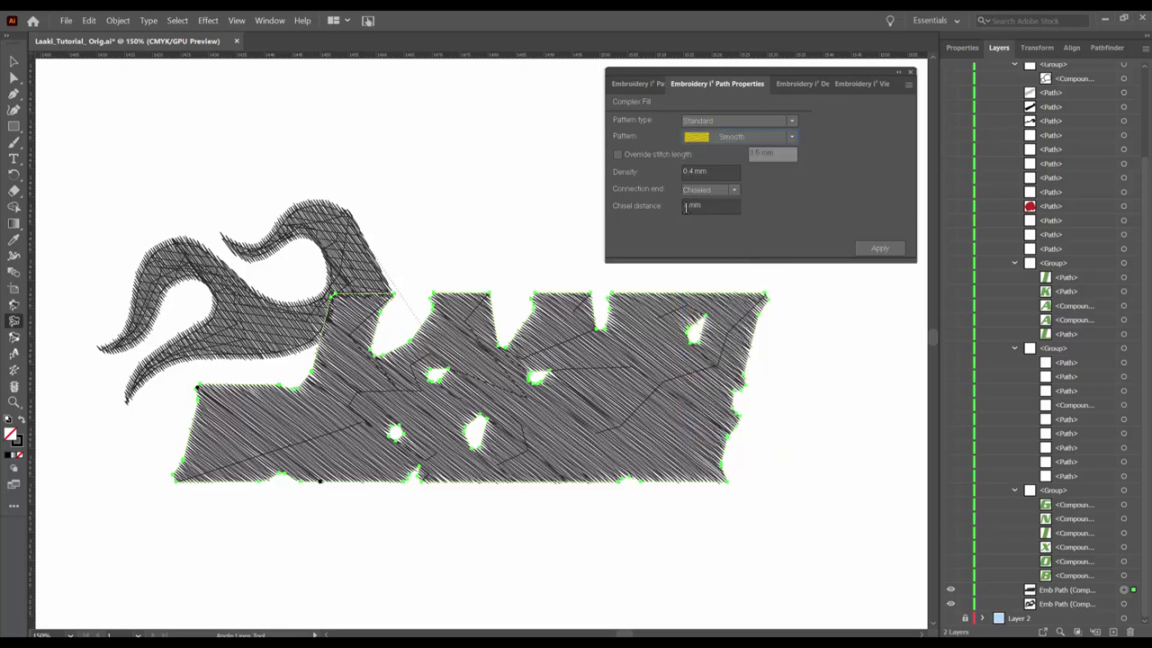
- Apply Absolute pull compensation of 0.3 mm to the lettering backing's fill
click(909, 86)
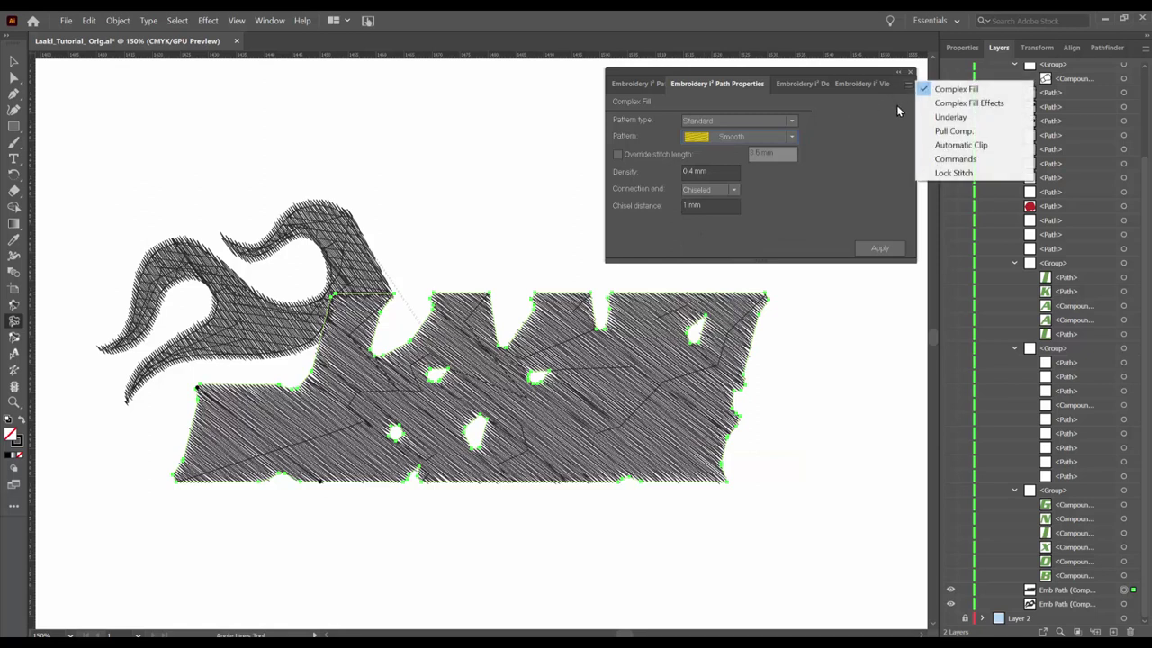
click(931, 131)
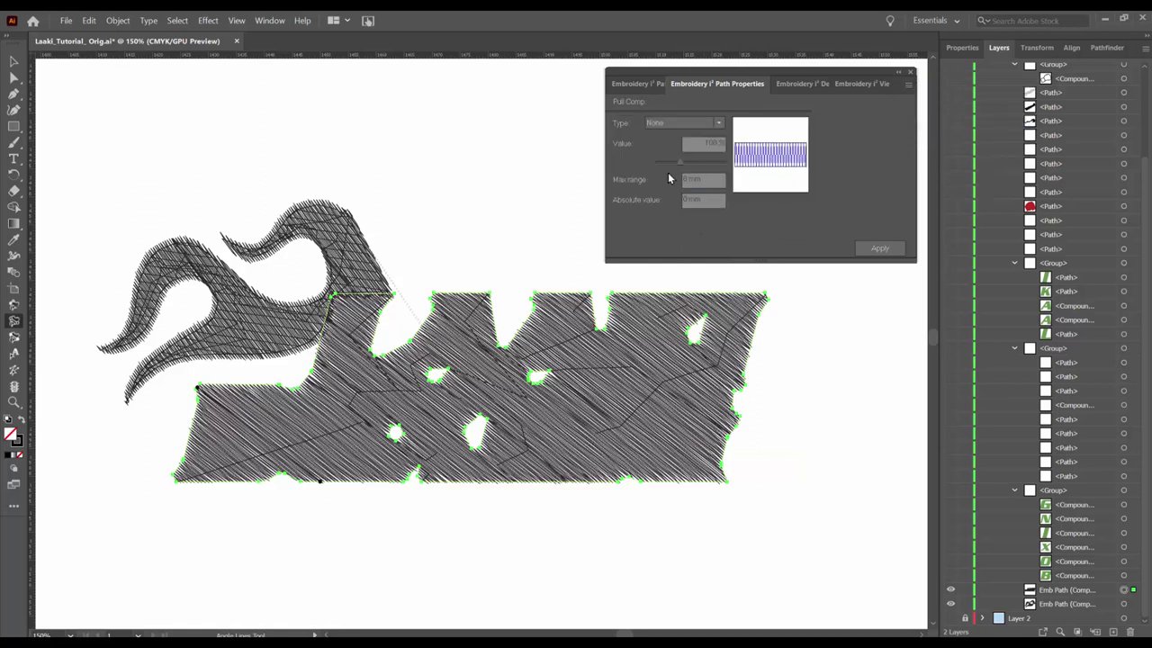
click(704, 123)
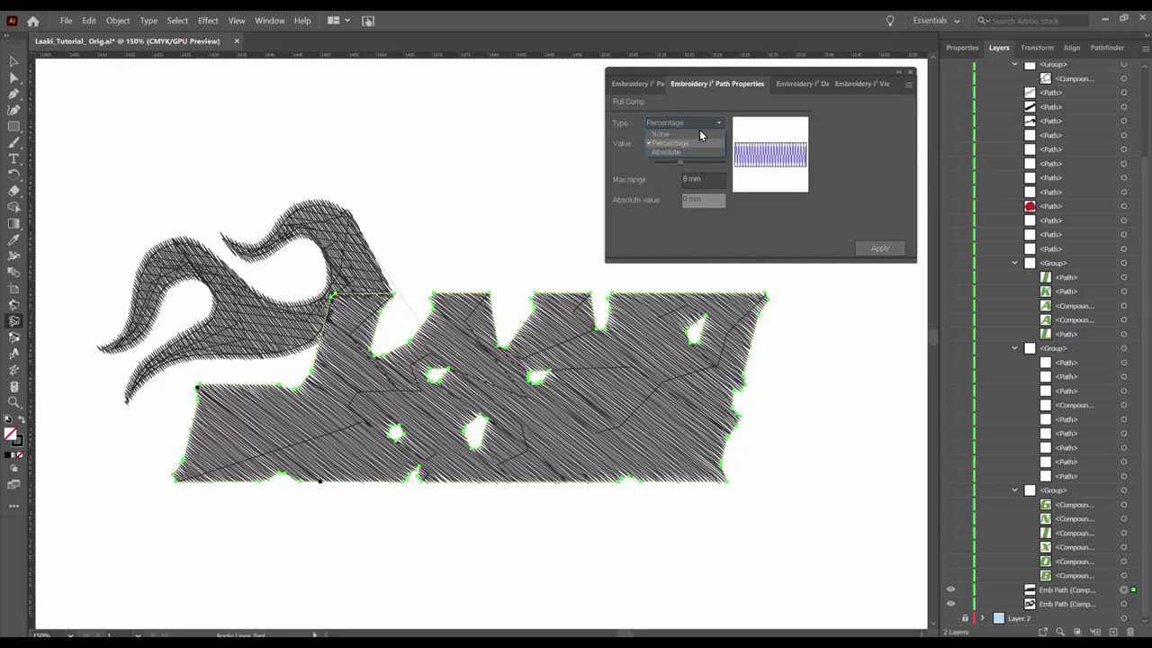
click(695, 155)
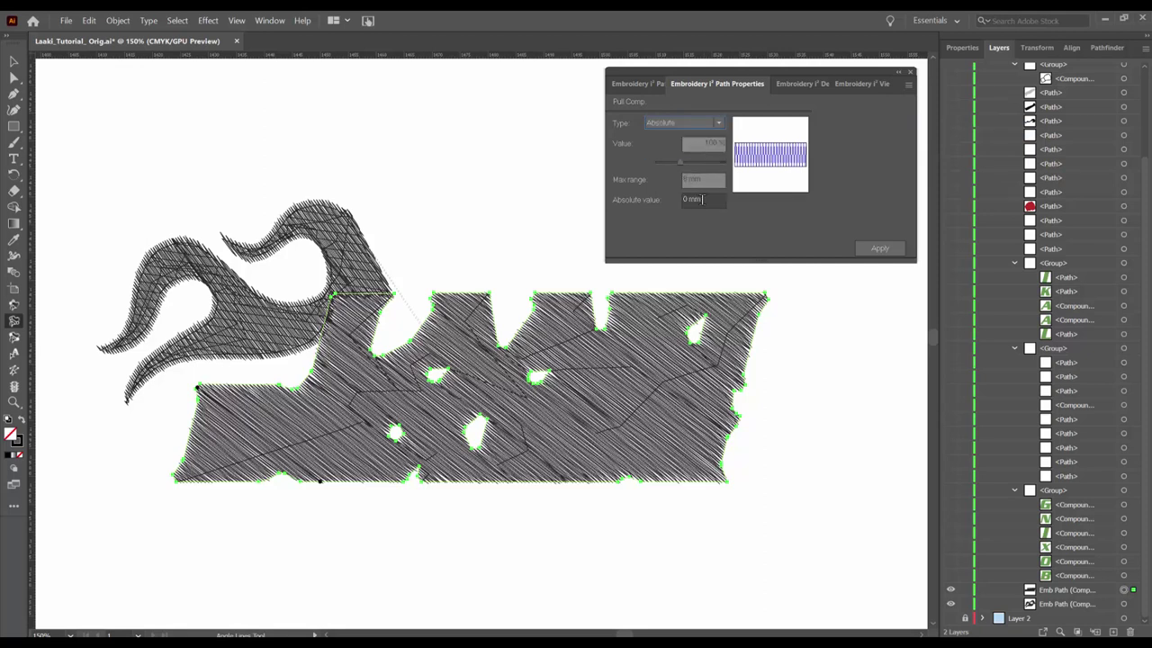
click(707, 199)
text(0.3)
click(891, 251)
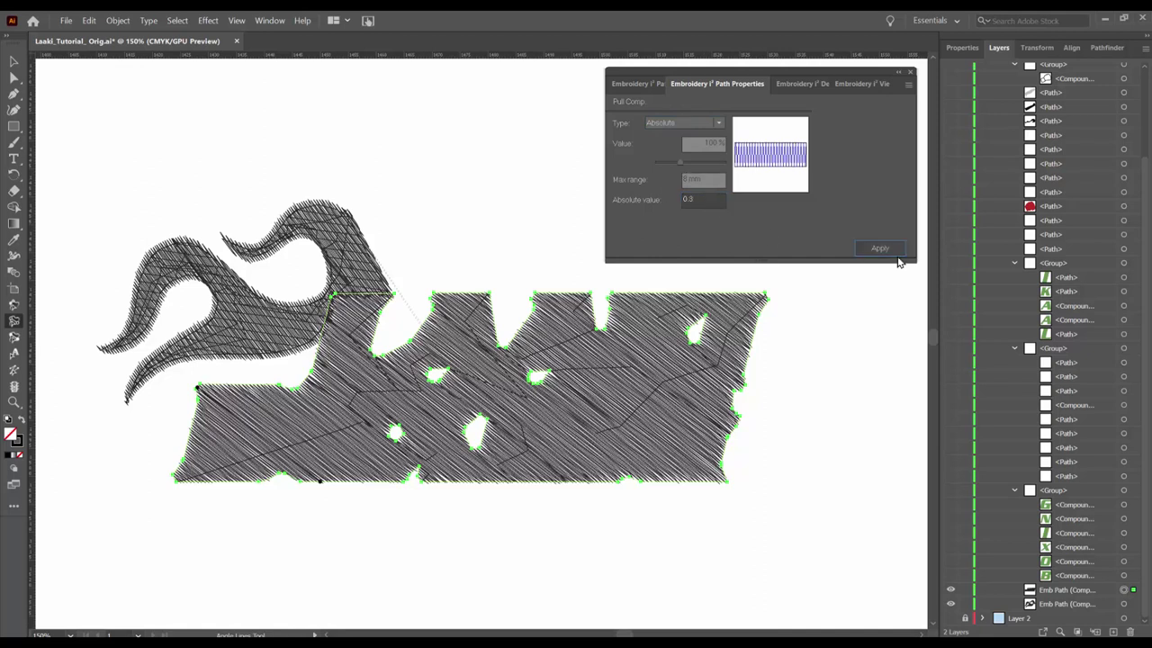
- Apply Contour and Lattice underlays with a 3 mm density to the lettering backing and deselect it
click(909, 84)
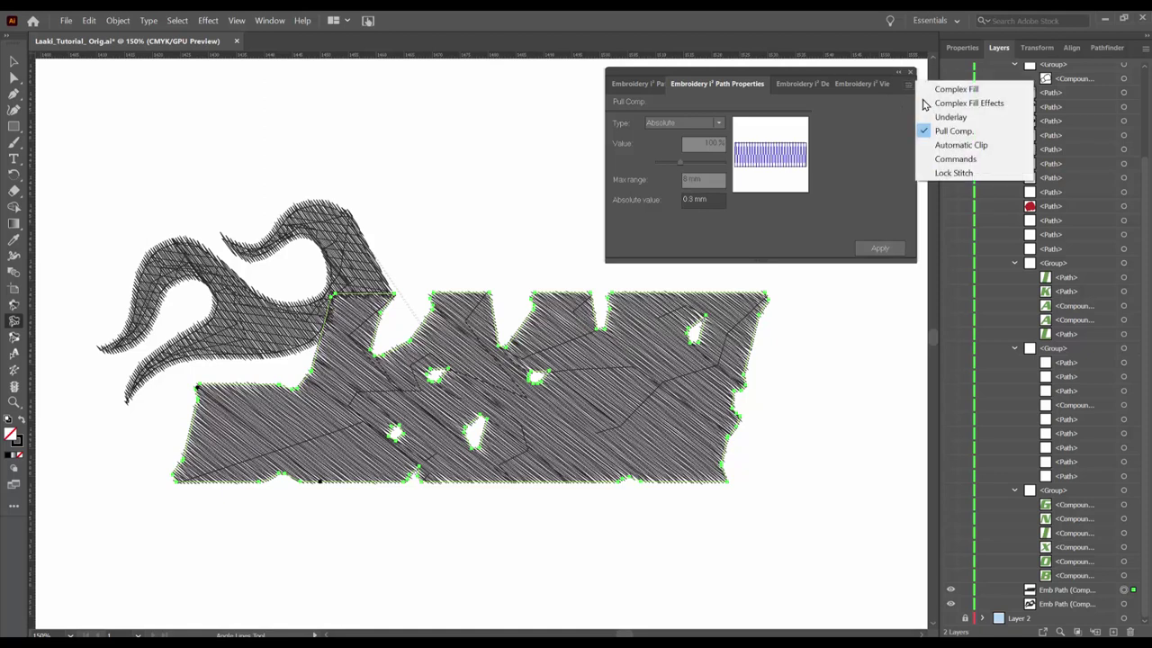
click(934, 119)
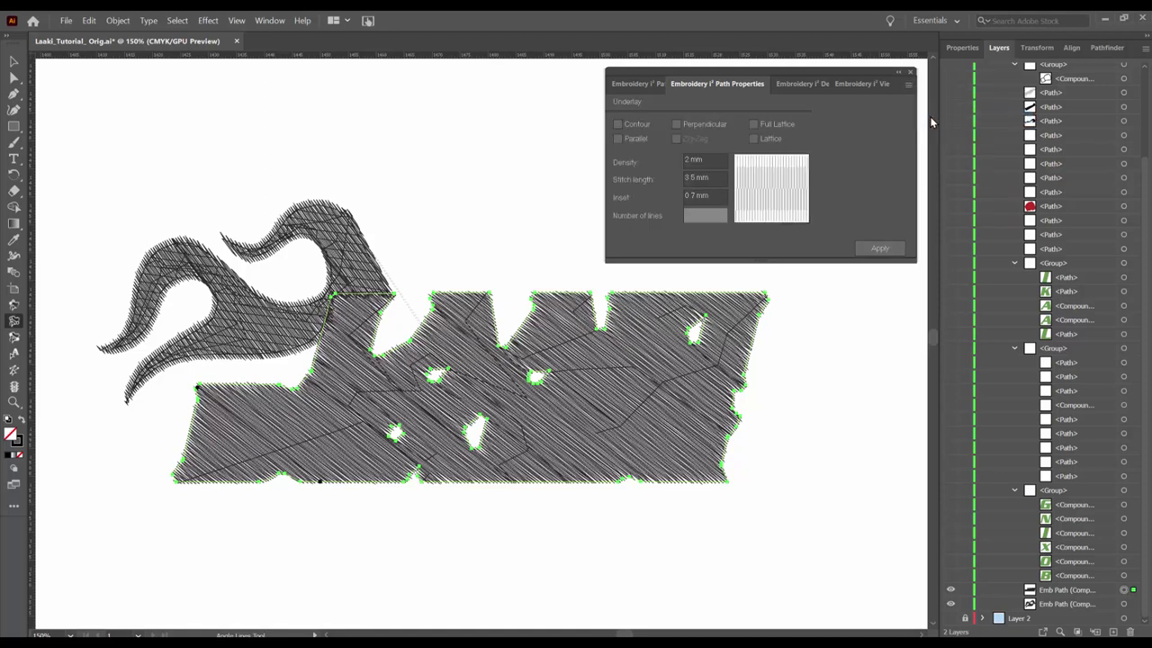
click(645, 131)
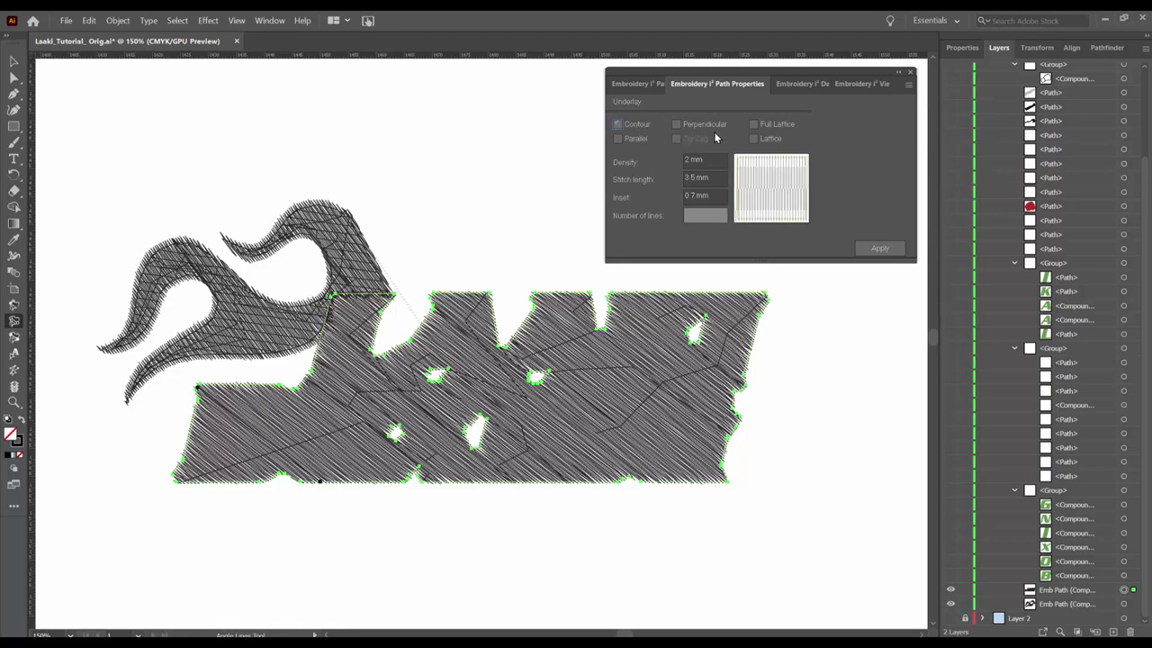
click(755, 139)
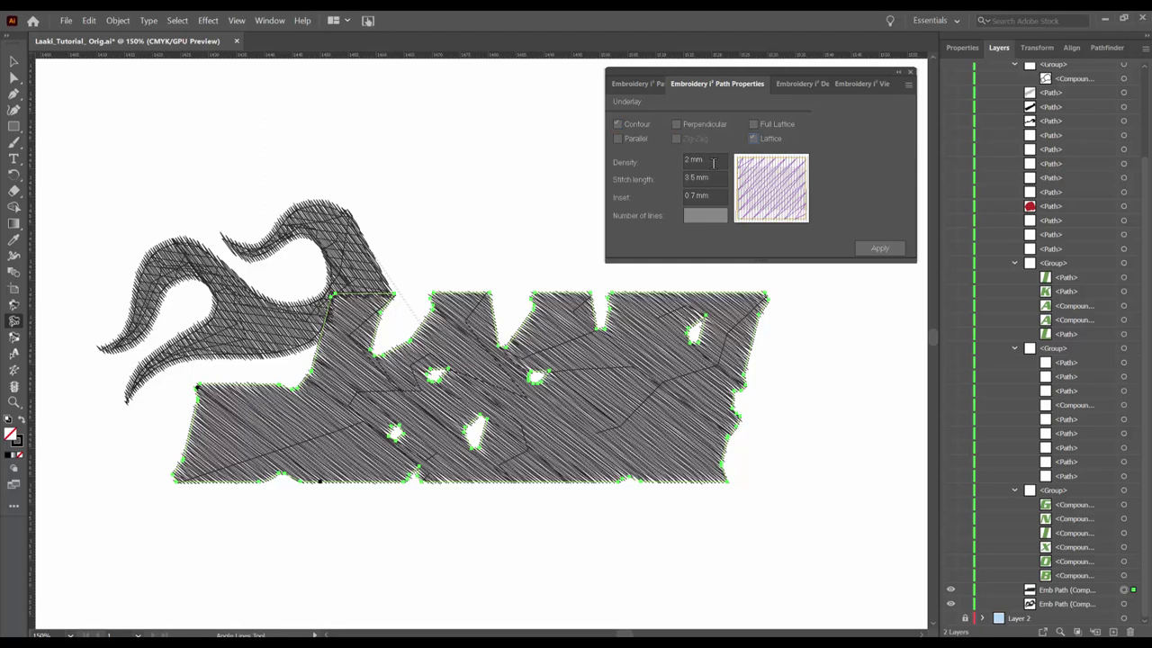
drag(715, 162, 666, 163)
click(874, 250)
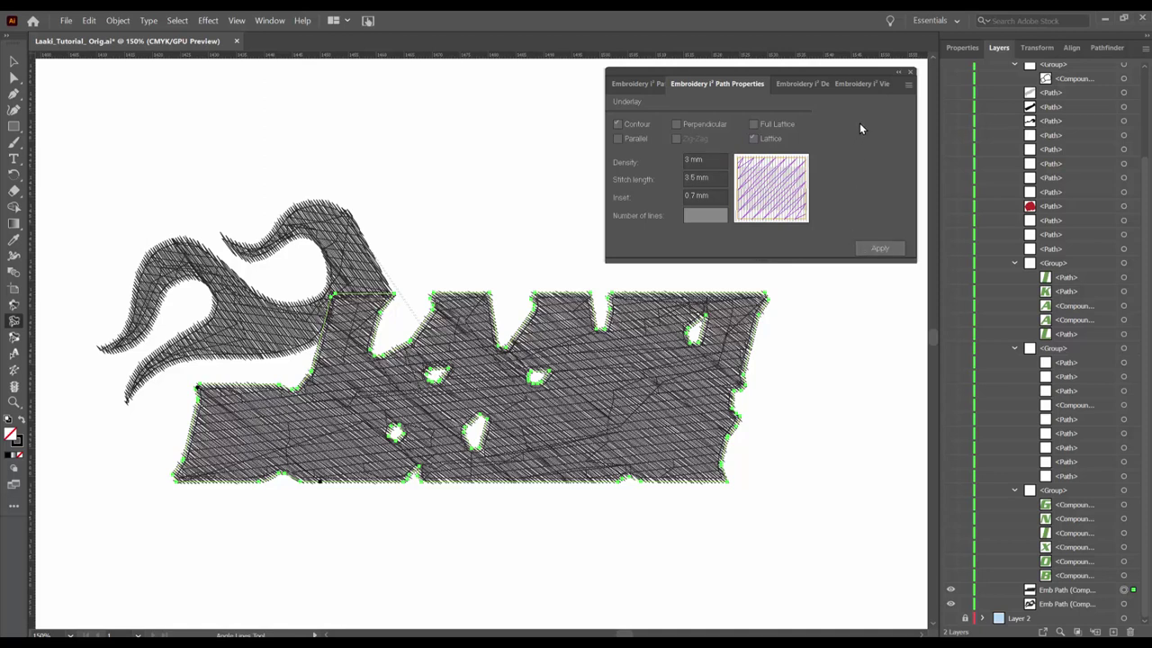
key(v)
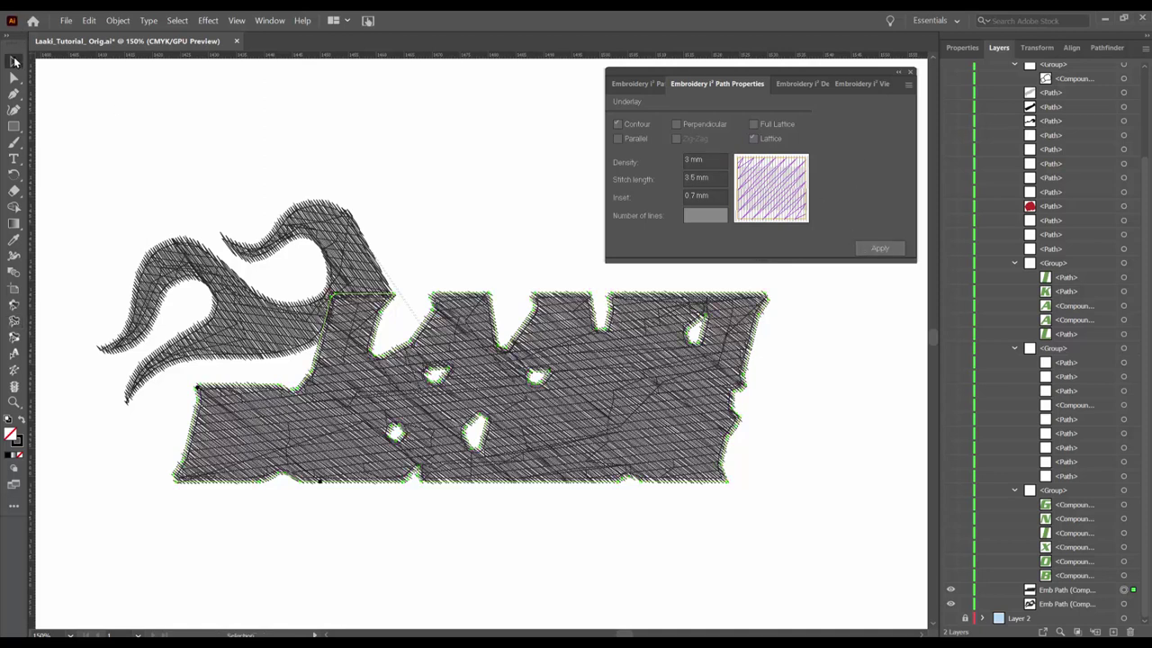
click(412, 199)
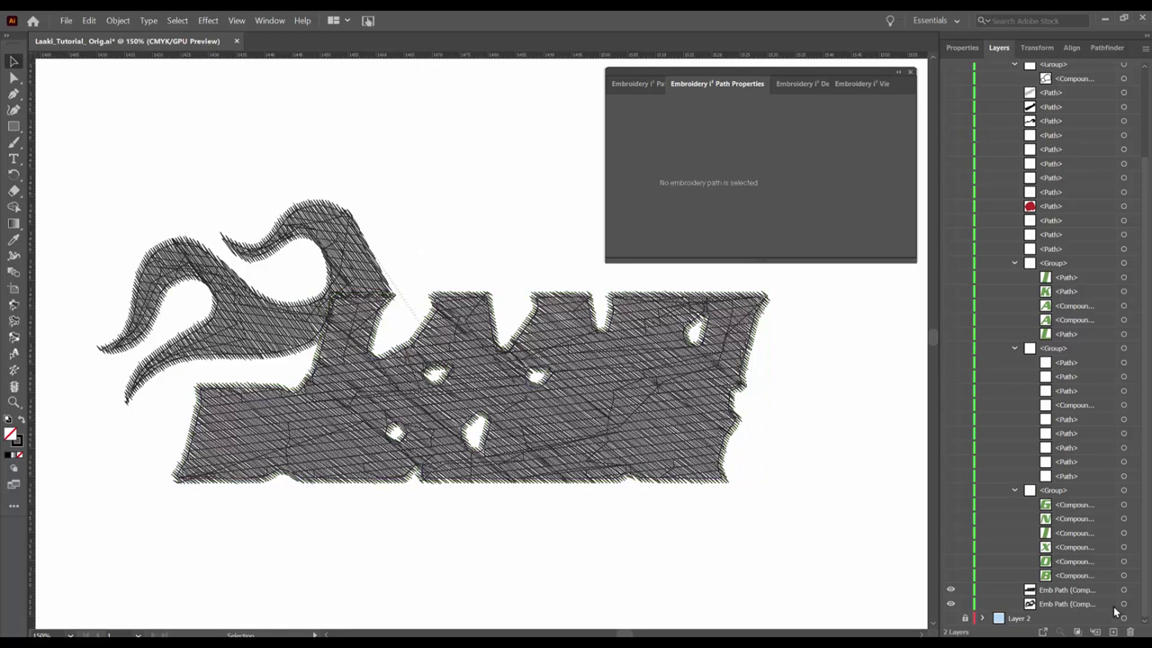
- Hide the finished flame and lettering backing paths and show all six green BOXING letters
click(950, 604)
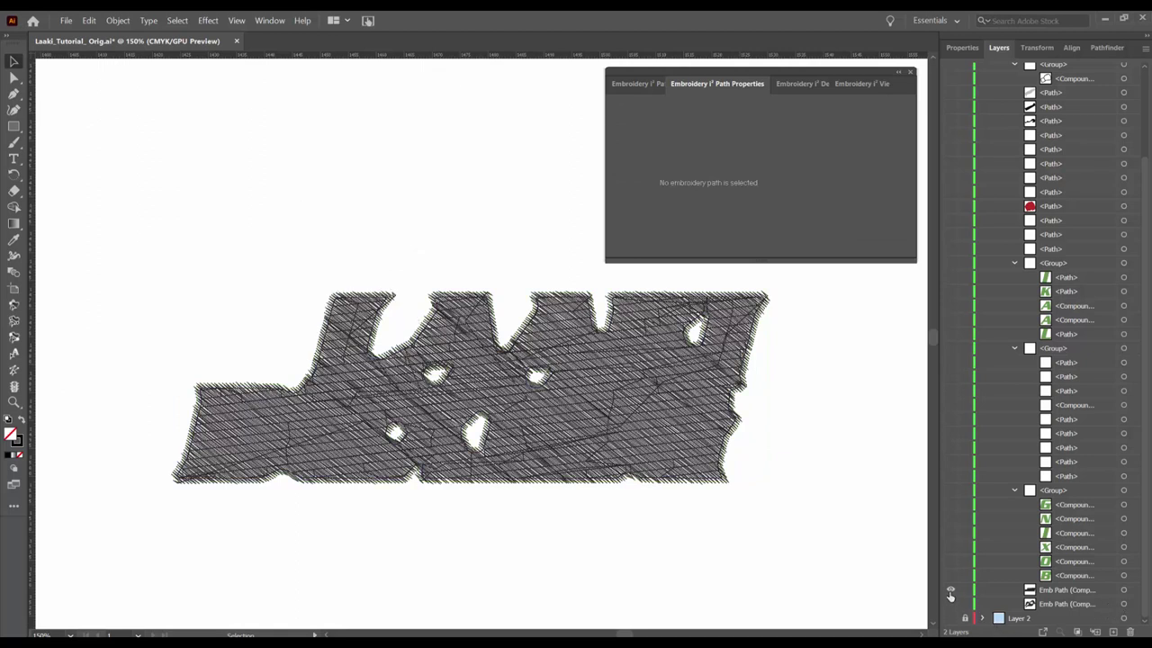
click(950, 592)
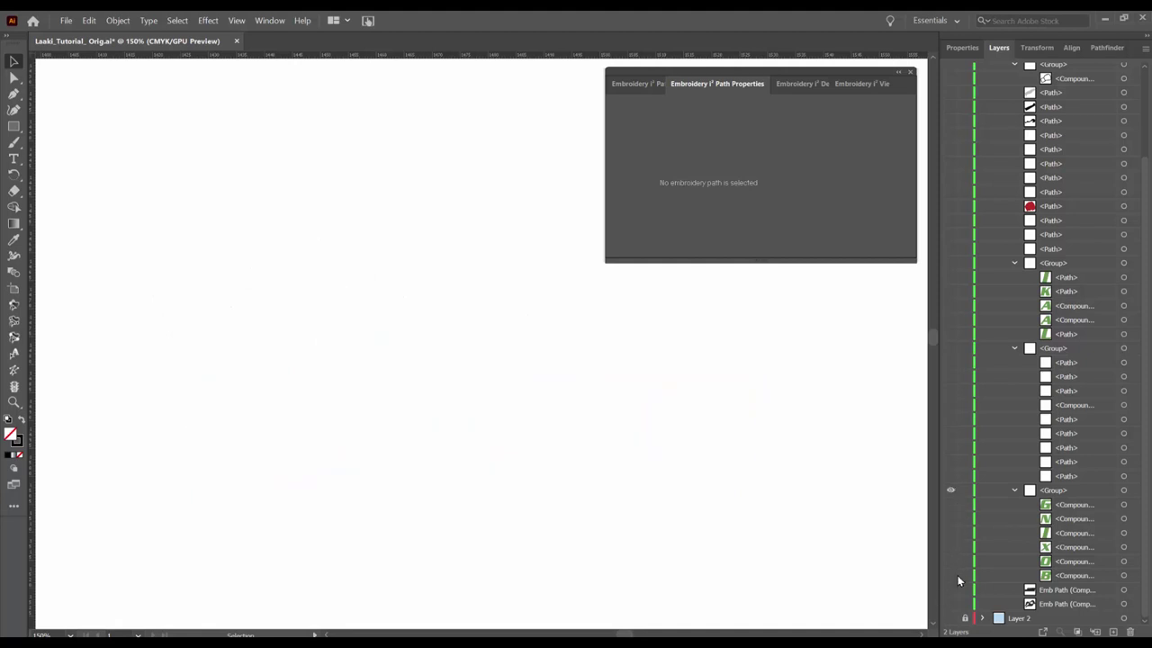
click(951, 572)
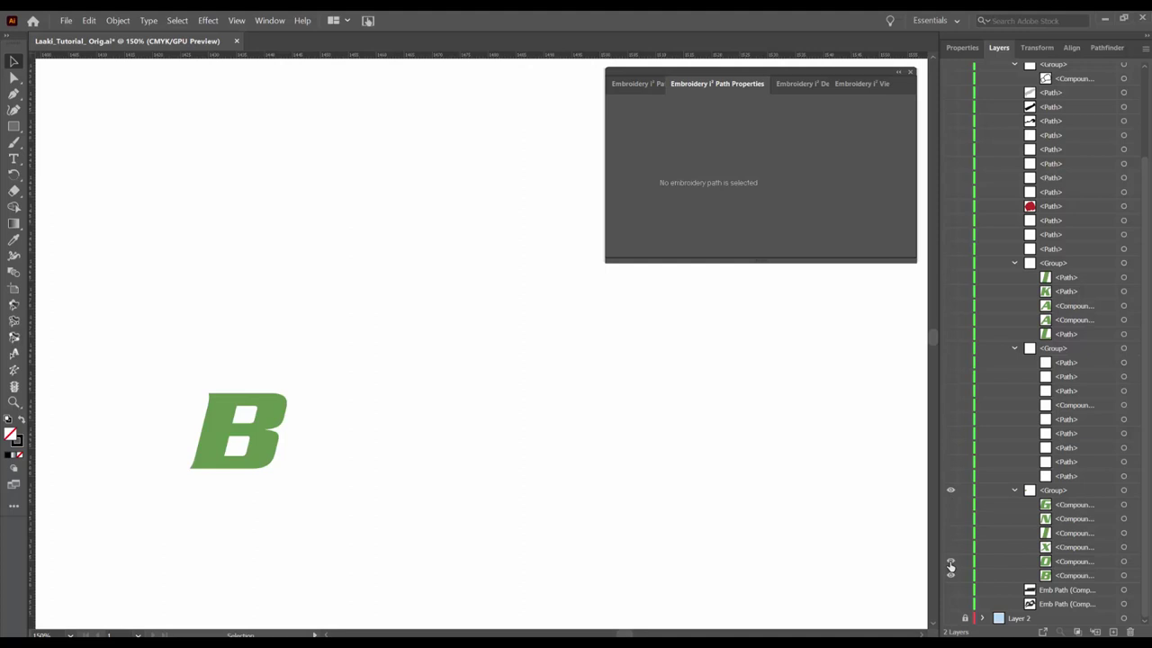
click(950, 561)
click(951, 547)
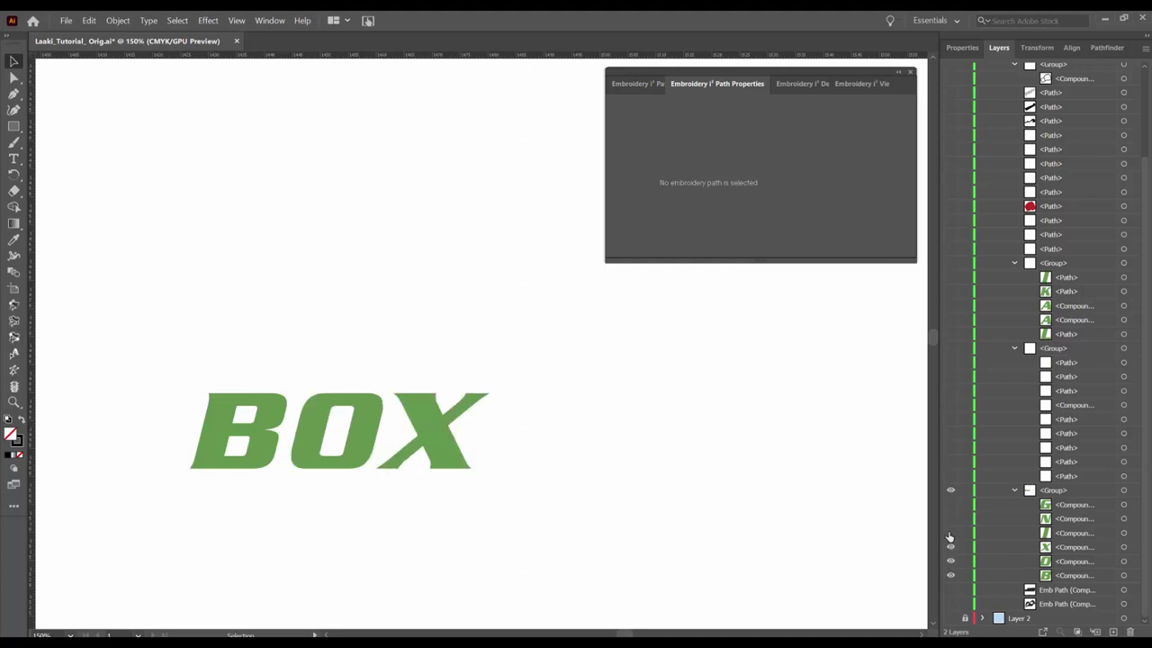
click(950, 532)
click(951, 519)
click(951, 505)
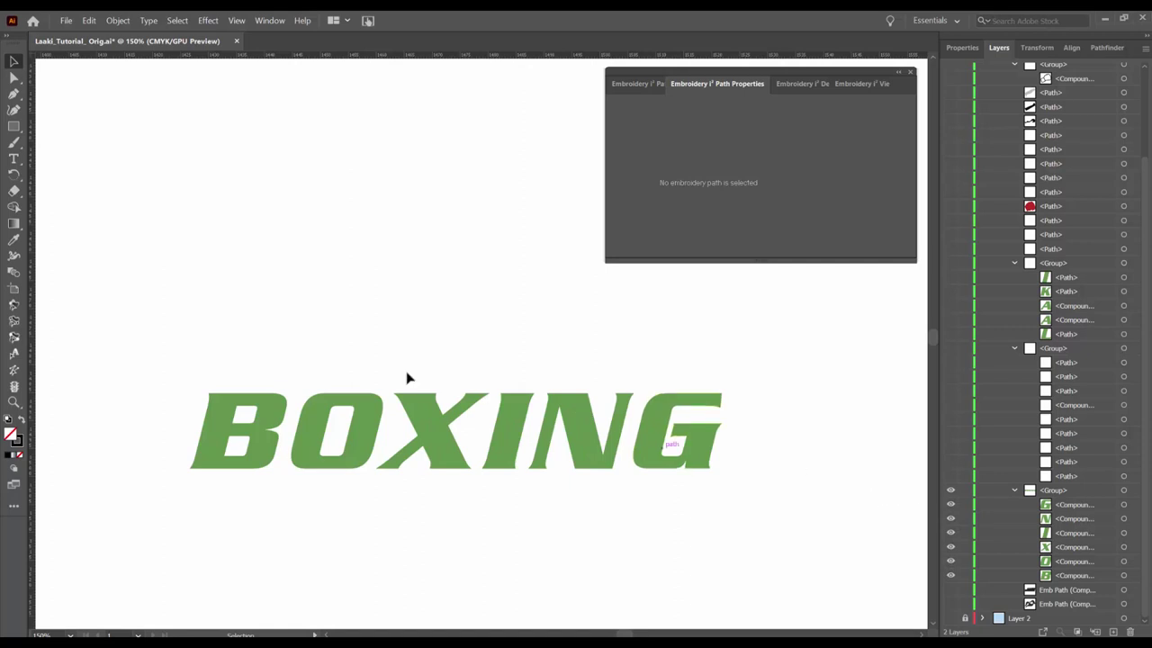
- Convert all the BOXING letters to satin-style embroidery paths whose stitches run across the letter strokes
drag(183, 368, 765, 473)
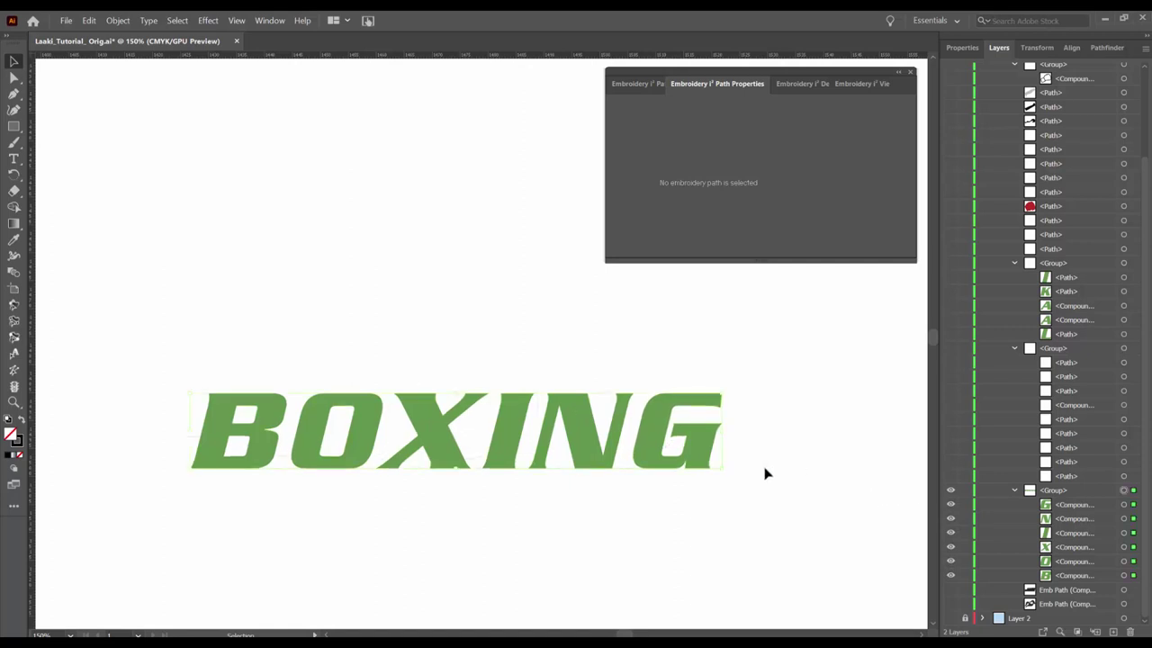
click(631, 85)
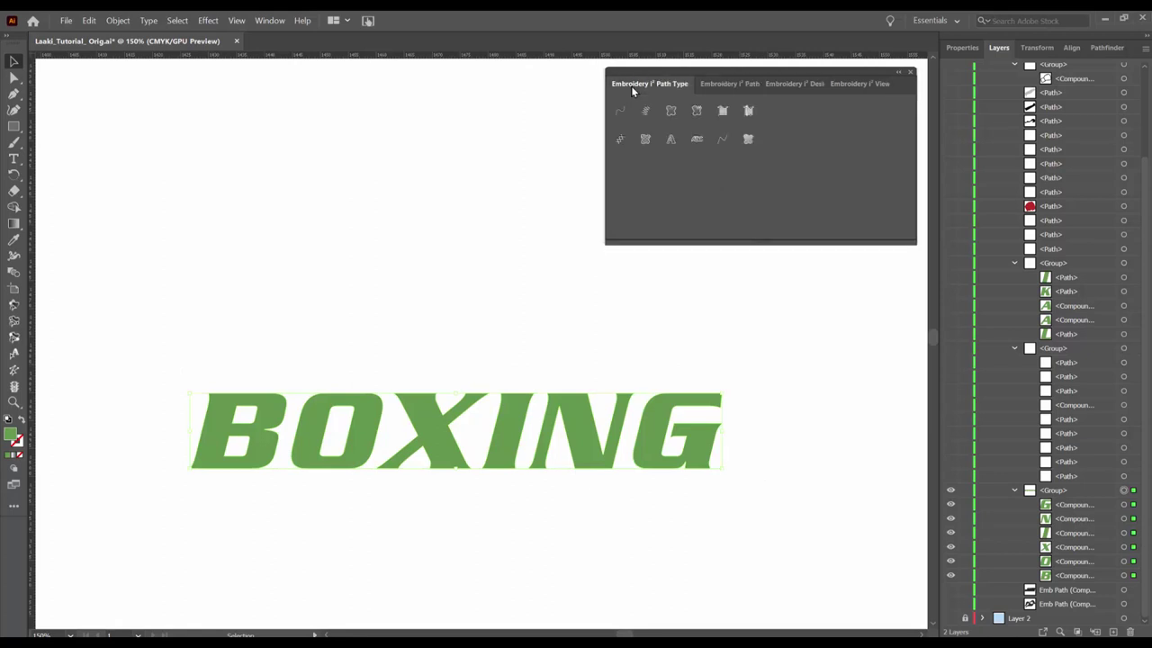
click(750, 115)
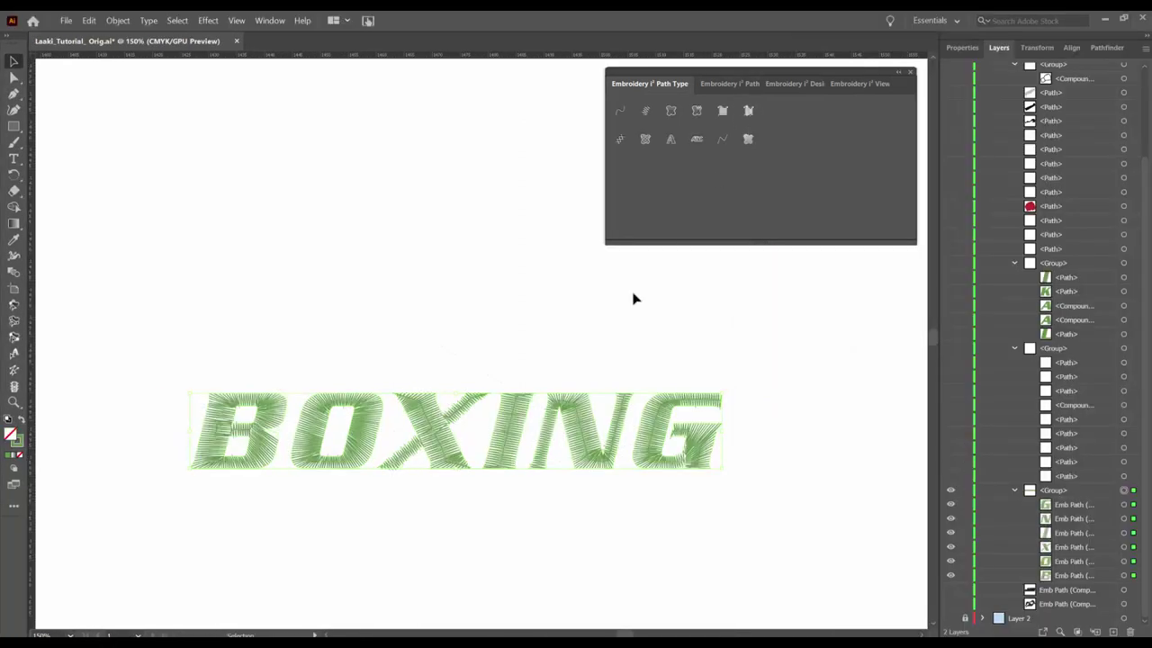
- Select the letter B and run its right slice line from the upper counter's corner to the notch between the two bowls
key(z)
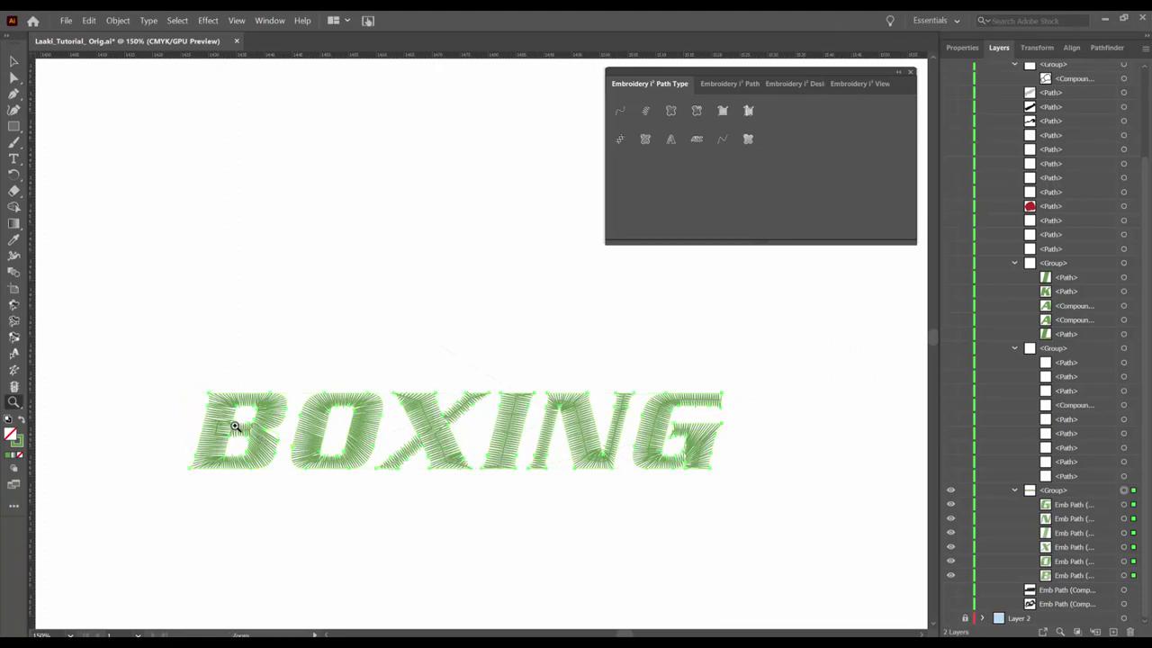
drag(236, 427, 332, 499)
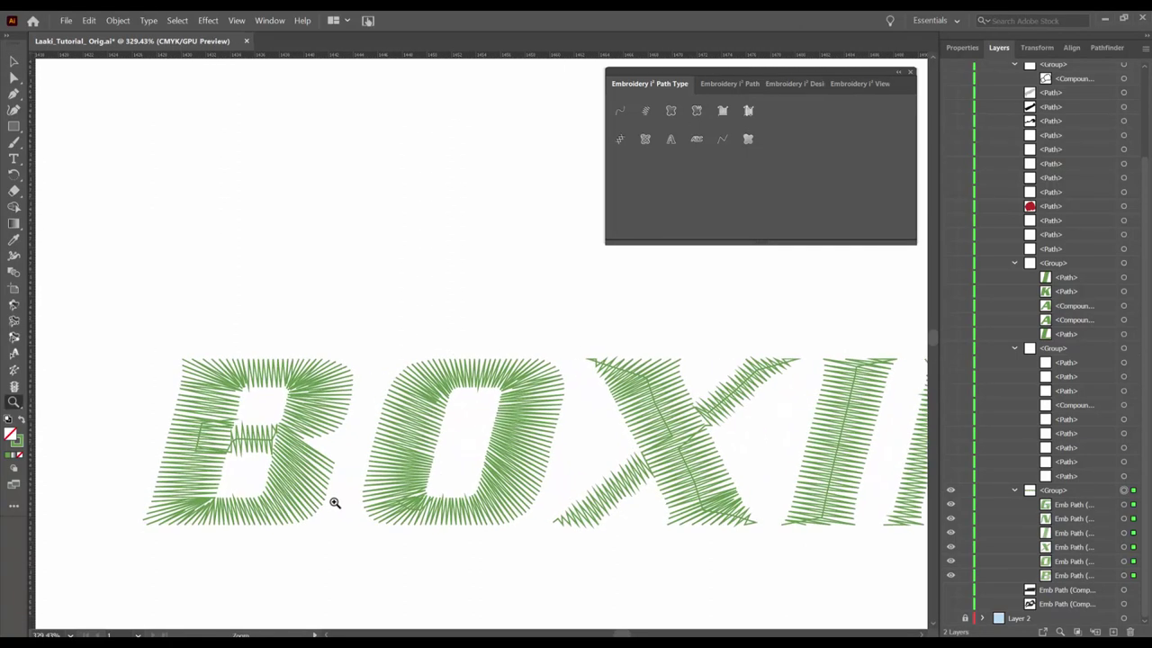
click(12, 64)
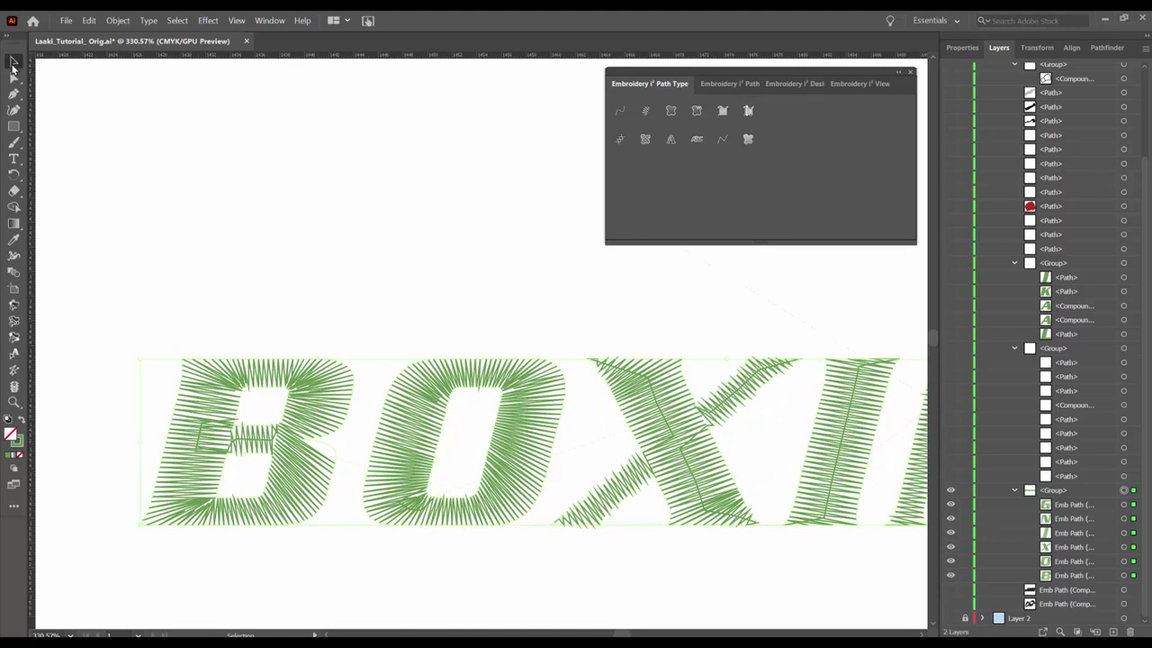
click(342, 306)
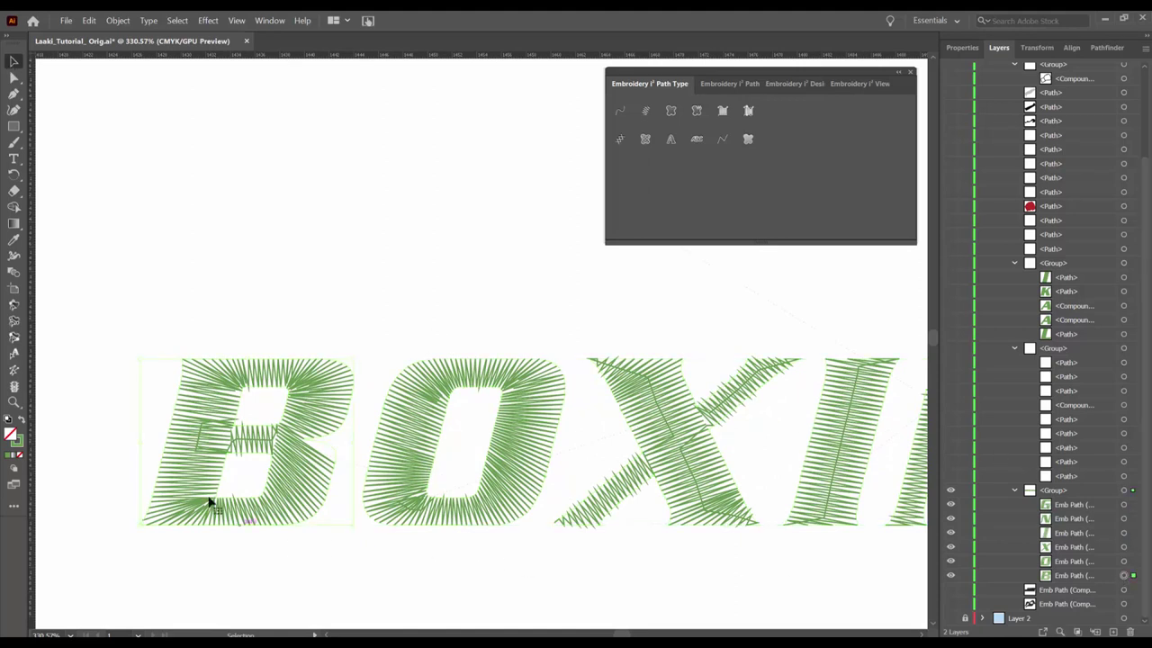
click(14, 339)
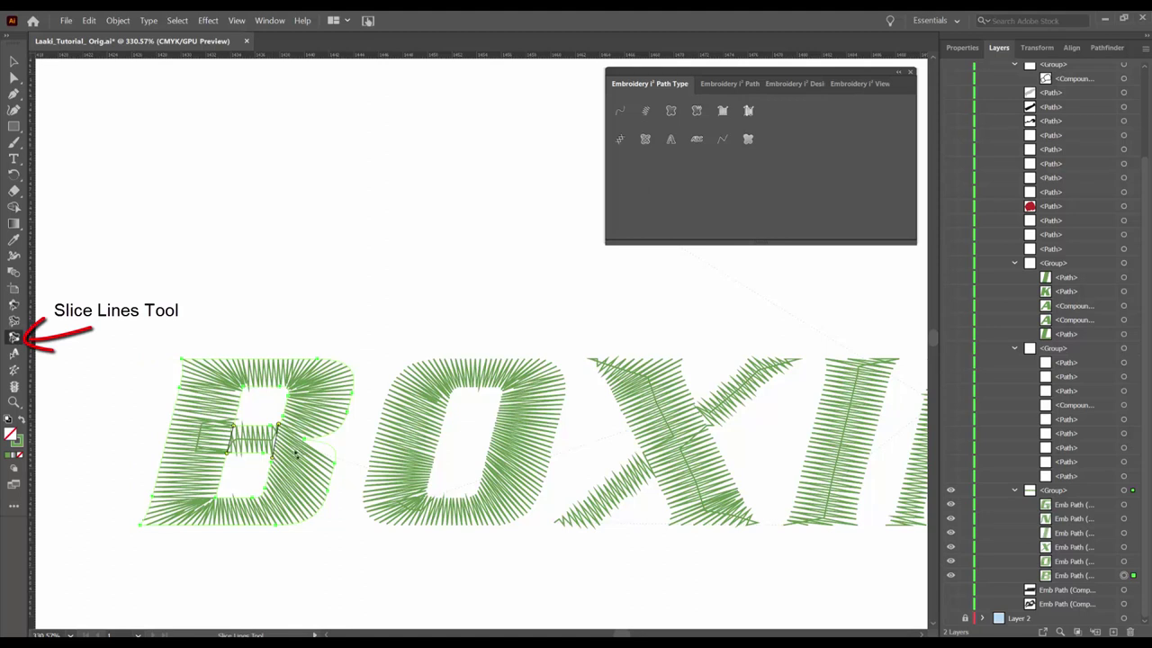
click(305, 443)
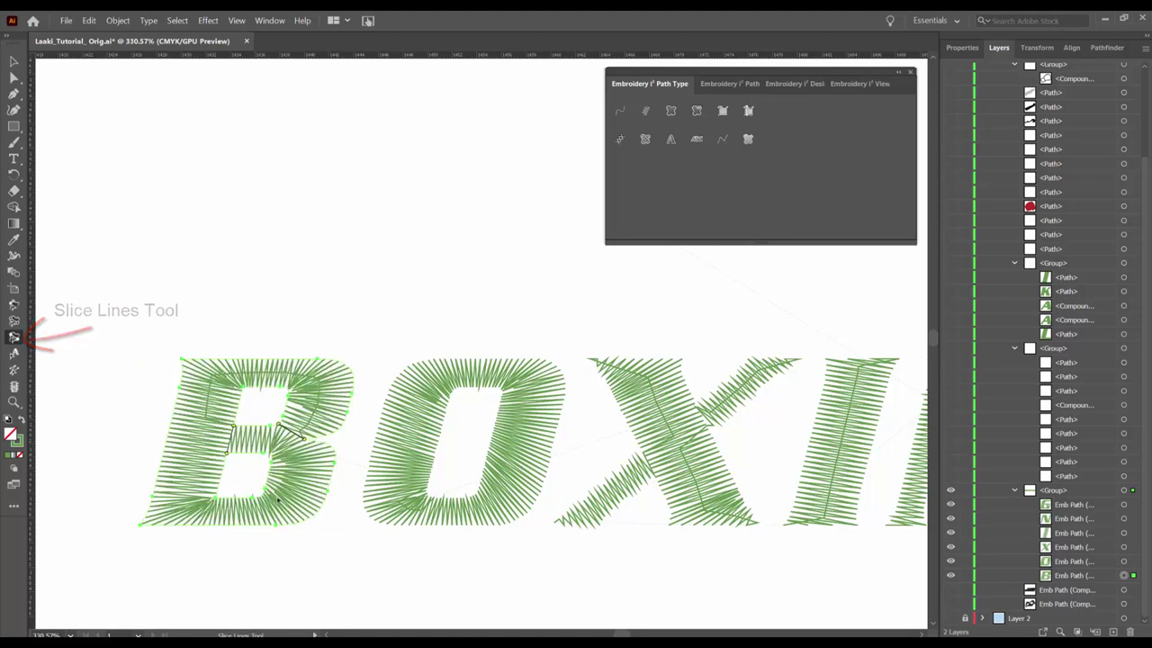
- Adjust the angle lines across the B's top bar and place a diagonal one from its upper-left corner to the counter
click(14, 321)
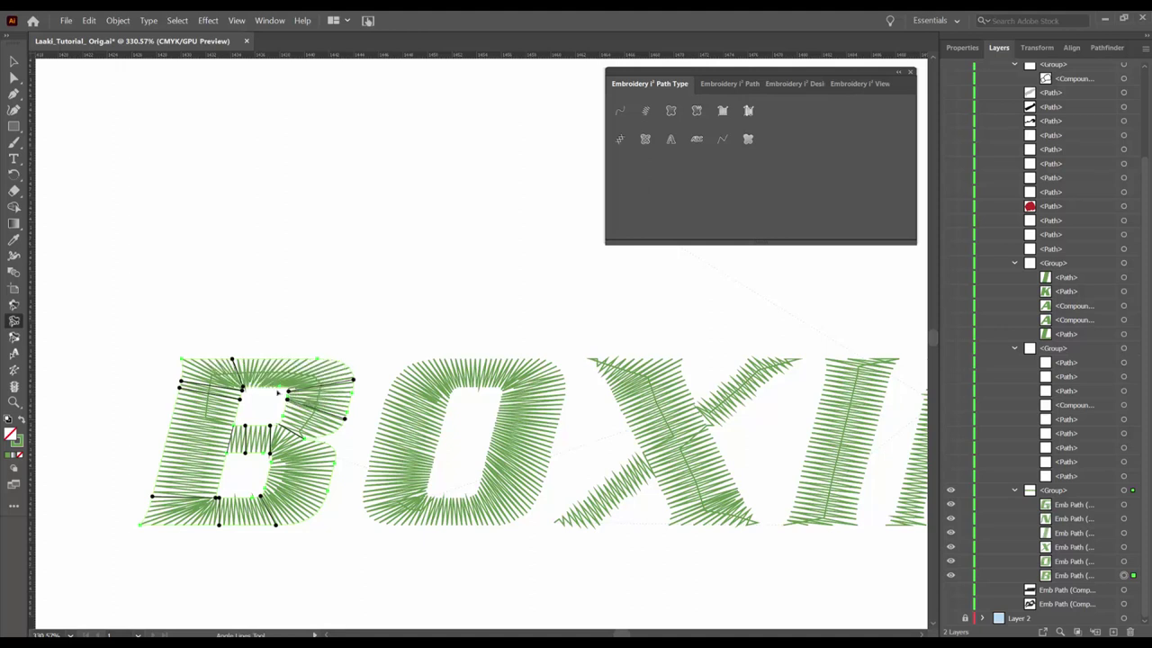
click(284, 360)
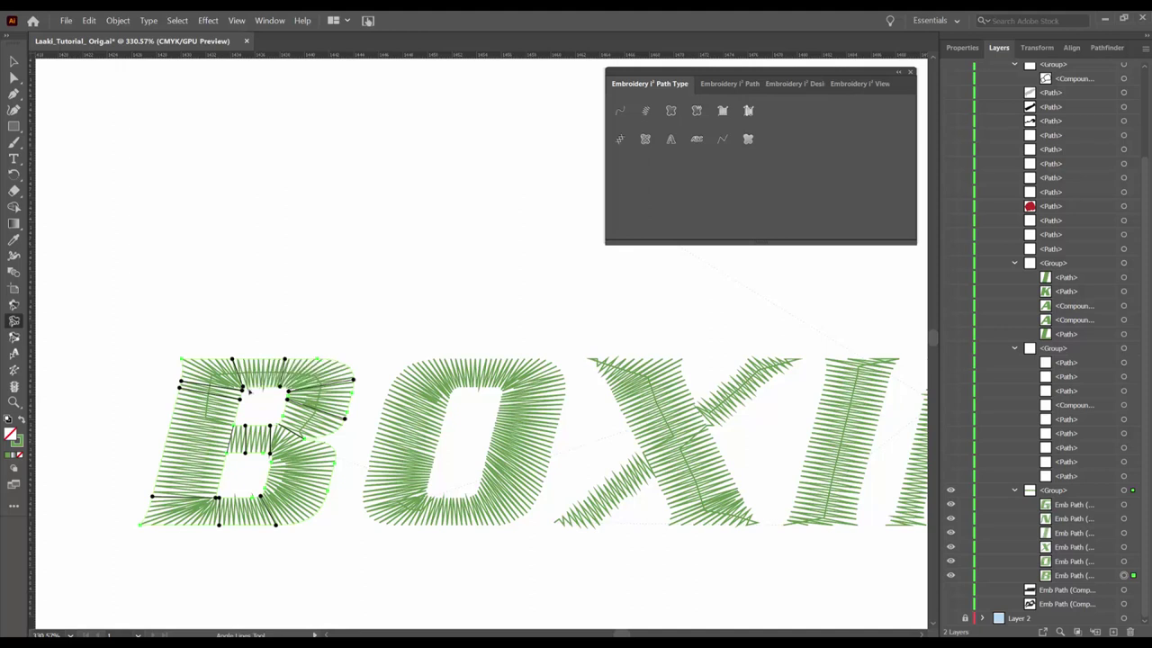
click(237, 367)
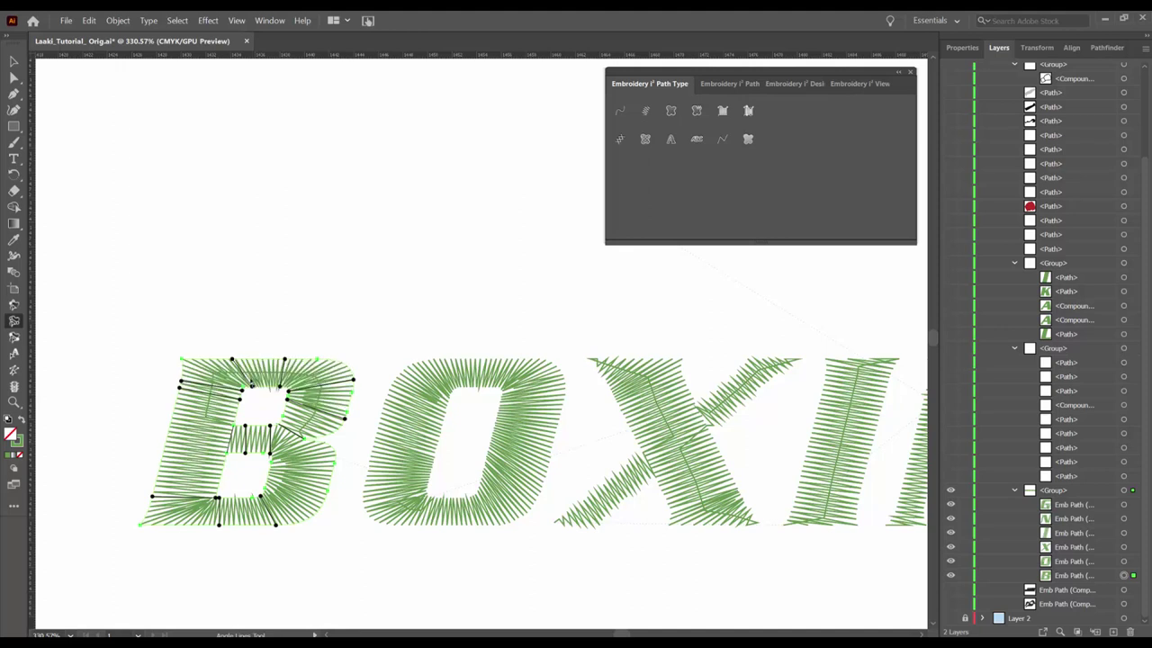
drag(232, 361, 239, 360)
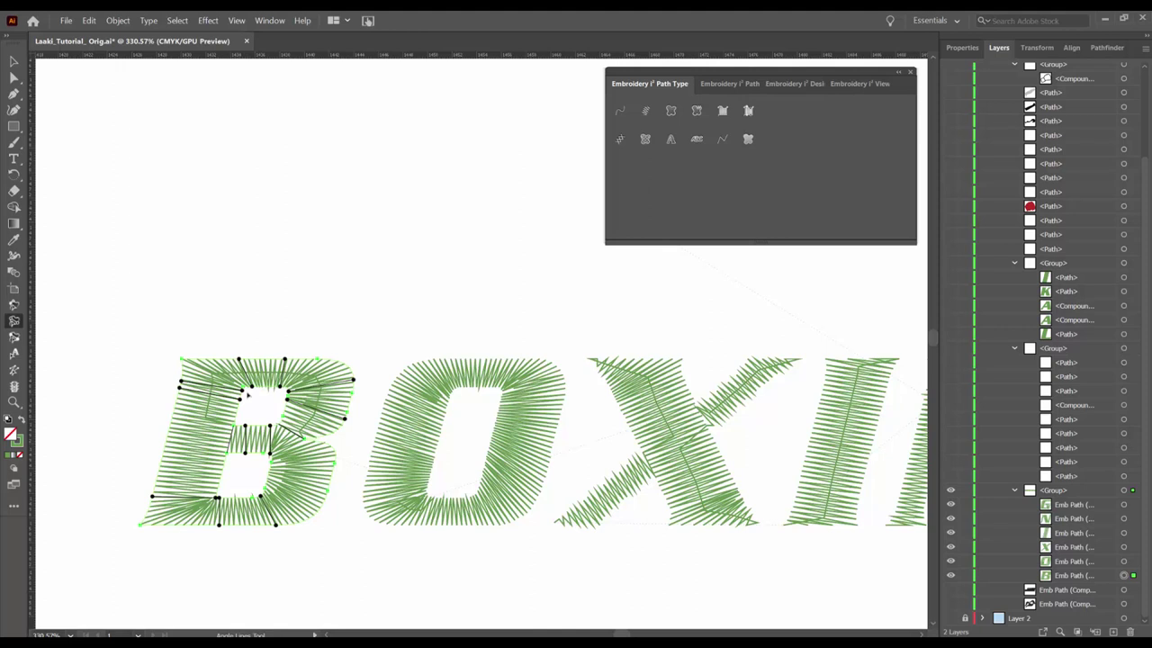
click(181, 359)
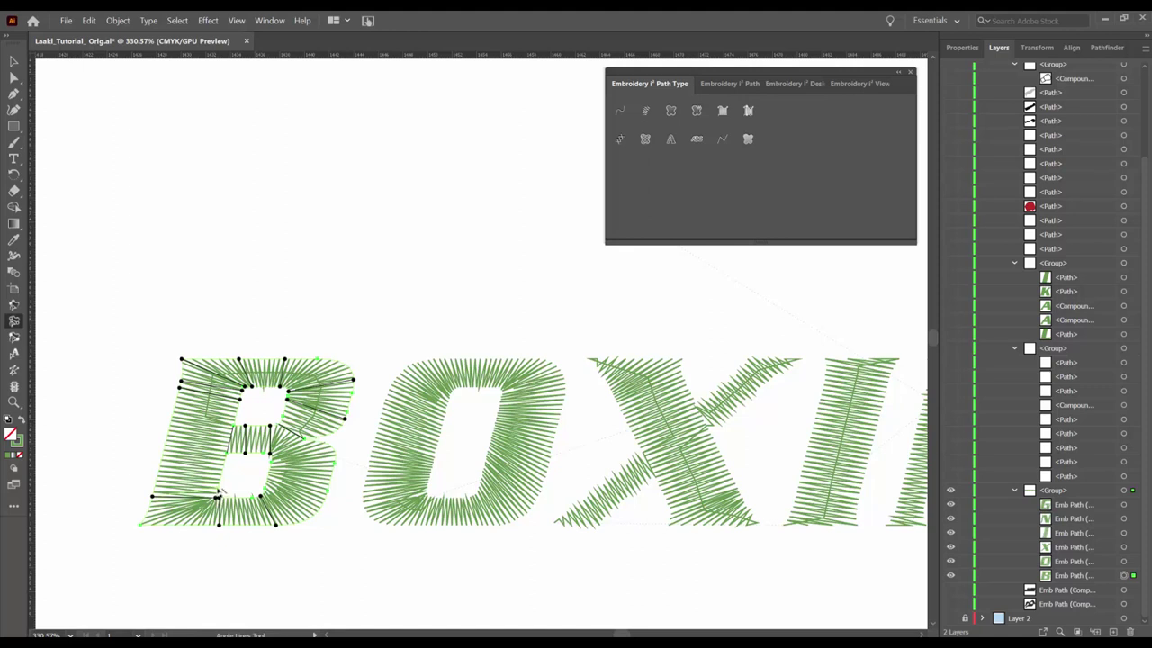
- Rework the B's angle lines around its lower-left corner and bottom bar, and add one across the lower bowl
click(182, 493)
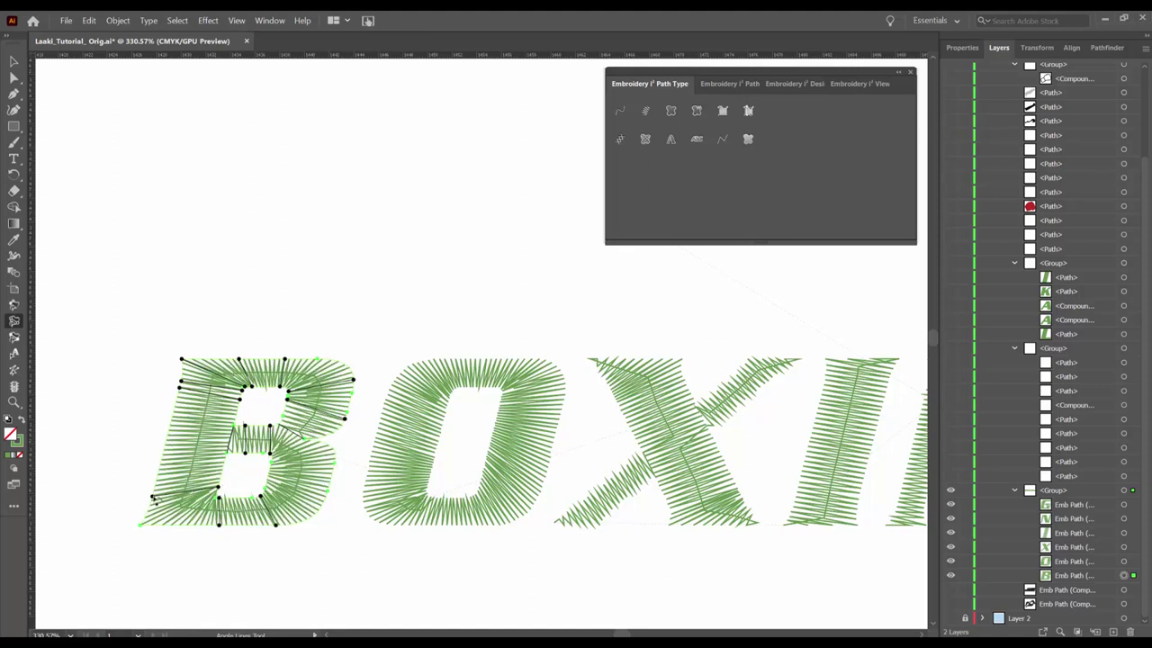
click(154, 492)
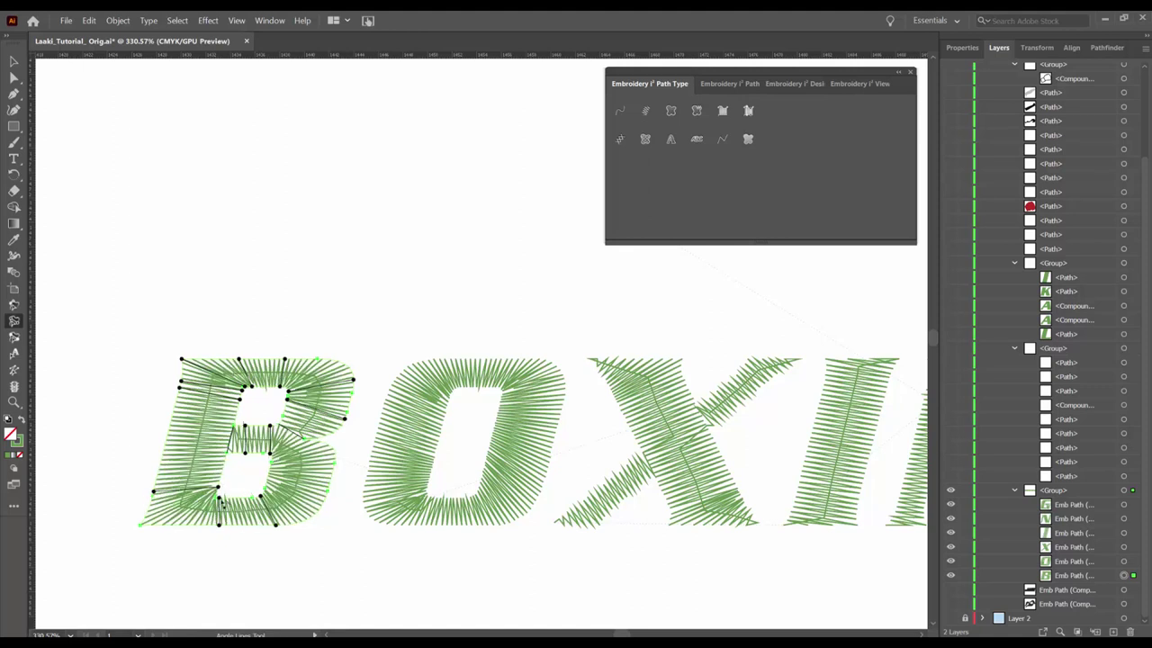
click(221, 504)
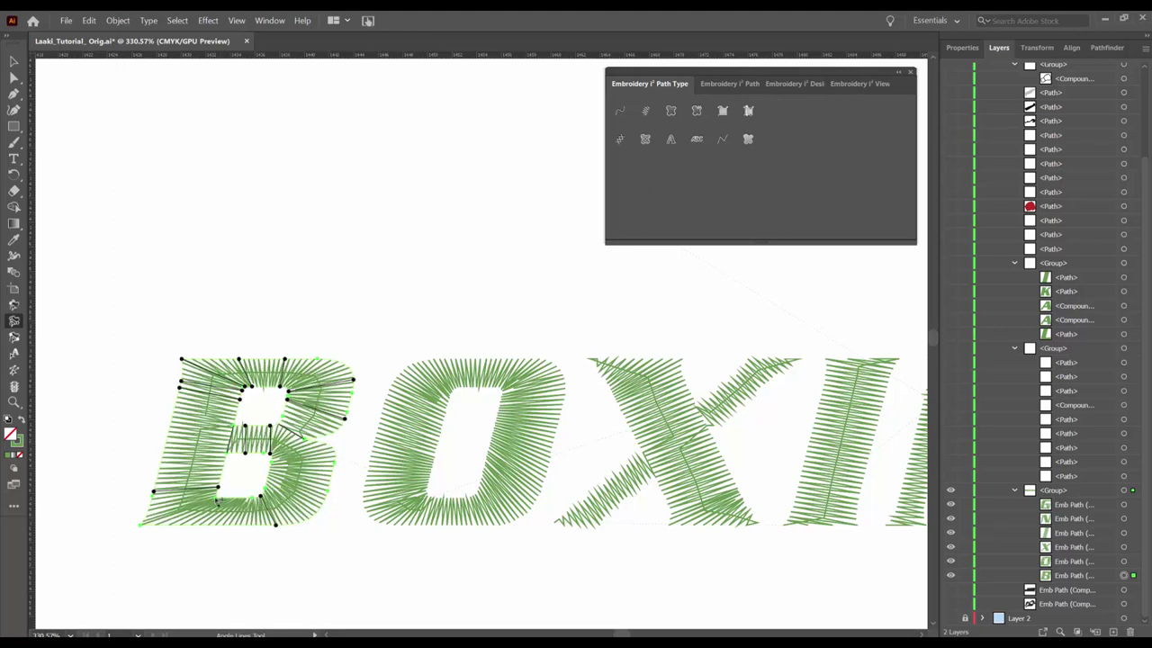
click(140, 525)
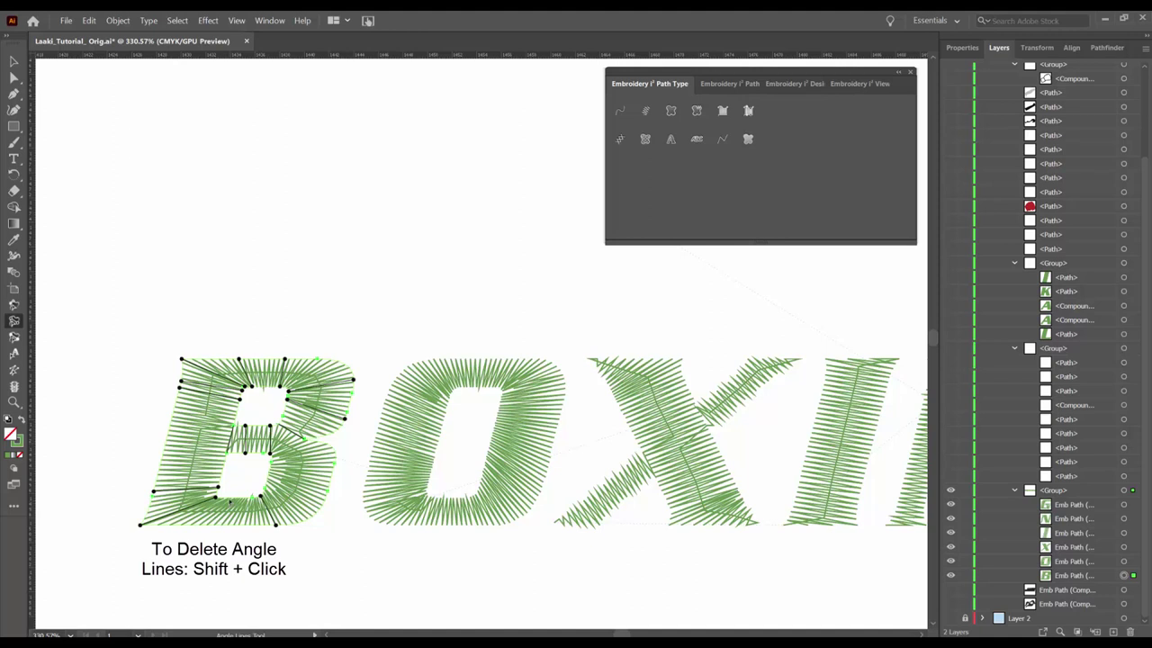
click(223, 525)
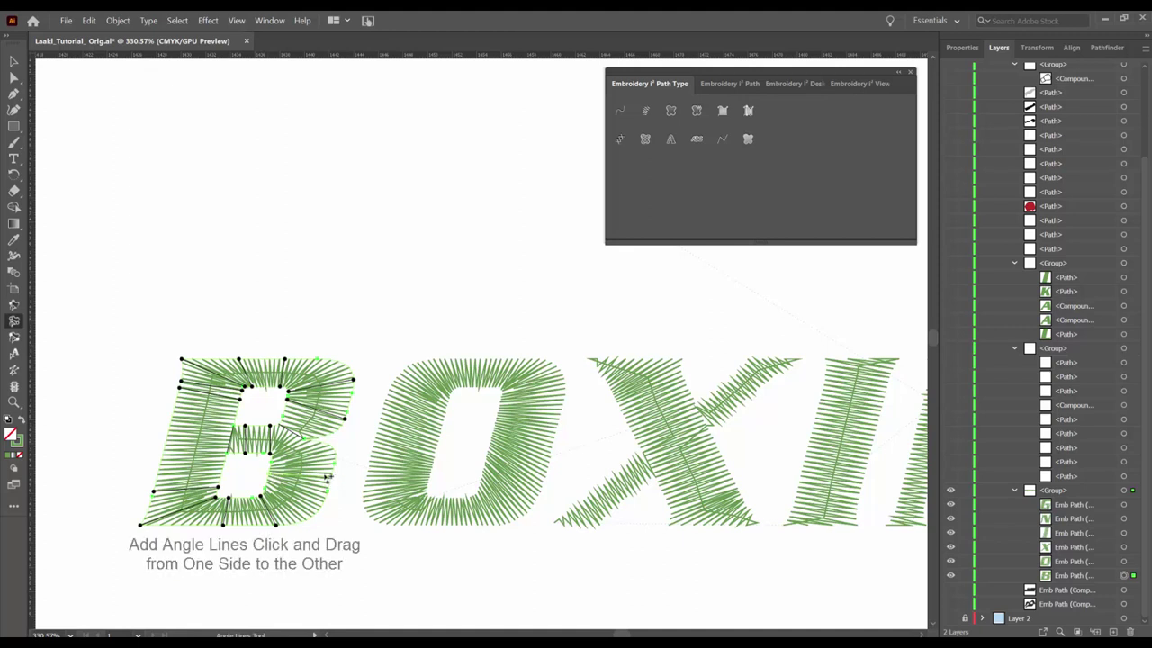
drag(329, 476, 288, 469)
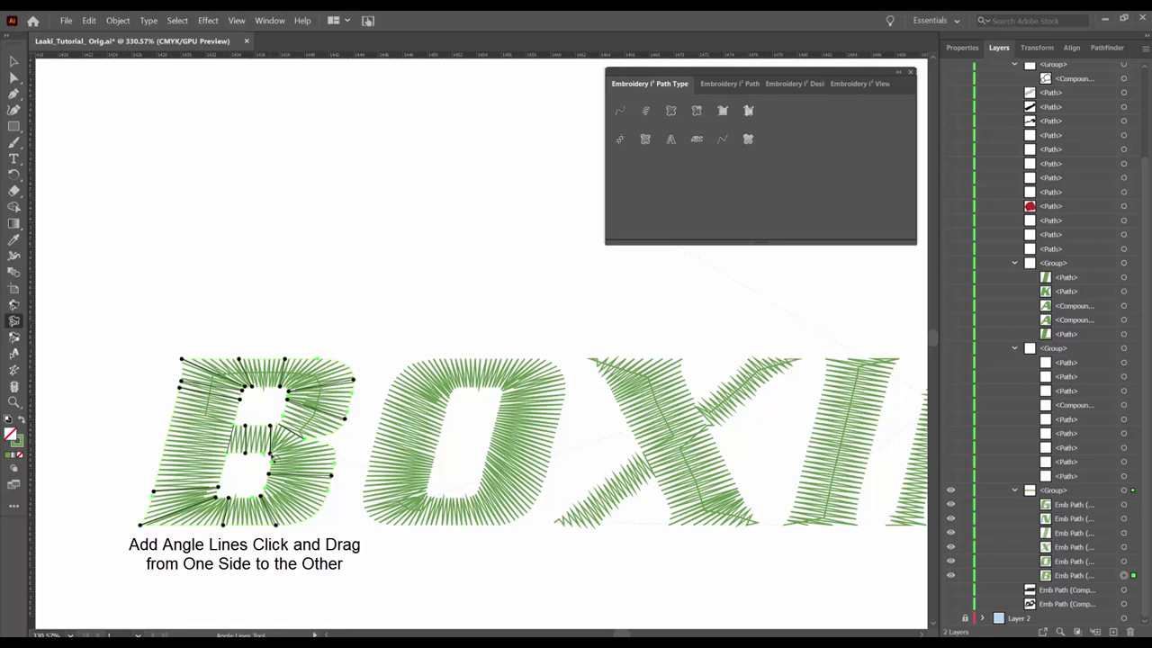
drag(268, 459, 264, 463)
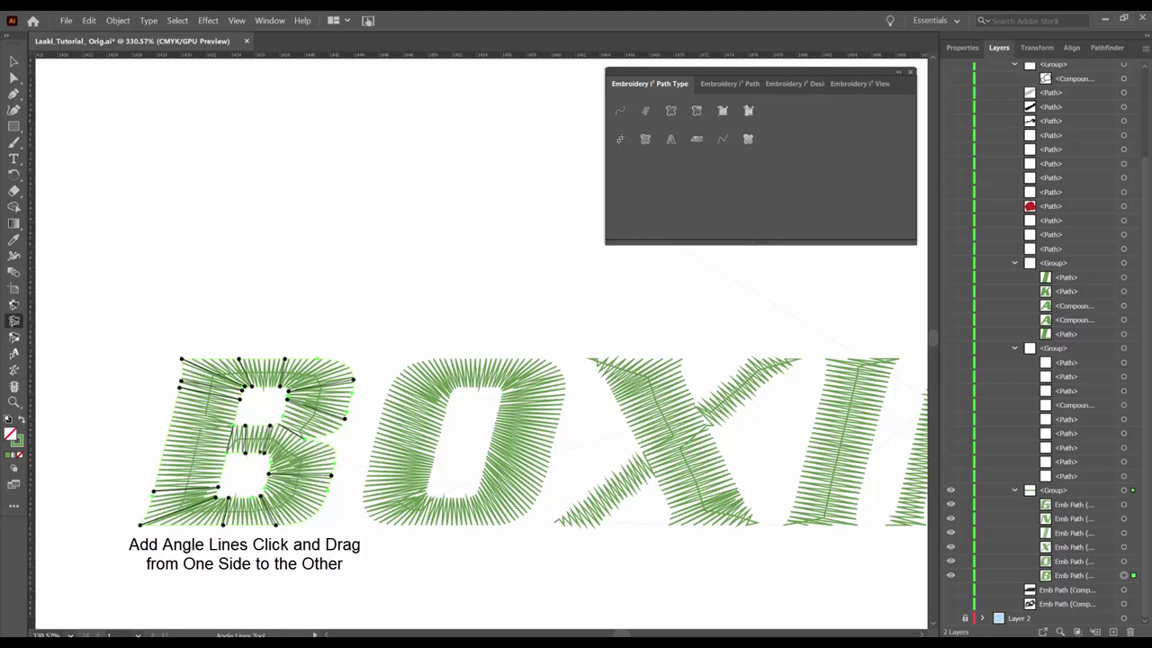
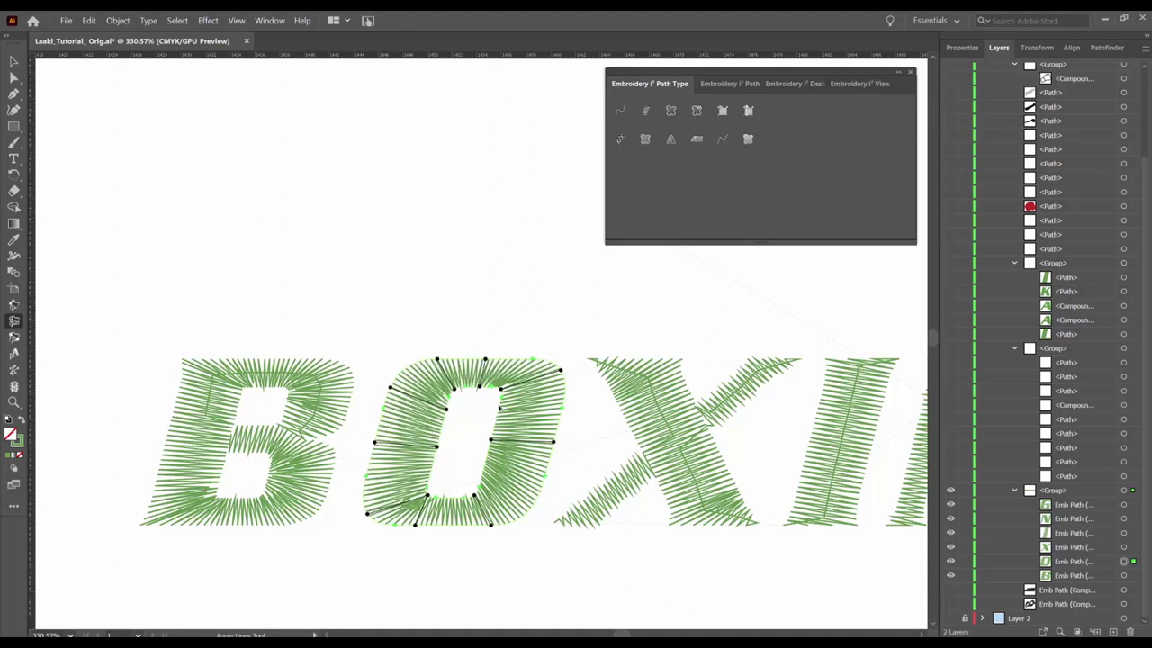
- Add angle lines across the O's right side and lower corners so the stitches turn evenly around the curve
drag(504, 408, 564, 401)
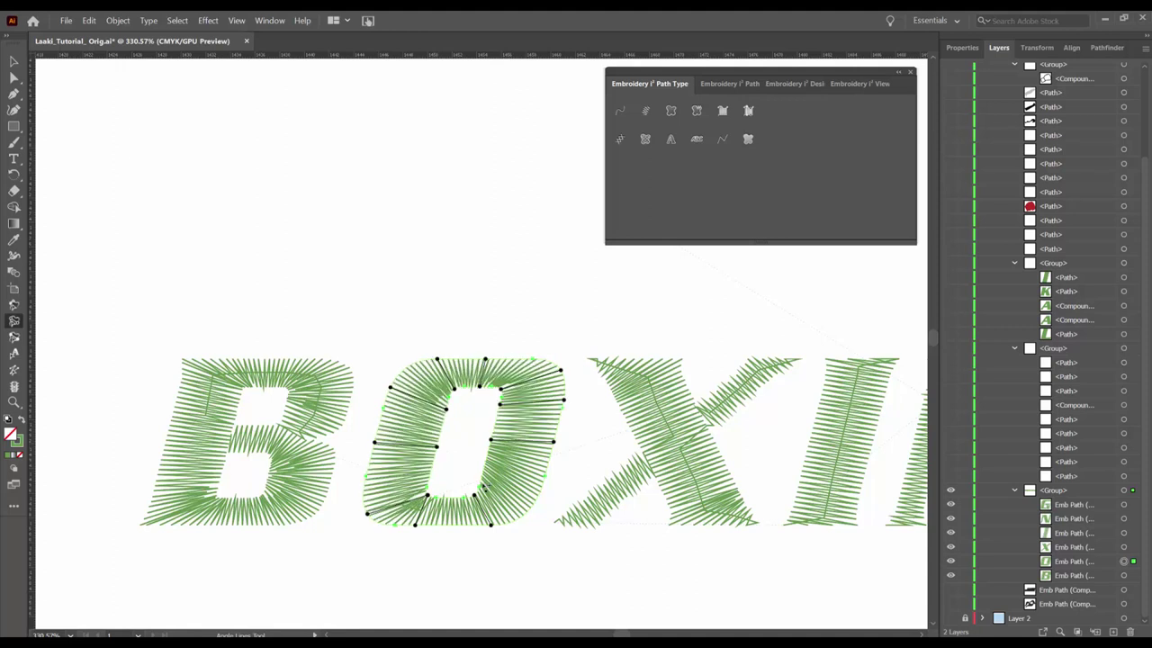
drag(507, 492, 538, 495)
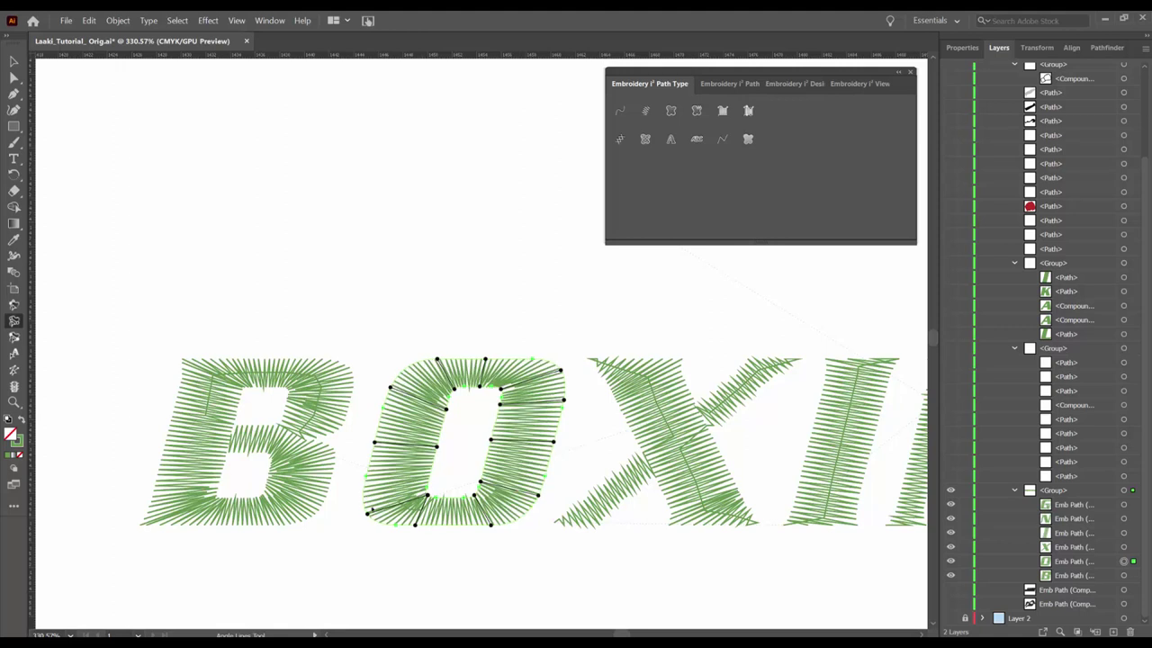
drag(368, 486, 431, 494)
drag(370, 519, 417, 526)
- Select the letter X and adjust its slice line where the lower thin arm joins the thick diagonal stroke
key(v)
click(658, 480)
click(14, 336)
drag(667, 504, 663, 498)
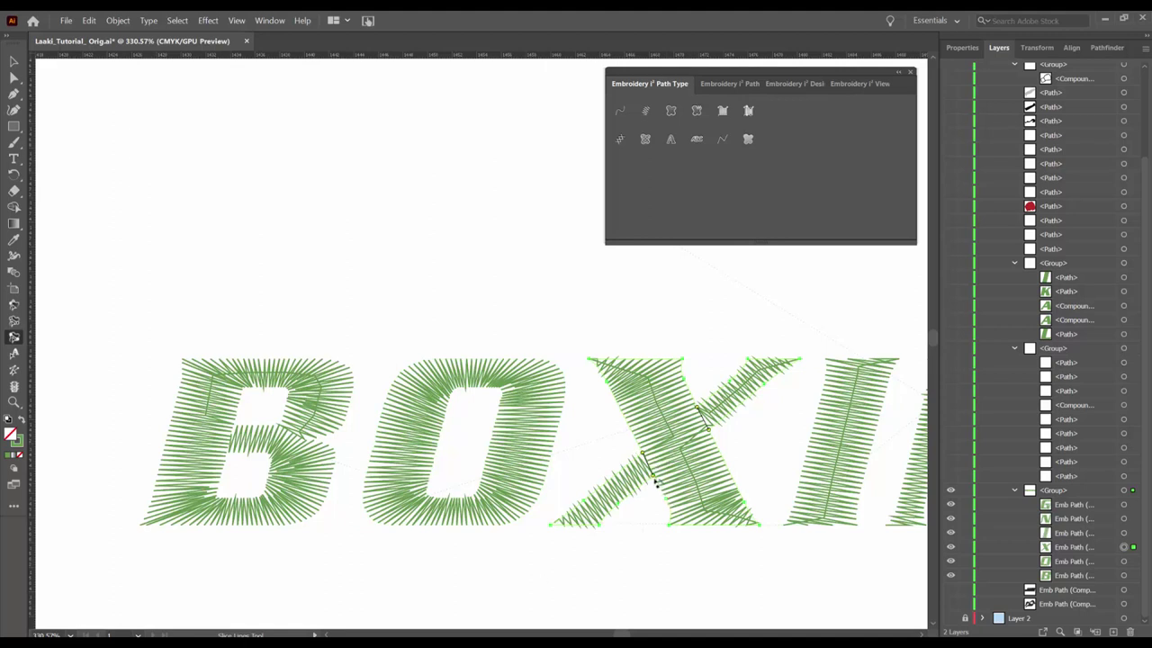
- Clean up the X's angle lines, making them horizontal at the thin arms' ends and parallel across the thick stroke
click(19, 321)
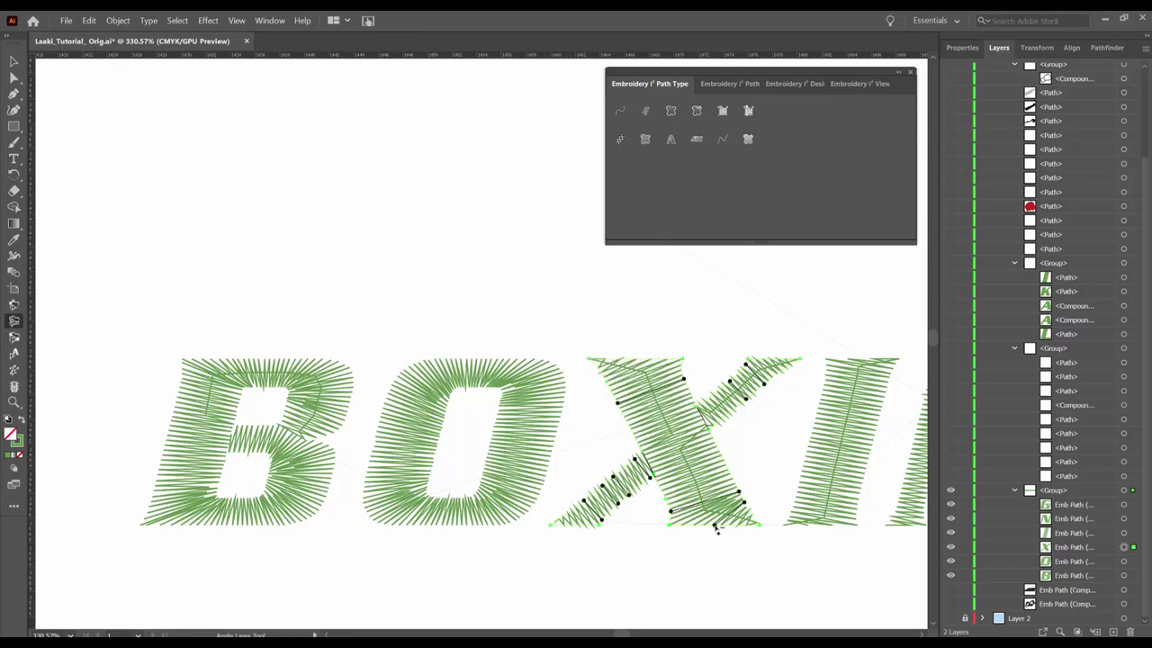
scroll(716, 531, down, 1)
click(736, 483)
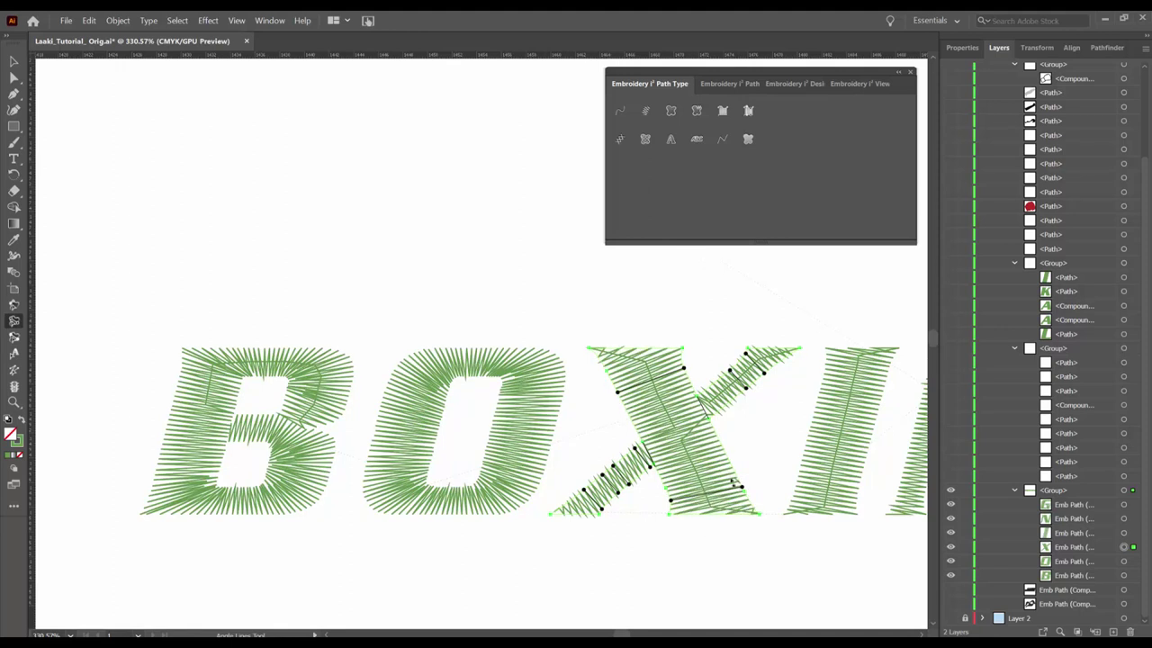
click(613, 387)
click(613, 388)
click(603, 515)
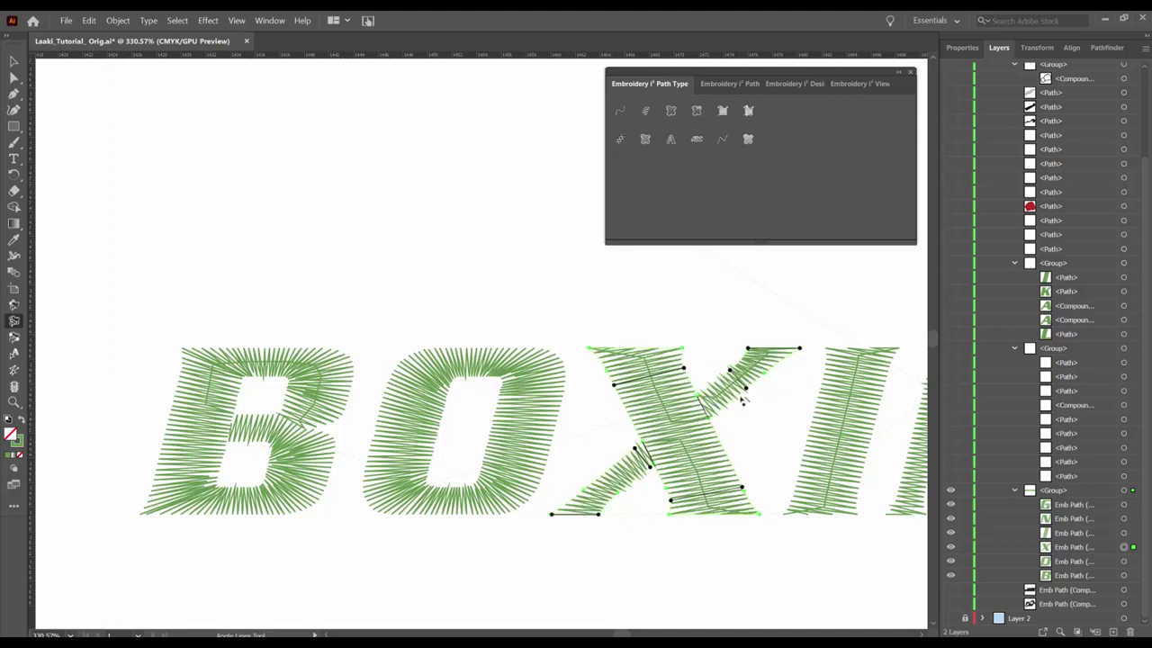
- Select the letter I and adjust its angle lines so one crosses the stem near each end
scroll(616, 557, right, 3)
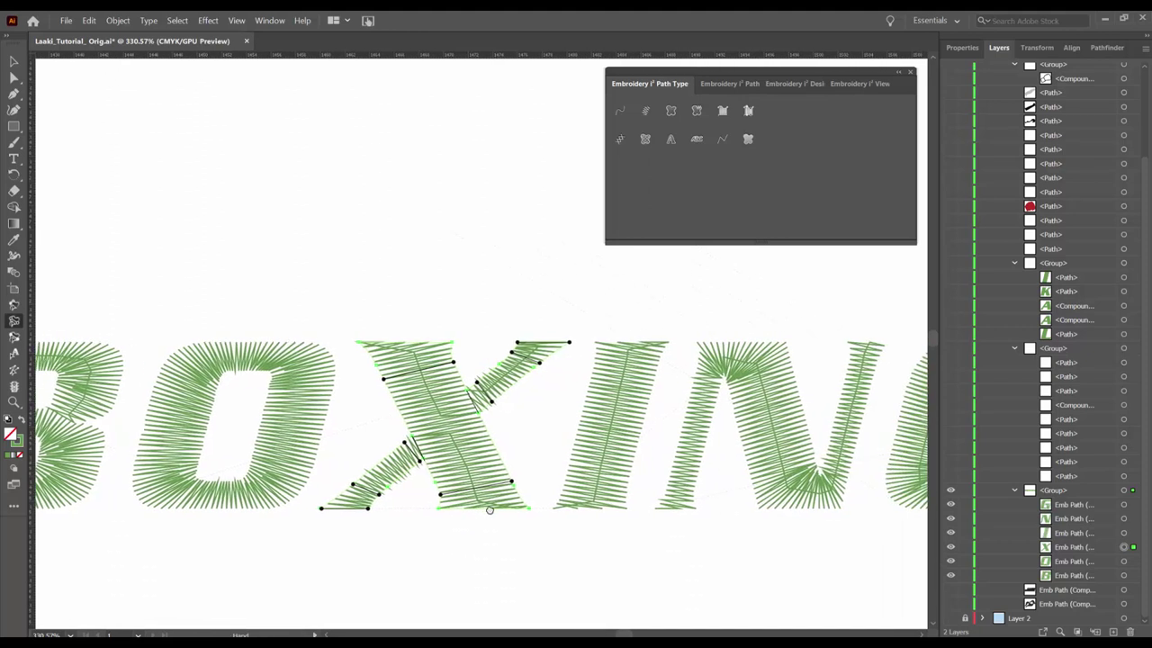
key(v)
click(1123, 532)
click(14, 323)
click(656, 384)
click(658, 370)
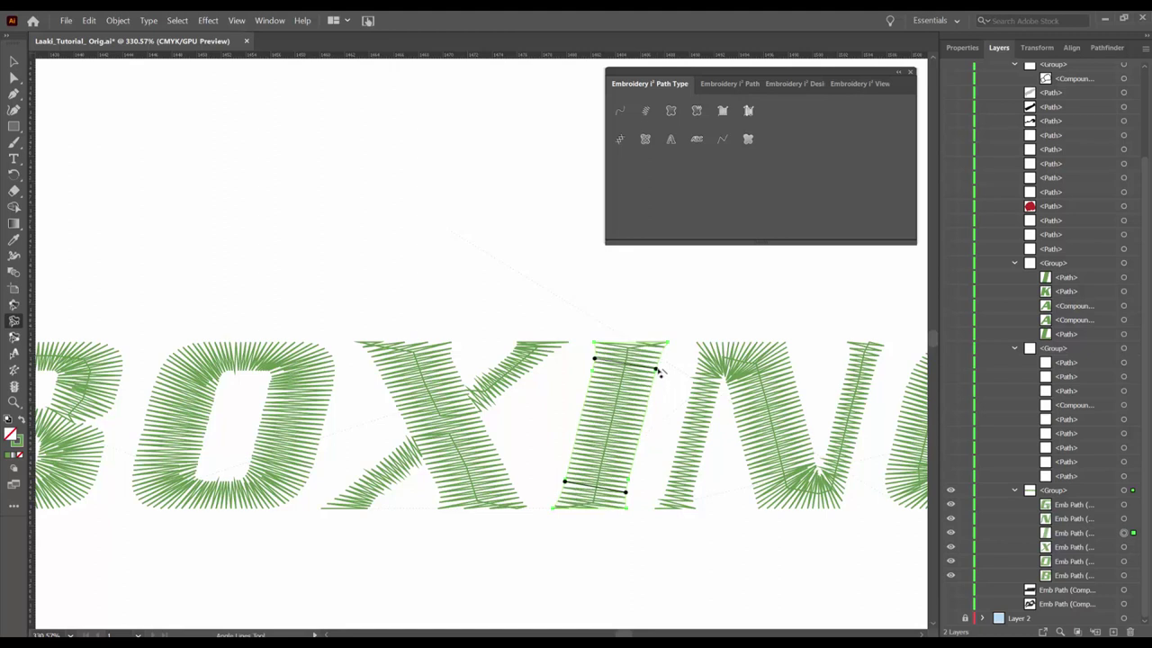
- Slice the letter N diagonally at both joints, from each outer corner to the inner notch between stem and diagonal stroke
scroll(849, 532, right, 5)
scroll(848, 532, down, 1)
key(v)
click(15, 337)
click(415, 402)
drag(353, 318, 387, 345)
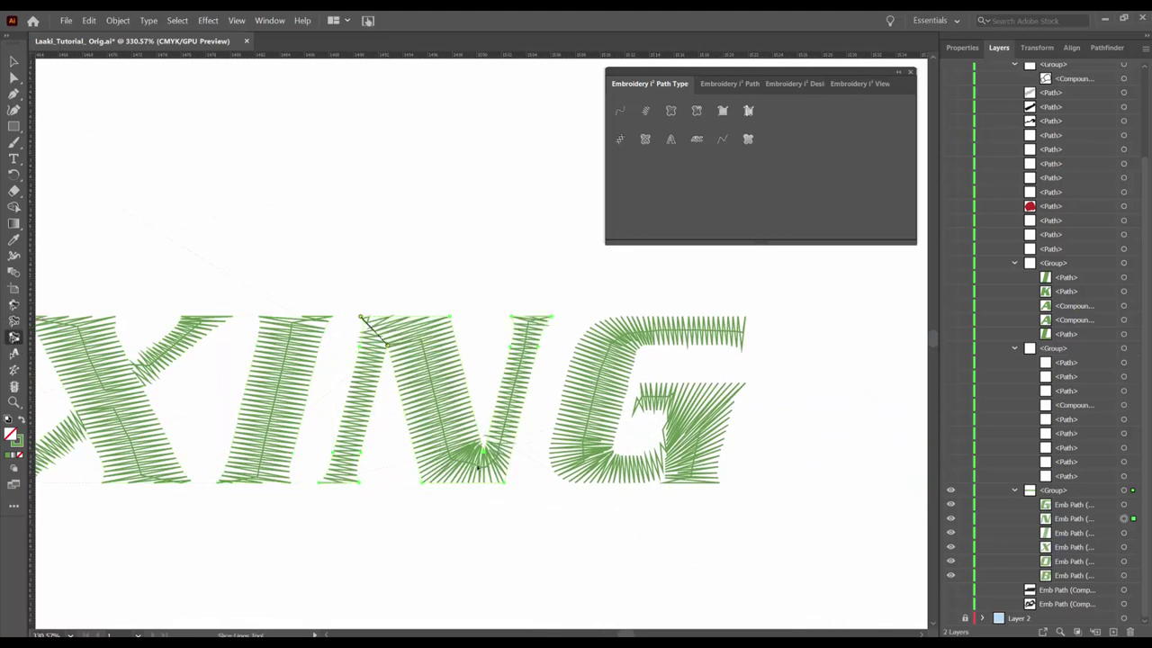
drag(487, 459, 507, 493)
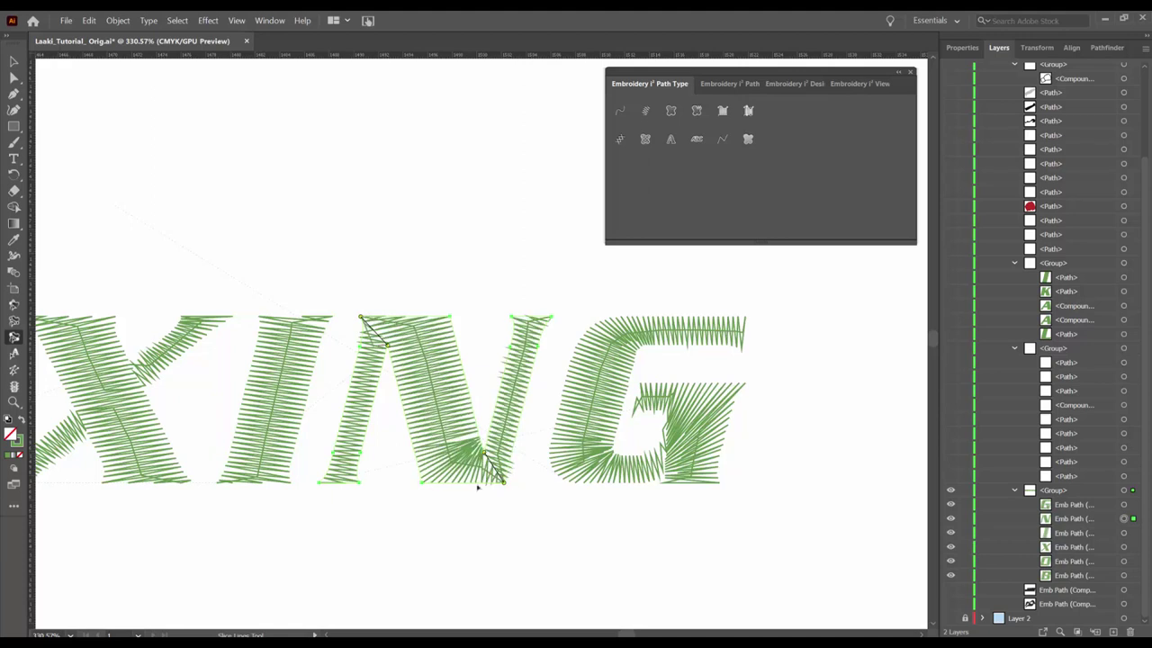
- Set a horizontal angle line atop the N's right stem, remove surplus lines at the joints, and align the diagonal stroke's lines
click(14, 321)
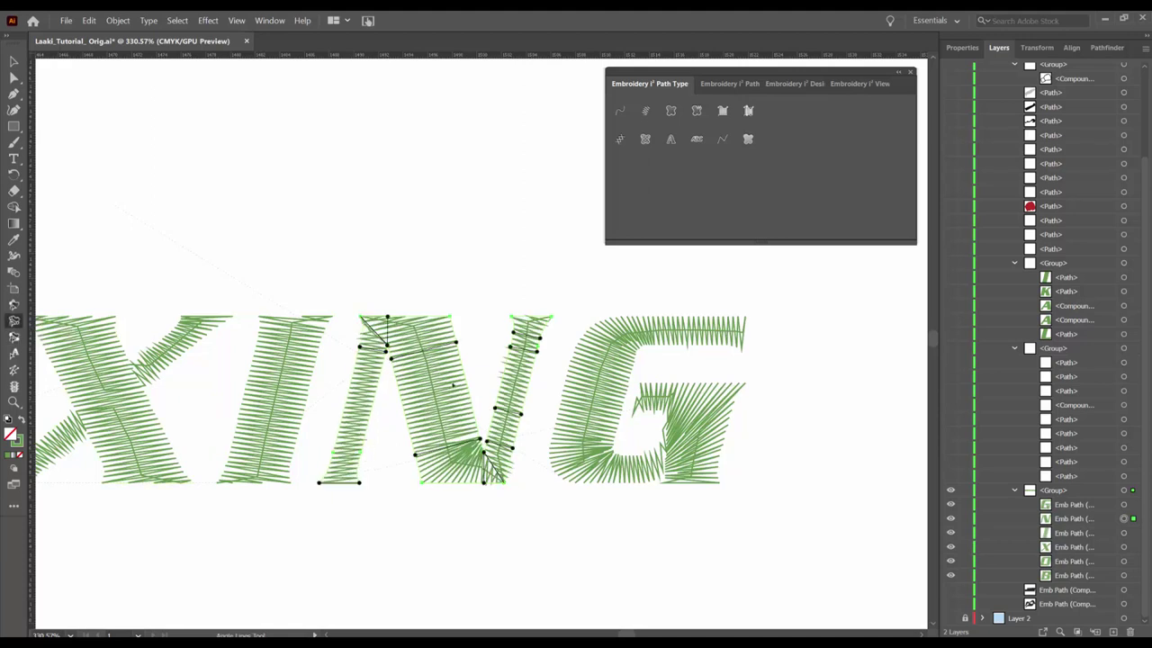
drag(511, 317, 552, 317)
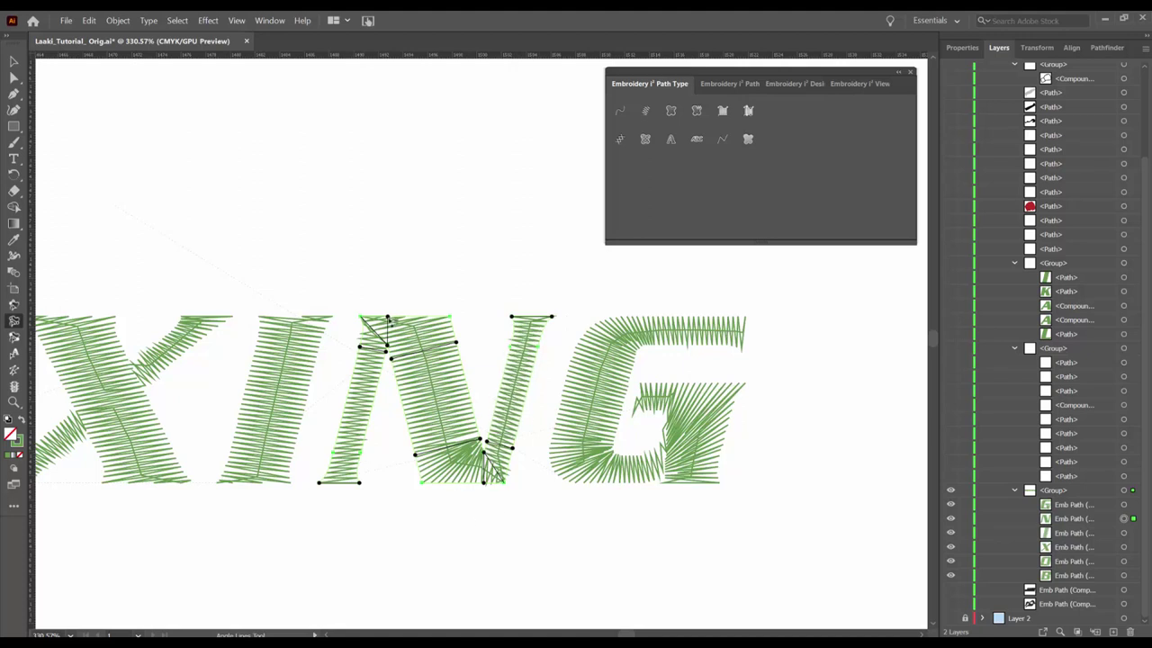
drag(456, 344, 457, 348)
drag(416, 455, 415, 452)
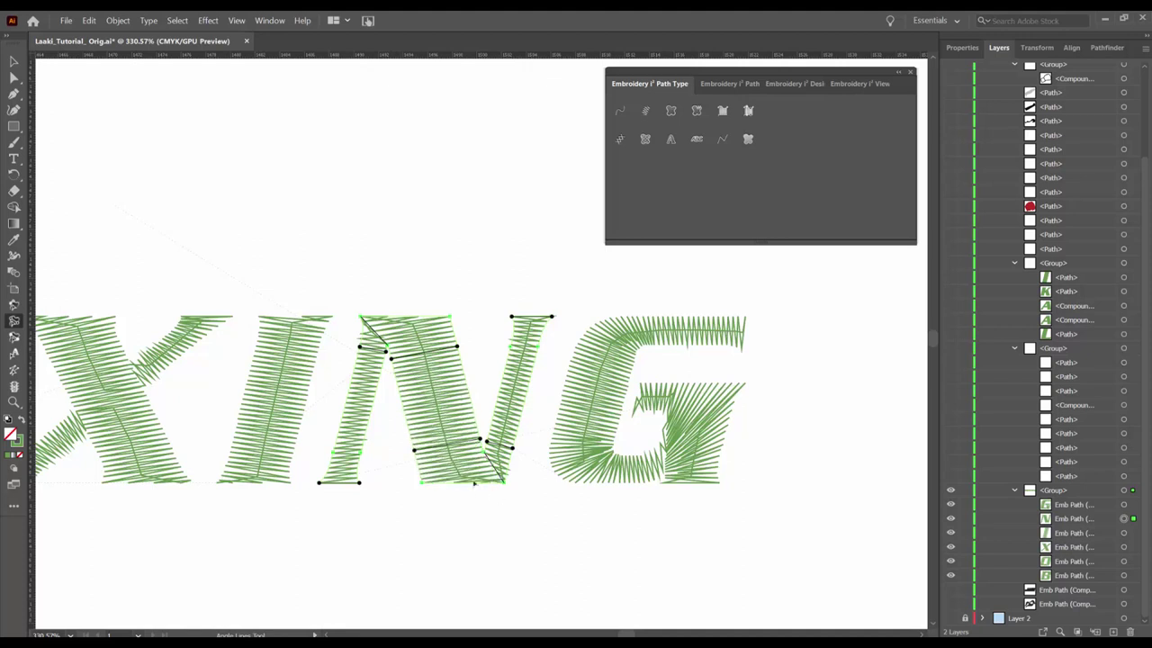
- Select the letter G, thin out surplus angle lines around its curves, level the foot's line, and set lines across the crossbar and stem
key(v)
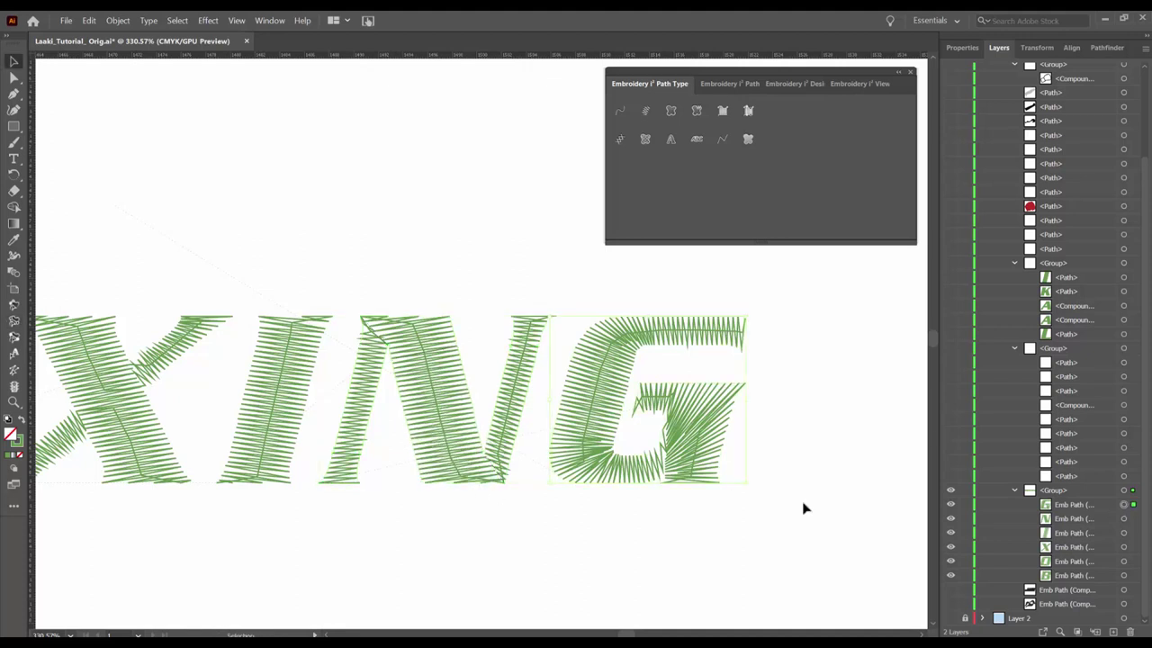
click(13, 337)
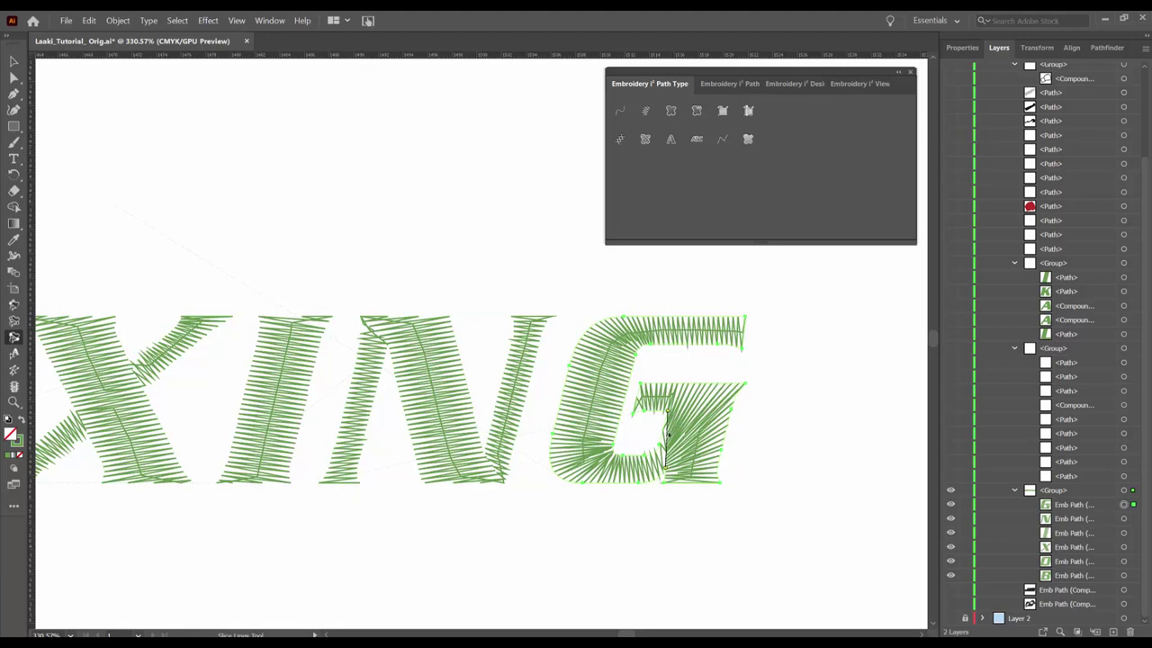
key(b)
drag(721, 349, 751, 321)
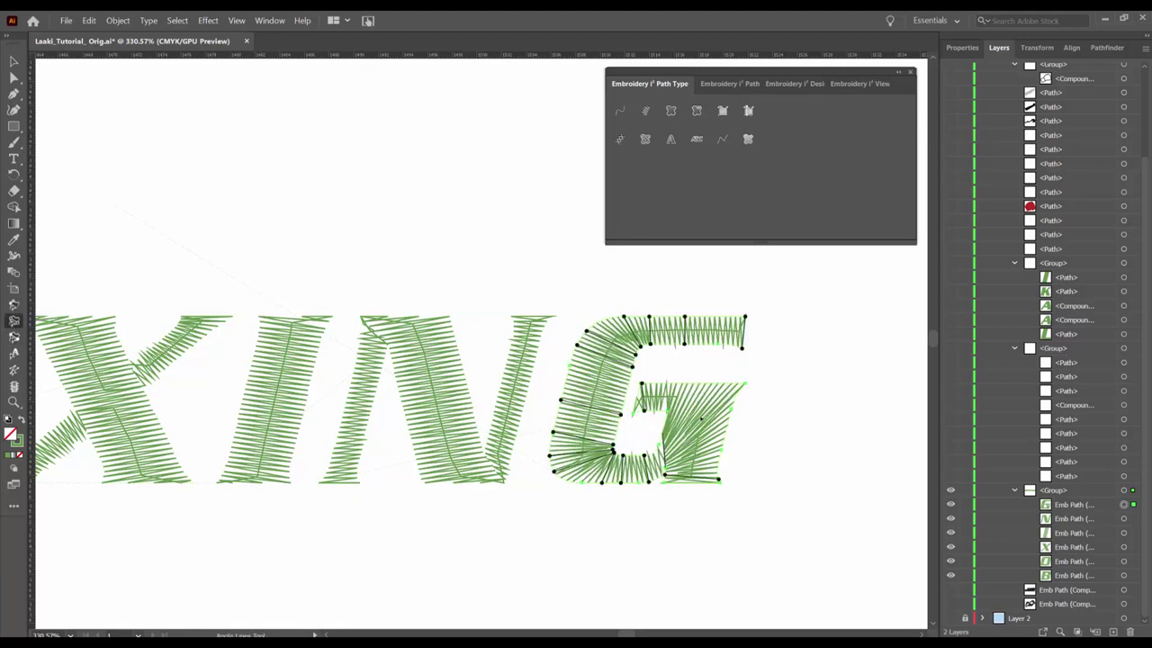
drag(633, 423, 721, 483)
drag(668, 390, 576, 472)
drag(615, 432, 553, 432)
drag(577, 348, 641, 355)
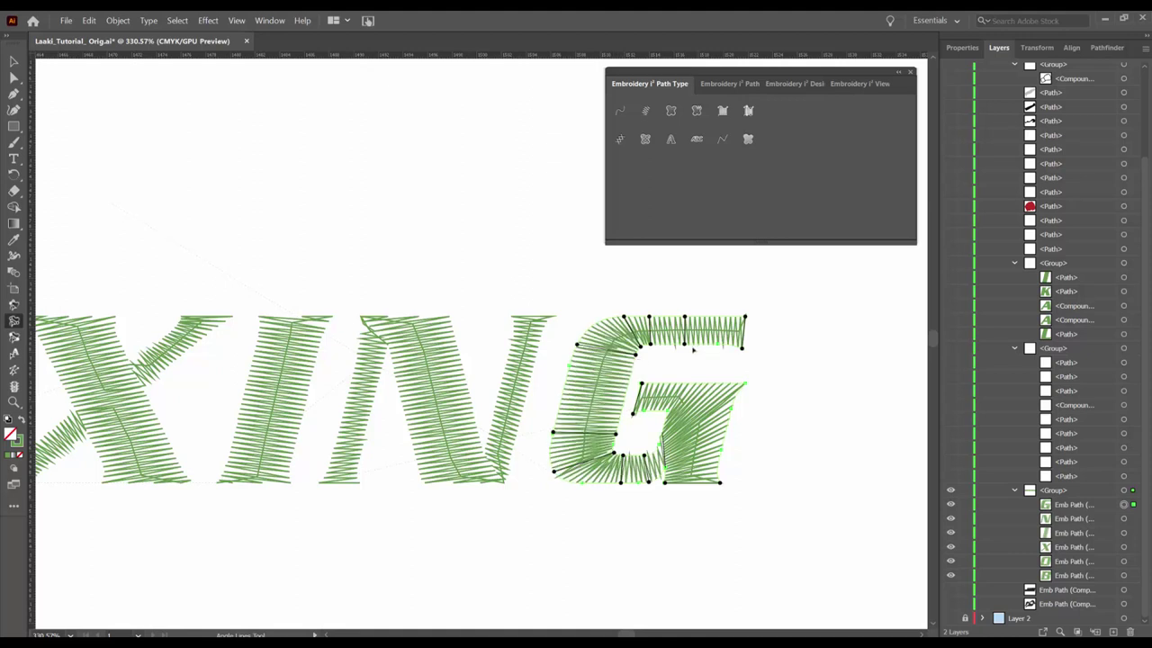
drag(757, 385, 730, 415)
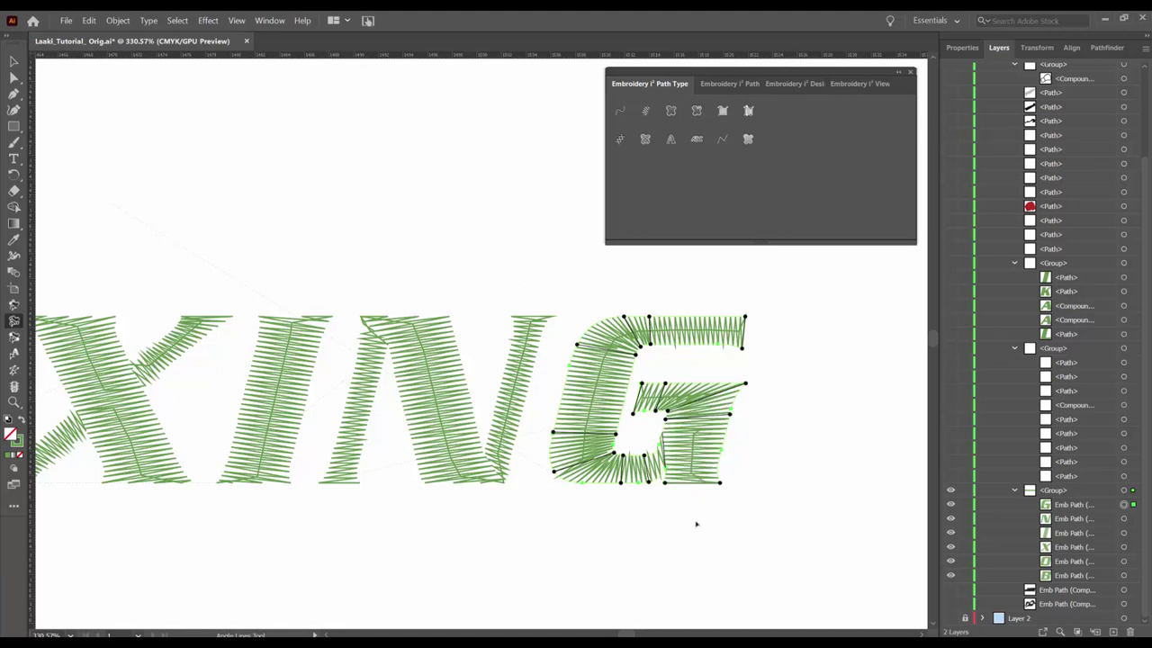
click(14, 61)
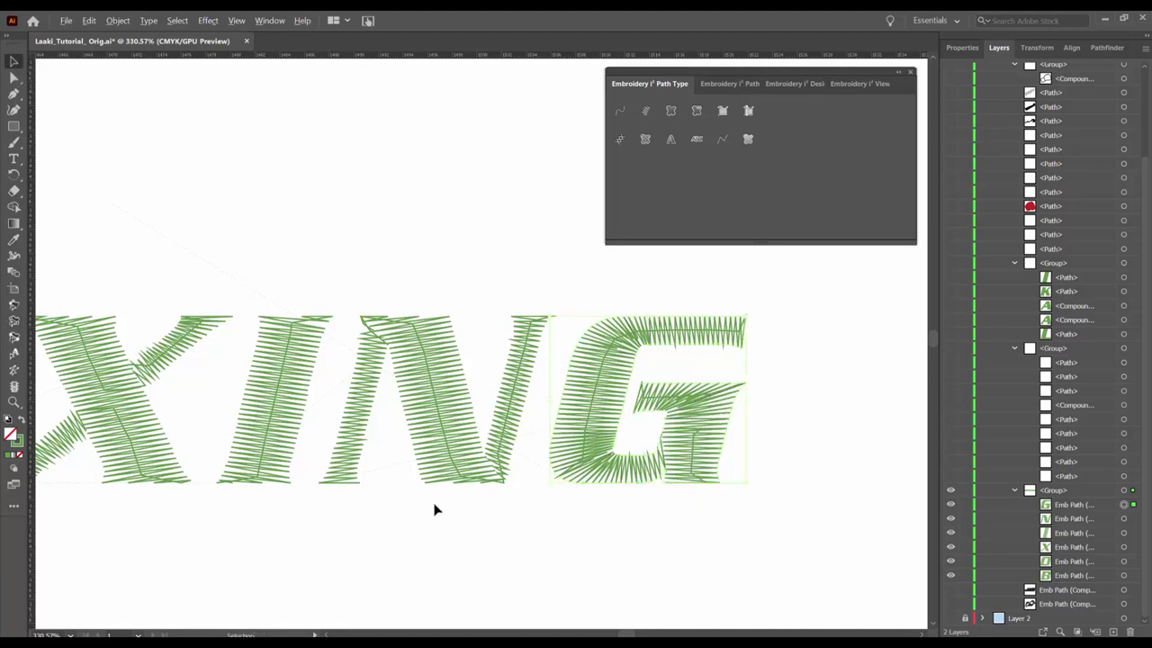
- Select all six embroidery paths of the word BOXING together
scroll(435, 511, down, 1)
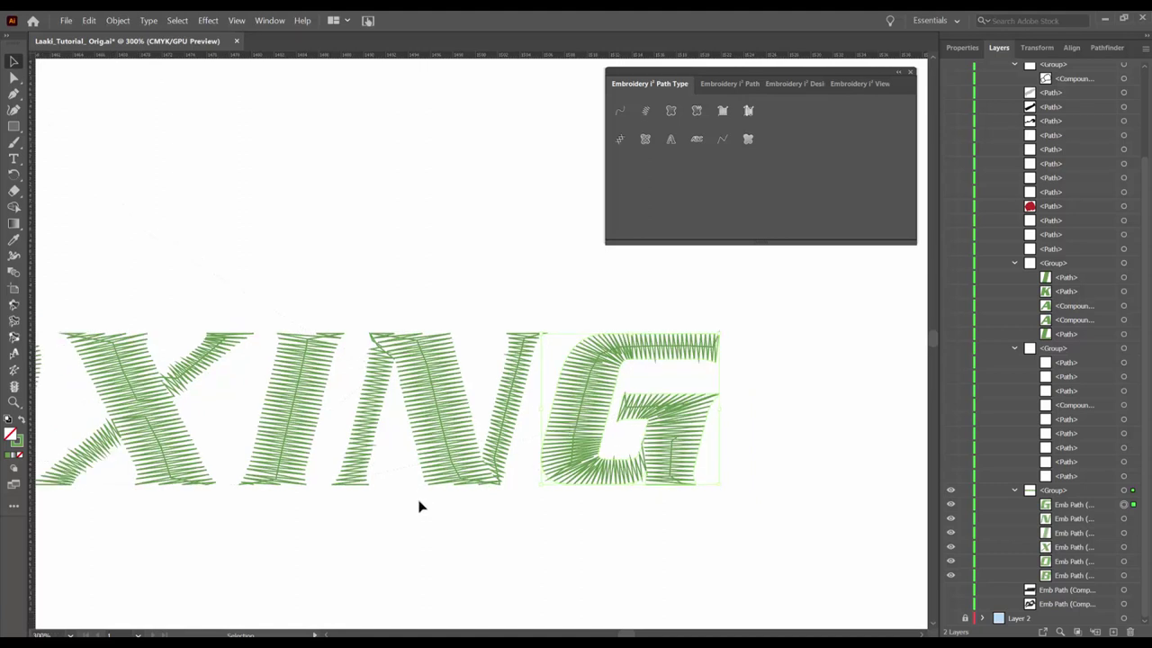
drag(495, 502, 565, 505)
scroll(564, 505, down, 2)
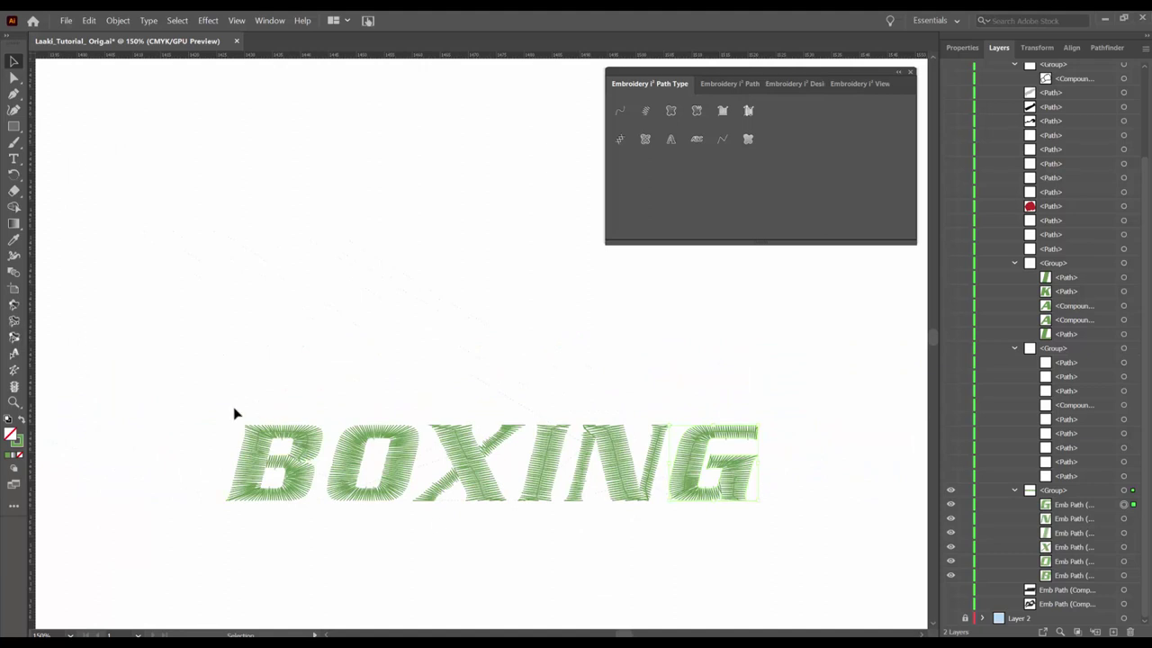
shift+click(1124, 519)
shift+click(1125, 533)
shift+click(1124, 547)
shift+click(1124, 562)
shift+click(1124, 575)
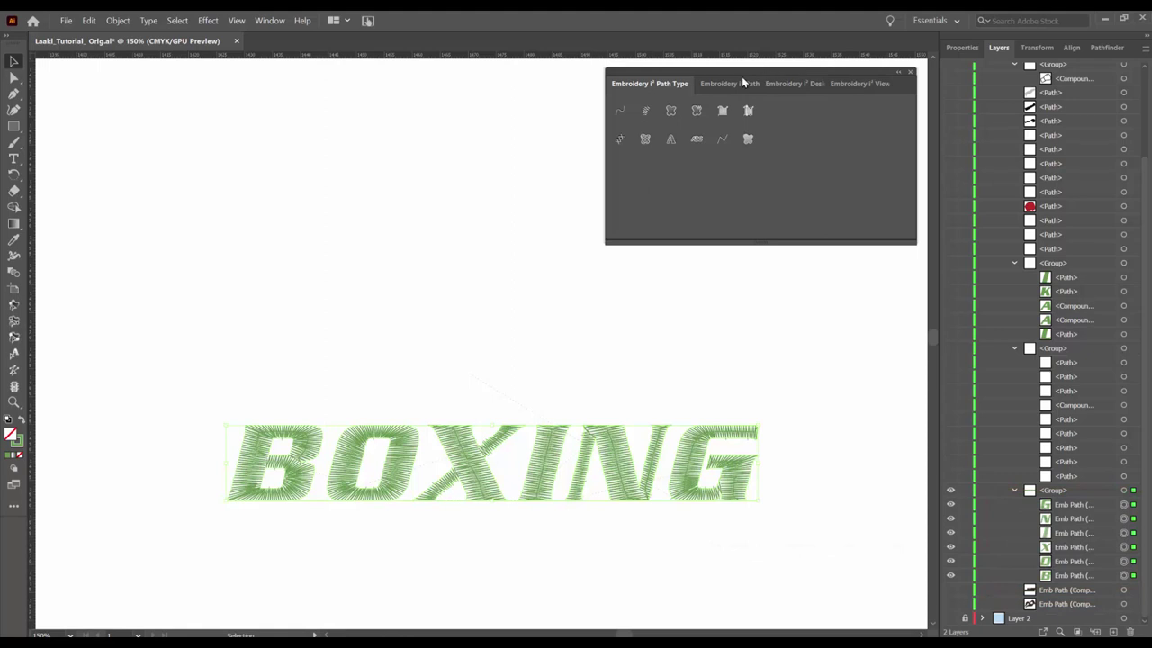
- Enable automatic overlap in the letters' Quality Control properties and apply an overlap distance of 1.3 mm
click(742, 82)
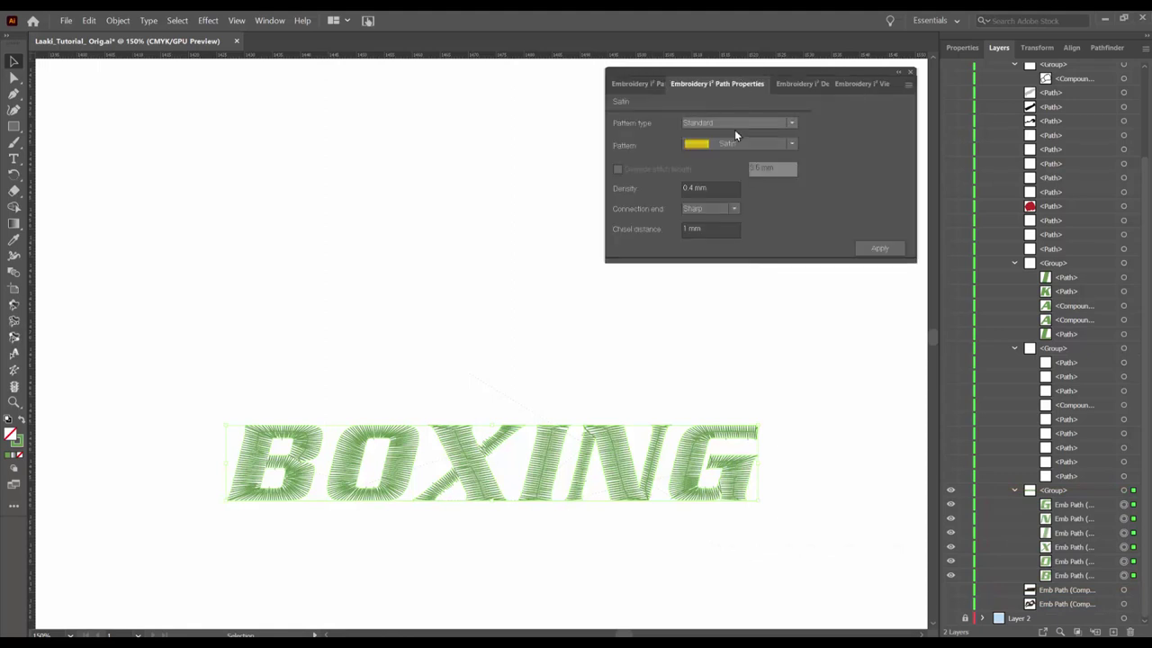
click(909, 85)
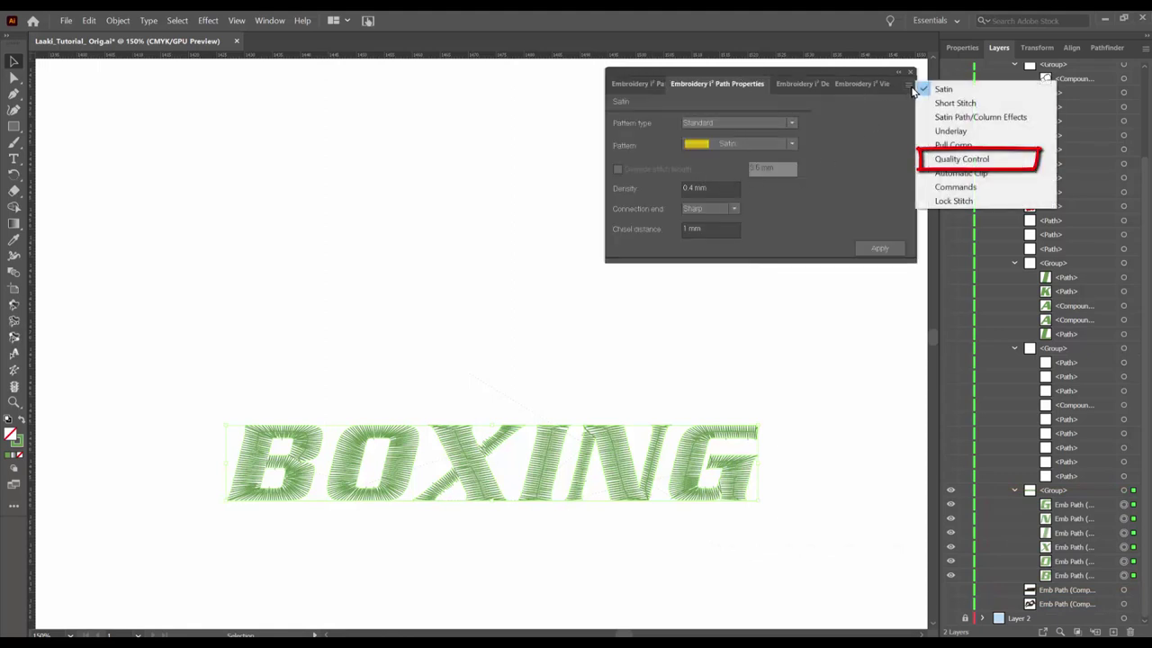
click(973, 161)
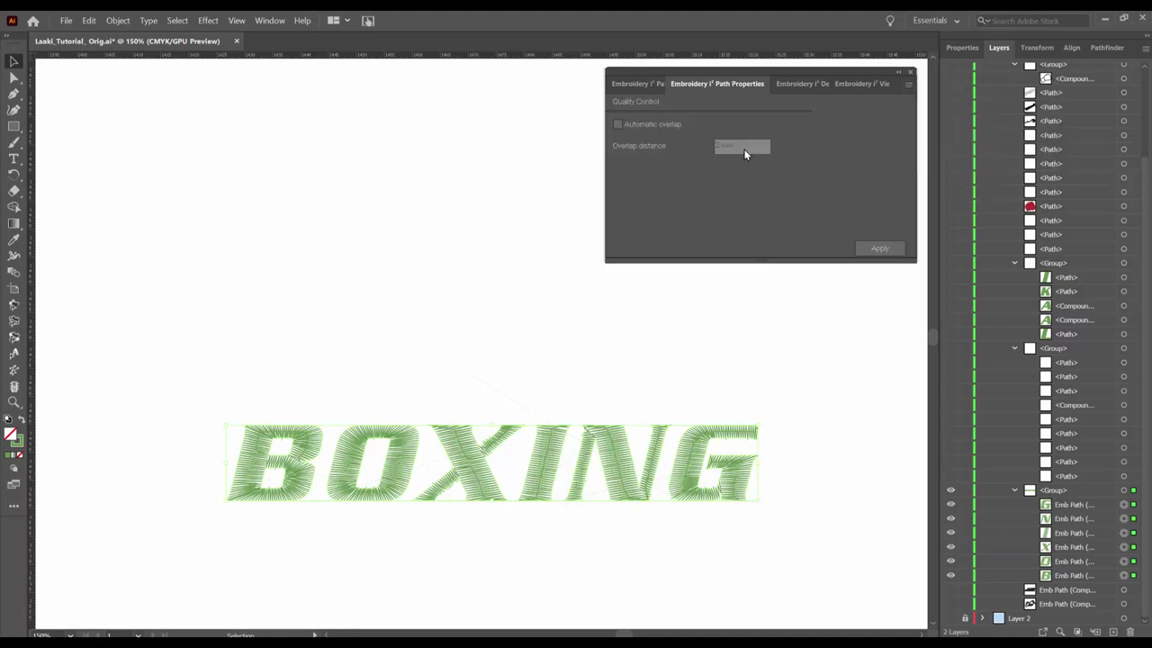
click(617, 124)
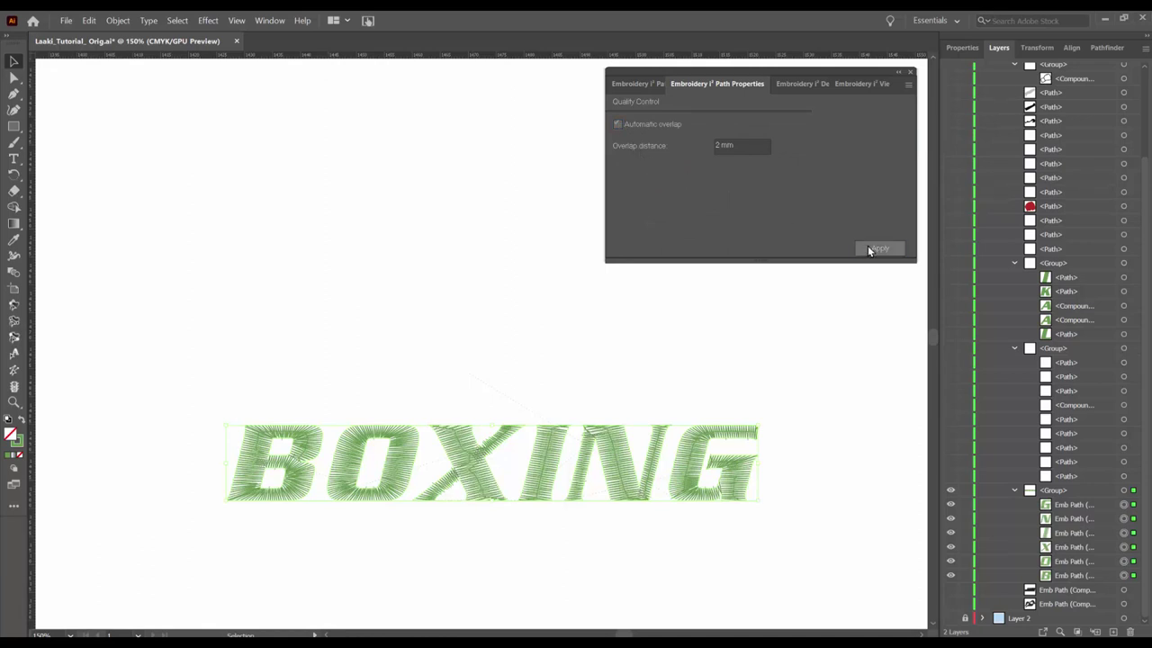
drag(742, 147, 683, 148)
text(1)
text(.5)
click(880, 252)
- Check the overlapping joints across the letters and set their overlap distance to 1.5 mm
key(z)
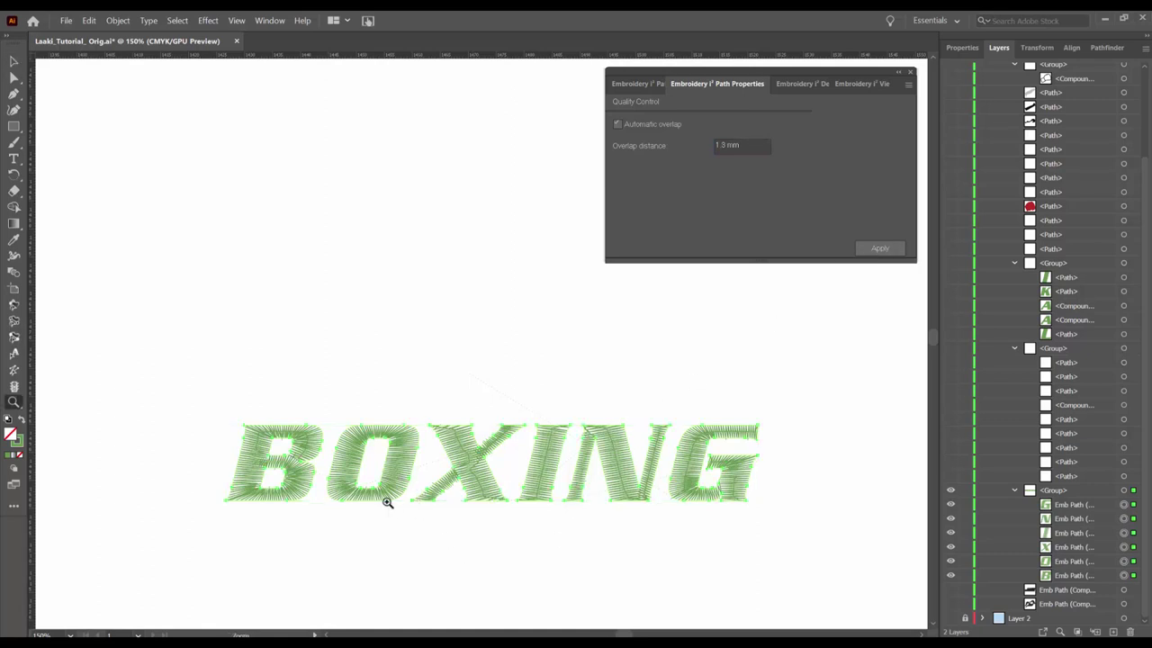
mouse_move(335, 502)
mouse_down()
mouse_move(475, 468)
mouse_move(427, 481)
mouse_up()
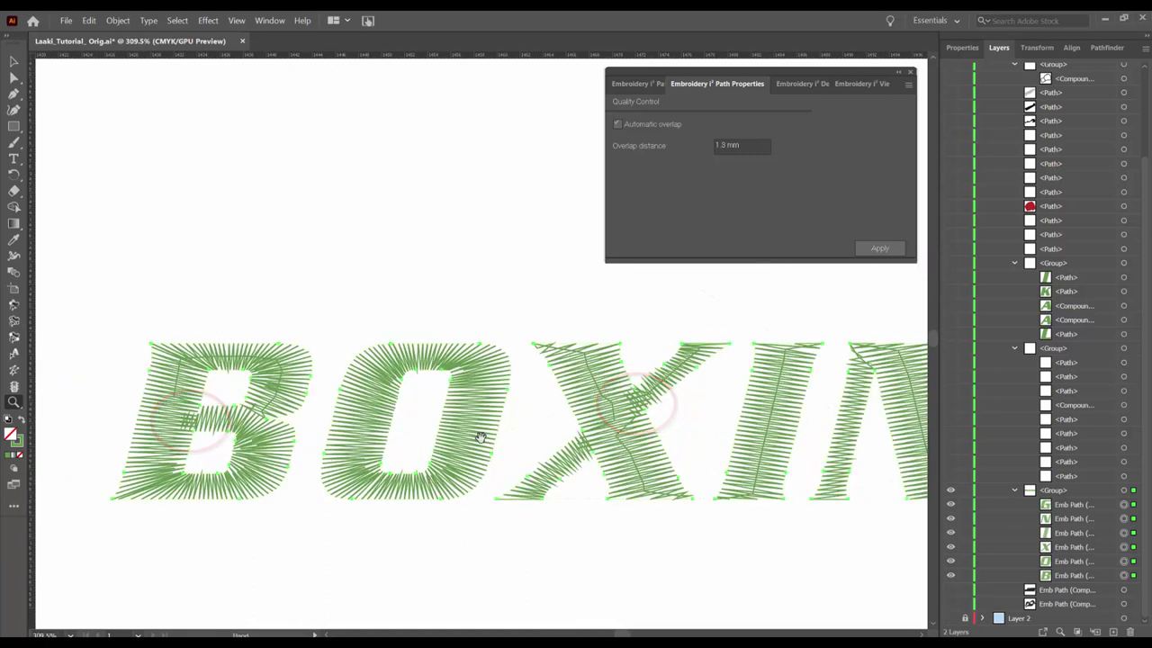
scroll(481, 436, right, 10)
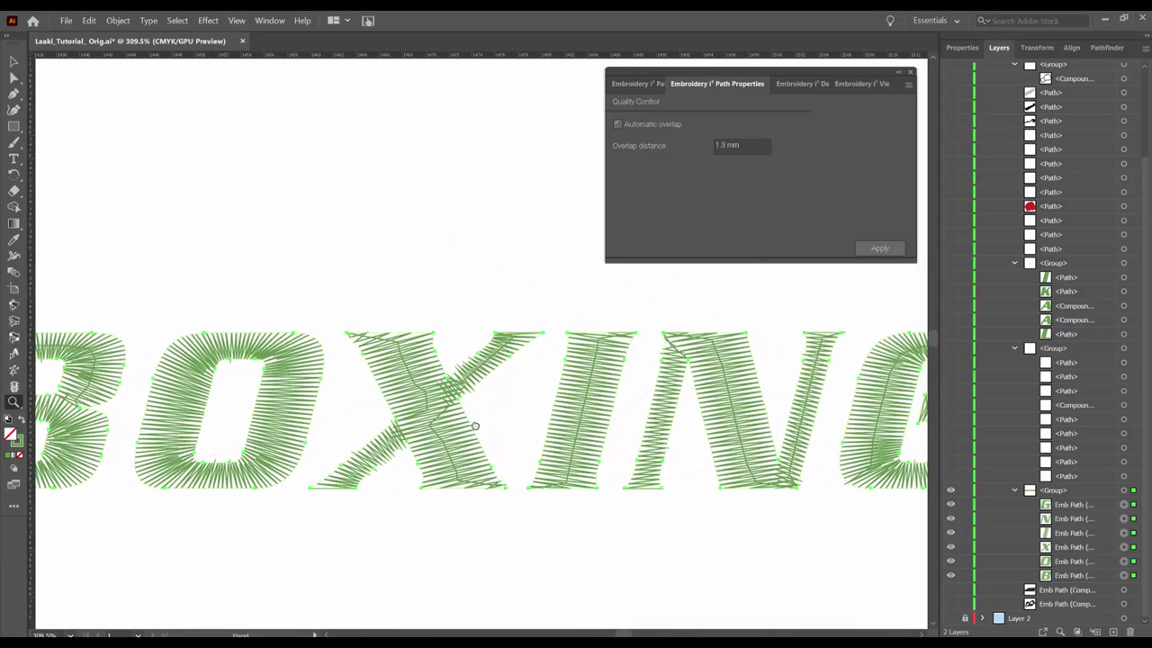
scroll(475, 426, right, 4)
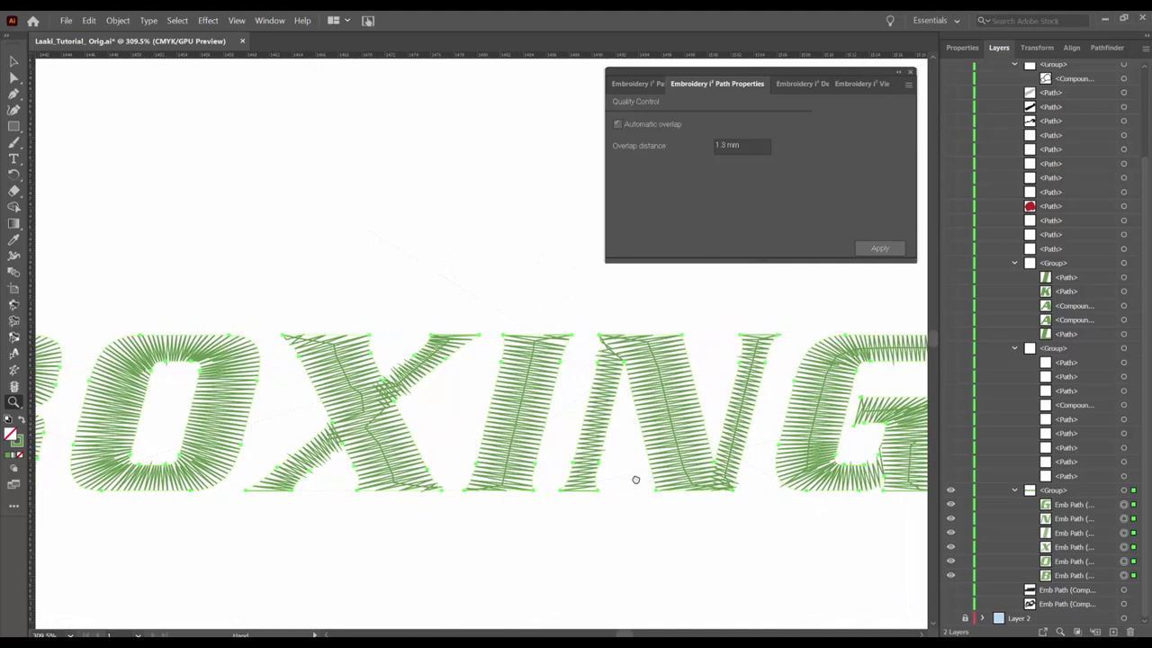
drag(635, 480, 531, 462)
click(729, 145)
text(5)
click(877, 249)
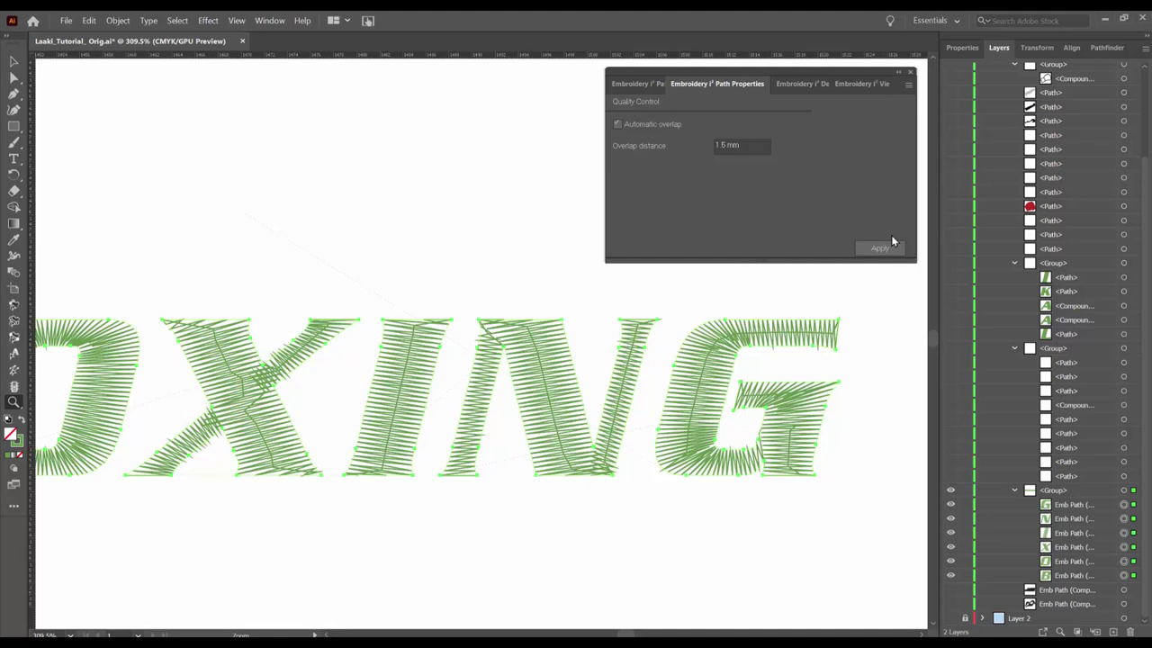
- Apply a Perpendicular underlay with 3 lines to all the BOXING letters
key(v)
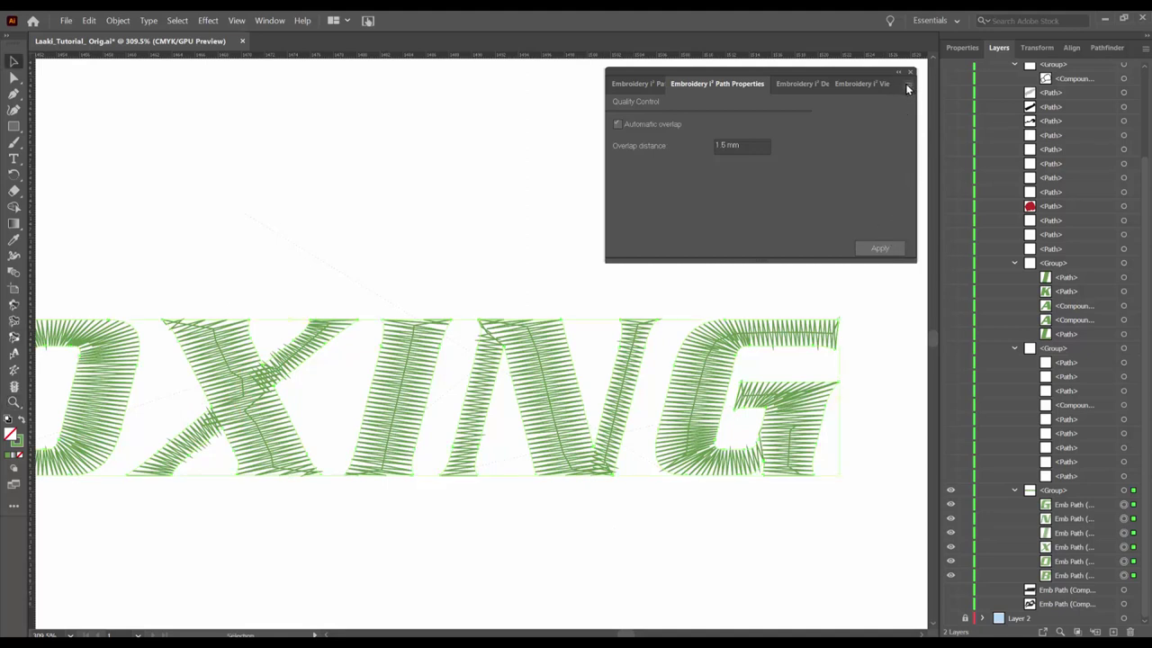
click(908, 84)
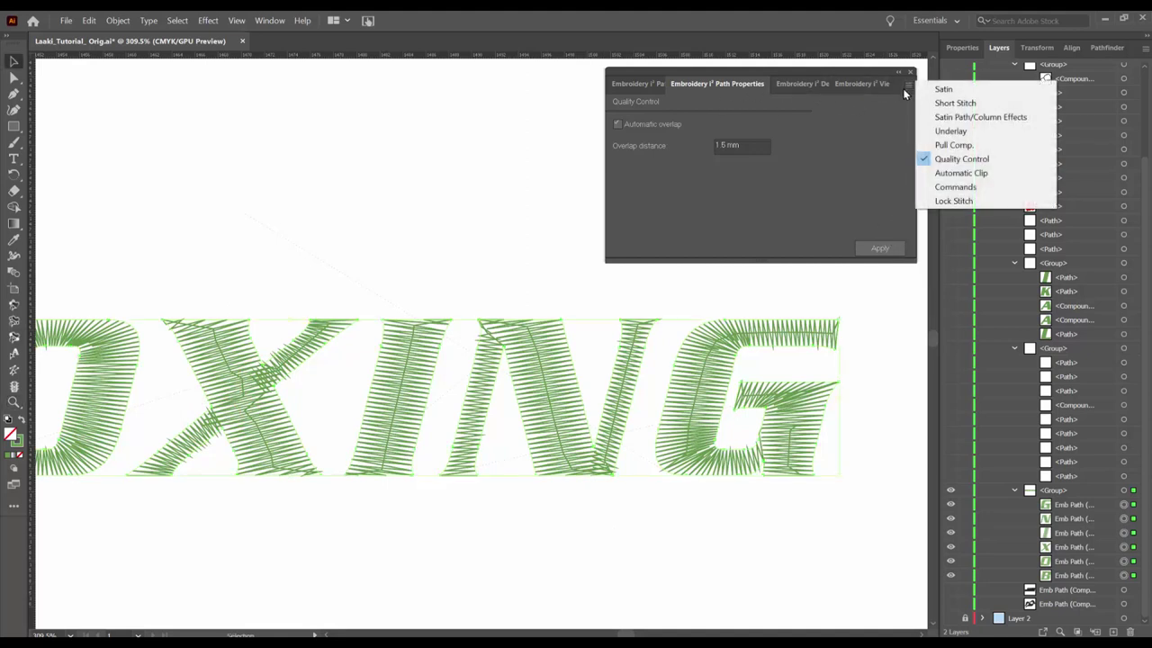
click(947, 132)
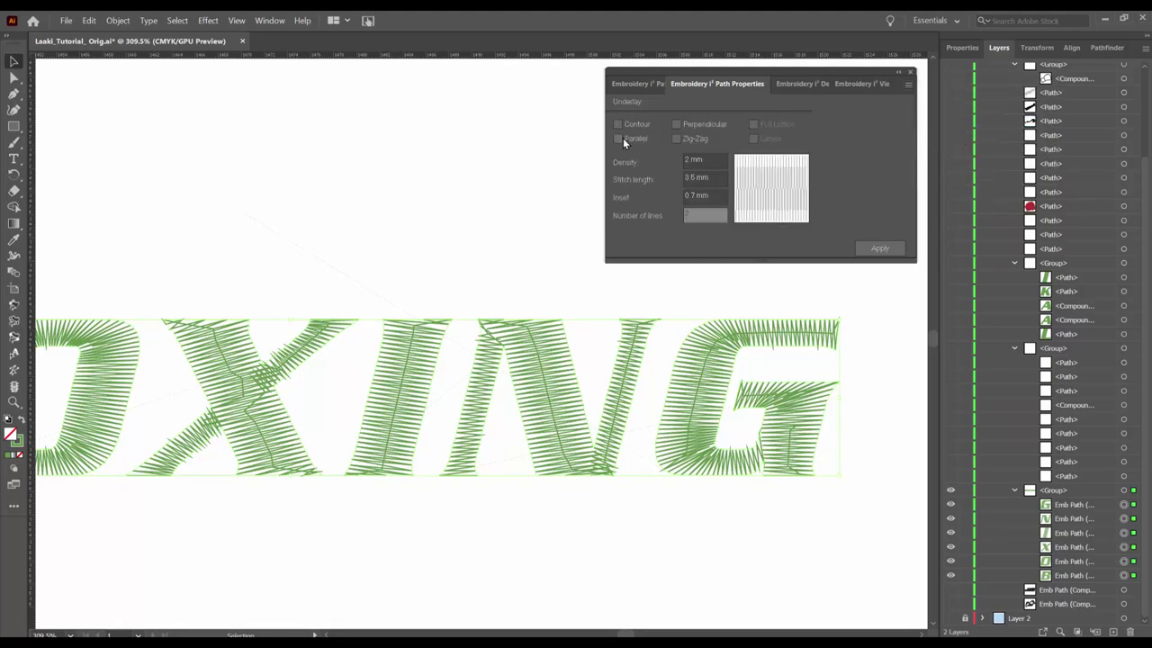
click(678, 125)
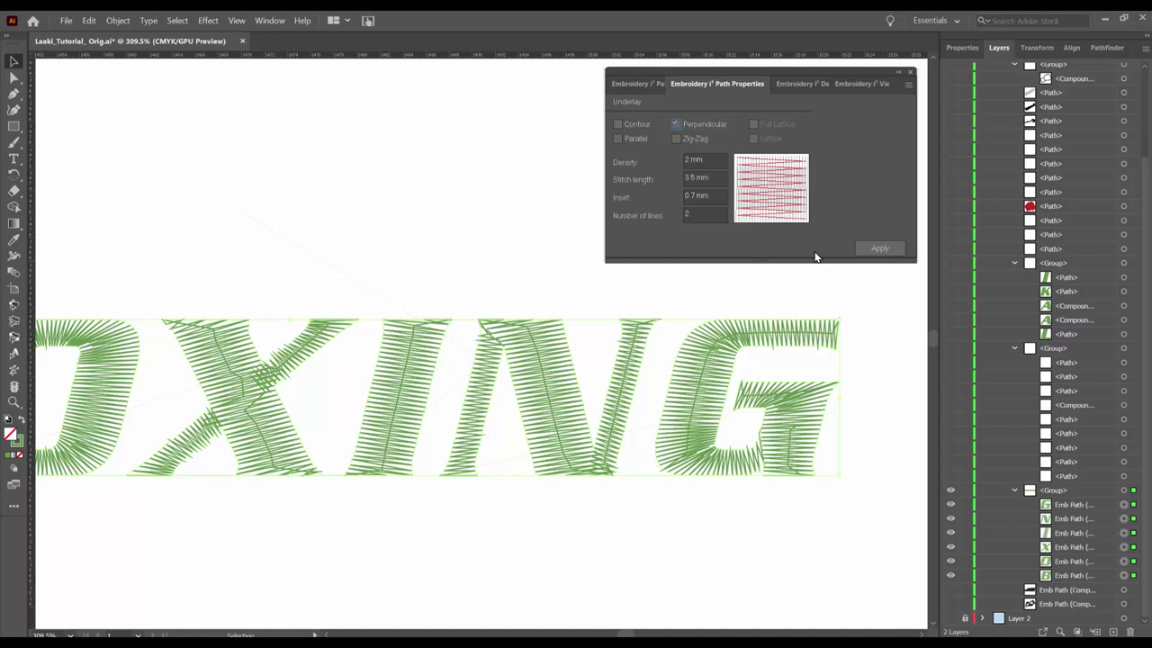
click(872, 253)
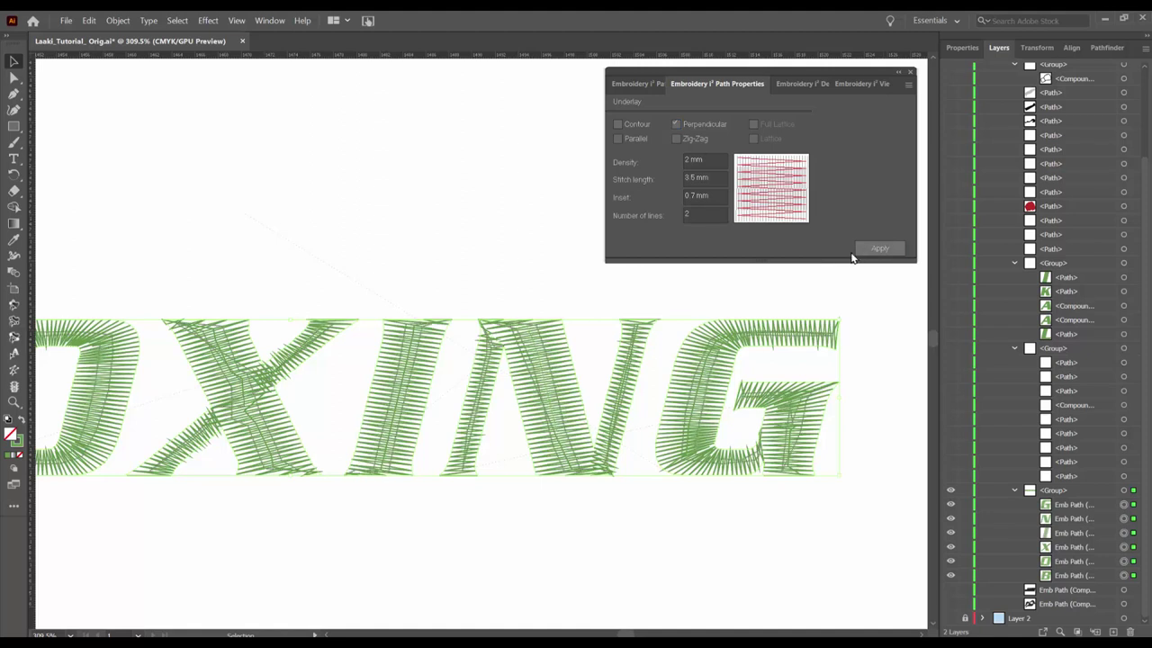
click(686, 214)
text(3)
click(871, 248)
- Try a Zig-Zag underlay on the letters and replace it with a Parallel underlay alongside the Perpendicular one
click(680, 137)
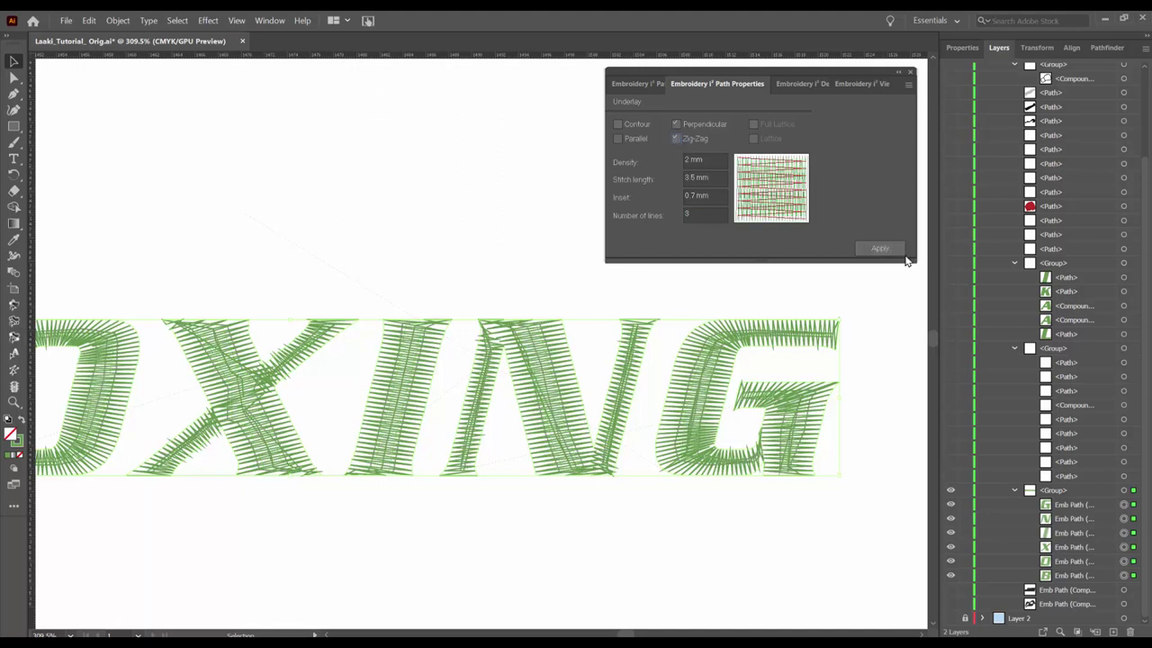
click(897, 254)
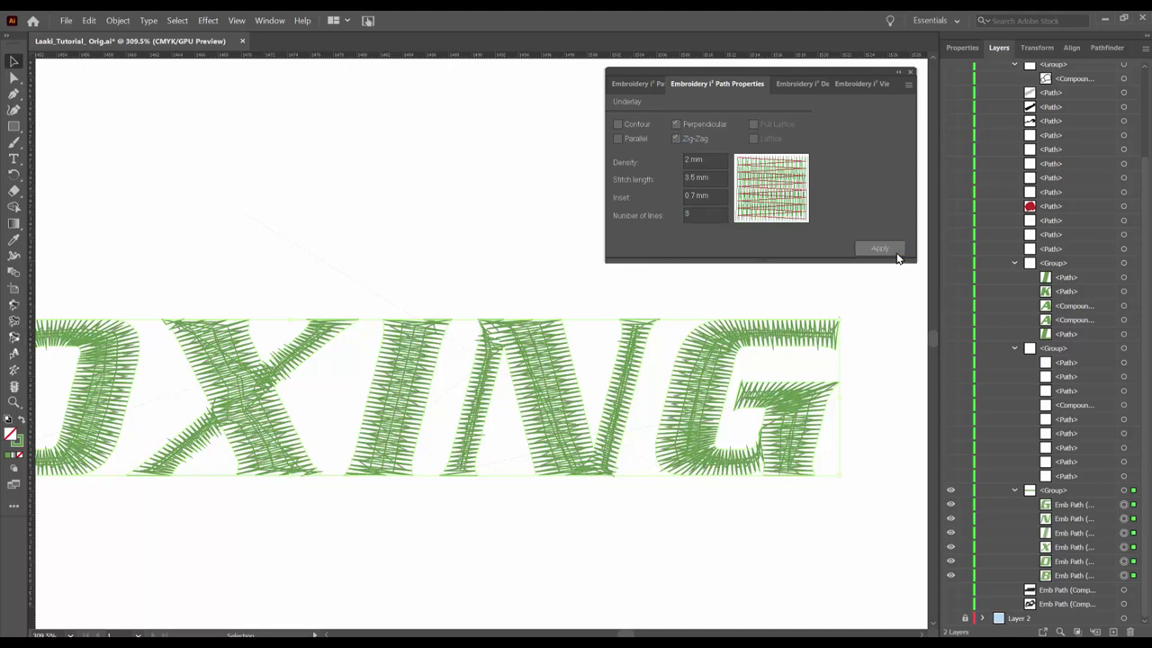
click(673, 139)
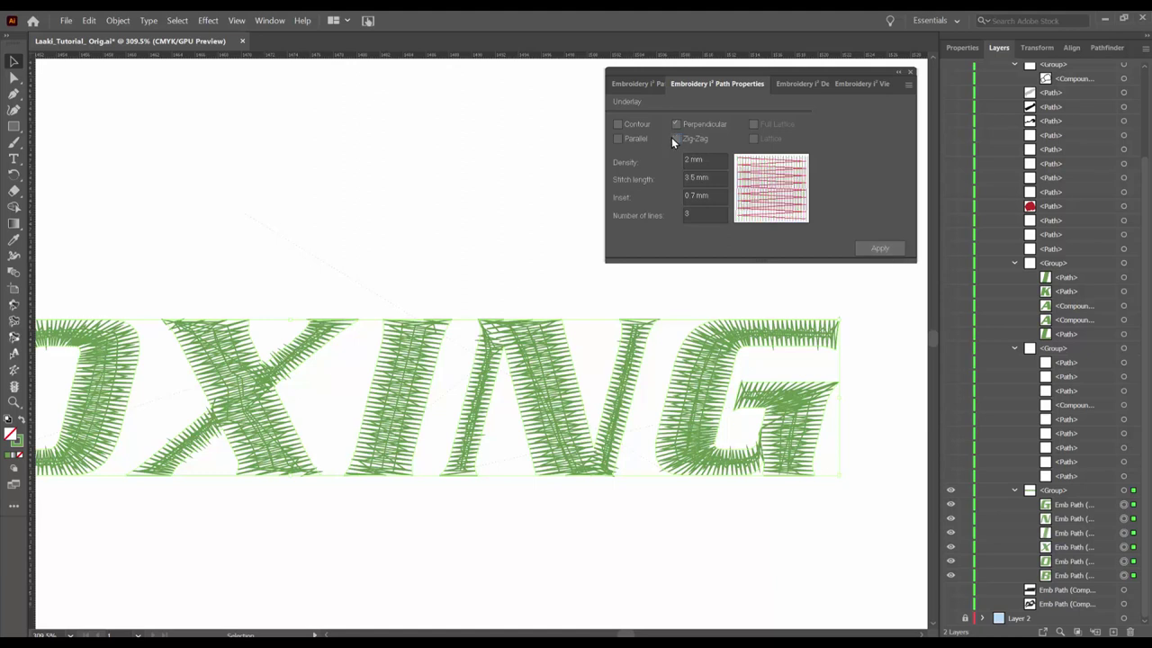
click(635, 138)
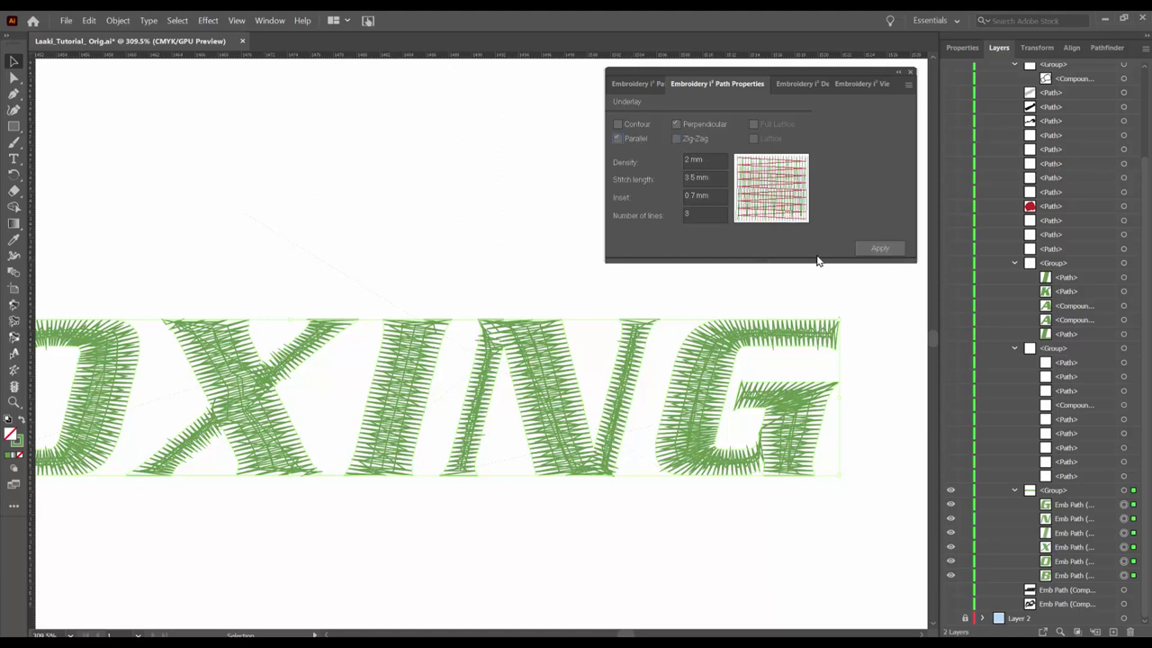
click(866, 248)
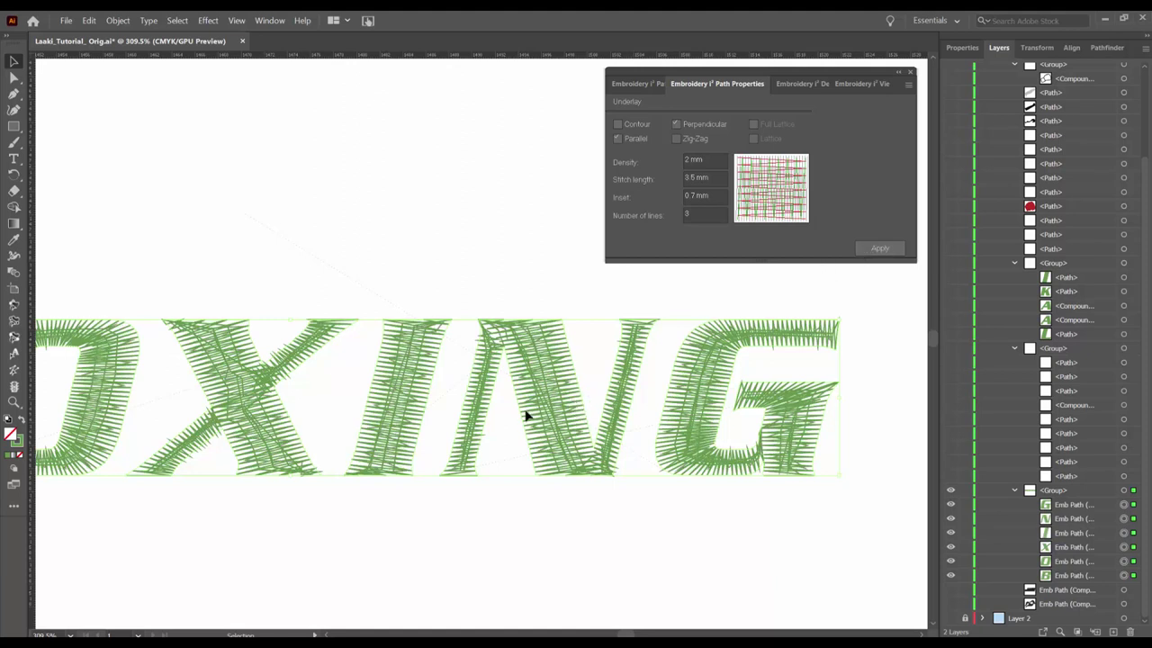
- Select the whole BOXING group, run Embroidery i² Auto Start/Stop on it, and inspect the start and stop points from the letter B
drag(465, 394, 595, 407)
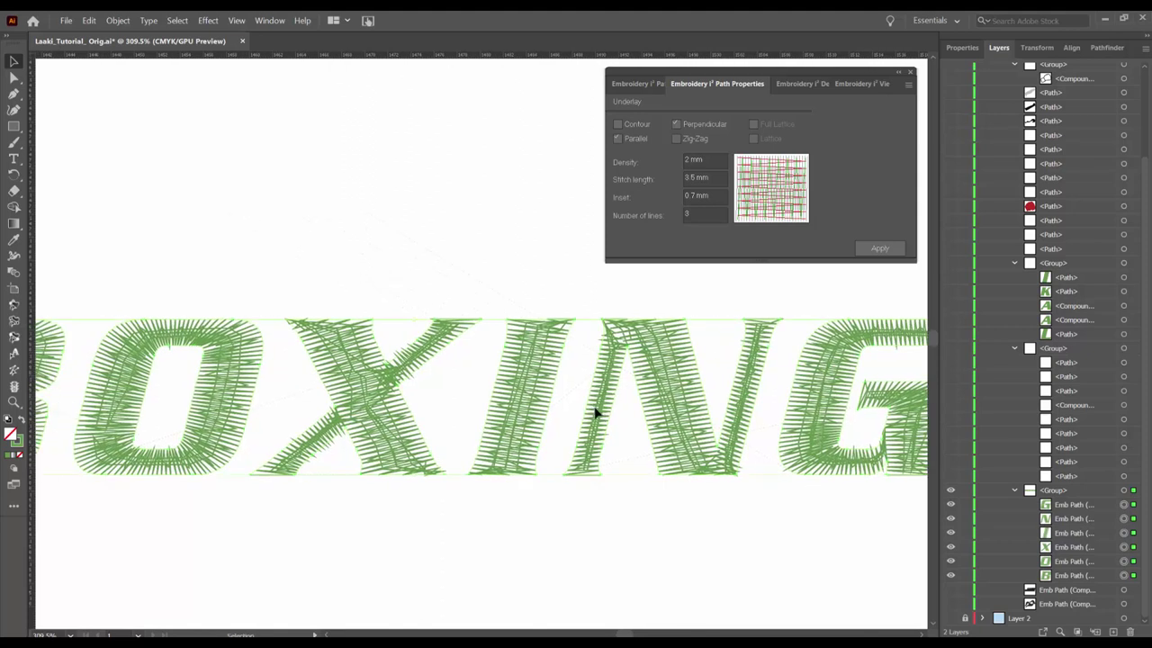
alt+scroll(596, 407, down, 2)
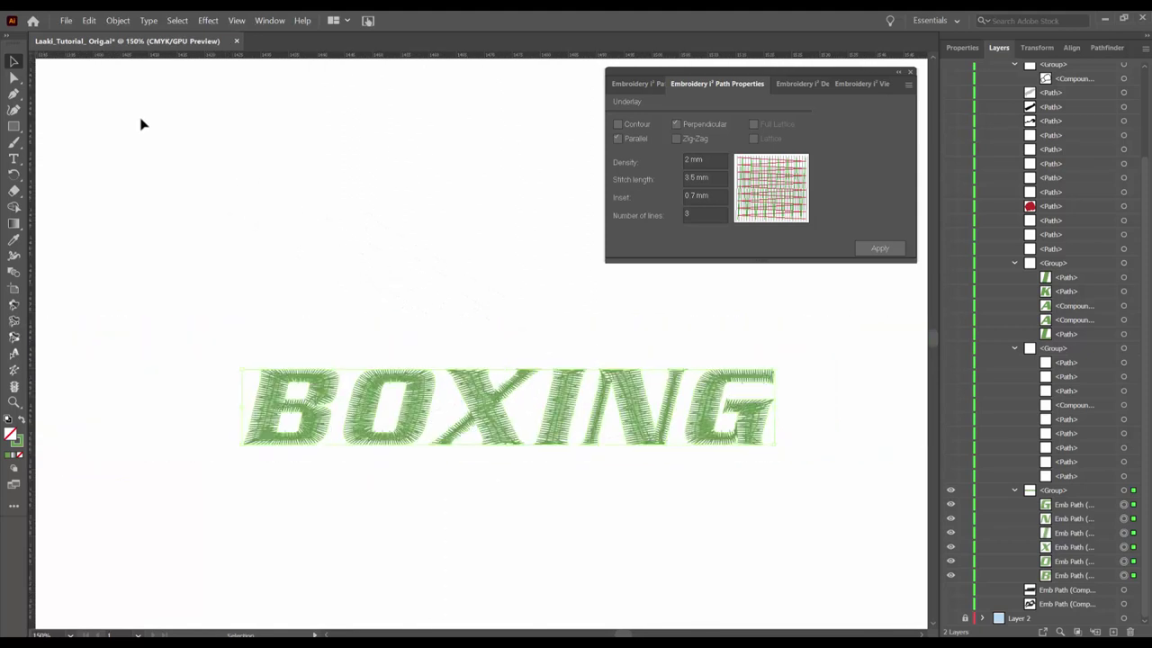
click(194, 114)
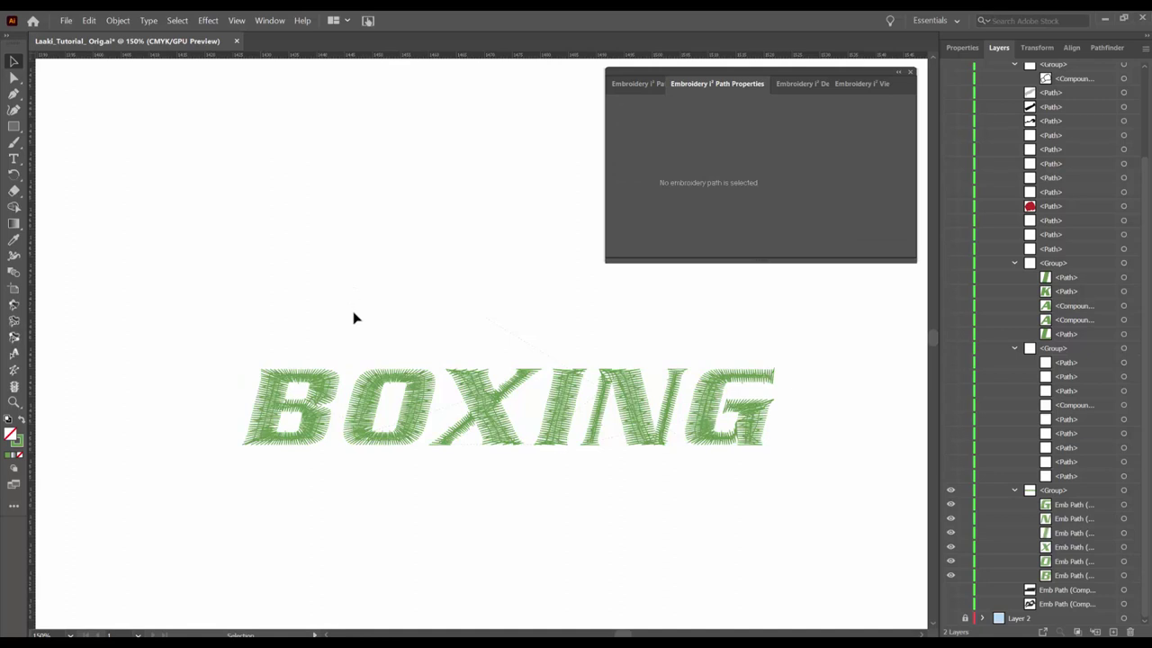
drag(212, 342, 797, 466)
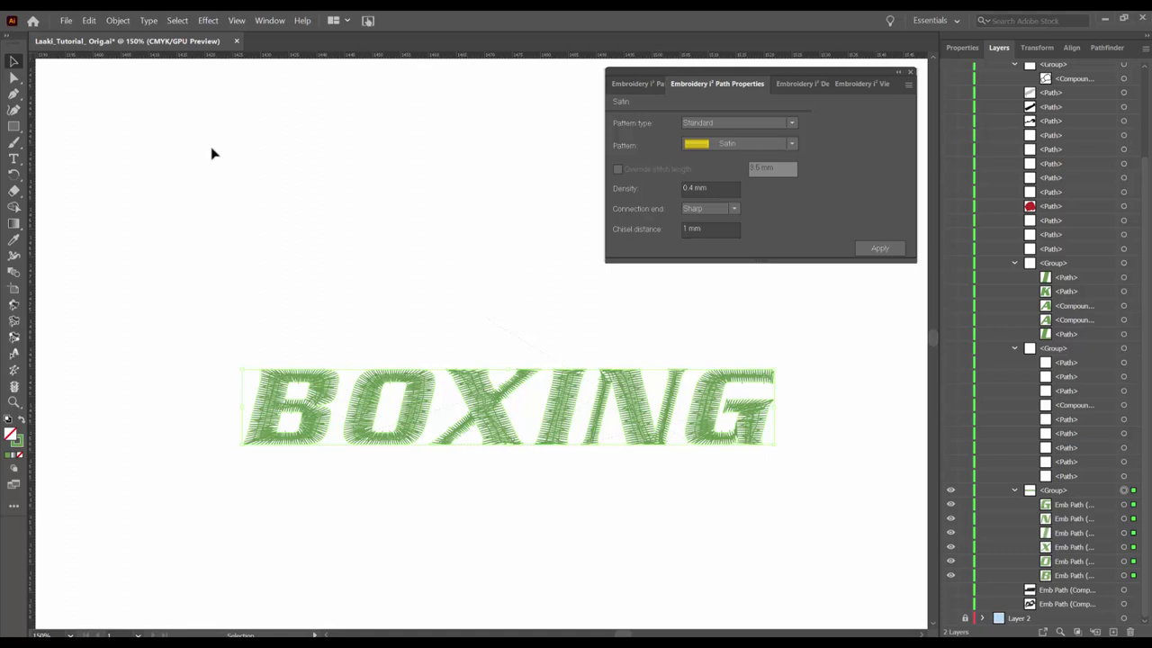
click(118, 21)
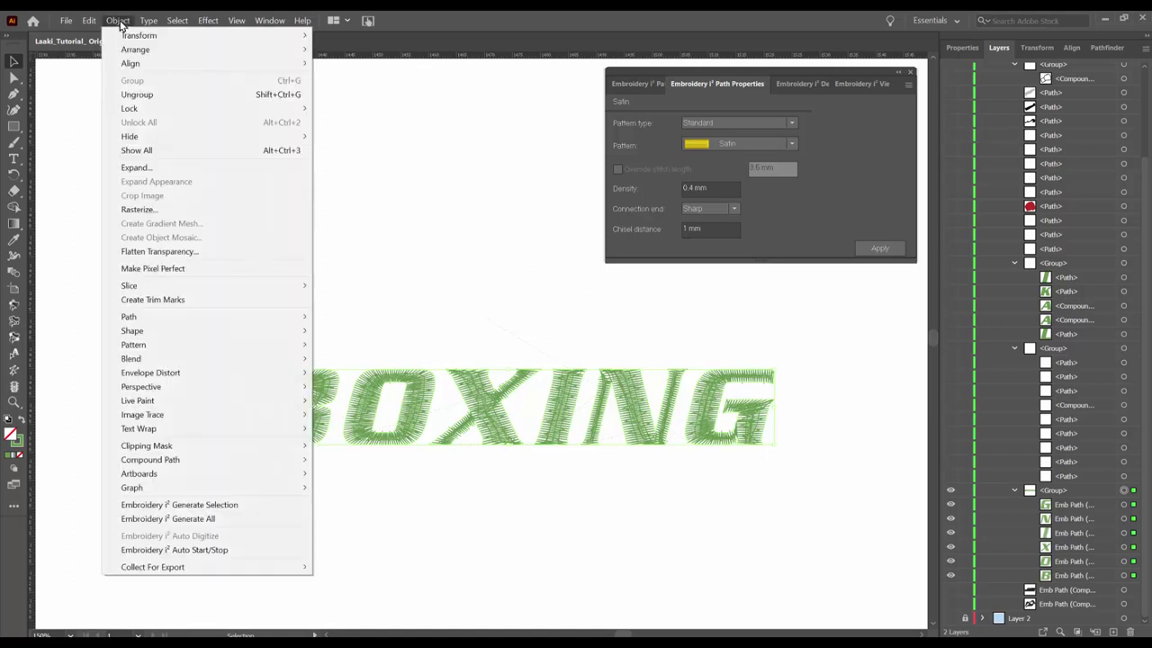
click(213, 550)
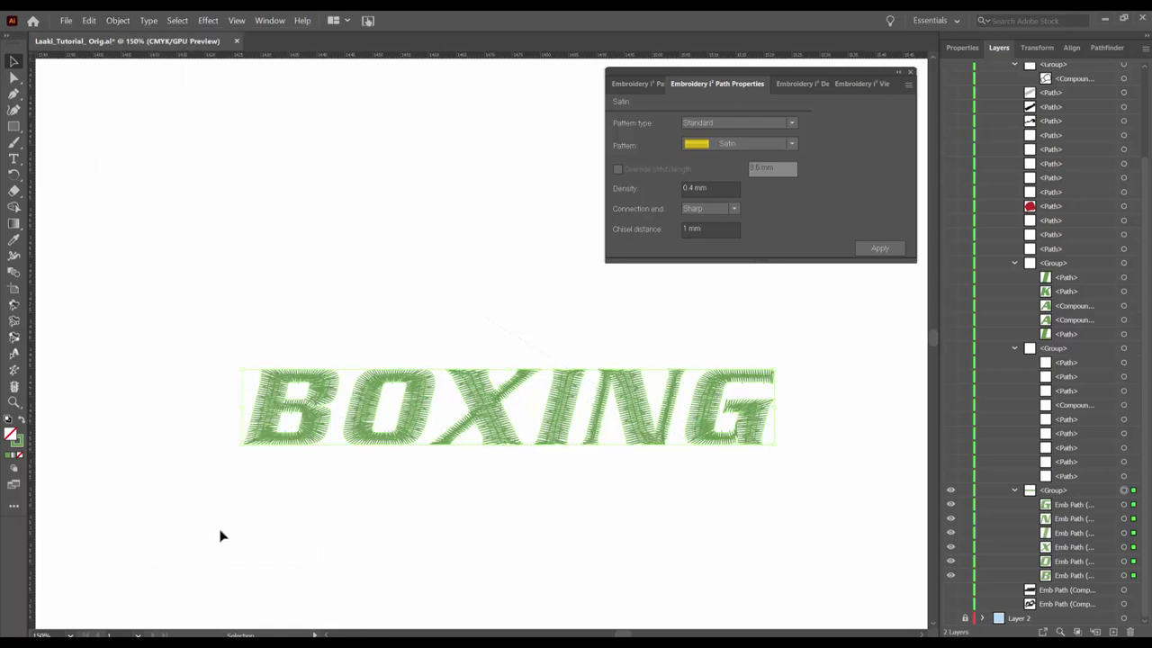
click(14, 307)
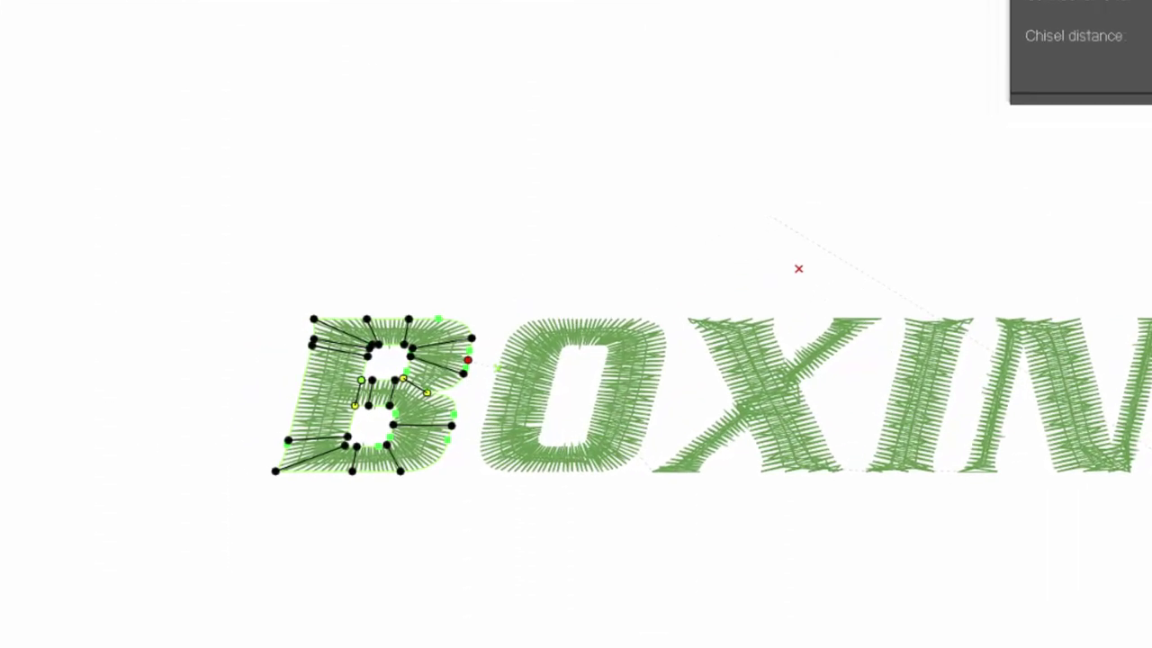
- Inspect the start and stop points of the letters O and X in turn
key(Tab)
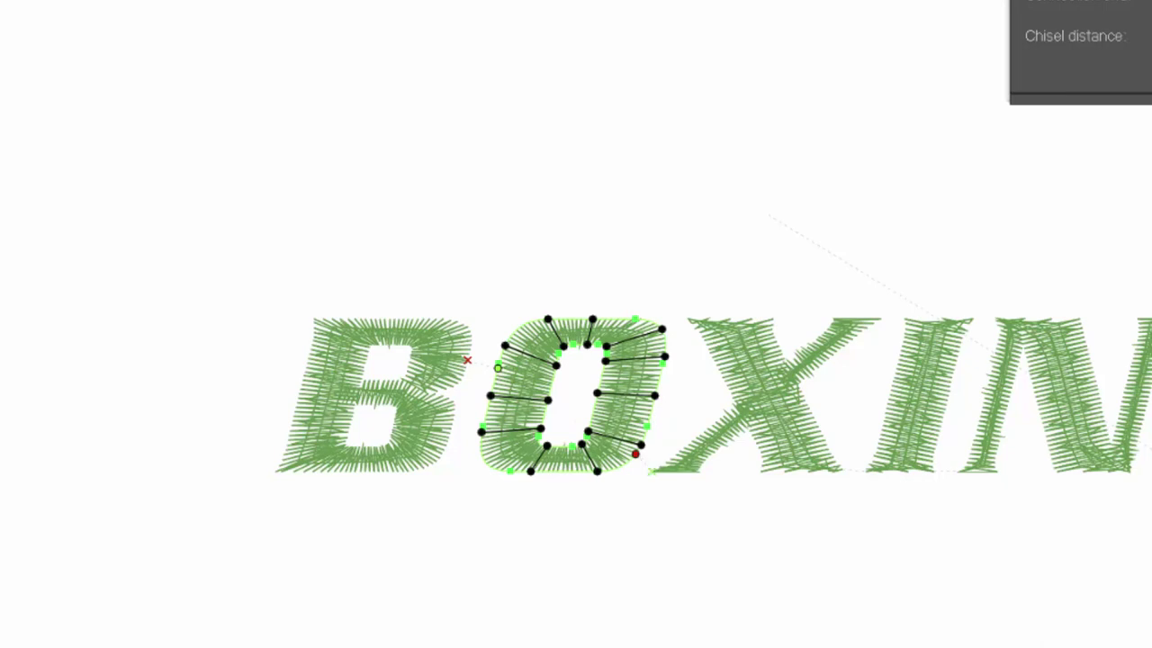
key(Tab)
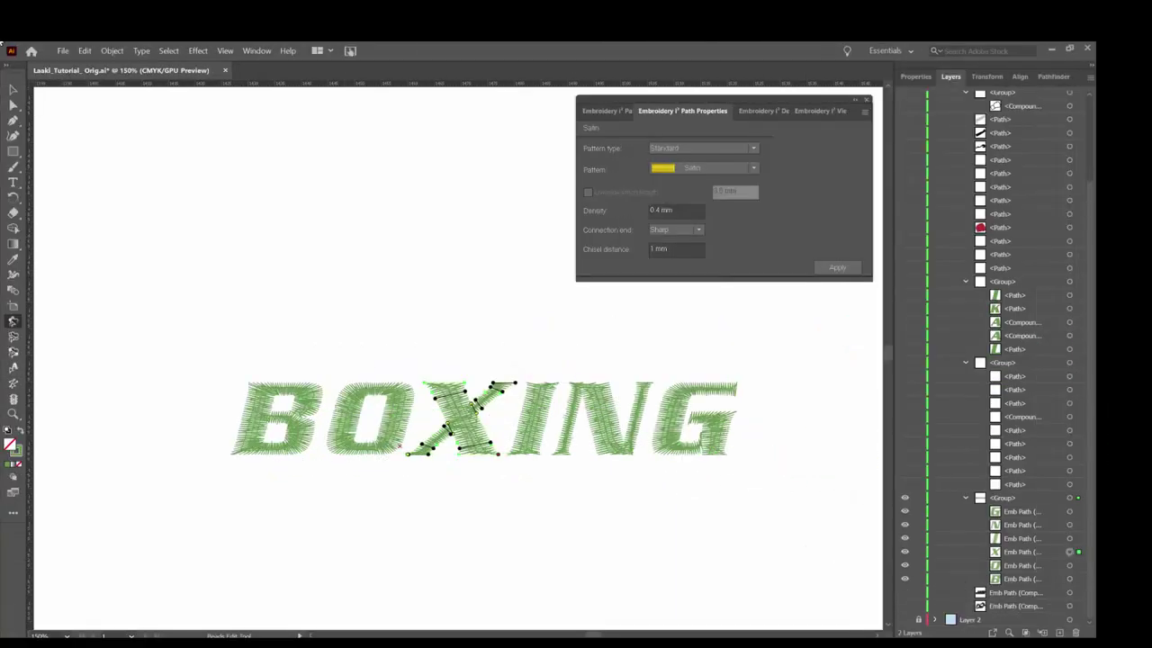
- Select all the BOXING letters and apply Trim as their stop command
key(v)
drag(202, 348, 784, 476)
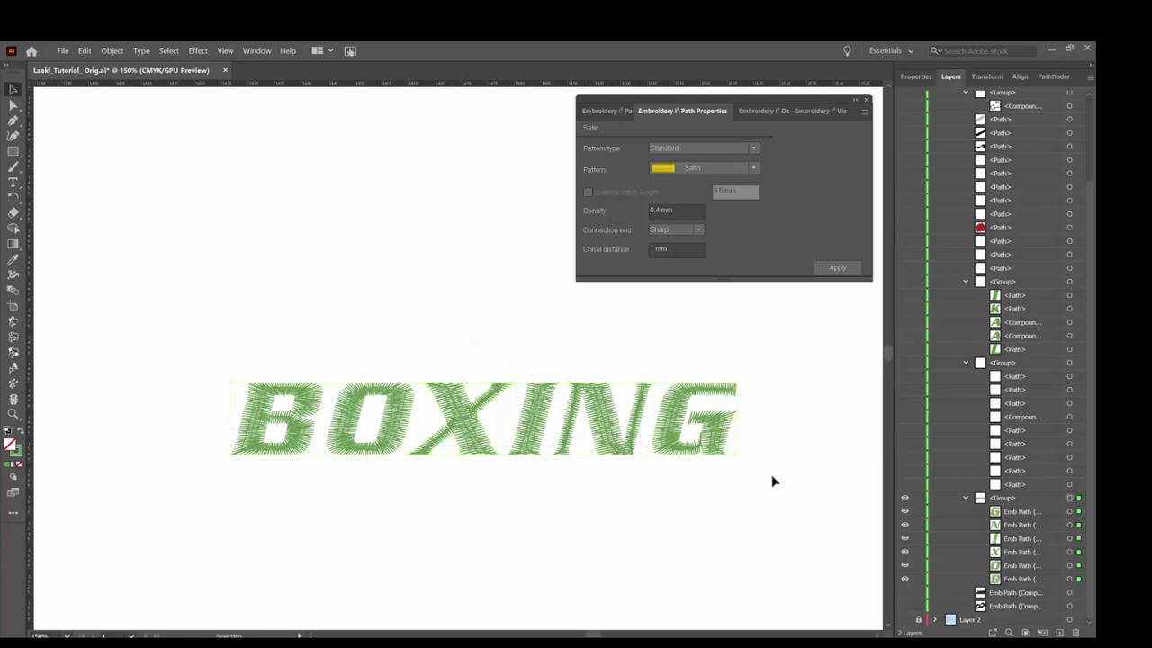
click(863, 112)
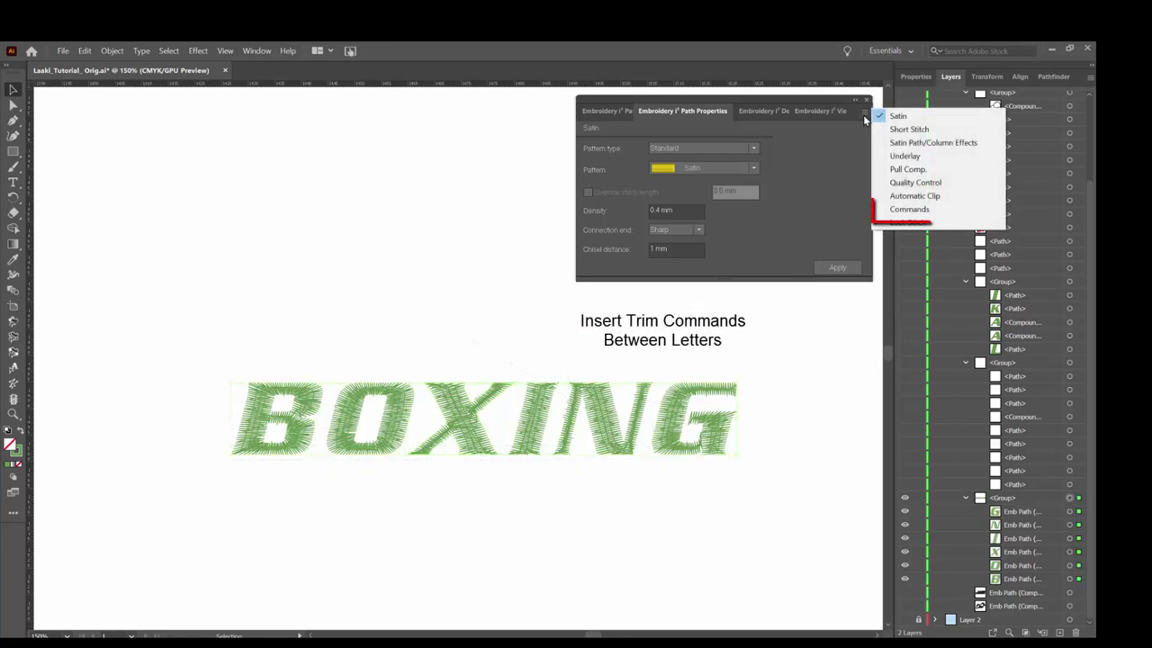
click(903, 211)
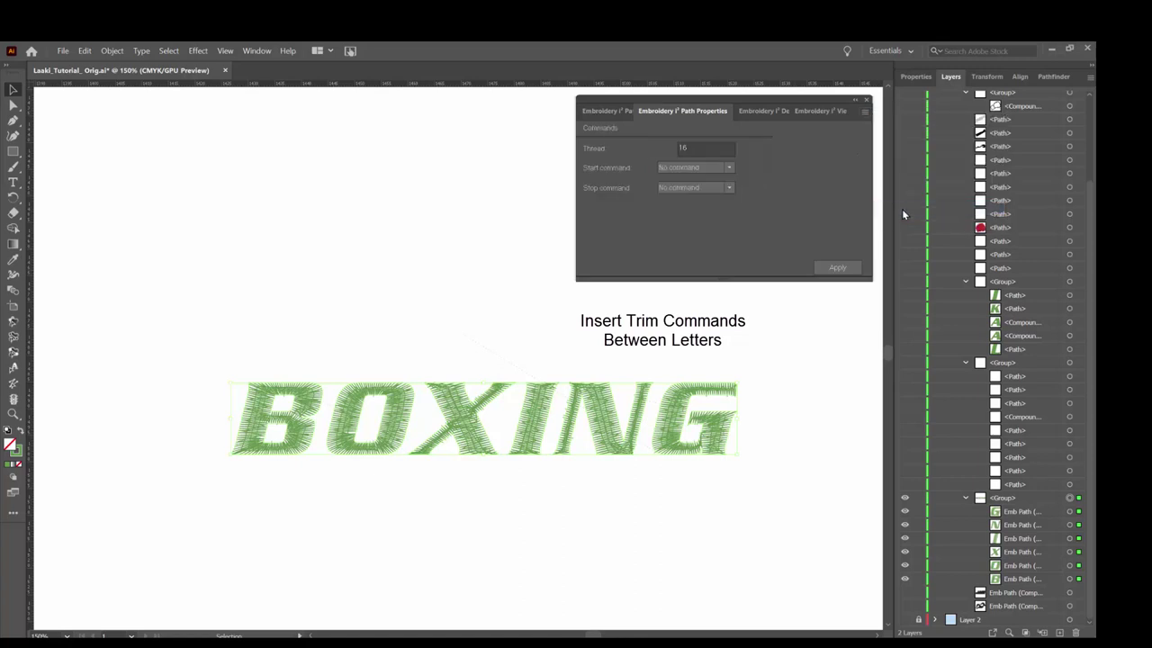
click(730, 187)
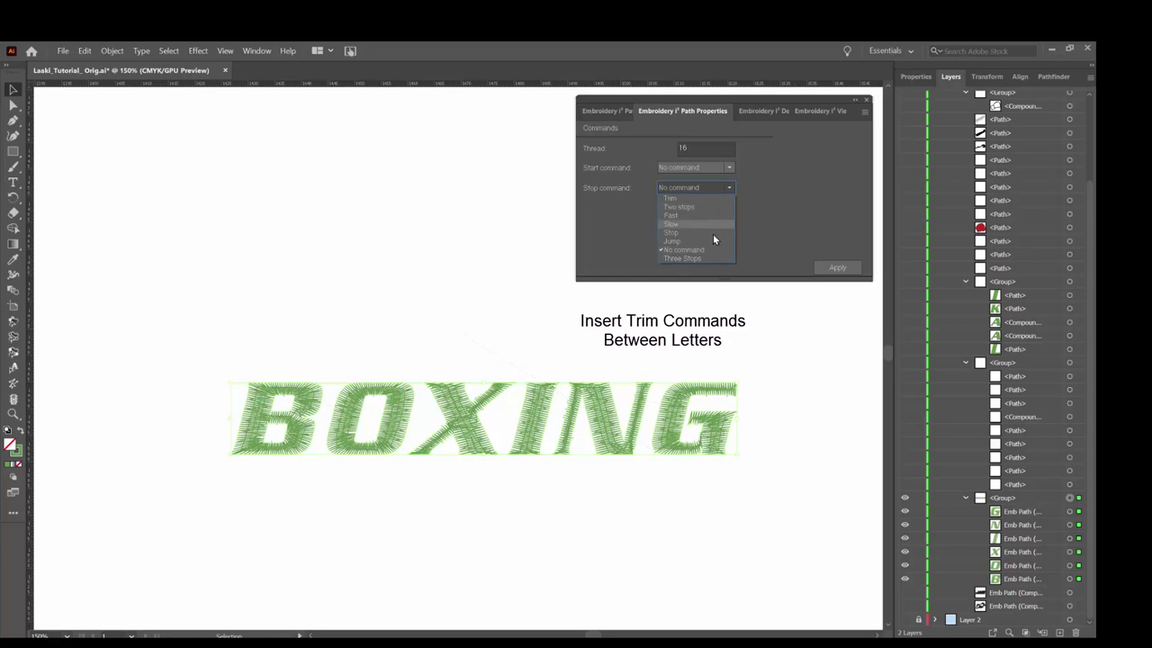
click(706, 198)
click(837, 268)
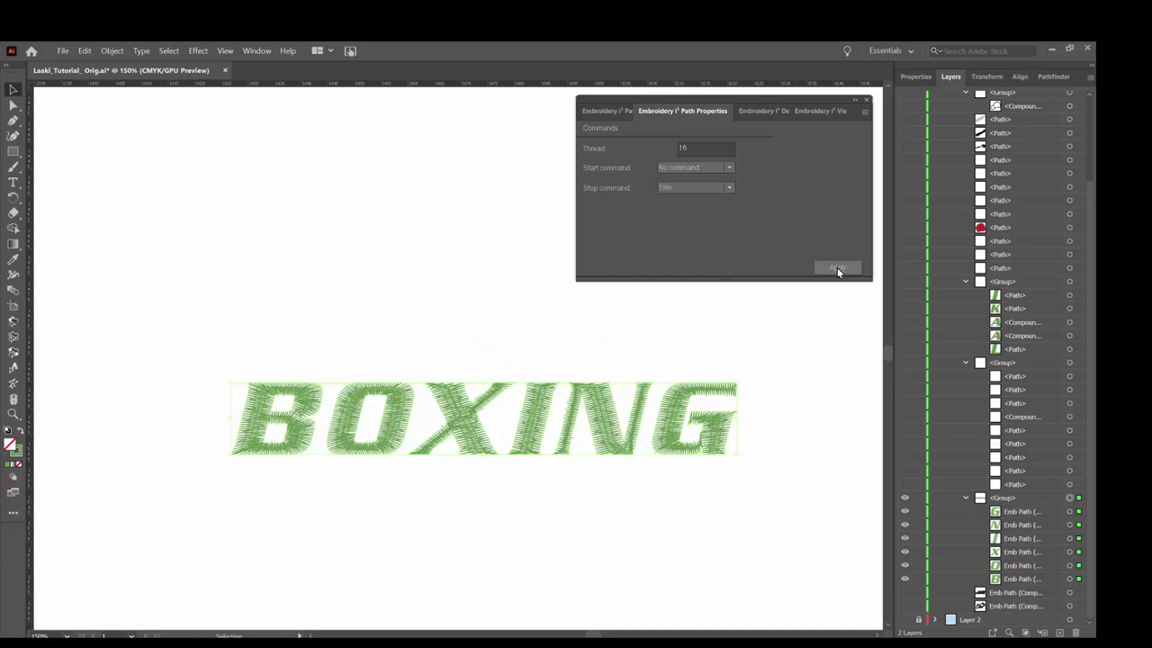
- Apply lock stitches to the BOXING letters with start type Basic and end type Line
click(864, 113)
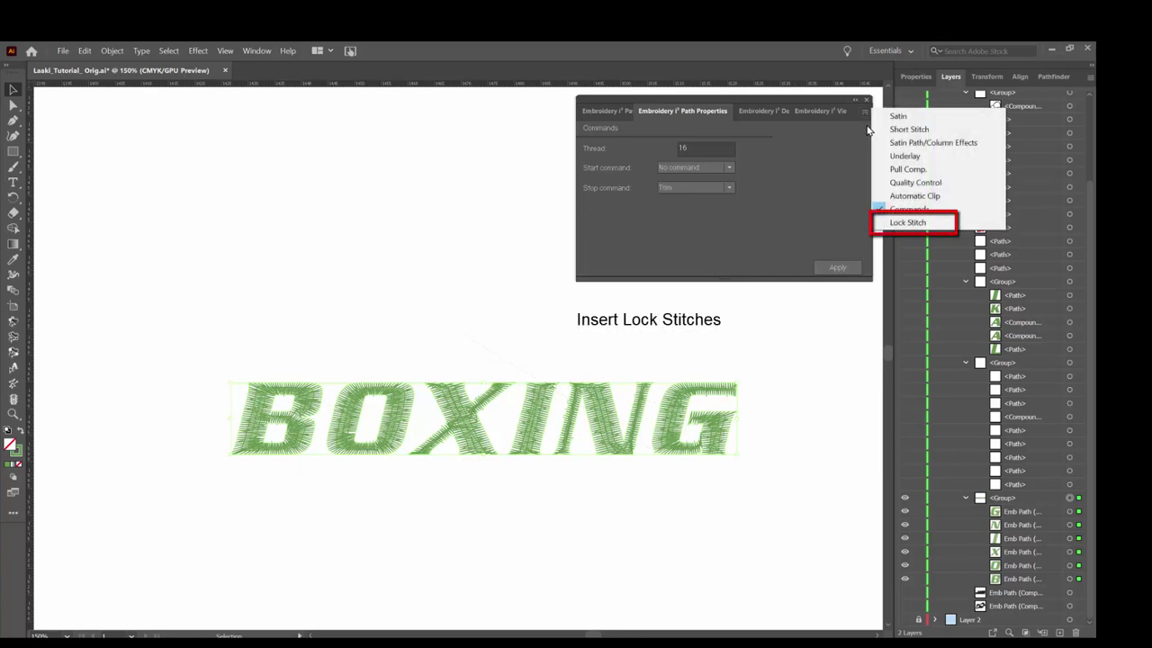
click(920, 222)
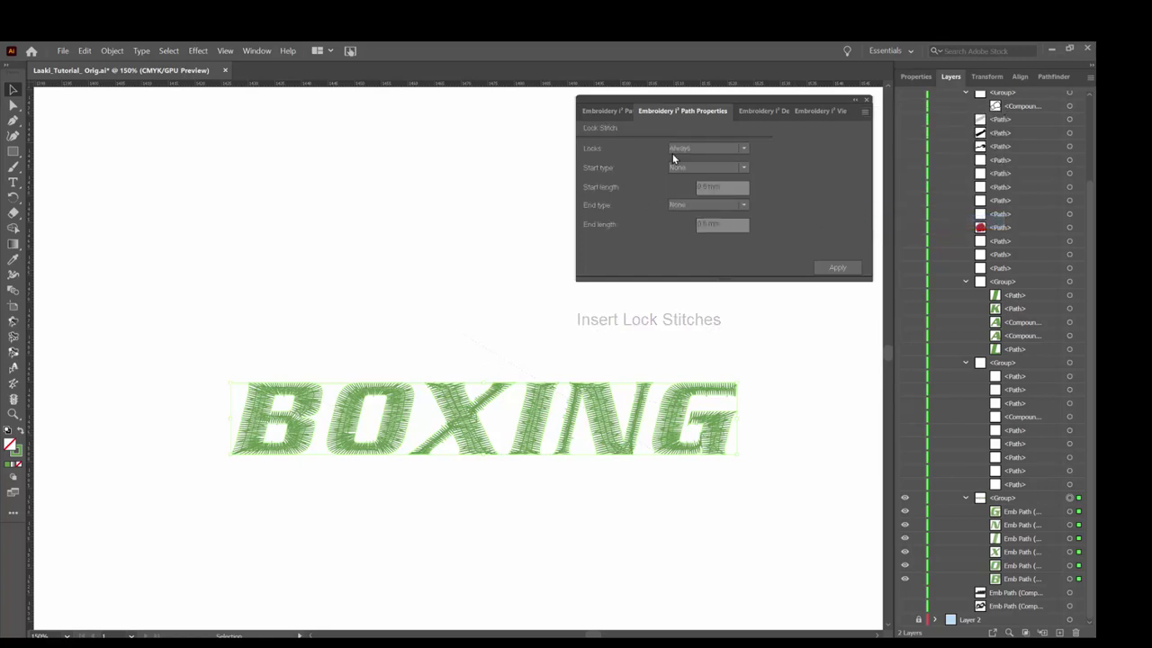
click(745, 167)
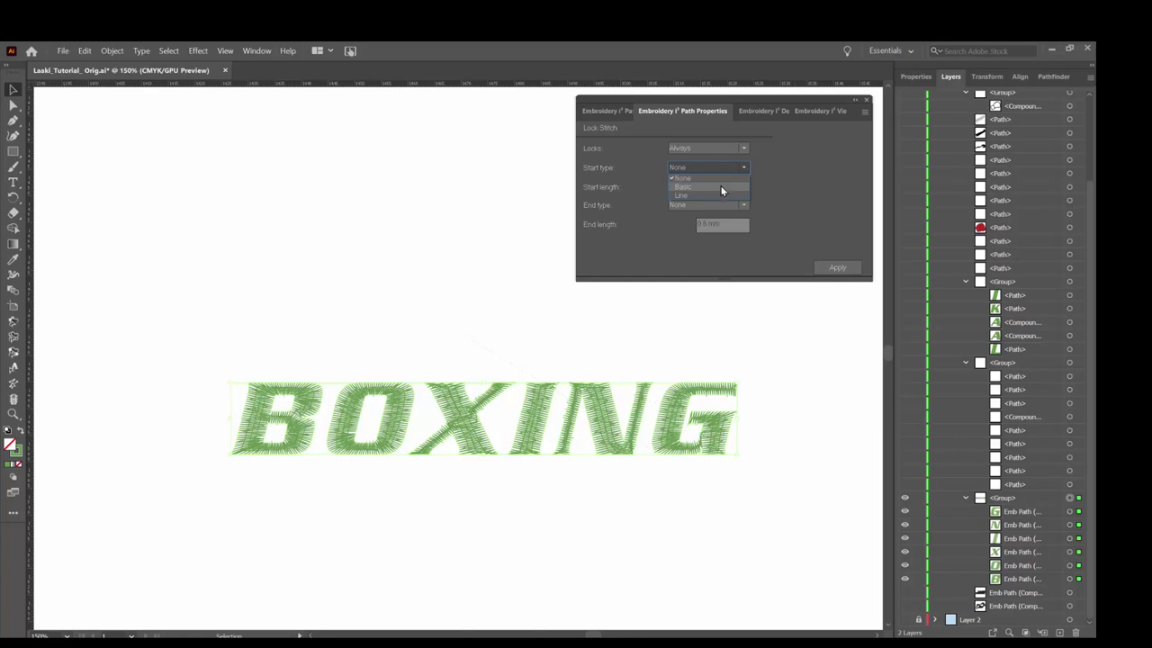
click(721, 185)
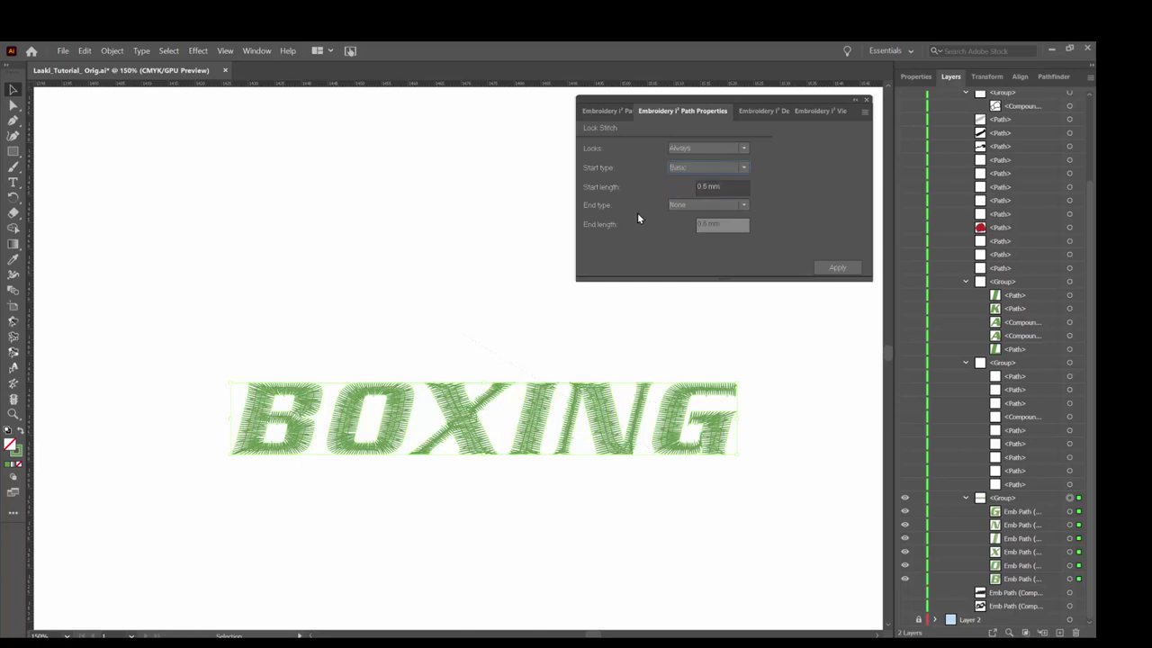
click(743, 205)
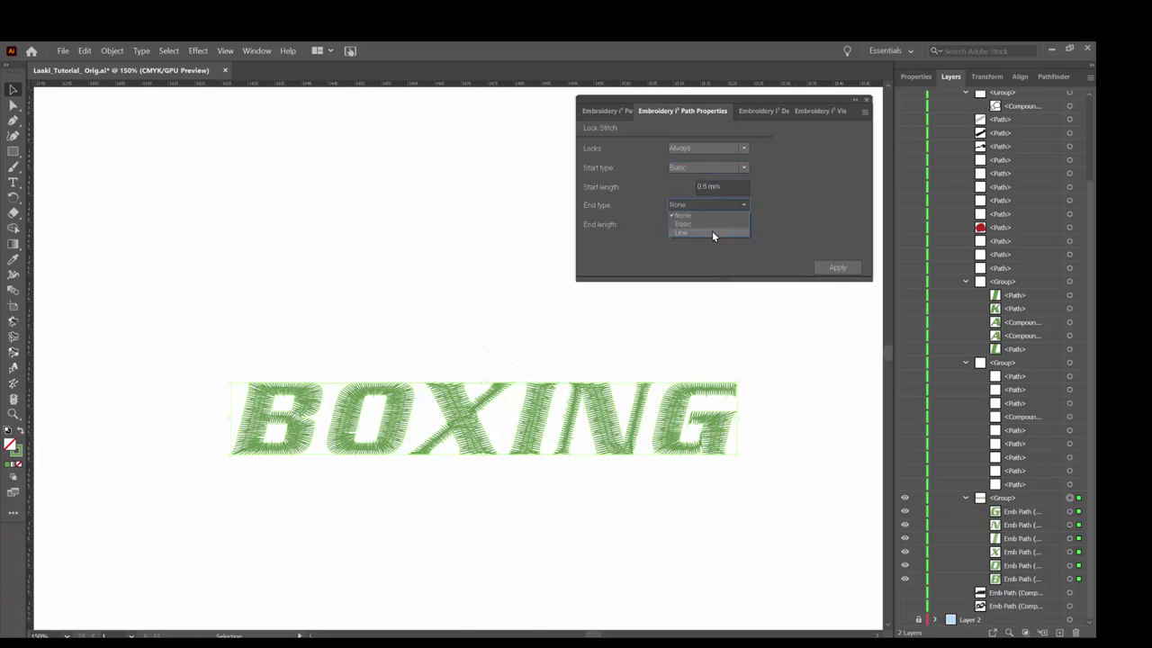
click(712, 232)
click(838, 268)
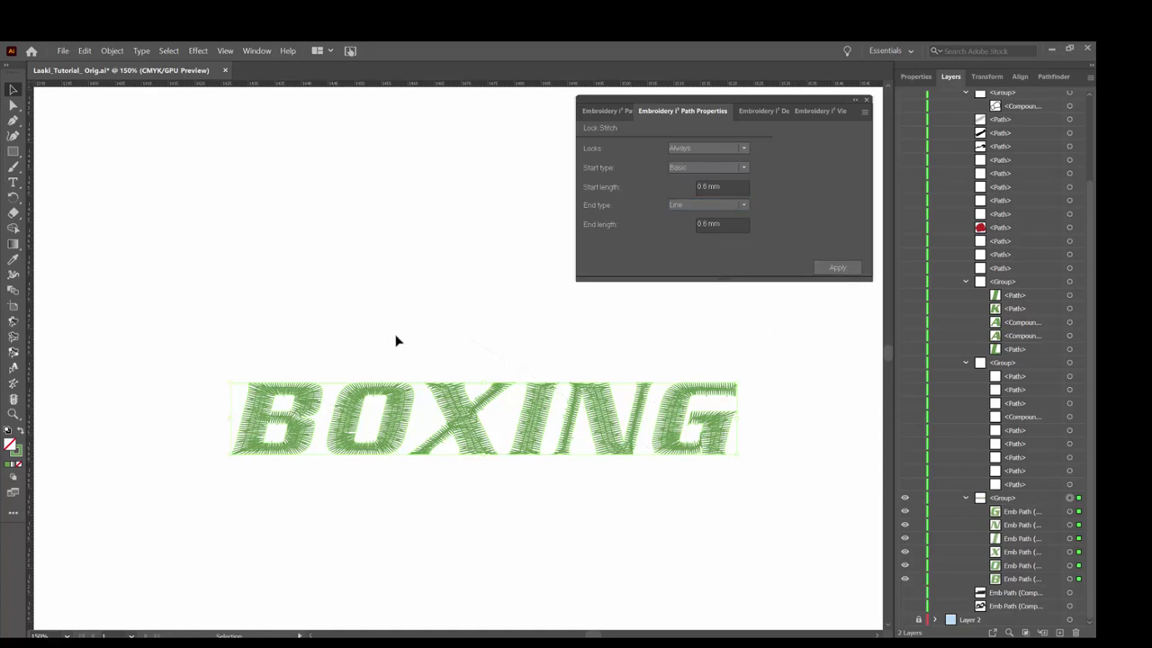
- Select only the letter B and display its beads up close to locate its stop point
key(z)
drag(313, 410, 485, 534)
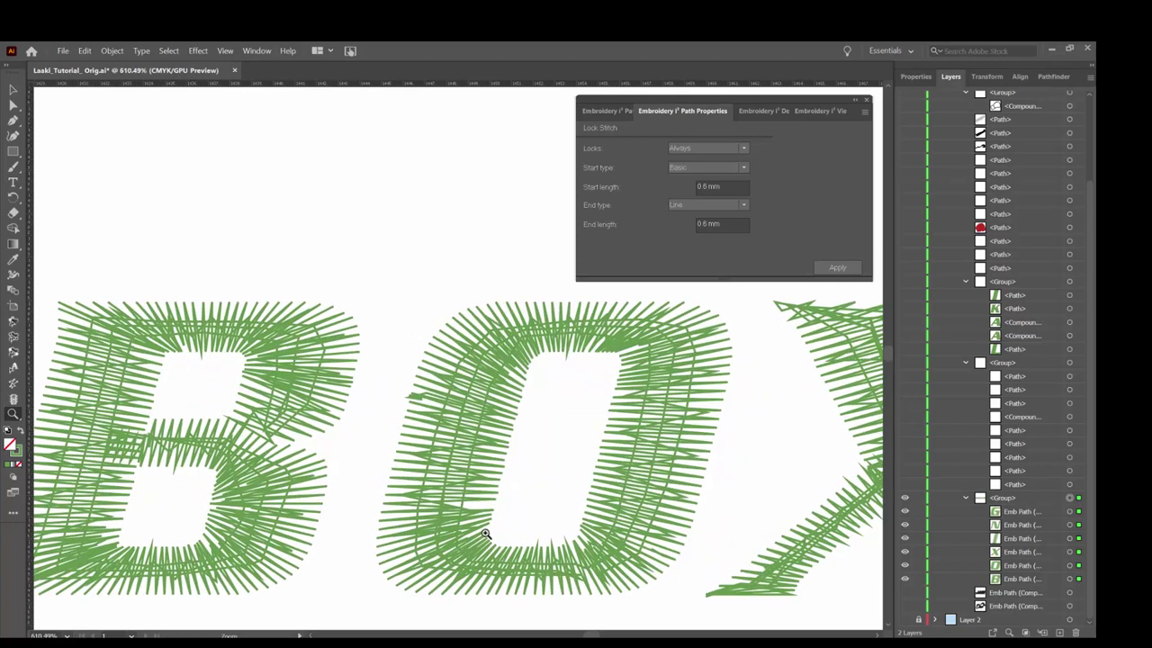
click(13, 91)
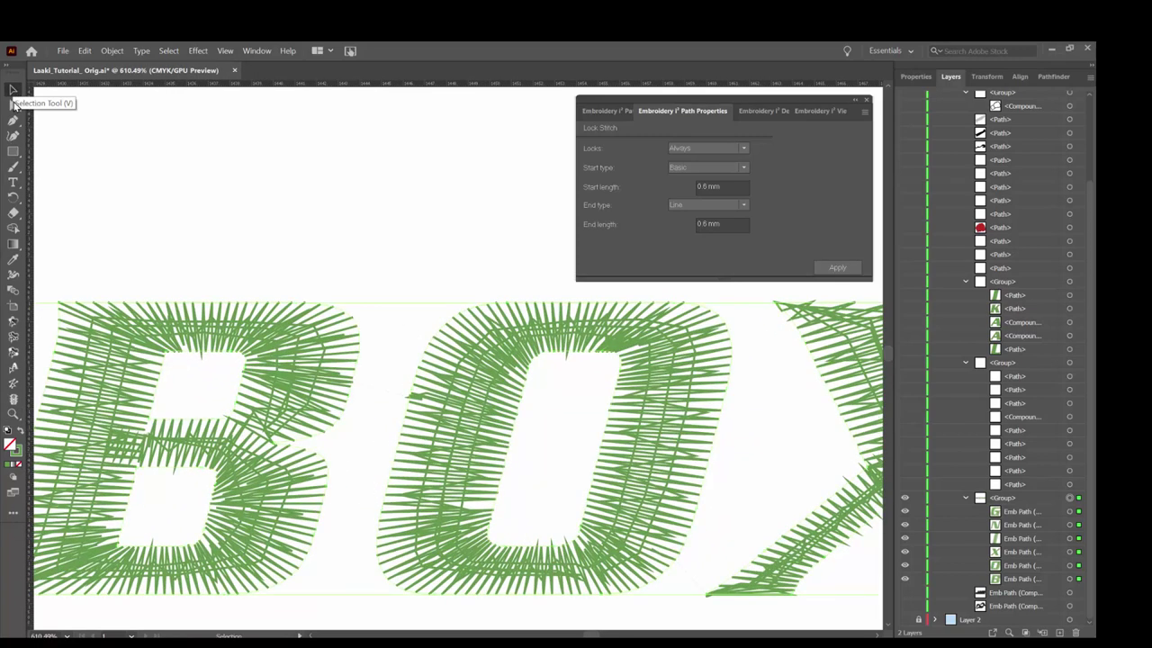
click(1069, 579)
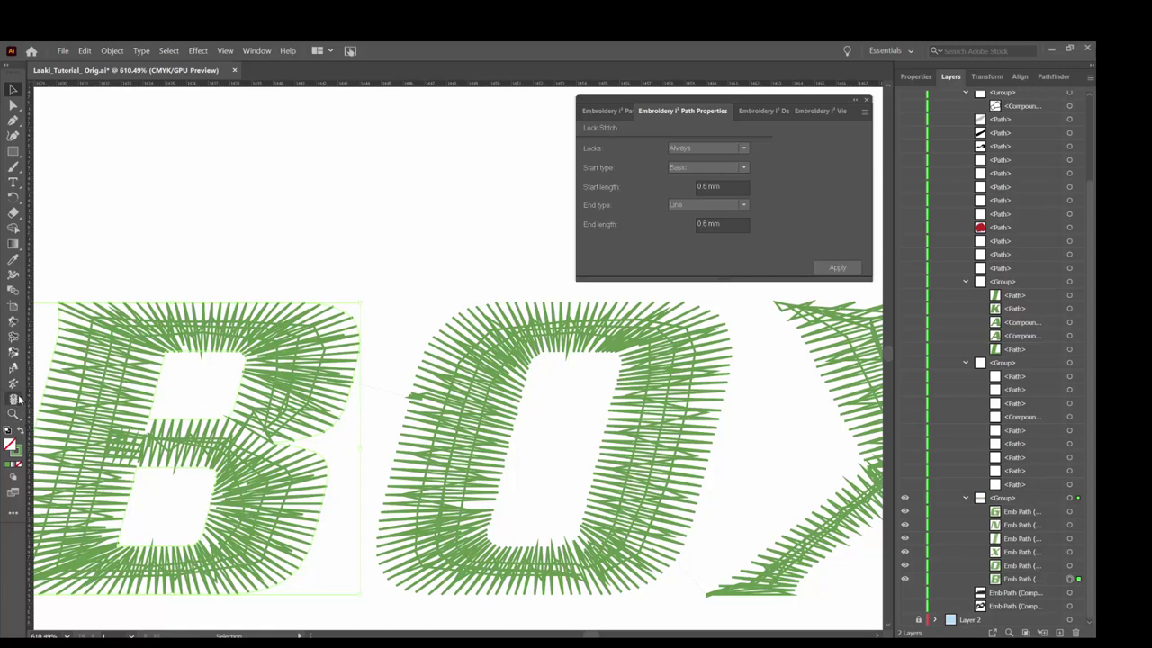
click(13, 322)
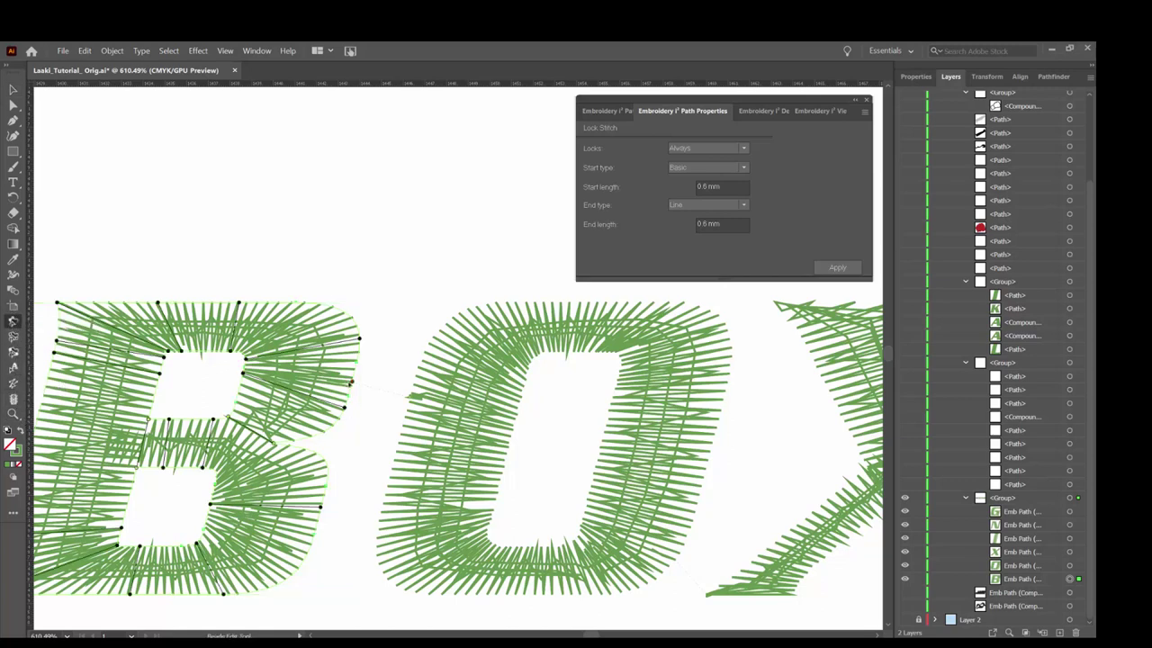
drag(285, 486, 394, 429)
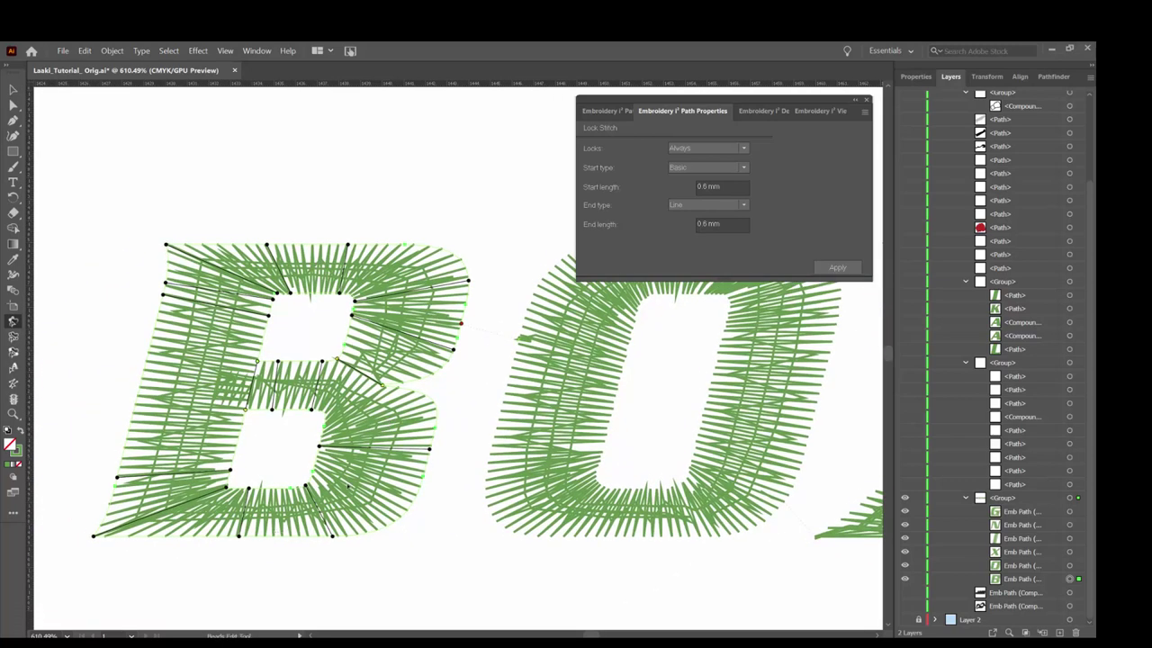
- Step stitch by stitch from the B's right edge to the start of the O, checking the lock stitches and trim
click(14, 383)
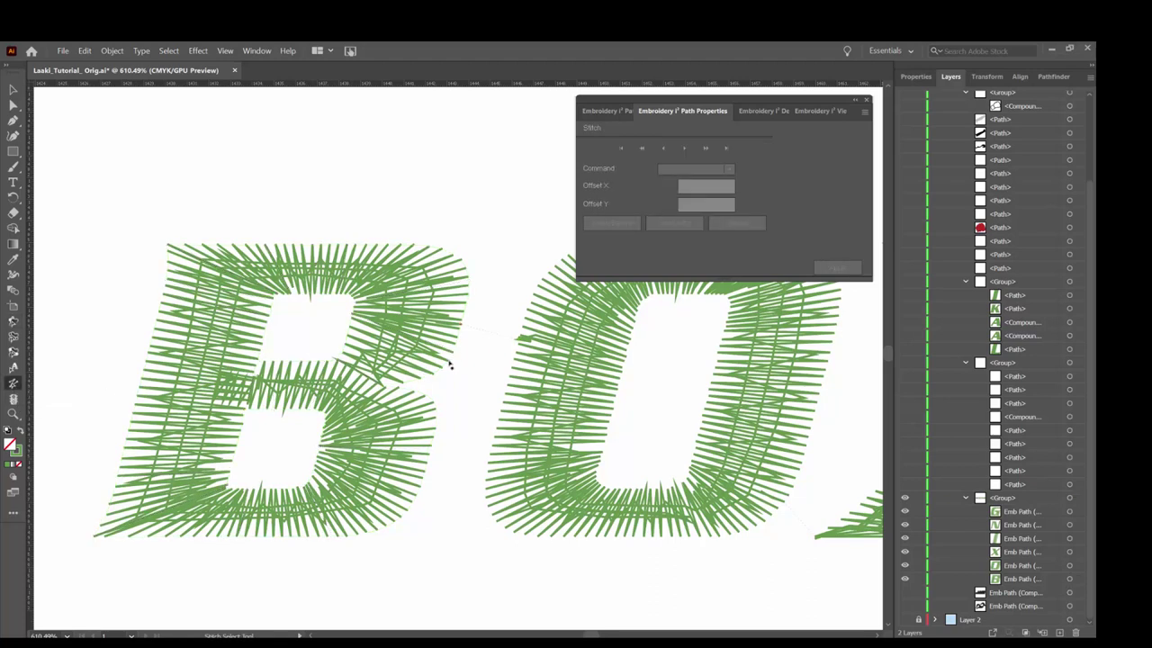
click(450, 364)
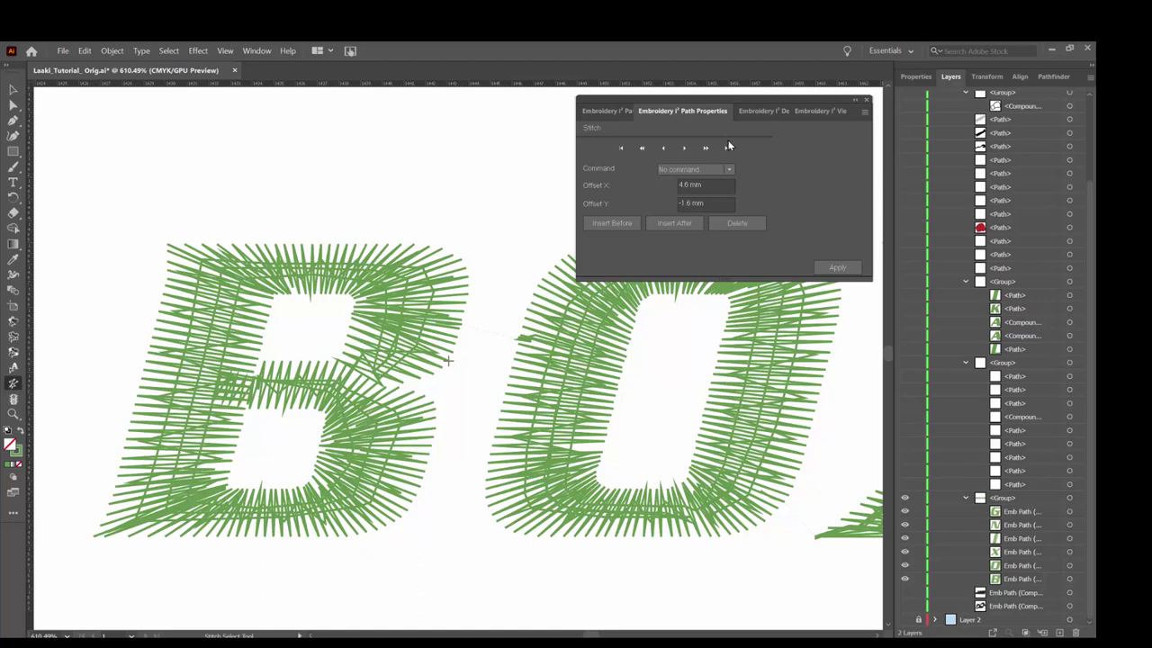
click(685, 149)
click(685, 149)
click(685, 149)
click(685, 148)
click(685, 148)
click(686, 148)
click(686, 149)
click(686, 149)
click(686, 148)
click(688, 147)
click(690, 148)
click(689, 147)
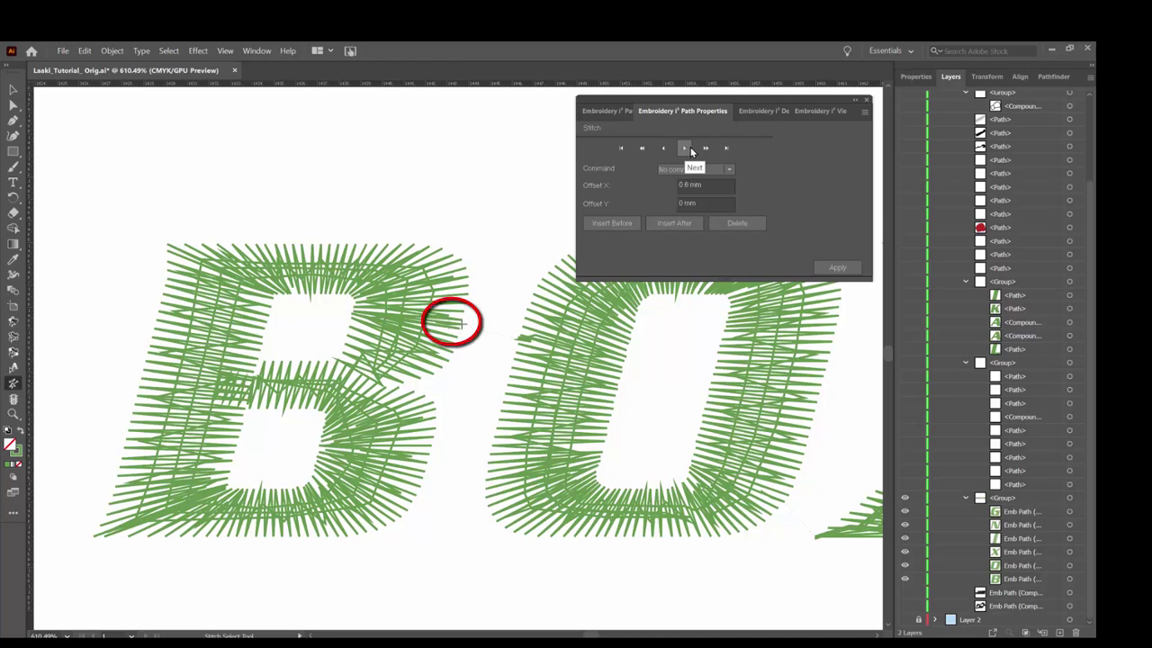
click(690, 148)
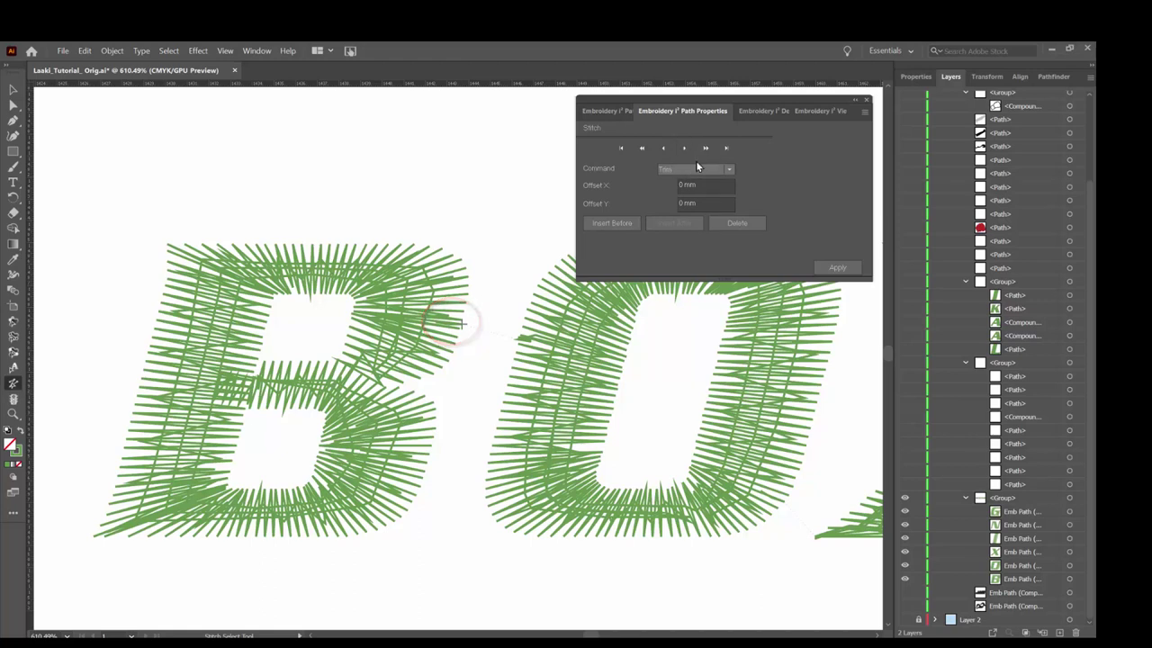
click(690, 147)
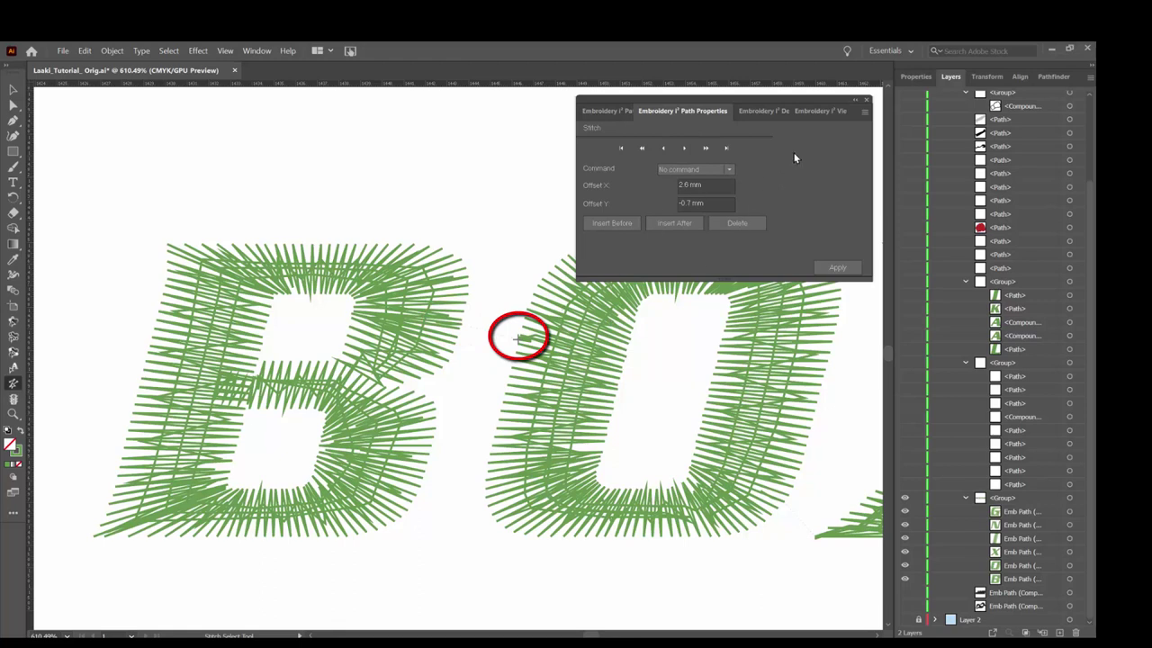
- Check the O's start point with its beads, and step through its first stitches to examine the starting lock
click(13, 321)
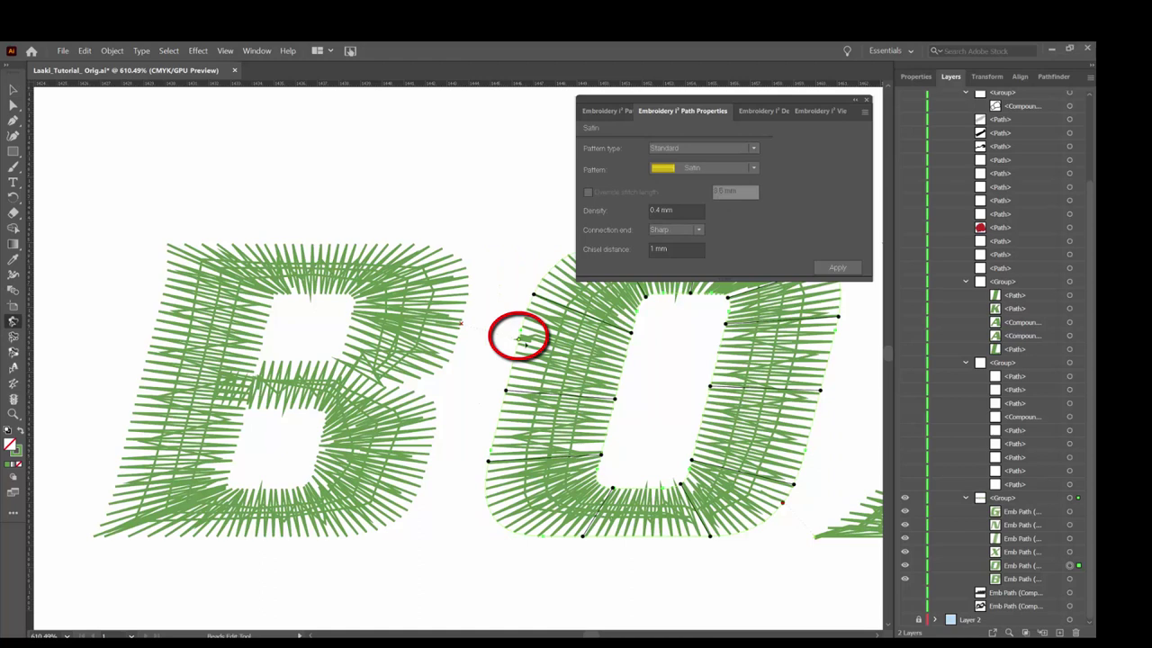
click(14, 383)
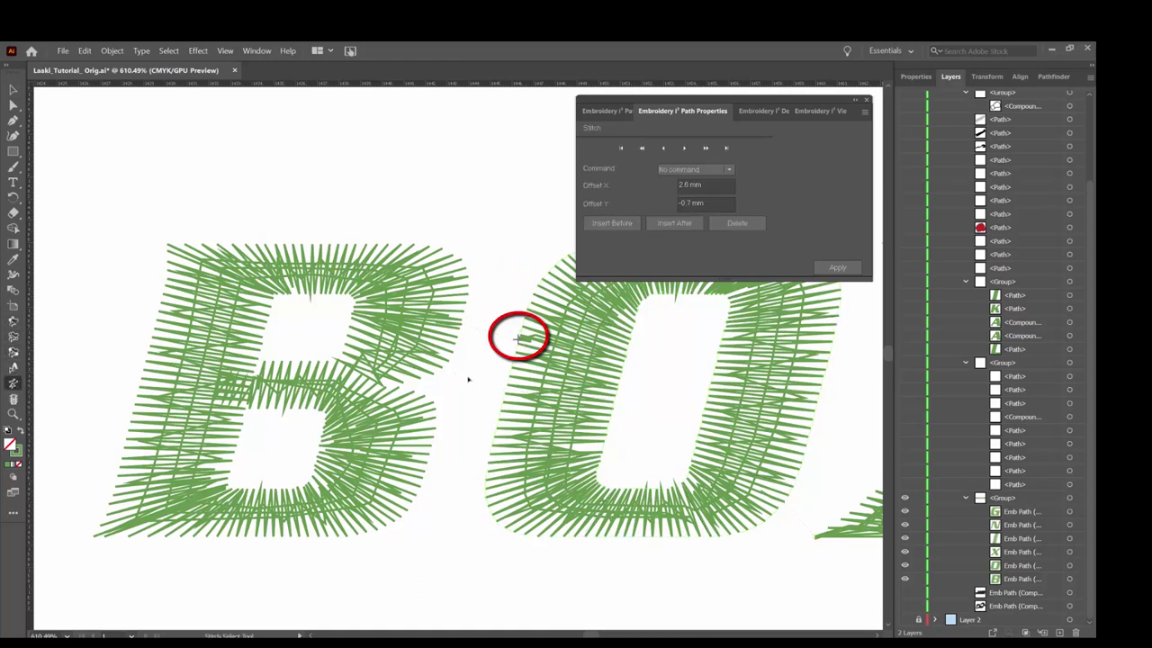
click(686, 150)
click(685, 150)
click(686, 149)
click(686, 150)
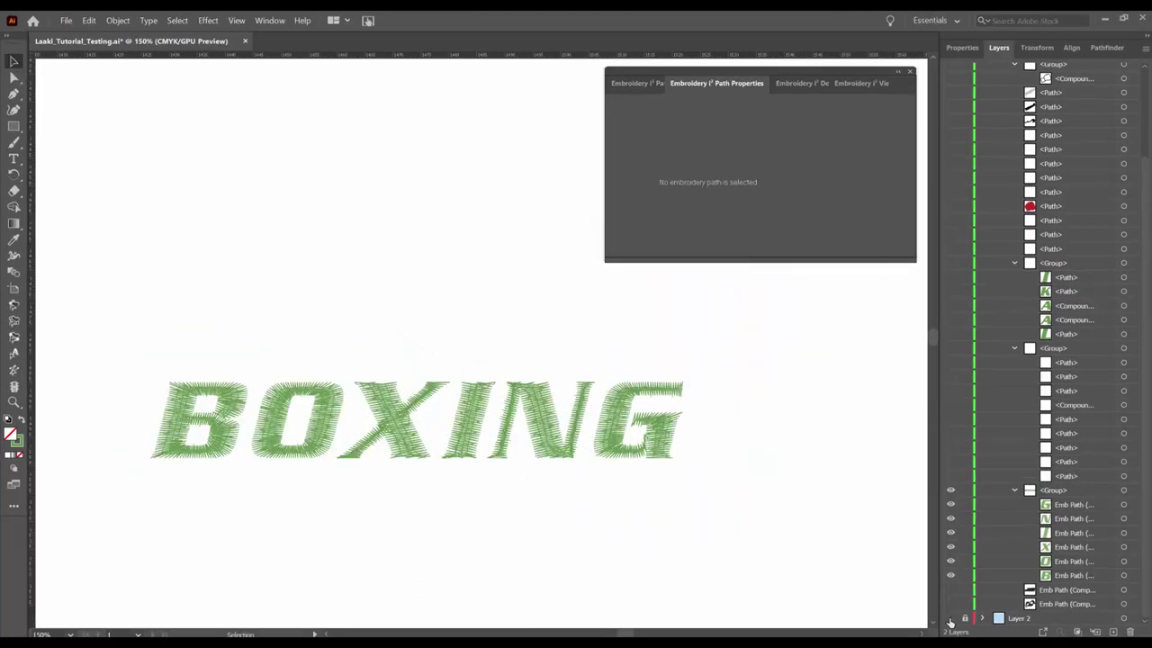
- Show the Layer 2 background, hide the green BOXING embroidery group, and show the white BOXING outline group with all its paths
click(950, 619)
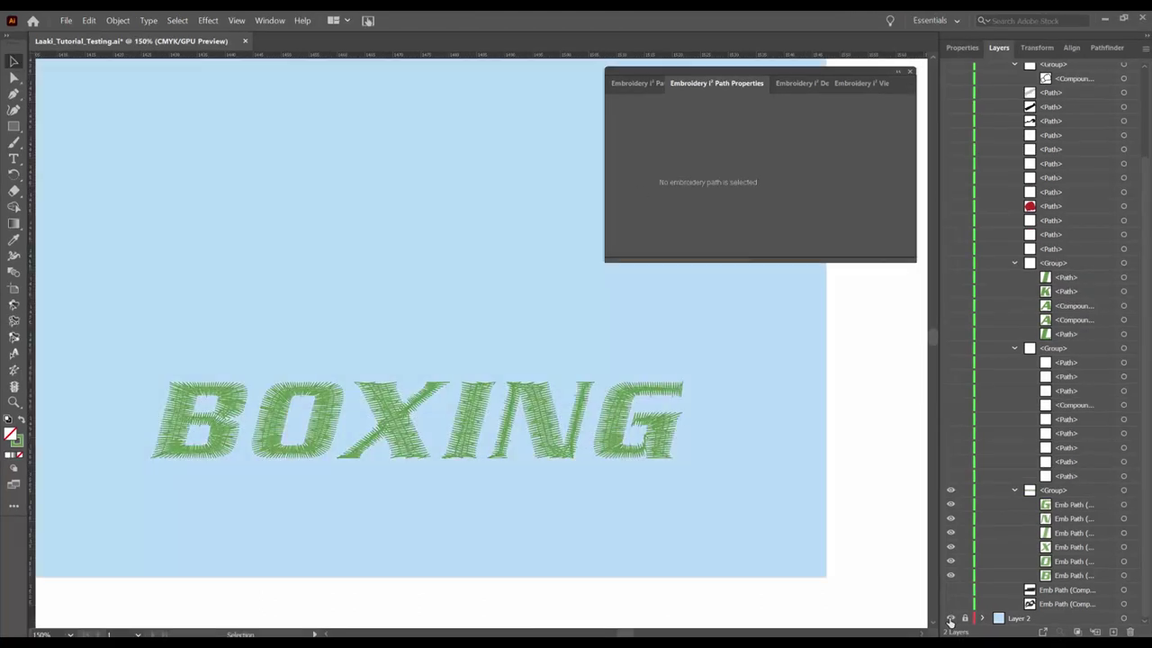
drag(951, 578, 950, 494)
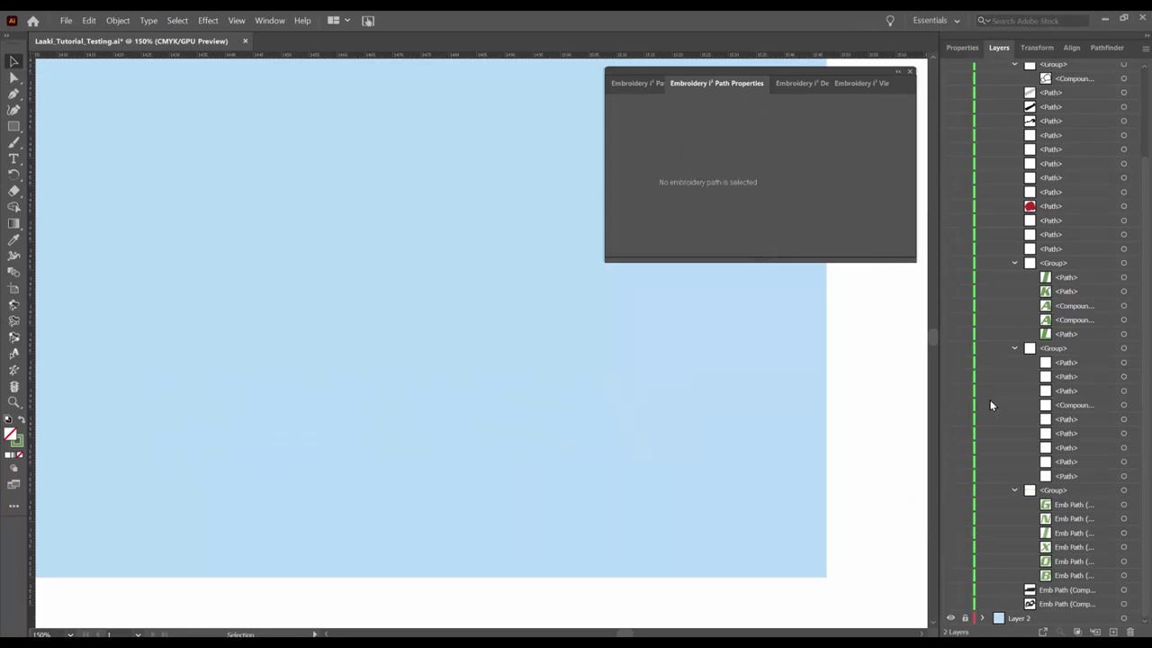
click(951, 348)
drag(950, 477, 950, 363)
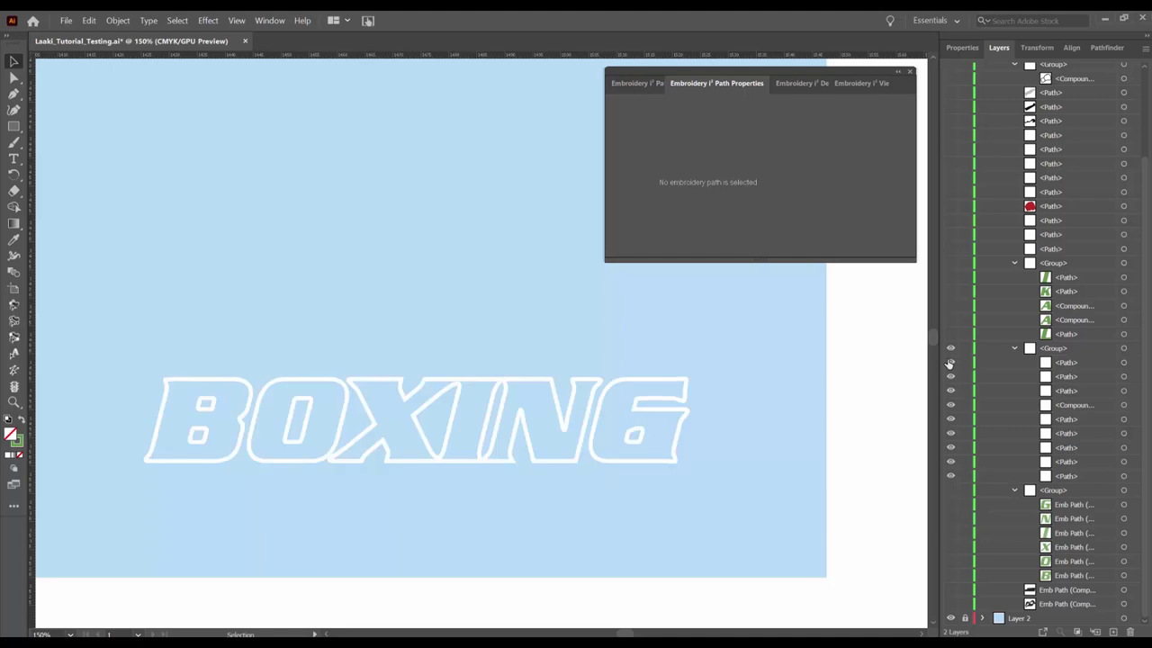
- Hide and reshow the individual white outline paths to examine which letter parts they form
drag(951, 367, 953, 472)
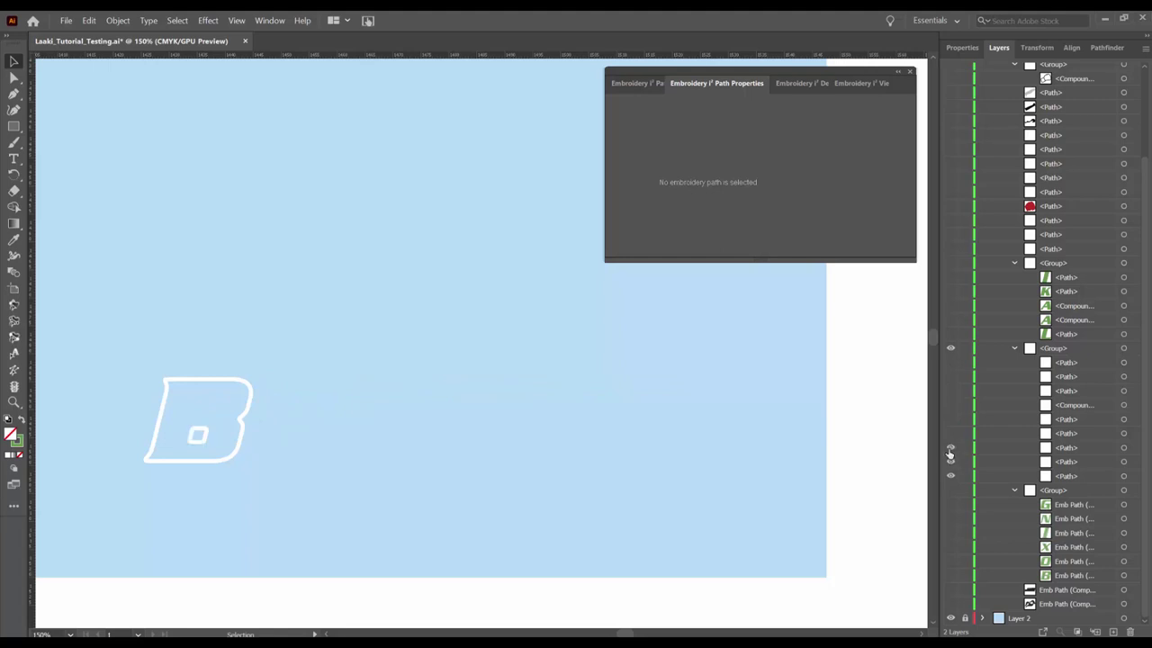
click(951, 434)
drag(951, 436, 951, 362)
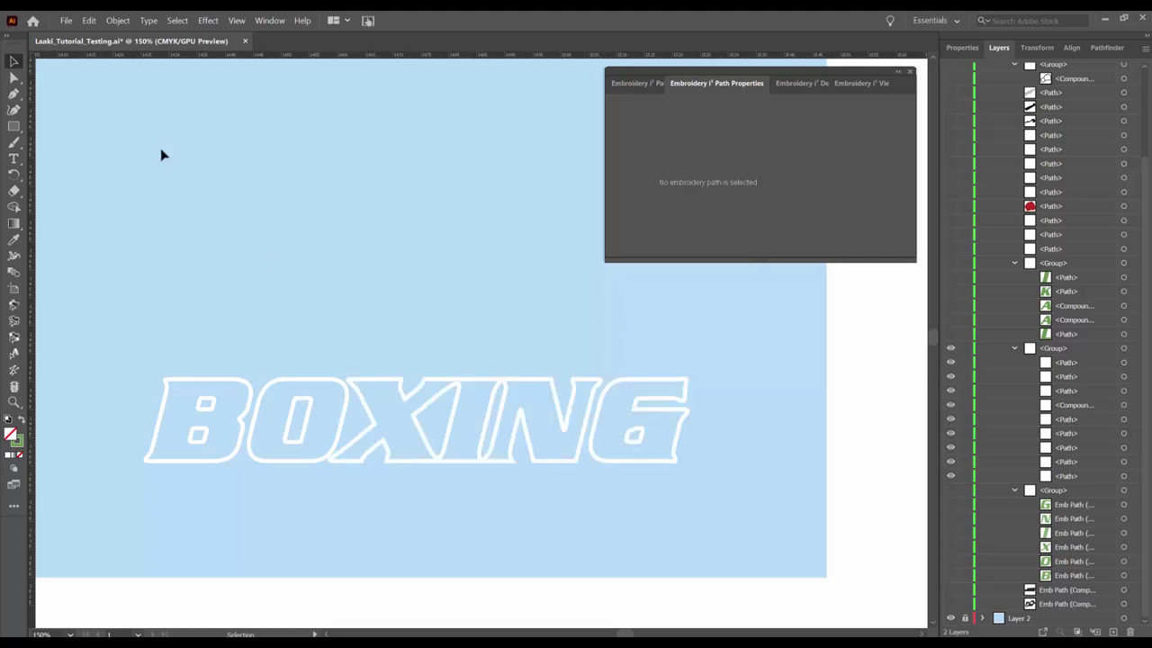
- Convert the whole white BOXING outline group to Steil embroidery and open its path properties
click(1123, 349)
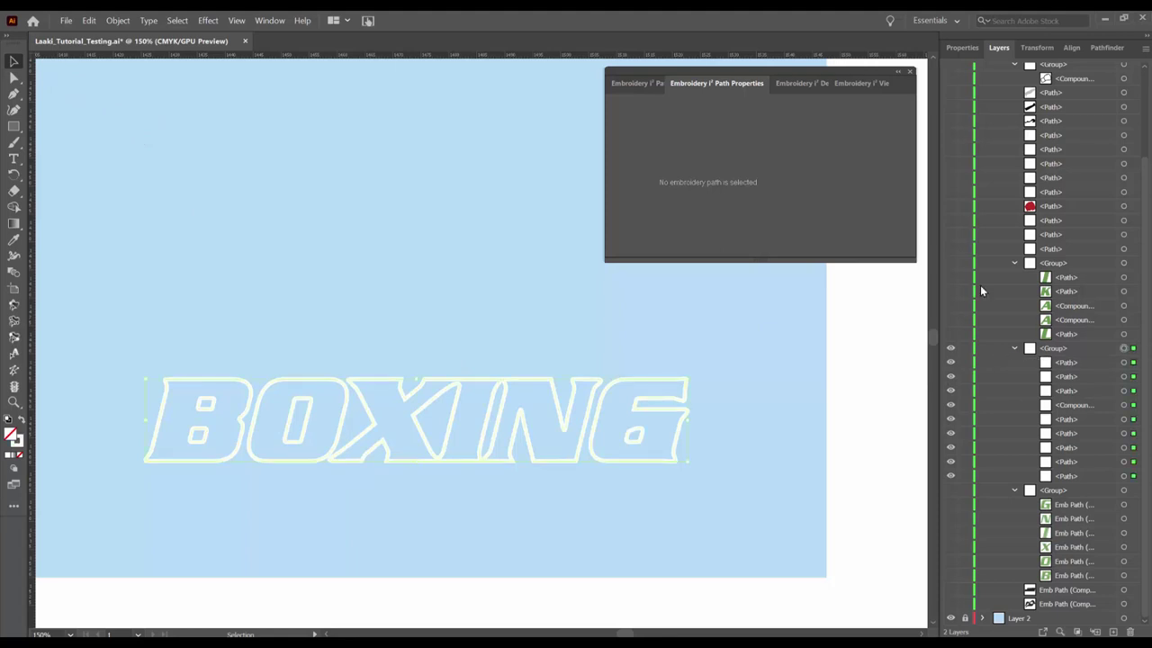
click(641, 82)
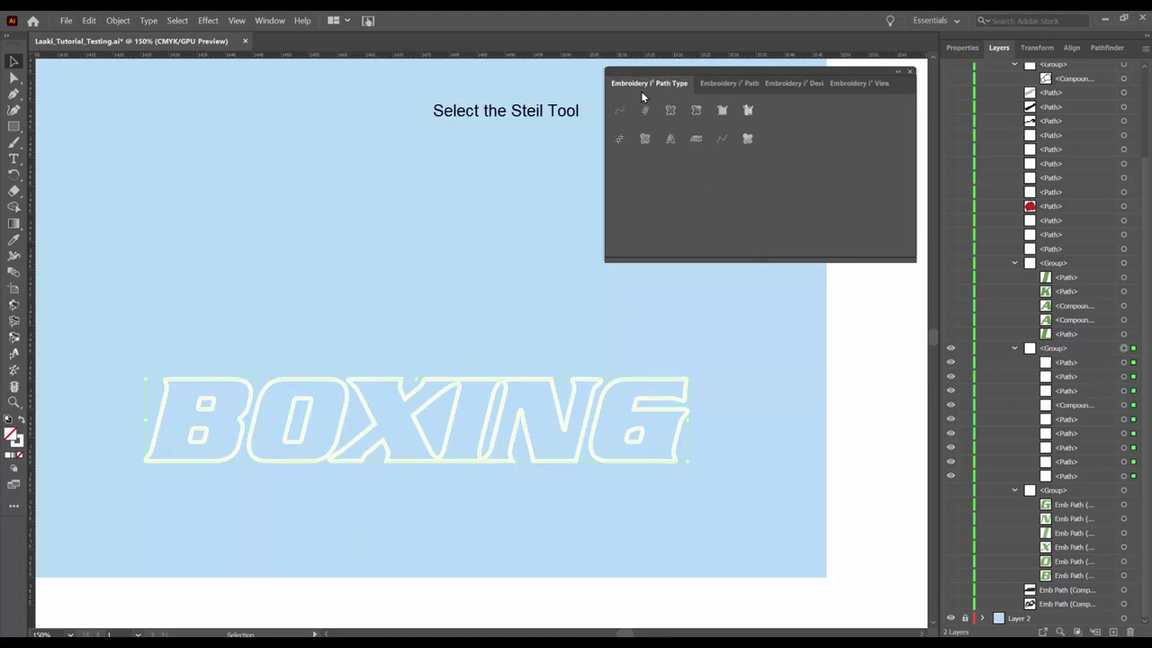
click(644, 111)
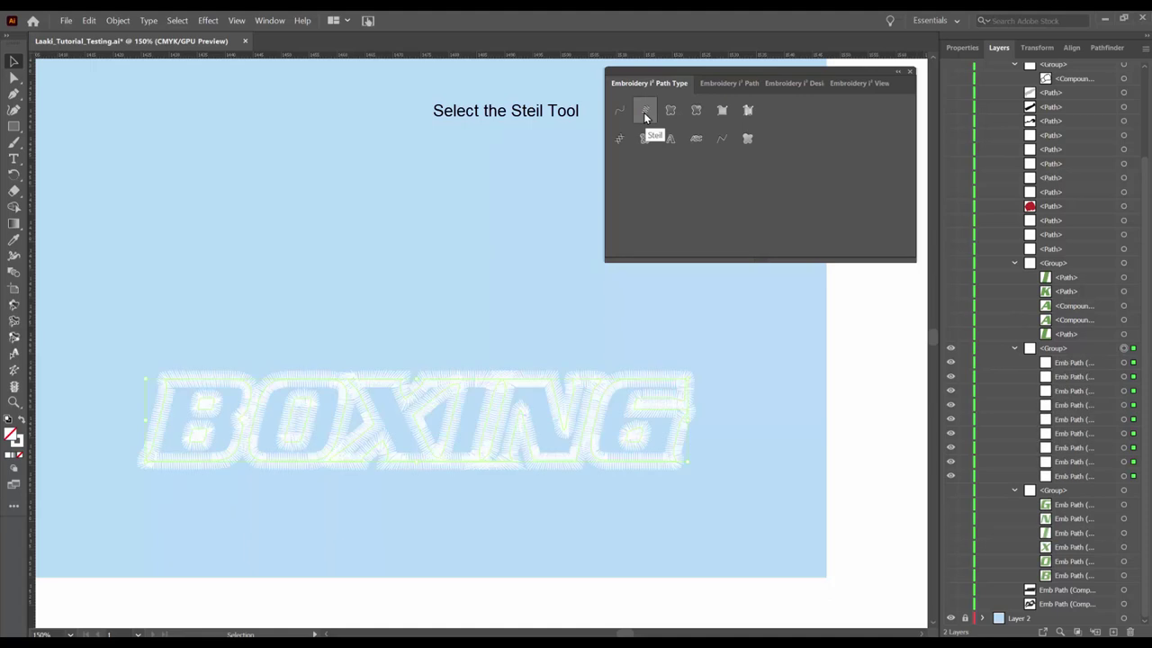
click(725, 82)
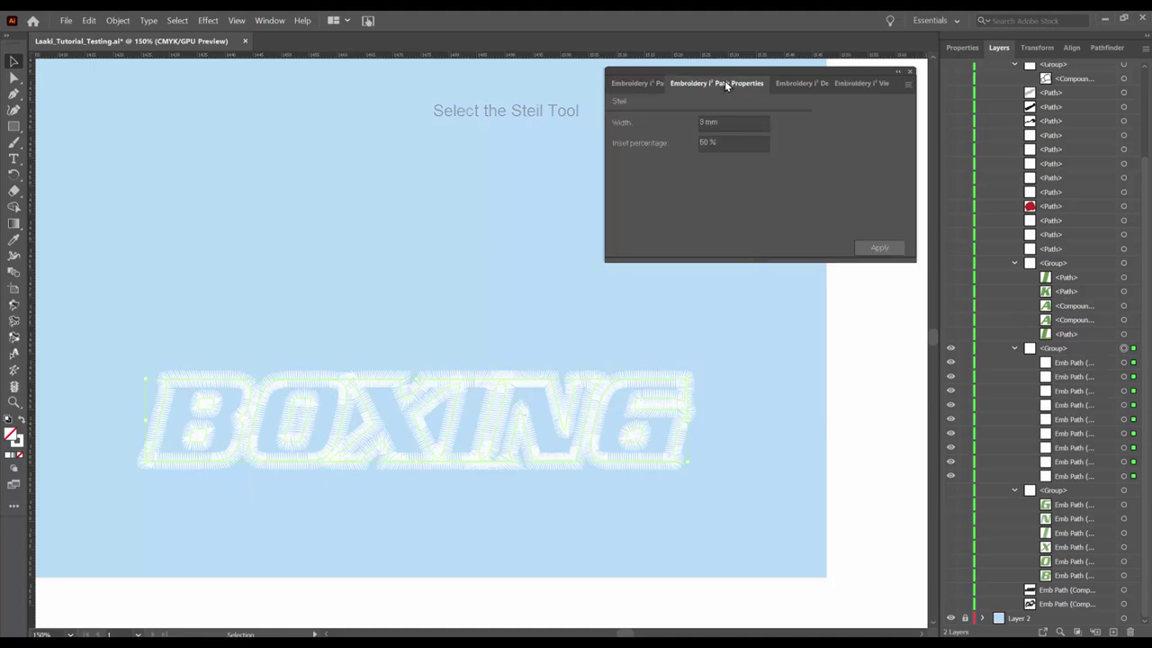
- Set the Steil width of the whole white BOXING outline group to 1.3 mm and deselect it
click(725, 124)
text(1.3)
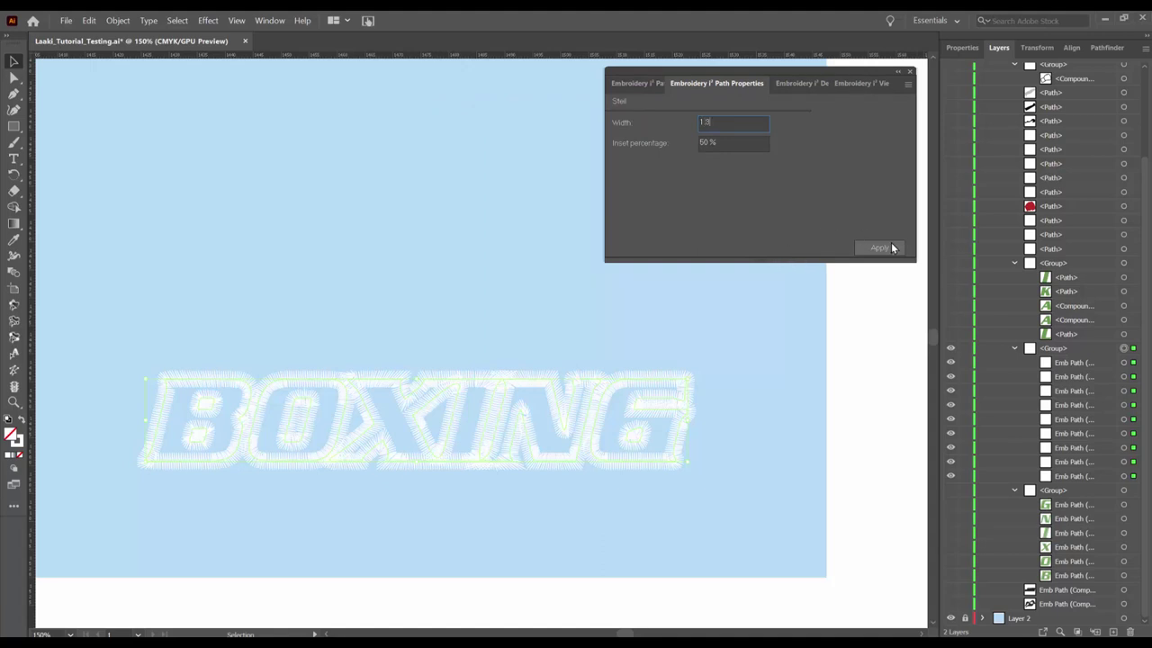
click(886, 247)
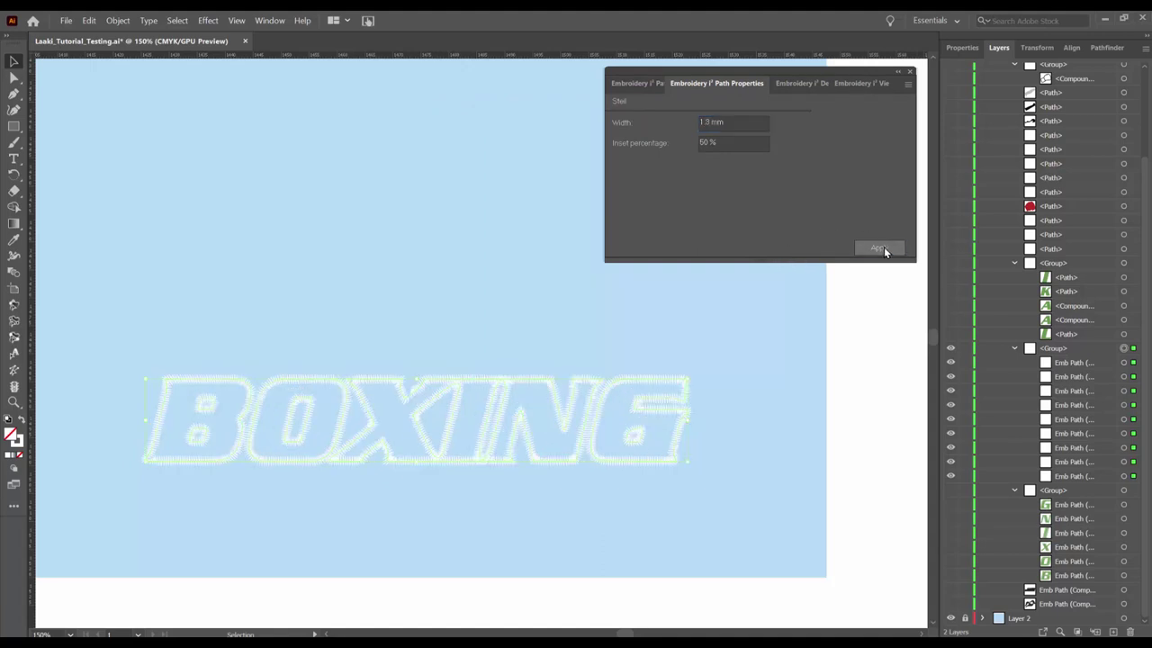
click(779, 360)
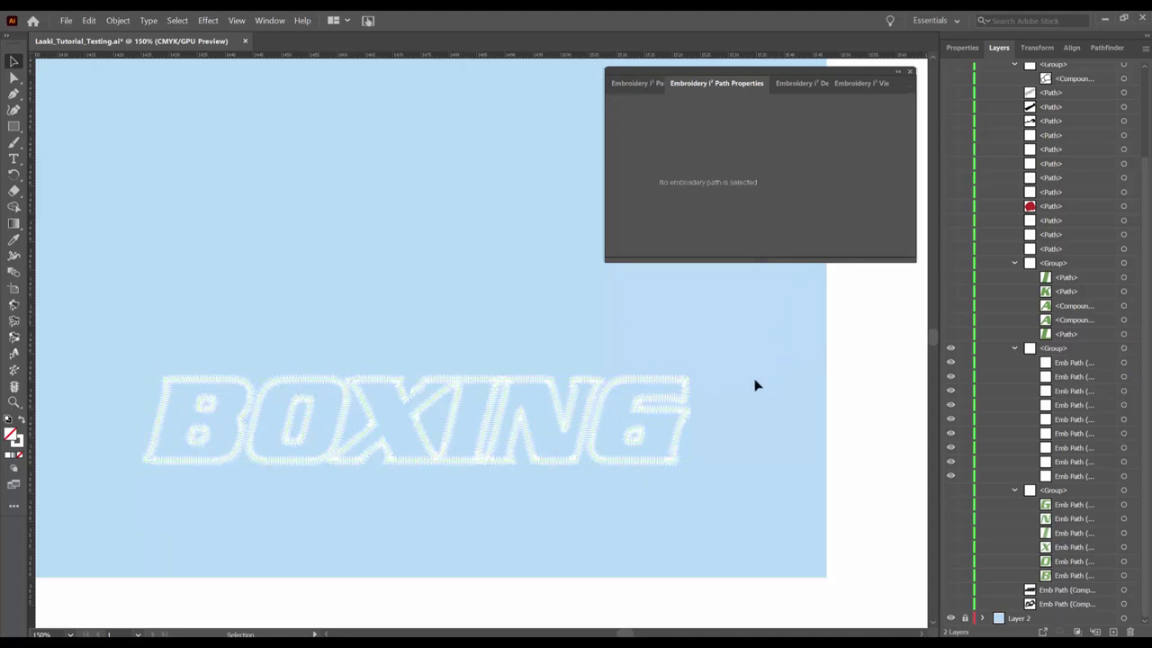
- Select both inner outlines of the letter B and set their Steil width to 1.2 mm
click(1123, 462)
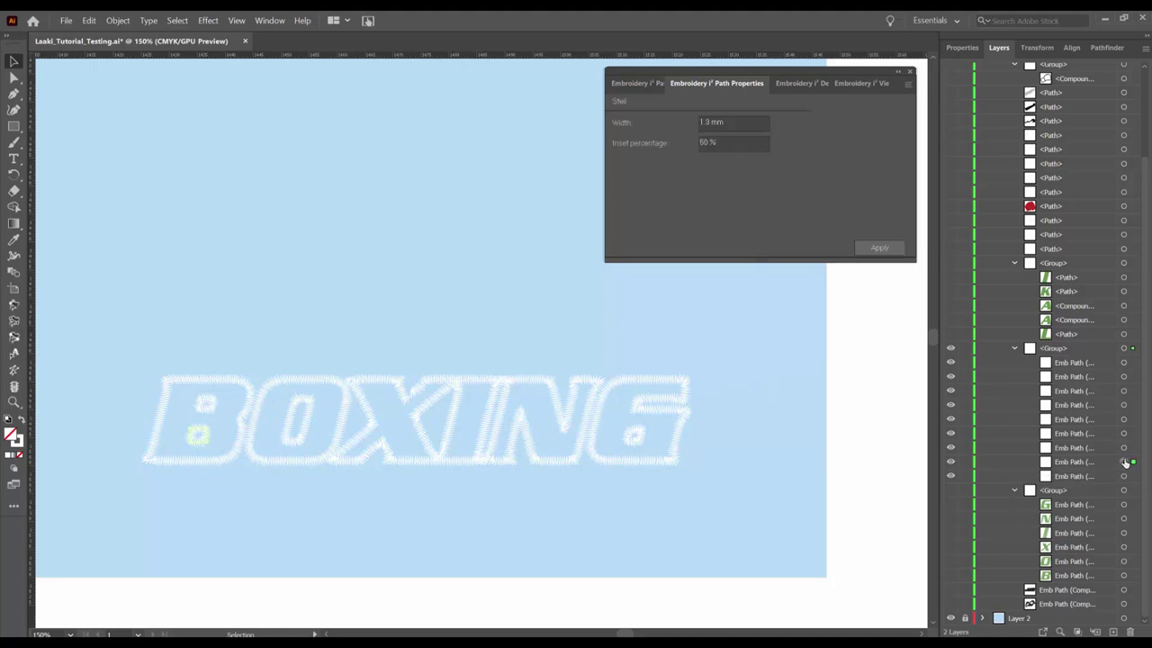
click(1124, 447)
key(z)
drag(210, 403, 342, 514)
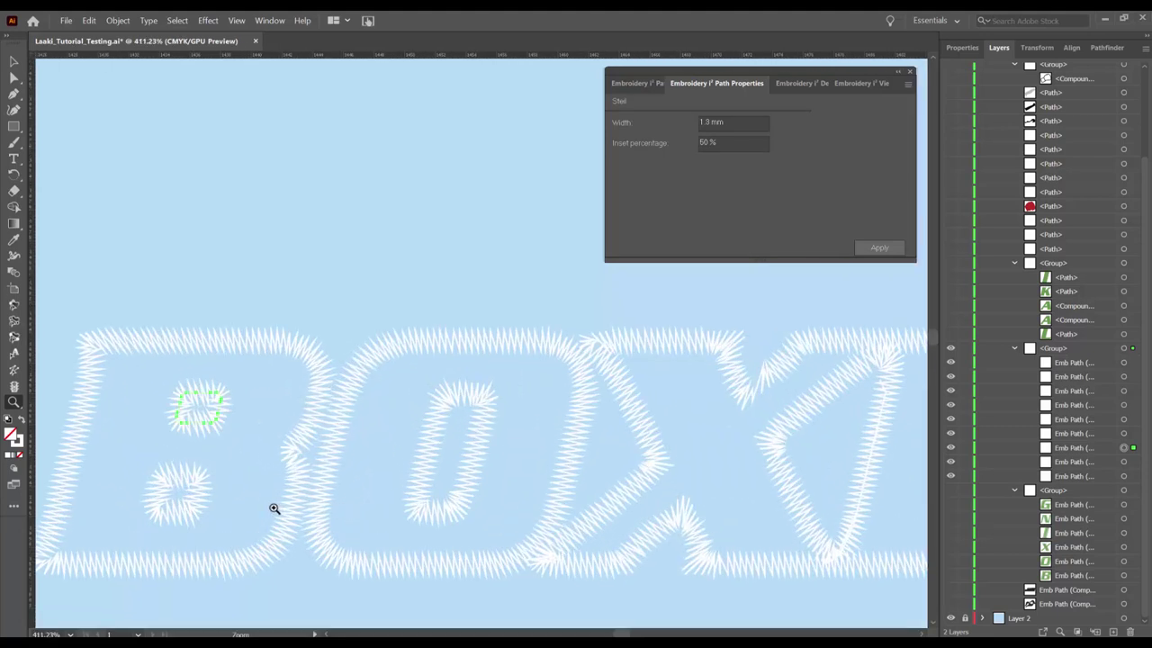
shift+click(1123, 461)
click(709, 122)
text(2)
click(886, 246)
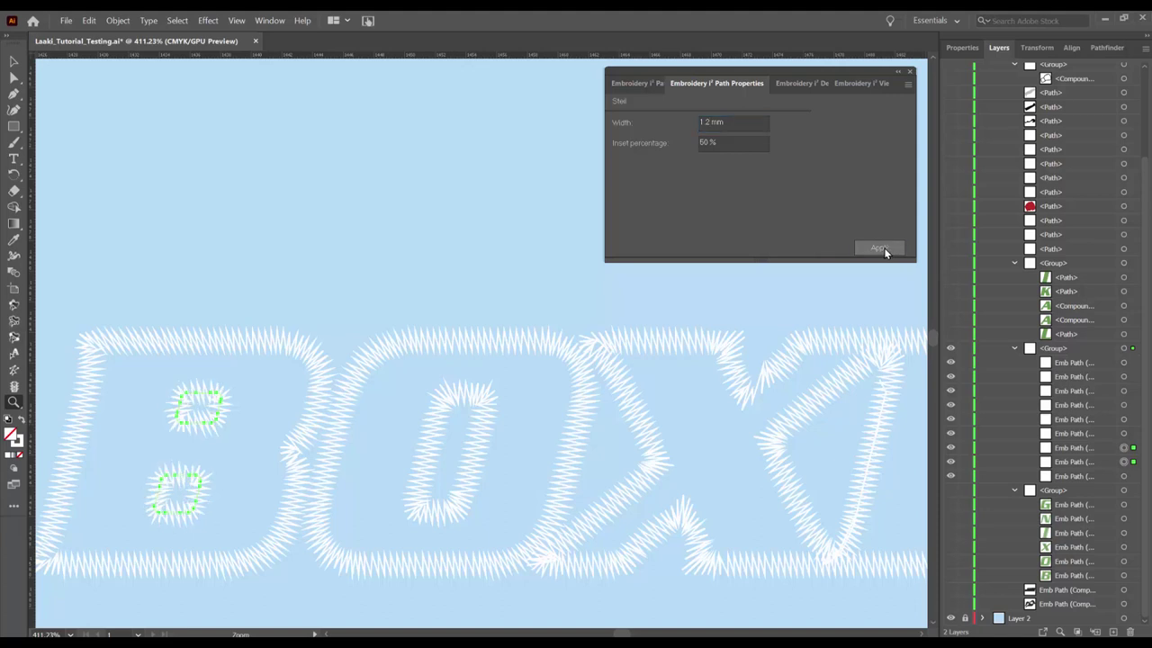
- Lower the inset percentage of the B's two inner outlines, trying 35 % and settling on 33 %
drag(714, 143, 687, 144)
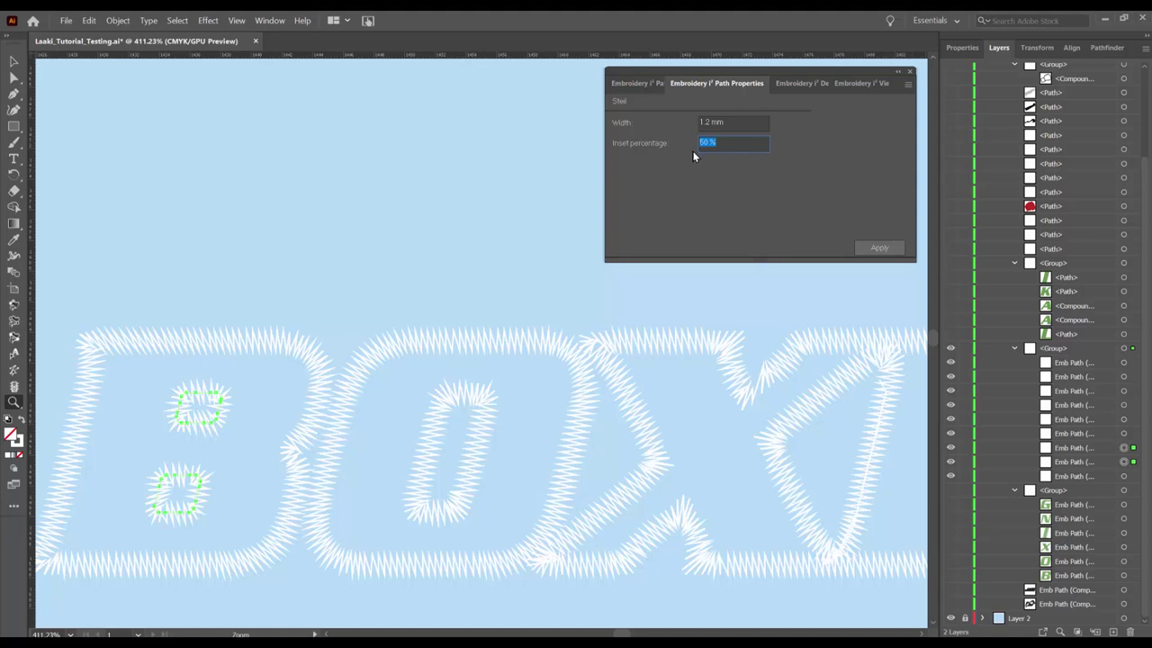
text(35)
click(878, 248)
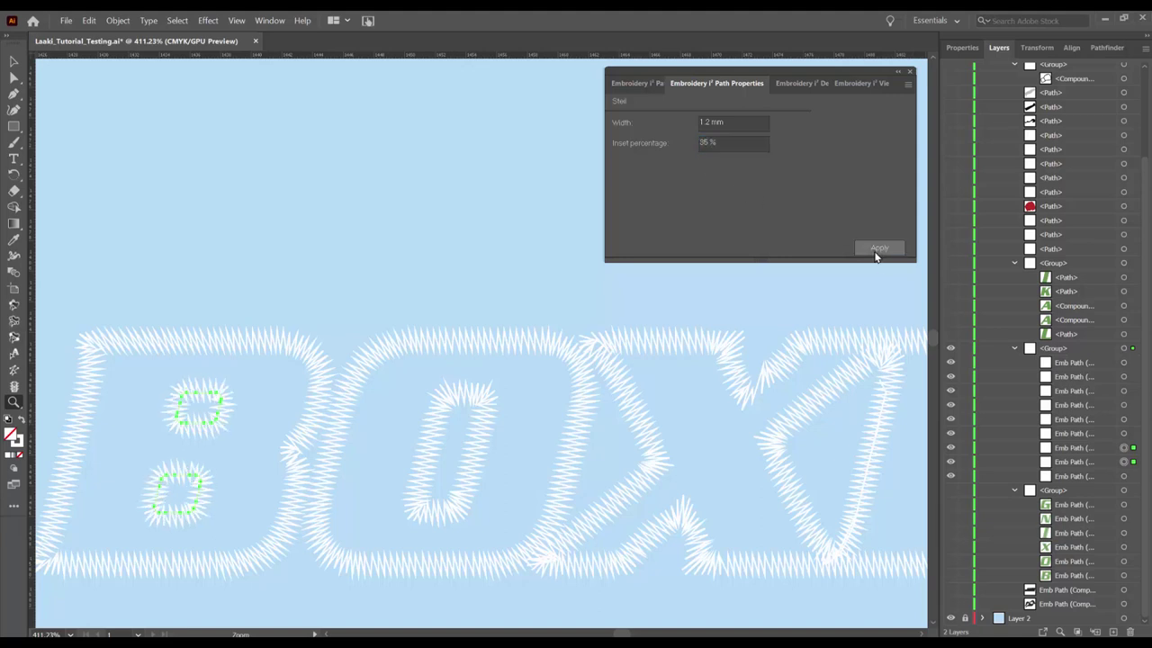
click(711, 142)
text(33)
click(878, 250)
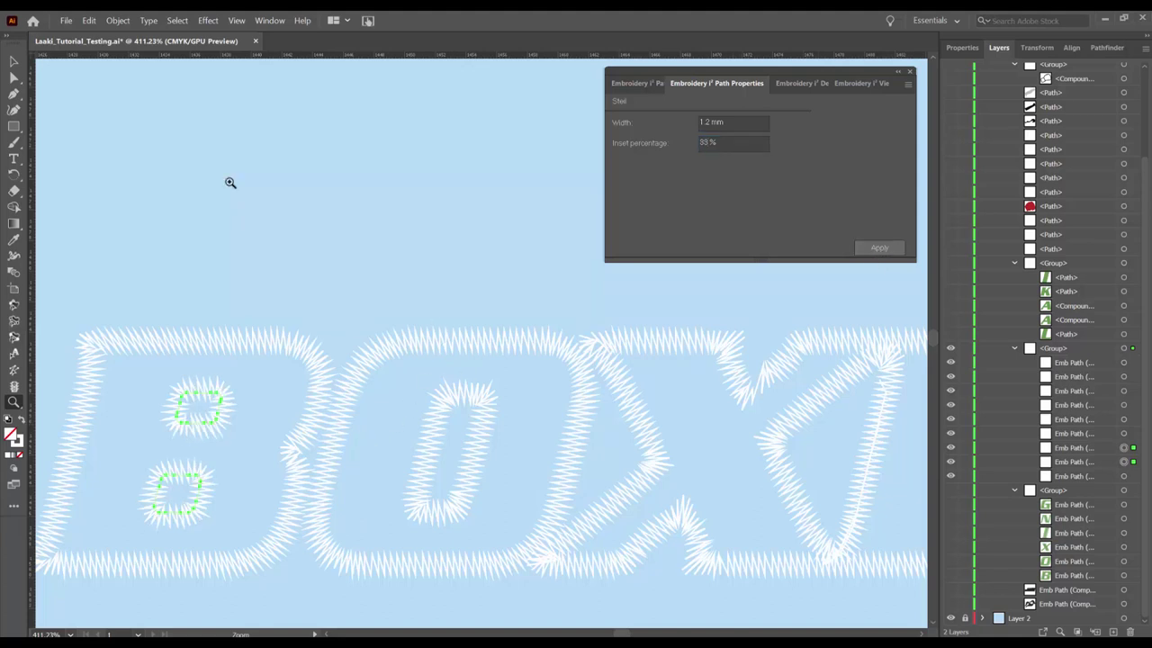
- Directly select the white outline path around the X and I and slightly round its corners
click(12, 62)
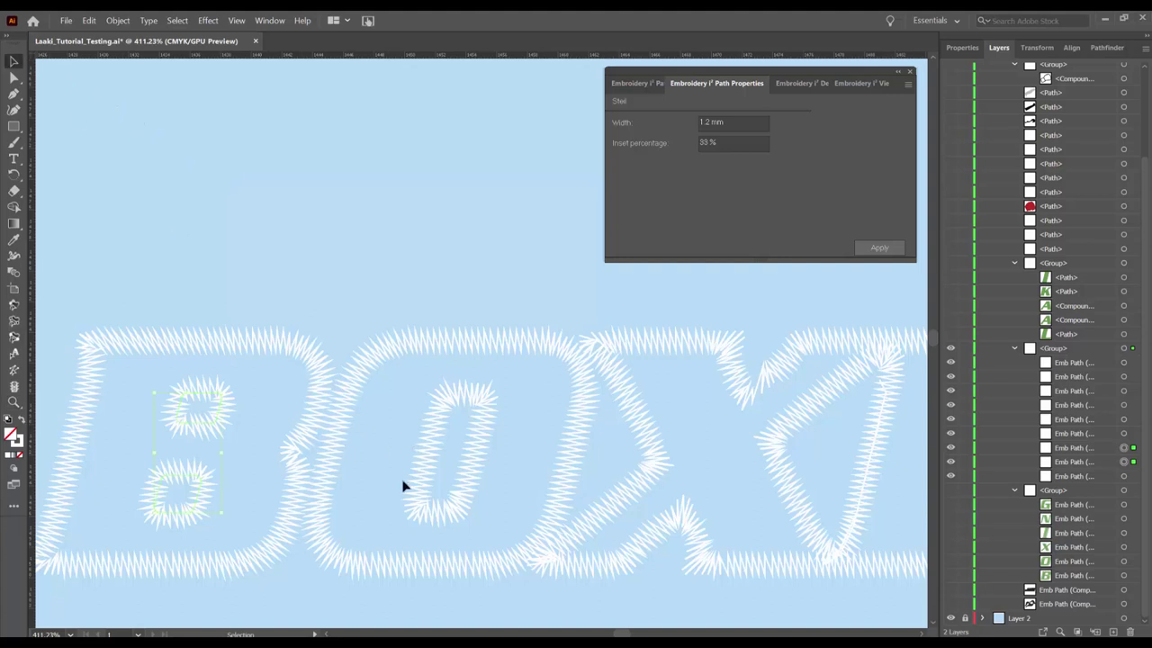
drag(460, 454, 388, 414)
drag(471, 453, 359, 485)
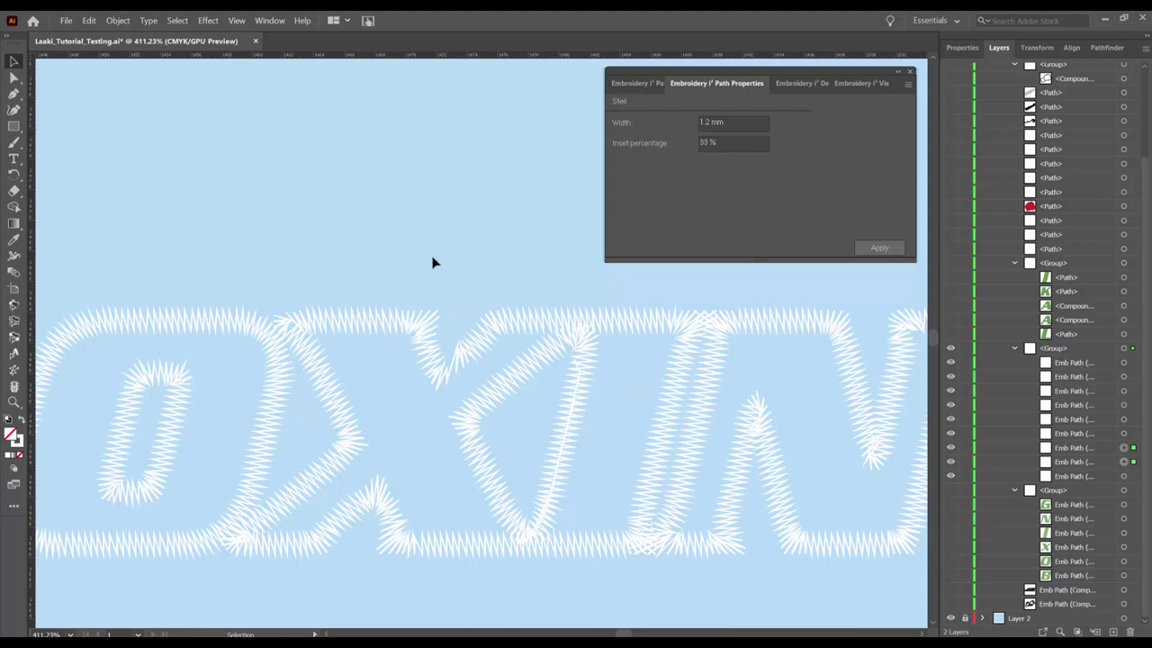
key(a)
click(467, 393)
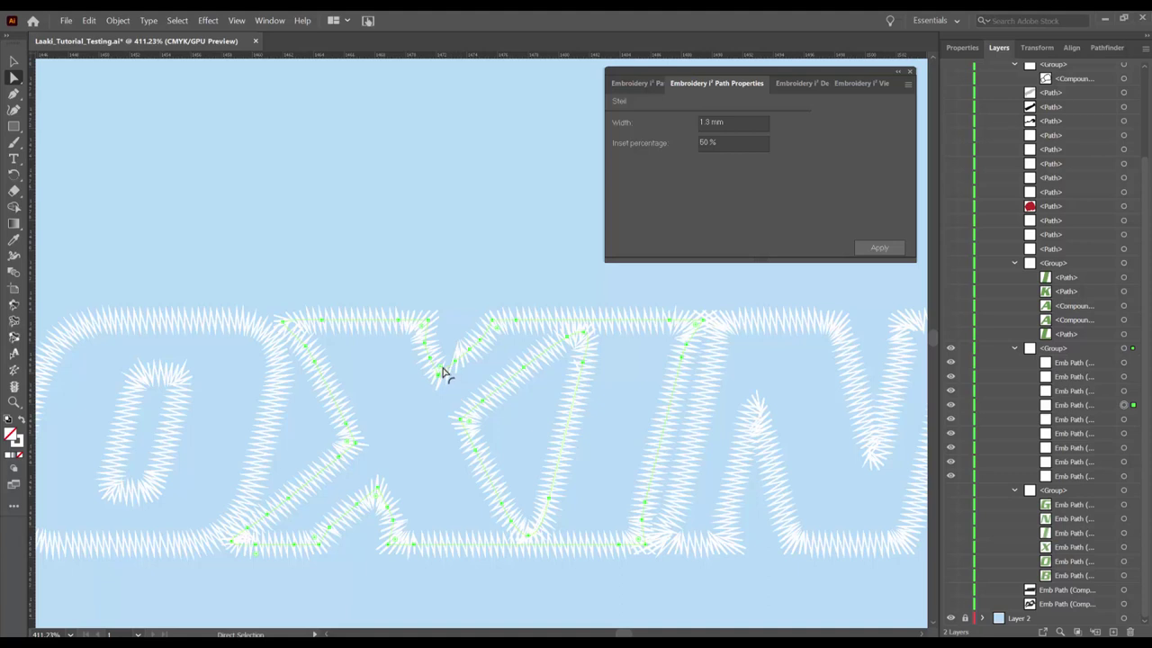
click(441, 375)
click(442, 376)
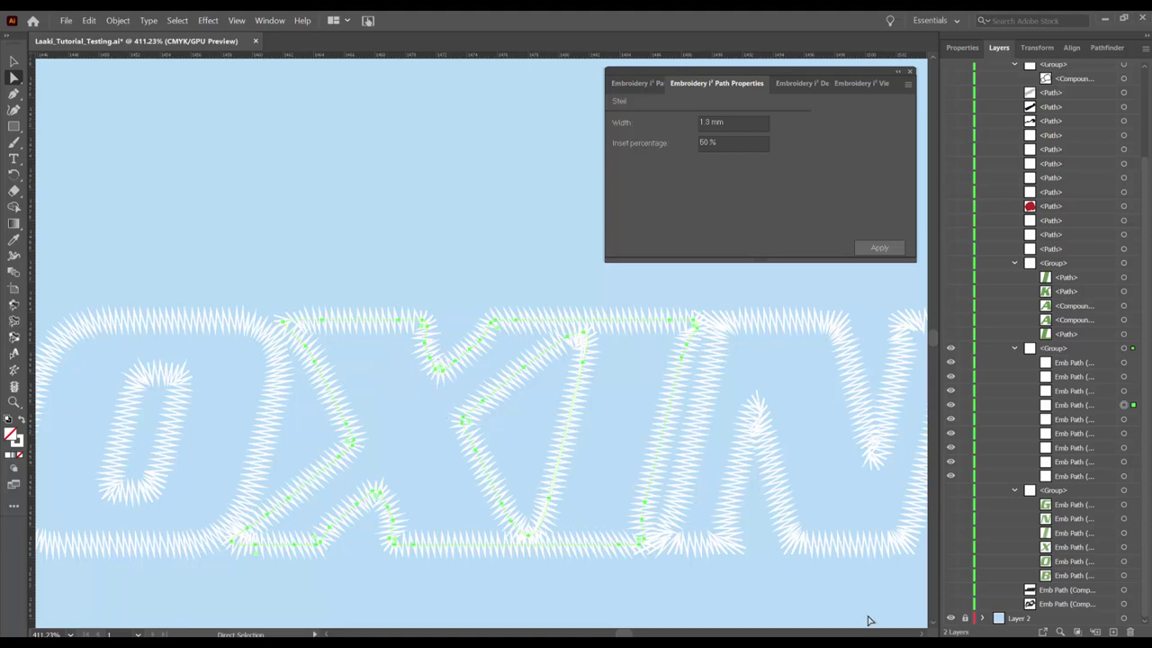
- Slightly round the corners of the white N outline and move the tip anchor of its upper notch up a little
scroll(804, 478, right, 5)
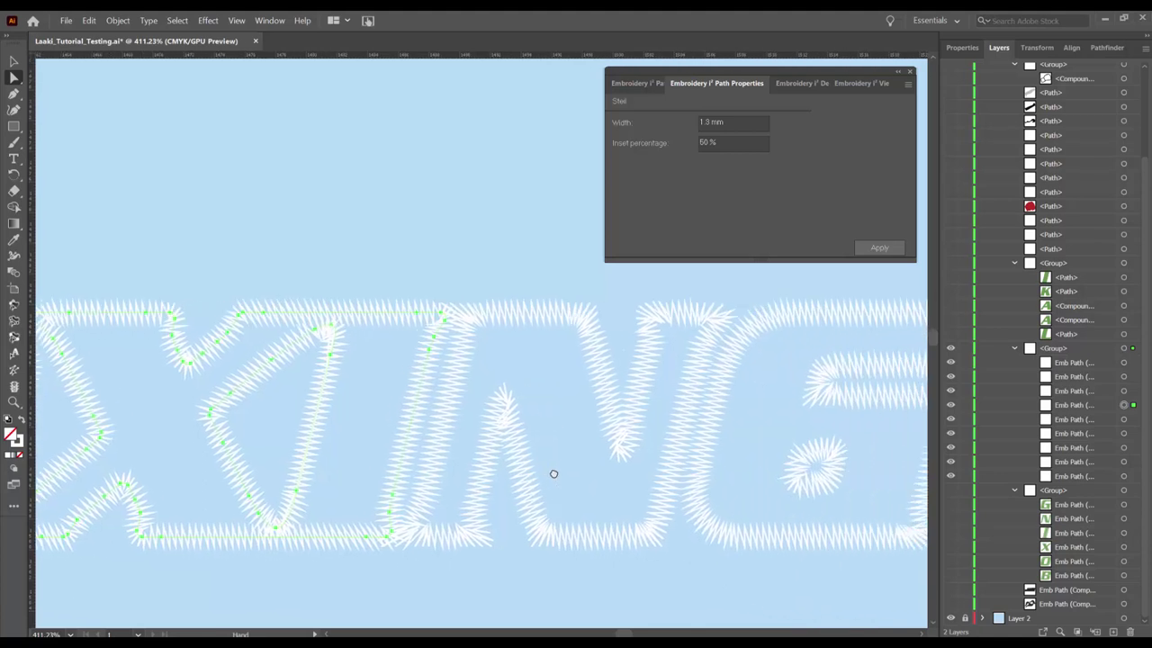
click(561, 319)
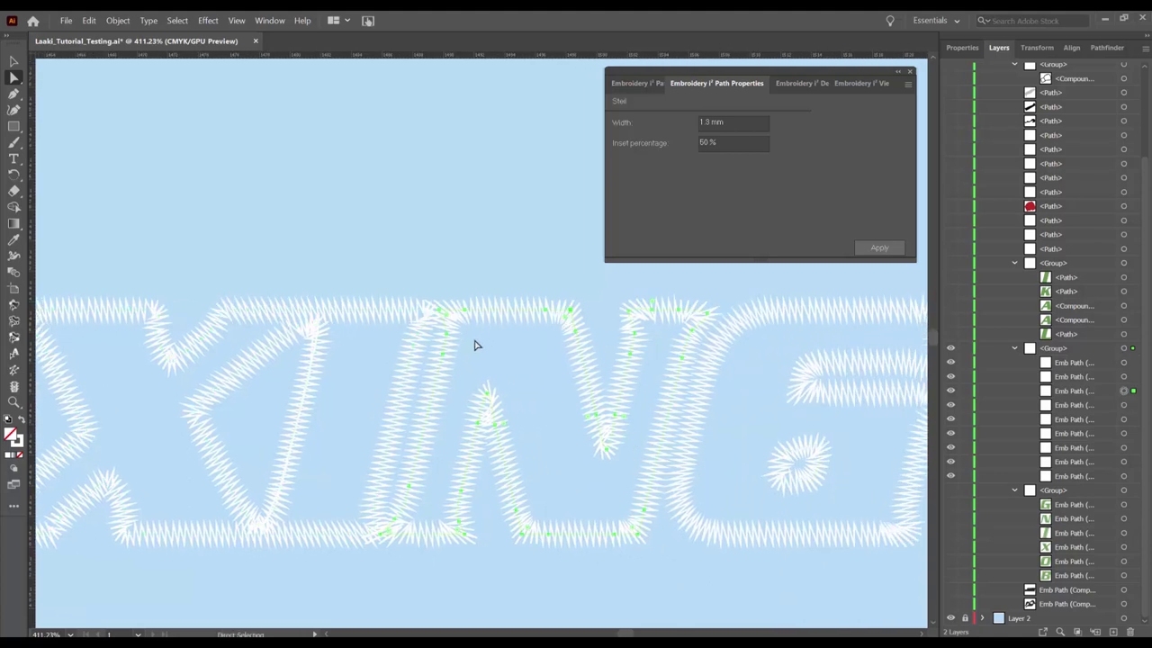
drag(448, 321, 450, 334)
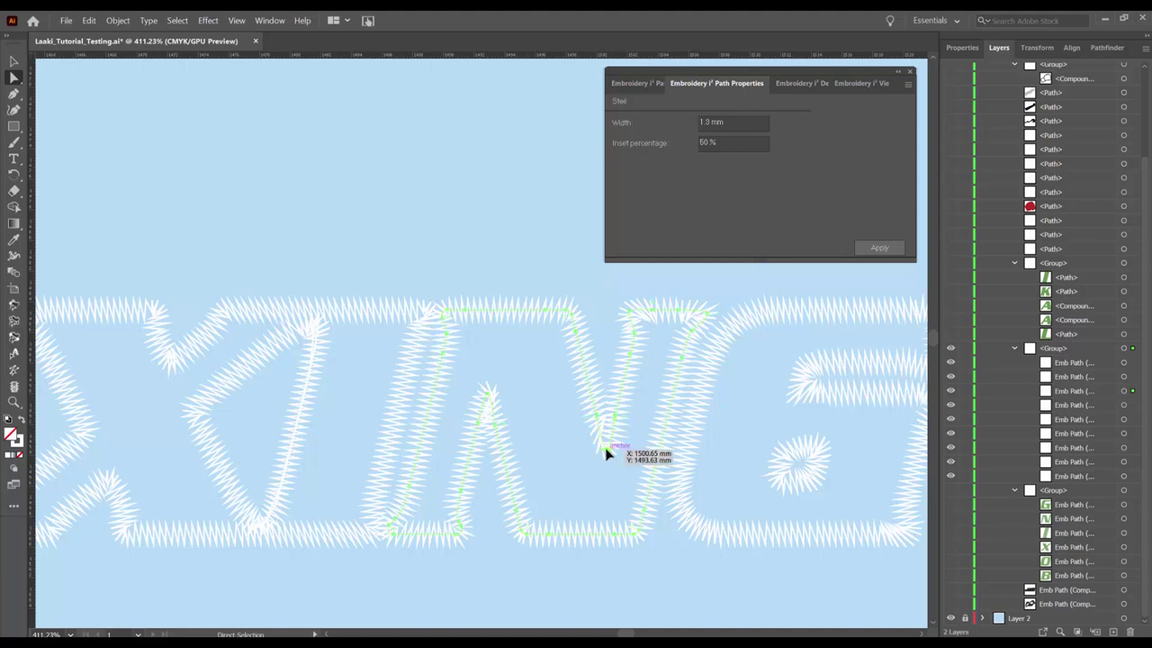
drag(607, 454, 607, 450)
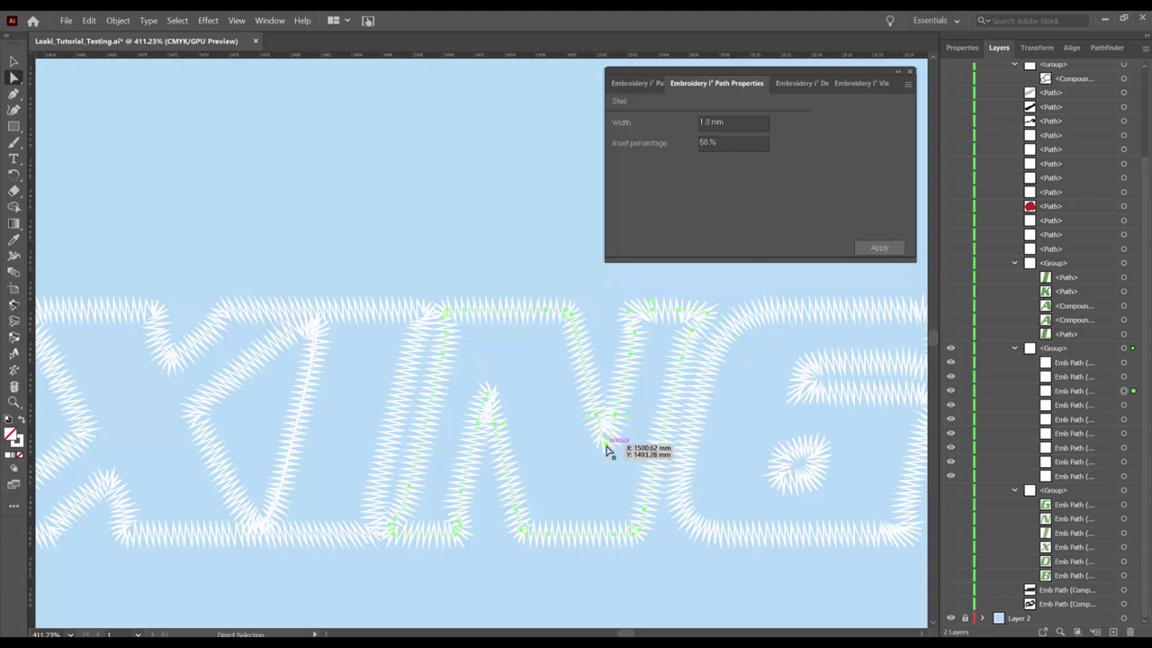
- Reshape the tip of the N's upper notch by adjusting the anchor points around it
key(z)
drag(603, 450, 648, 522)
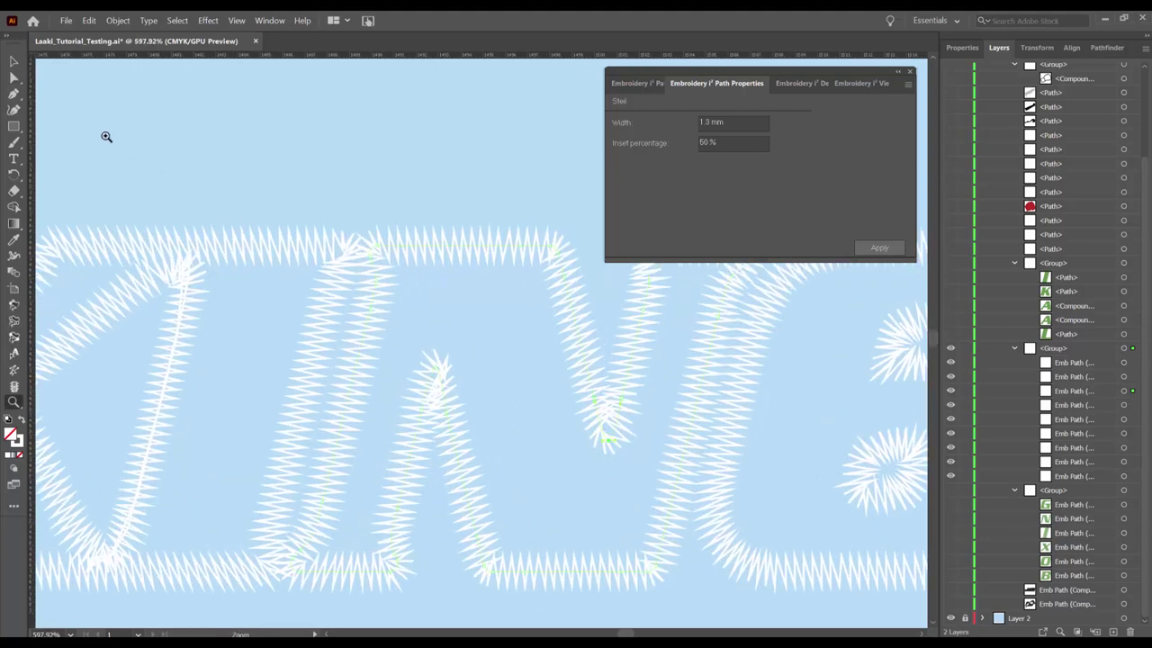
click(13, 79)
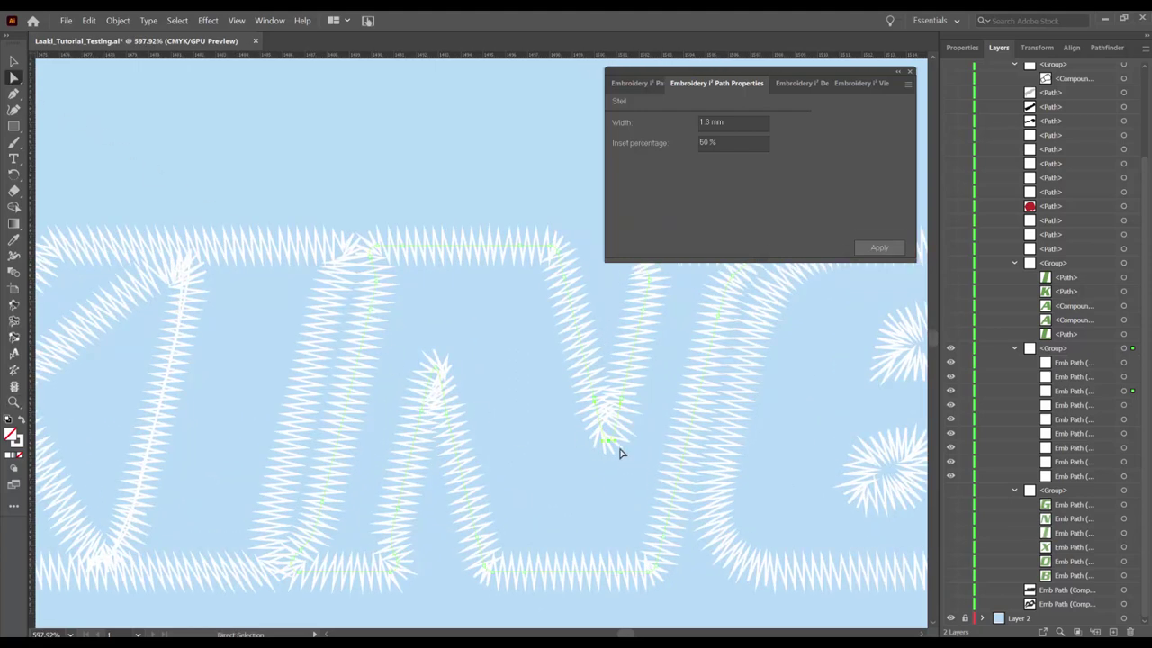
drag(616, 444, 589, 378)
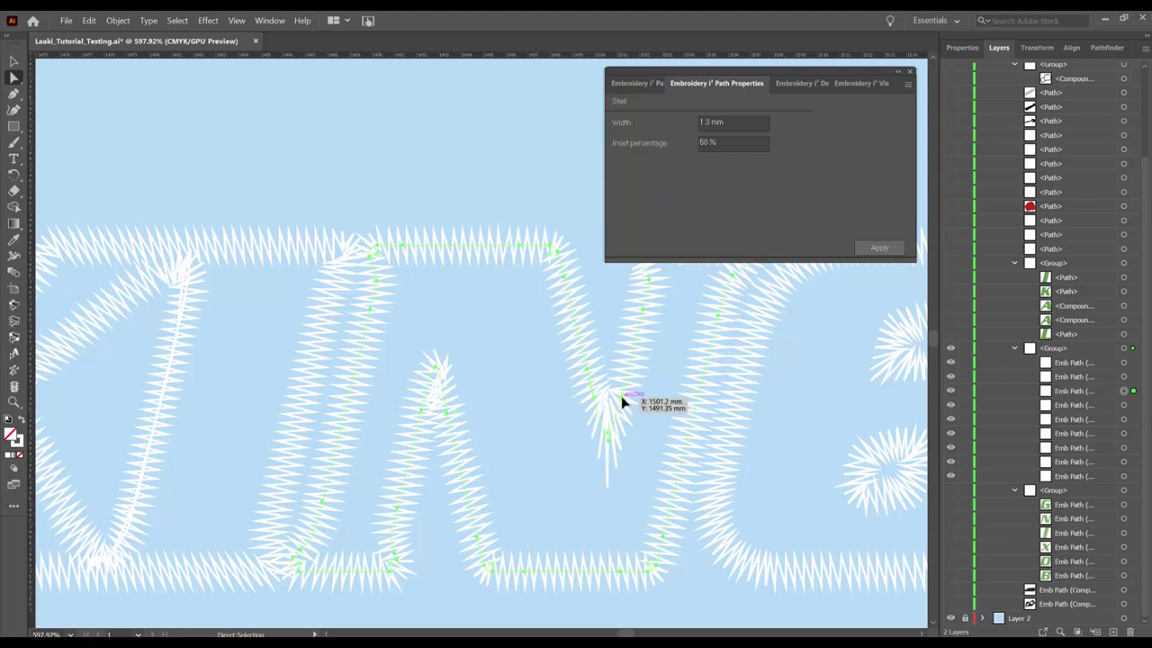
drag(623, 400, 632, 382)
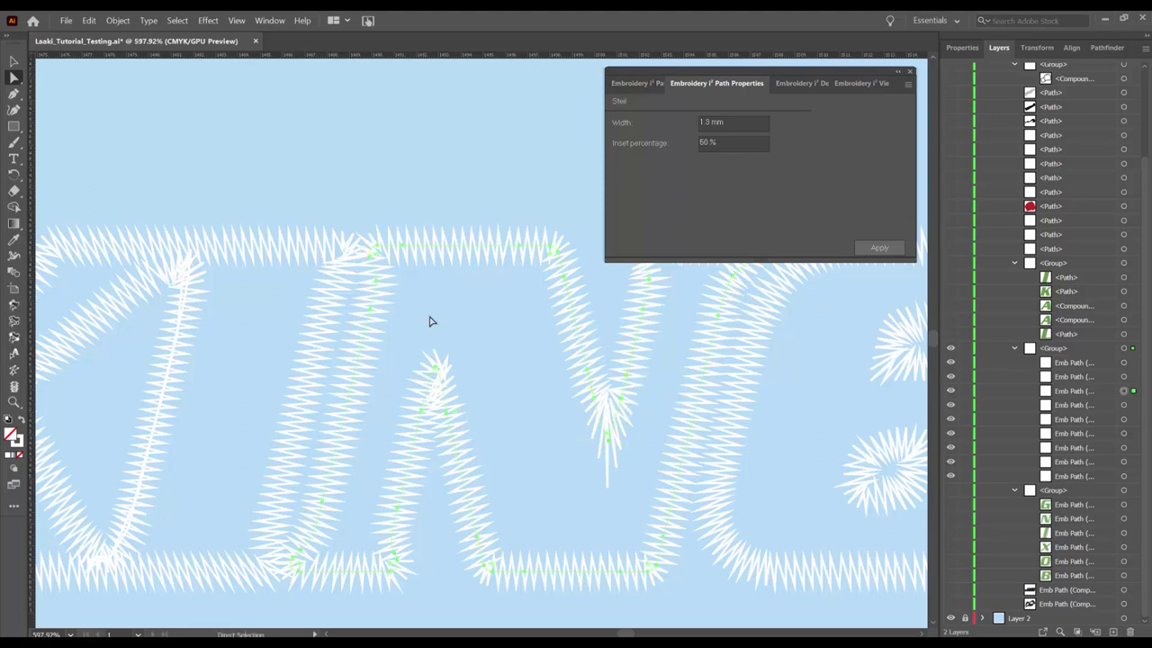
- Add anchor points just above the tip of the N's upper notch and convert the tip anchor to a corner point
click(14, 93)
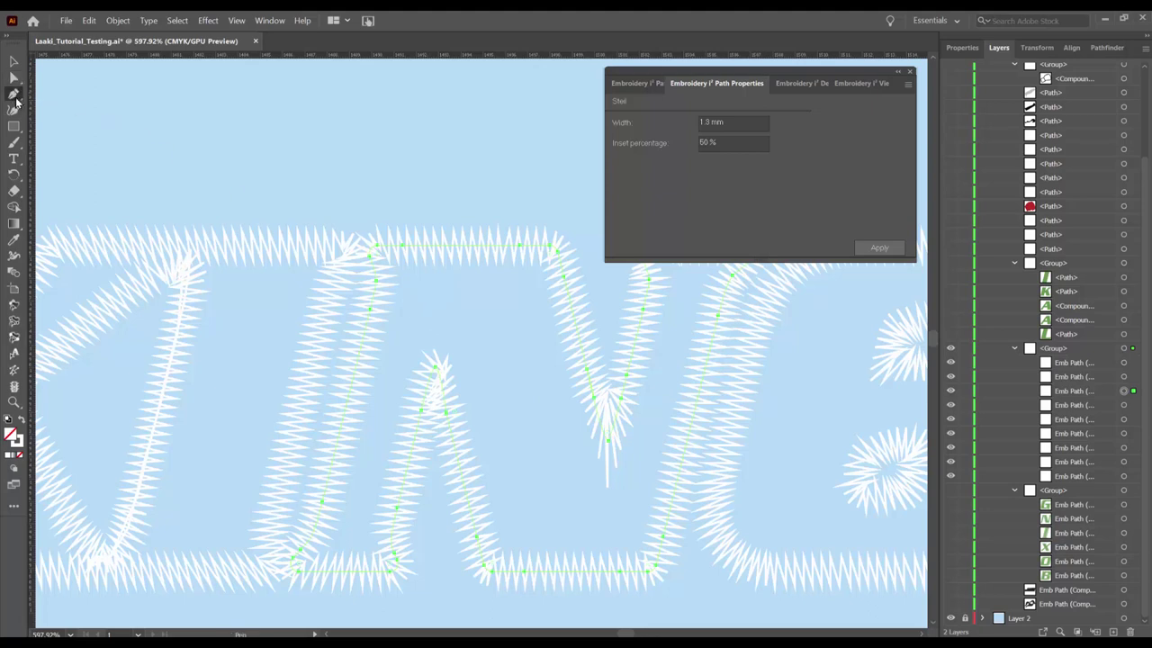
click(599, 417)
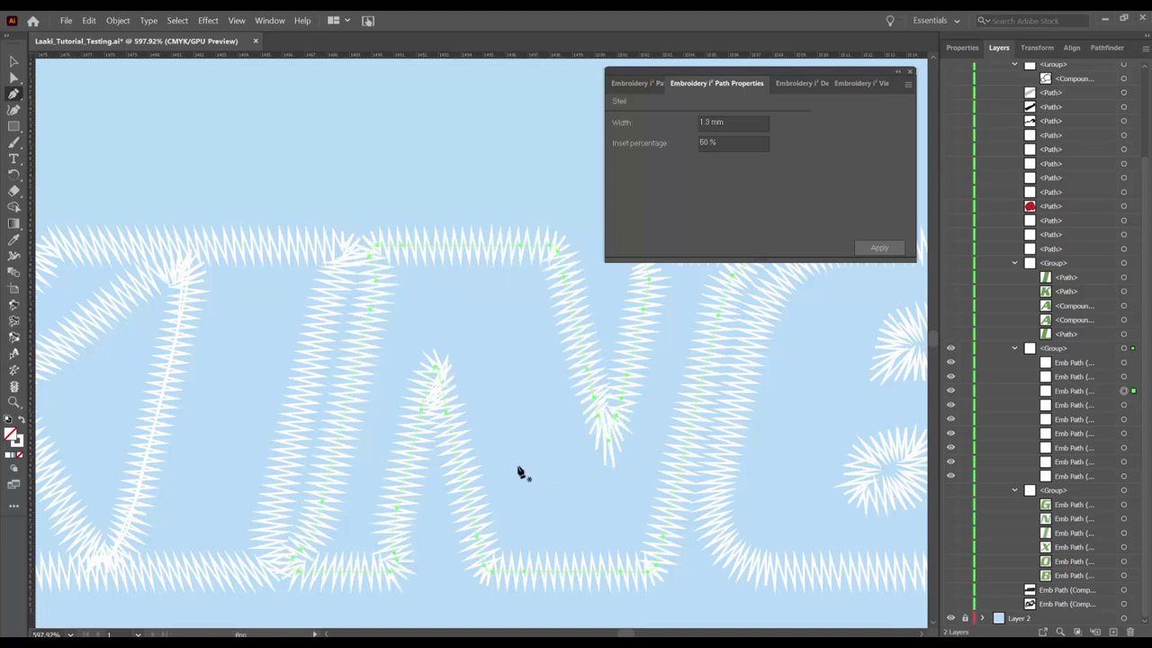
click(13, 77)
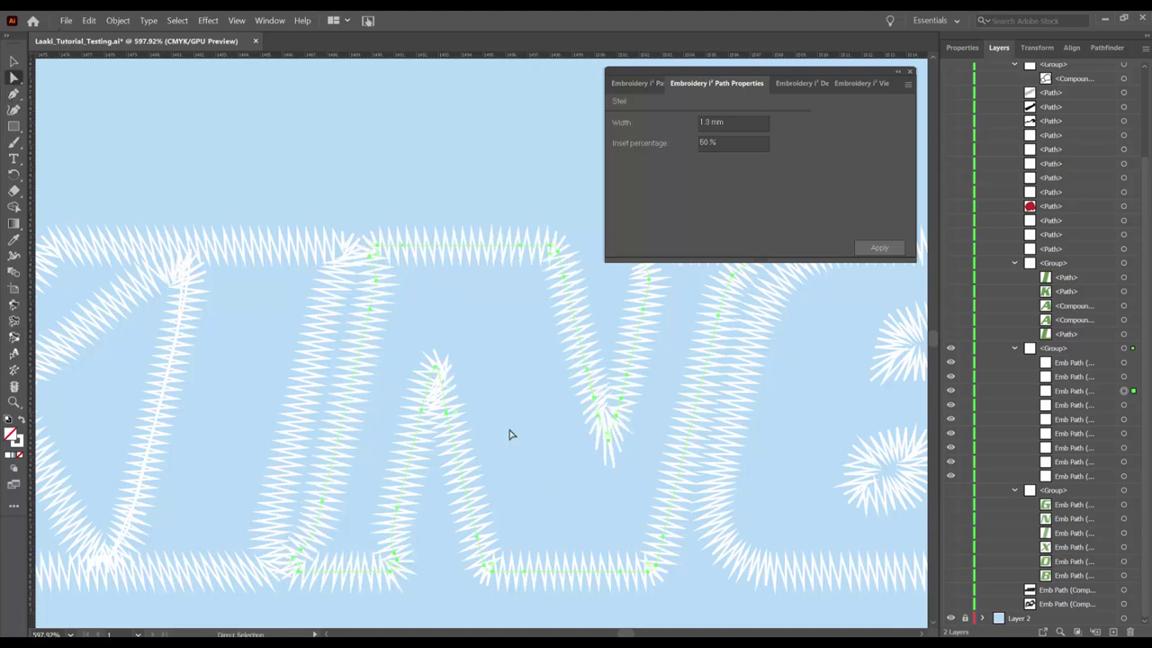
click(960, 50)
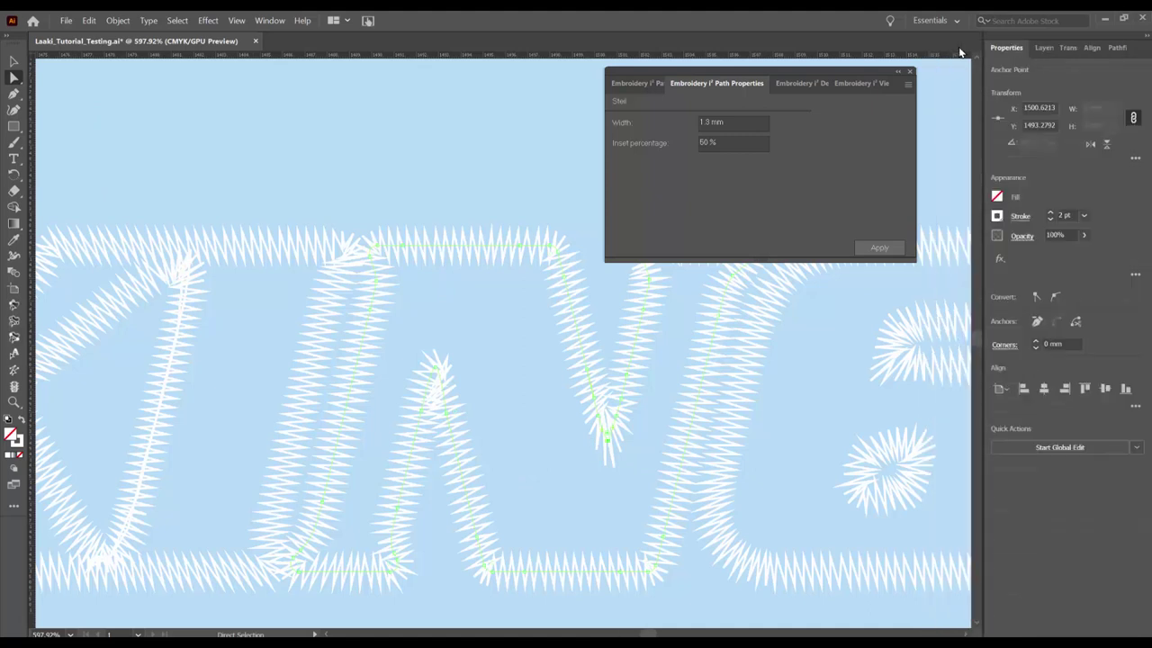
click(1037, 298)
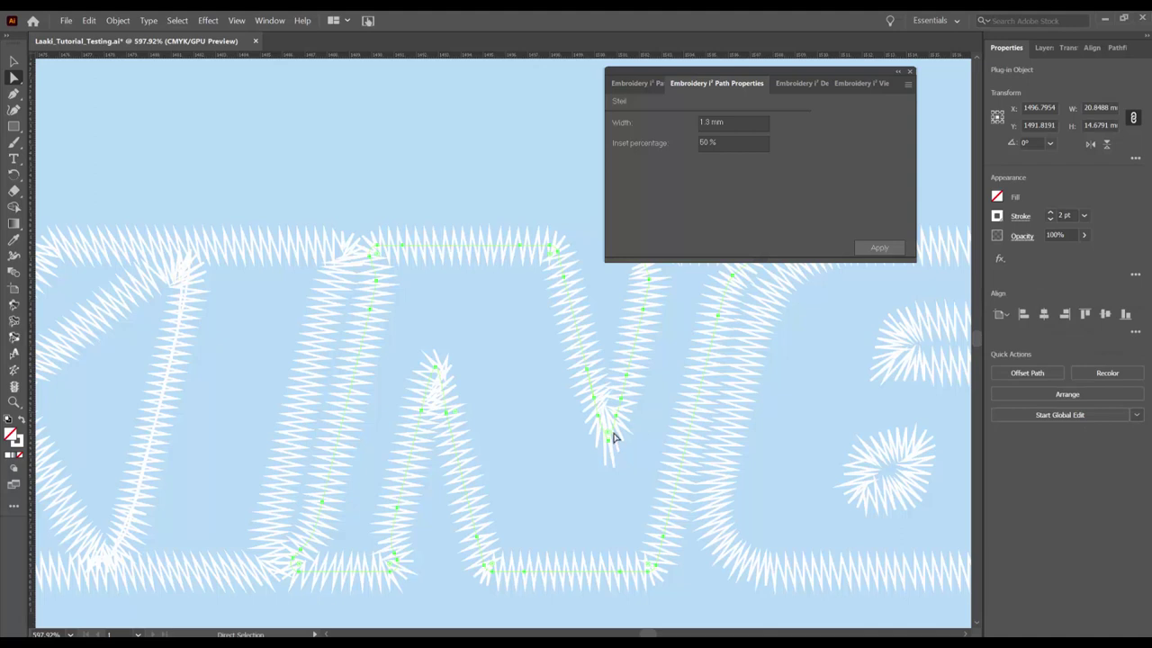
- Round the N outline's corners slightly, including the converted notch tip, and deselect the path
drag(609, 439, 607, 438)
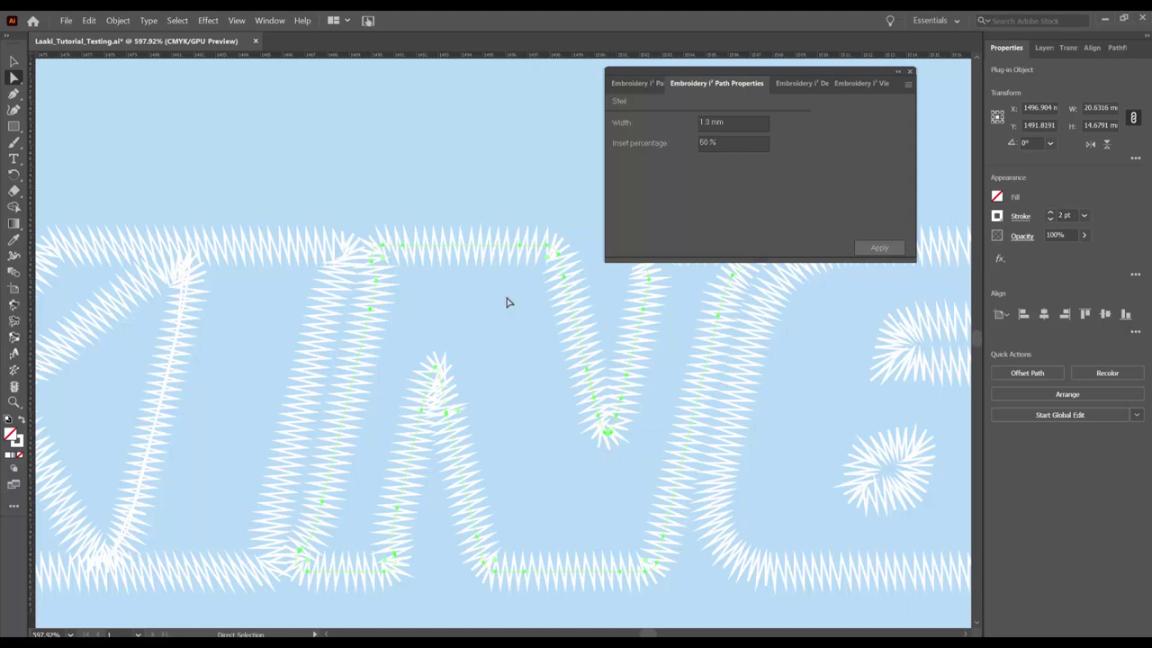
click(14, 61)
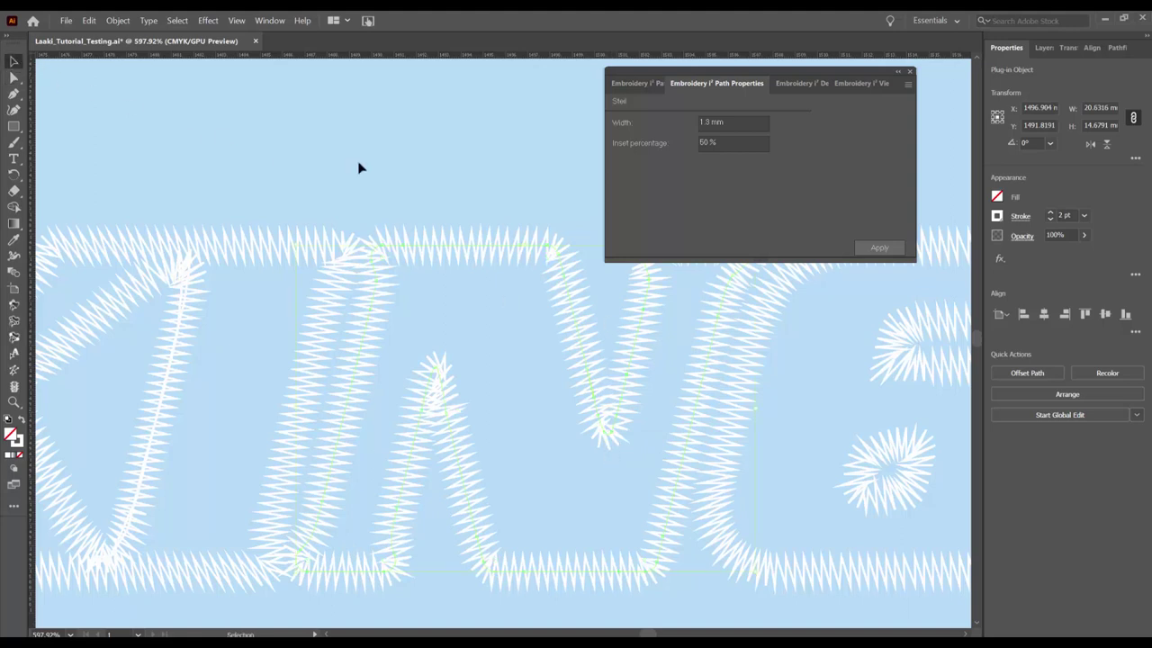
click(431, 160)
- Select the small inner outline of the letter G and set its Steil width to 1.2 mm and inset percentage to 38 %
scroll(634, 491, down, 2)
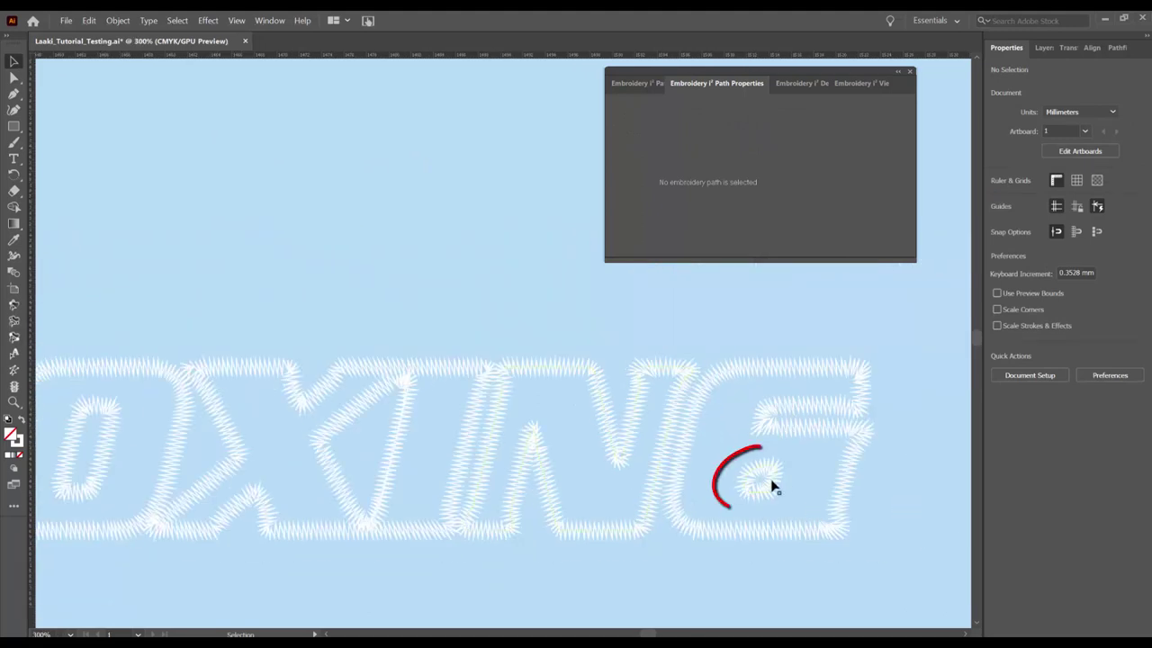
click(756, 478)
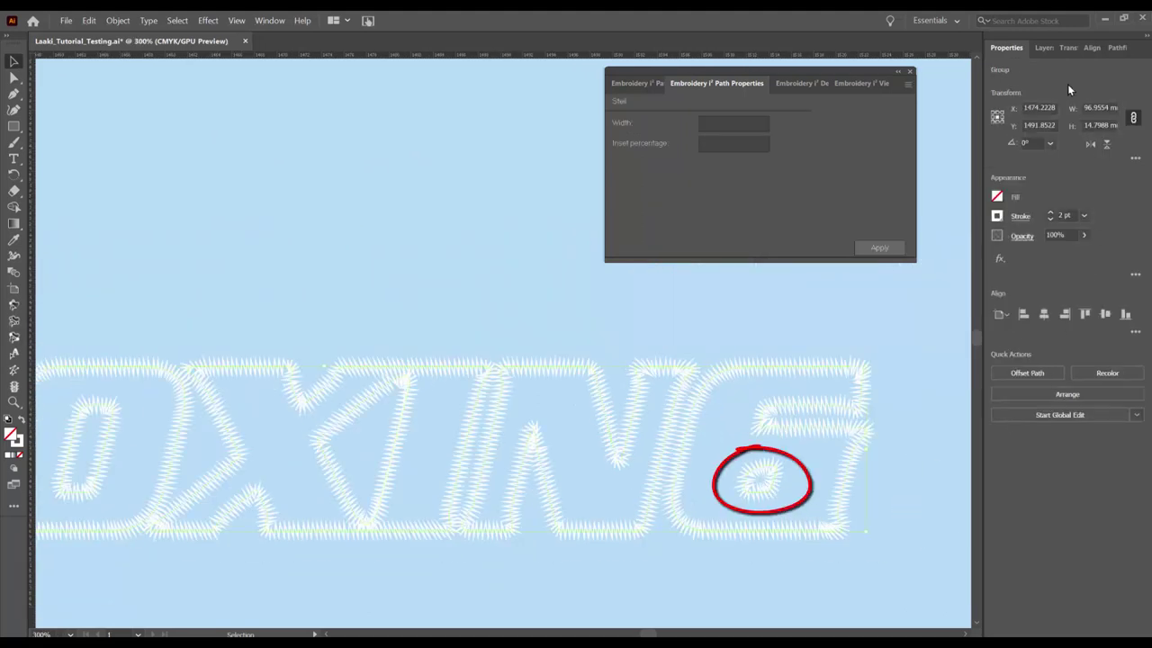
click(1046, 48)
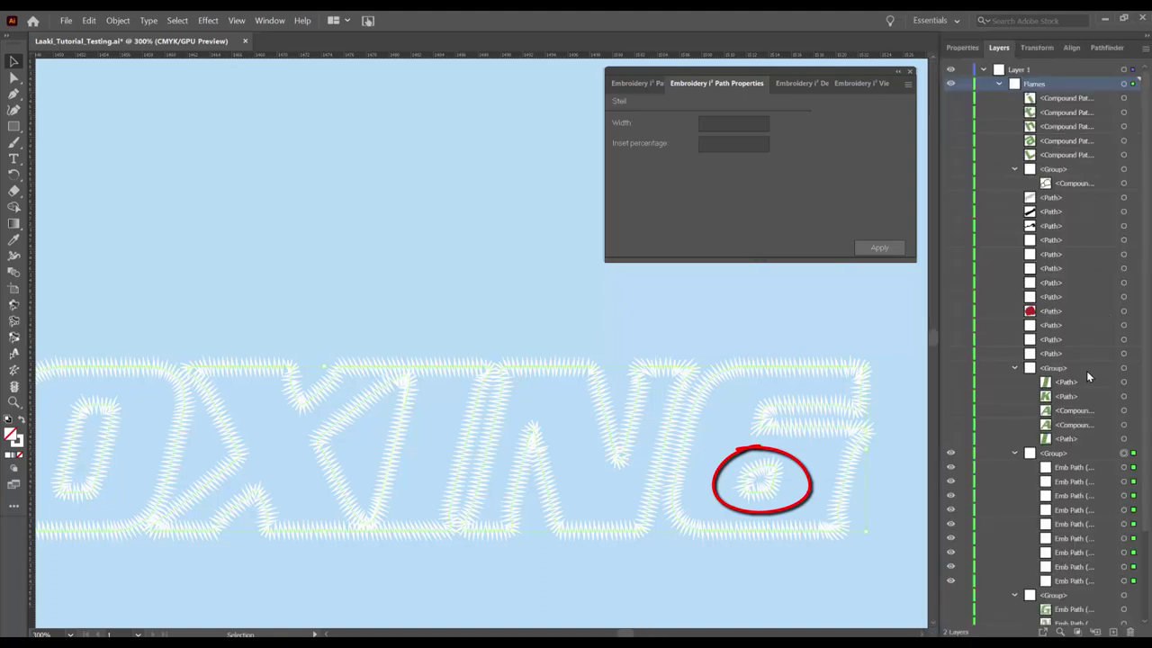
click(1124, 484)
click(1124, 468)
double_click(706, 121)
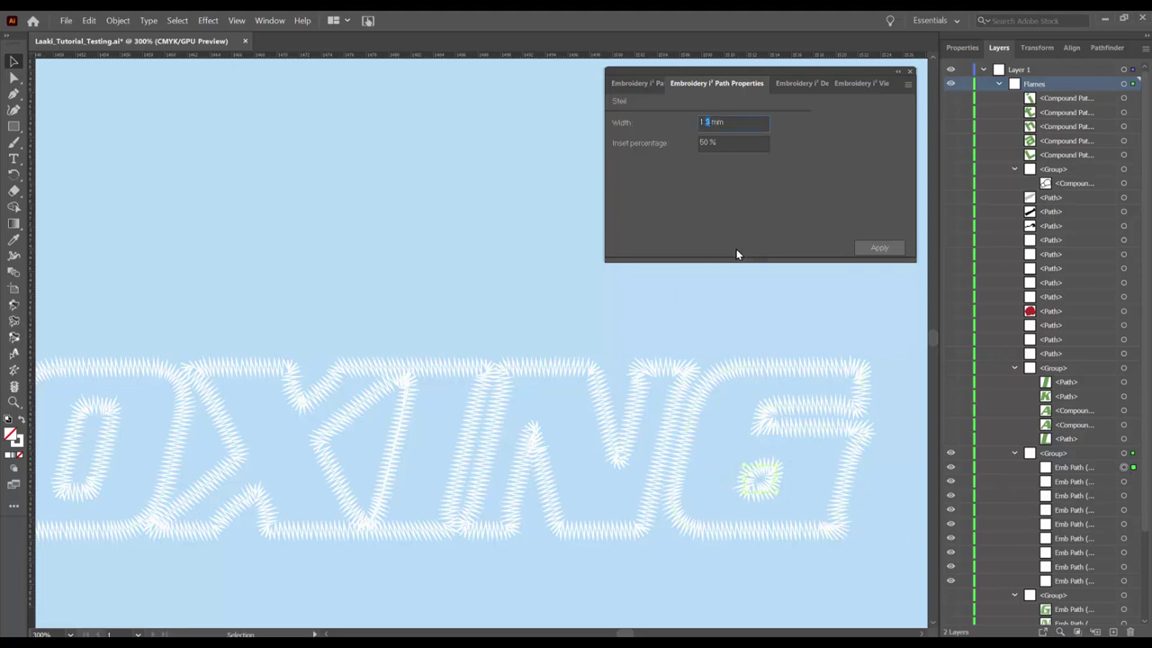
key(Tab)
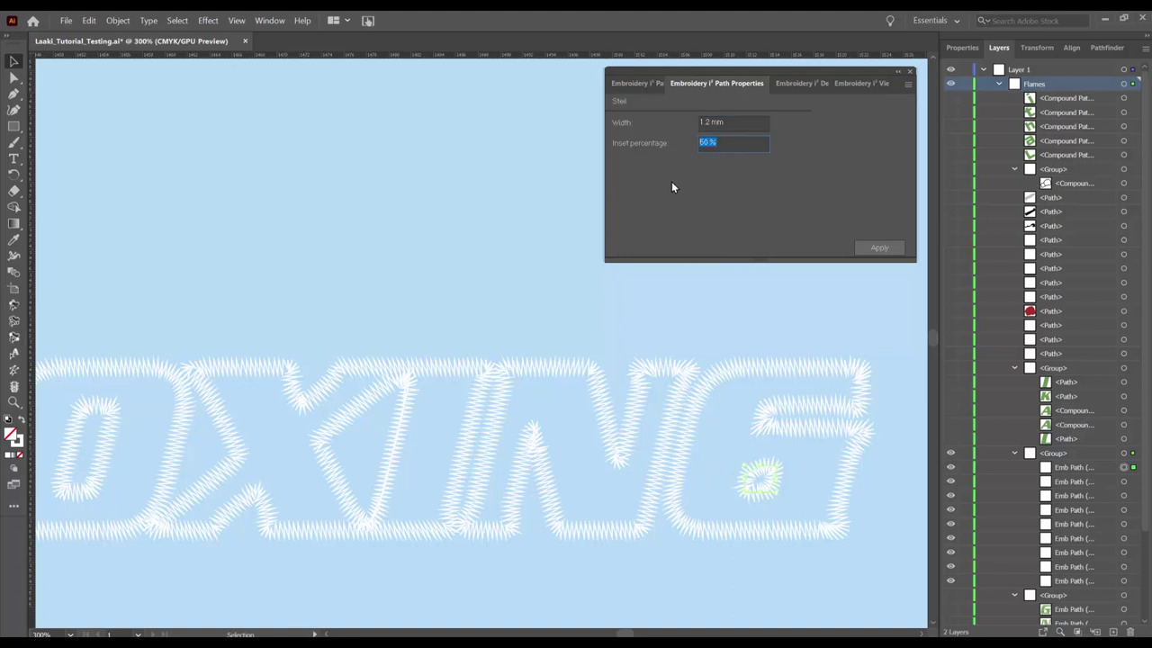
text(38)
click(885, 251)
click(281, 301)
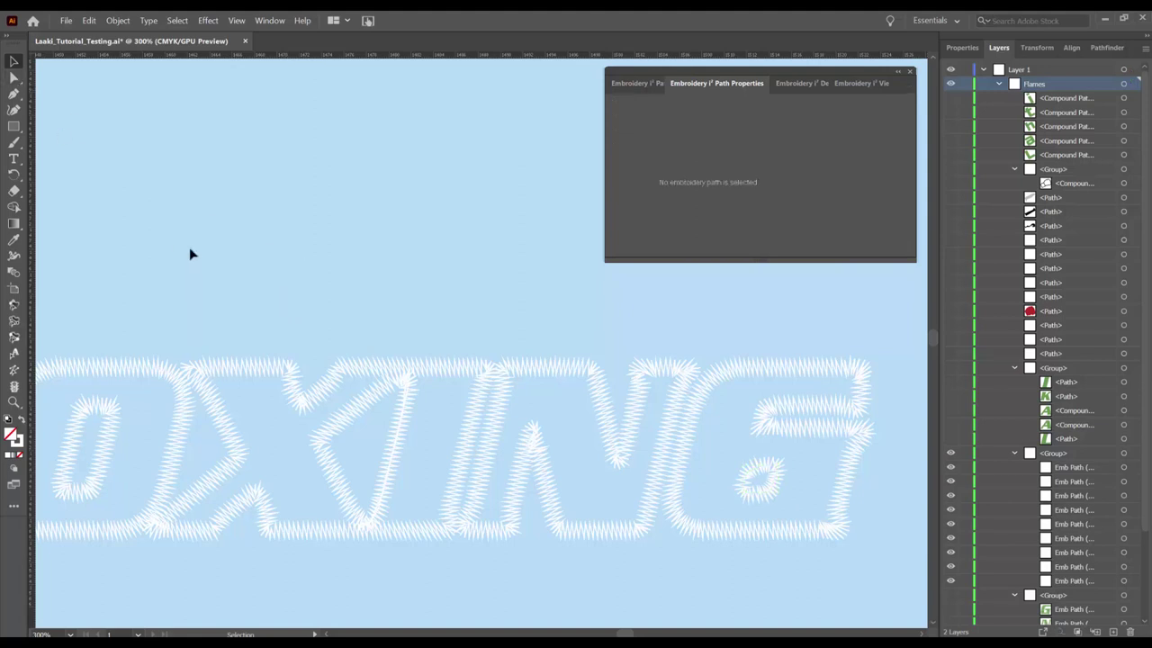
scroll(192, 255, down, 3)
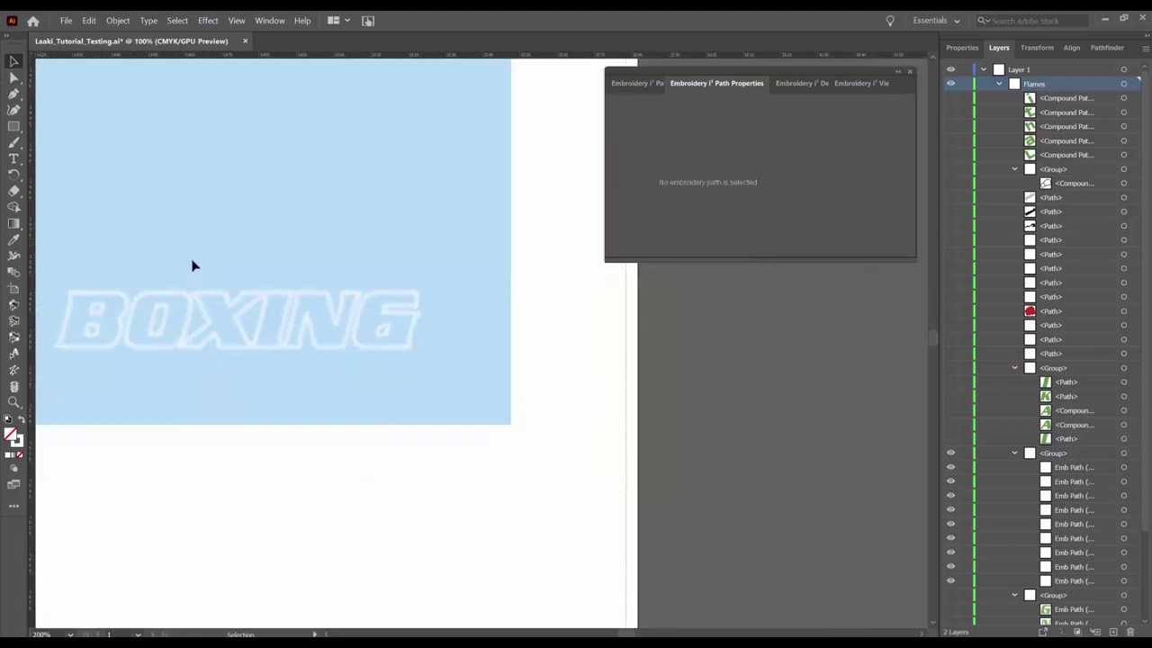
- Preview the stitched logo in the 3D view and close the preview
drag(203, 278, 406, 370)
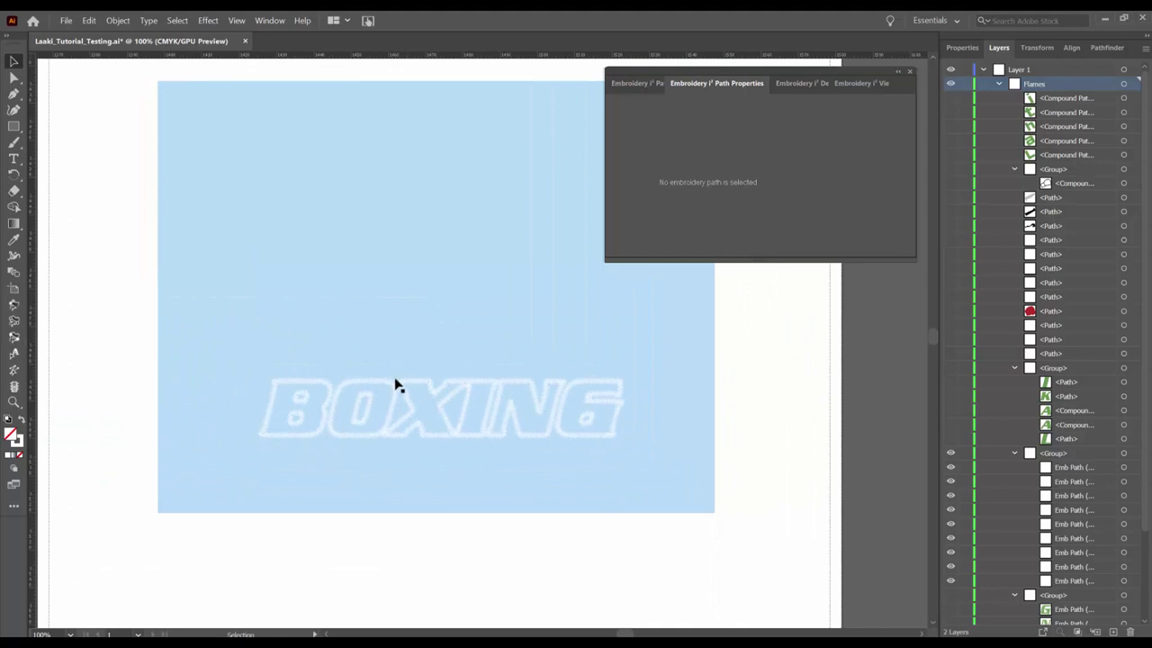
scroll(396, 385, up, 1)
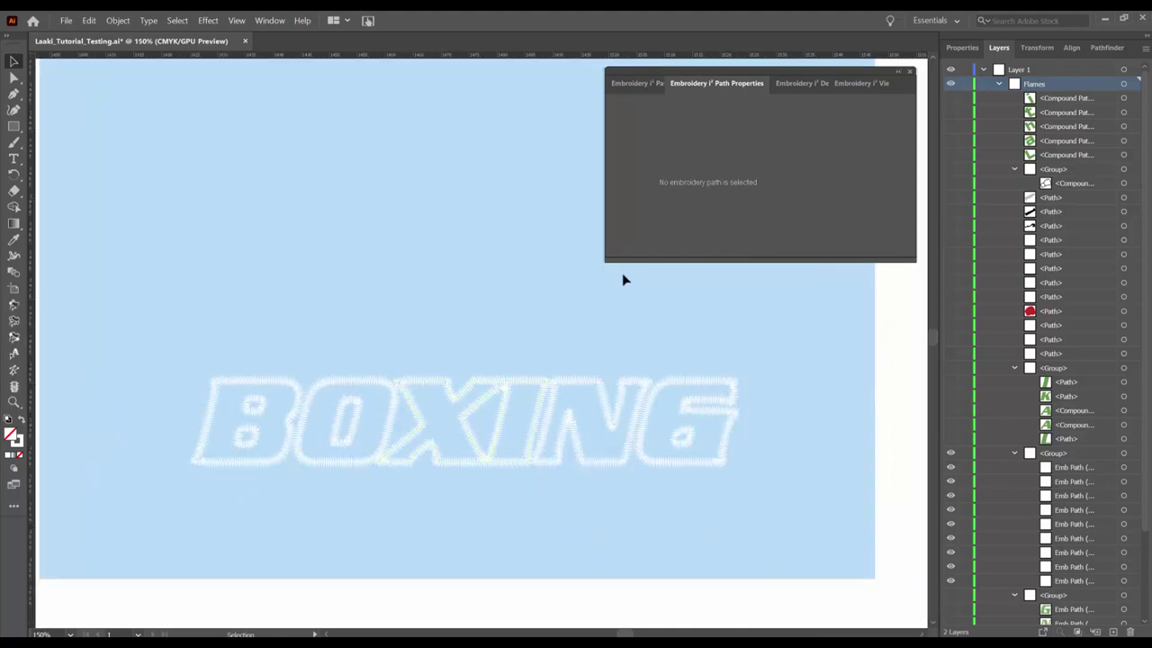
click(857, 82)
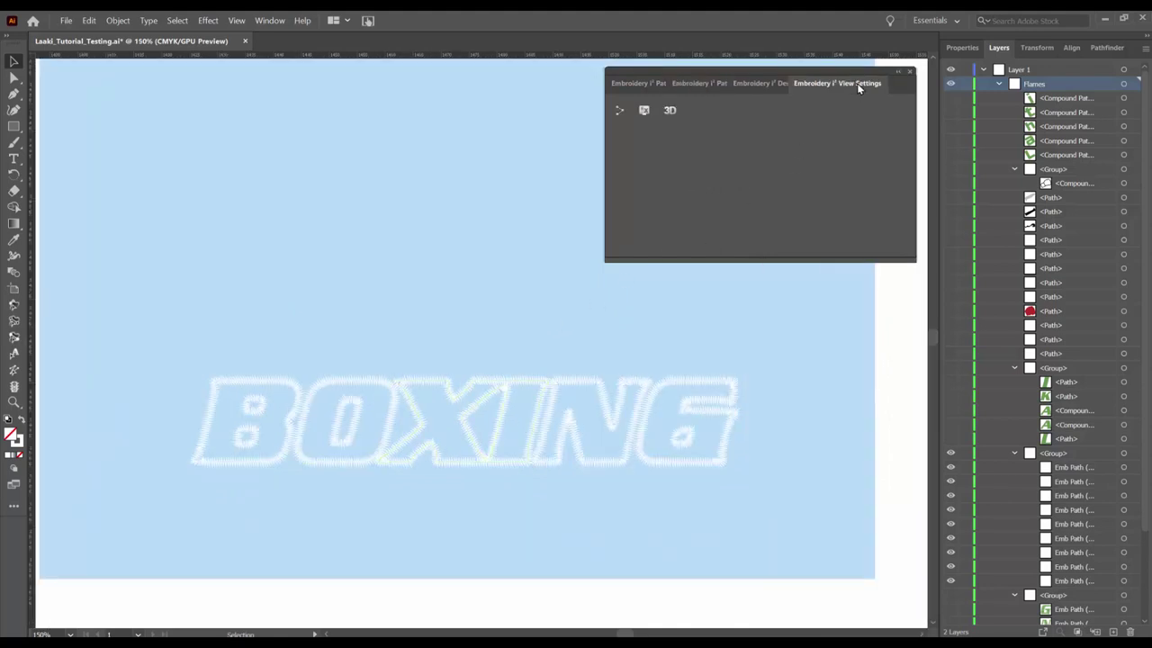
click(671, 111)
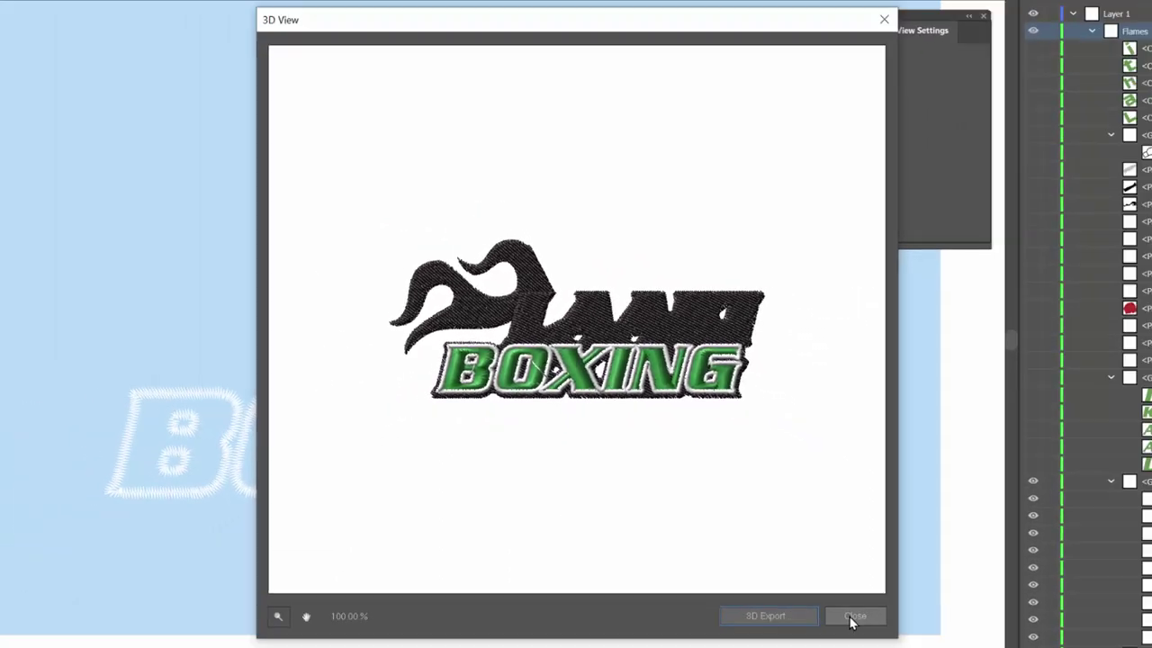
click(800, 562)
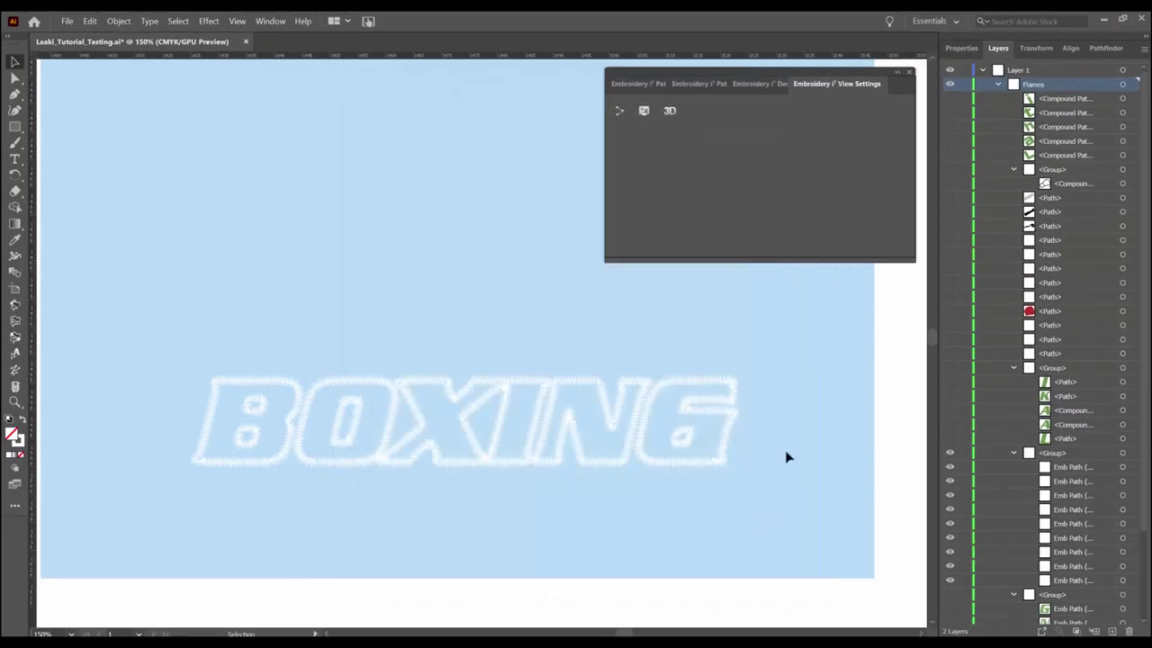
- Select all the white BOXING outline paths except the topmost in the group and apply a Trim stop command
click(1123, 581)
shift+click(1124, 566)
shift+click(1123, 552)
shift+click(1123, 484)
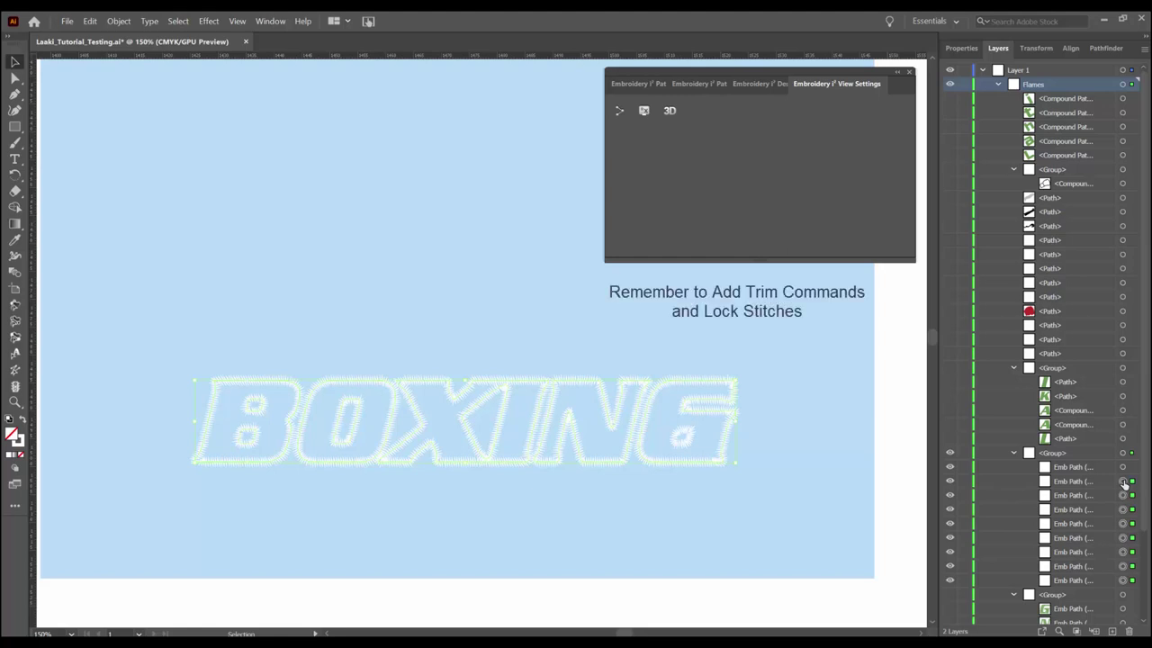
click(689, 84)
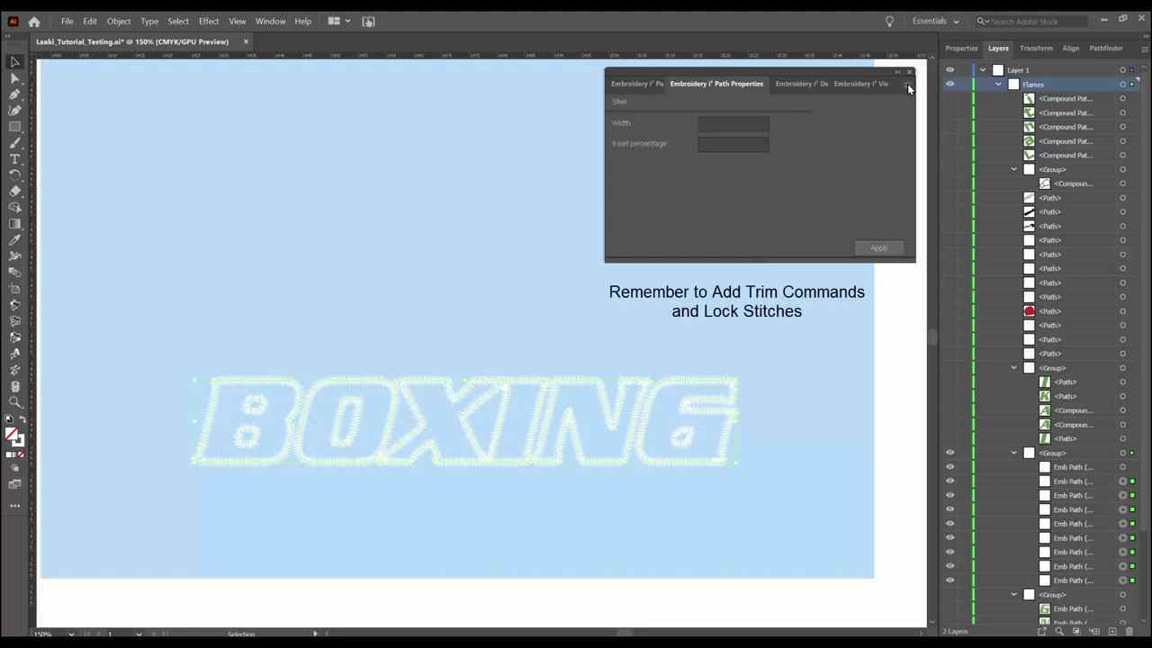
click(908, 86)
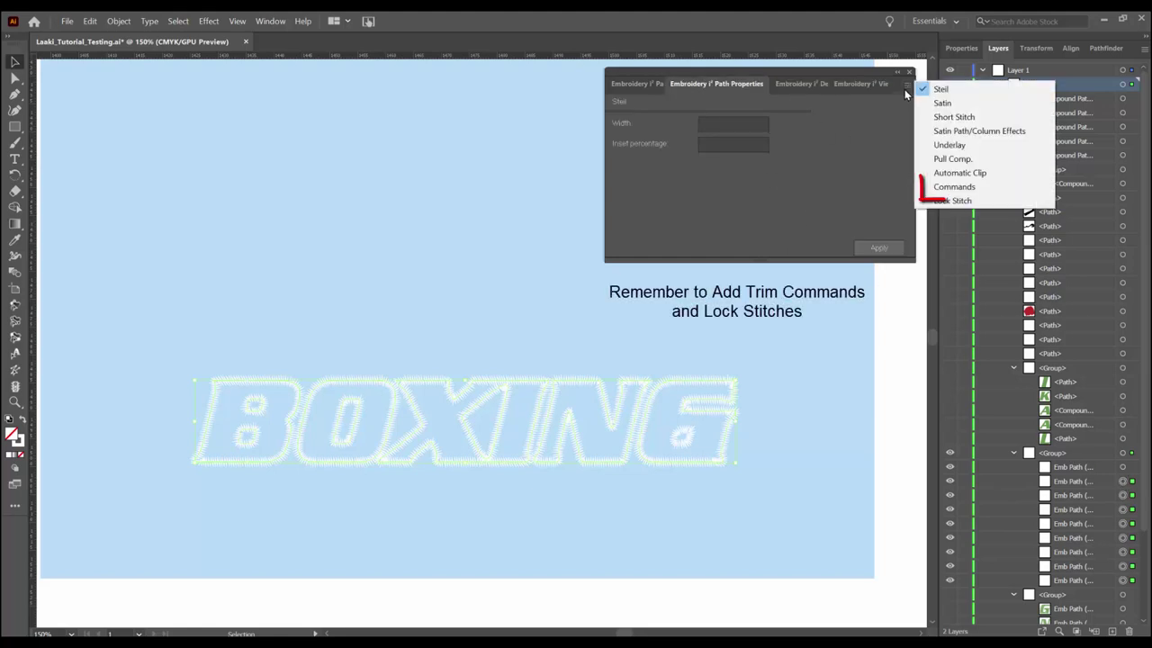
click(961, 189)
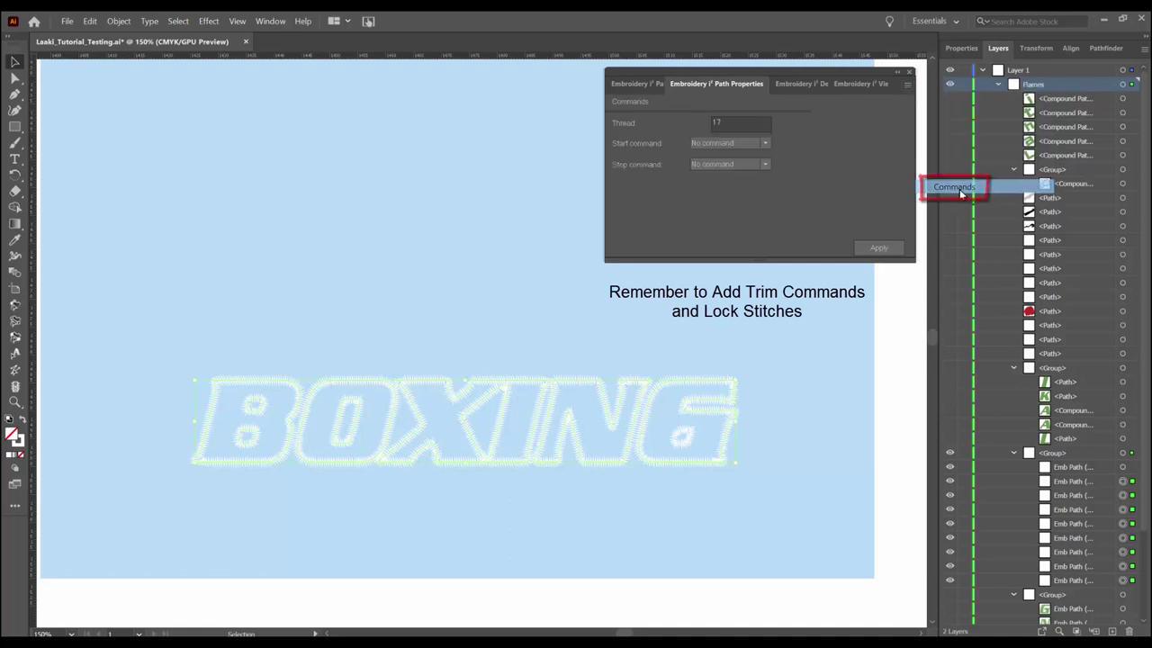
click(762, 164)
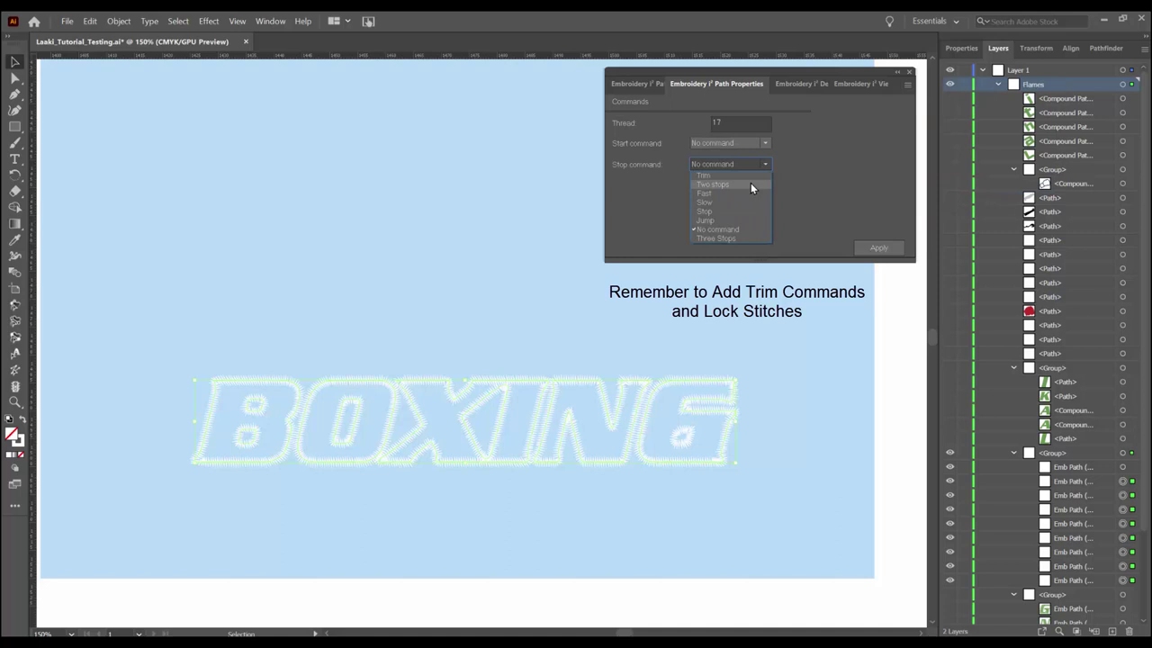
click(751, 176)
click(870, 248)
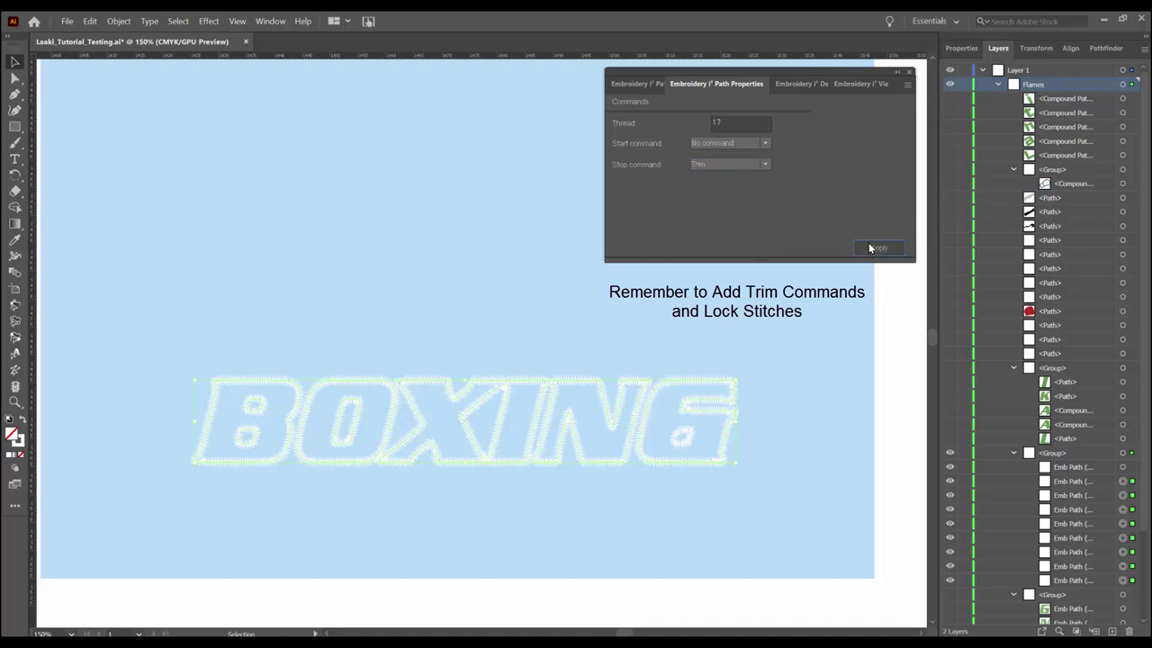
- Set the selected BOXING outlines' lock stitch start type and end type to Line and apply the change
click(908, 84)
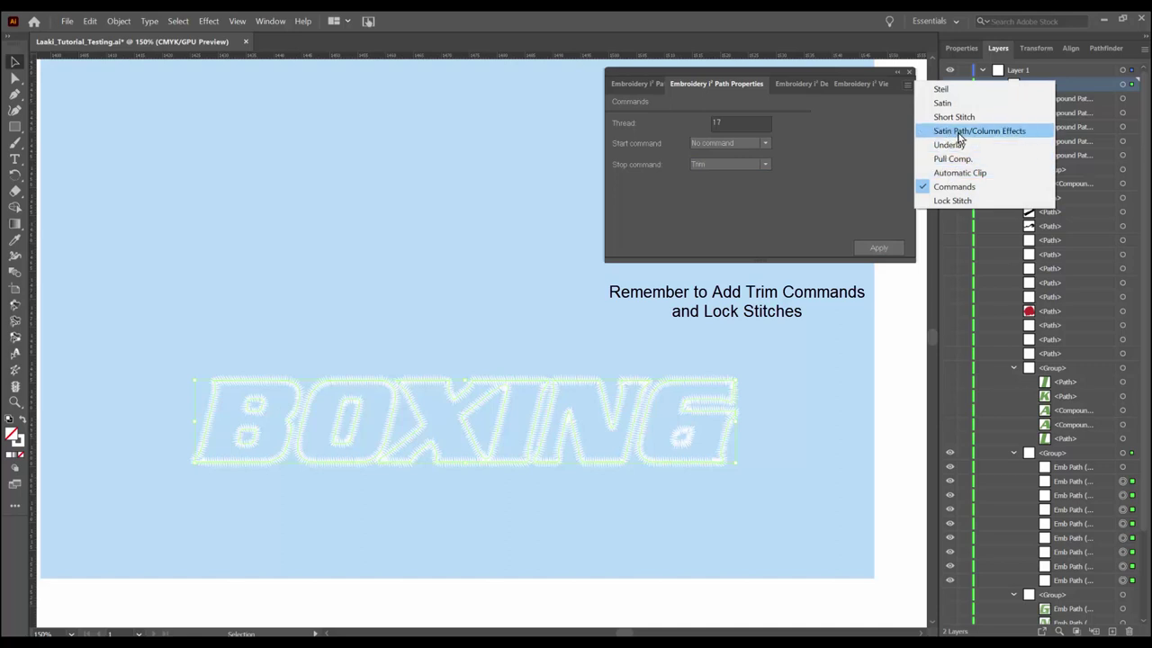
click(960, 201)
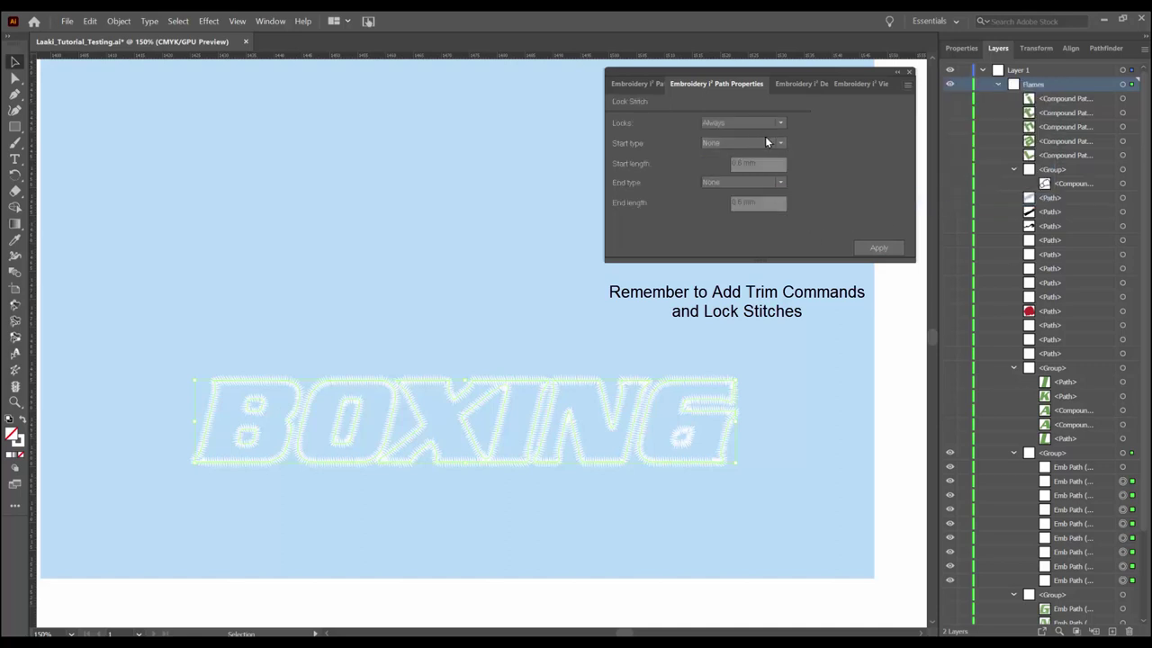
click(779, 145)
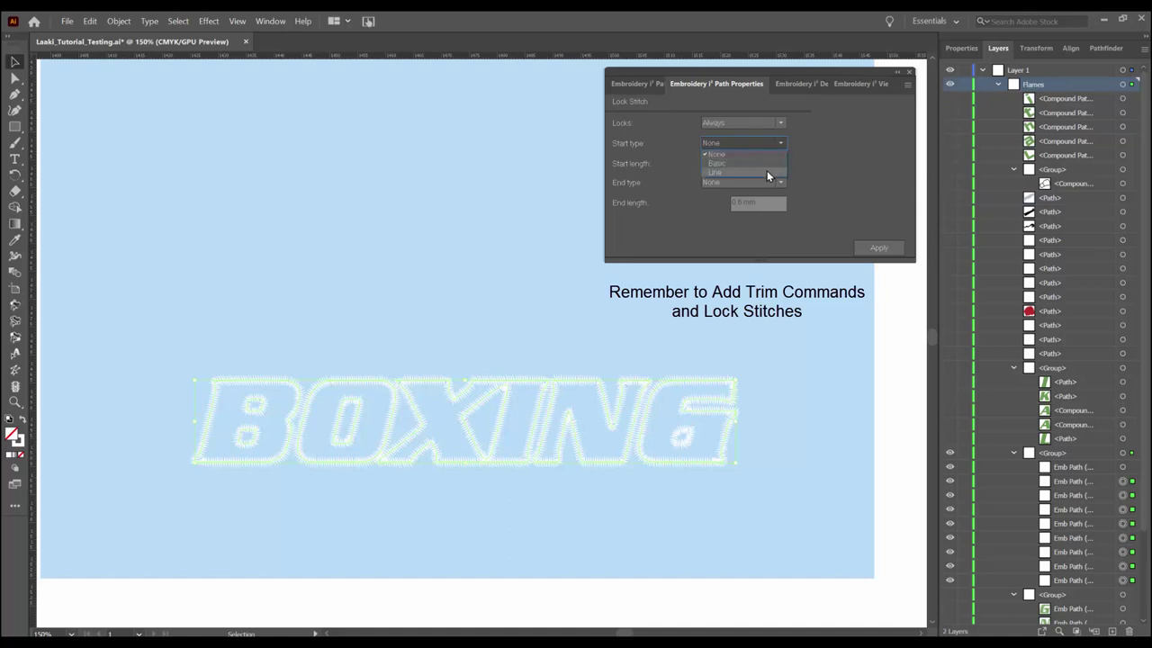
click(766, 171)
click(766, 180)
click(774, 207)
click(874, 248)
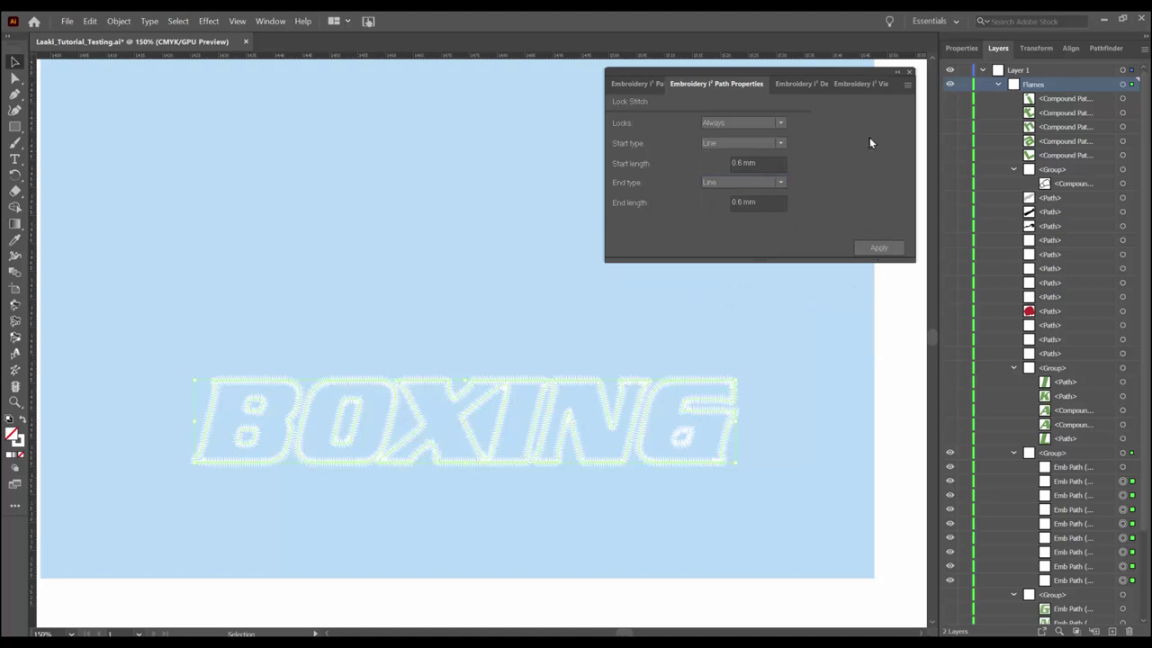
- Check the logo again in the 3D view with the outlines' trims and lock stitches applied
click(872, 84)
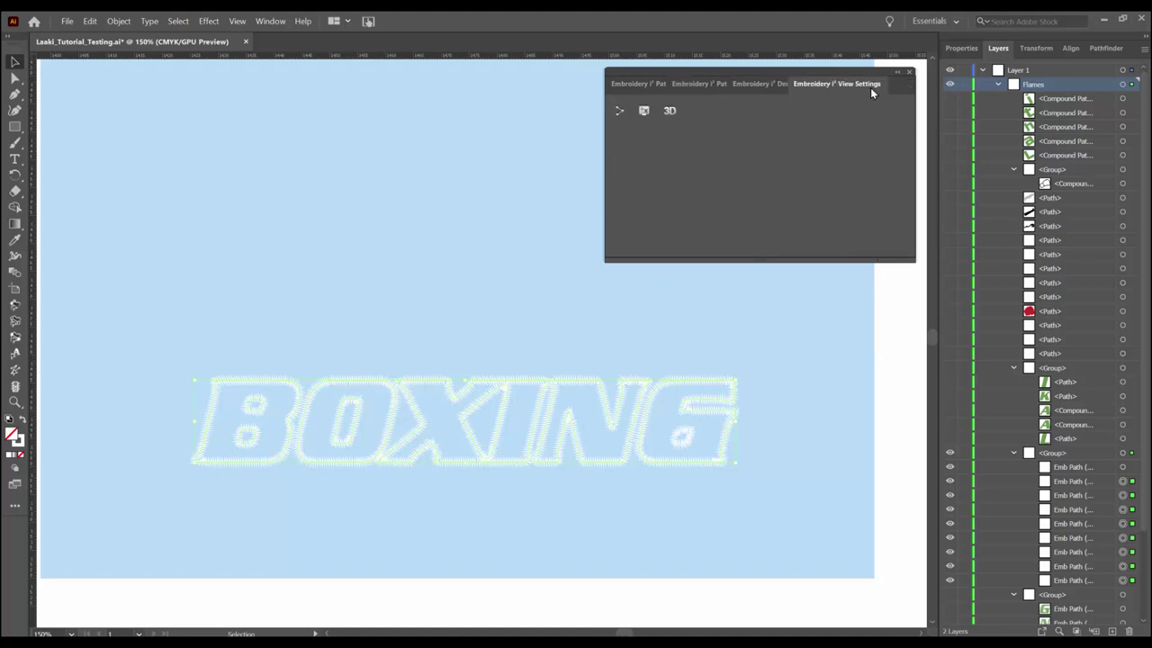
click(675, 109)
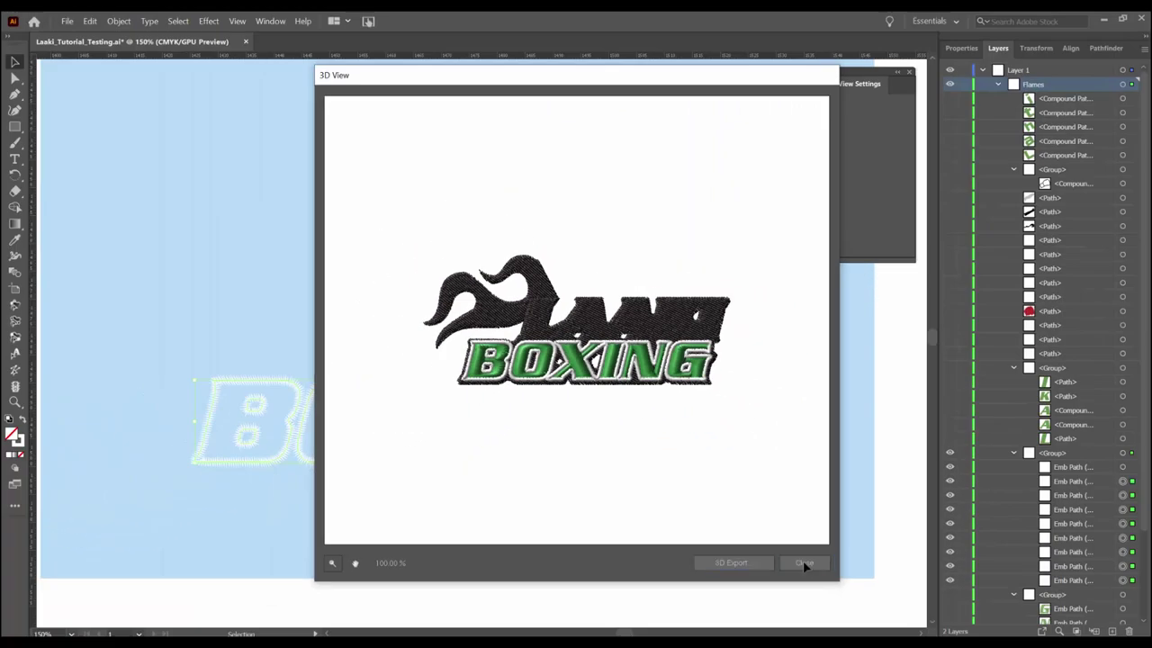
click(803, 564)
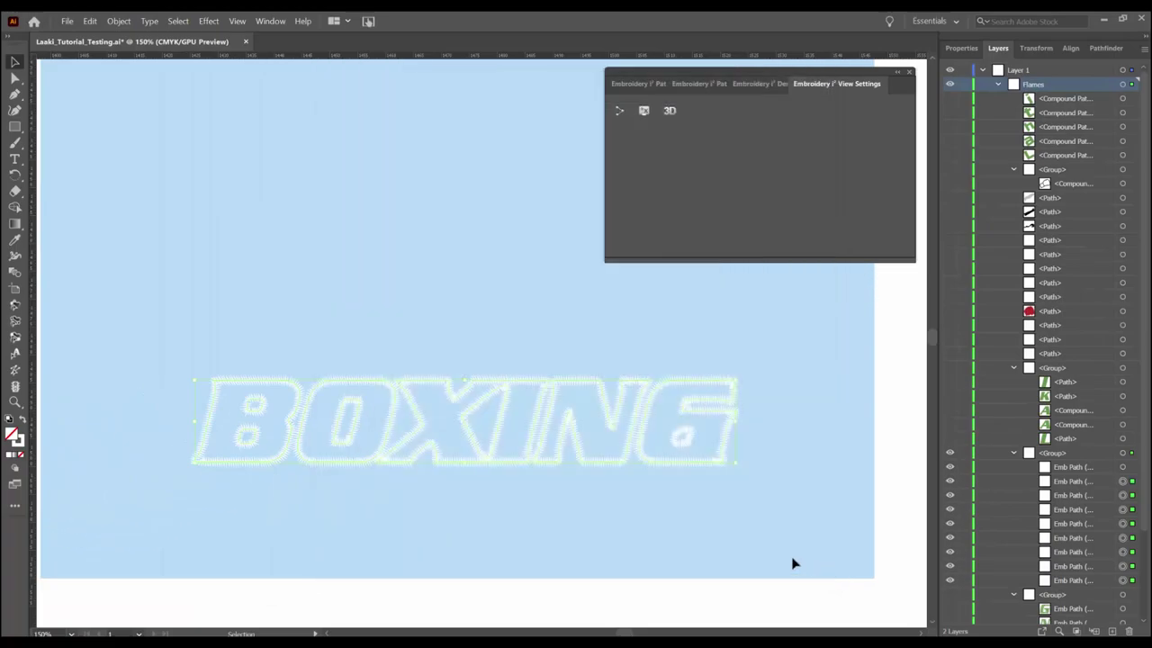
- Hide the white BOXING outline group and show the green LAAKI letter group
click(636, 89)
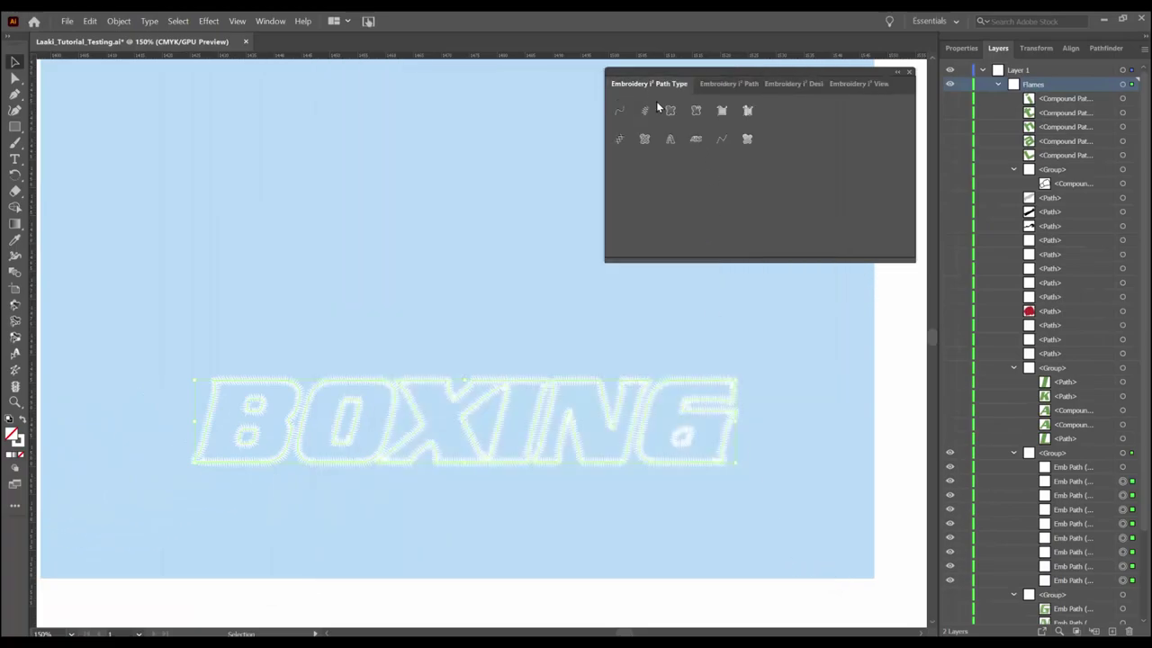
click(951, 453)
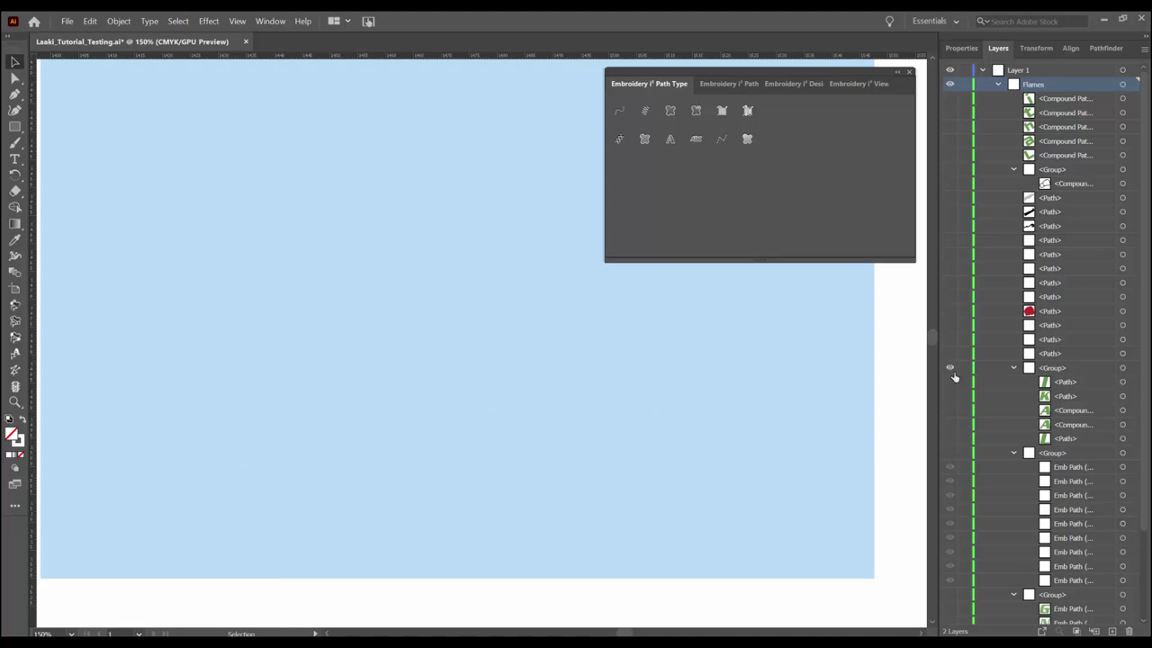
drag(954, 376, 954, 456)
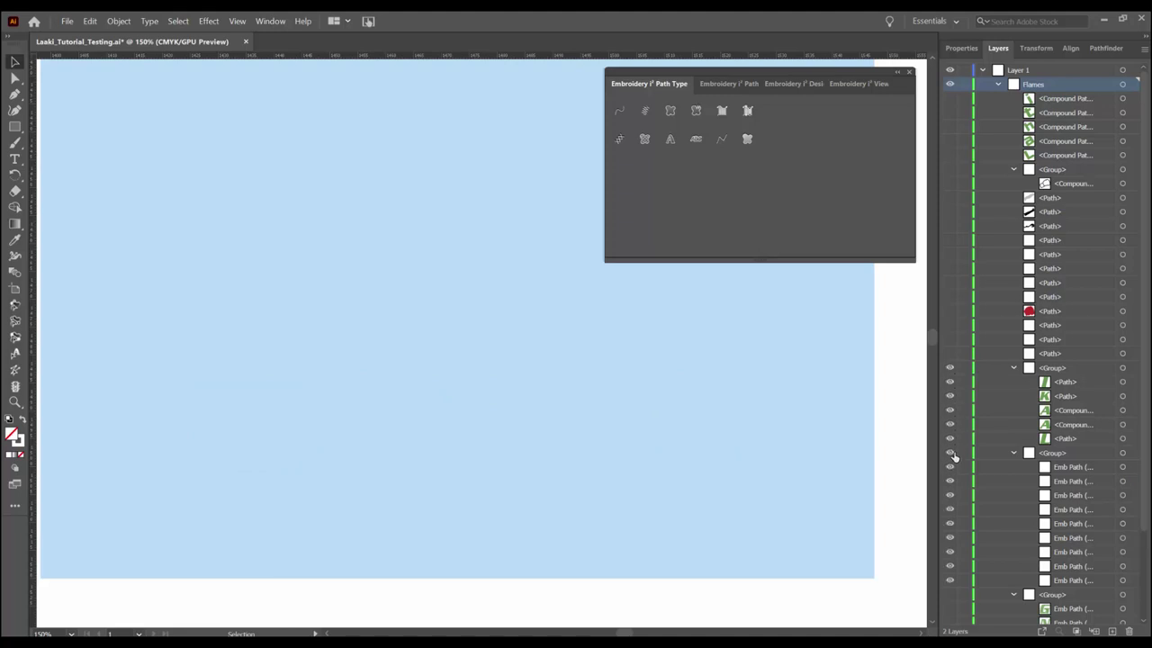
click(950, 454)
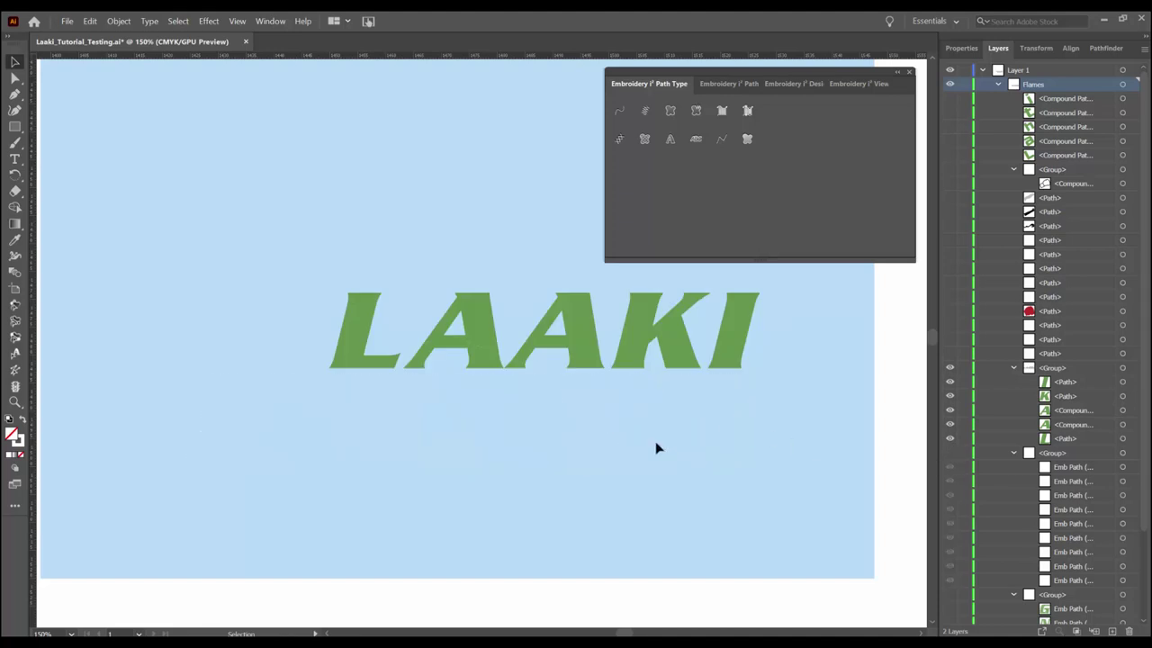
- Select the whole LAAKI letter group and convert it to Auto Satin Path stitches
scroll(630, 432, right, 3)
scroll(630, 432, up, 1)
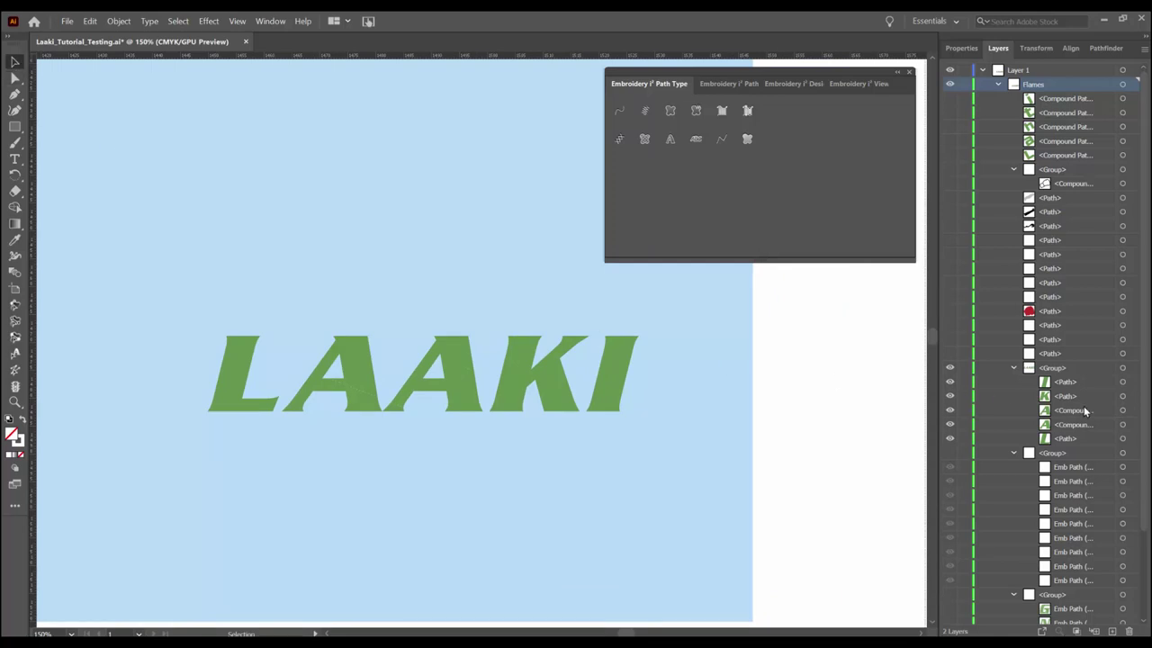
click(1123, 382)
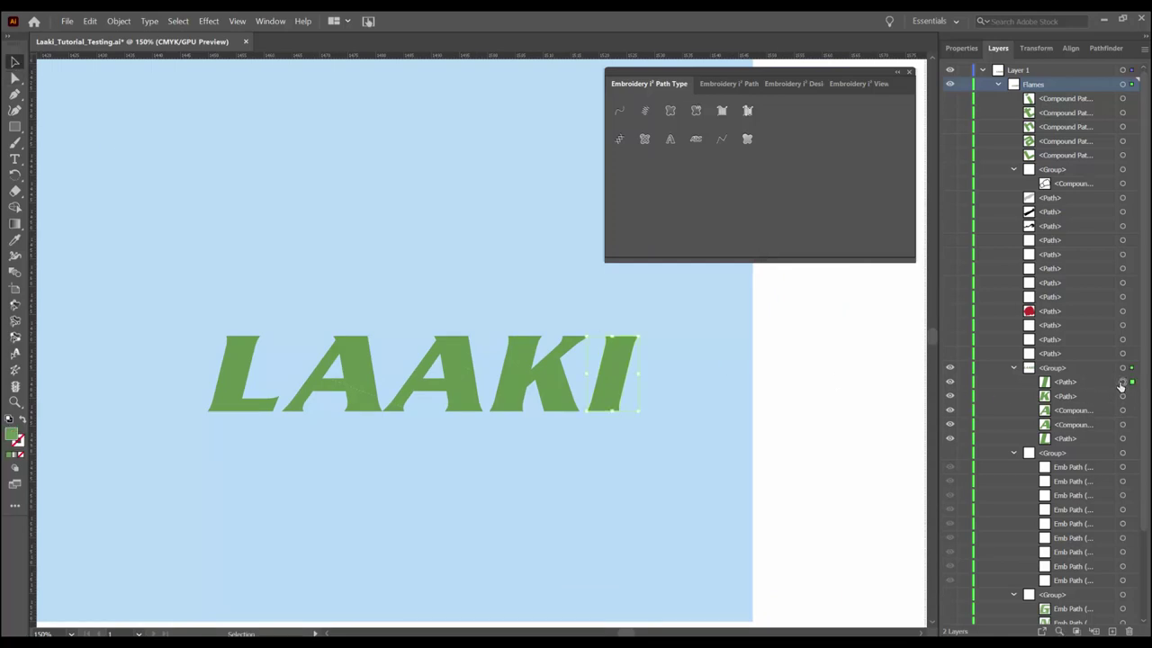
click(1125, 369)
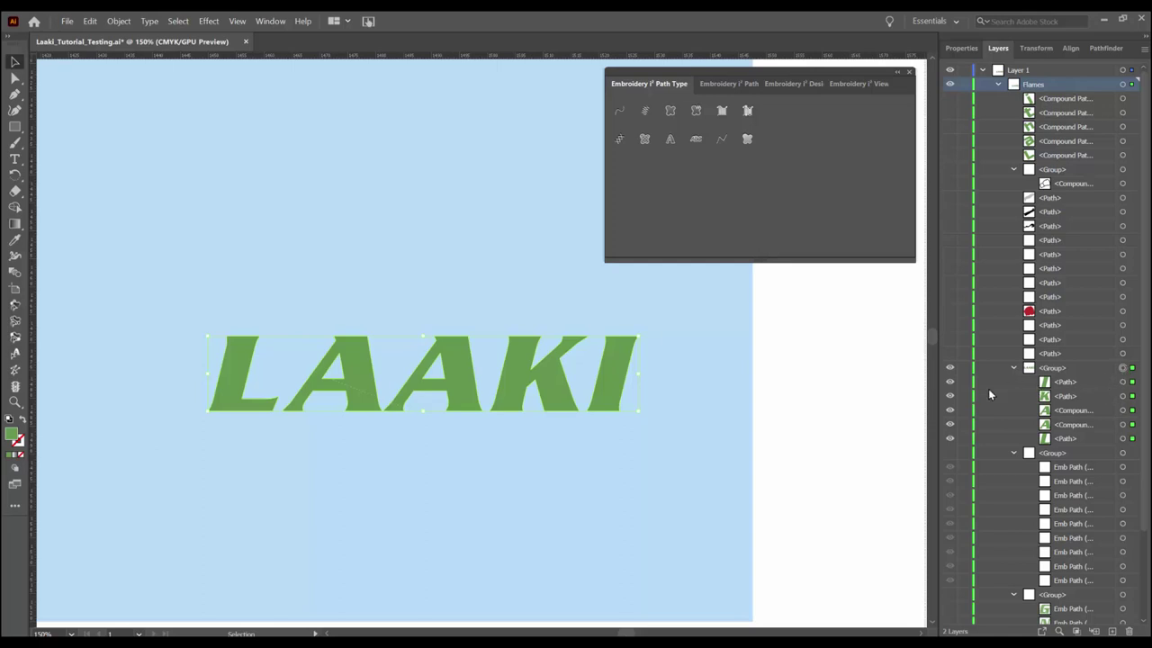
click(747, 112)
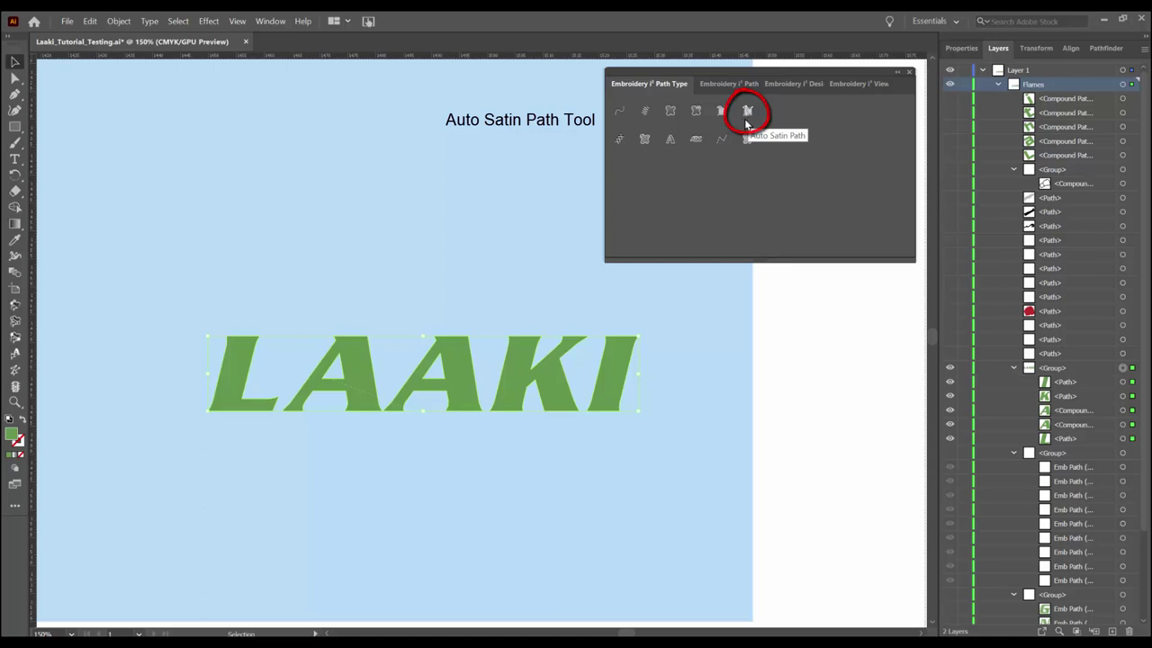
click(749, 109)
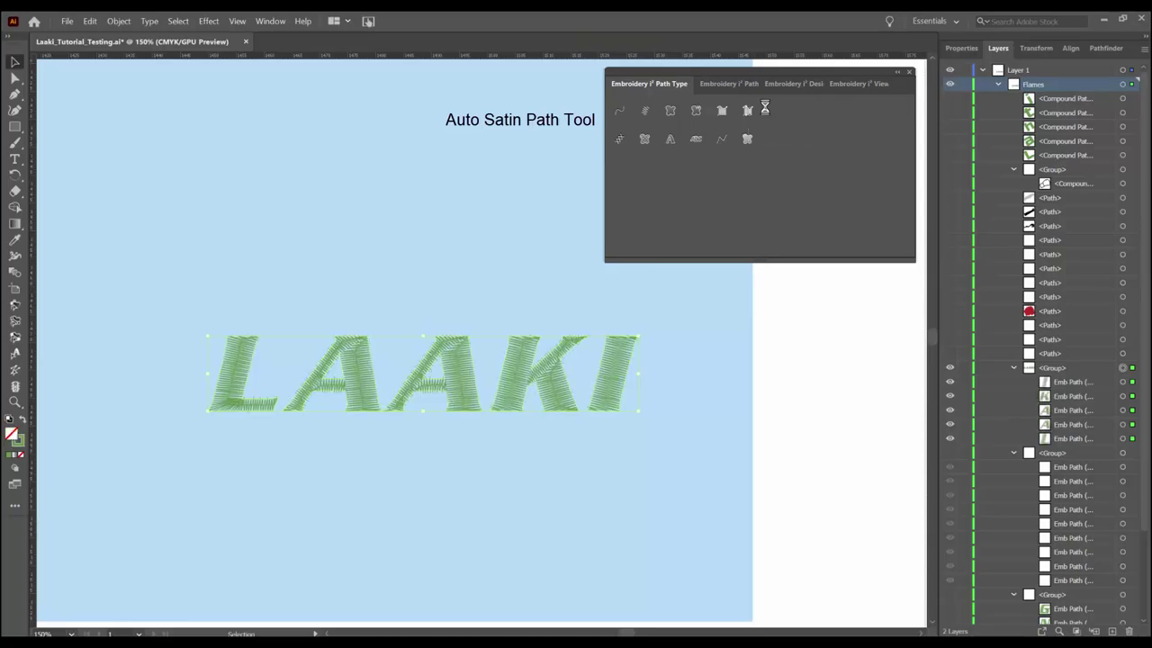
drag(518, 352, 525, 352)
key(ctrl+z)
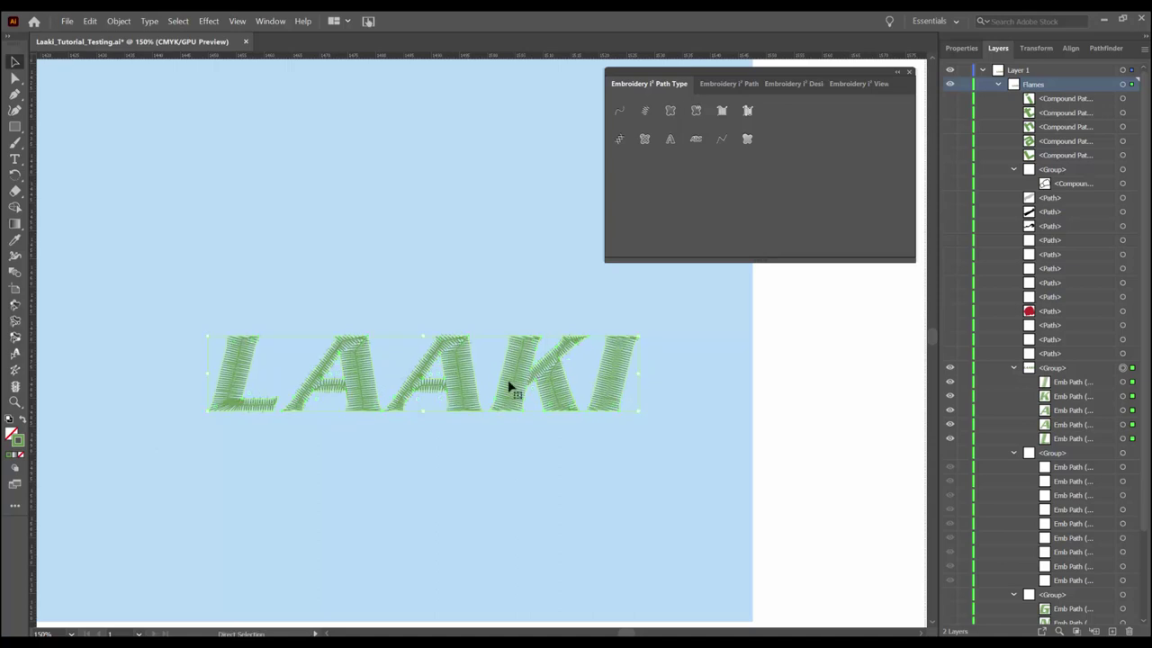
- Select the L, align its angle lines with the lower corner and top edge, and delete the extra line just below the top
key(z)
drag(506, 392, 545, 436)
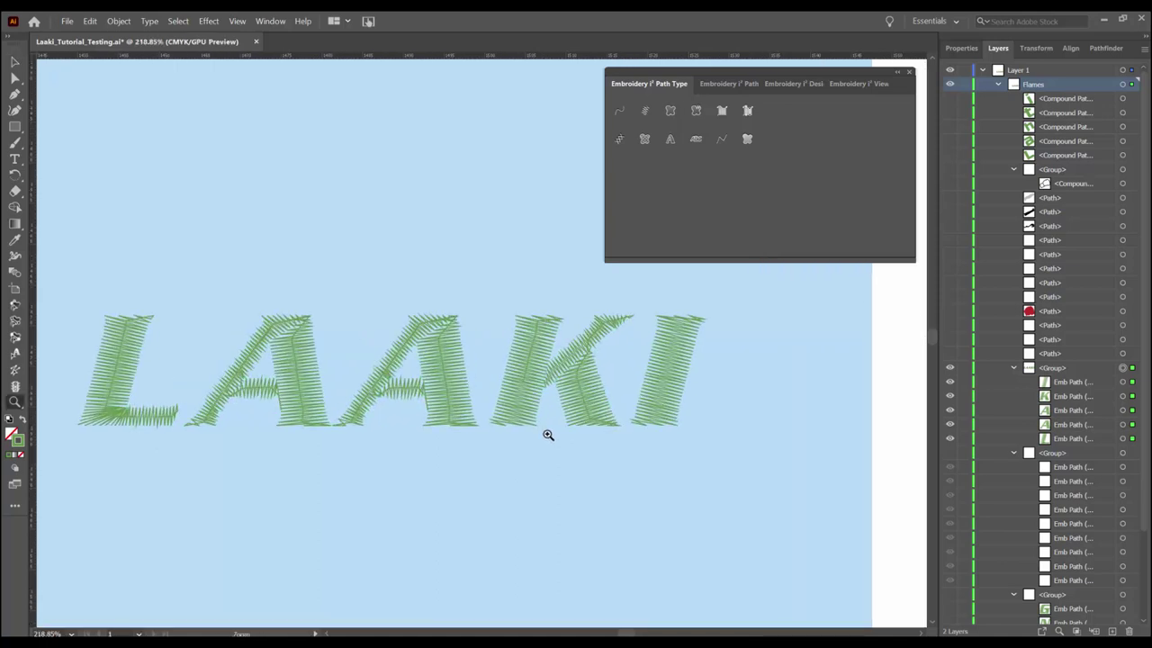
drag(452, 481, 489, 510)
click(15, 62)
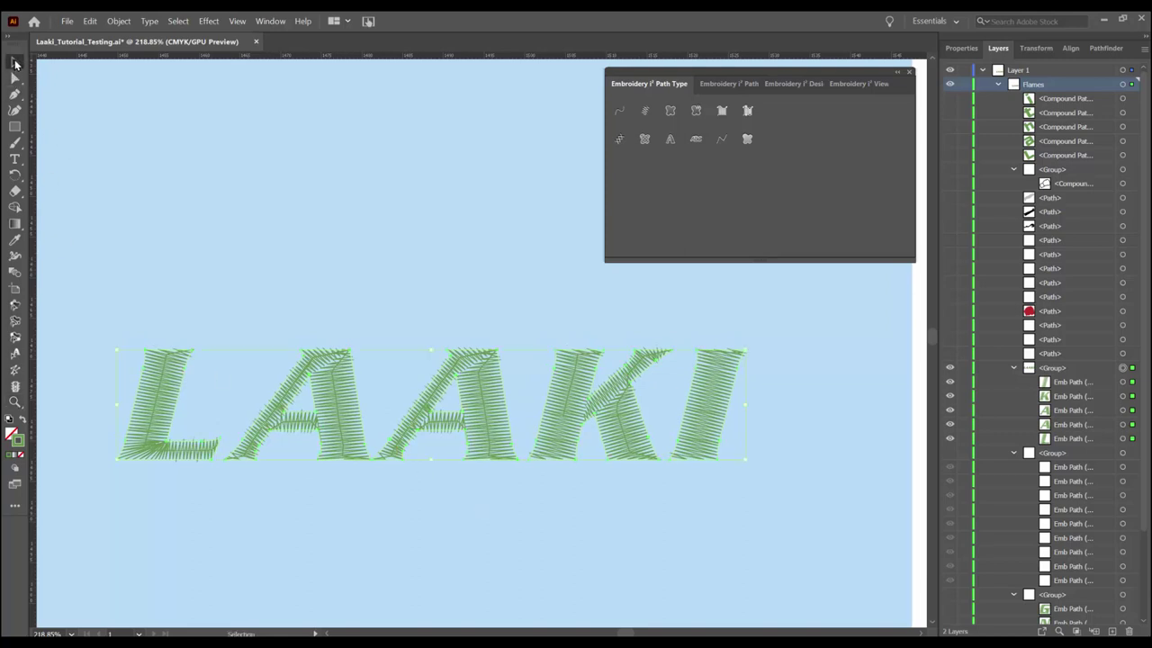
click(1123, 439)
click(14, 320)
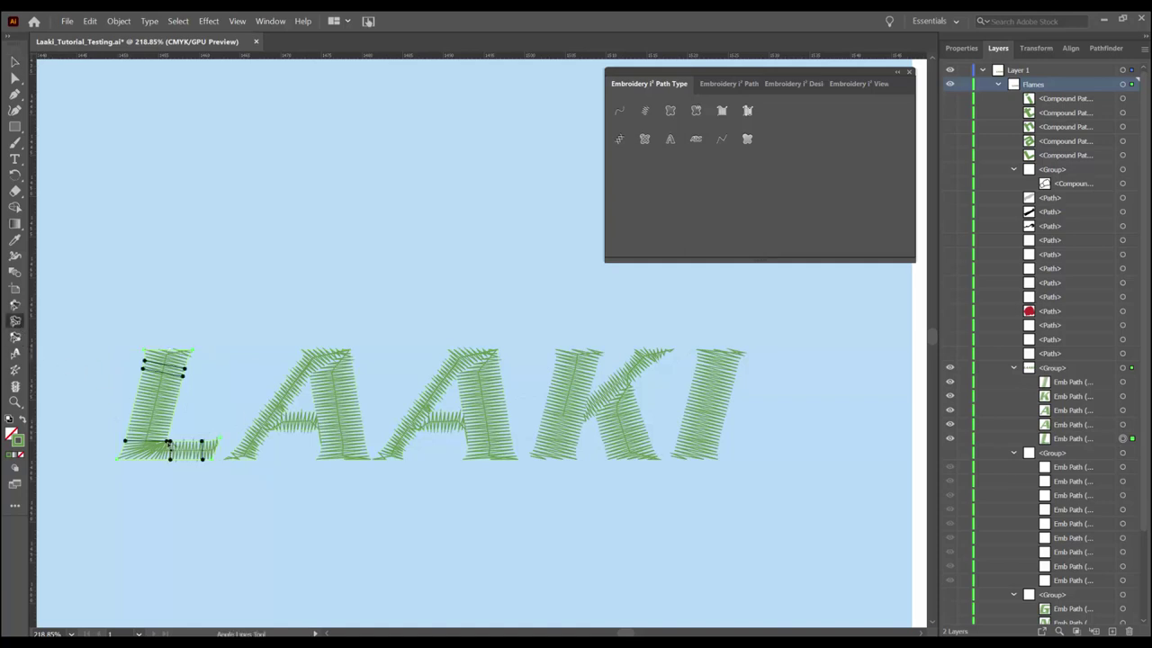
mouse_move(168, 444)
mouse_down()
mouse_move(126, 438)
mouse_move(174, 441)
mouse_up()
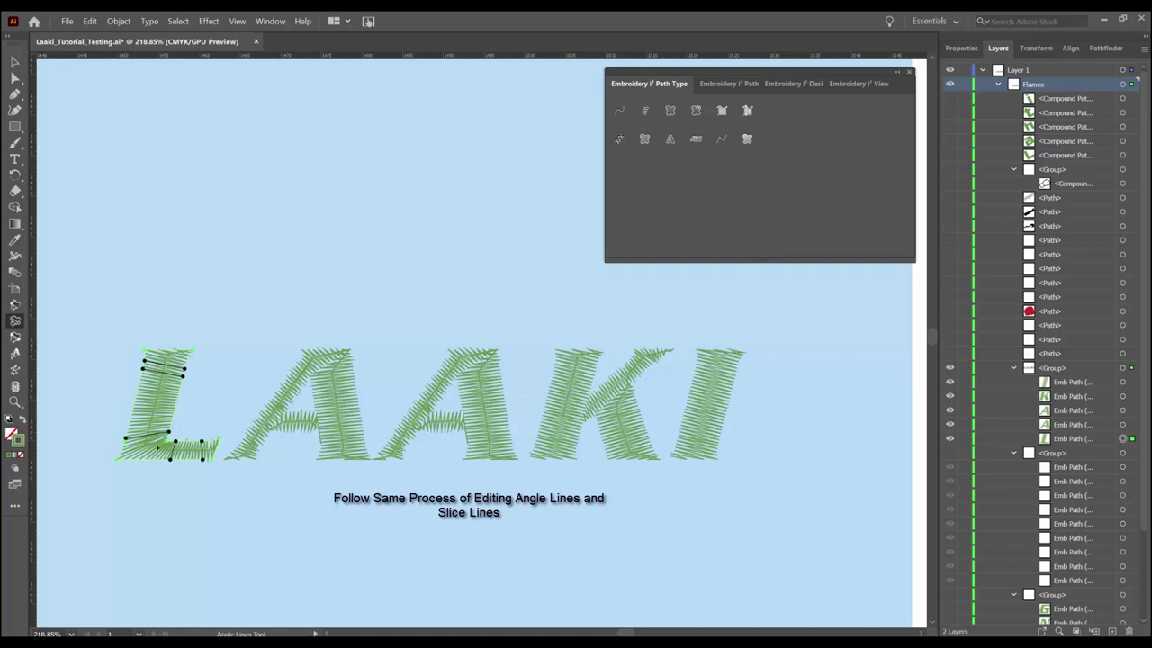
drag(138, 458, 116, 461)
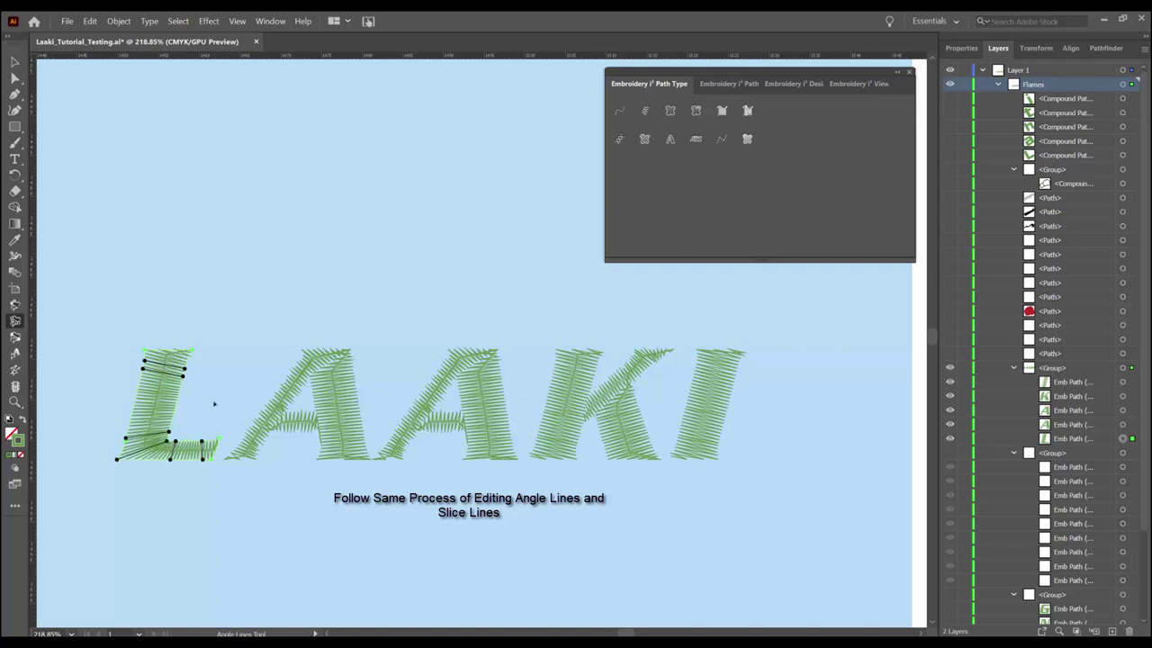
drag(183, 365, 144, 350)
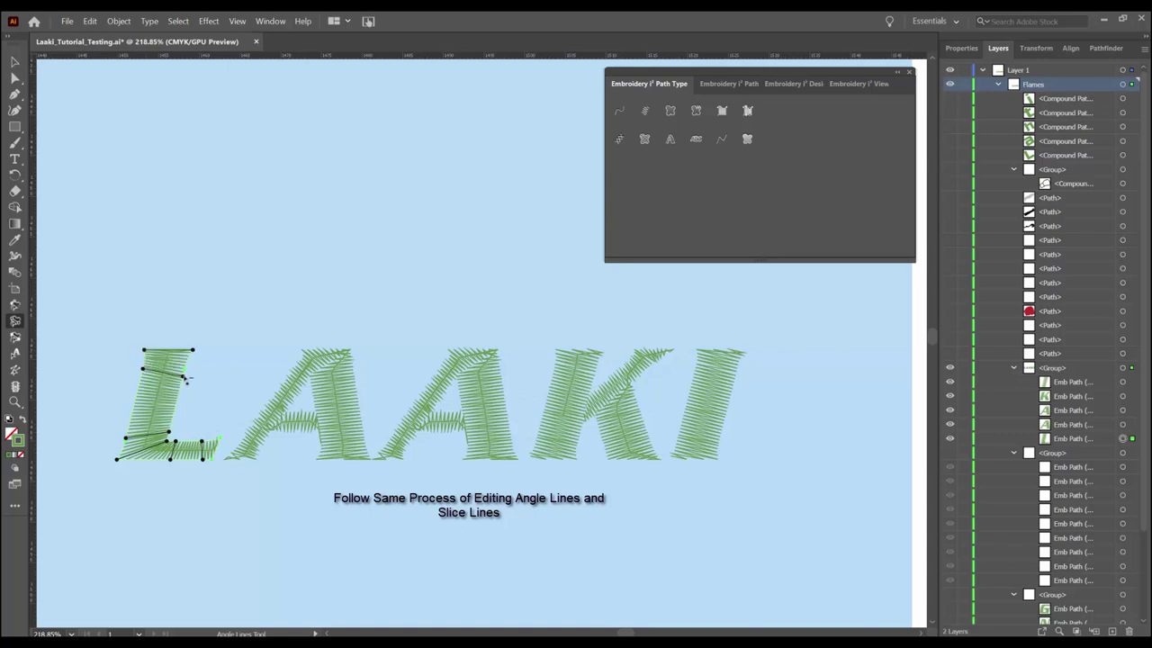
key(Delete)
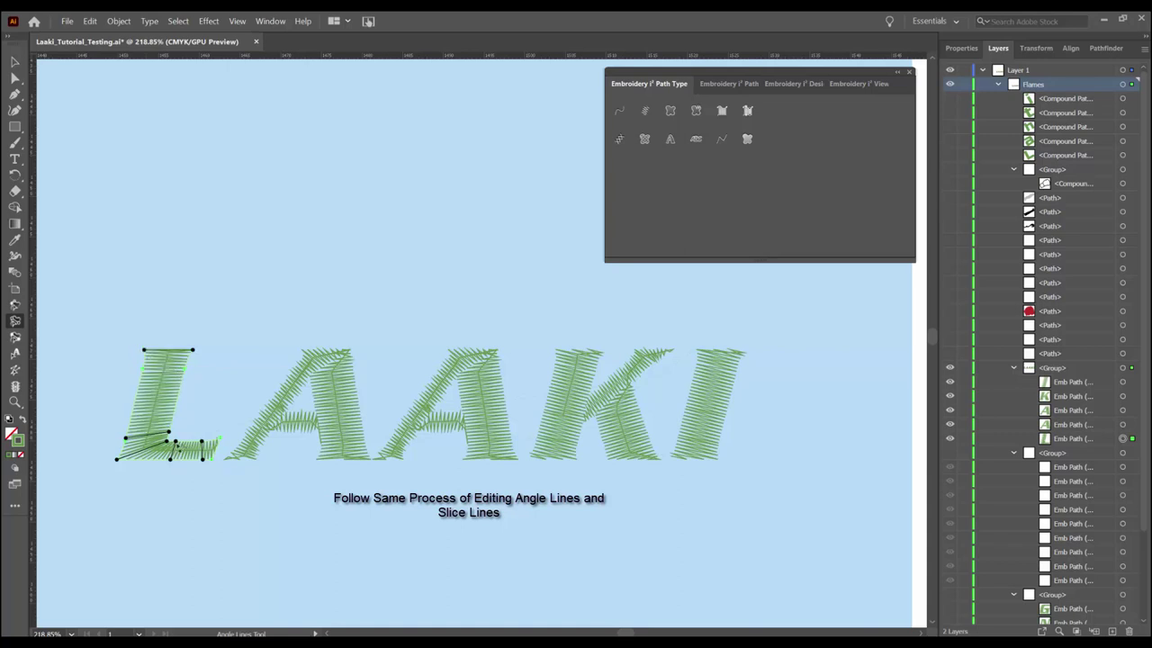
- Align the angle line at the end of the L's foot with the letter's slanted right edge
drag(176, 442, 201, 459)
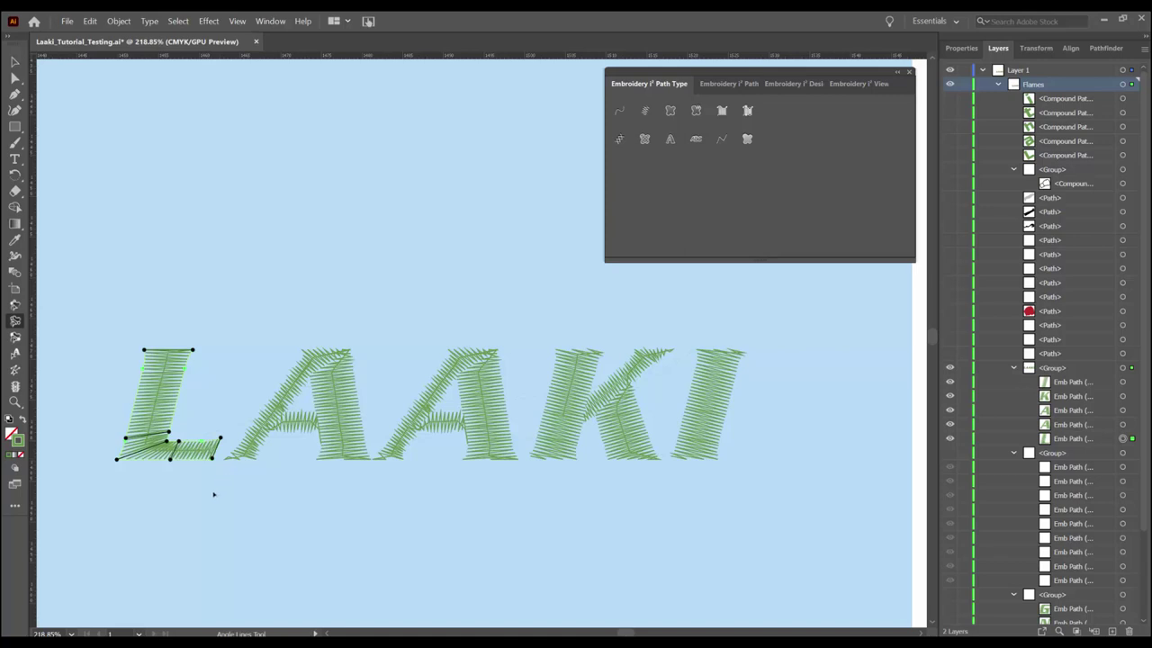
click(15, 61)
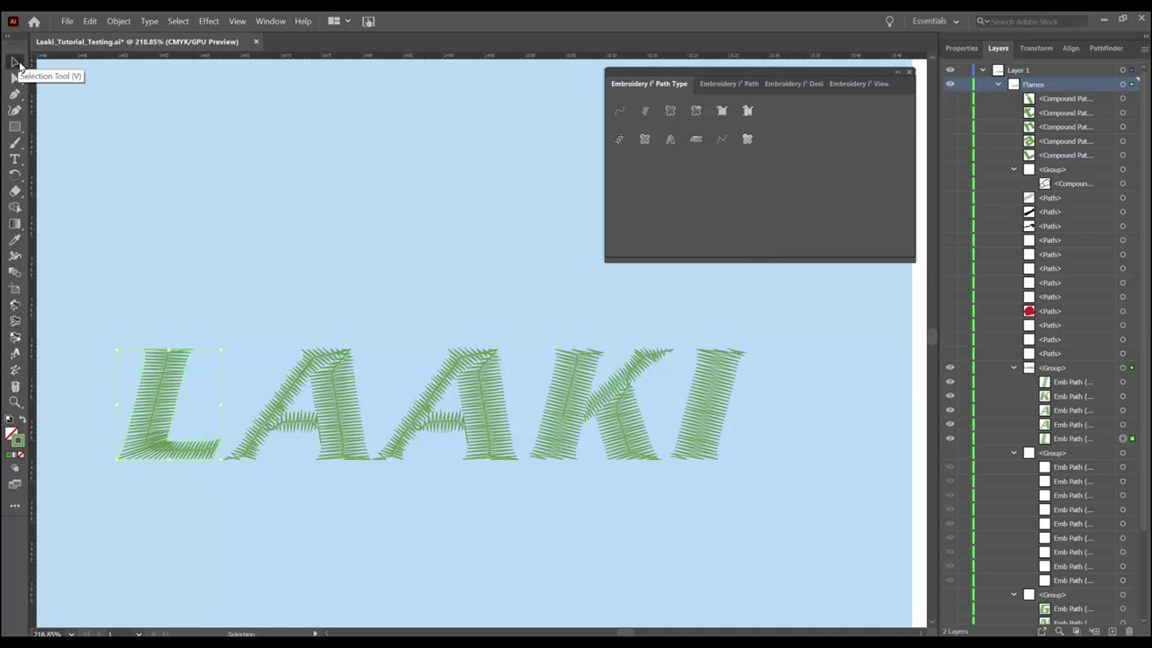
- Adjust the first A's slice lines to the crossbar's junction with the right leg and the apex's upper-left corner
click(1122, 424)
key(shift+a)
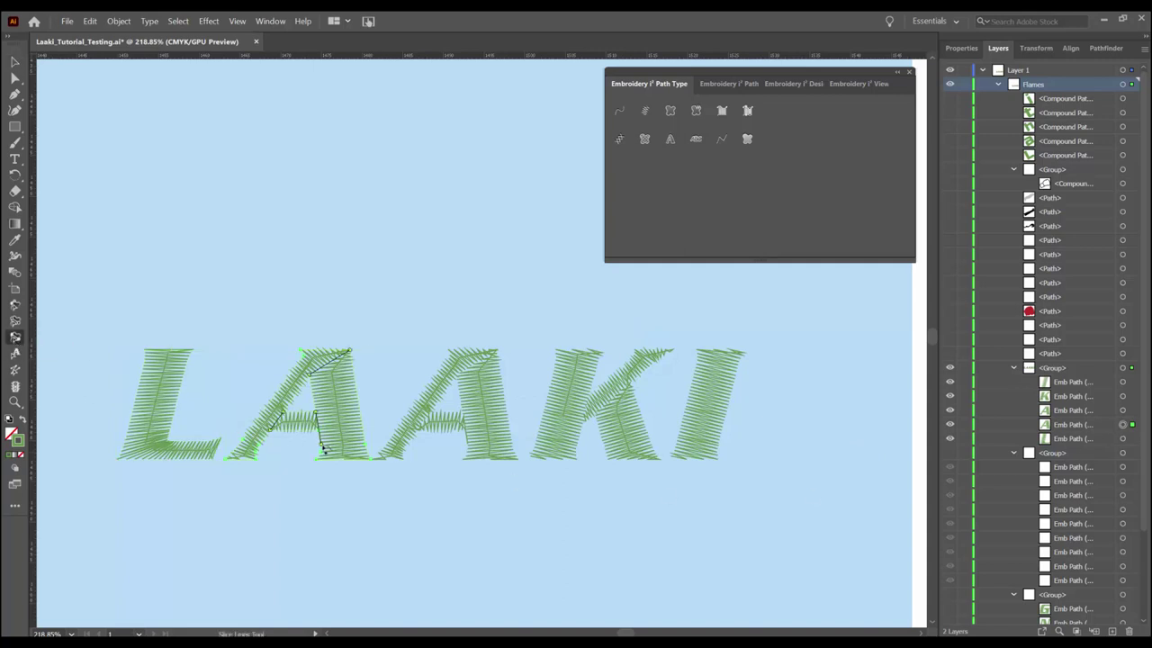
drag(317, 435, 316, 433)
scroll(322, 417, up, 1)
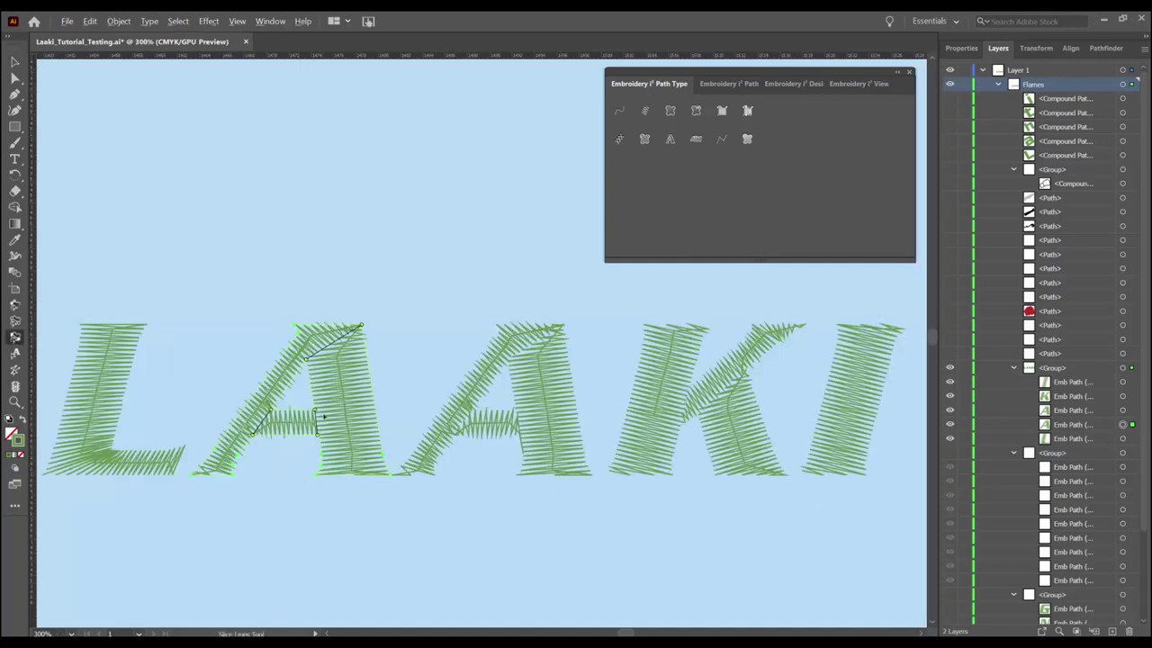
drag(363, 330, 296, 328)
- Align the first A's angle lines with the bottom edges of both legs and straighten the one across the crossbar
key(a)
click(15, 322)
drag(233, 476, 191, 475)
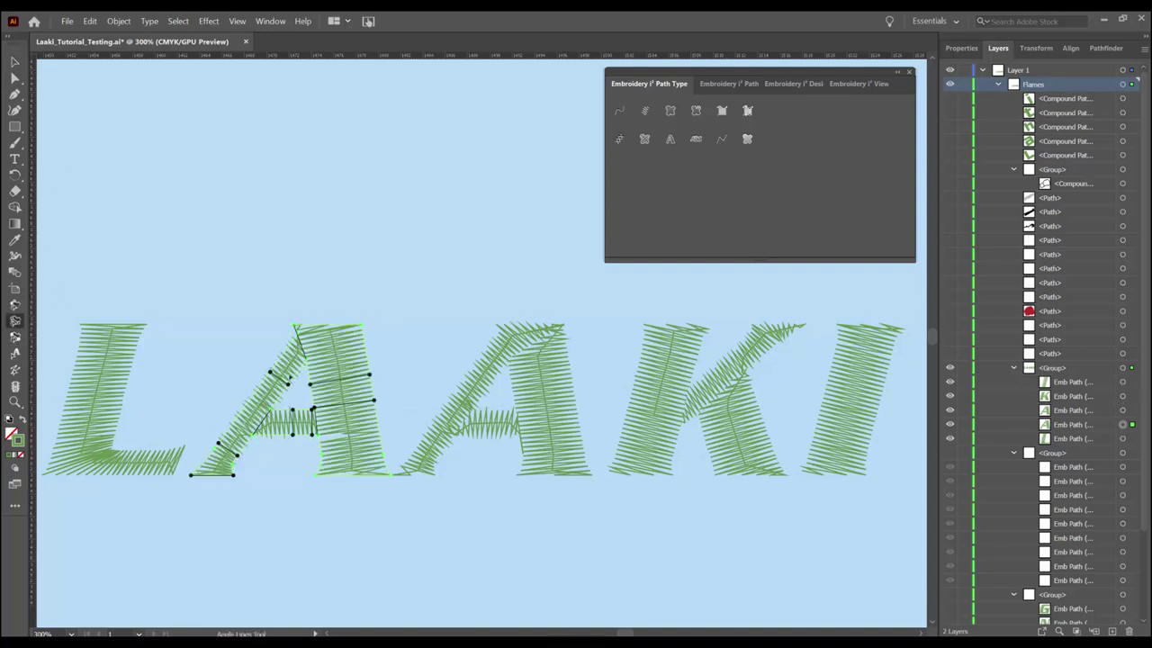
drag(394, 468, 315, 411)
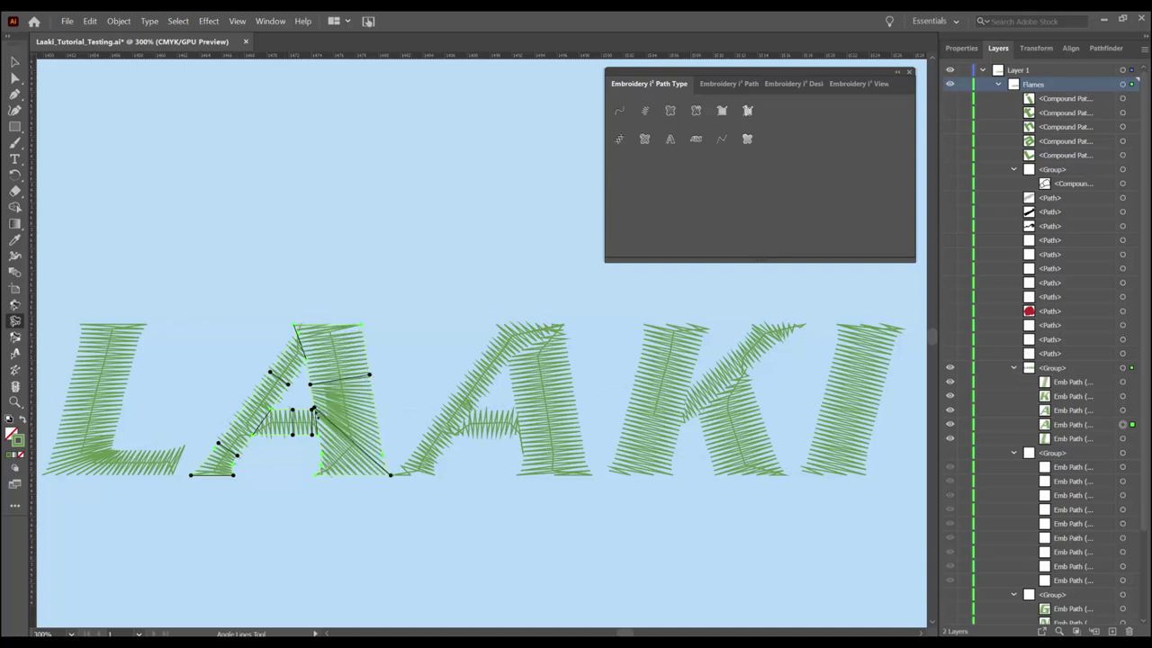
drag(322, 490, 315, 475)
drag(291, 438, 289, 435)
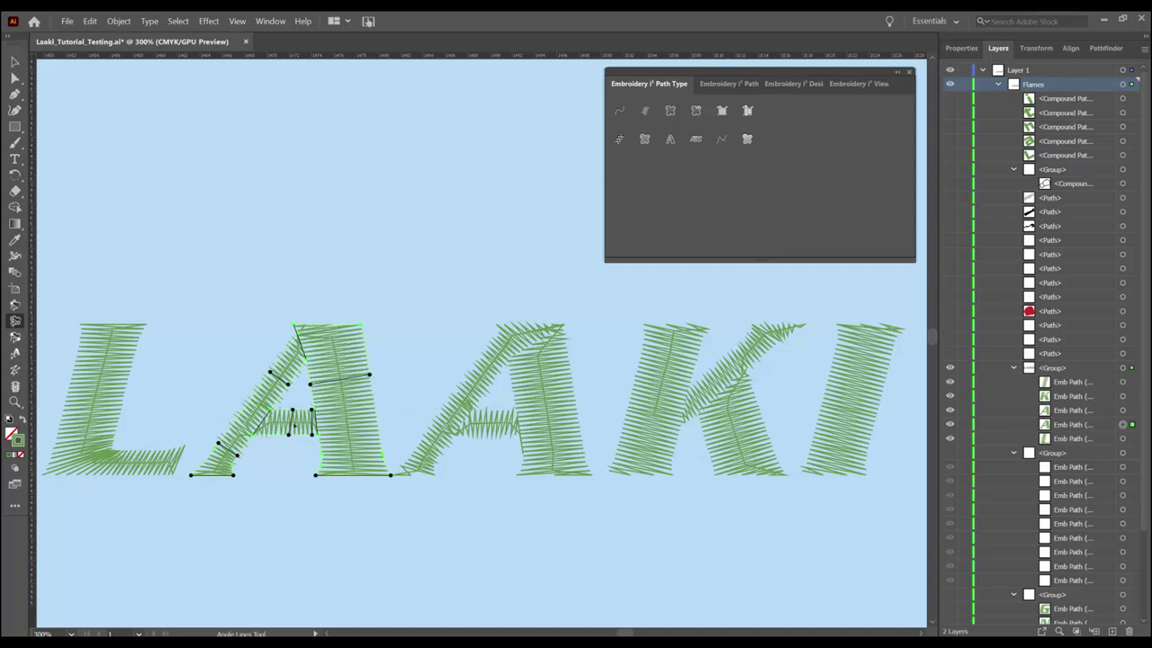
key(v)
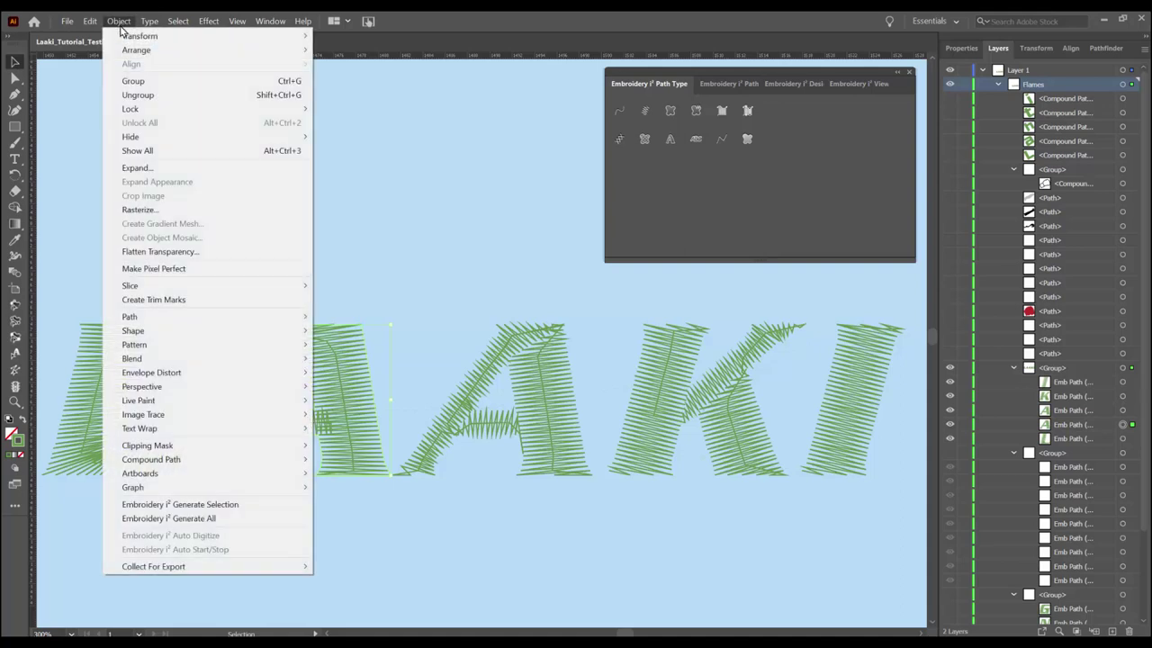
- Copy the edited first A and paste the duplicate in place behind it
click(120, 21)
mouse_move(90, 21)
click(118, 85)
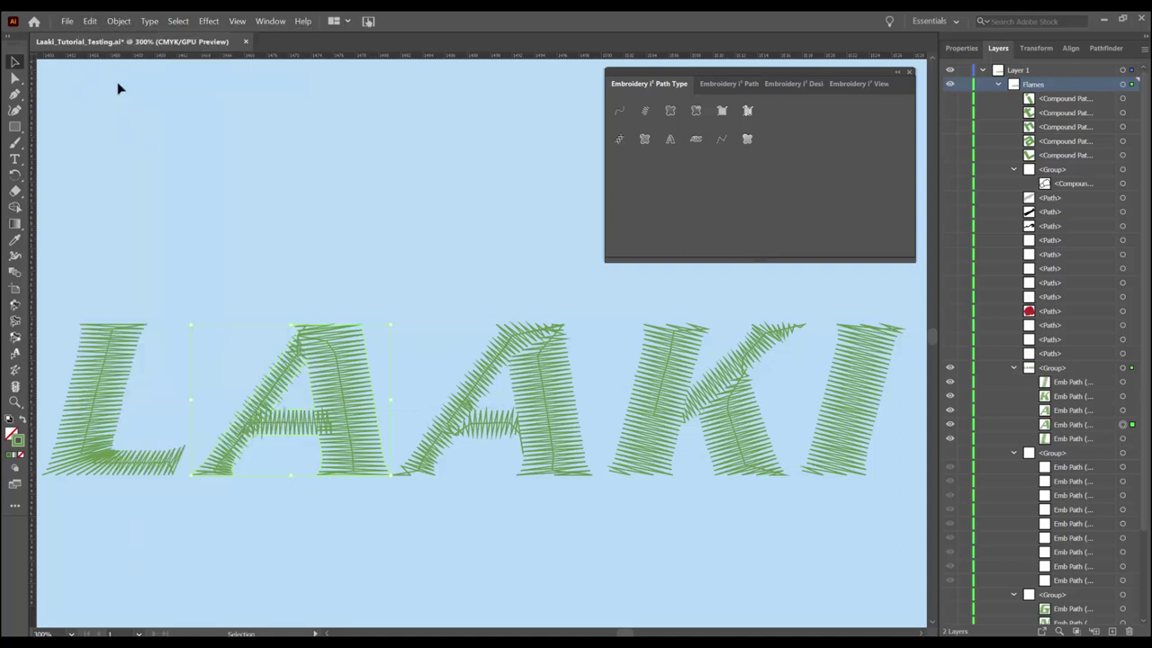
click(91, 21)
click(141, 122)
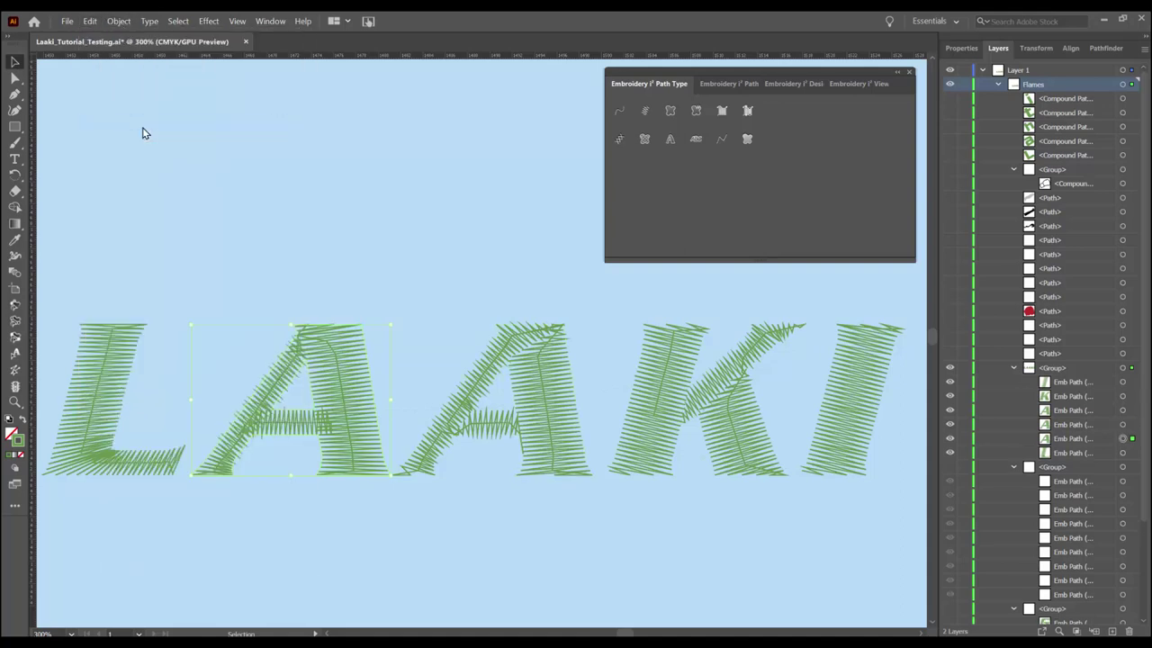
- Move one of the two overlapping edited A's onto the second A's position and delete the old second A
click(1123, 427)
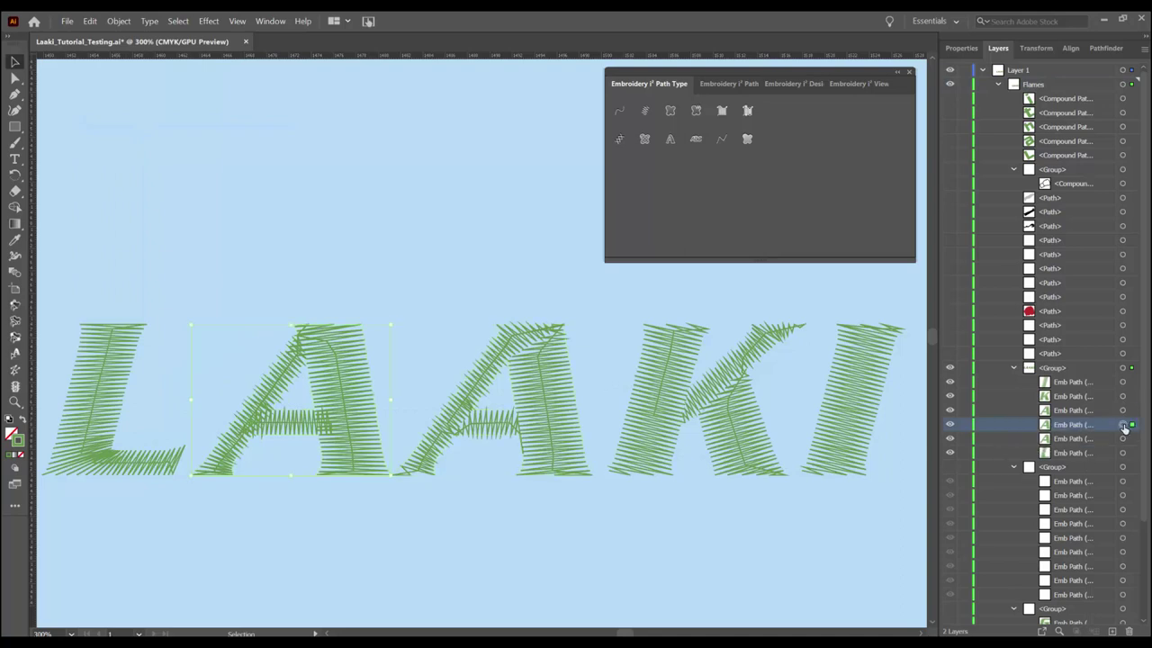
drag(370, 379, 573, 379)
key(Delete)
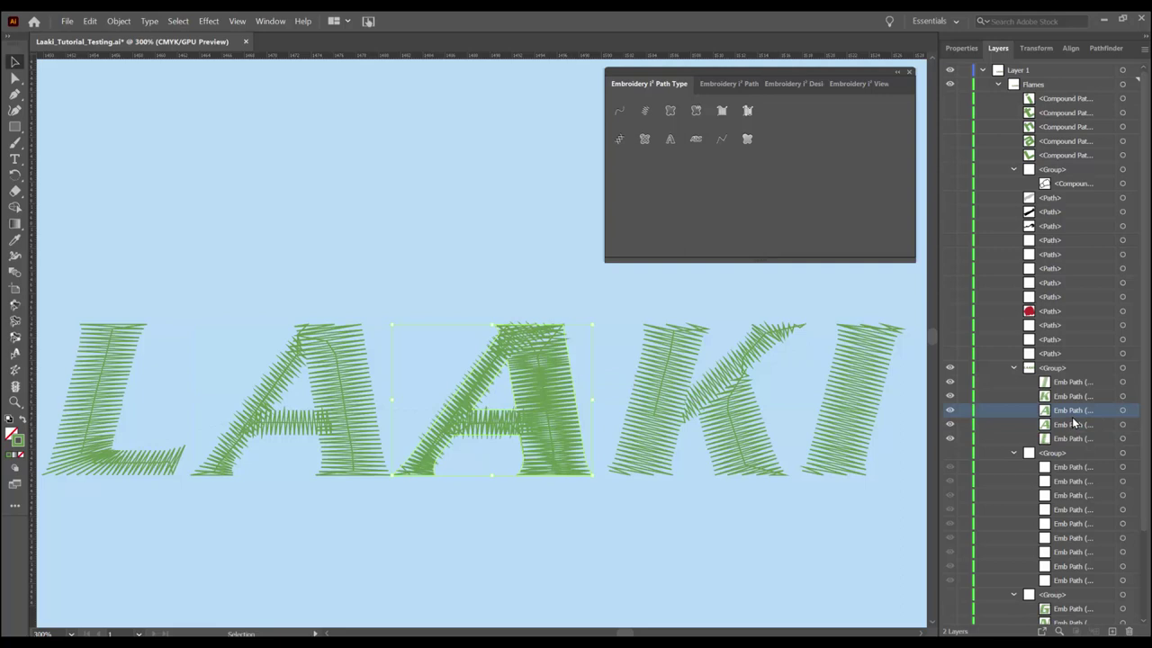
- Adjust the K's angle lines to follow the top edge of its upper arm and the bottom edge of its lower leg
scroll(648, 475, right, 5)
click(1123, 397)
click(15, 320)
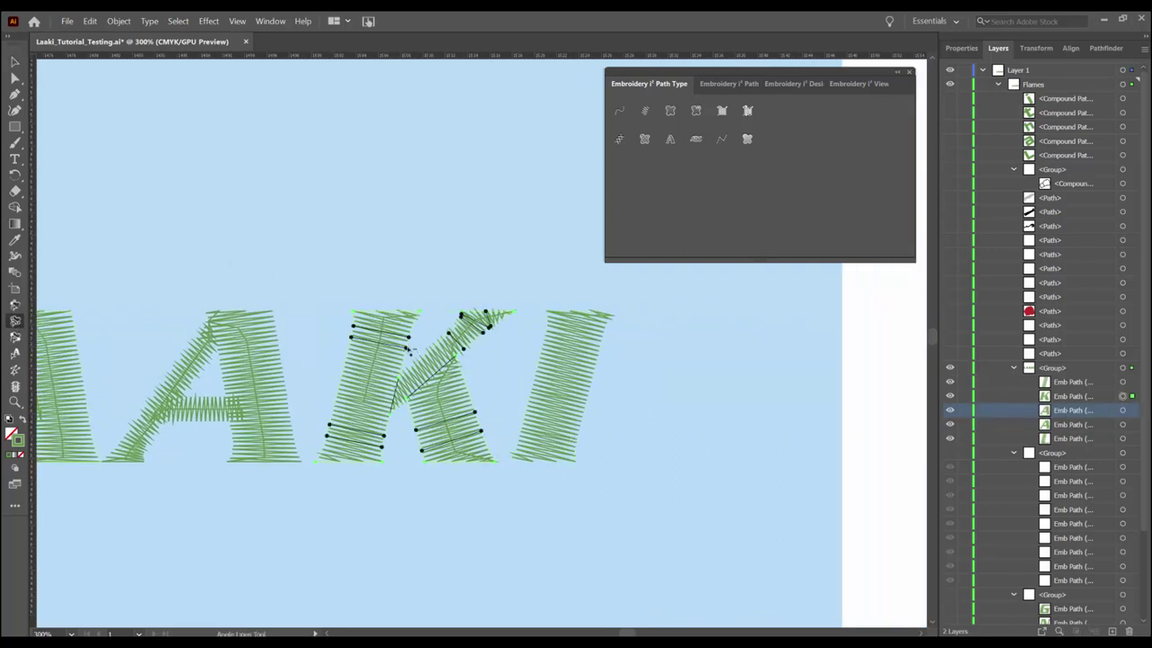
drag(462, 312, 514, 311)
drag(464, 348, 456, 325)
drag(482, 430, 494, 462)
drag(421, 450, 424, 462)
key(v)
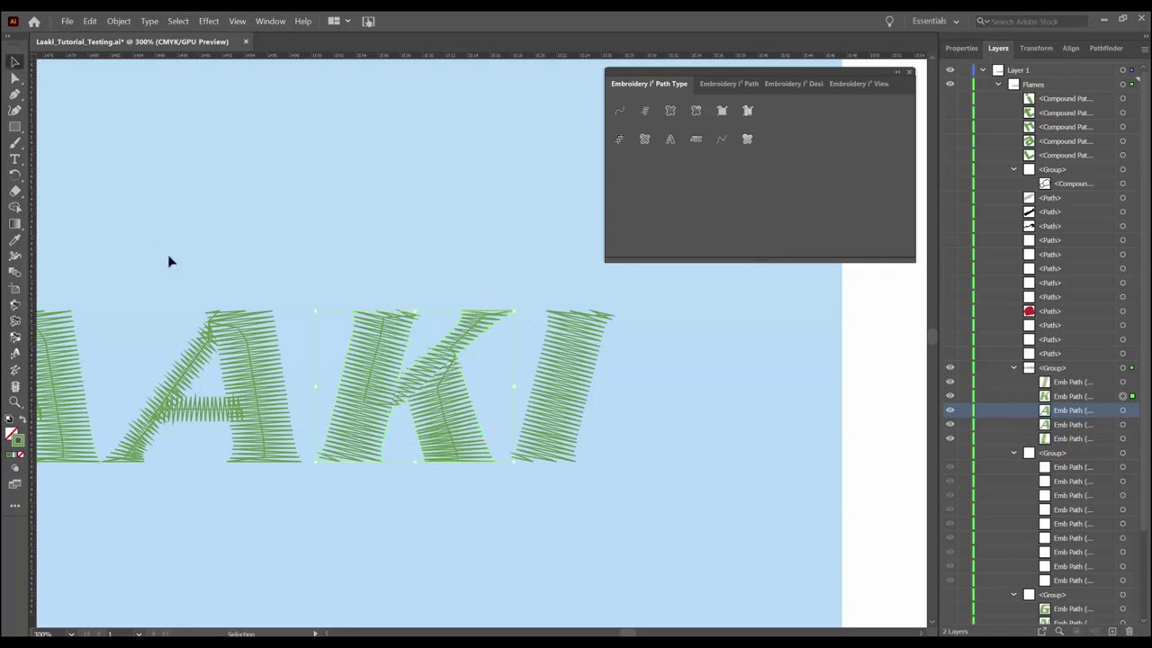
- Reduce the angle lines of the letter I to one near its top and one near its bottom
click(15, 320)
click(560, 369)
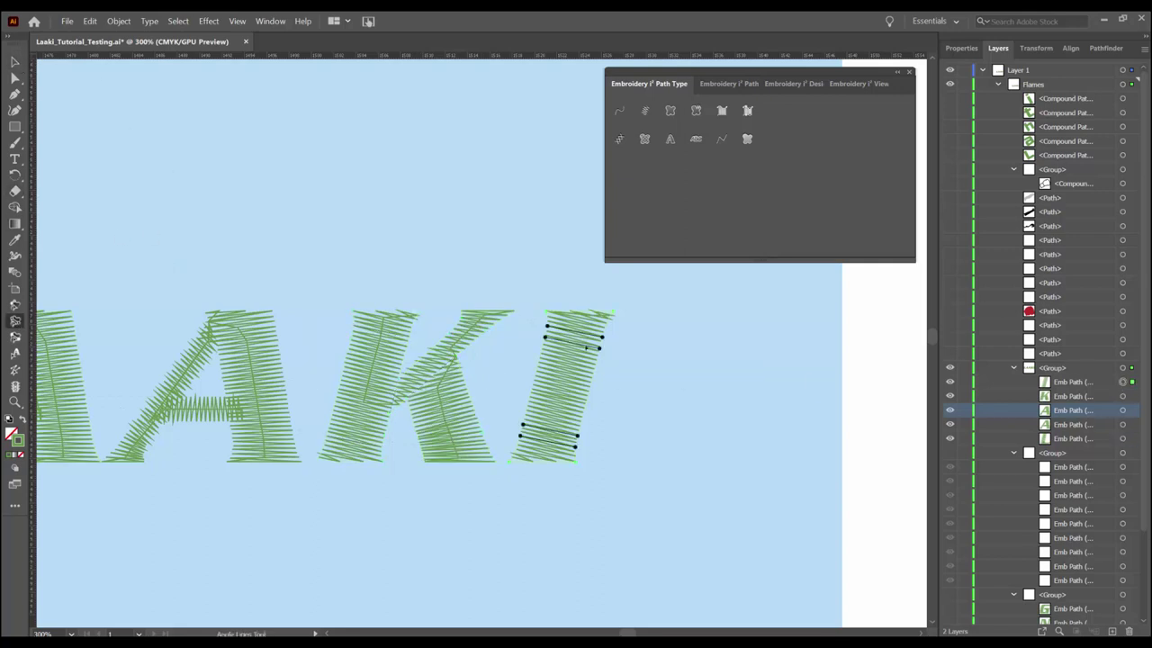
scroll(550, 420, down, 1)
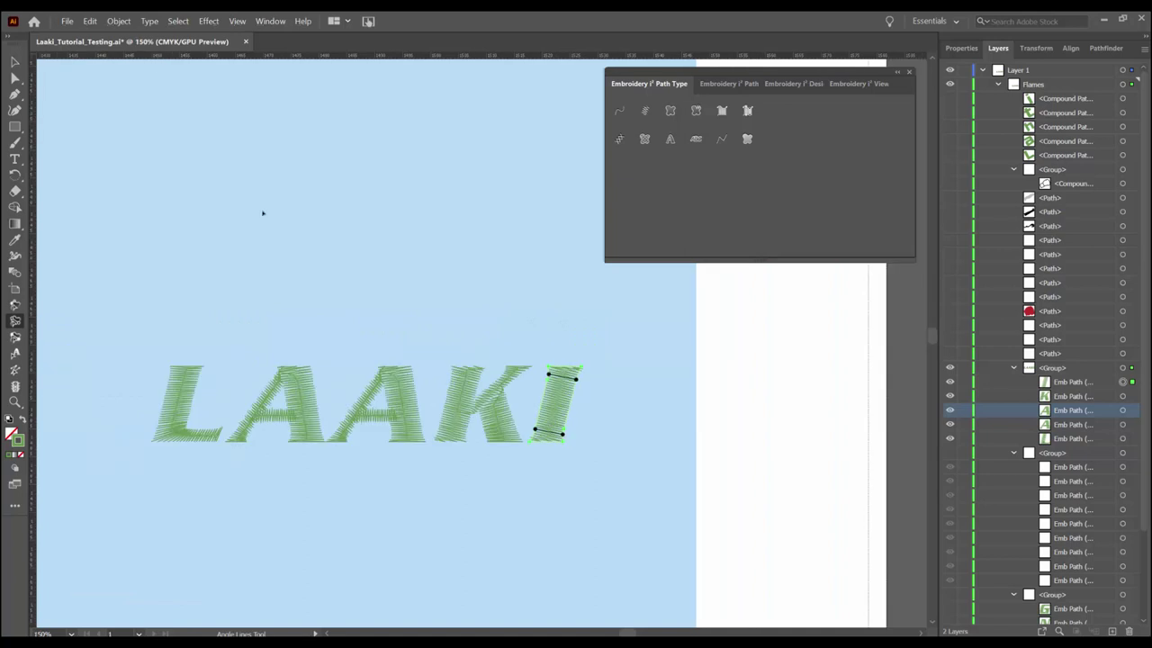
key(v)
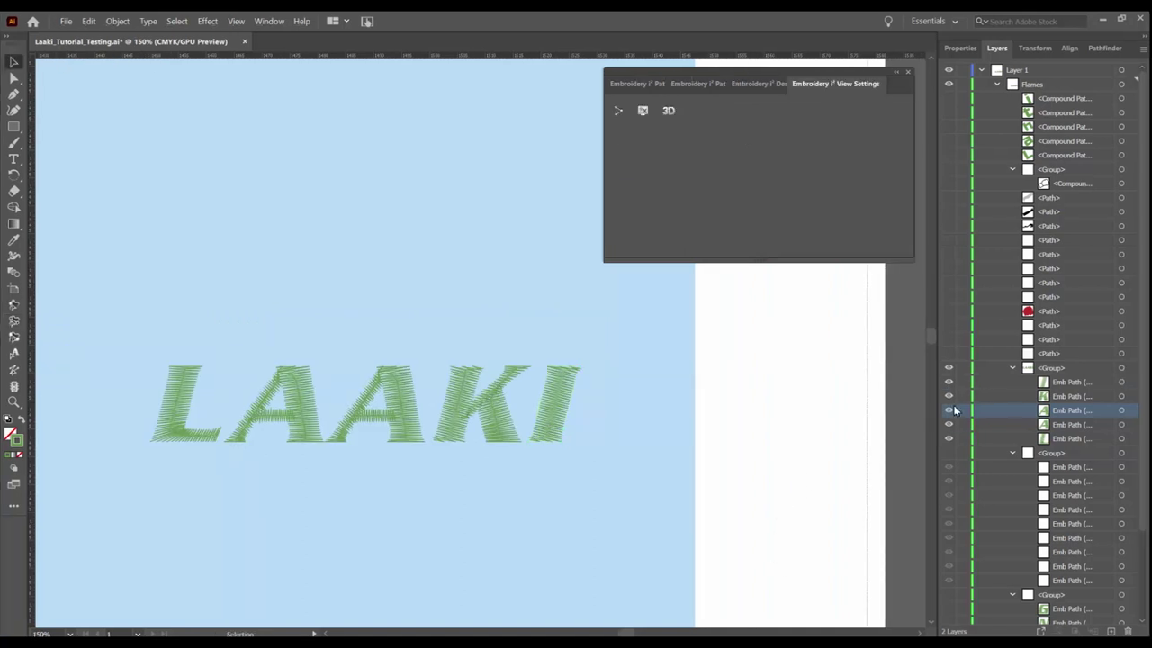
- Hide the green LAAKI letter group and show the white outline and two small triangle paths
drag(950, 441, 950, 369)
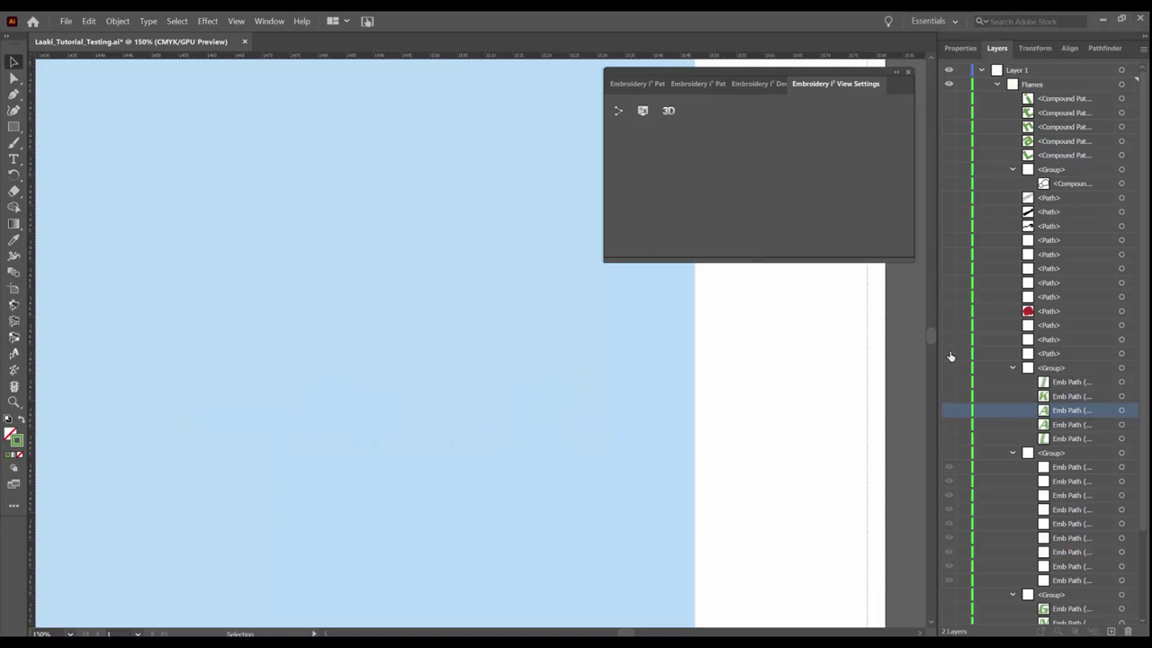
click(949, 353)
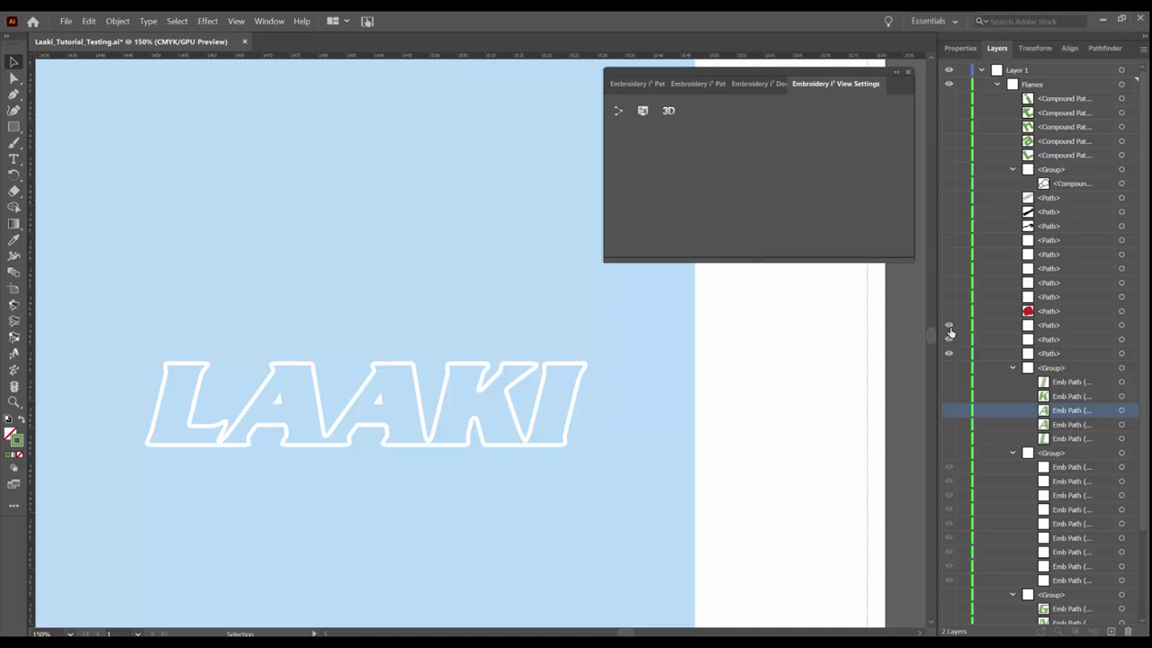
- Convert the white LAAKI outline to a Steil embroidery path with a width of 1.3 mm
click(1121, 353)
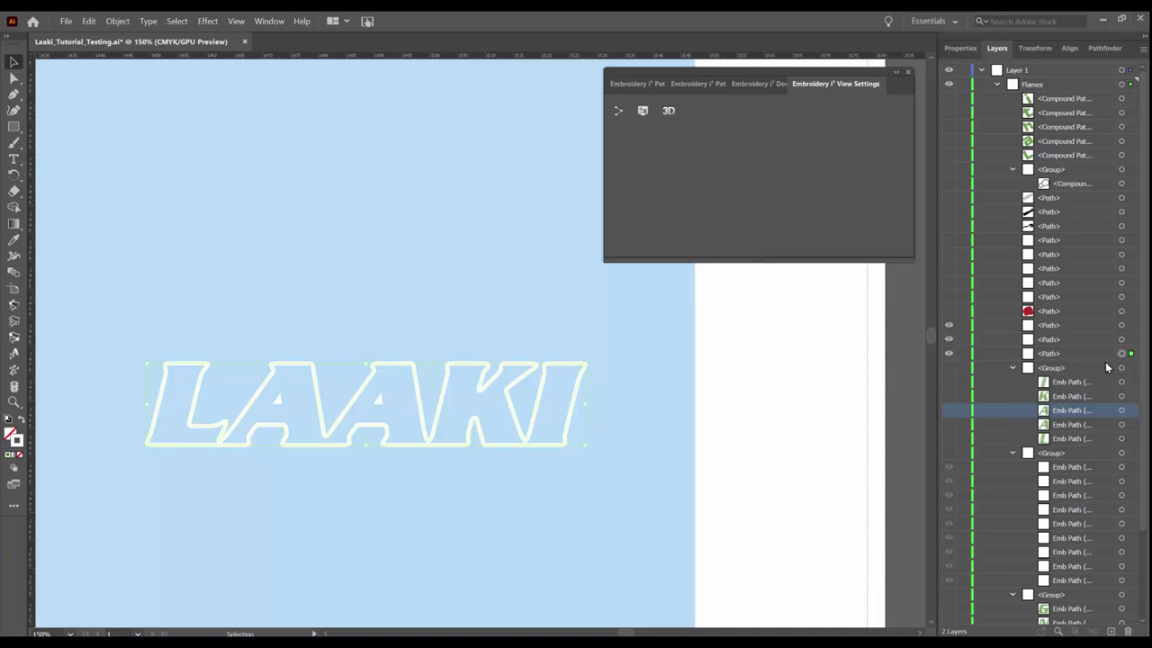
click(642, 85)
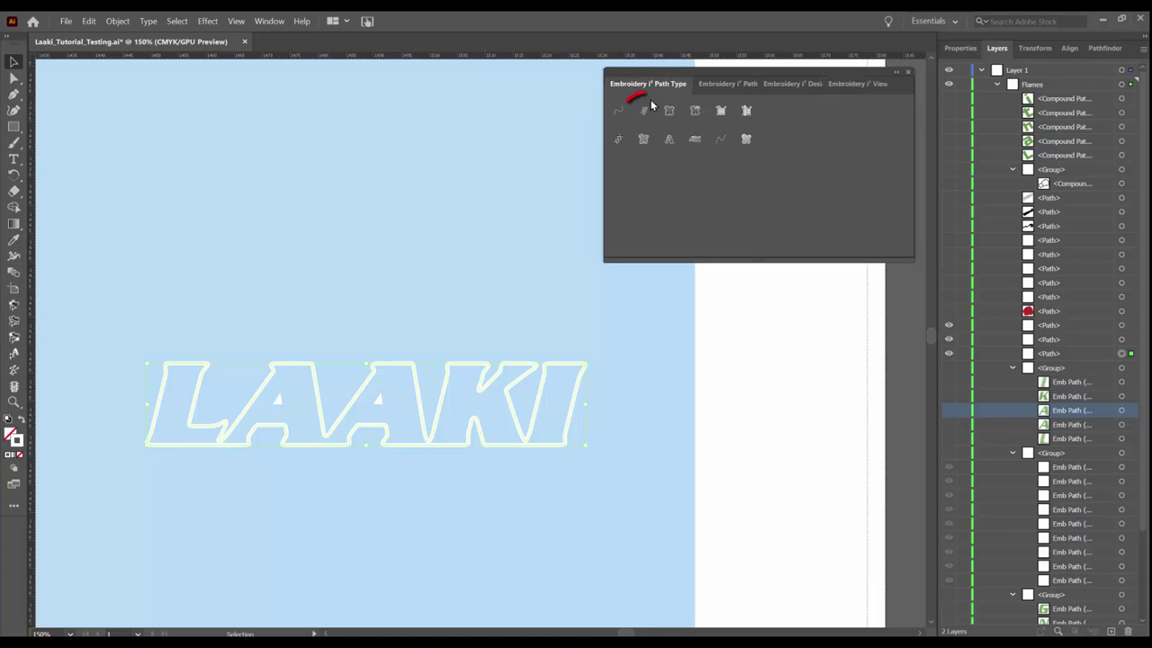
click(645, 115)
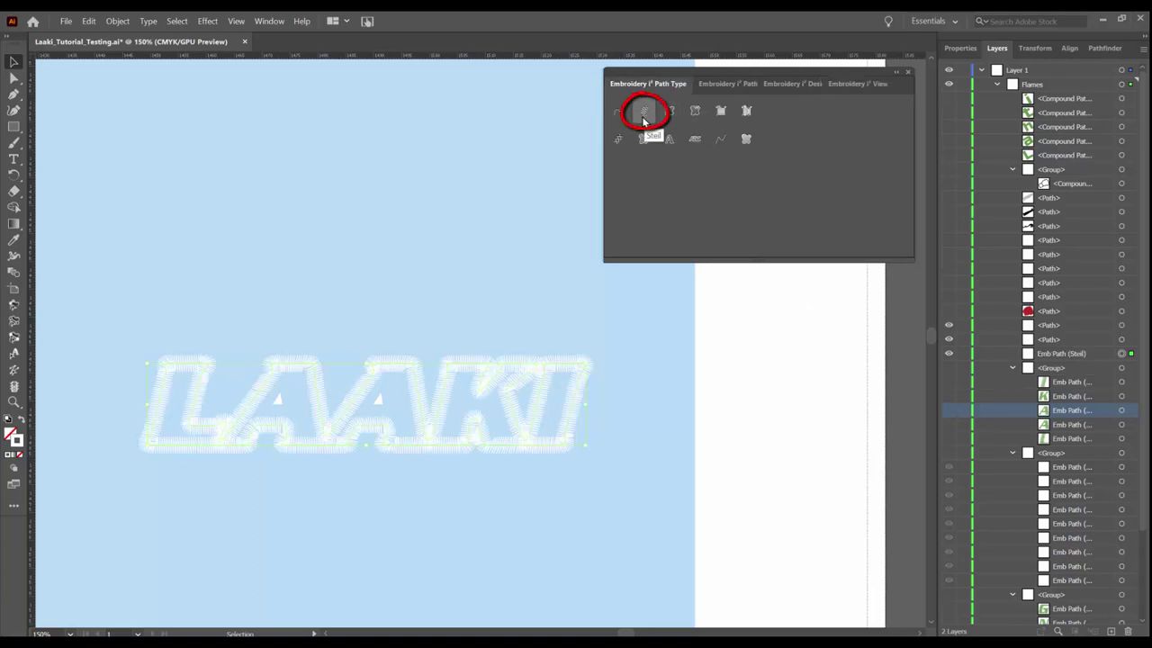
click(708, 85)
click(697, 125)
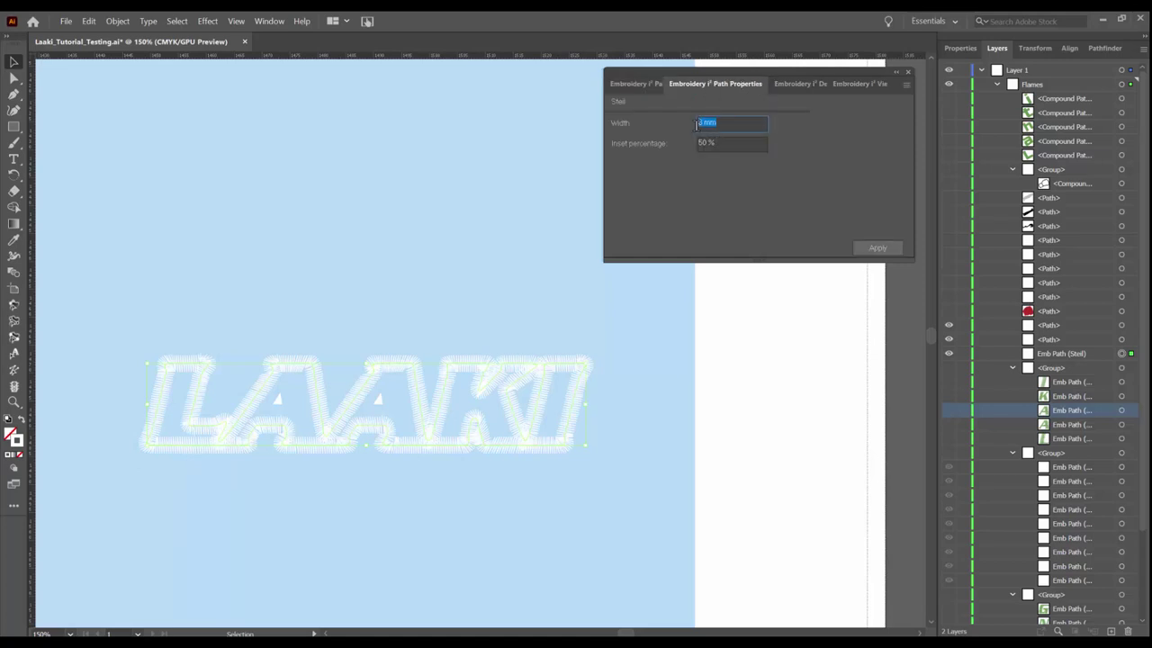
text(1.3)
click(879, 251)
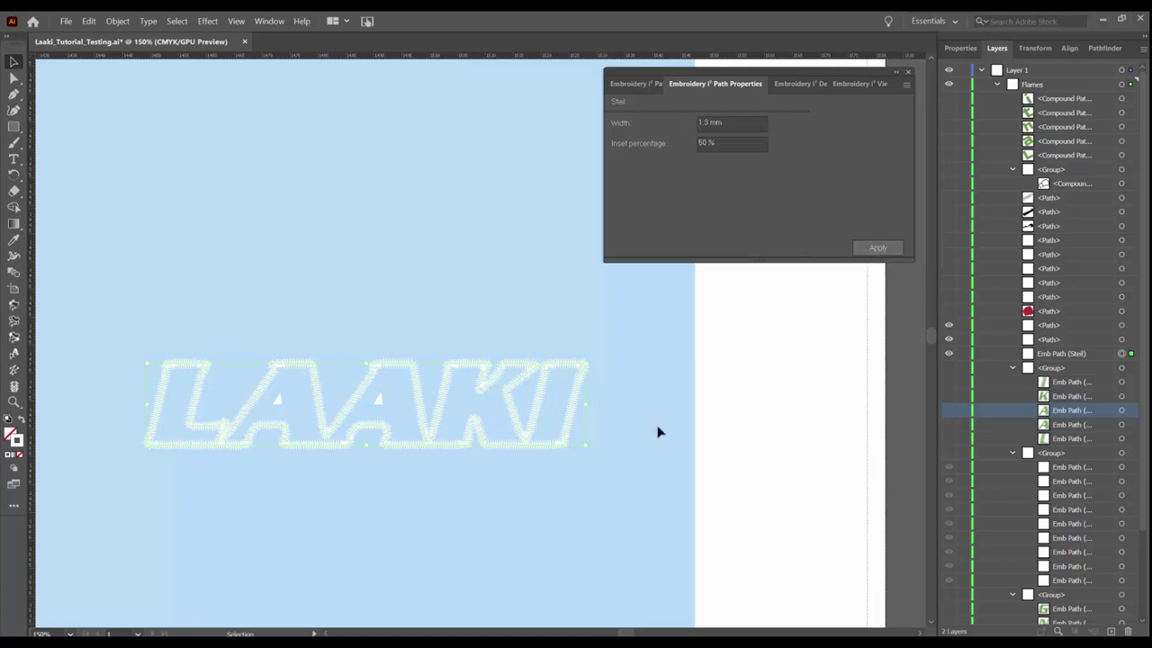
- Edit the outline's anchor points at the upper-left corners of both A's to even out the Steil stitches
key(z)
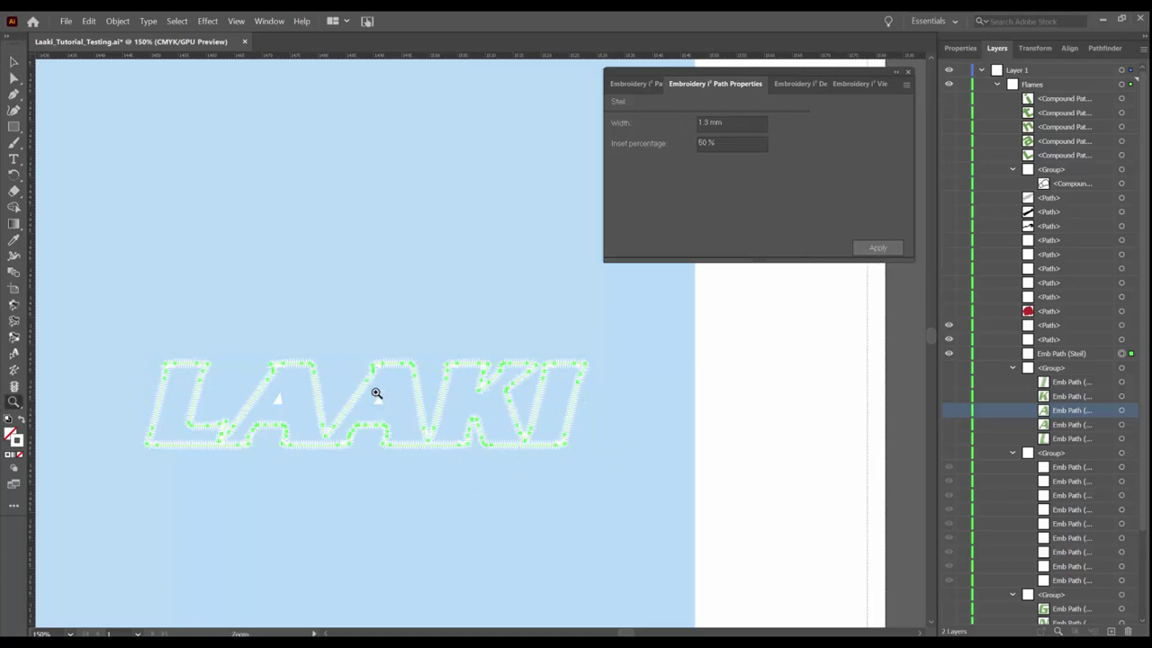
drag(375, 397, 412, 427)
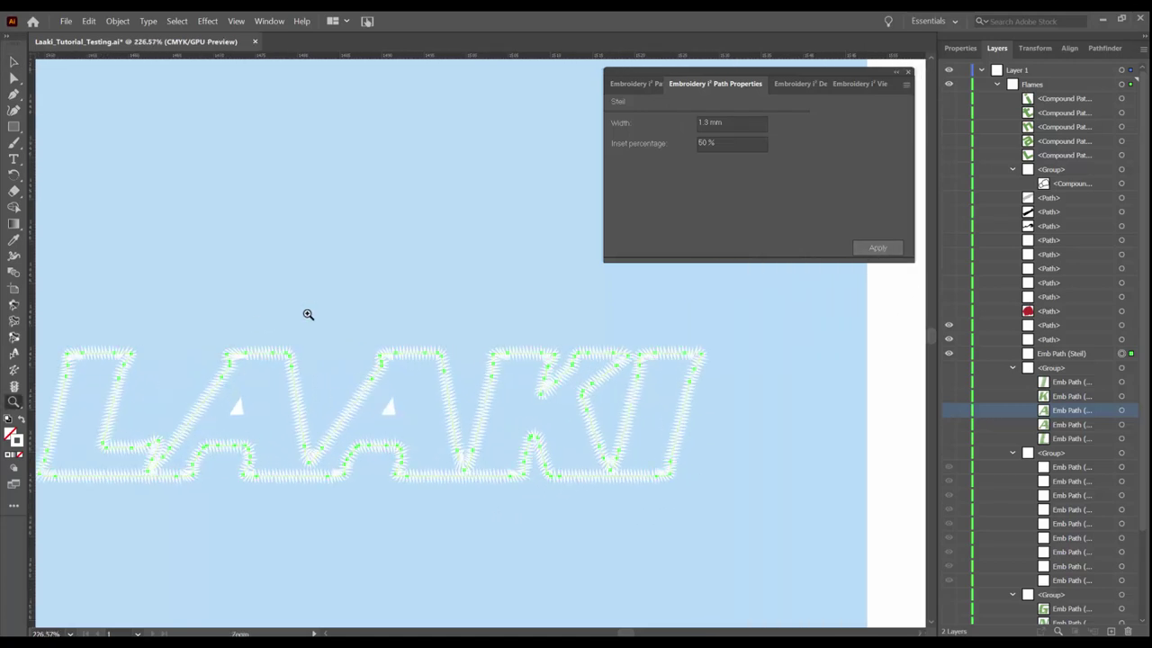
click(15, 80)
scroll(329, 418, left, 2)
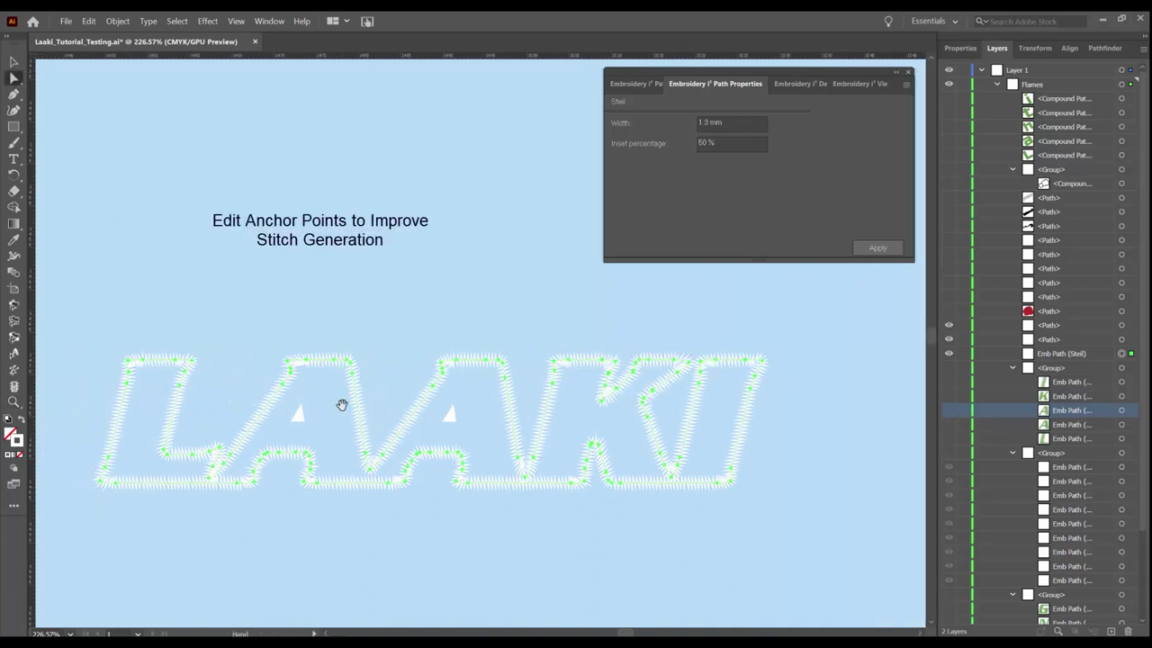
scroll(334, 409, up, 2)
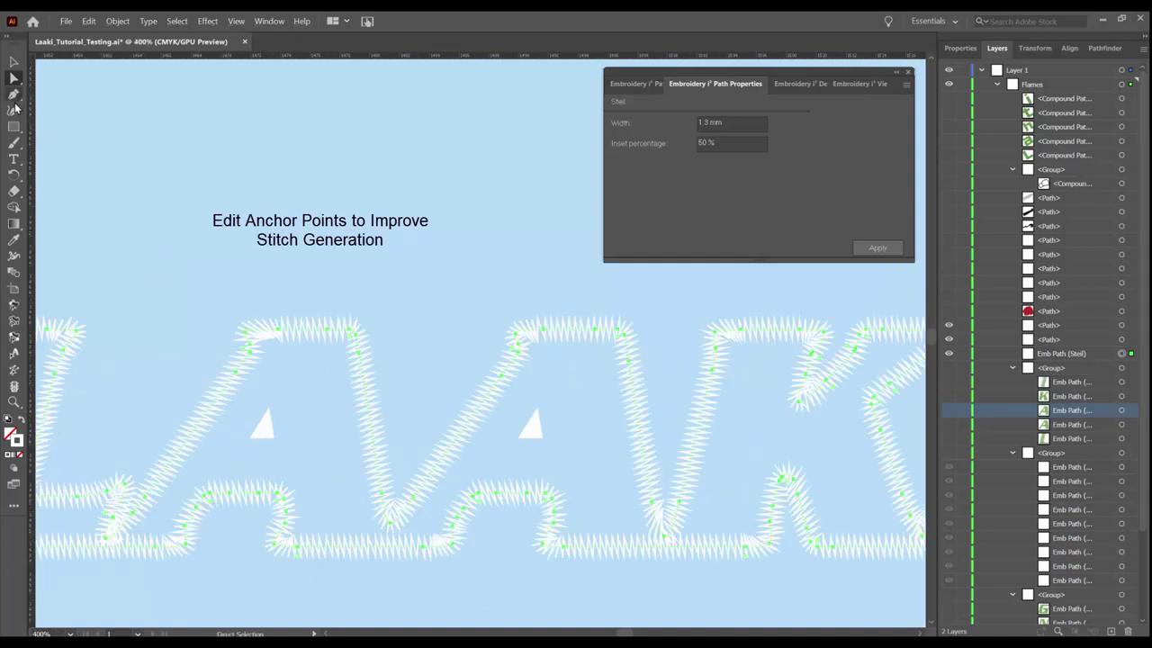
click(14, 104)
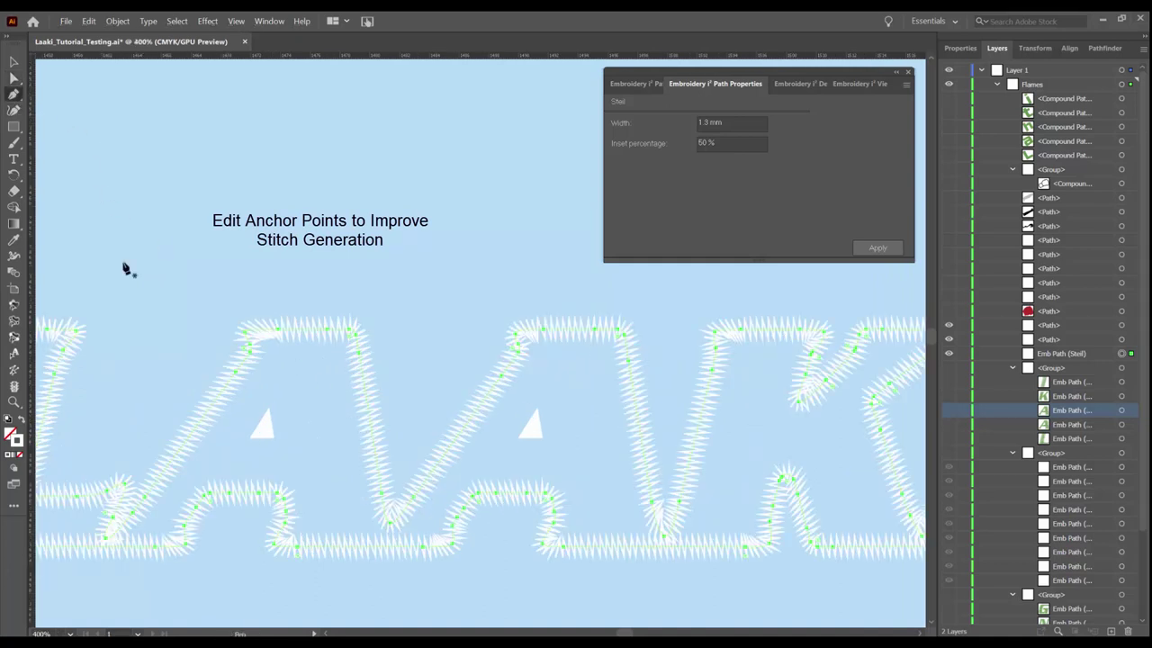
click(262, 335)
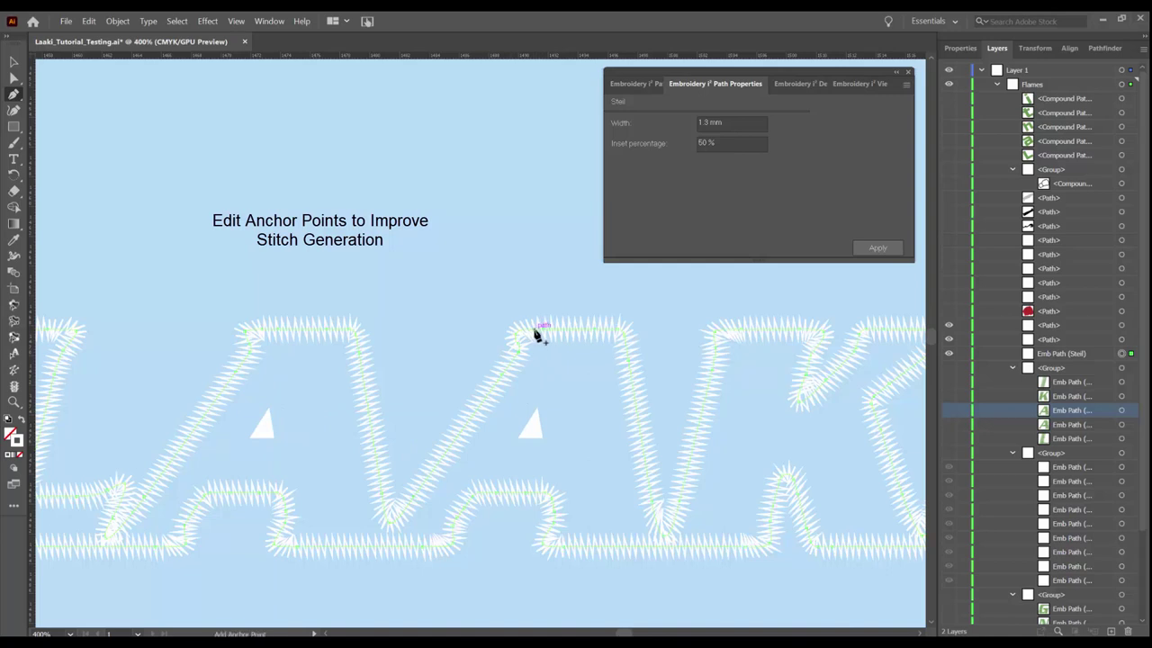
key(a)
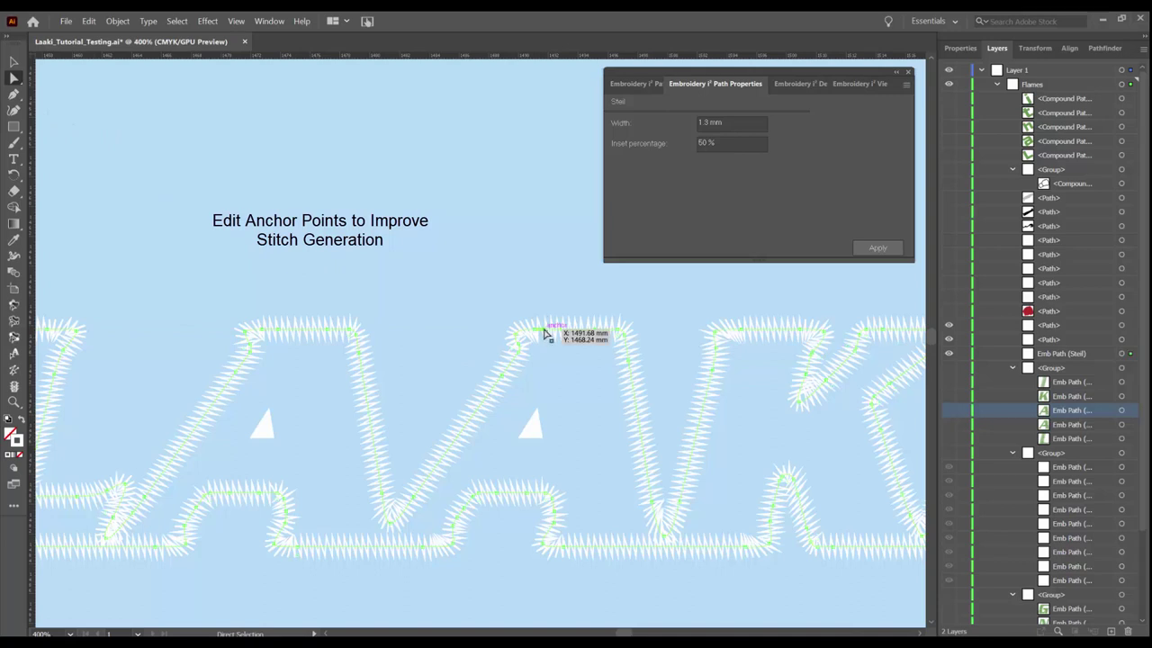
drag(545, 333, 555, 347)
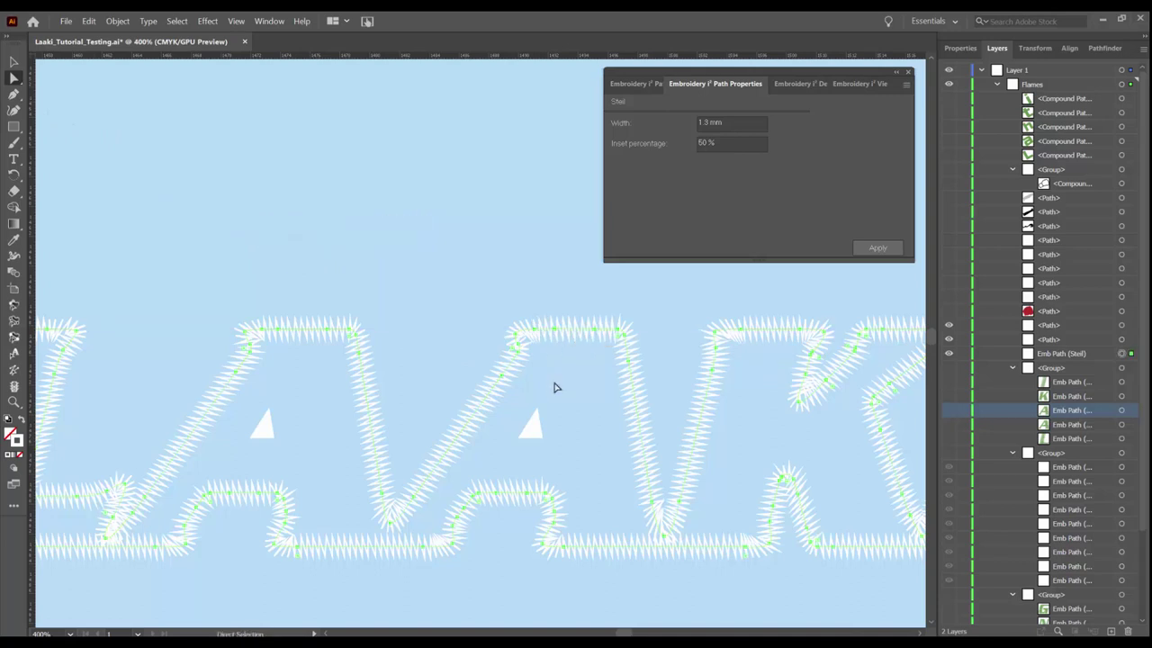
scroll(554, 373, down, 2)
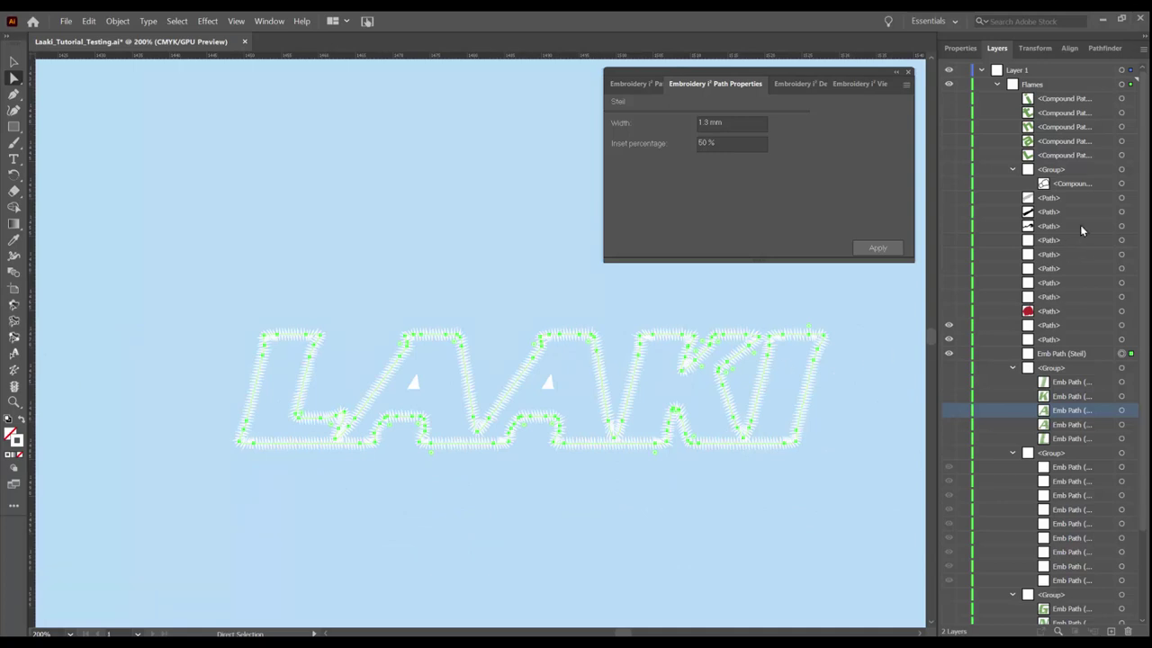
- Convert the small white triangle inside the first A to a Satin path with angle lines along its base and near its tip
click(1121, 340)
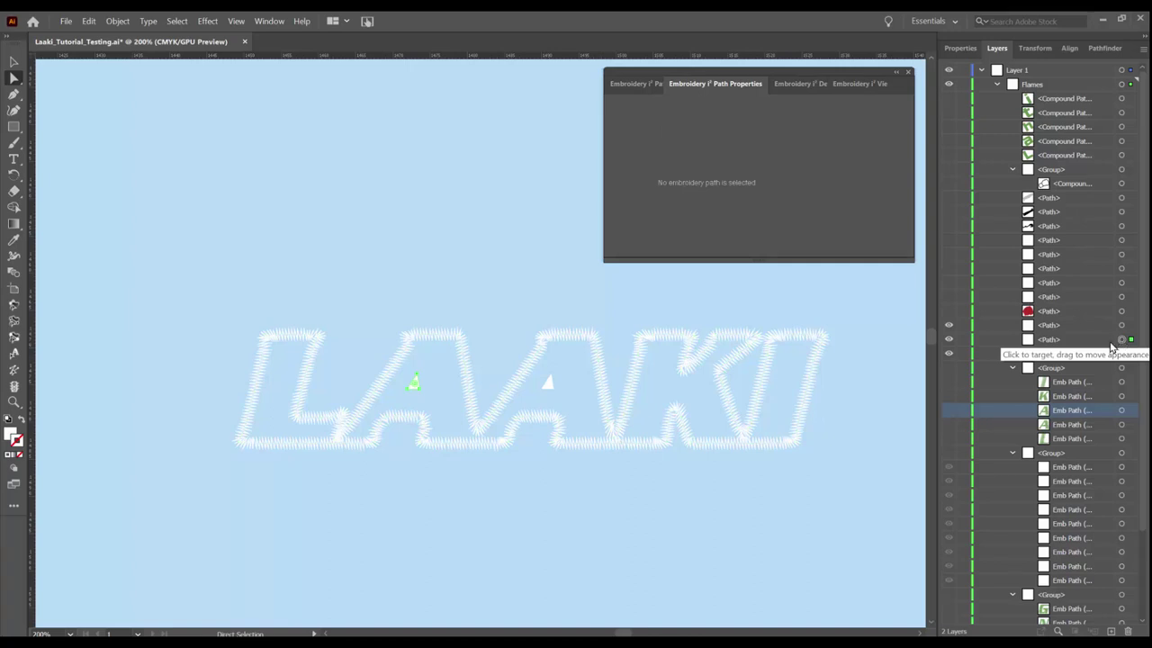
key(z)
drag(505, 370, 601, 399)
click(14, 59)
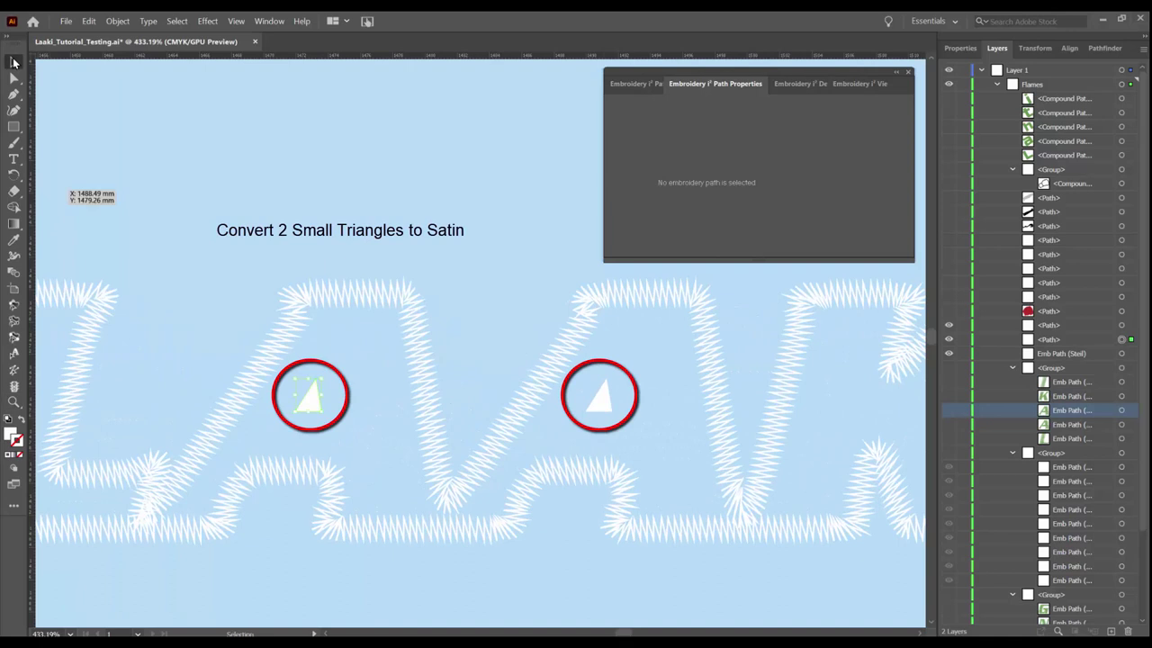
click(627, 85)
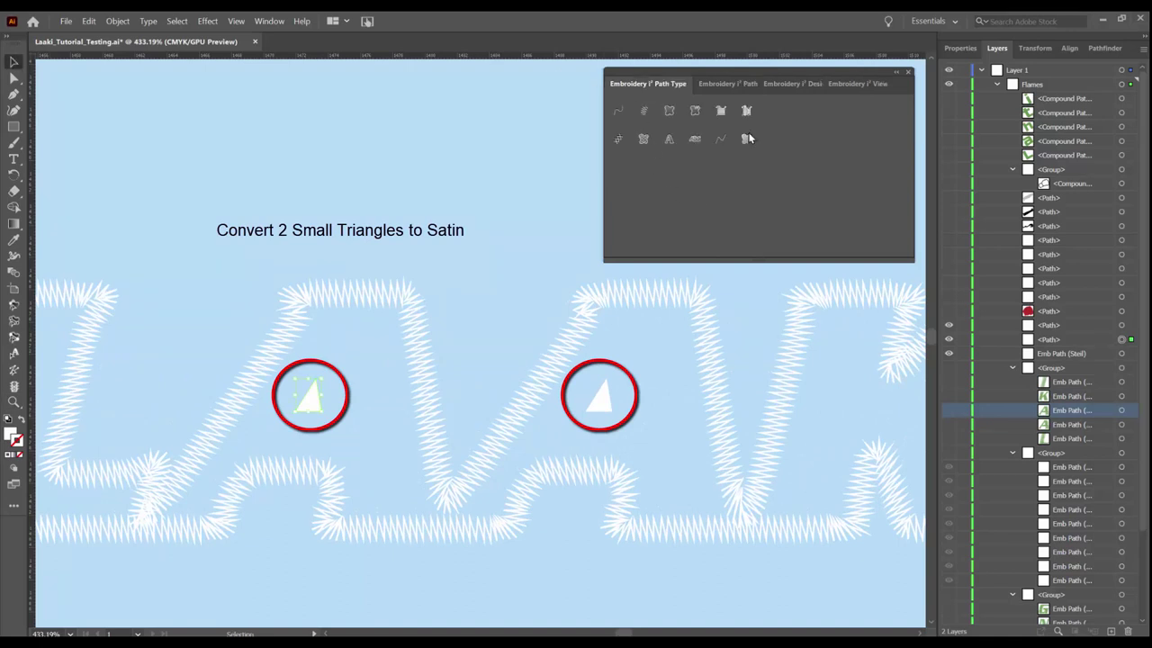
click(720, 110)
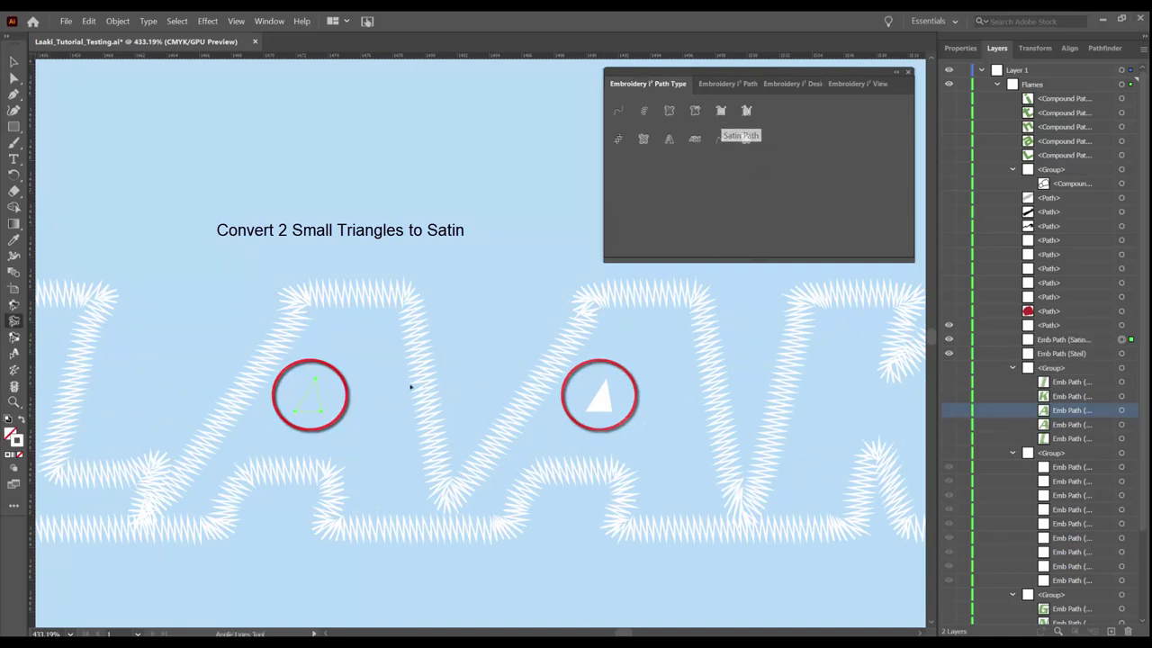
click(328, 417)
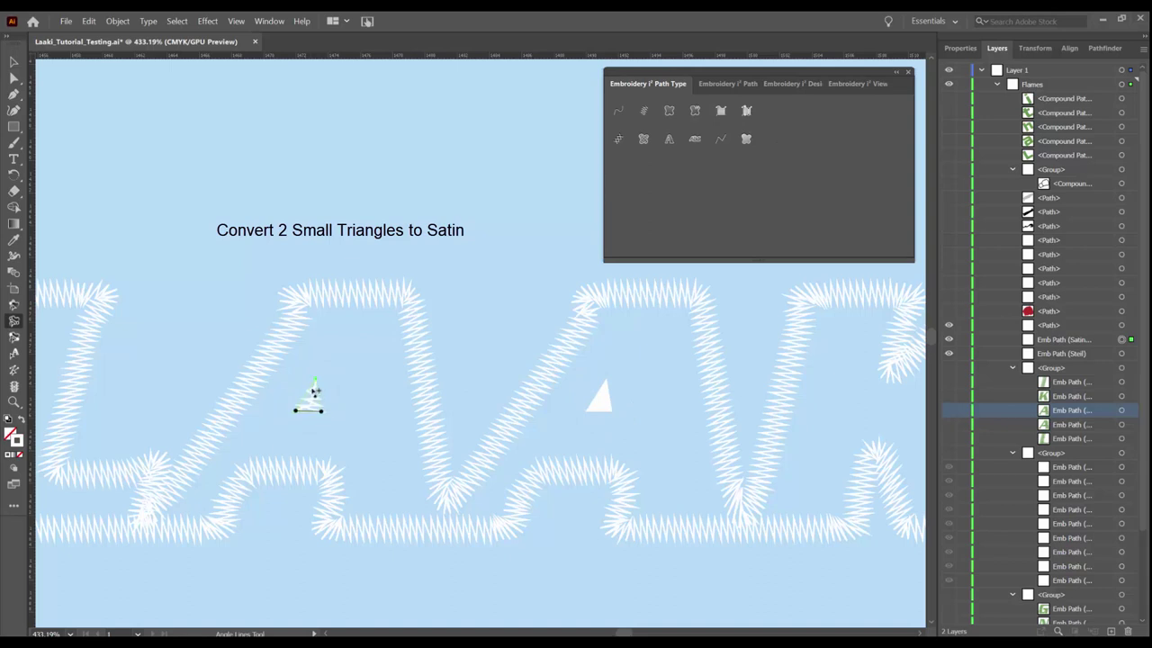
drag(314, 387, 318, 405)
key(Return)
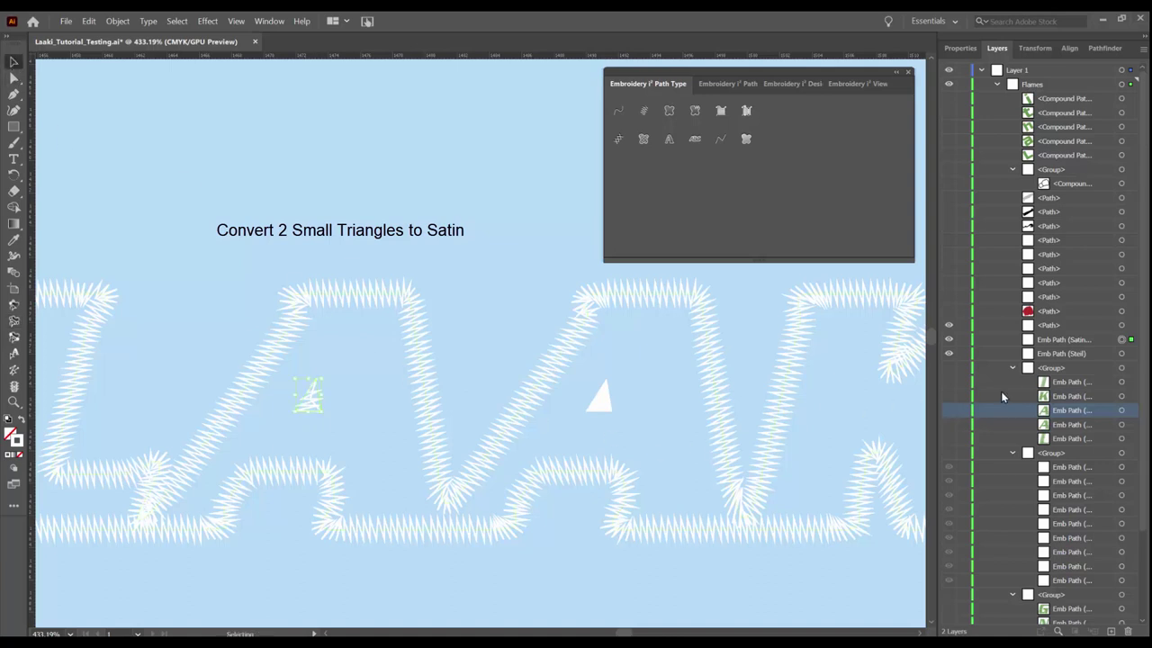
key(ctrl+shift+a)
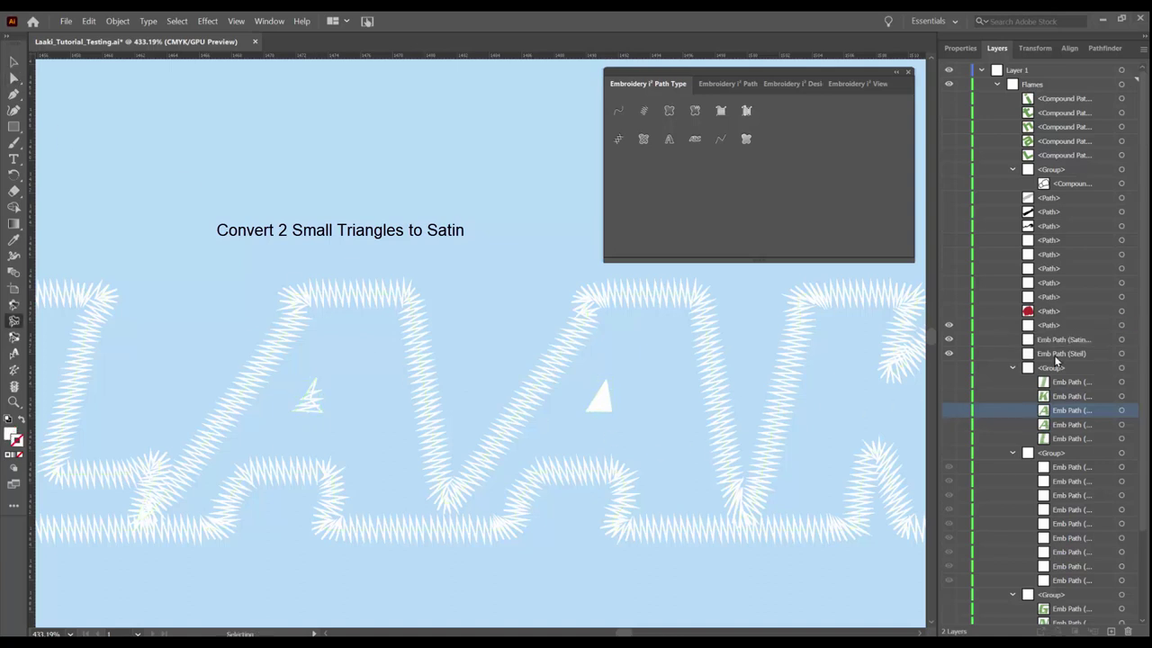
- Convert the triangle inside the second A to a Satin path with angle lines along its base and near its tip
click(1123, 340)
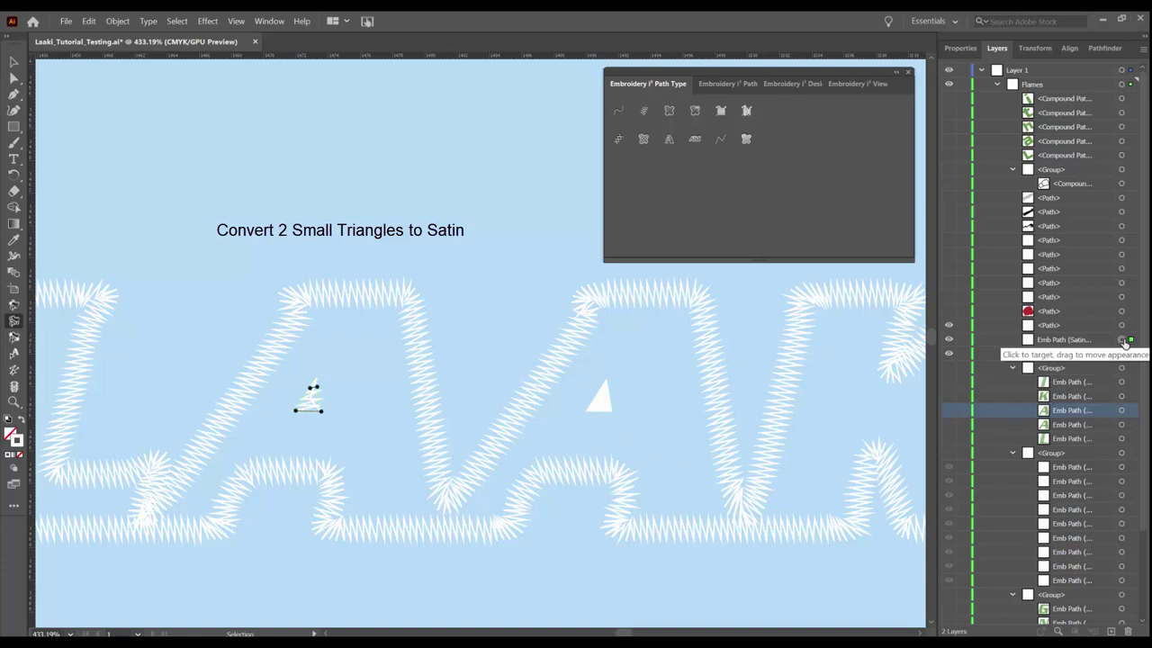
click(1122, 324)
click(984, 356)
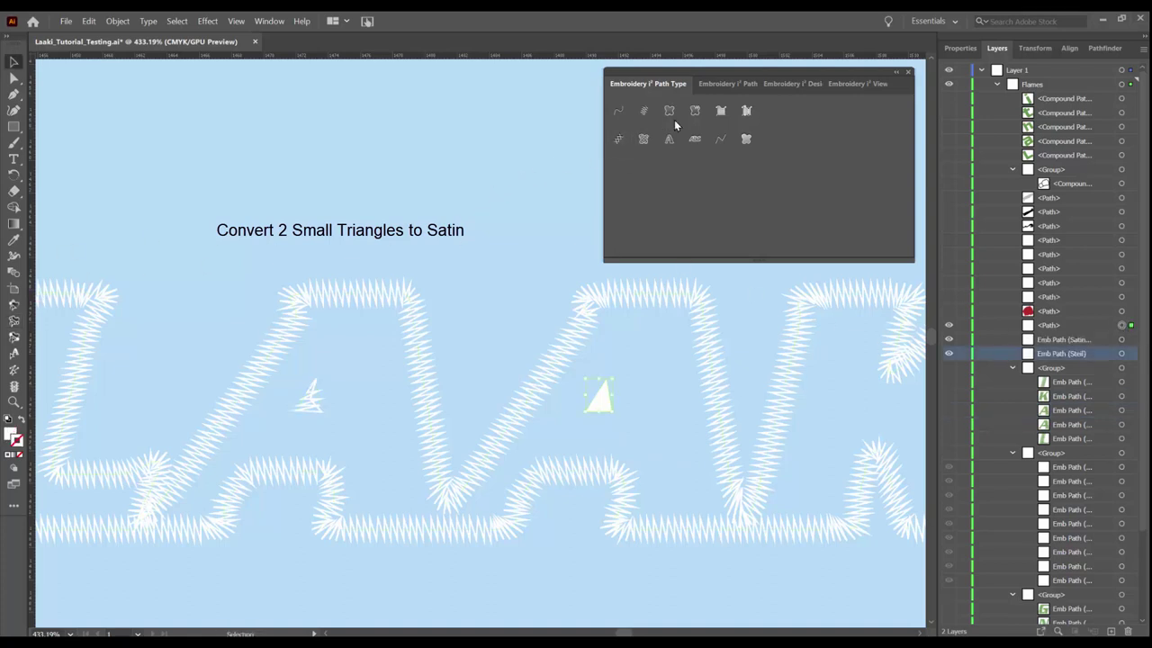
click(746, 110)
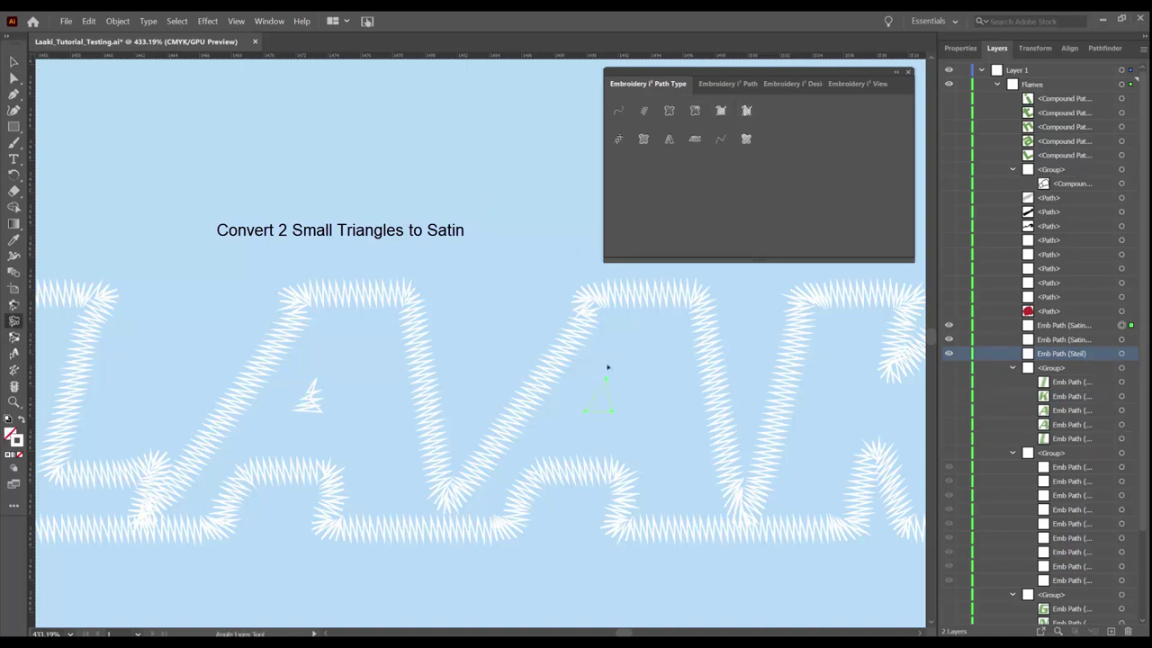
mouse_move(588, 415)
mouse_down()
mouse_move(622, 414)
mouse_move(613, 411)
mouse_up()
drag(601, 387, 608, 387)
click(13, 61)
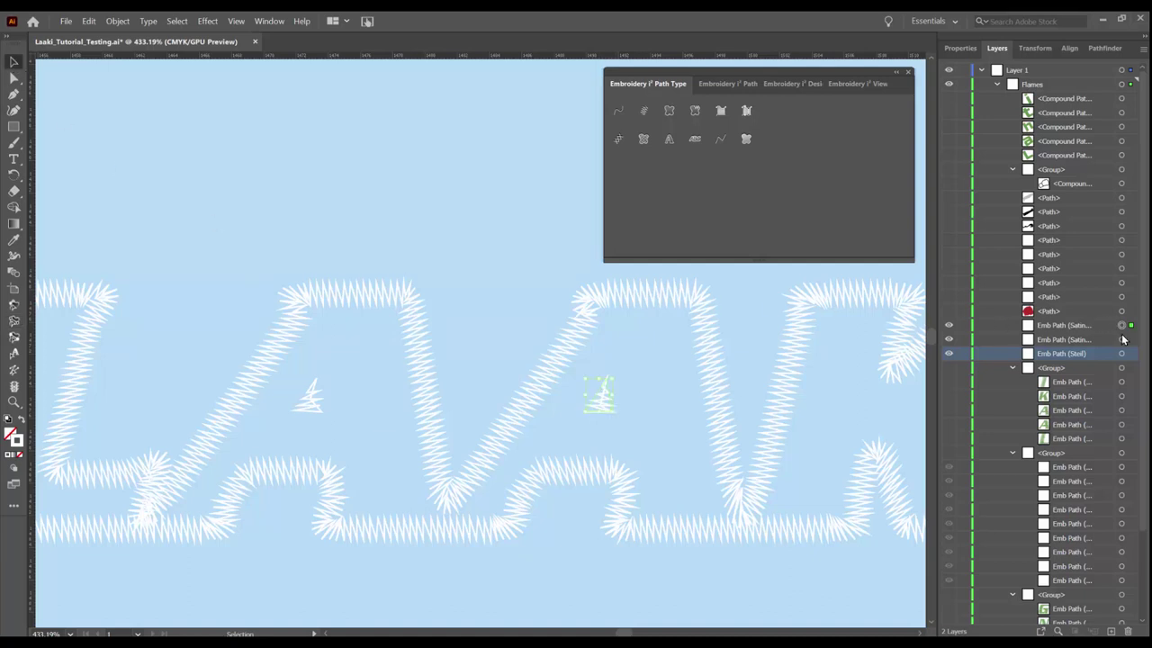
- Apply Absolute pull compensation of 0.17 mm to both satin triangles
shift+click(1121, 340)
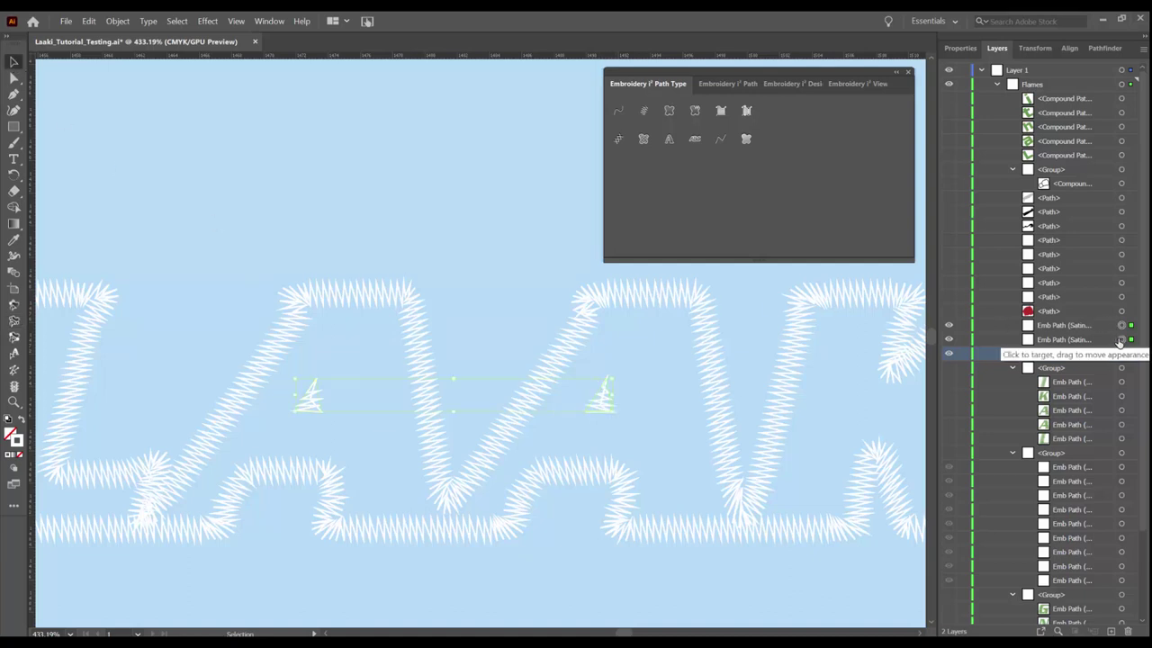
click(734, 84)
click(907, 86)
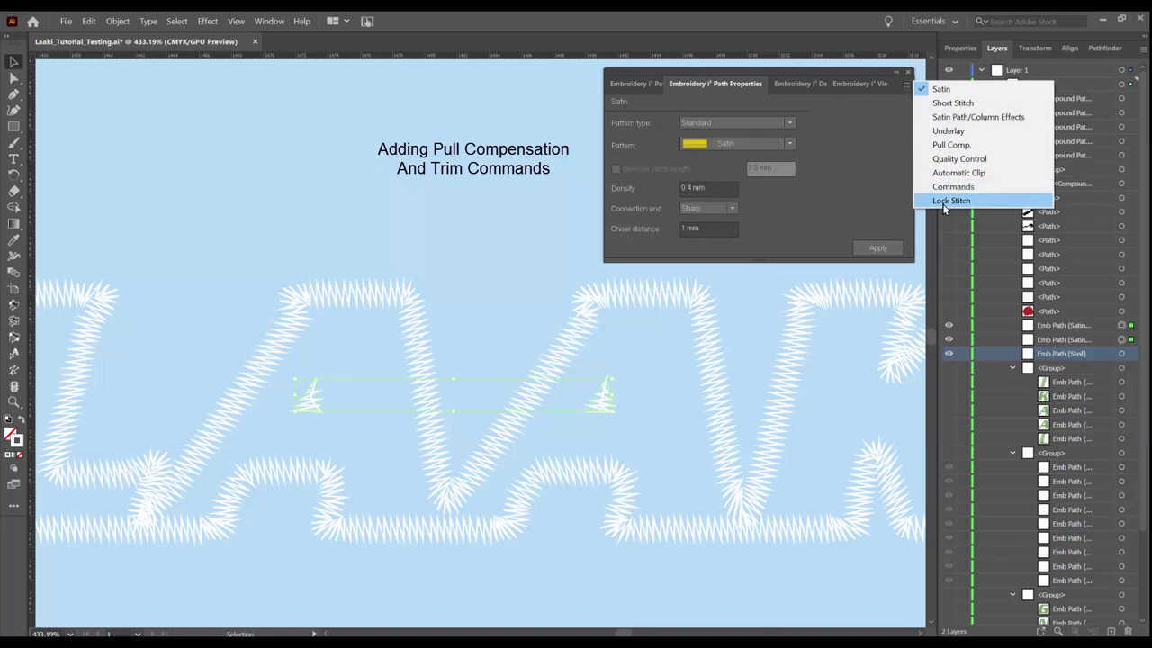
click(956, 145)
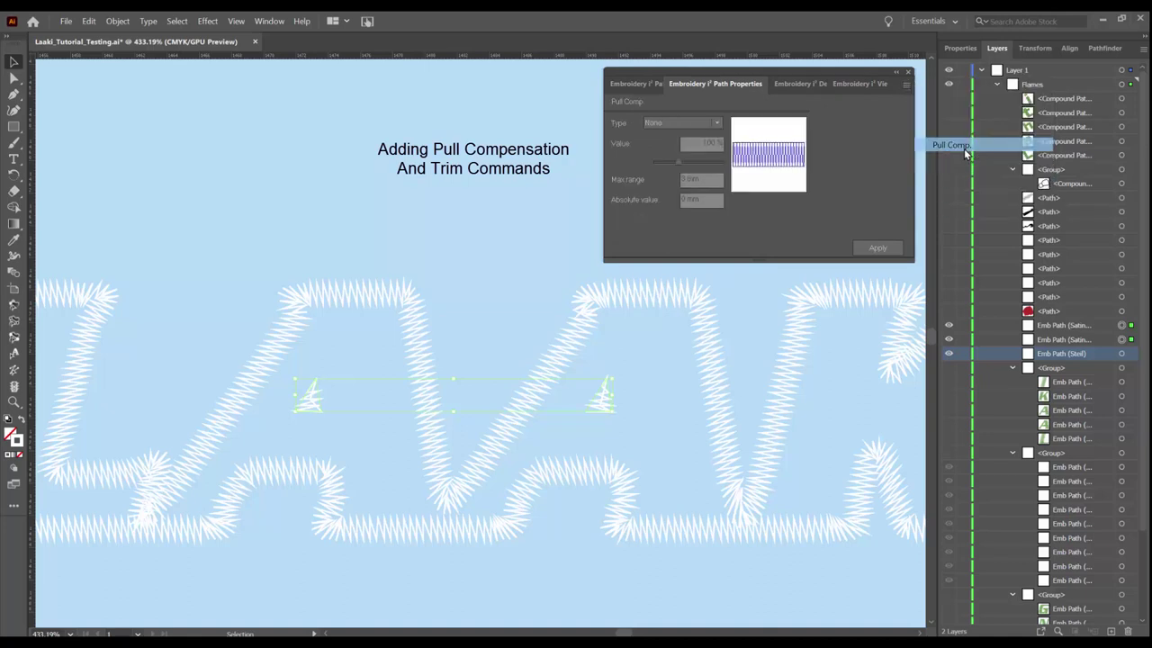
click(653, 120)
click(667, 151)
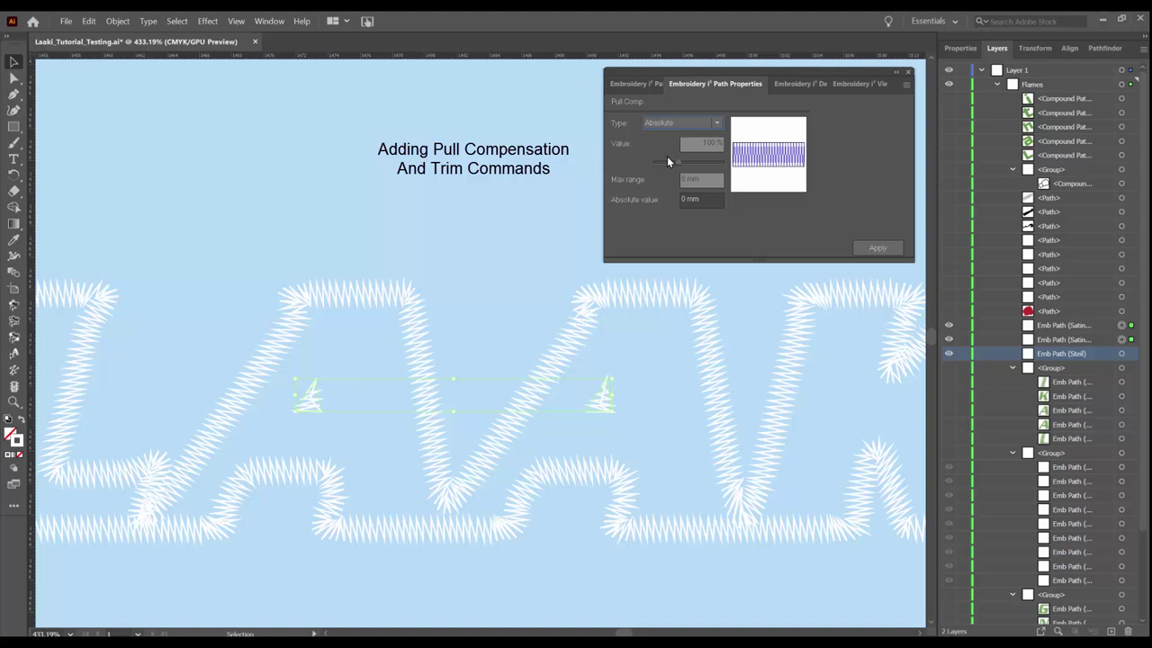
drag(712, 199, 665, 198)
click(860, 247)
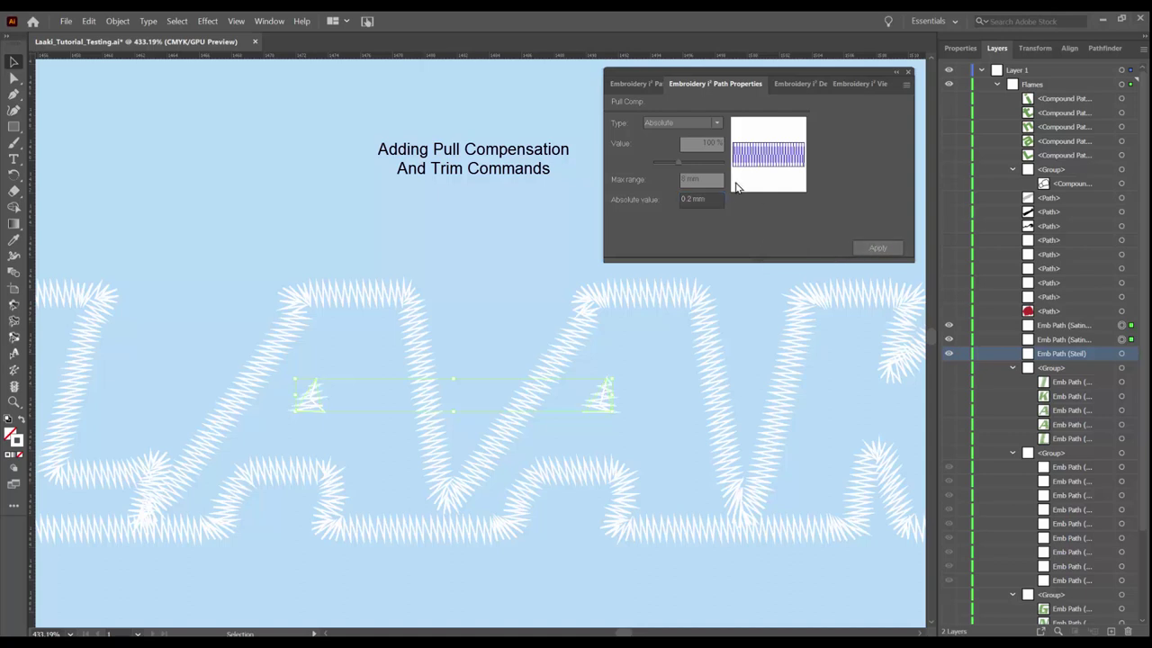
click(709, 199)
click(876, 247)
- Set the stop command of both satin triangles to Trim
click(906, 86)
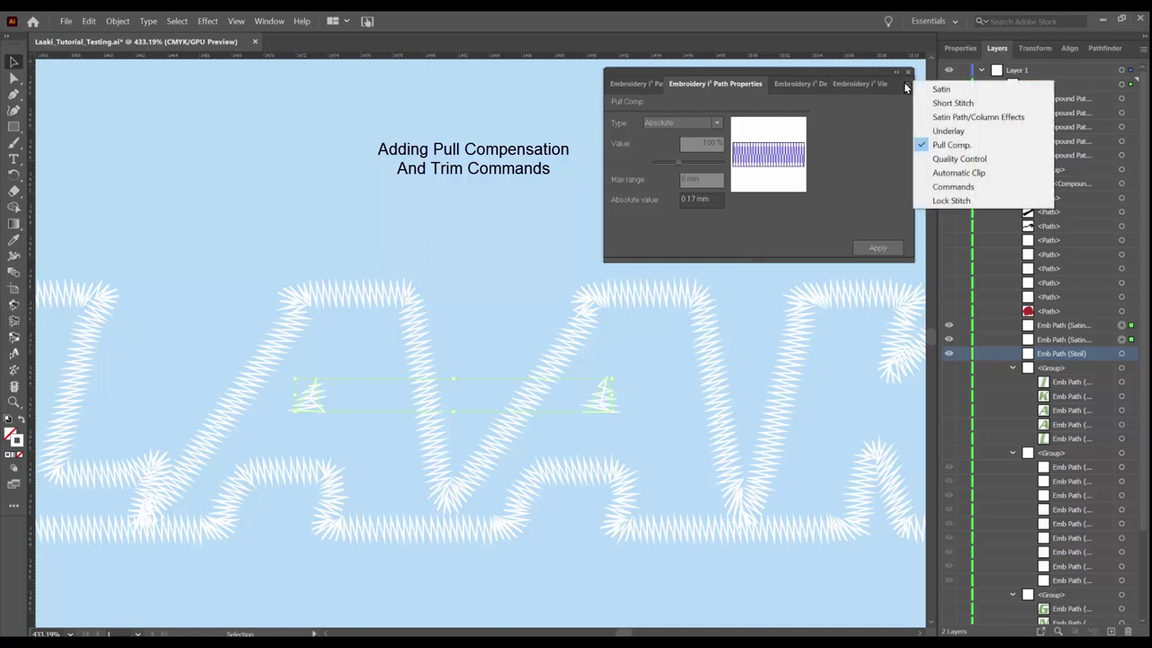
click(950, 189)
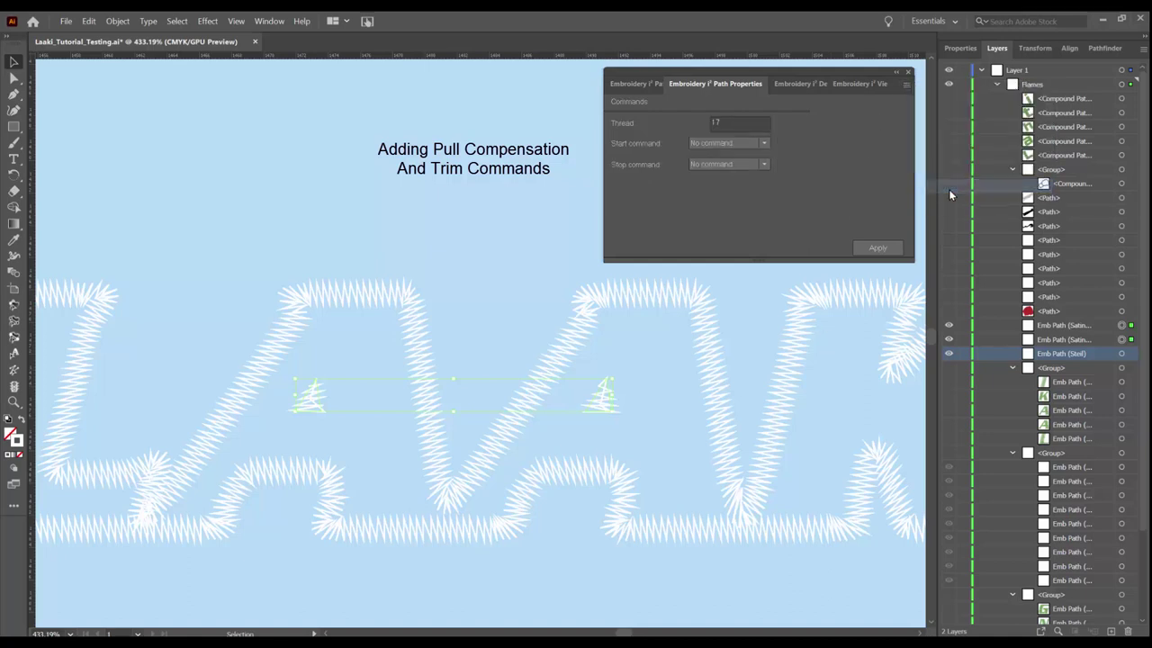
click(767, 164)
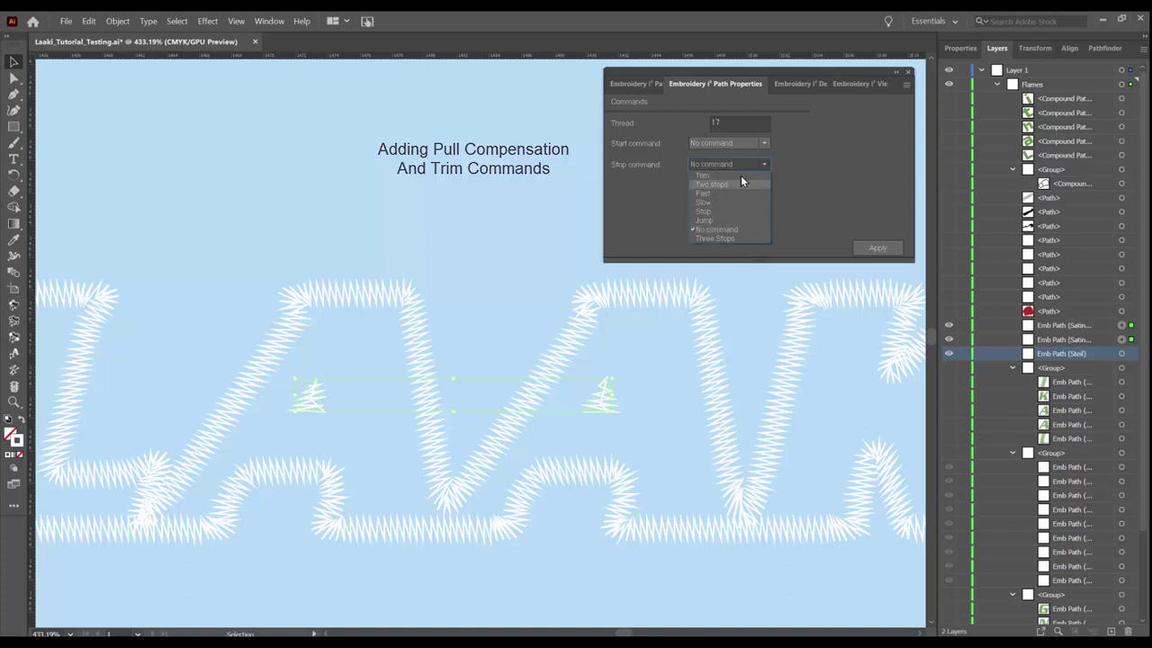
click(742, 177)
click(877, 249)
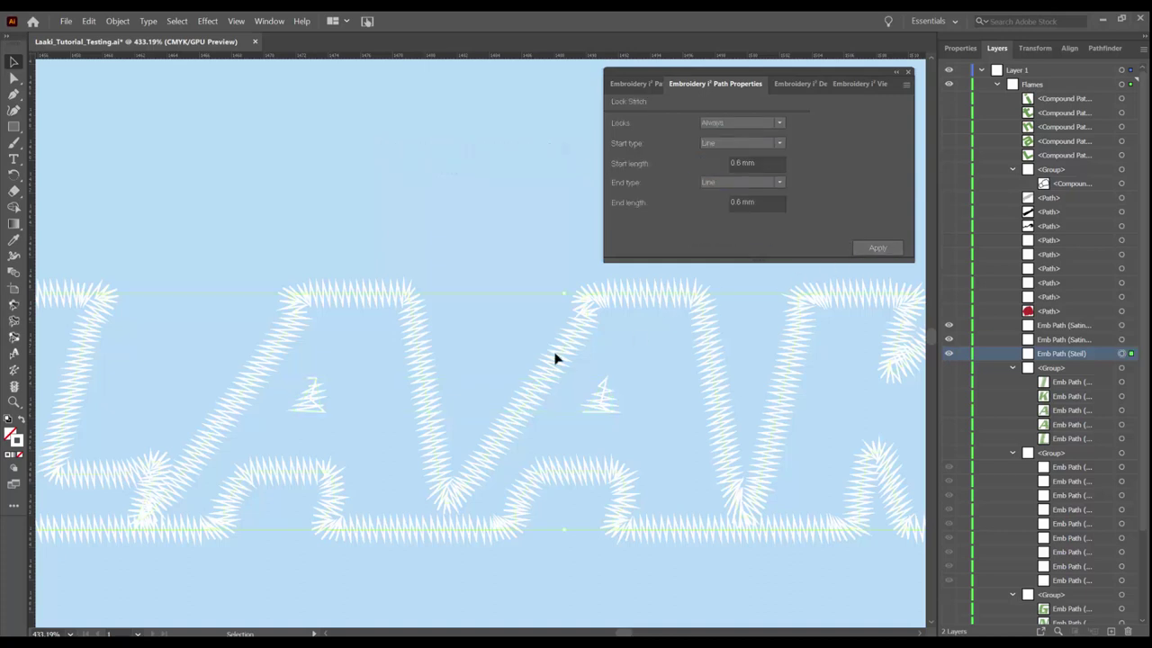
- Preview the stitched design in the 3D view and close the preview
key(ctrl+minus)
key(ctrl+minus)
key(ctrl+minus)
key(ctrl+minus)
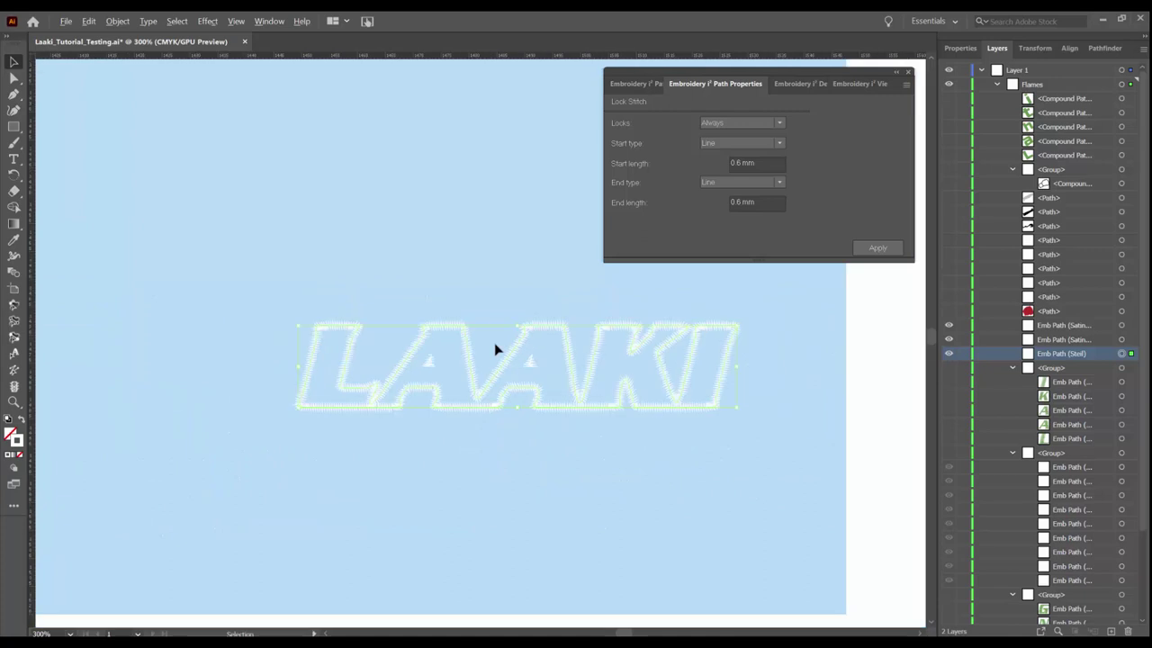
drag(591, 498, 491, 460)
click(764, 360)
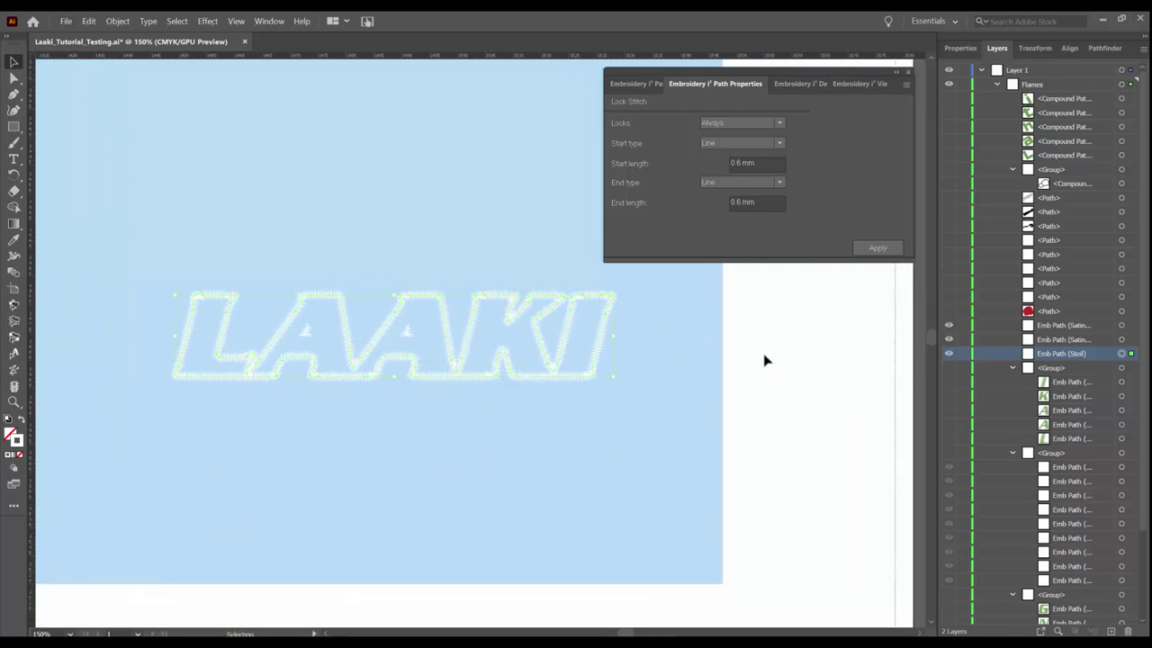
click(860, 83)
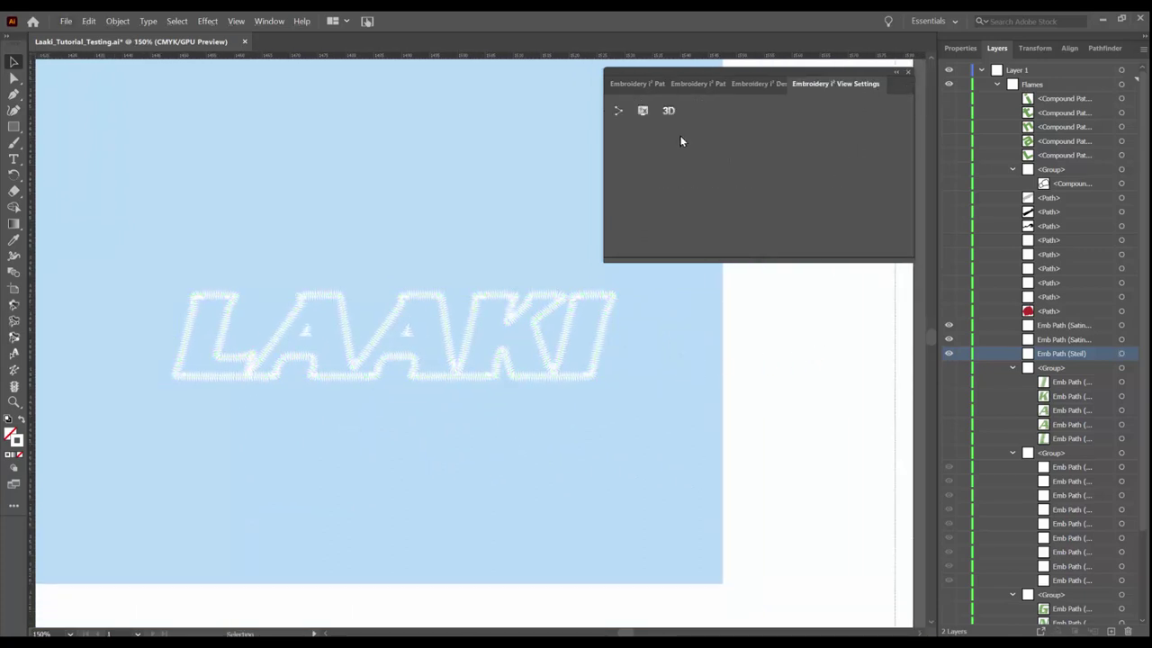
click(669, 110)
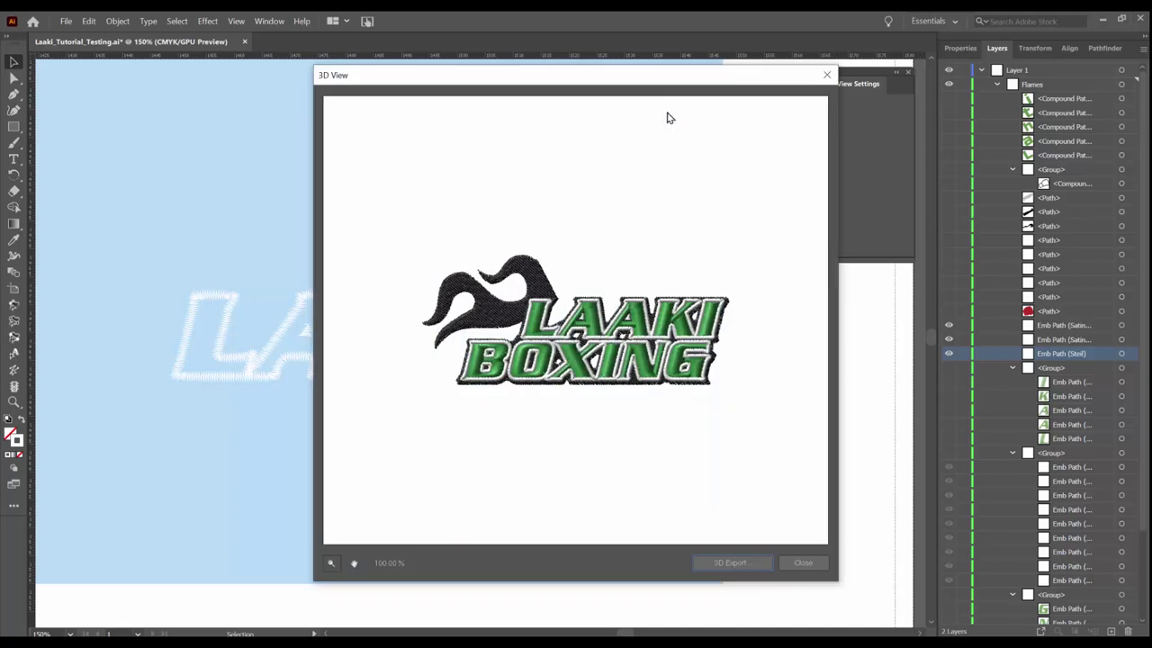
click(800, 560)
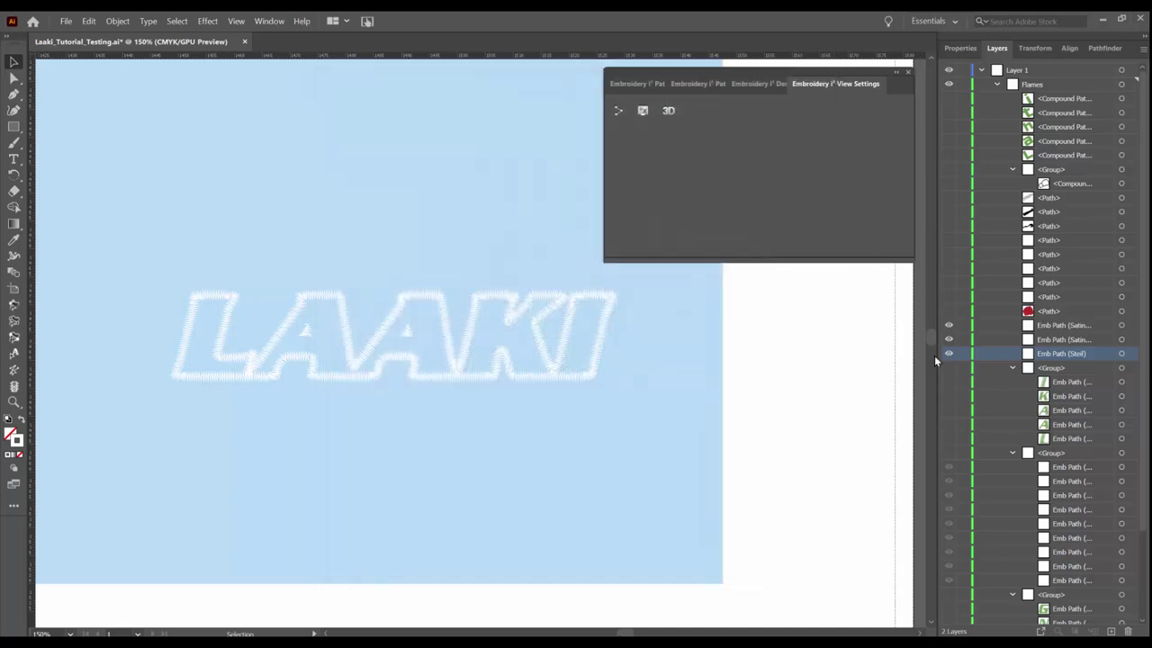
- Show the red glove path and hide the LAAKI Steil outline and both satin triangles
click(949, 310)
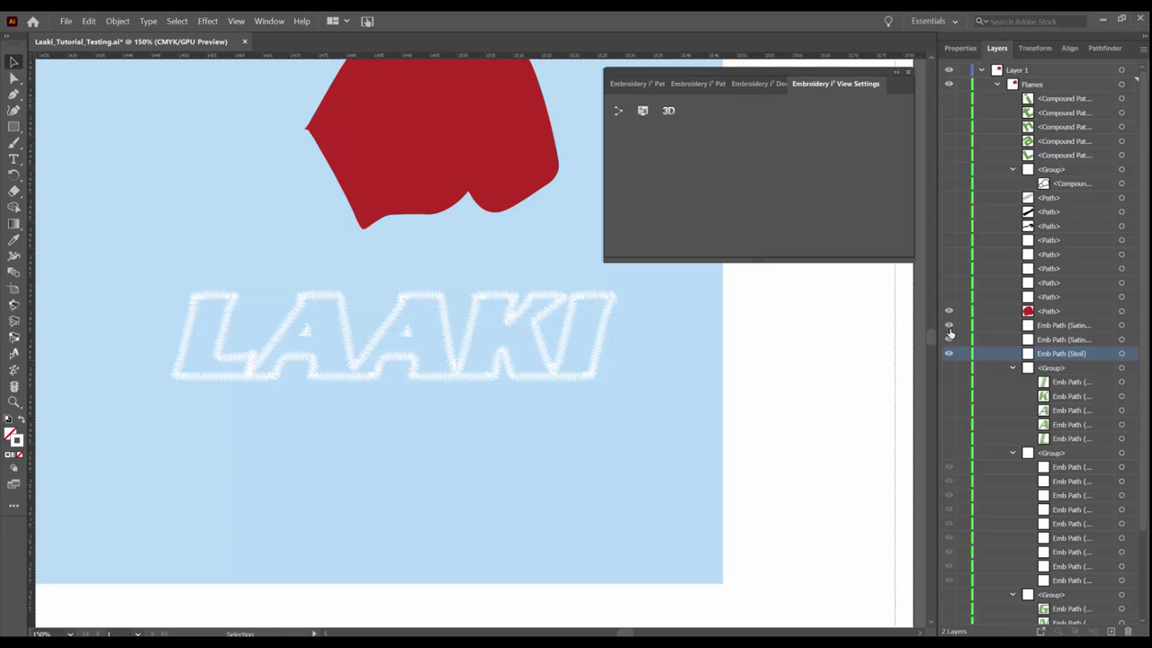
click(949, 356)
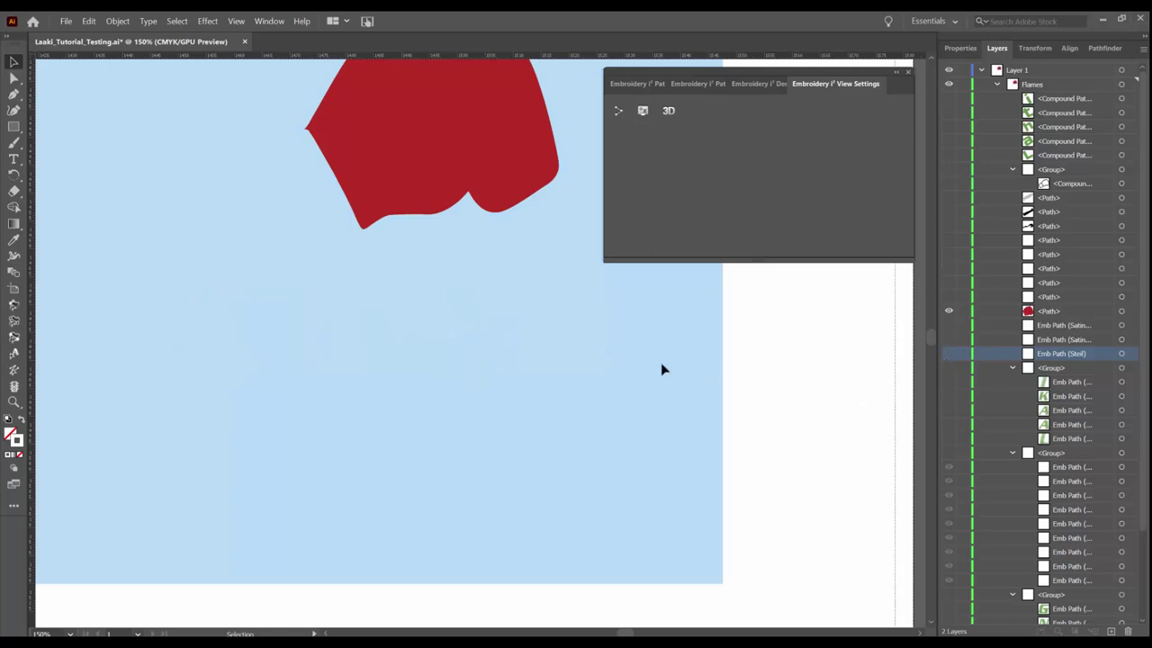
drag(471, 271, 499, 452)
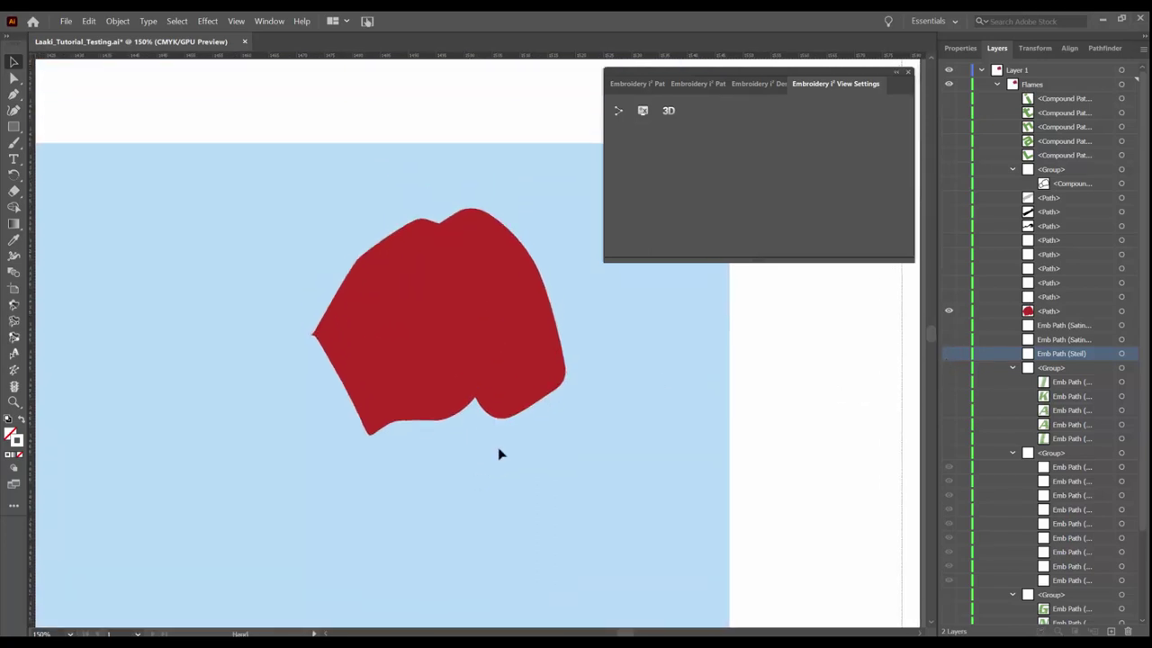
- Convert the red glove path to a Complex Fill and tilt its angle line diagonally along the glove's upper-left edge
click(1121, 311)
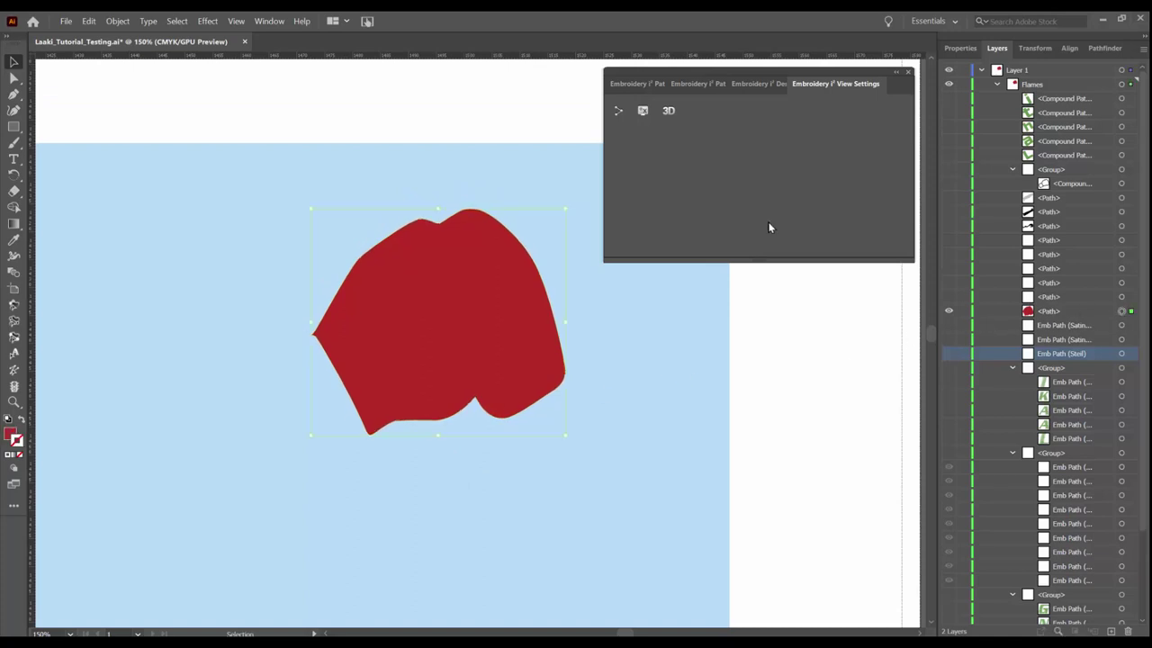
click(652, 85)
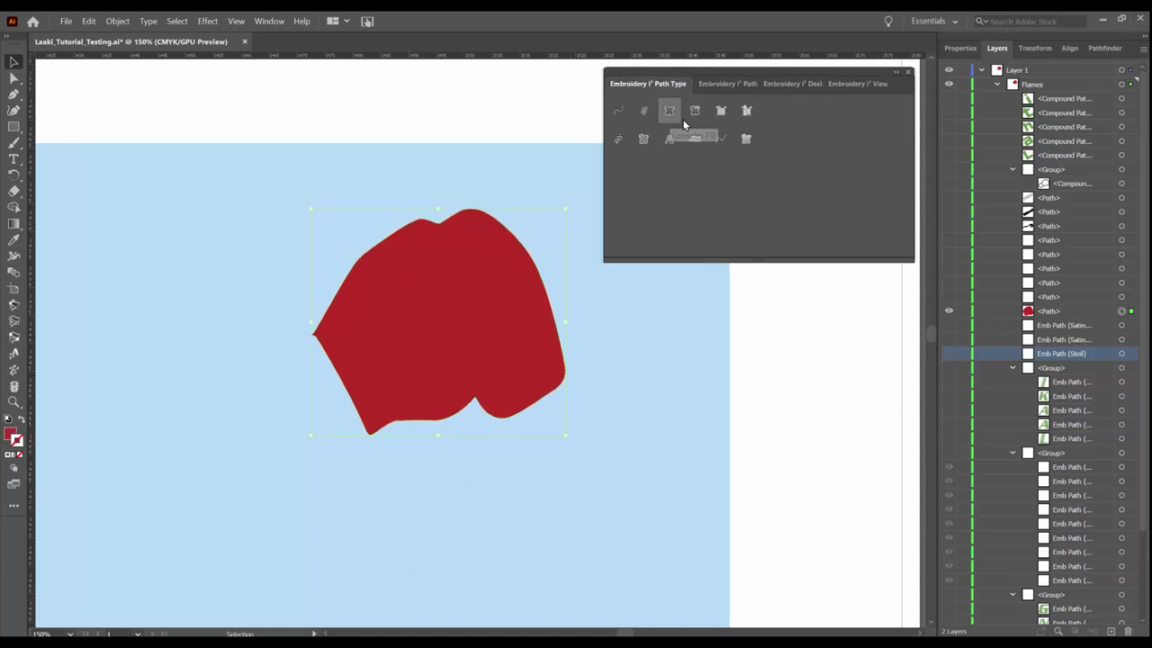
click(668, 111)
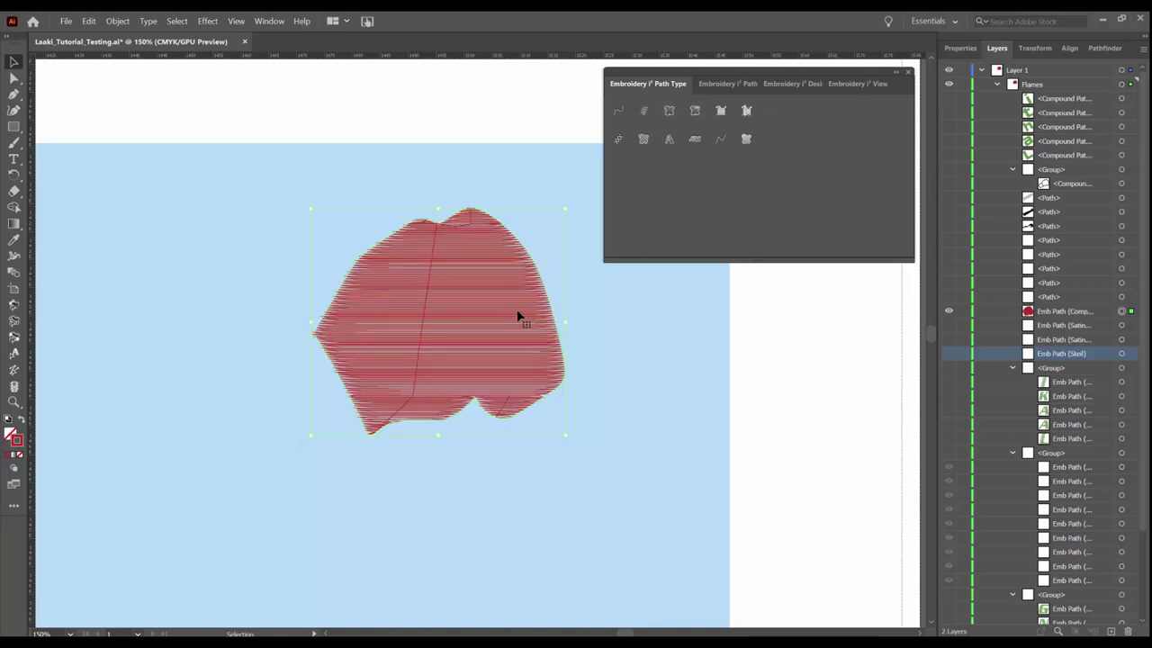
click(16, 322)
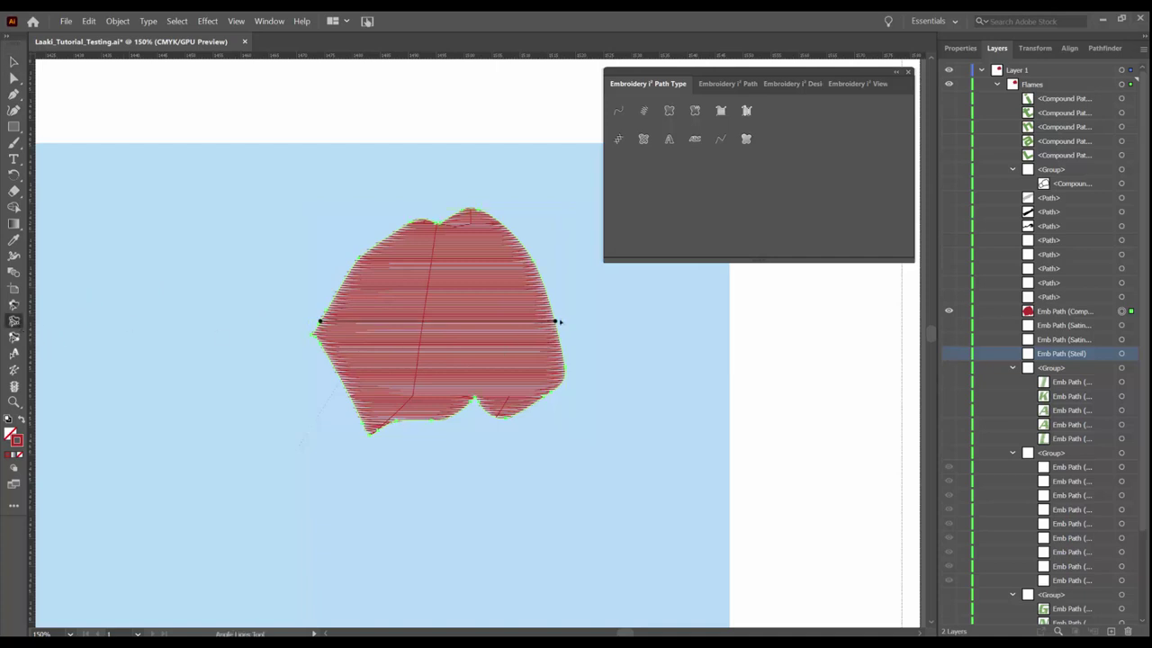
drag(556, 323, 429, 238)
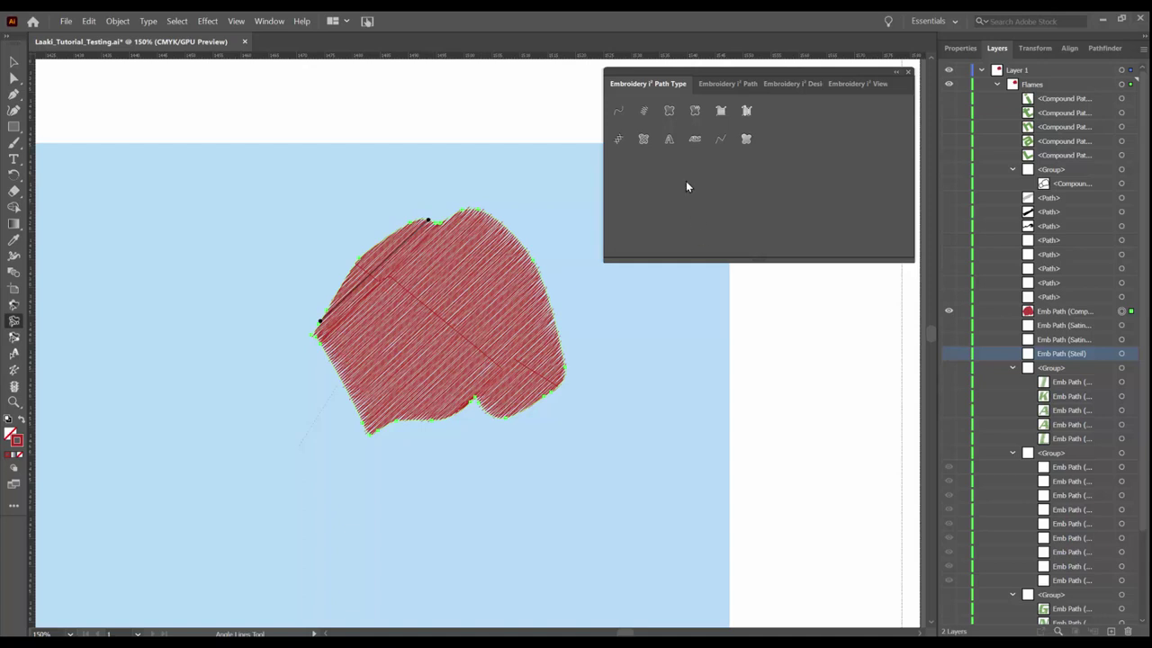
- Apply Contour and Lattice underlay to the red glove fill
click(728, 83)
click(906, 84)
click(928, 106)
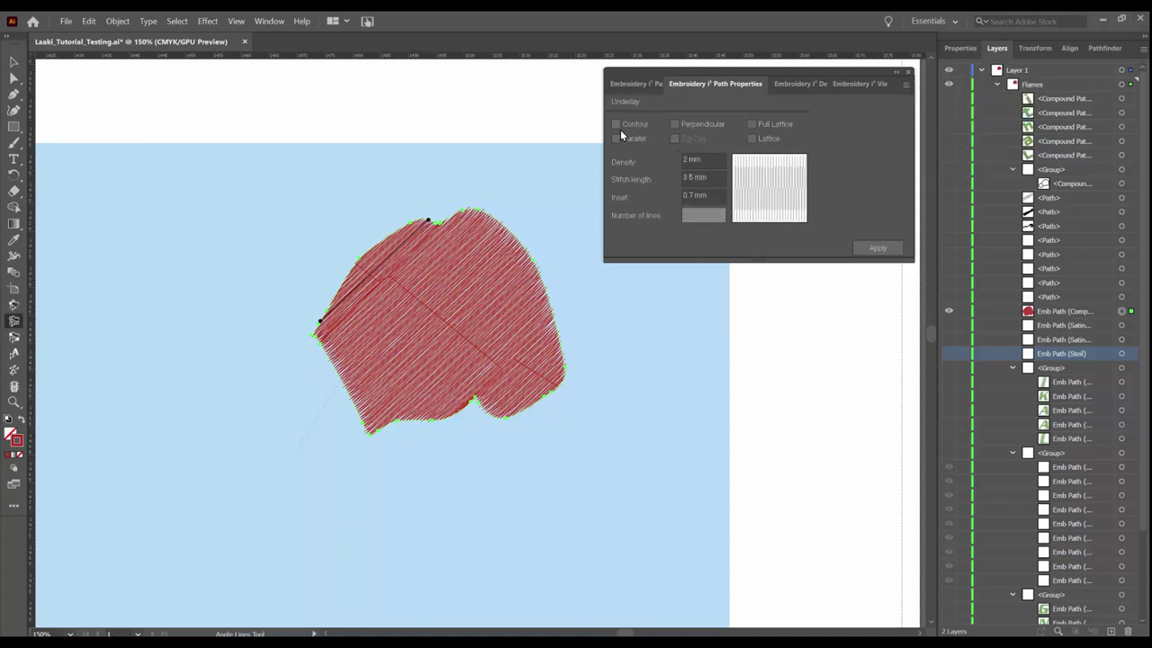
click(617, 125)
click(752, 138)
click(880, 252)
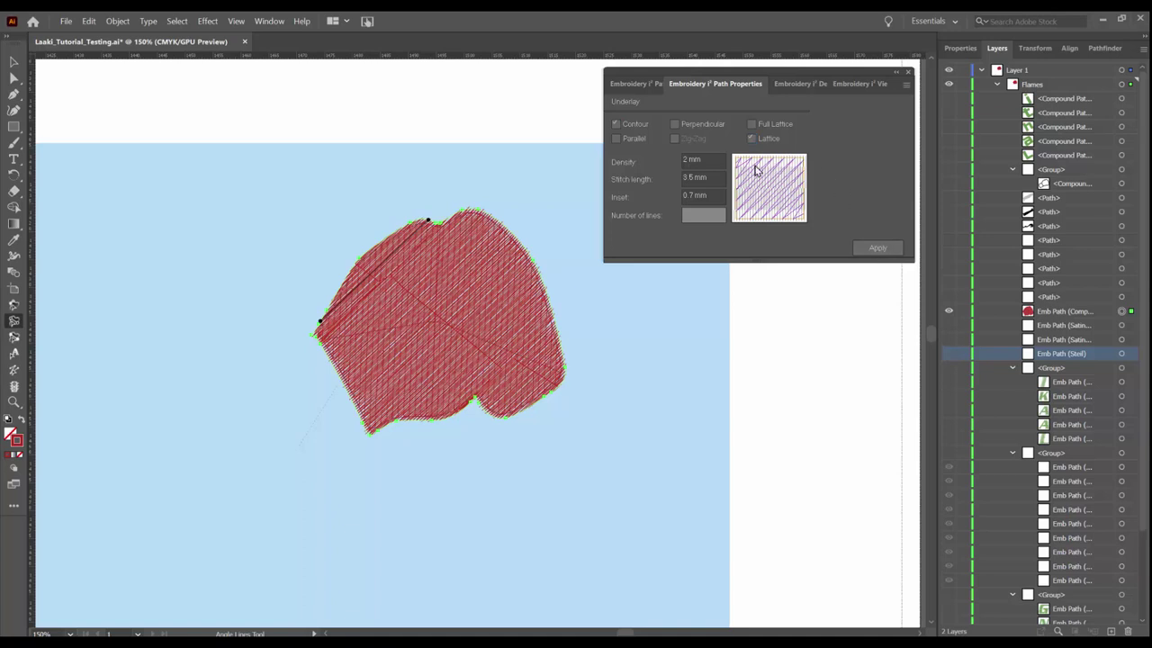
- Set the red glove's underlay density to 4 mm and replace its Lattice underlay with Full Lattice
drag(711, 161, 673, 168)
click(758, 127)
click(758, 127)
drag(709, 159, 635, 173)
text(4)
click(875, 251)
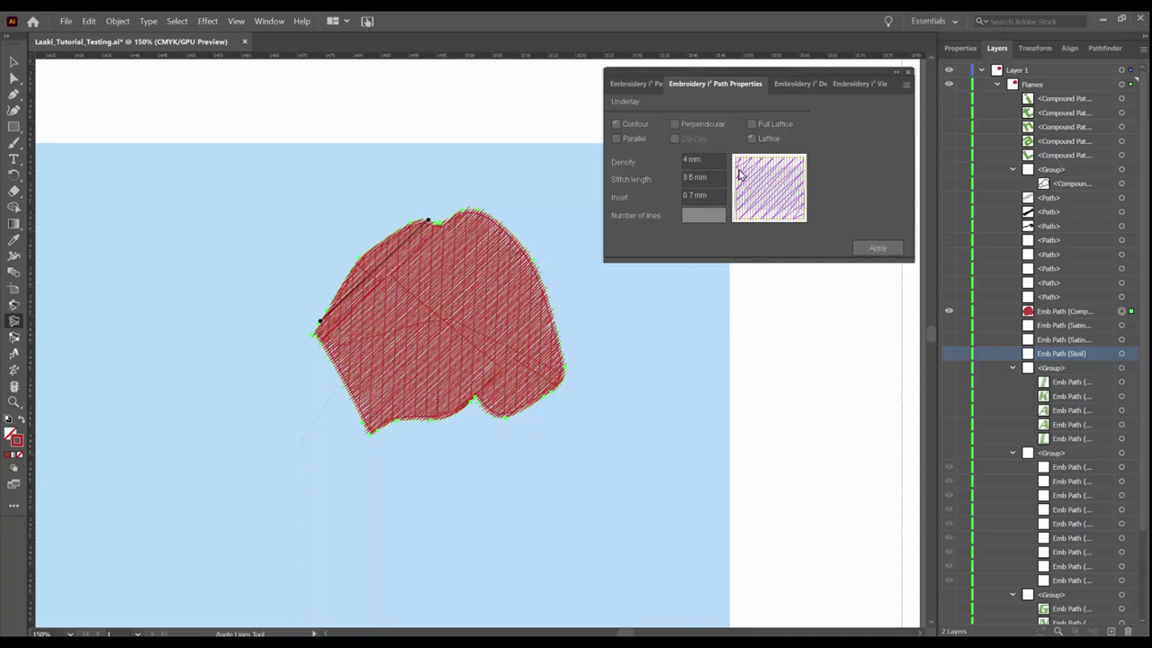
click(751, 124)
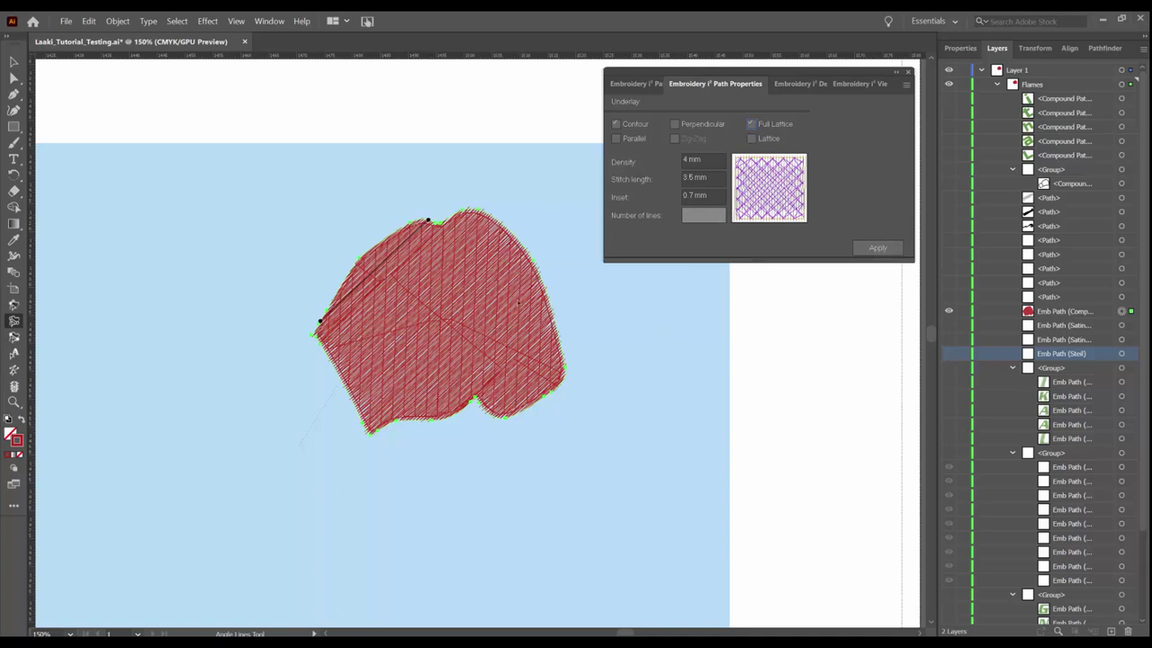
click(873, 251)
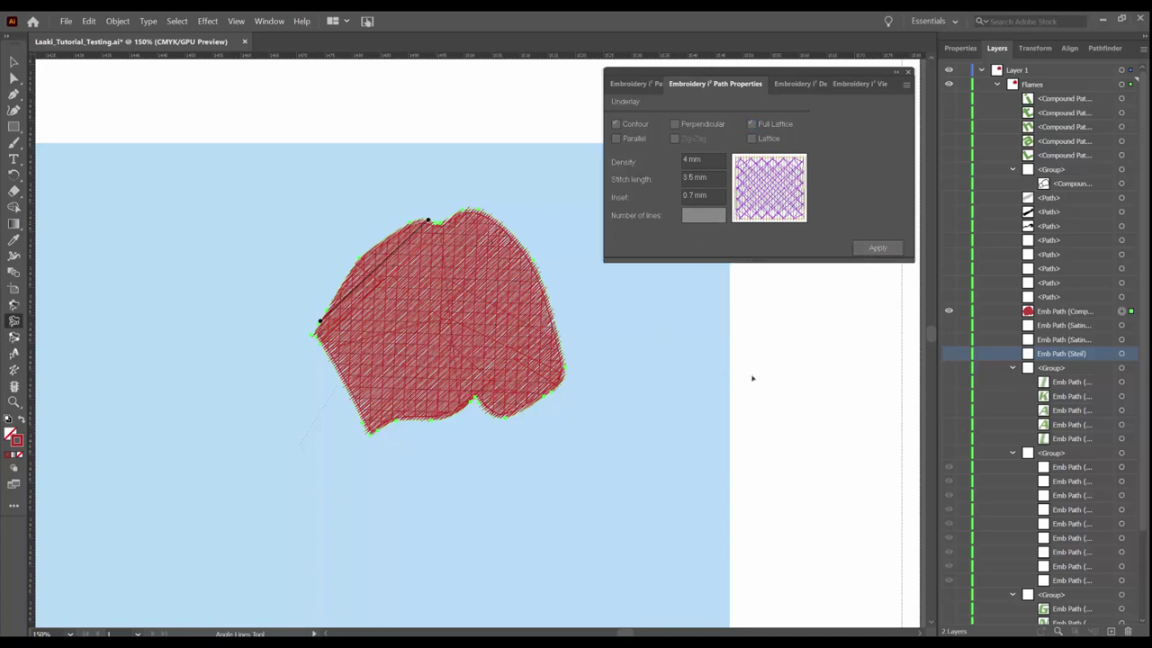
- Hide the red glove fill and show the five white paths of the cuff and glove highlights
click(950, 311)
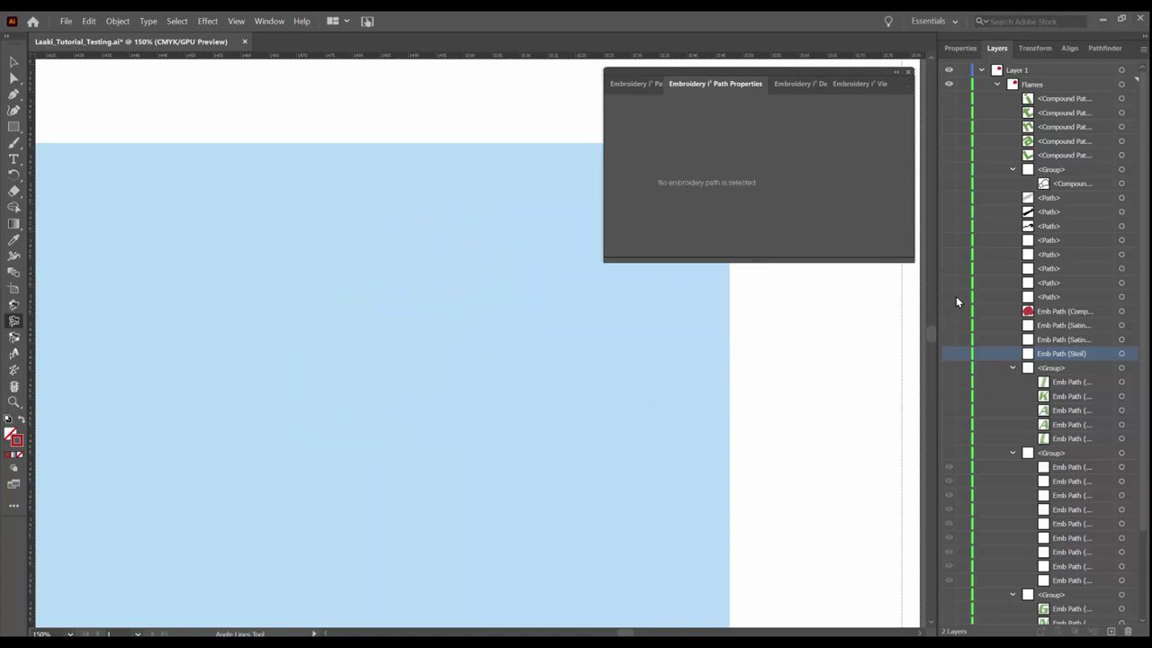
click(949, 297)
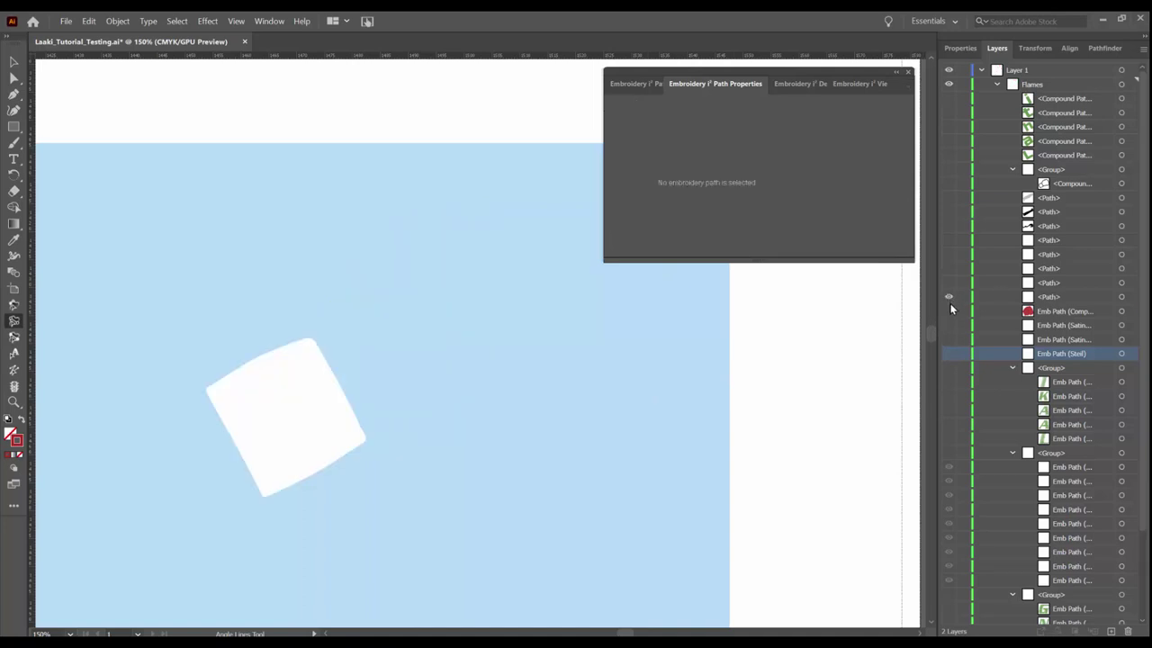
click(949, 282)
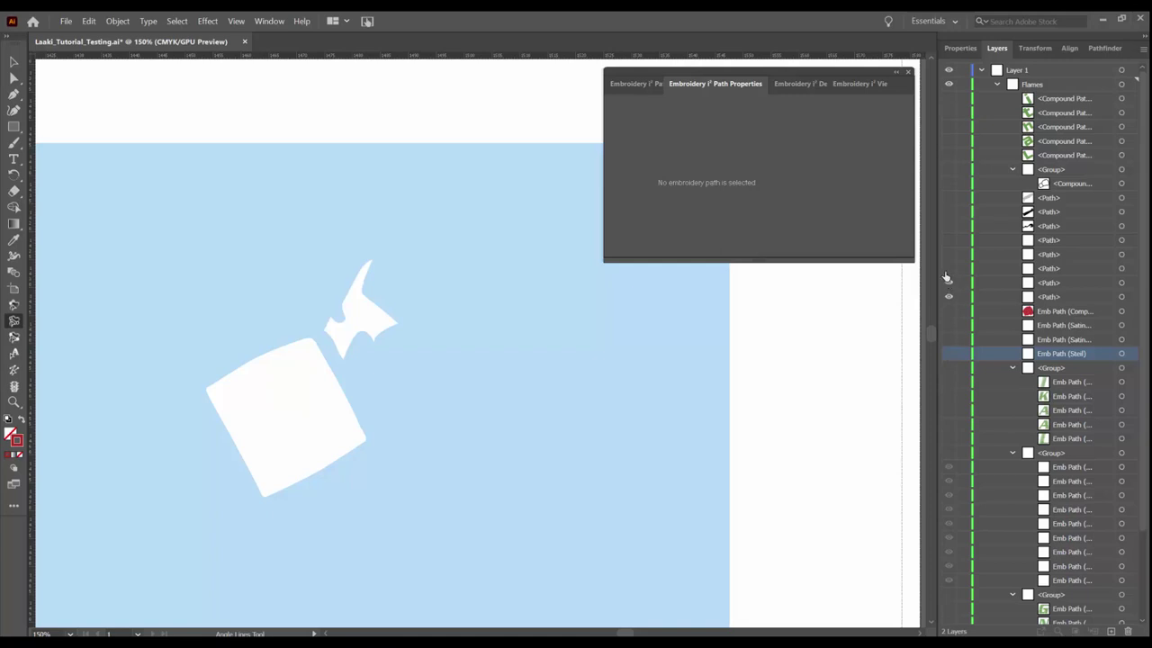
click(949, 269)
click(949, 254)
click(949, 241)
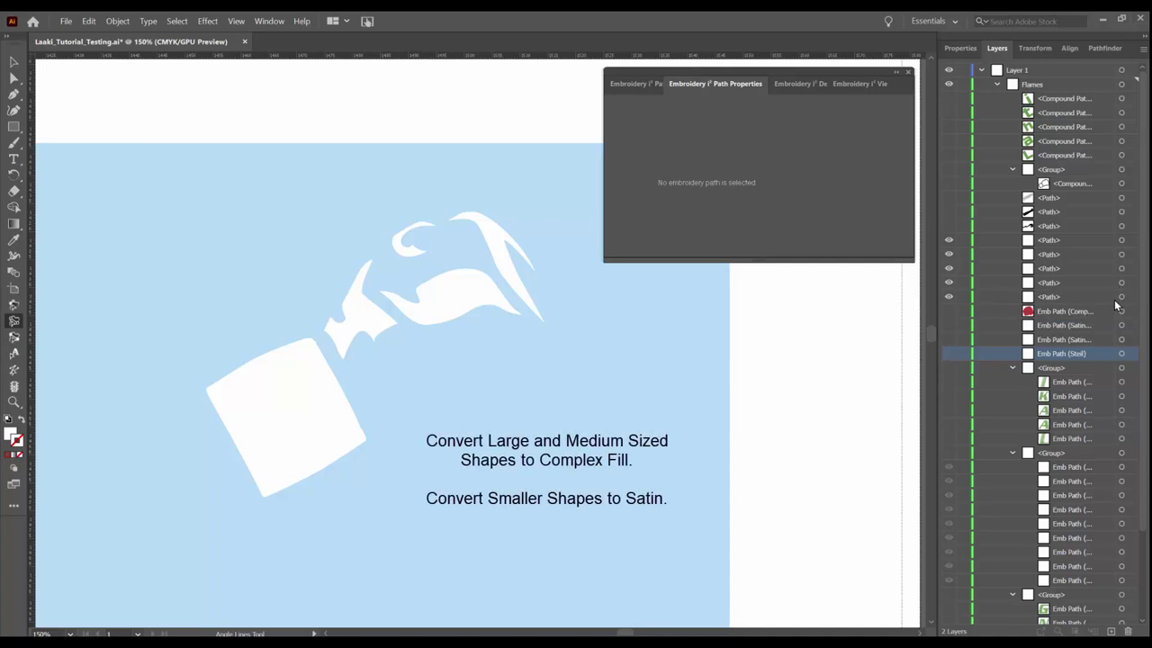
- Convert the white cuff and the two larger highlight shapes to Complex Fill
click(1097, 296)
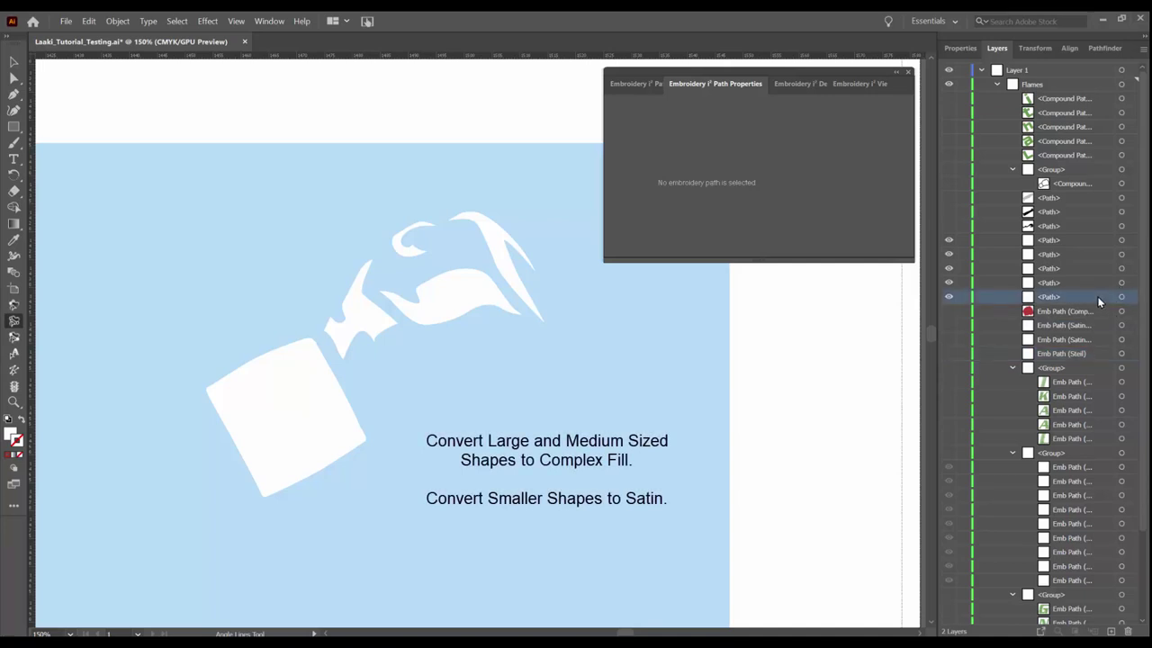
key(v)
click(1121, 255)
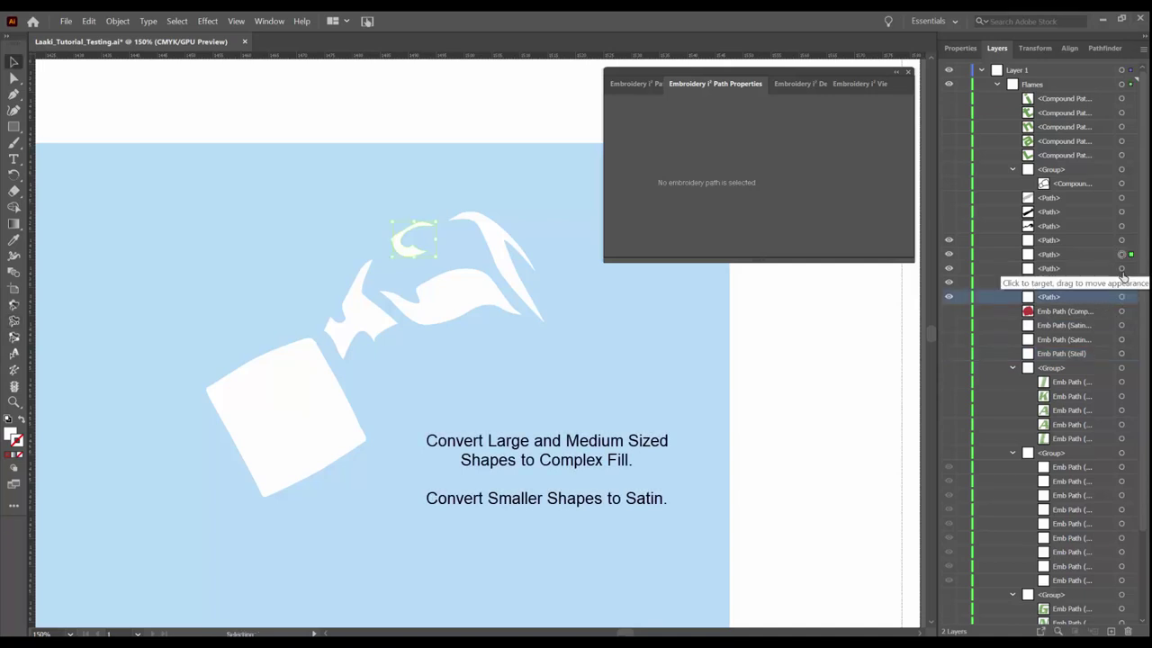
click(1121, 268)
shift+click(1122, 282)
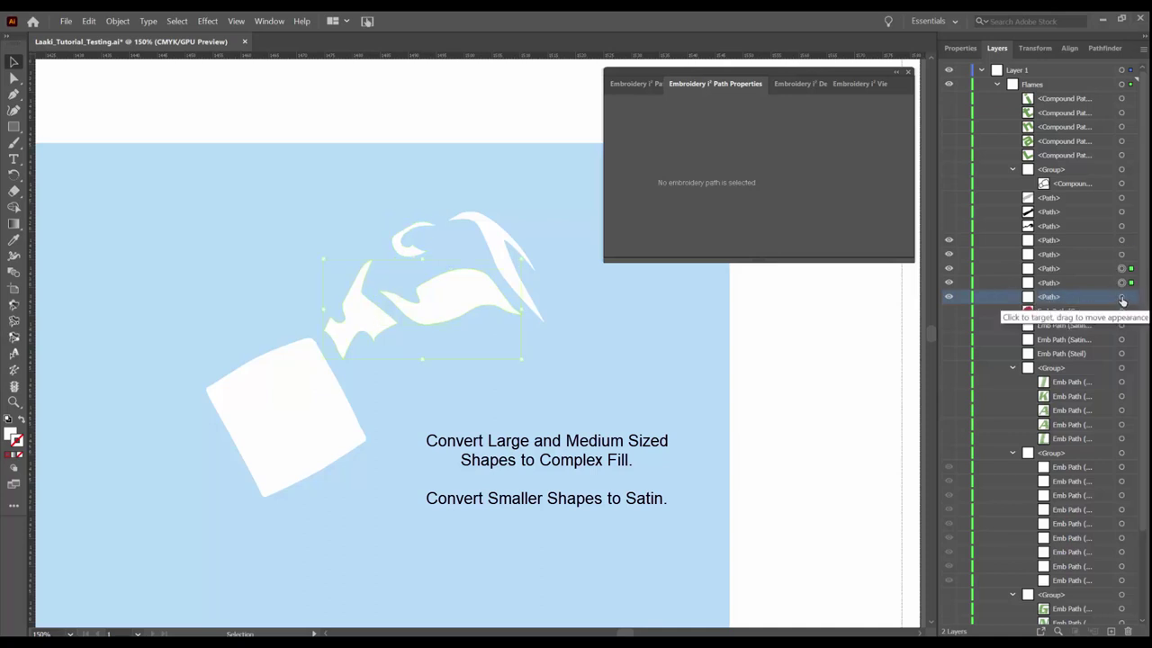
shift+click(1121, 297)
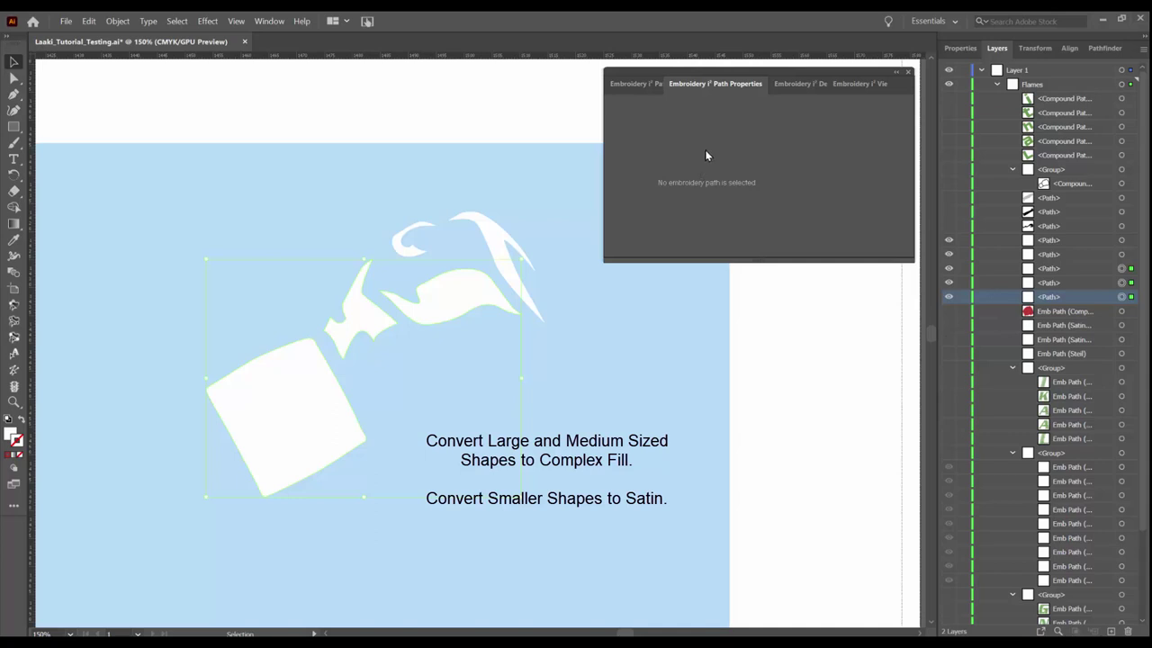
click(642, 88)
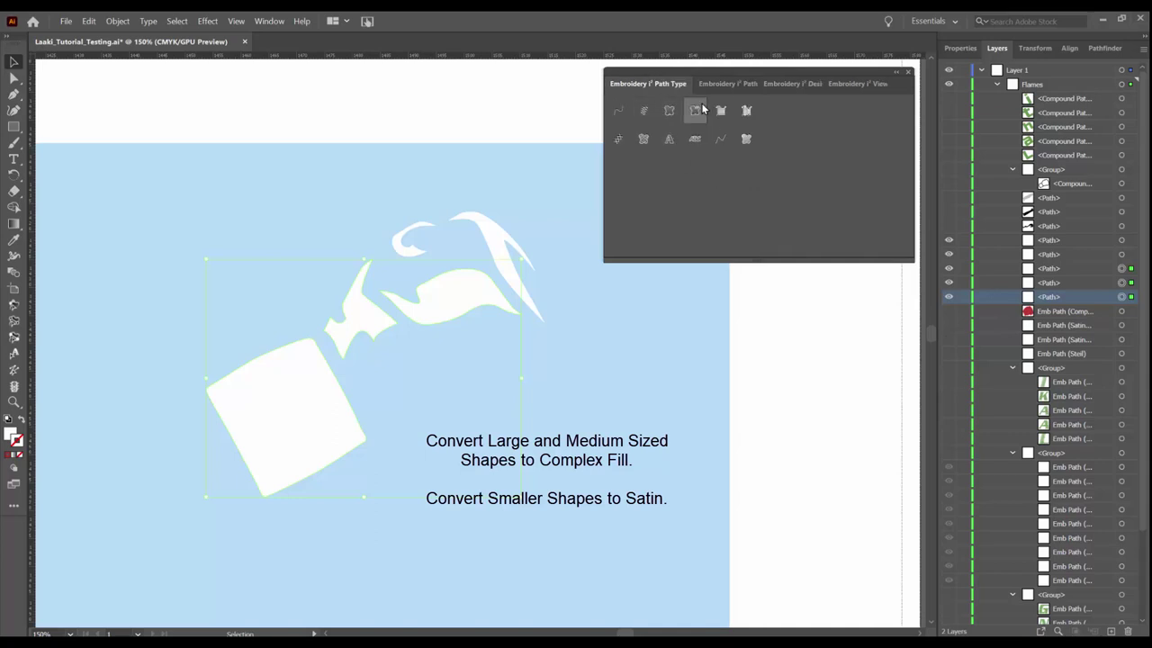
click(670, 110)
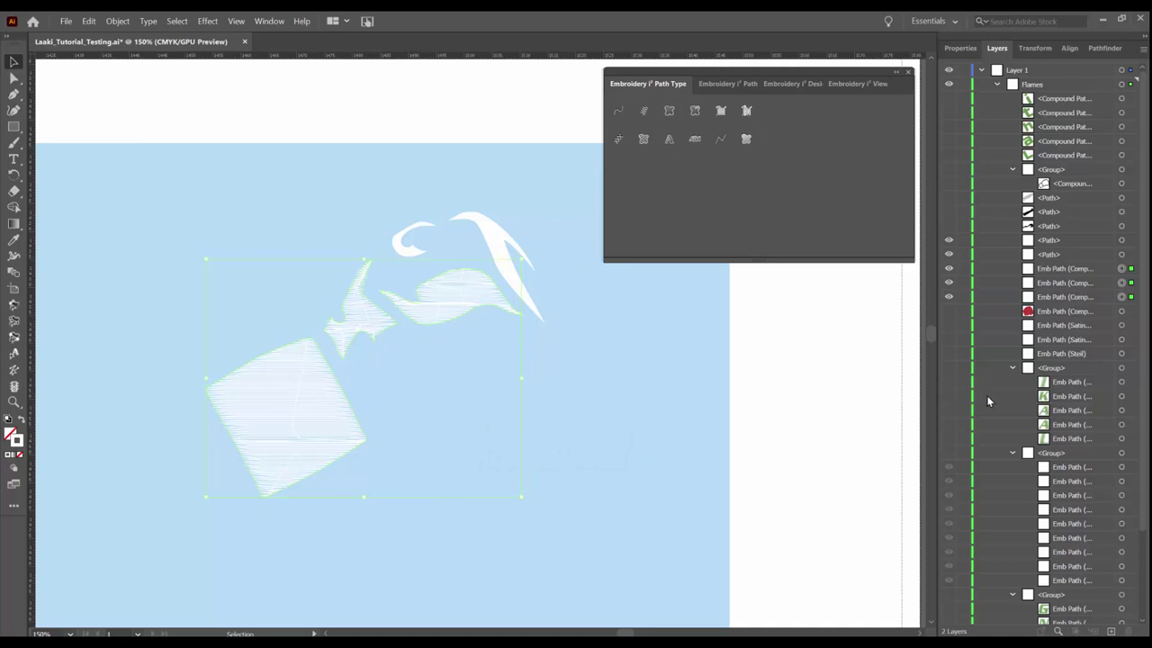
- Show the red glove fill again and tilt the cuff's angle line diagonally down toward its lower-right edge
click(949, 311)
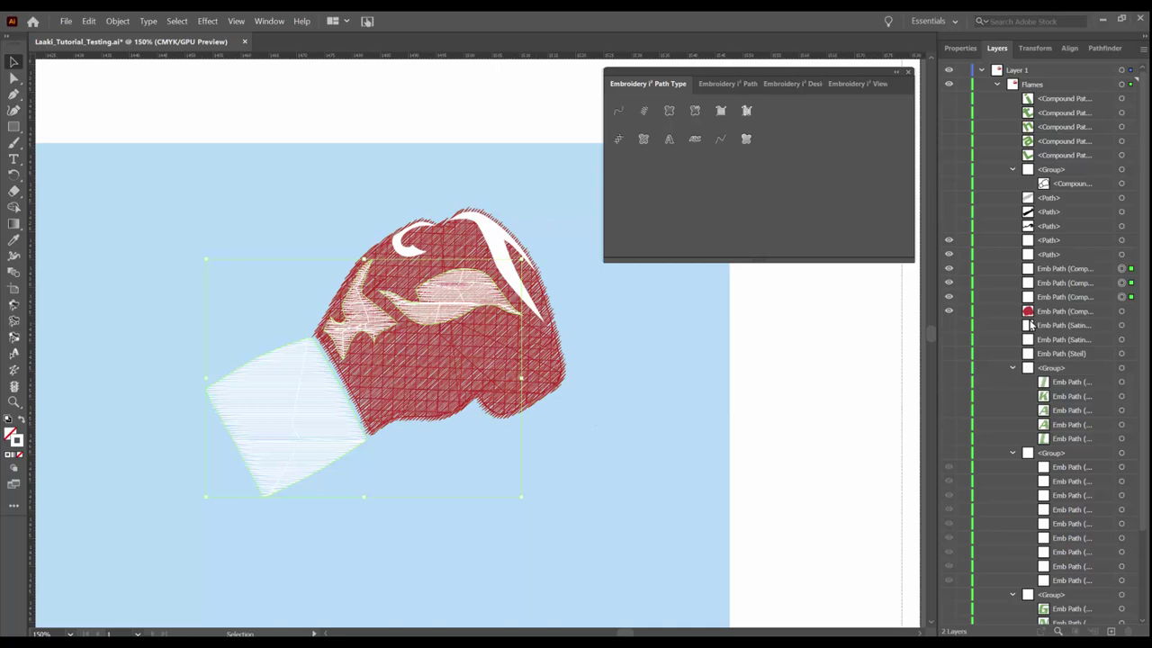
click(1122, 298)
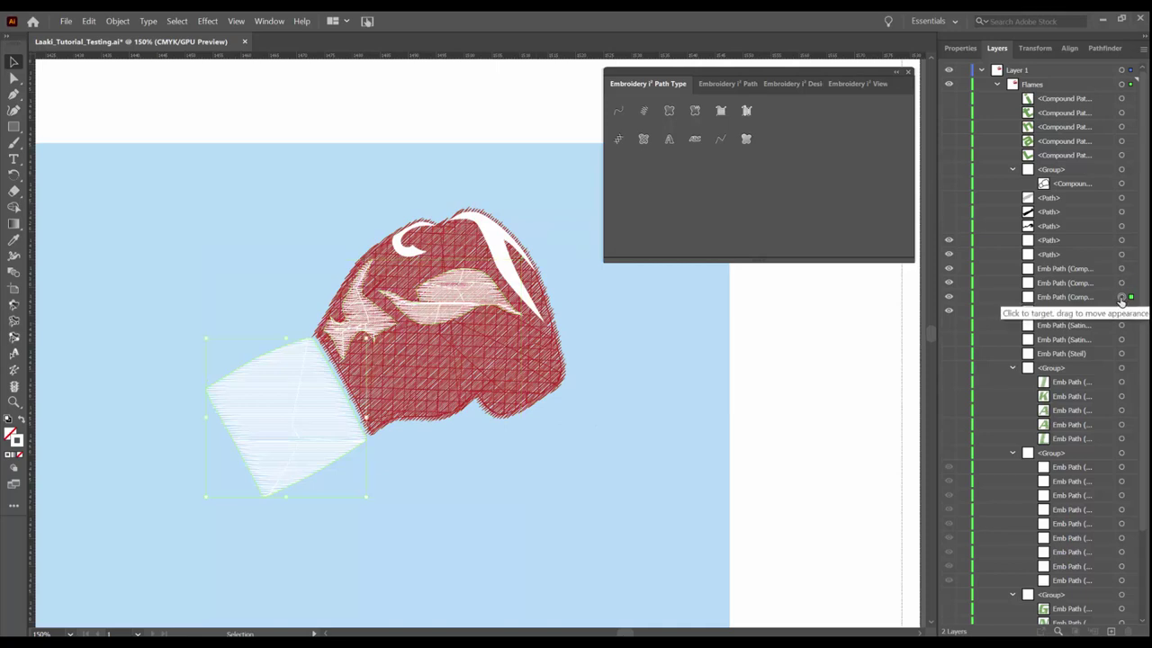
click(13, 304)
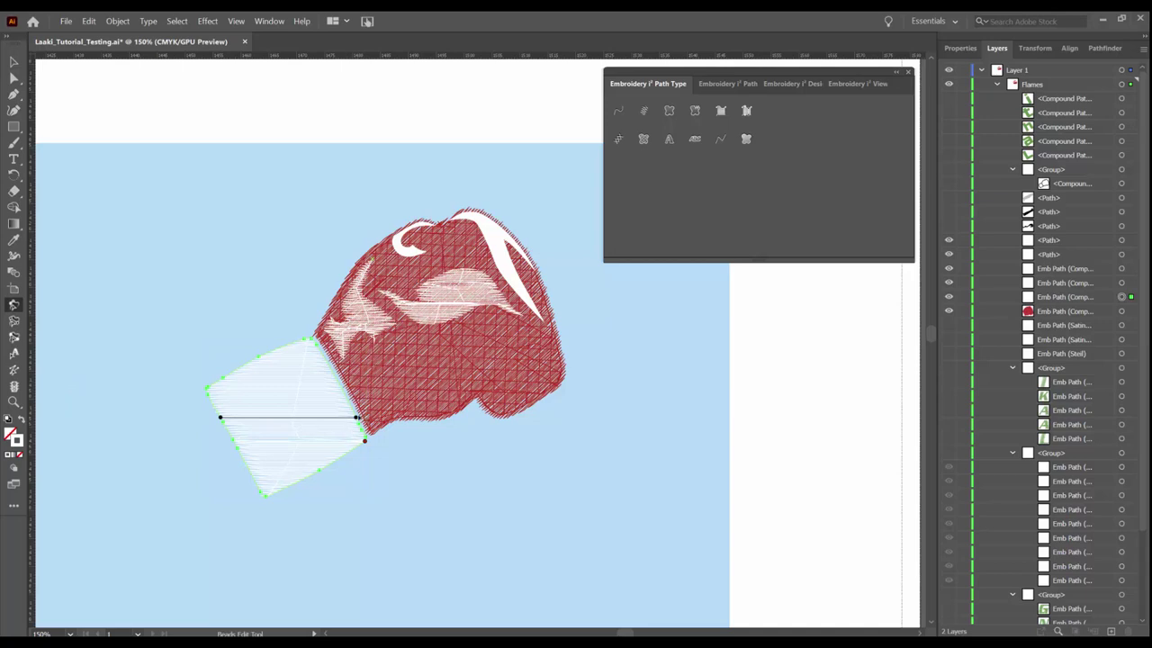
drag(356, 420, 341, 454)
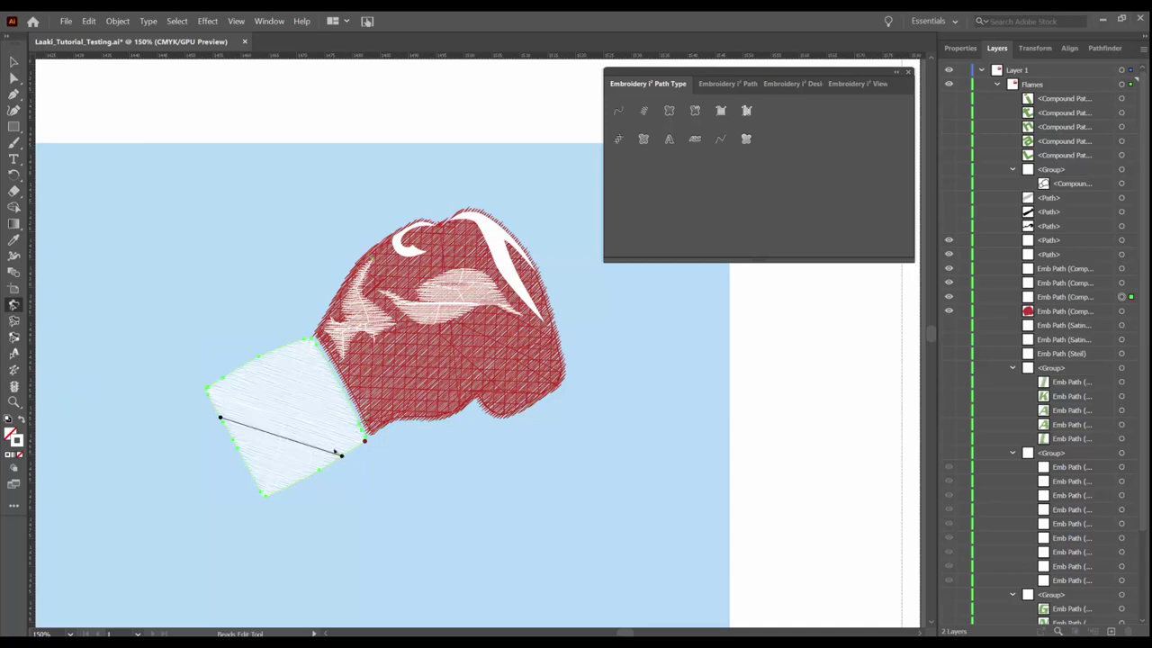
- Tilt the angle line of the large central highlight slightly upward at its right end
click(1121, 283)
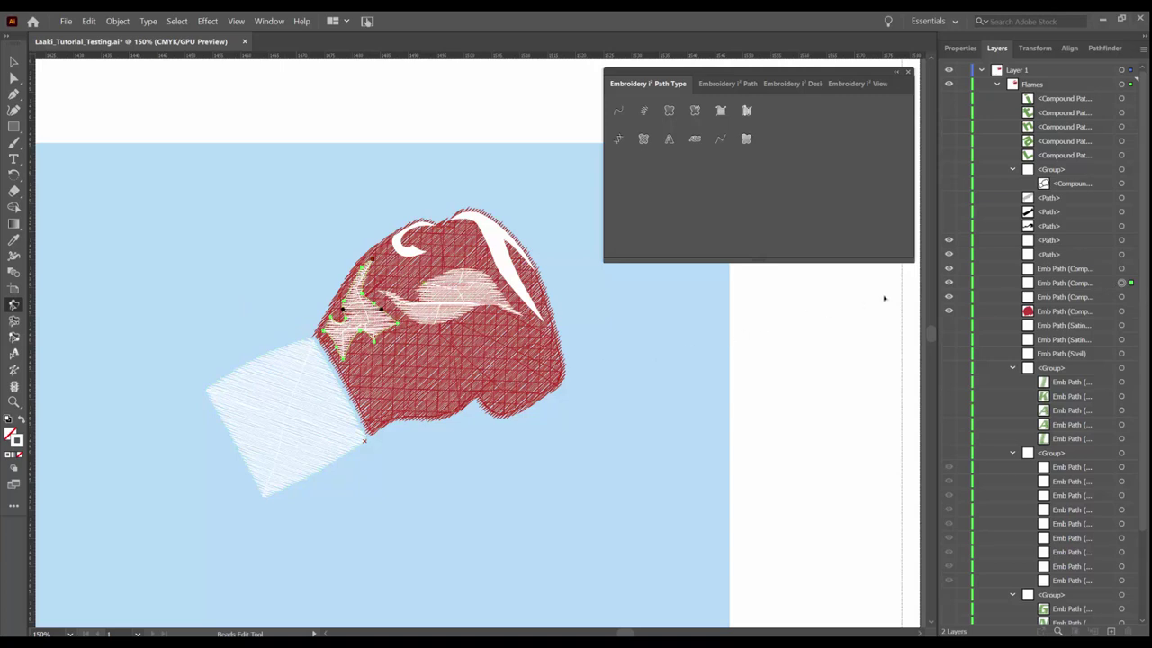
click(1121, 269)
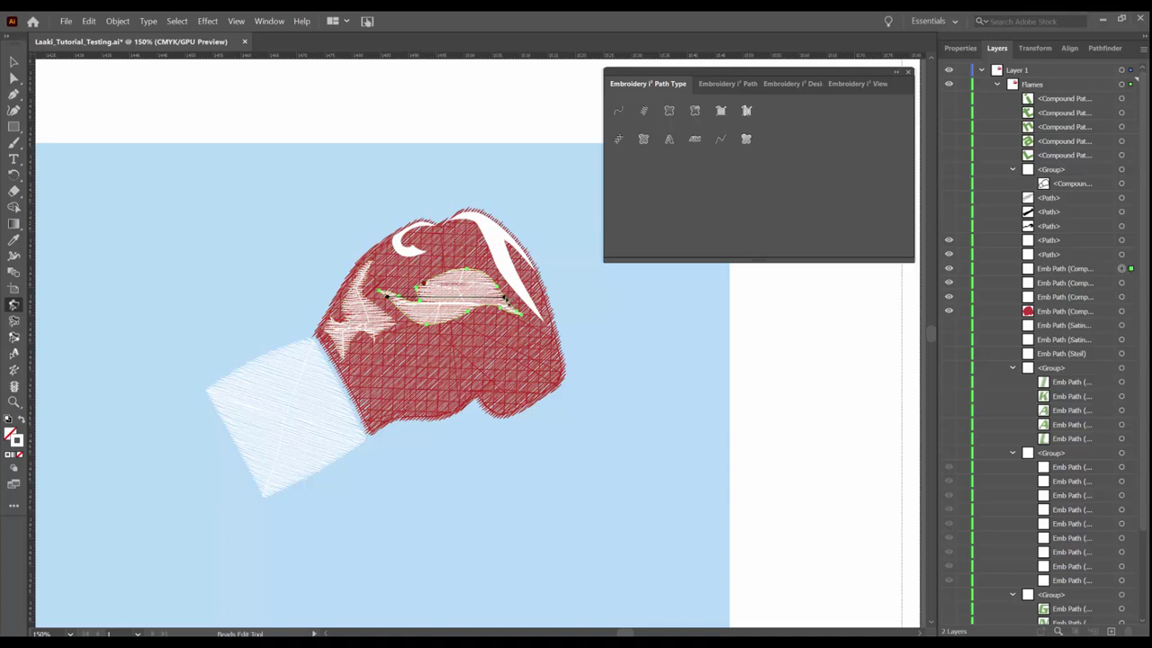
drag(504, 286, 495, 284)
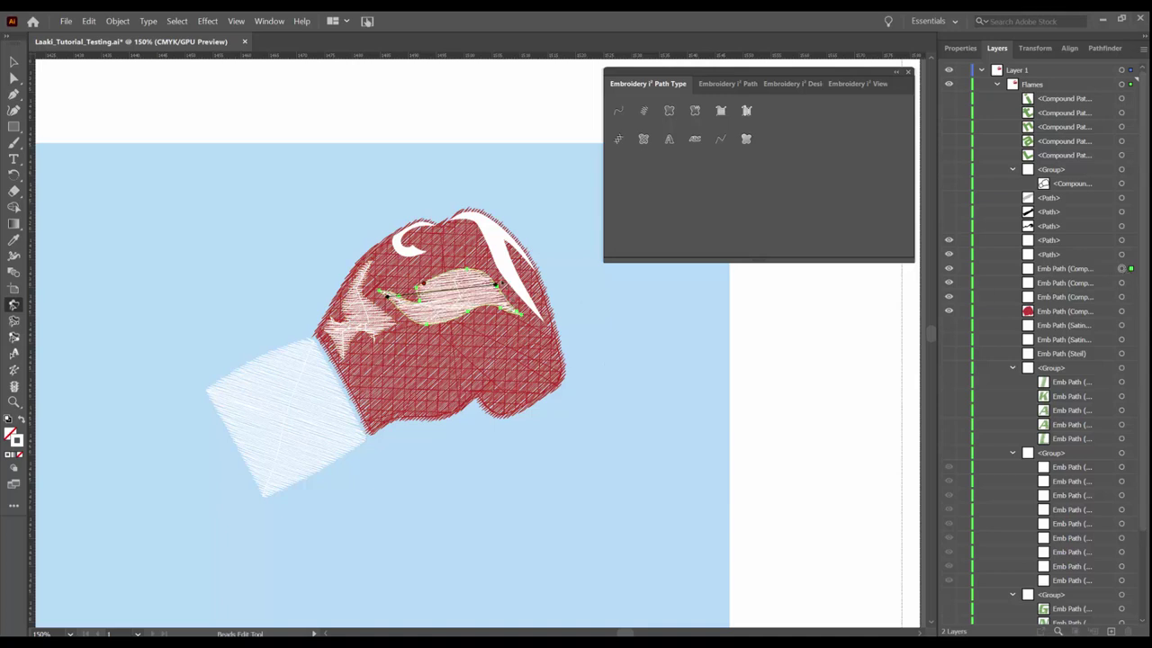
- Convert the small curled highlight and the forked highlight along the glove's upper-right edge to Auto Satin paths
key(v)
click(1122, 255)
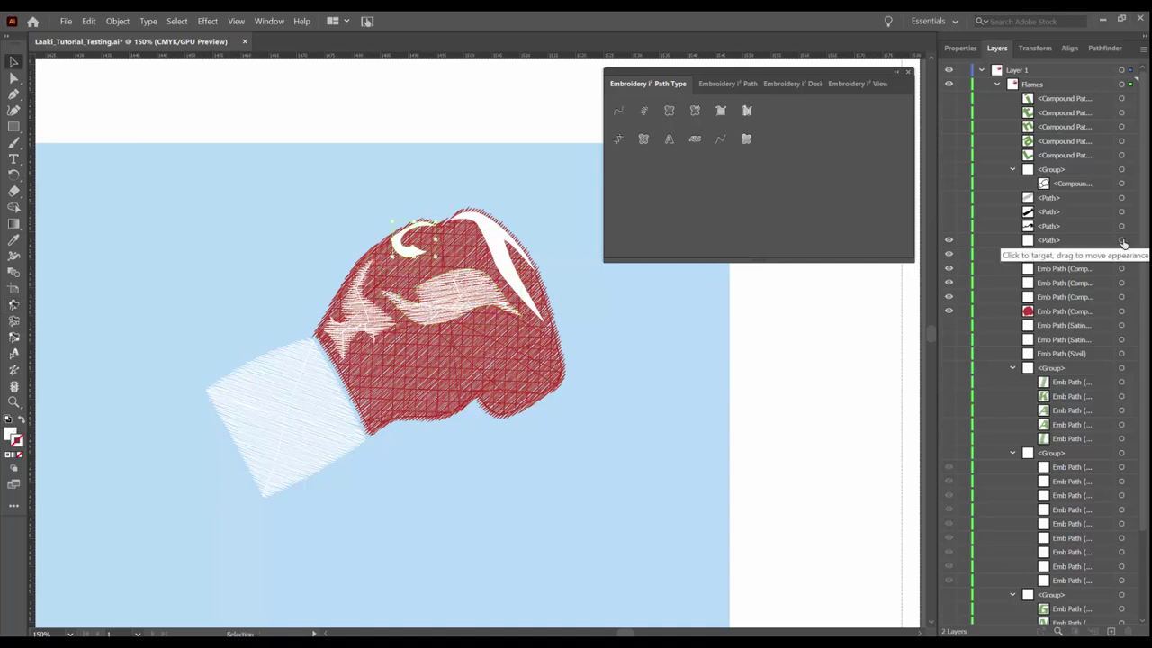
shift+click(1121, 240)
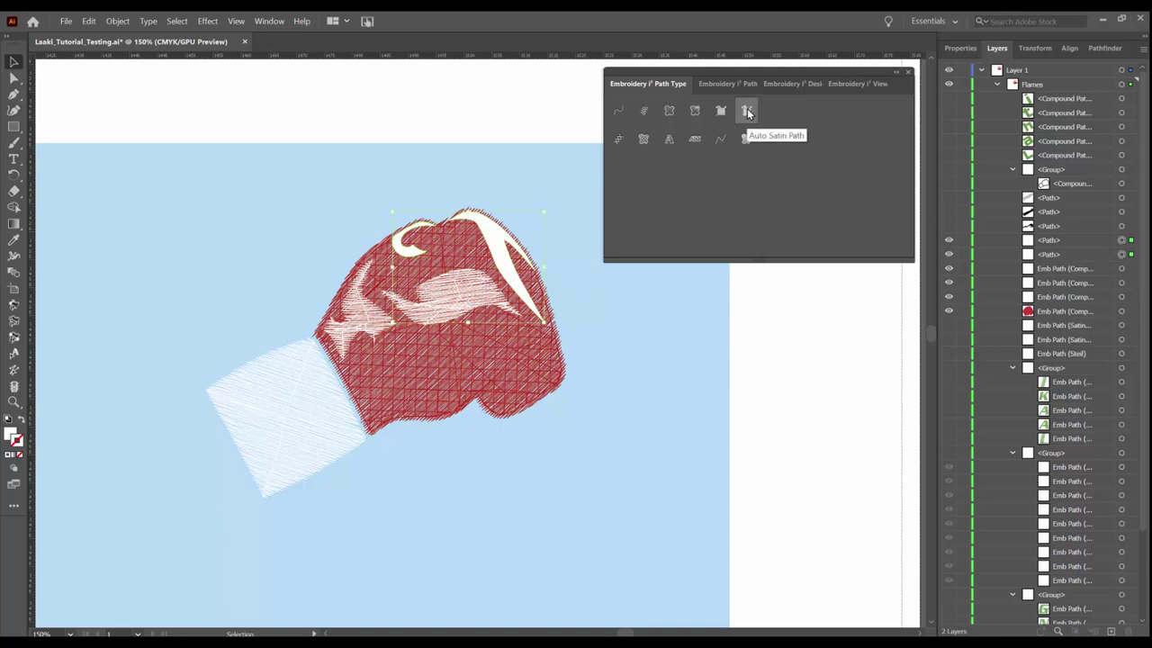
click(747, 111)
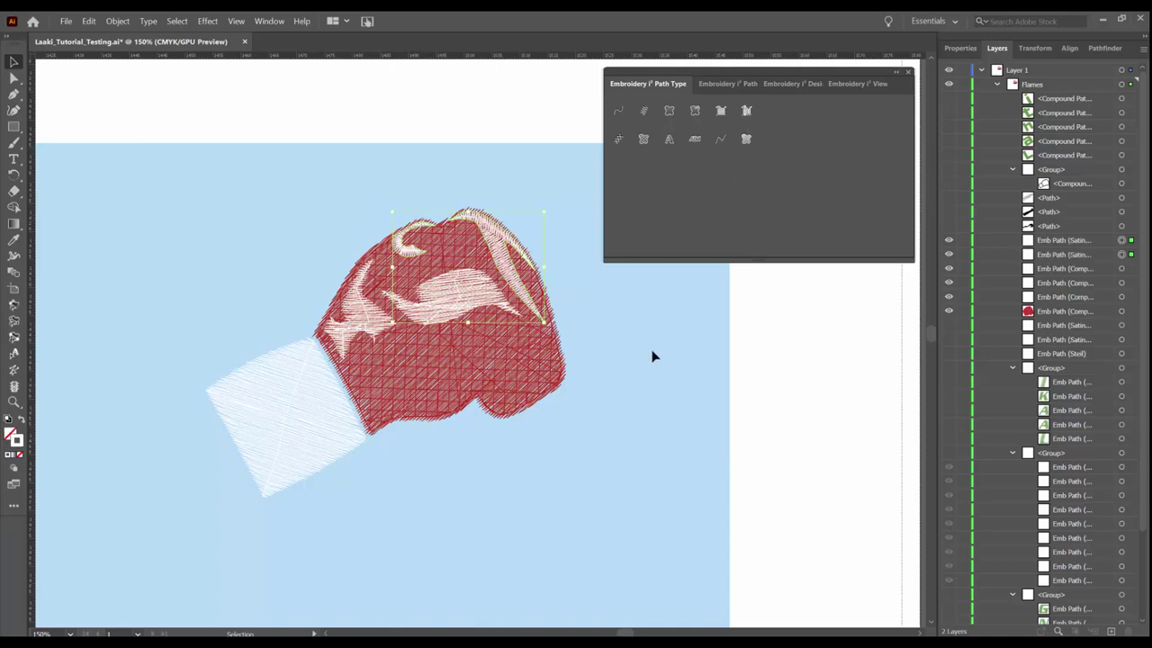
click(664, 326)
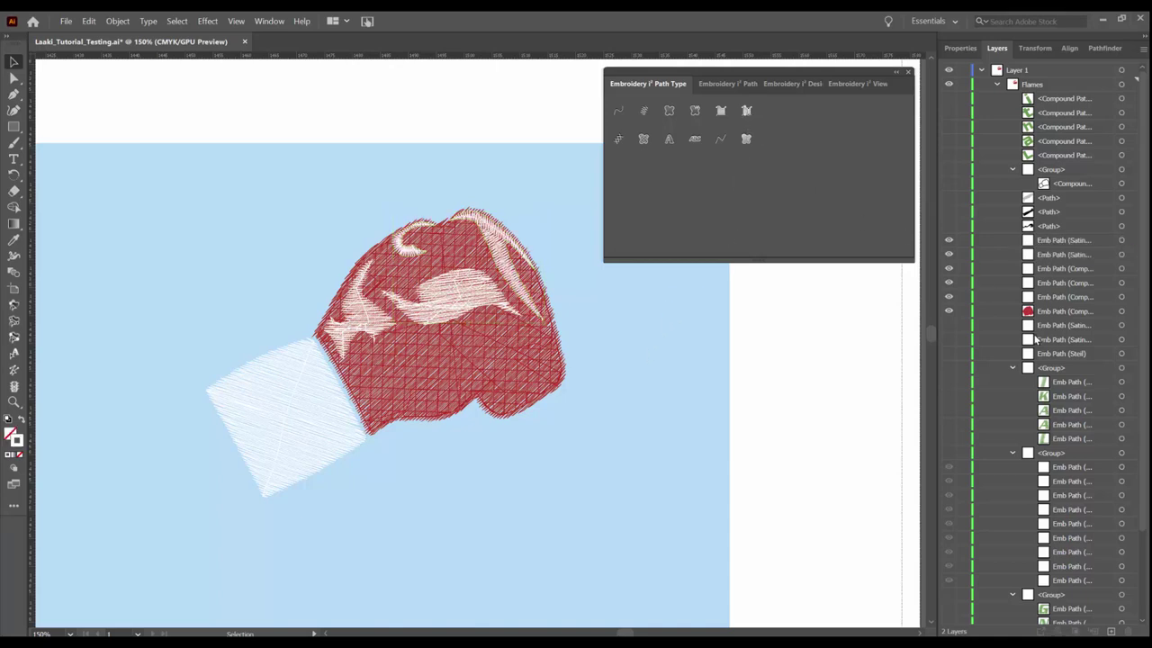
- Check the curled satin highlight's angle lines and adjust the angle lines along the forked satin highlight
click(1121, 257)
key(z)
drag(498, 239, 546, 304)
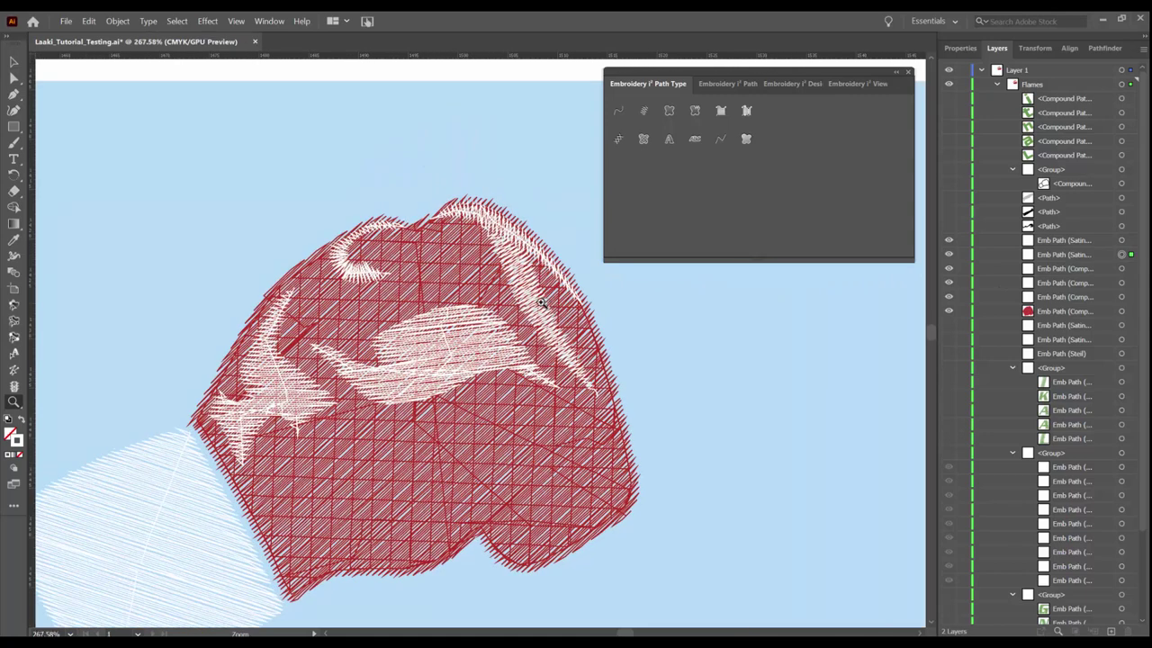
click(13, 323)
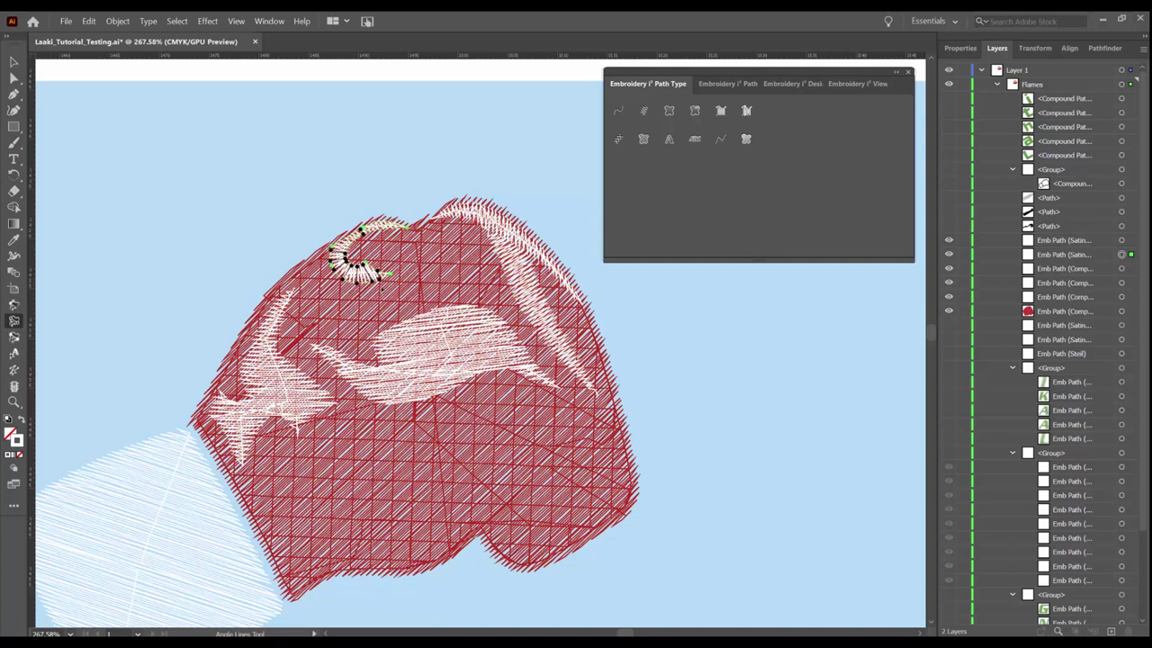
click(1121, 240)
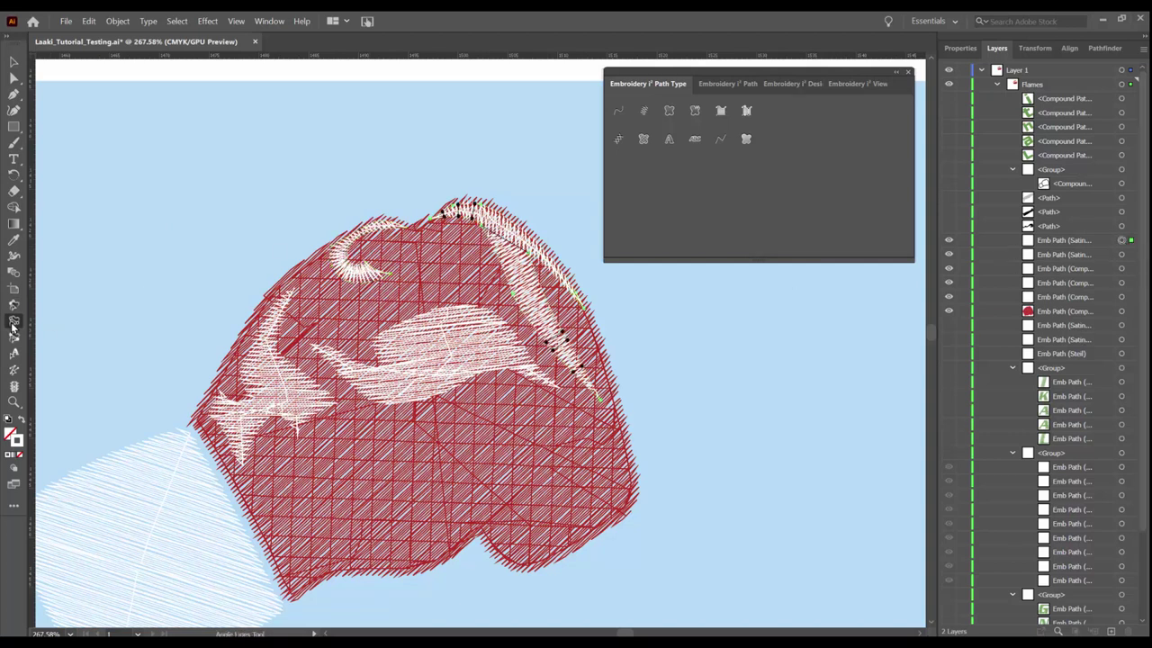
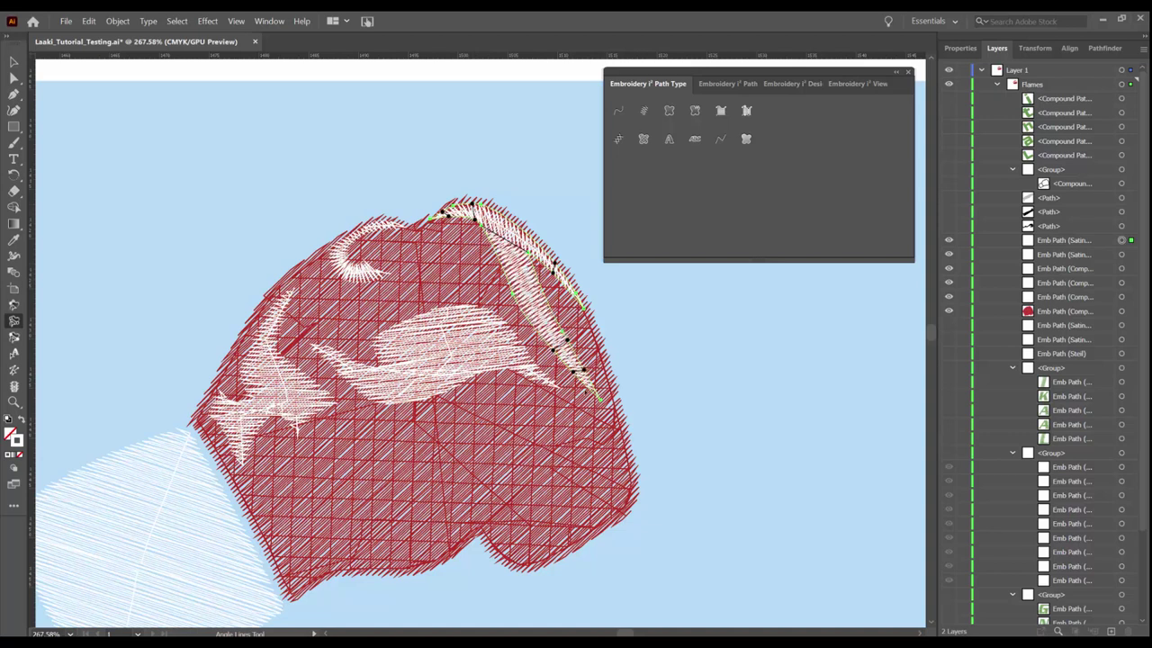
key(v)
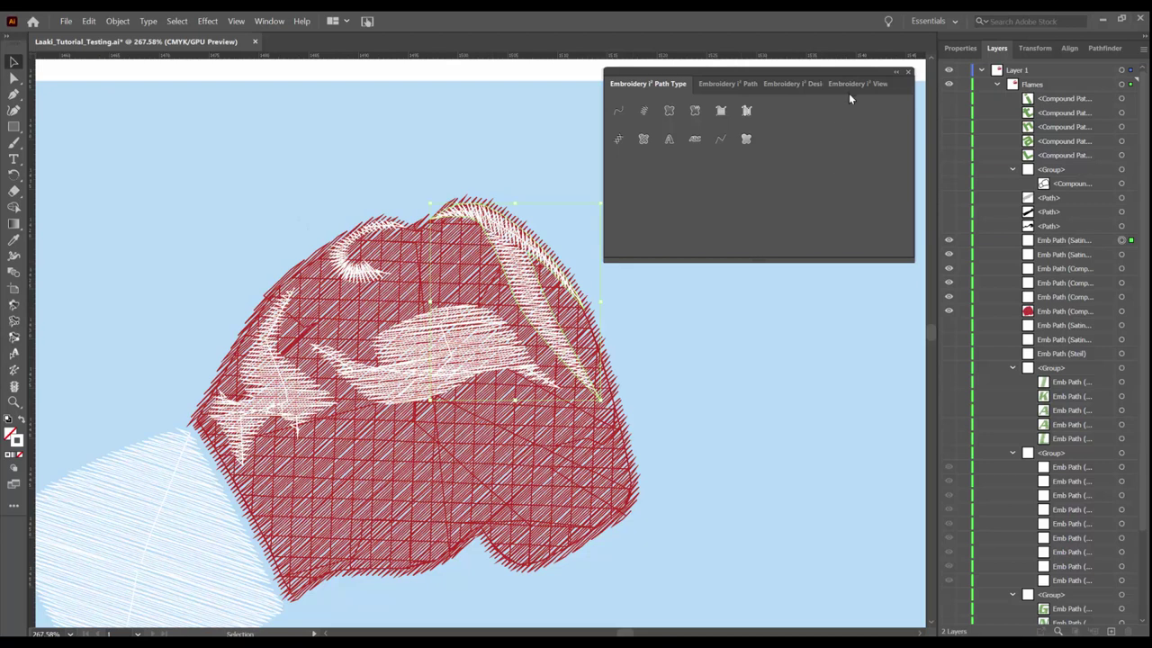
- Enable automatic overlap on the forked satin highlight with an overlap distance of 1.3 mm
click(737, 86)
click(907, 86)
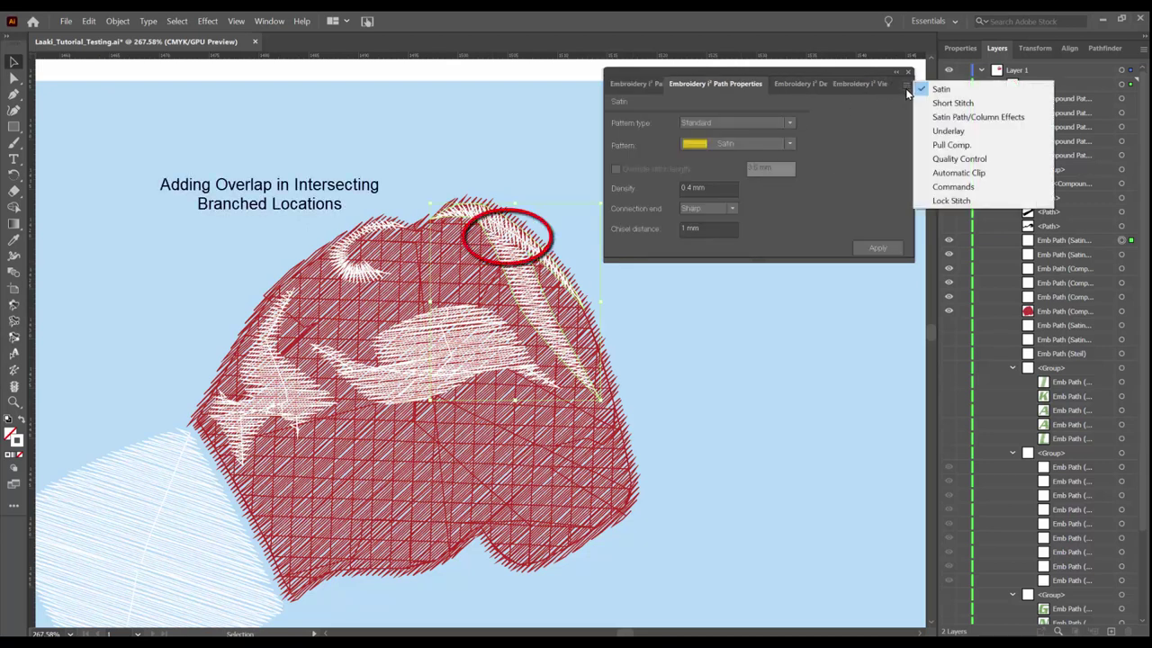
click(954, 158)
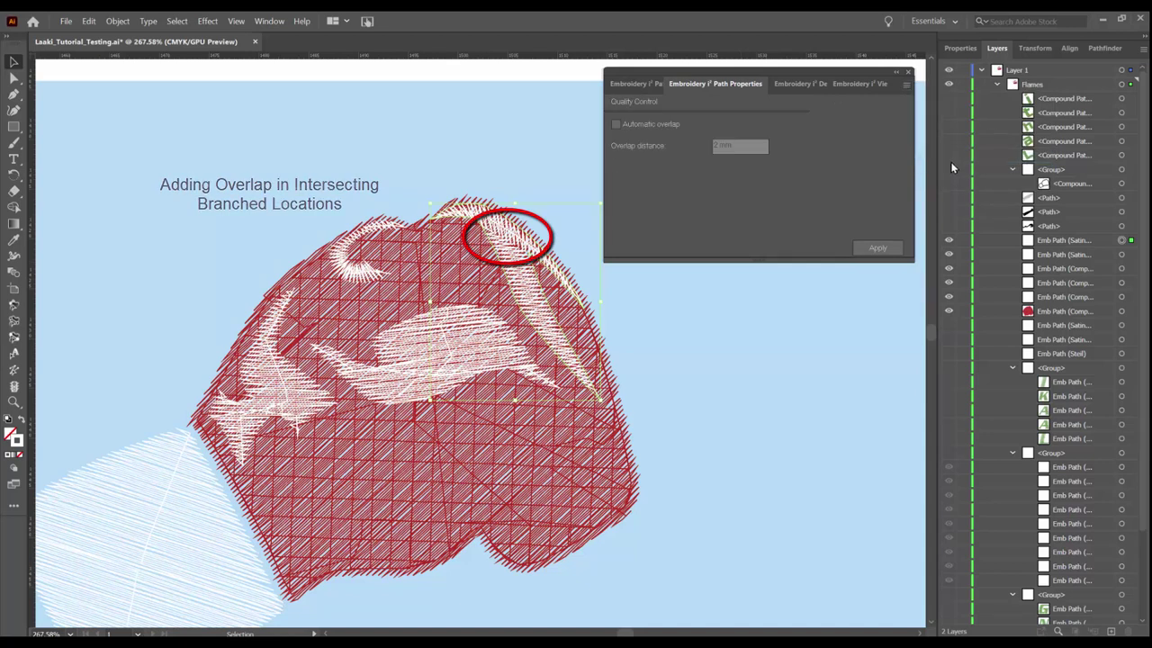
click(616, 124)
drag(751, 145, 712, 146)
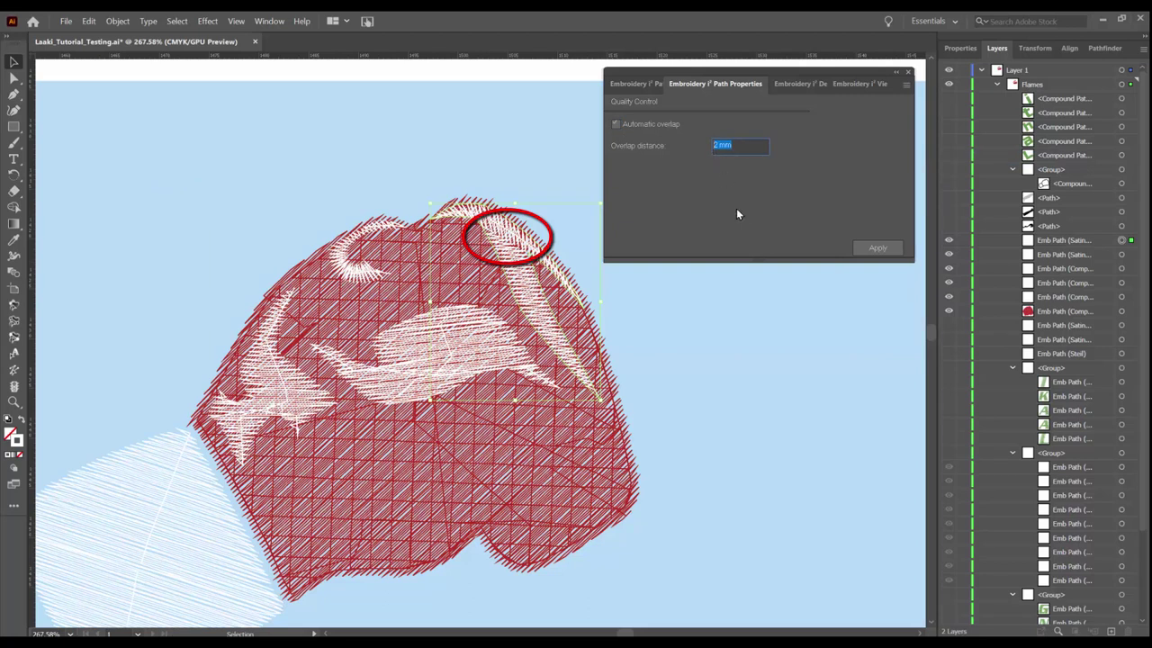
text(1.3)
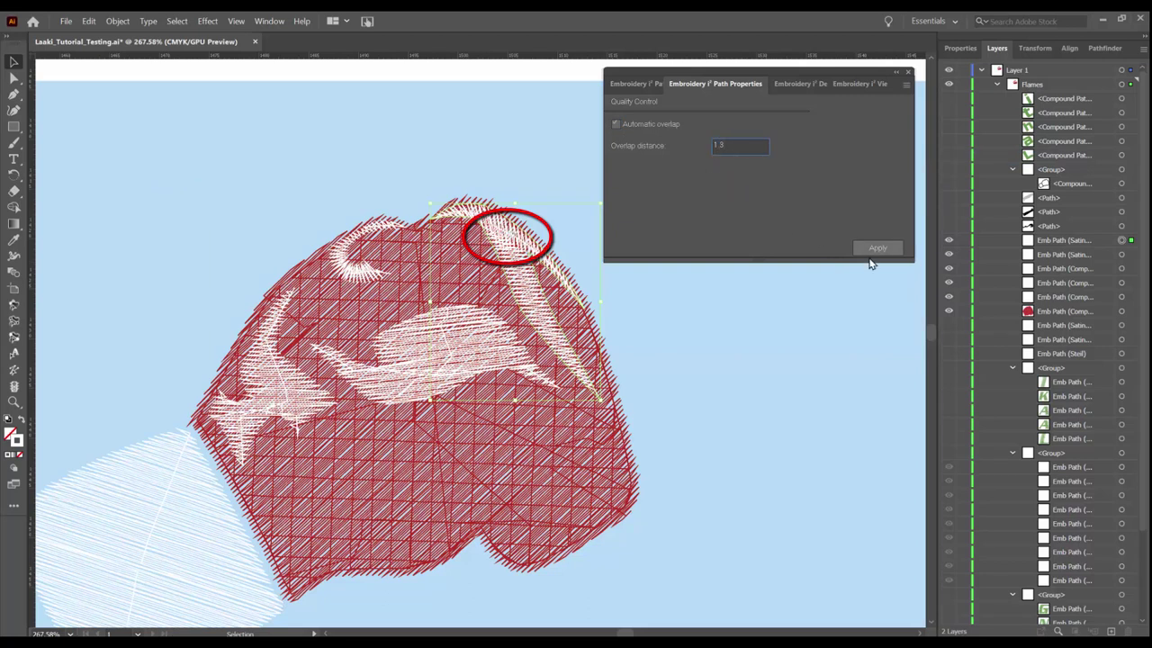
click(877, 248)
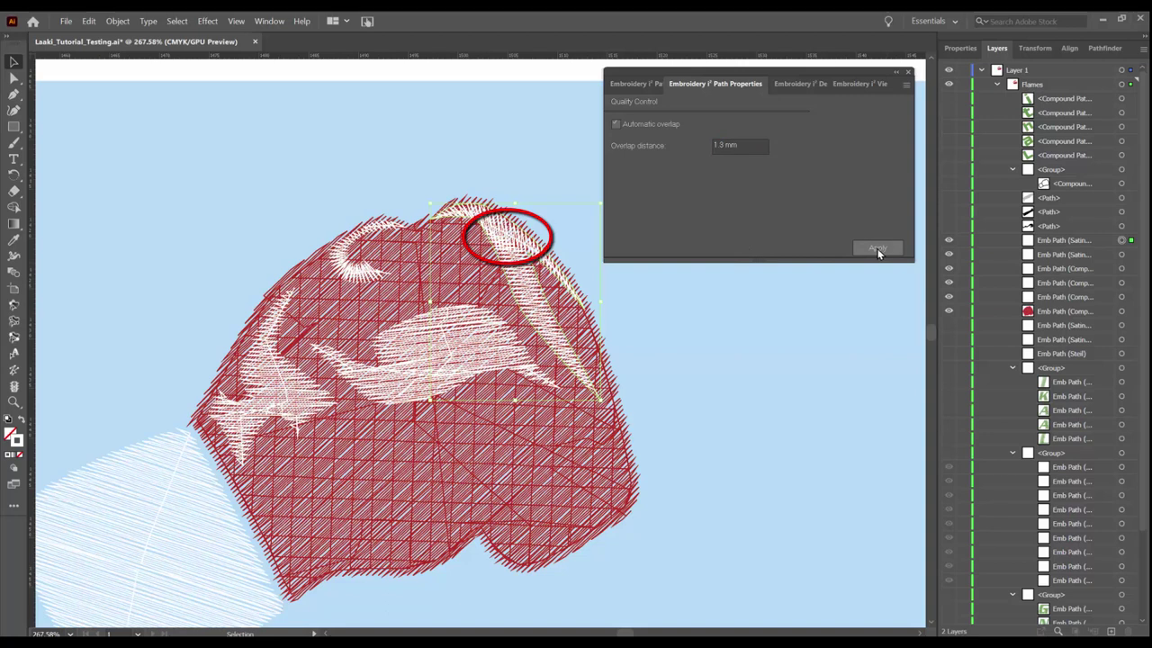
click(731, 365)
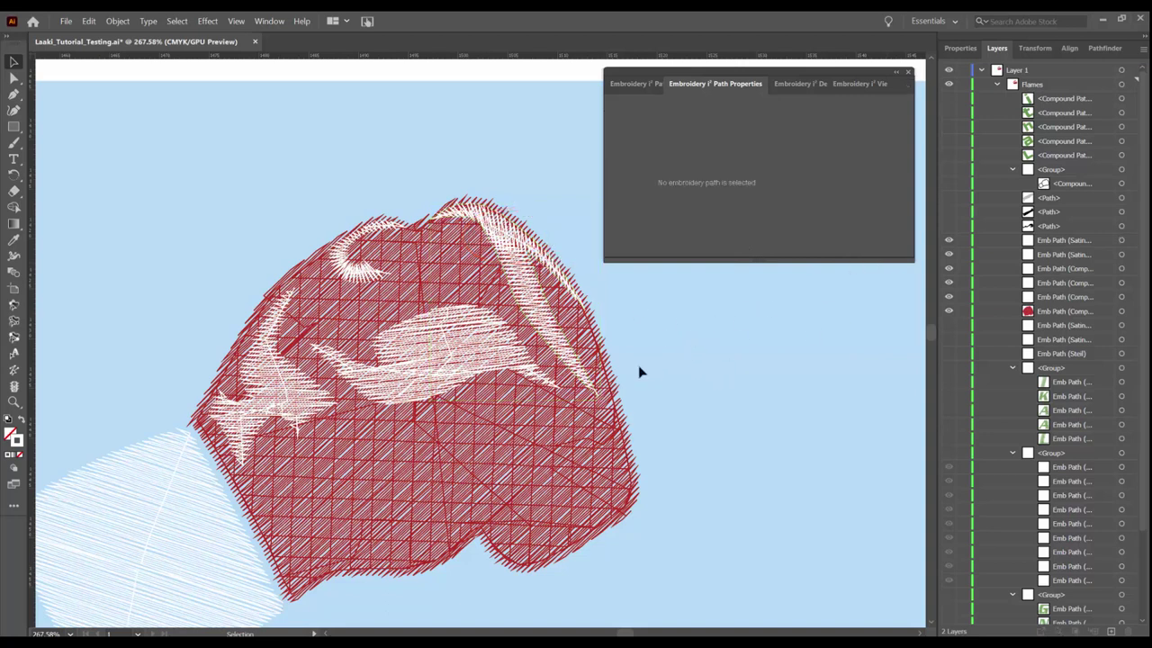
- Give the white cuff's complex fill a Full Lattice underlay with a density of 4 mm
scroll(639, 373, down, 3)
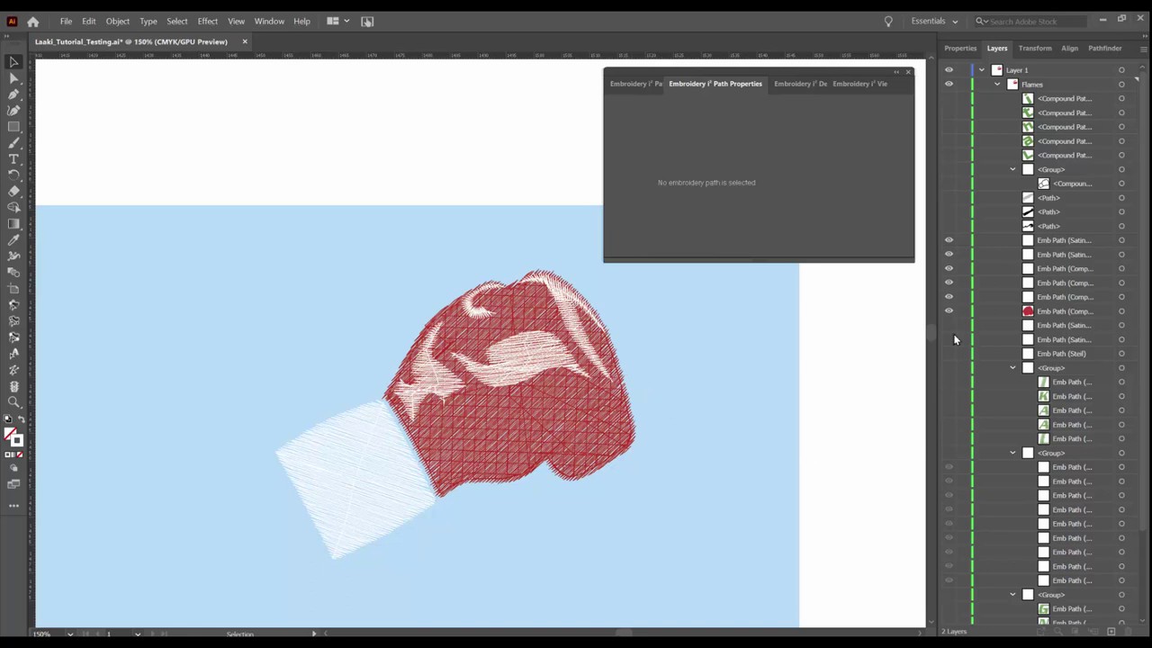
click(1121, 297)
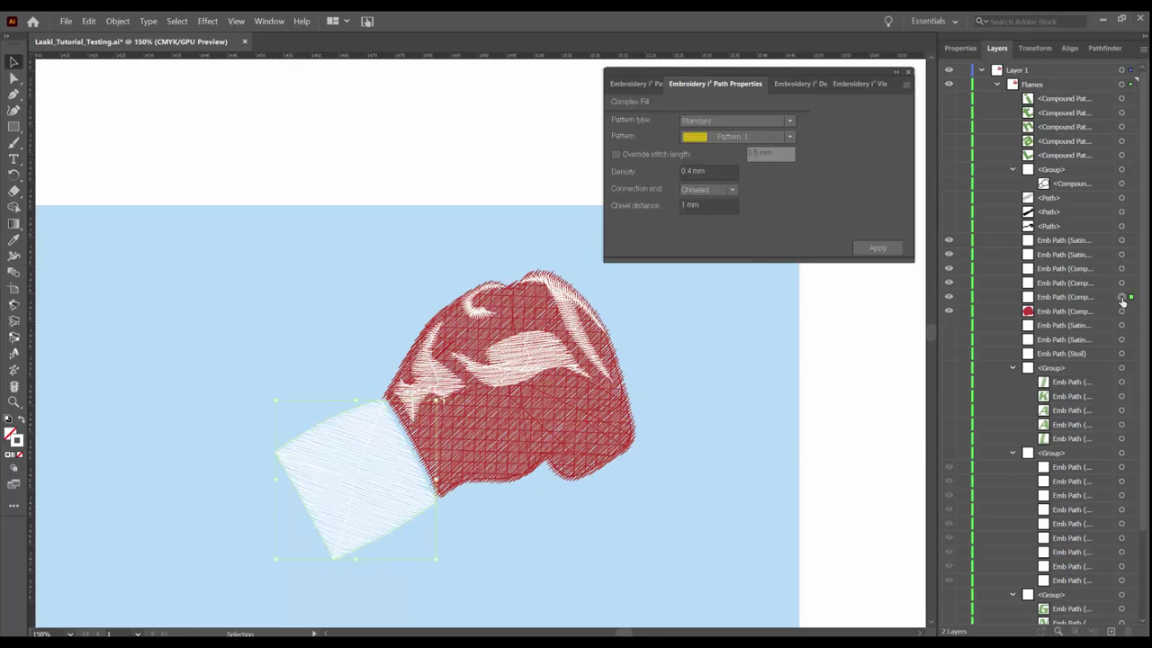
click(906, 84)
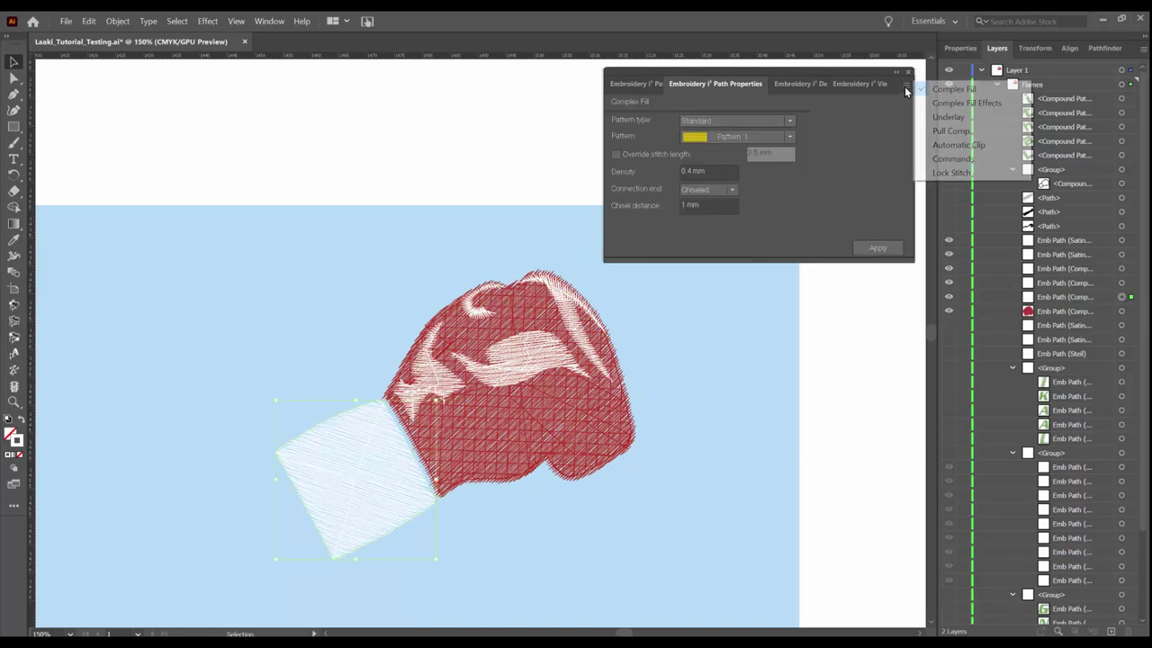
click(929, 118)
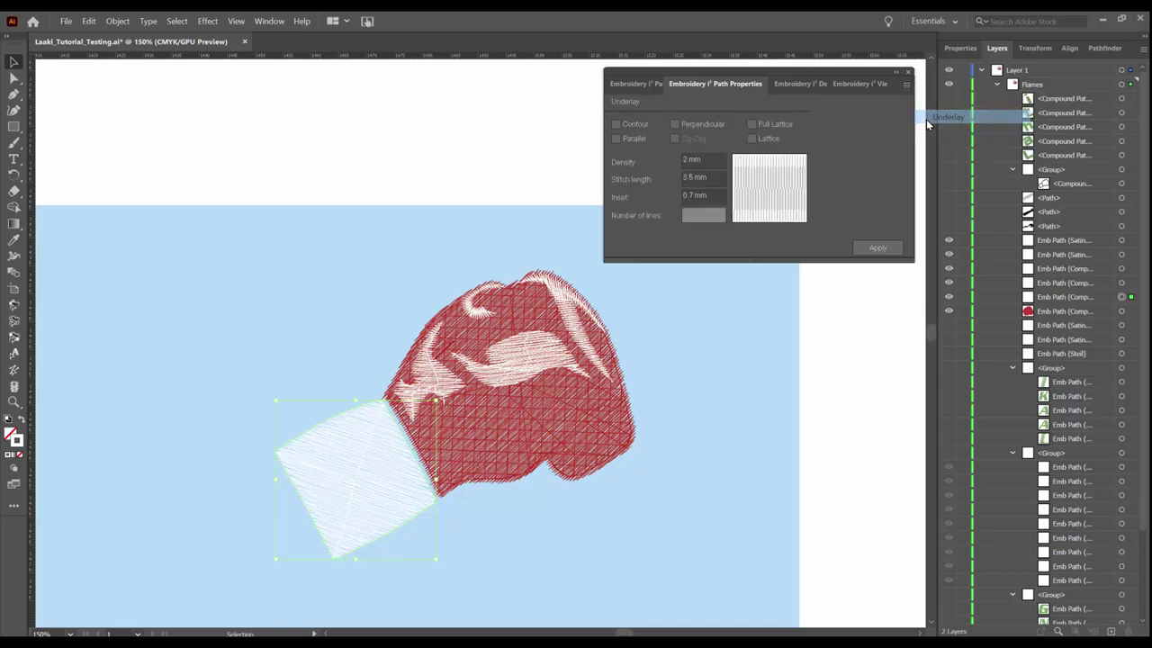
click(751, 125)
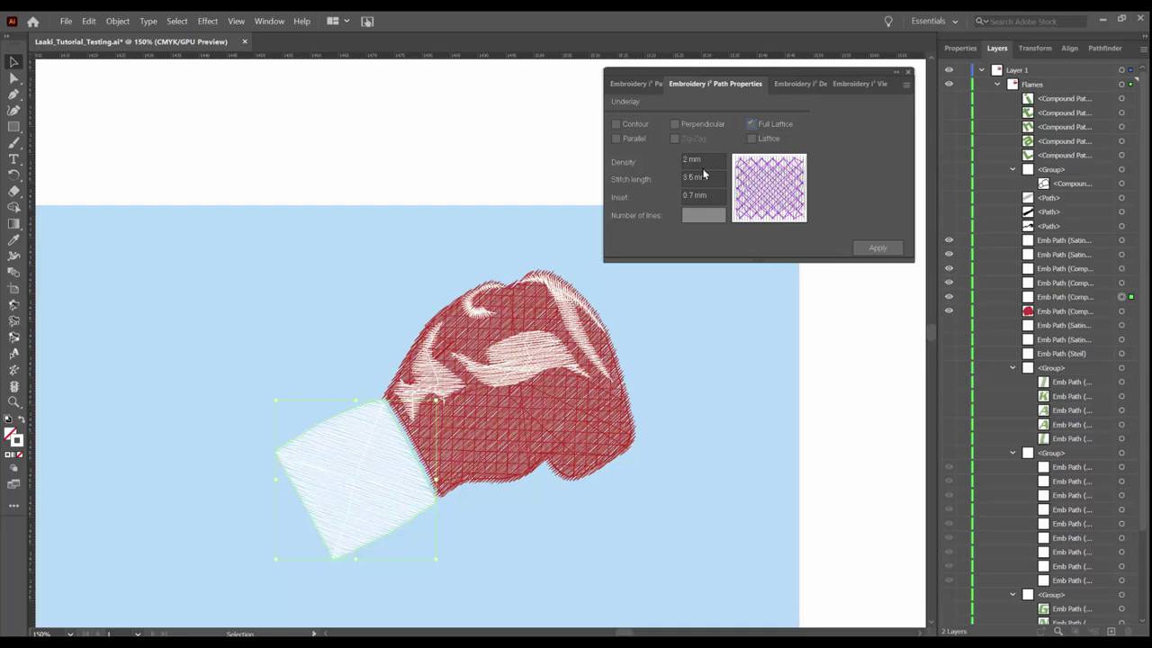
triple_click(707, 161)
text(4)
click(884, 252)
- Set lock stitches on the white cuff and all four highlights to start type Basic and end type Line
click(1121, 280)
shift+click(1121, 268)
shift+click(1122, 255)
shift+click(1122, 241)
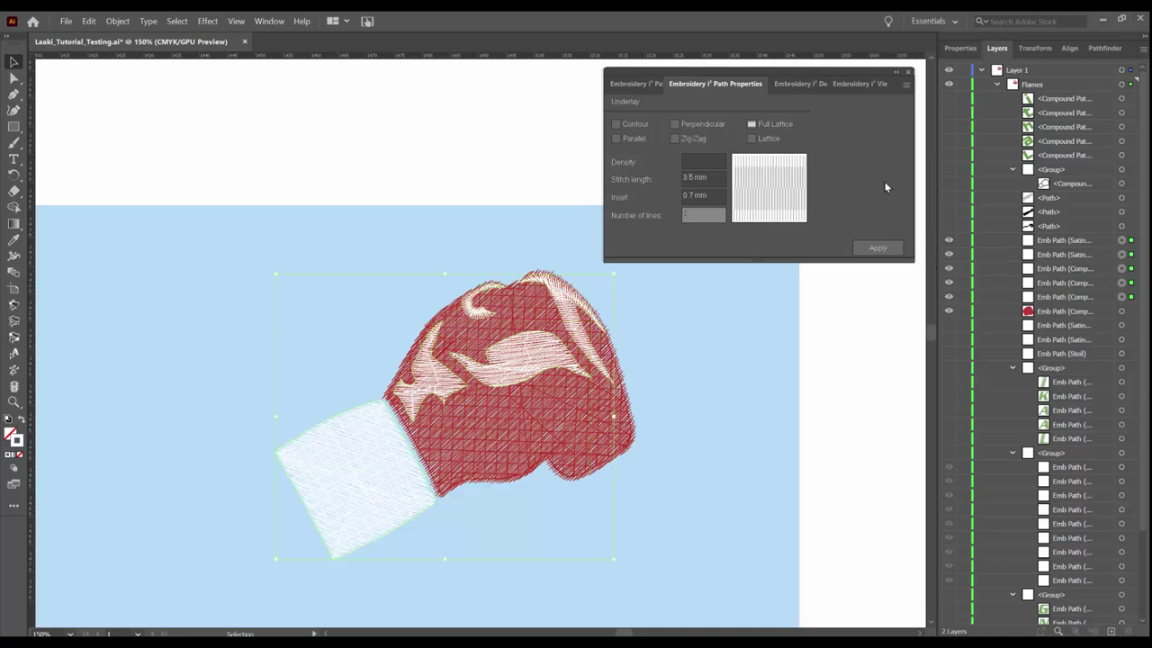
click(905, 87)
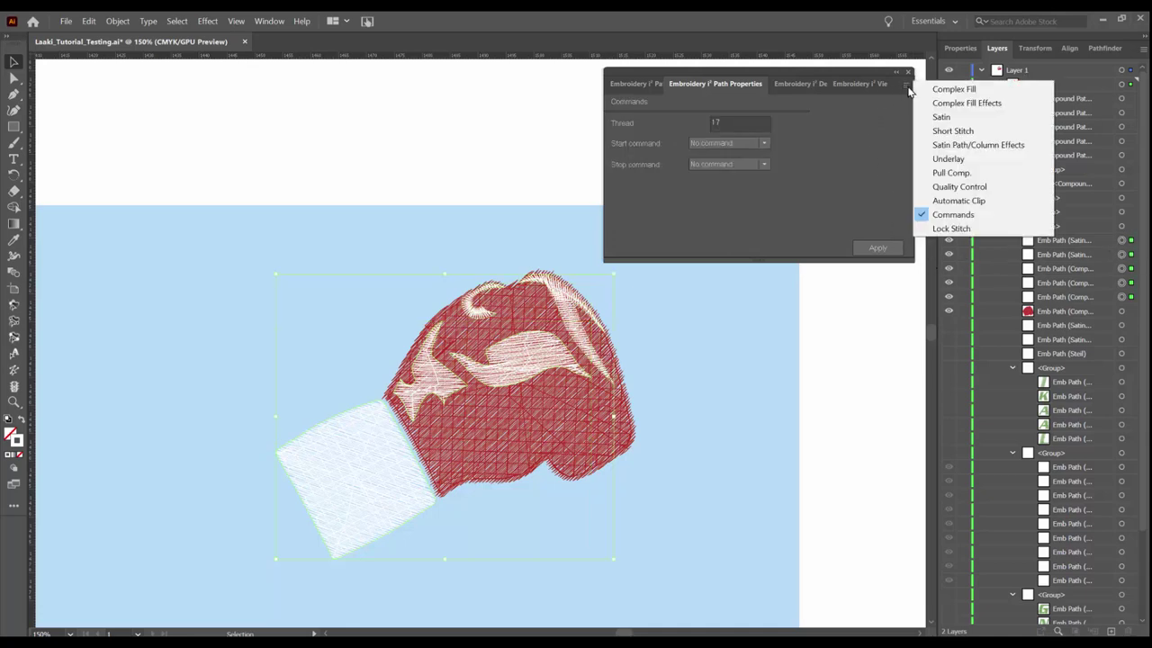
click(960, 227)
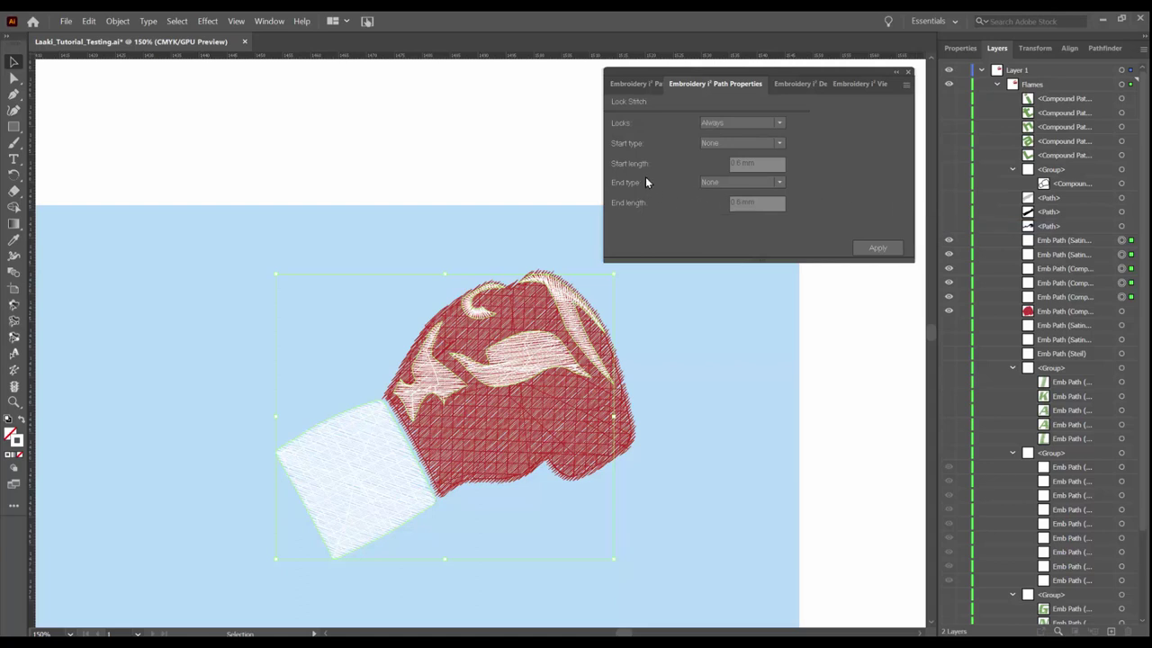
click(761, 144)
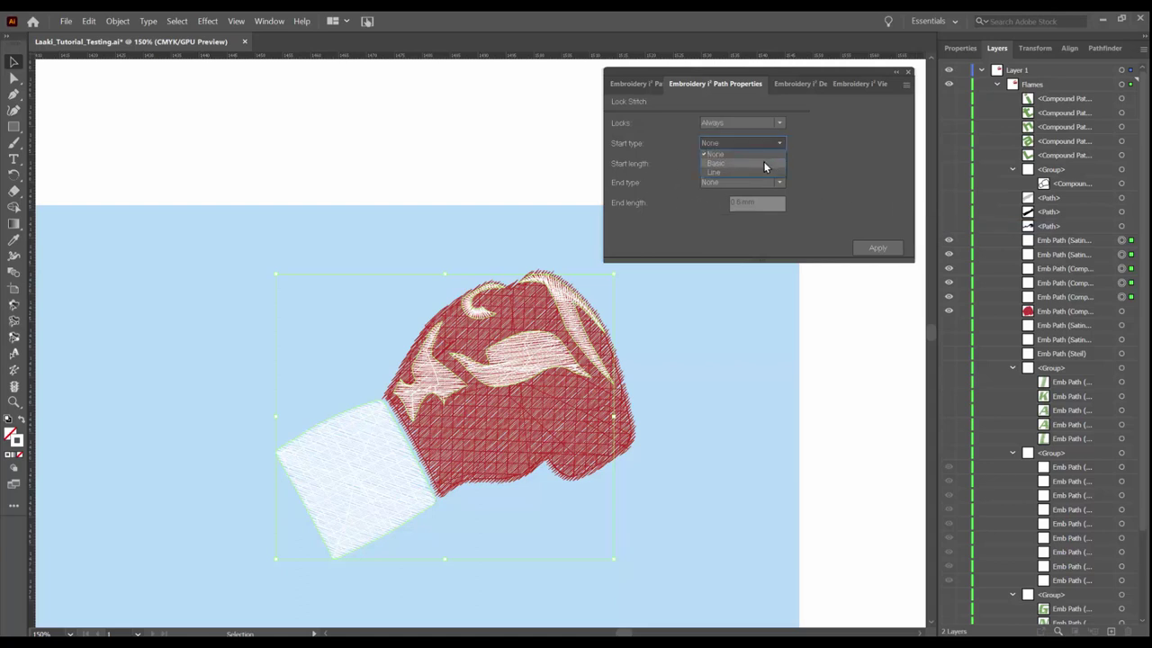
click(763, 163)
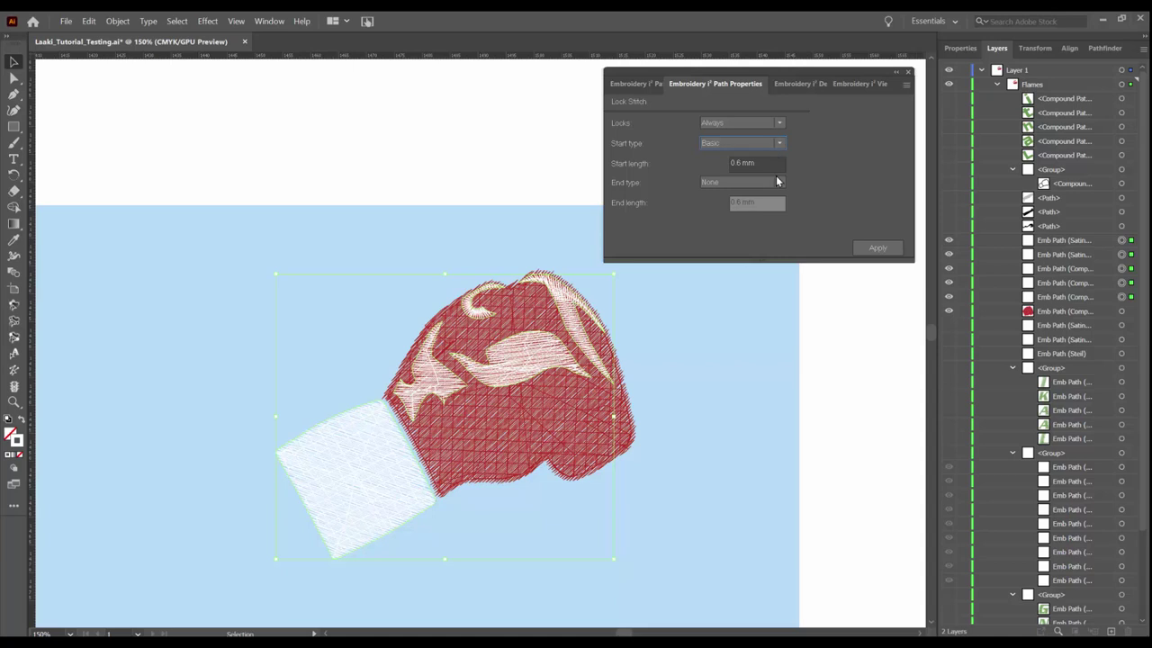
click(781, 183)
click(774, 209)
click(878, 248)
click(779, 353)
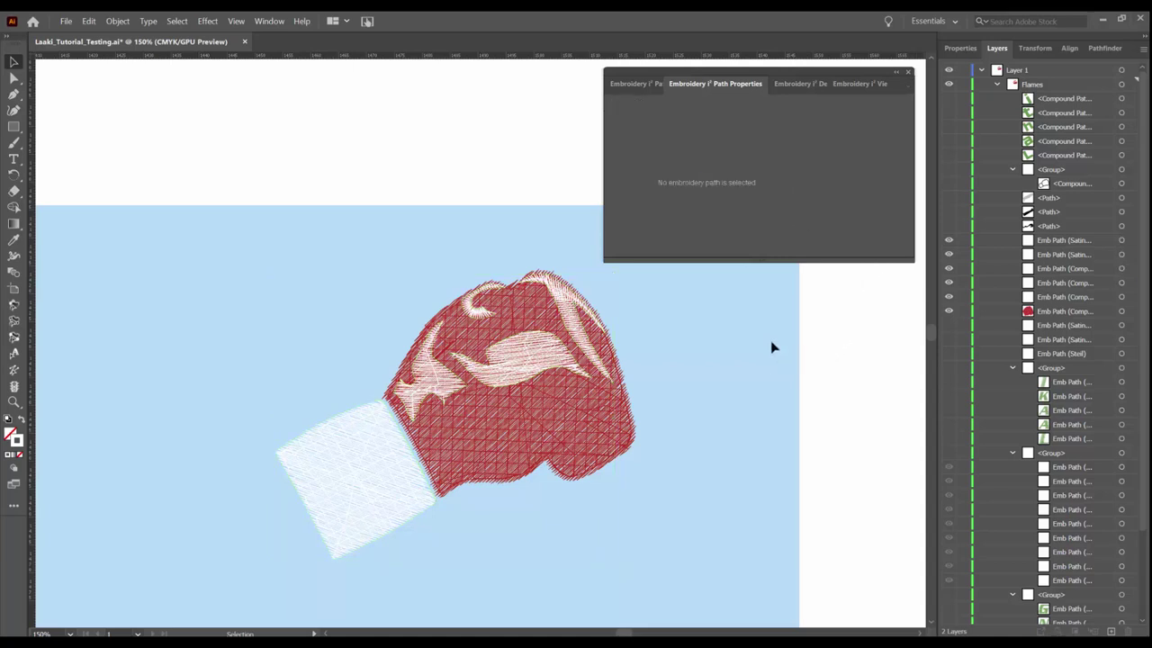
- Hide the cuff and highlight stitches, leaving the red glove visible together with the two black shadow shapes
drag(949, 311, 952, 245)
click(948, 227)
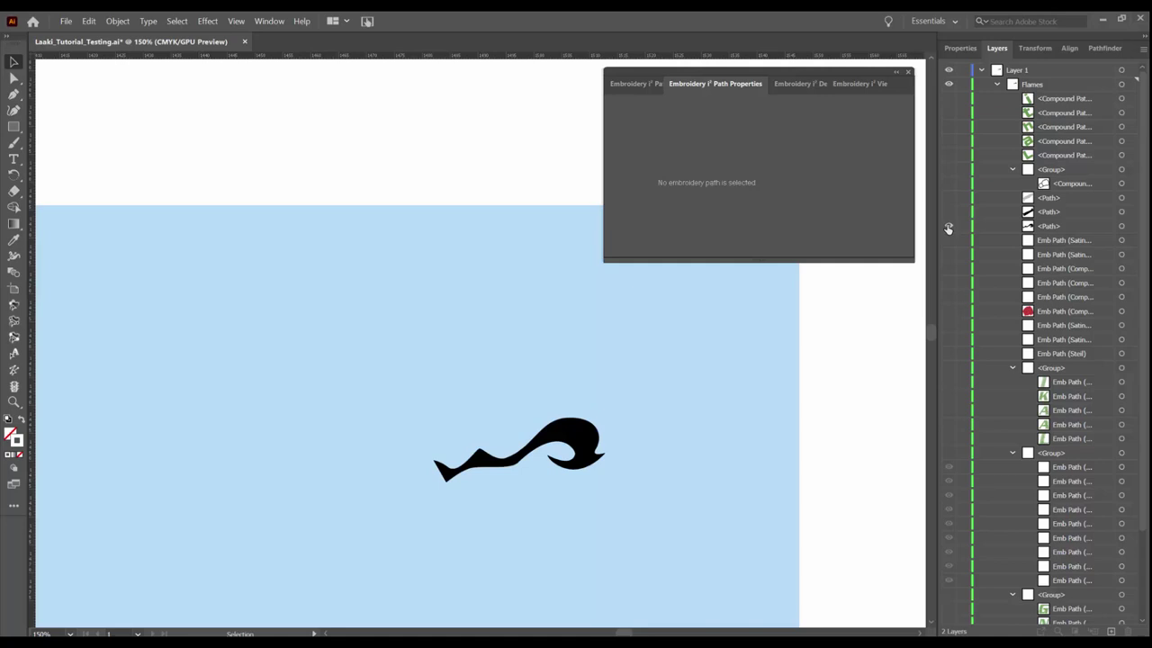
click(948, 311)
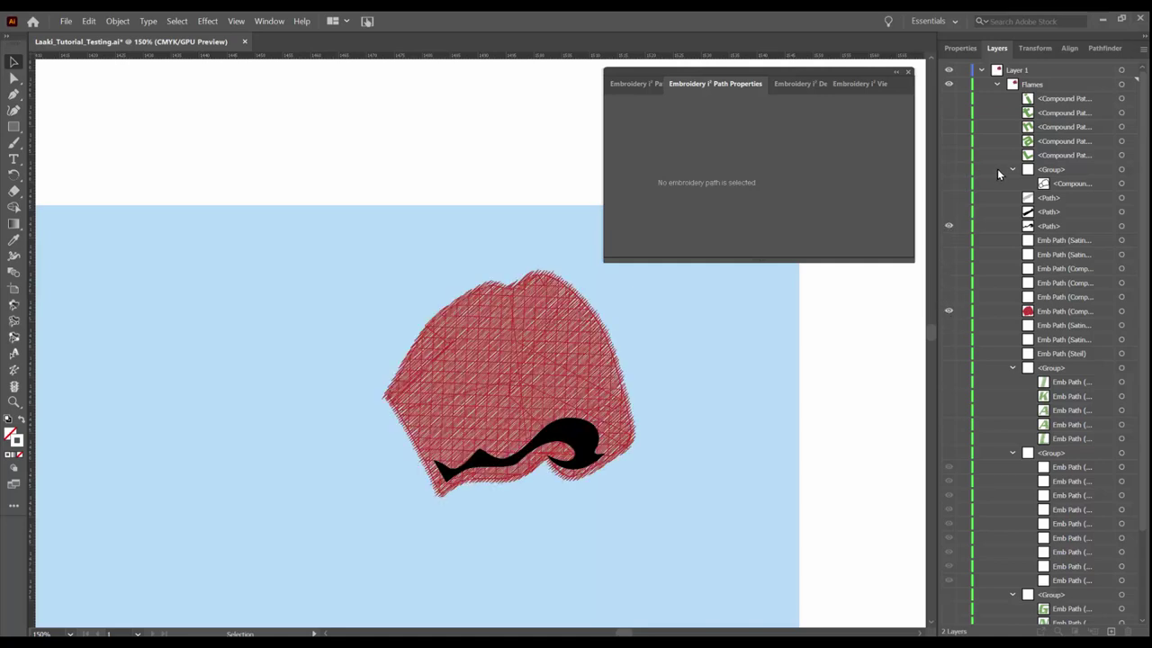
click(949, 212)
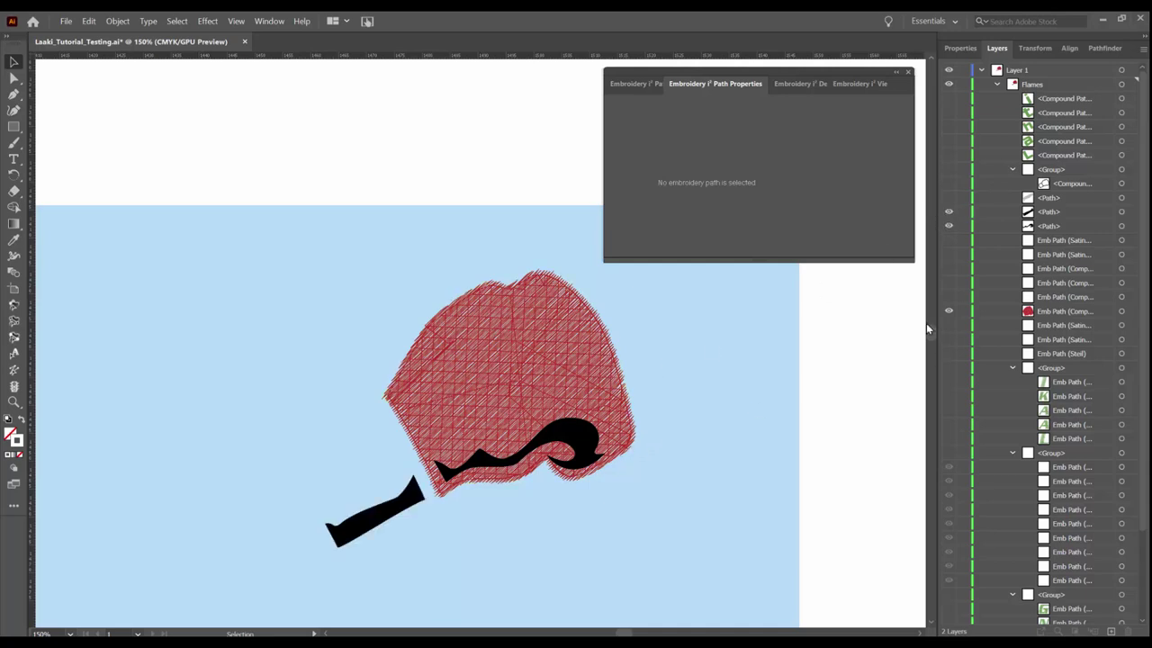
- Convert the black glove shadow and the black cuff shadow to Auto Satin paths
click(1122, 227)
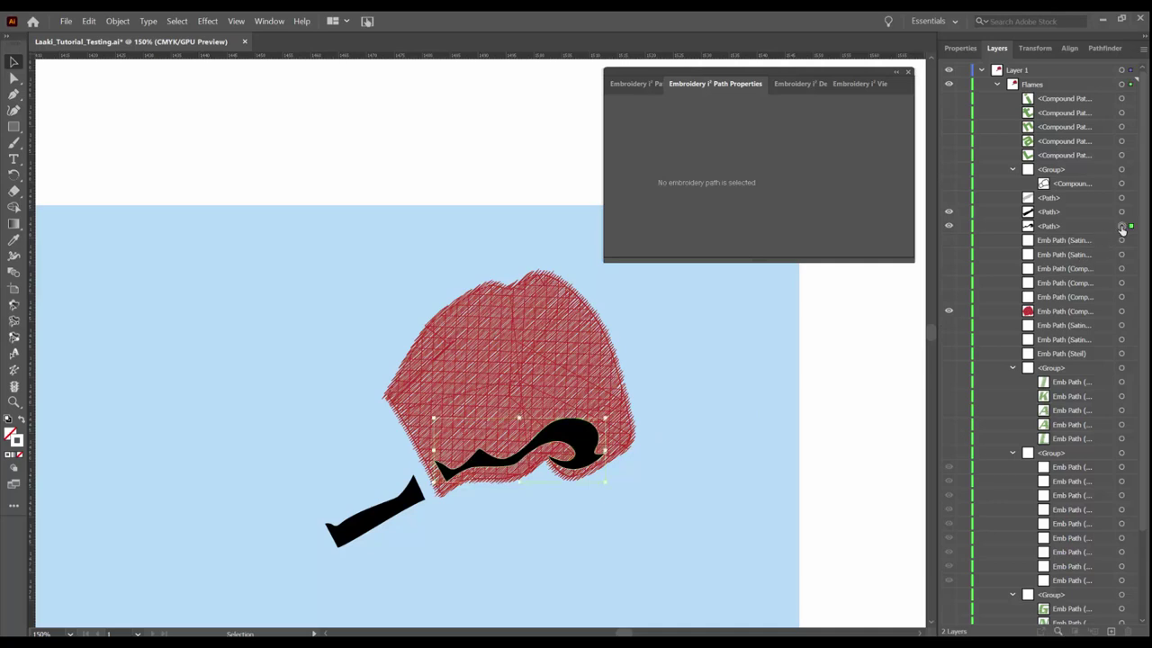
shift+click(1121, 211)
click(643, 83)
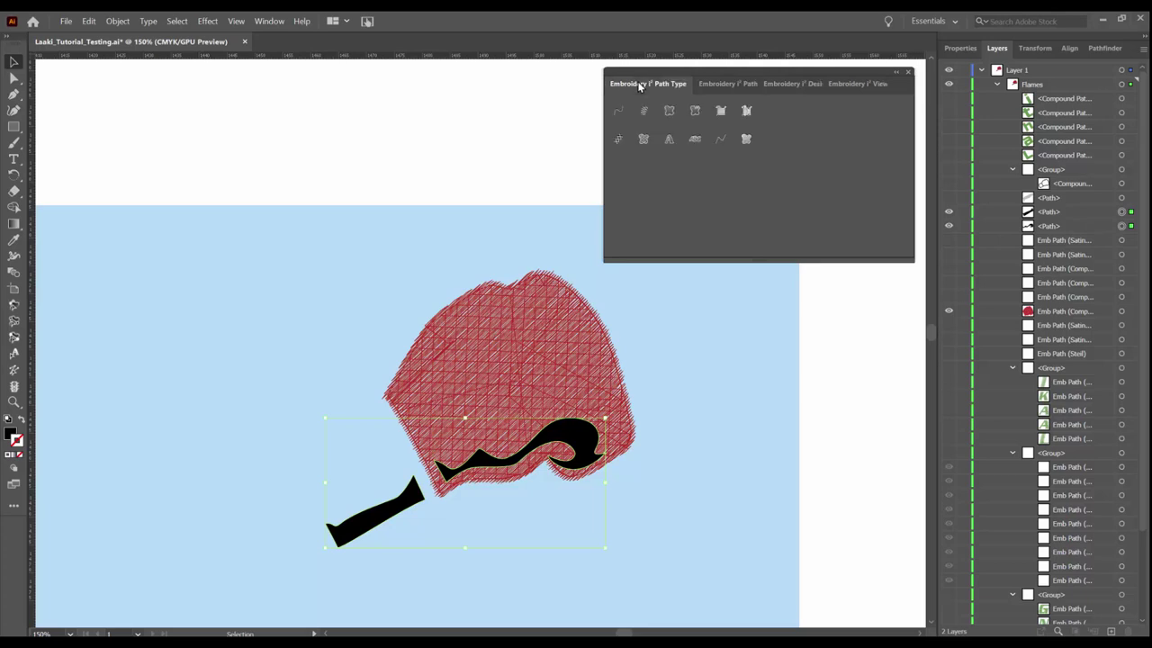
click(747, 110)
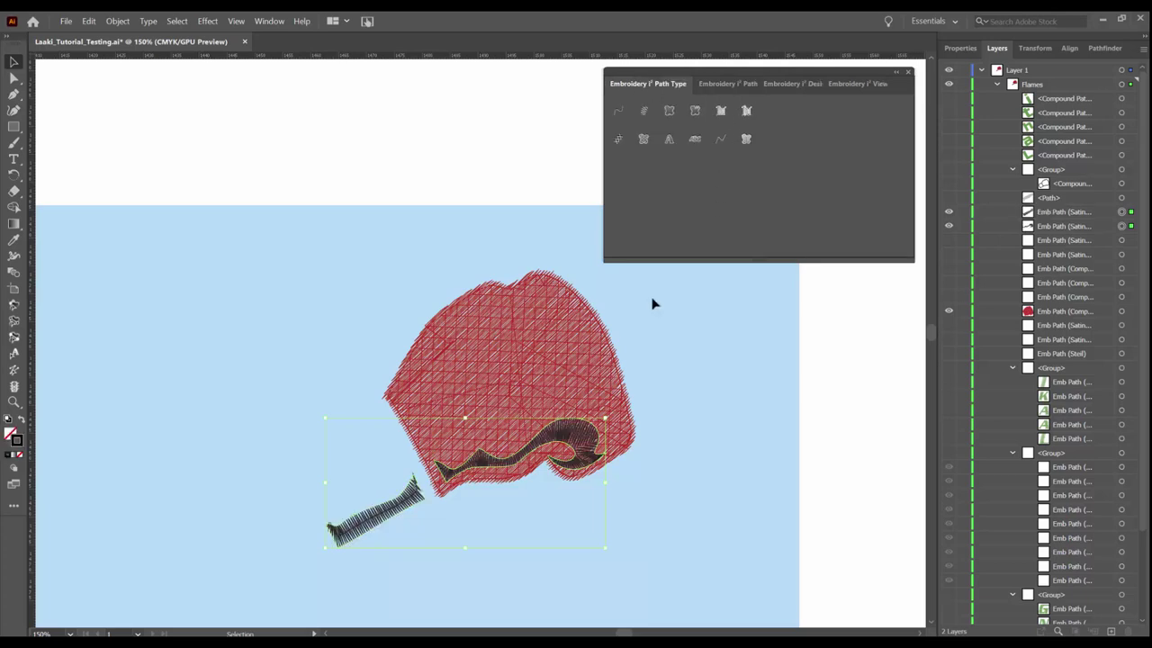
- Refine the satin angle lines around the hooked end of the black glove shadow
click(15, 324)
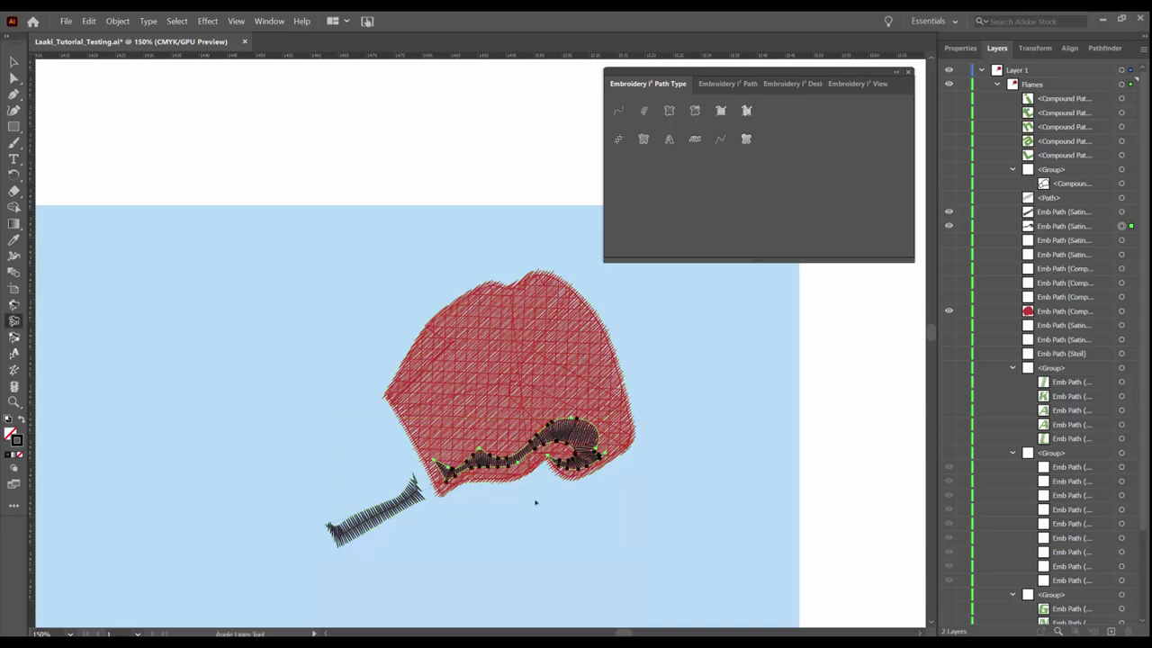
key(ctrl+equal)
key(ctrl+equal)
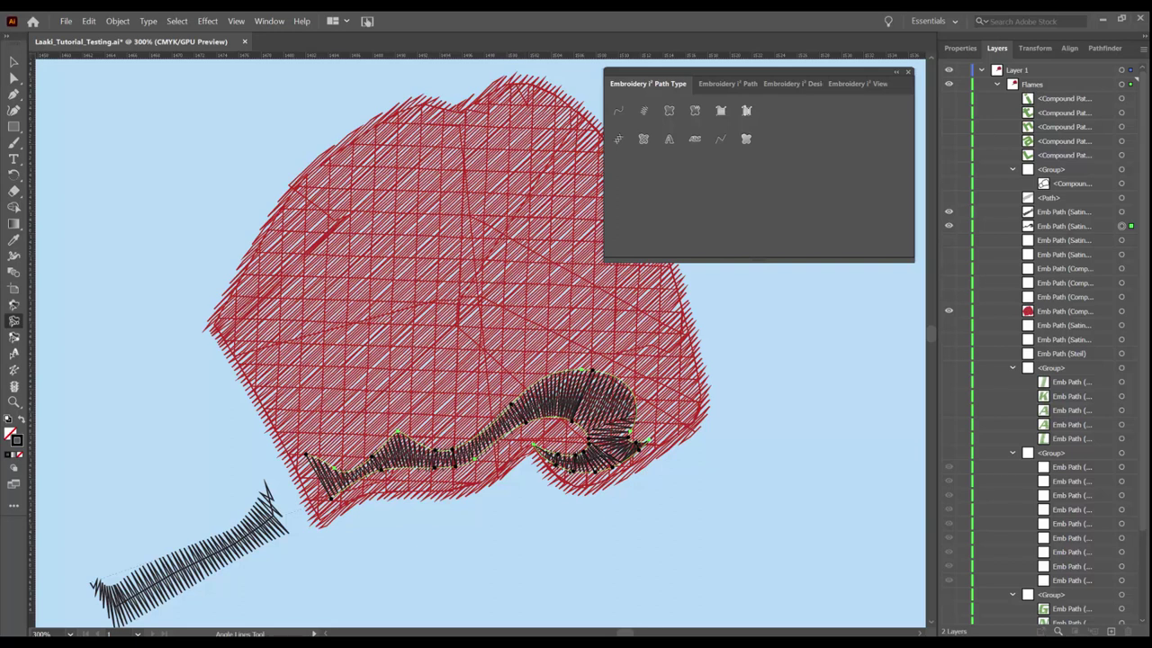
click(14, 337)
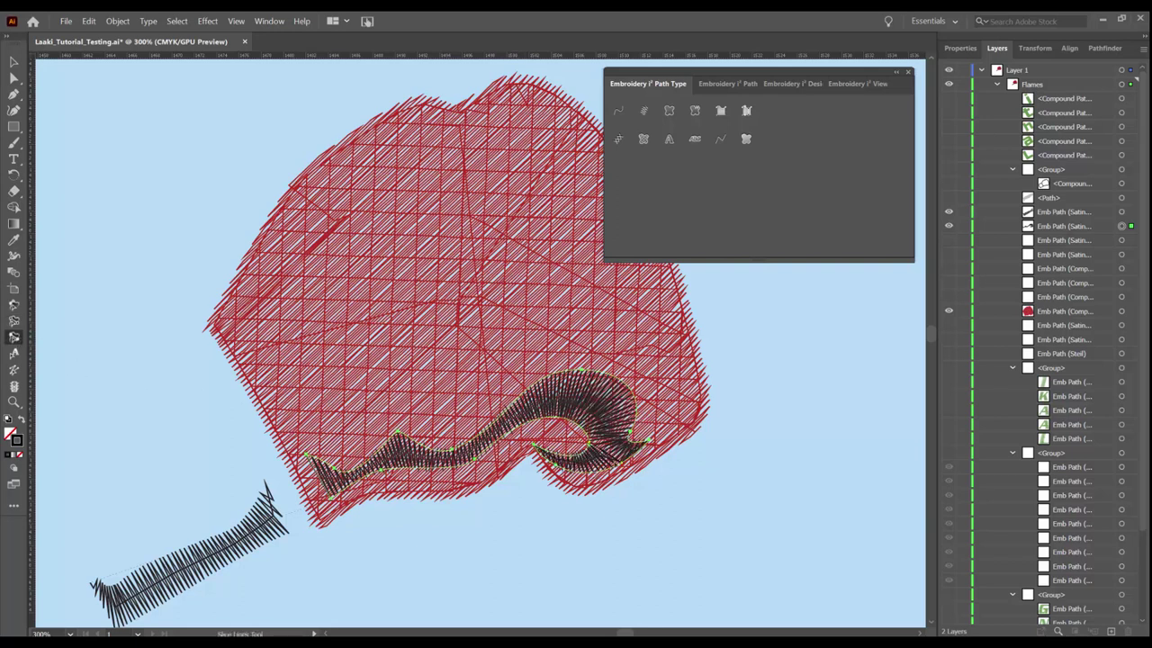
click(15, 320)
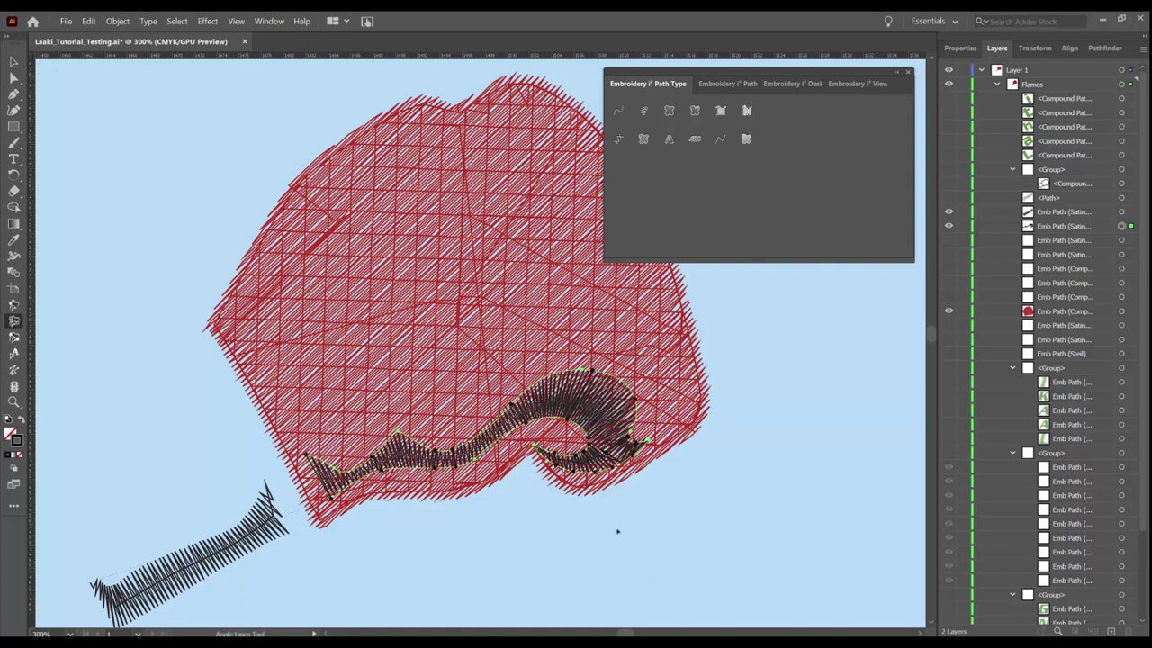
- Add an angle line across the end of the black cuff shadow nearest the glove
click(14, 61)
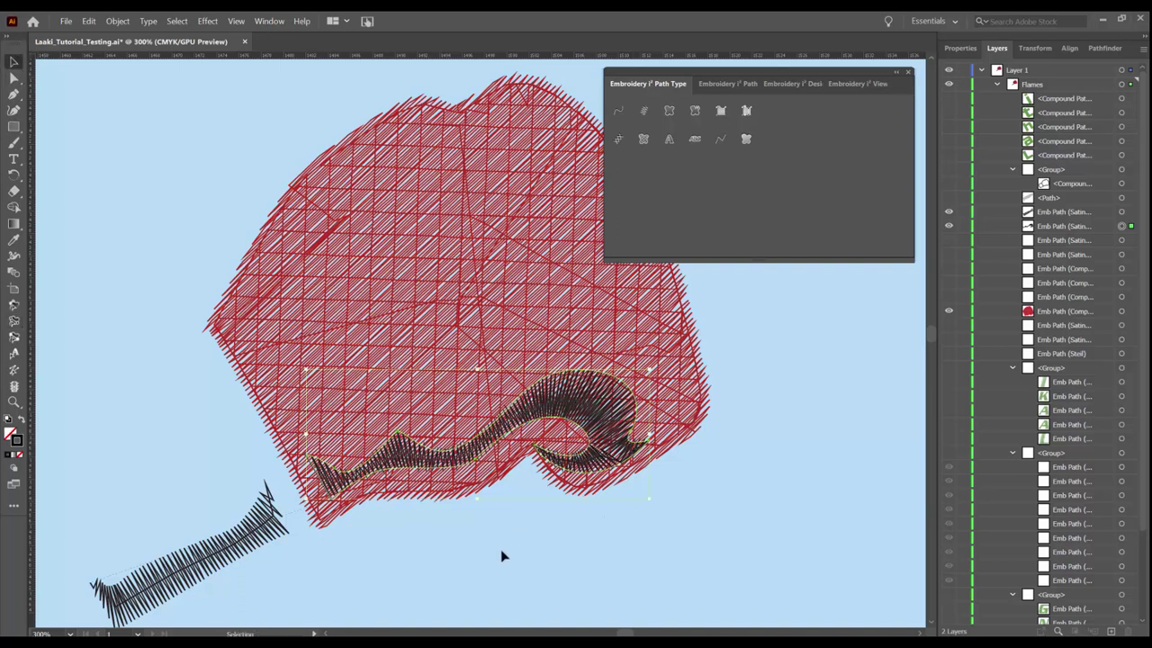
drag(226, 586, 424, 420)
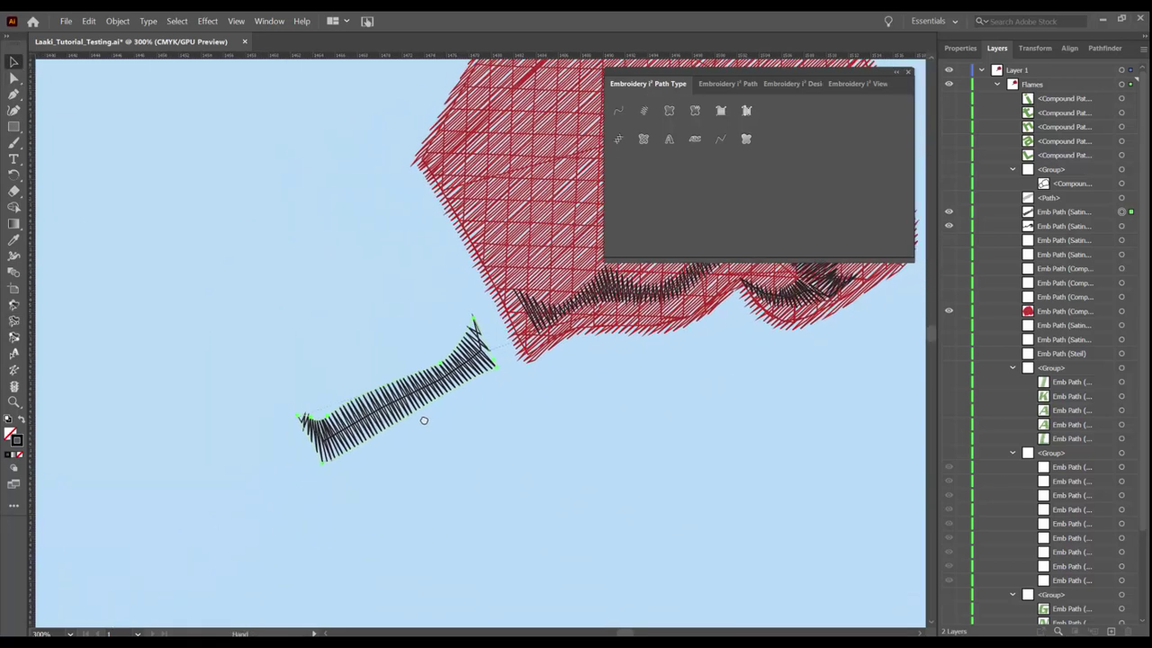
click(14, 320)
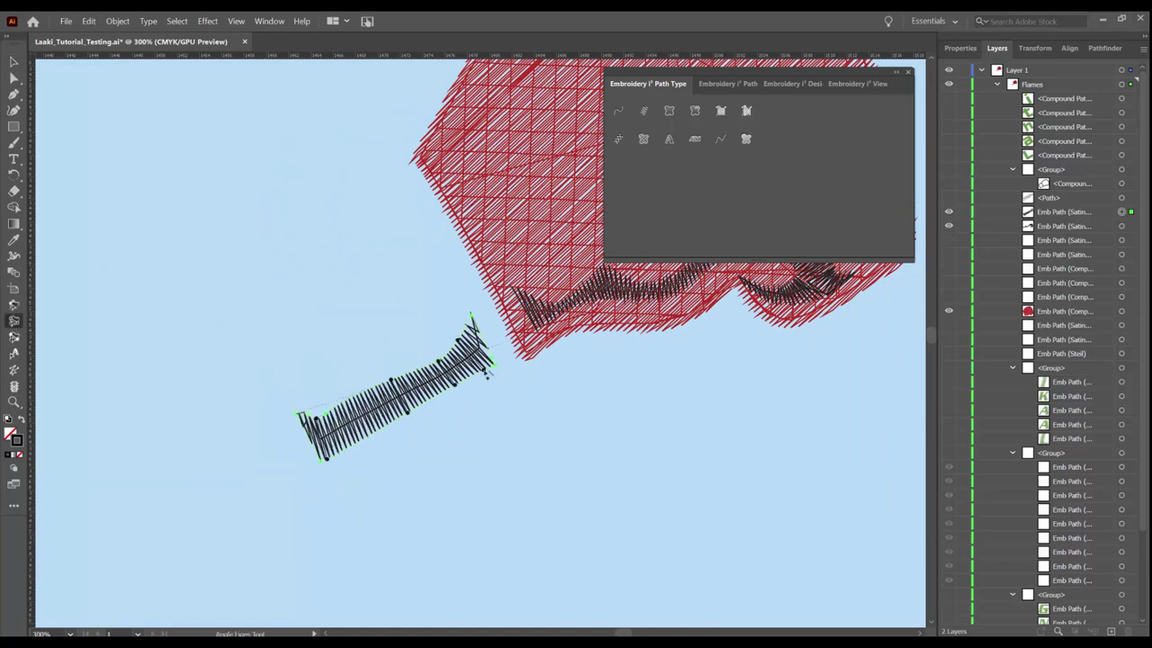
drag(497, 369, 483, 312)
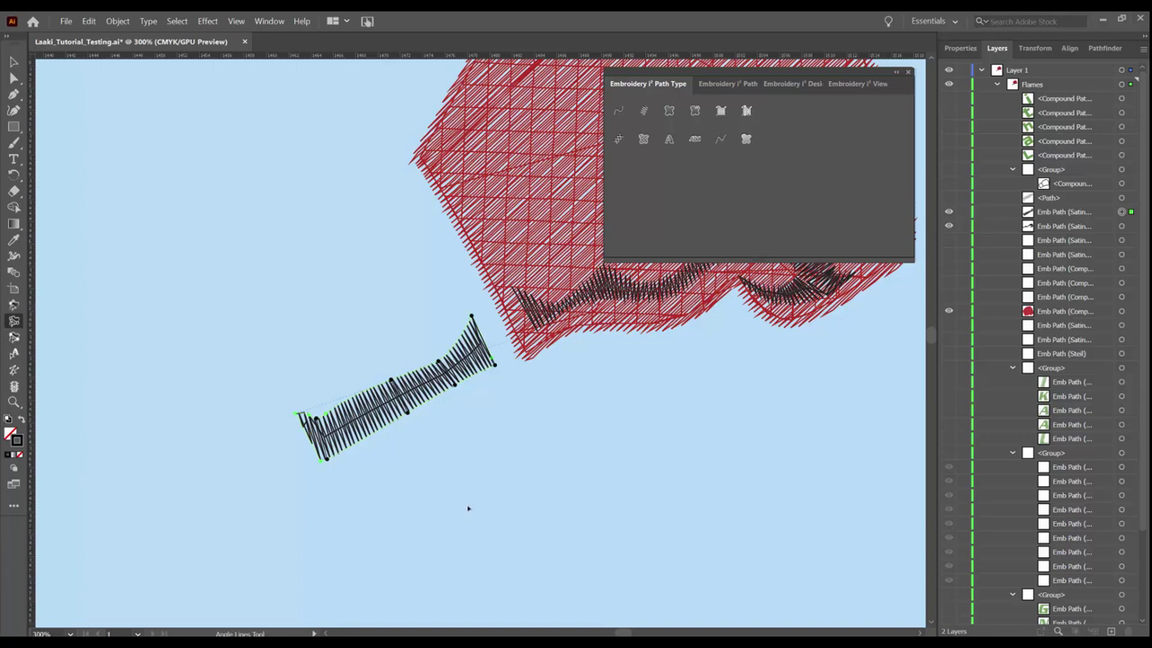
- Show the grey cuff shading shape and bring back the white cuff and highlight stitches
scroll(469, 508, down, 3)
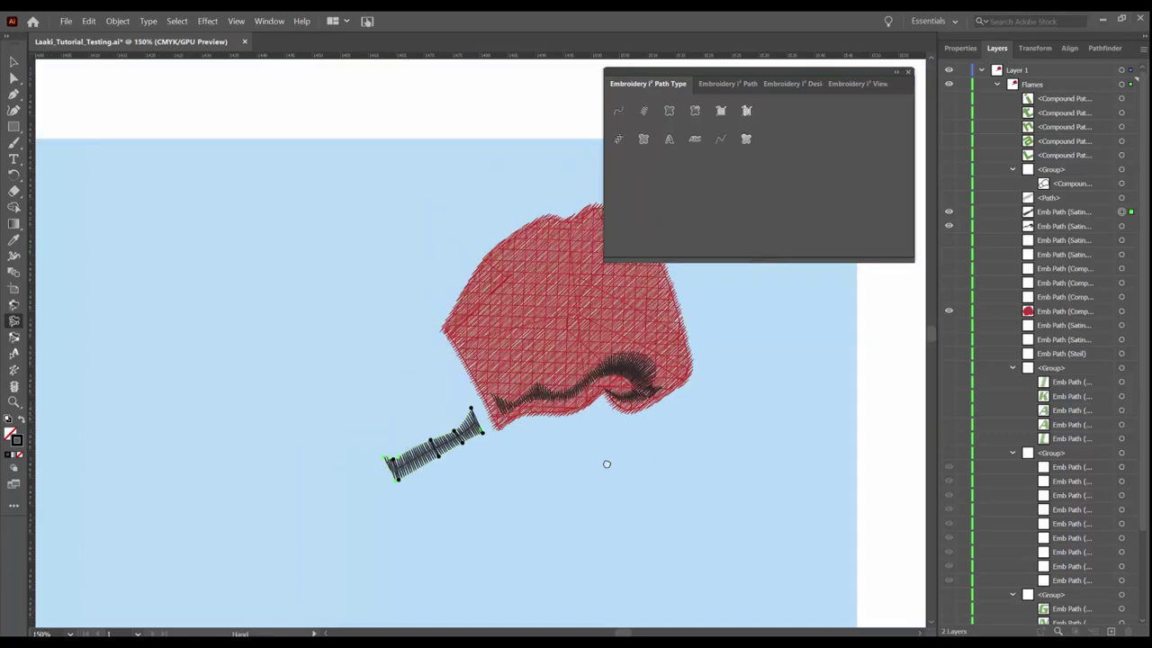
drag(607, 465, 447, 492)
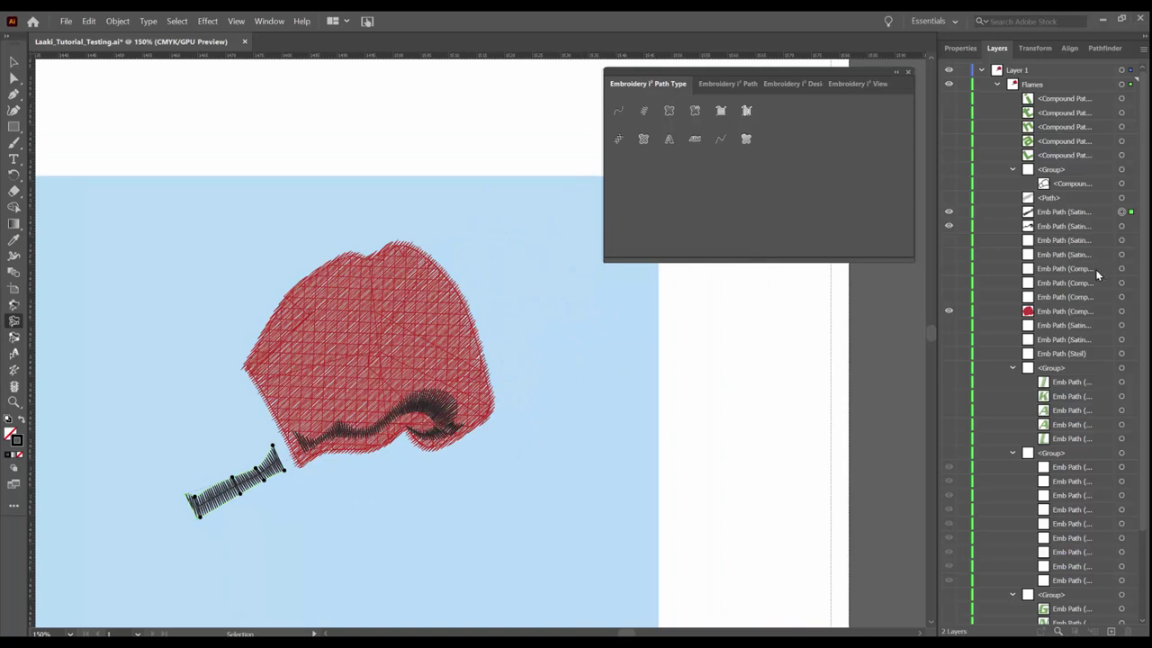
click(947, 201)
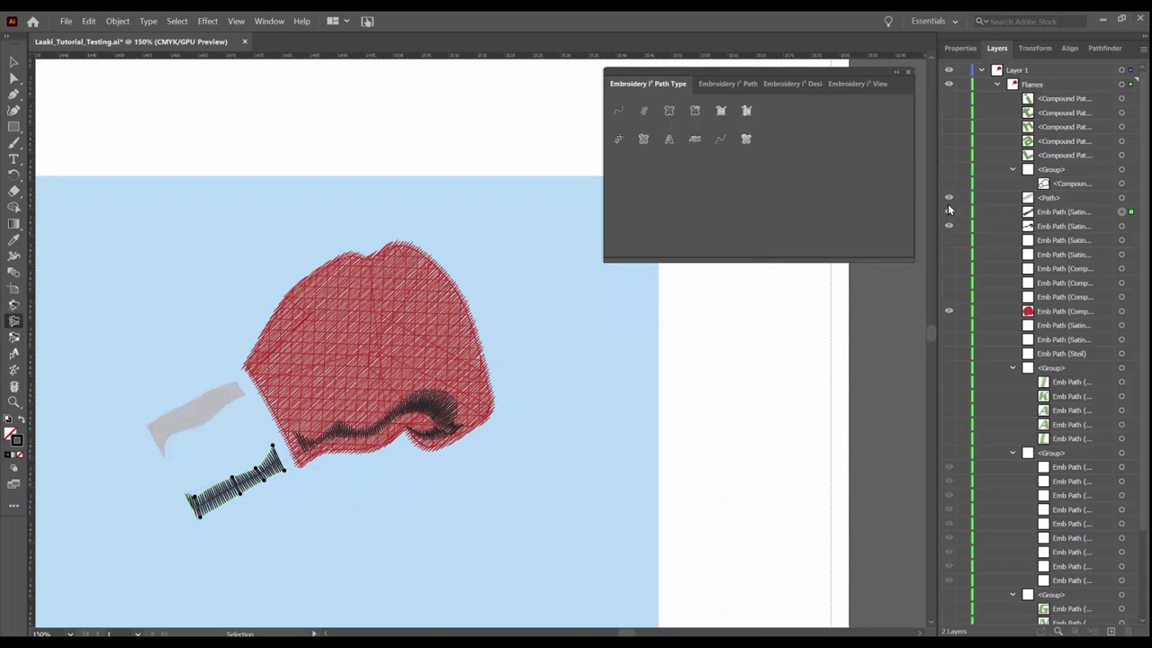
drag(950, 308, 947, 255)
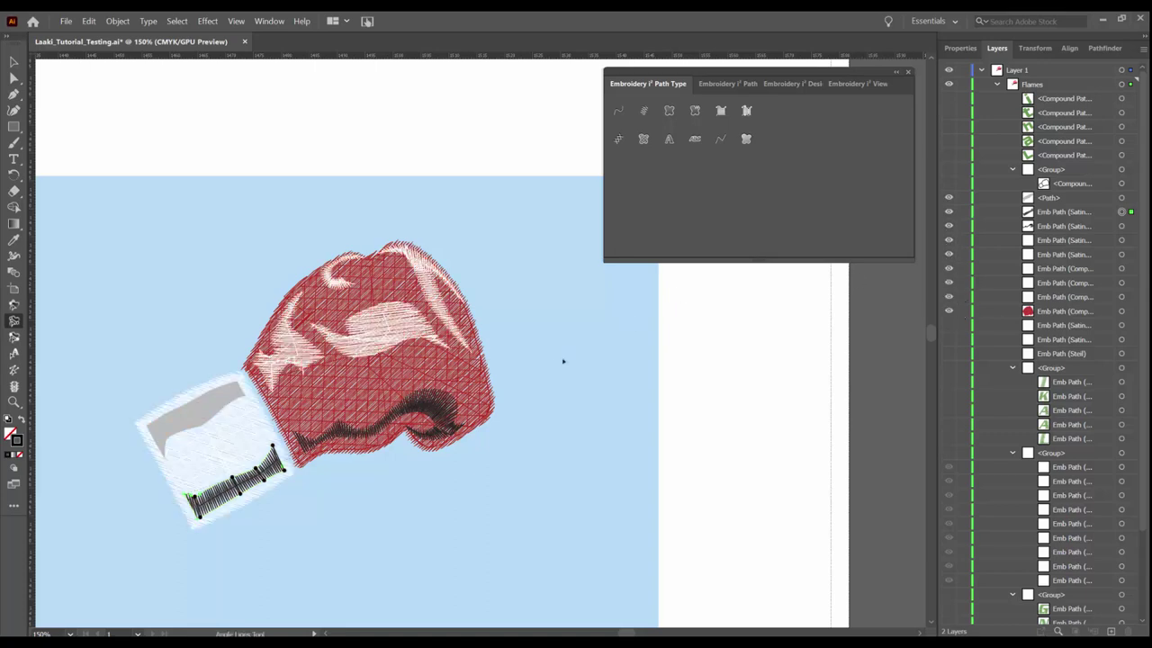
- Convert the grey cuff shading to a satin path and draw angle lines across its length, including both ends
key(v)
scroll(190, 456, up, 4)
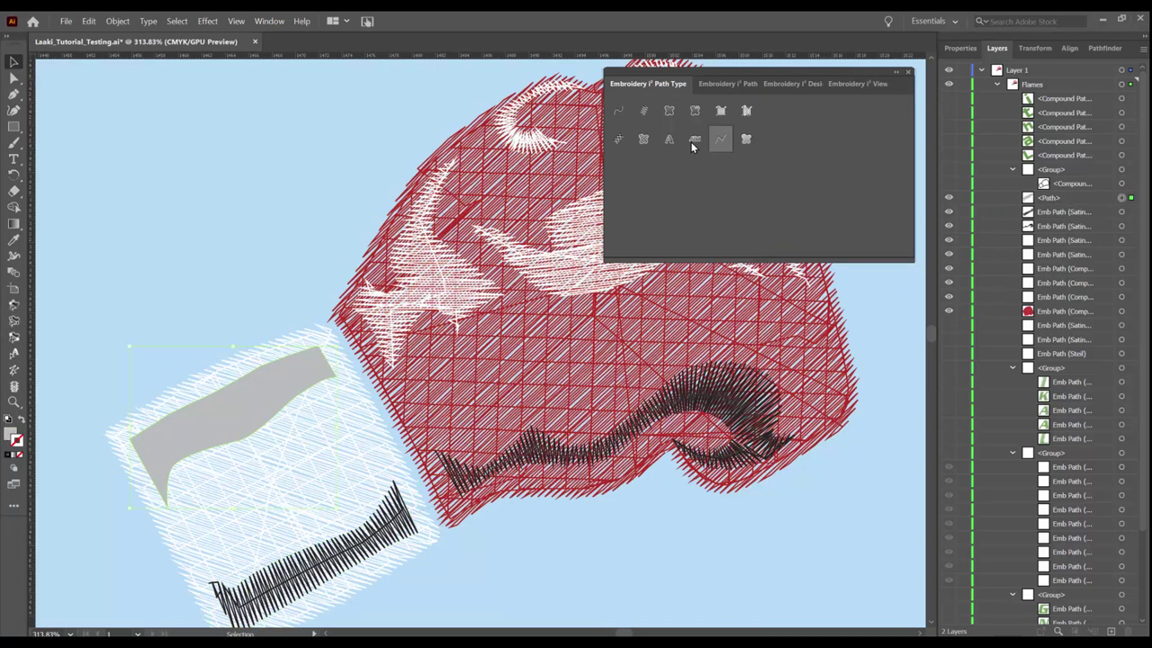
click(721, 112)
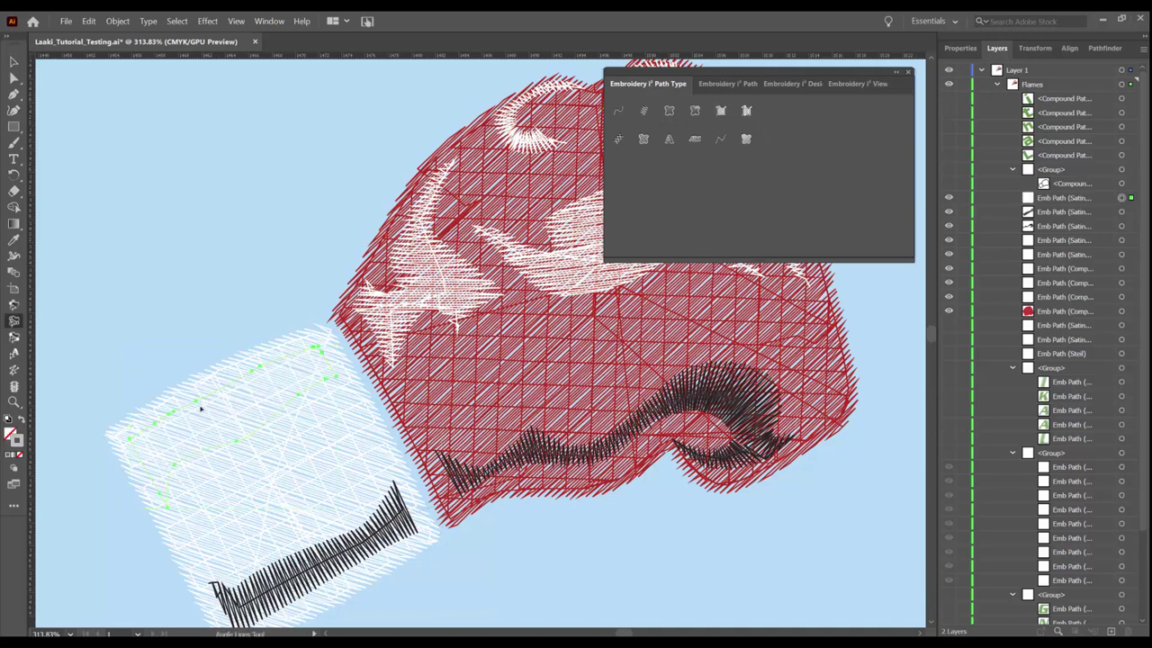
drag(130, 440, 167, 508)
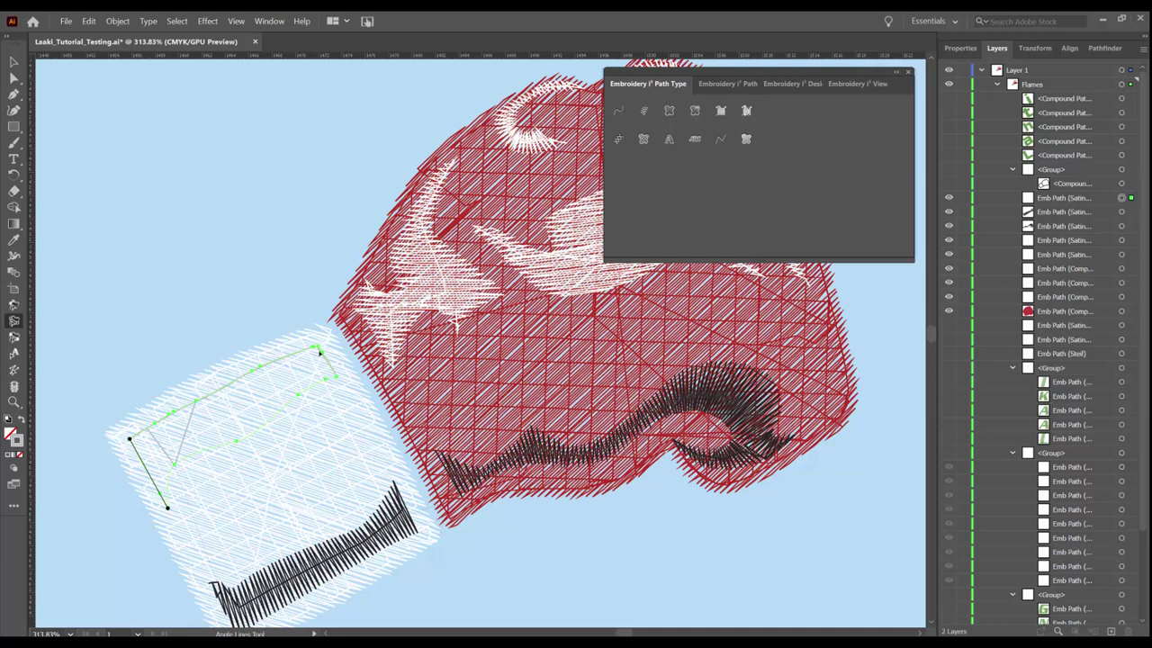
mouse_move(328, 357)
mouse_down()
mouse_move(347, 380)
mouse_move(335, 377)
mouse_up()
- Add a perpendicular underlay to the grey cuff shading and both black shadows
key(v)
shift+click(689, 353)
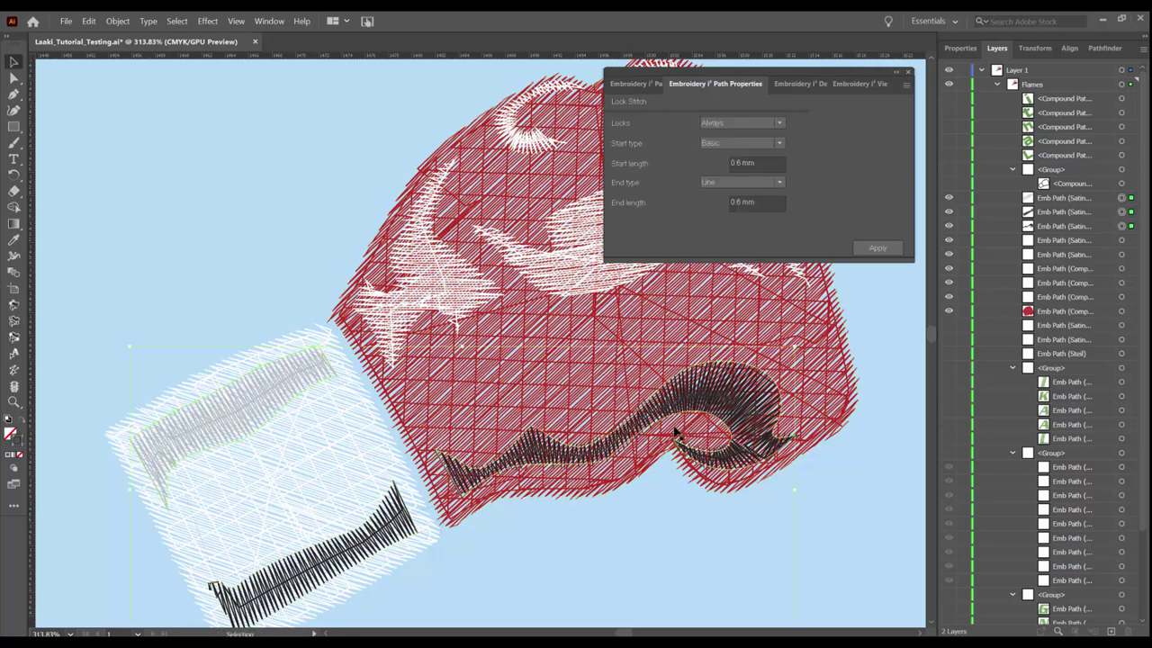
click(906, 87)
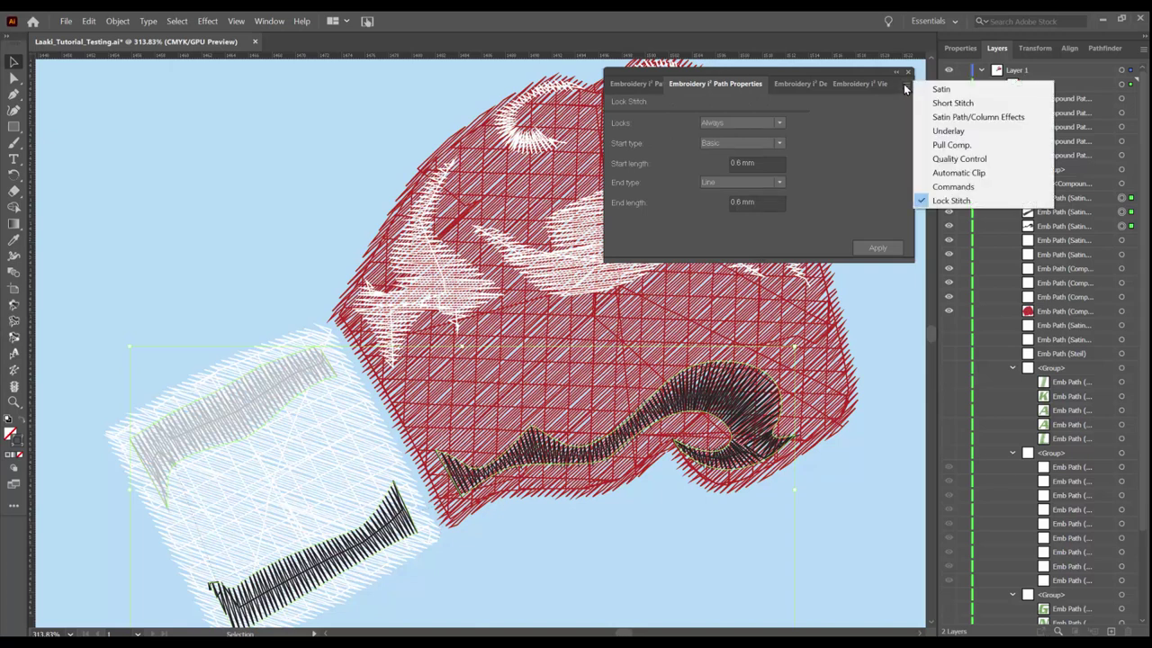
click(979, 130)
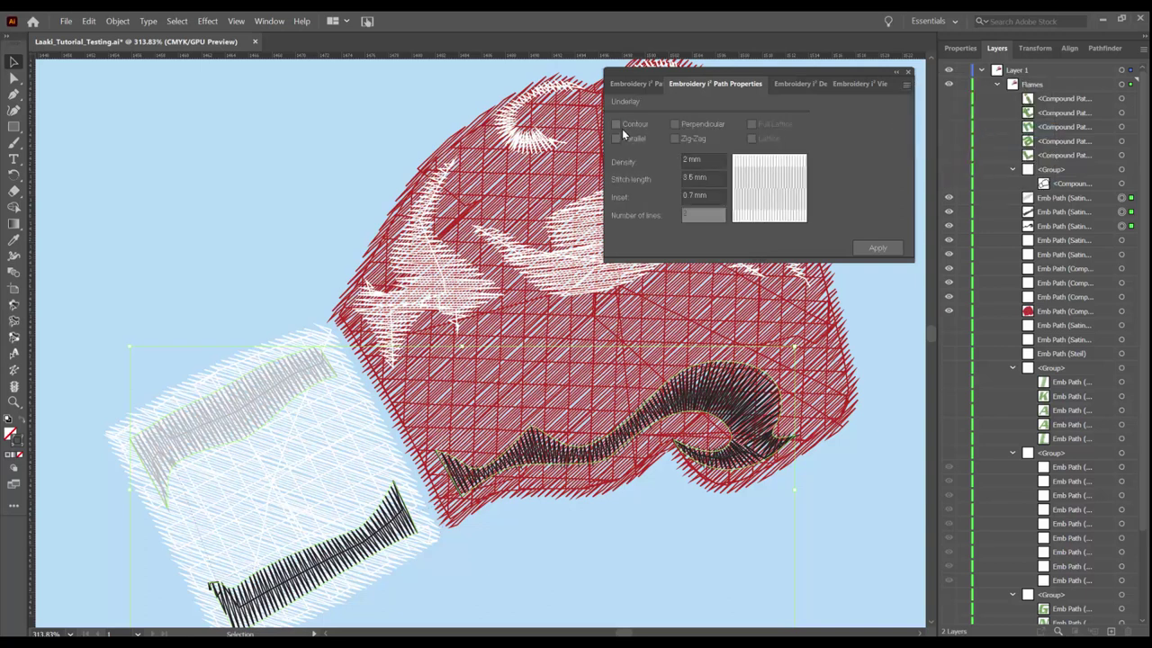
click(676, 127)
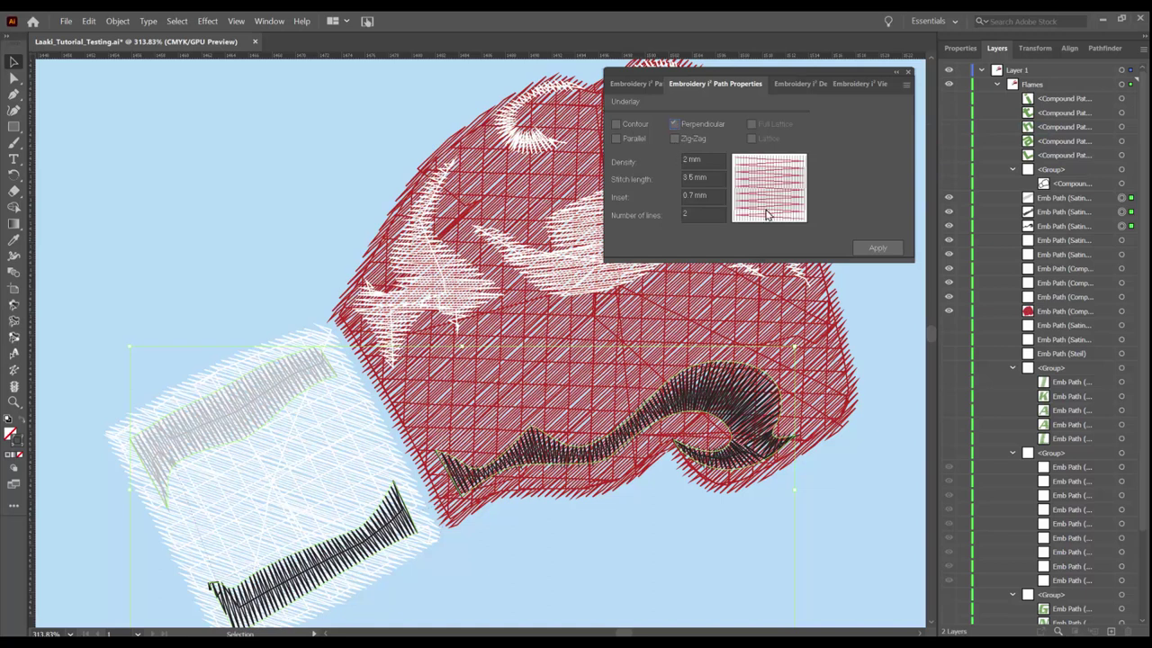
click(877, 249)
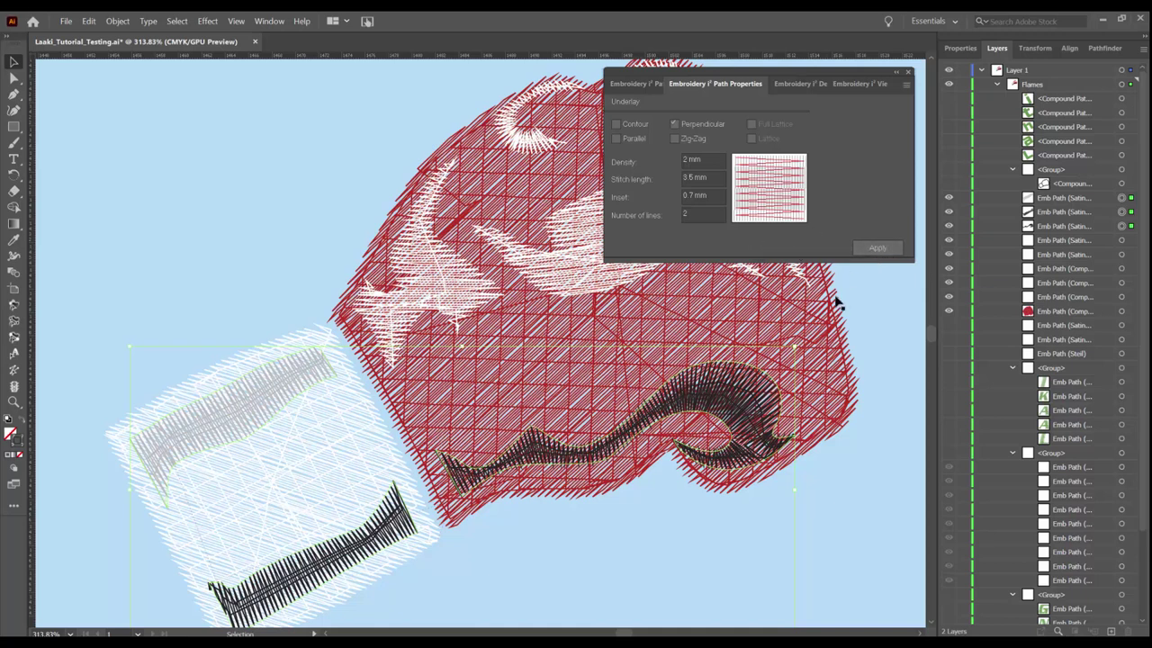
click(869, 303)
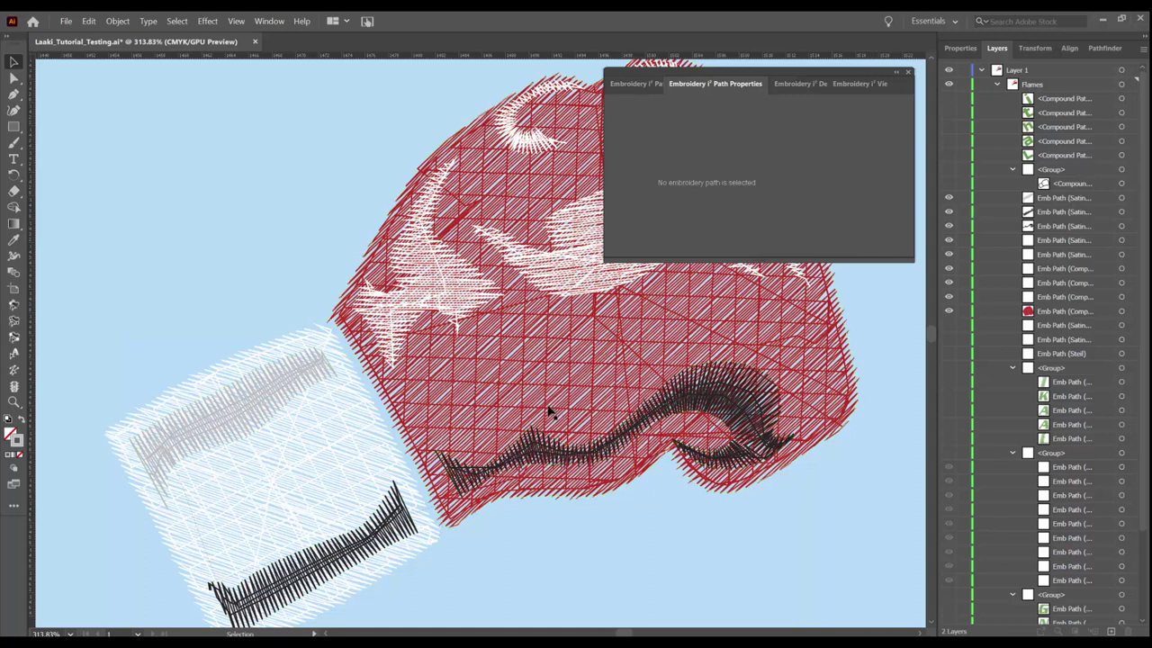
- Show the black outline around the glove and cuff and convert it to a satin path
scroll(551, 411, down, 3)
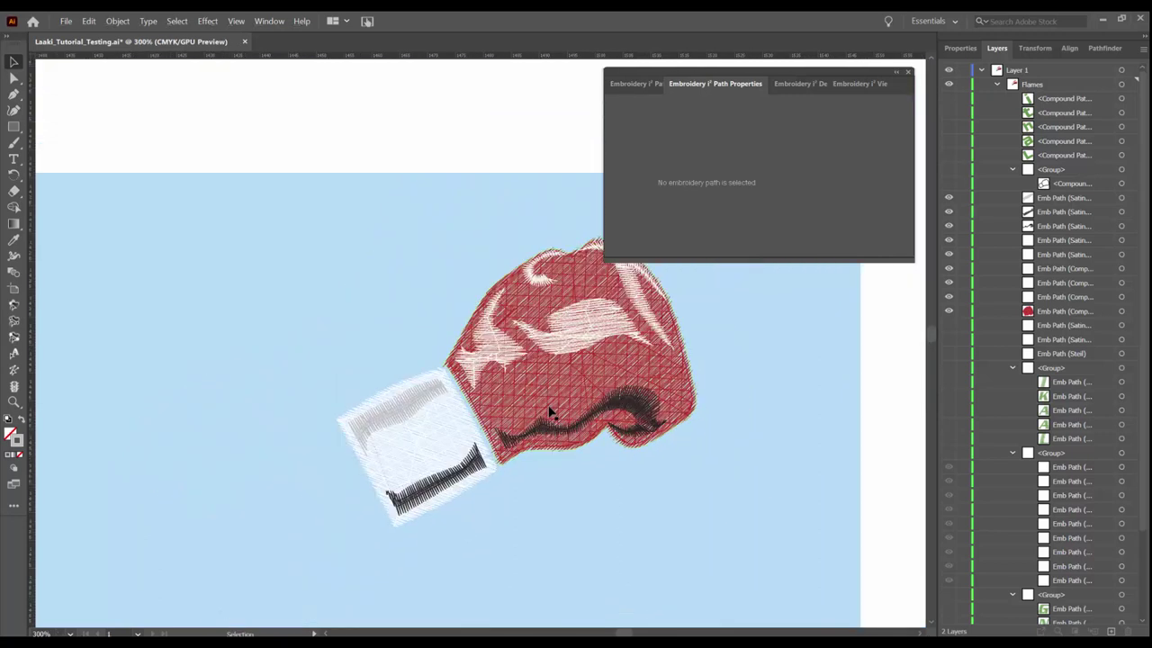
drag(563, 376, 493, 369)
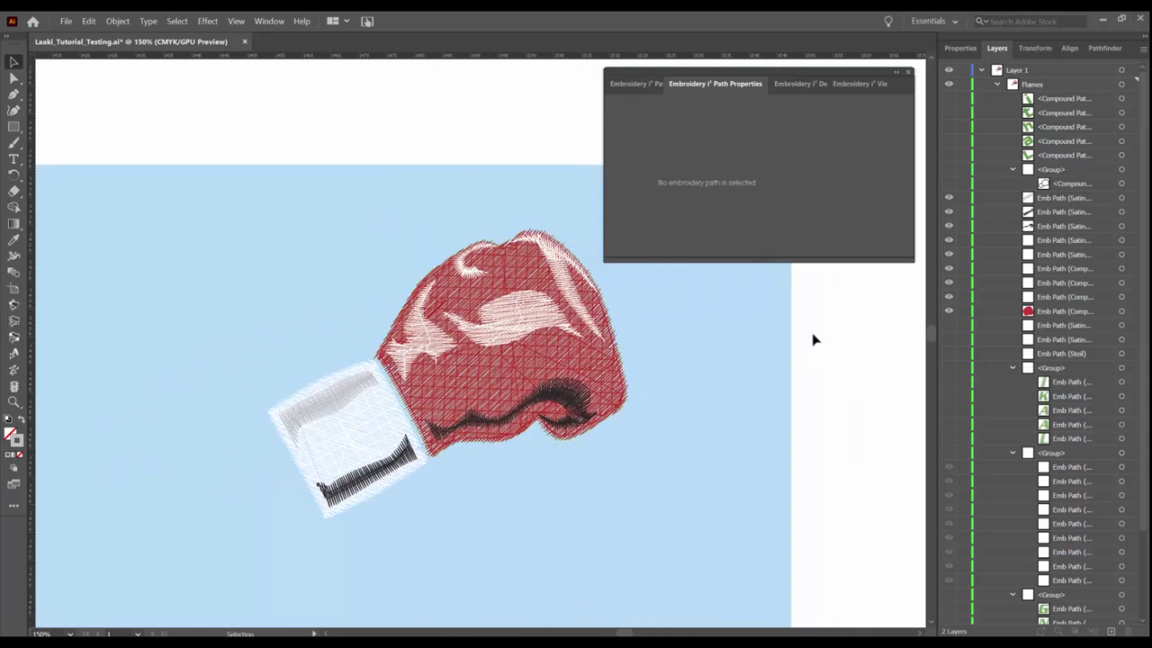
click(949, 169)
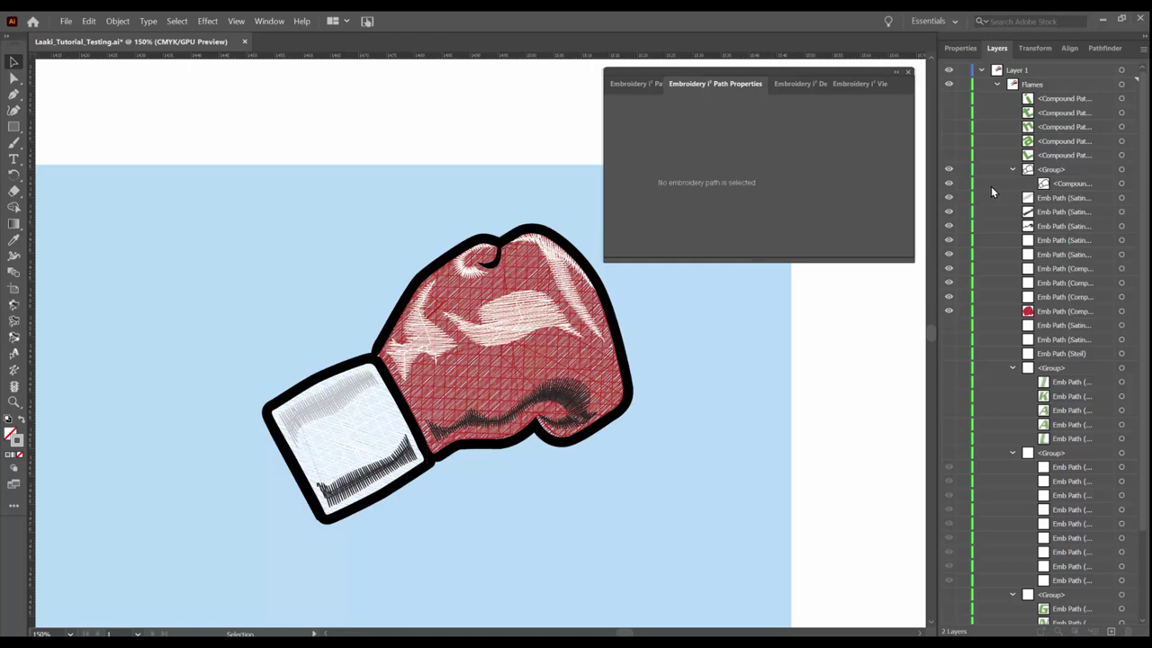
click(622, 82)
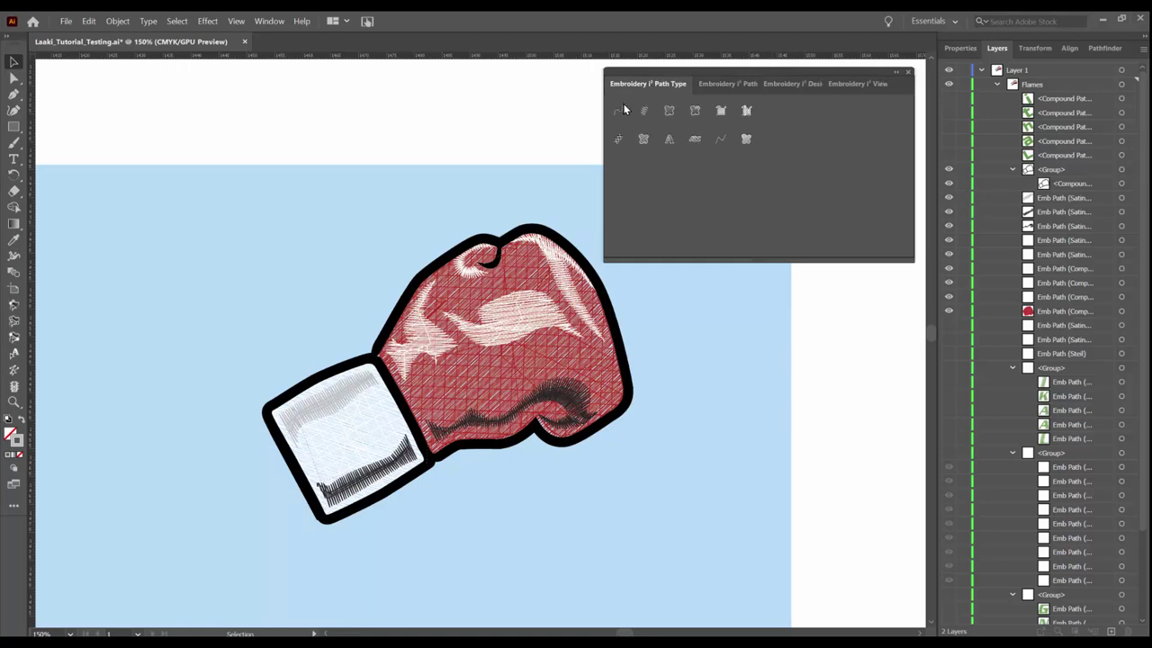
click(1122, 184)
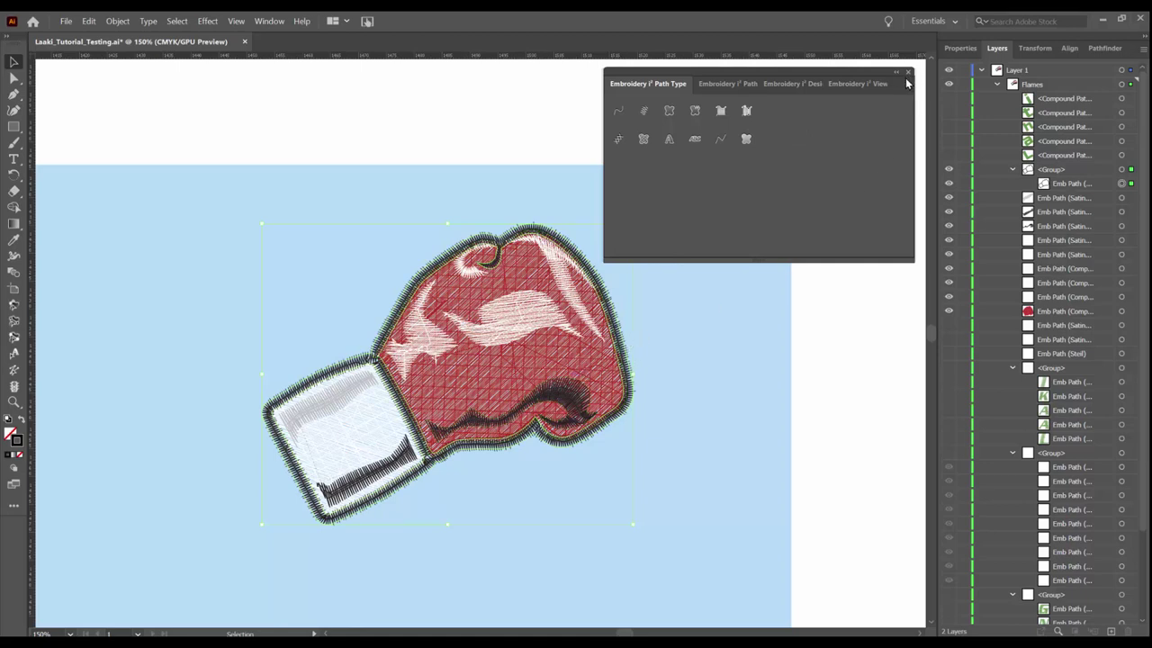
- Set both the start and end lock stitches of the black outline to Line
click(714, 84)
click(910, 89)
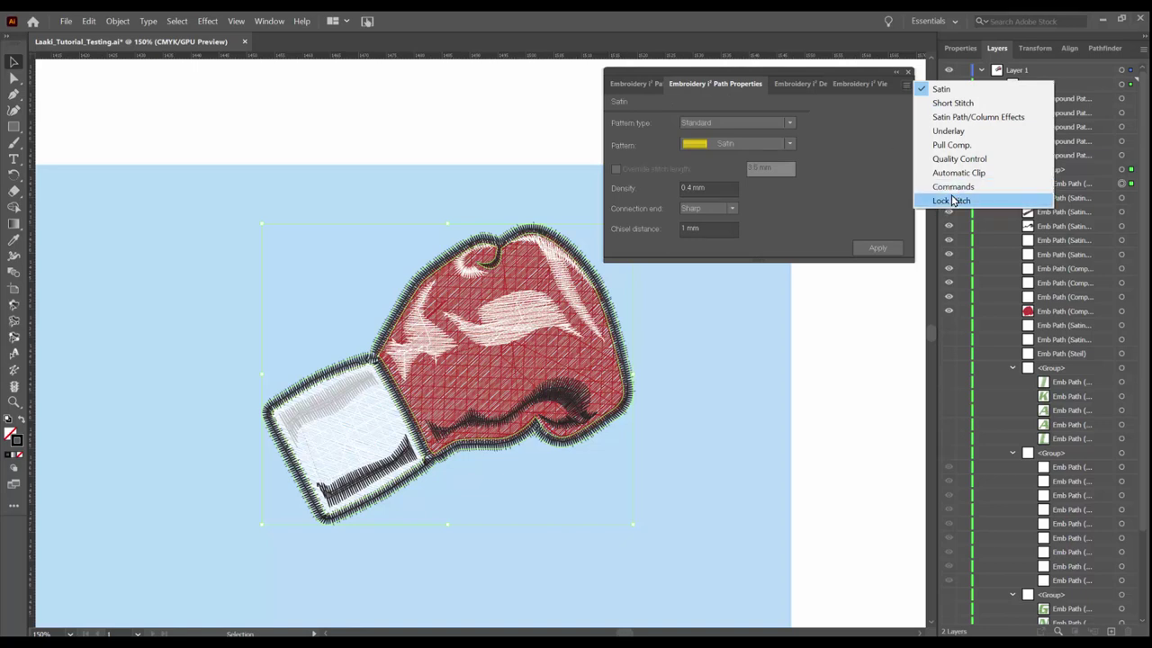
click(952, 200)
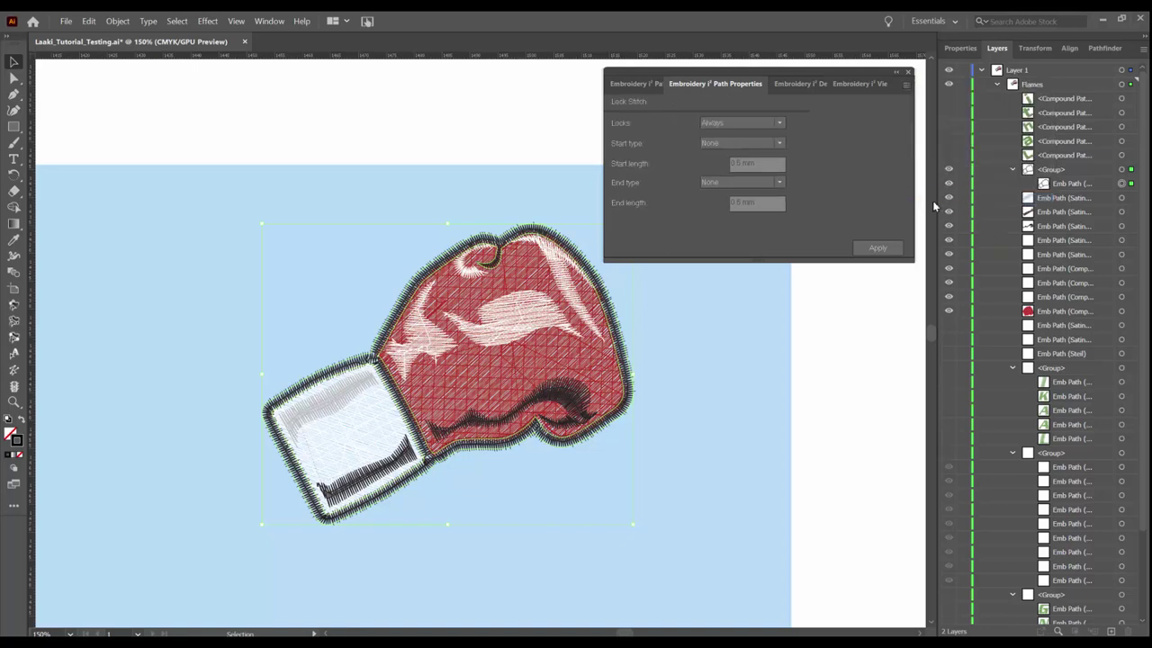
click(780, 141)
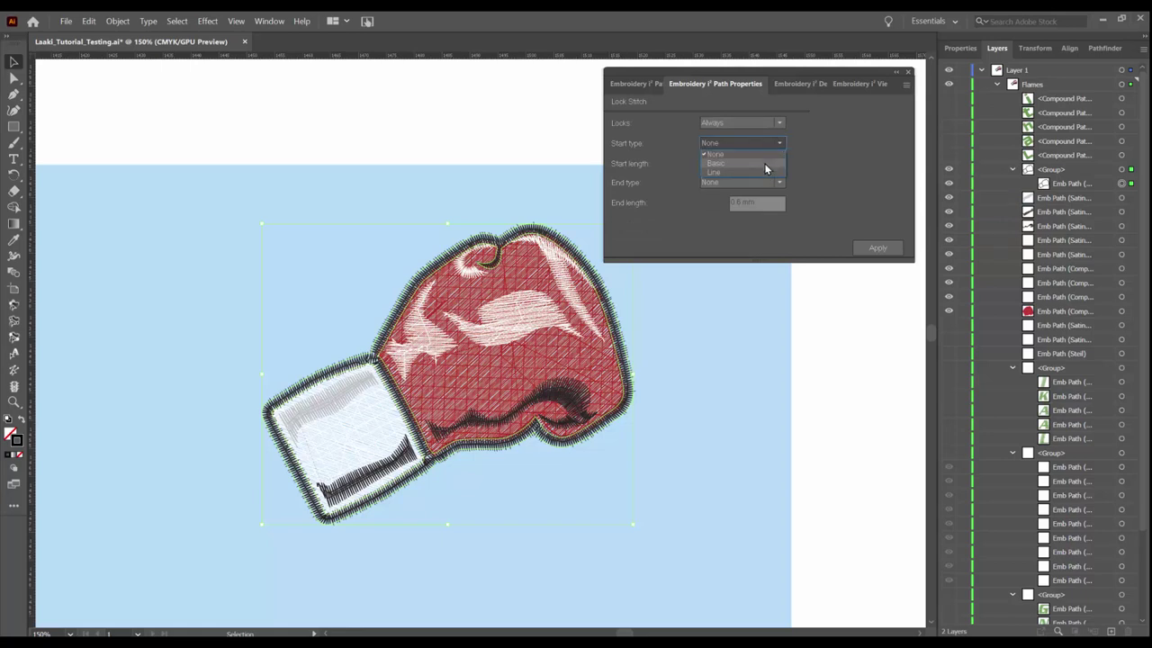
click(764, 172)
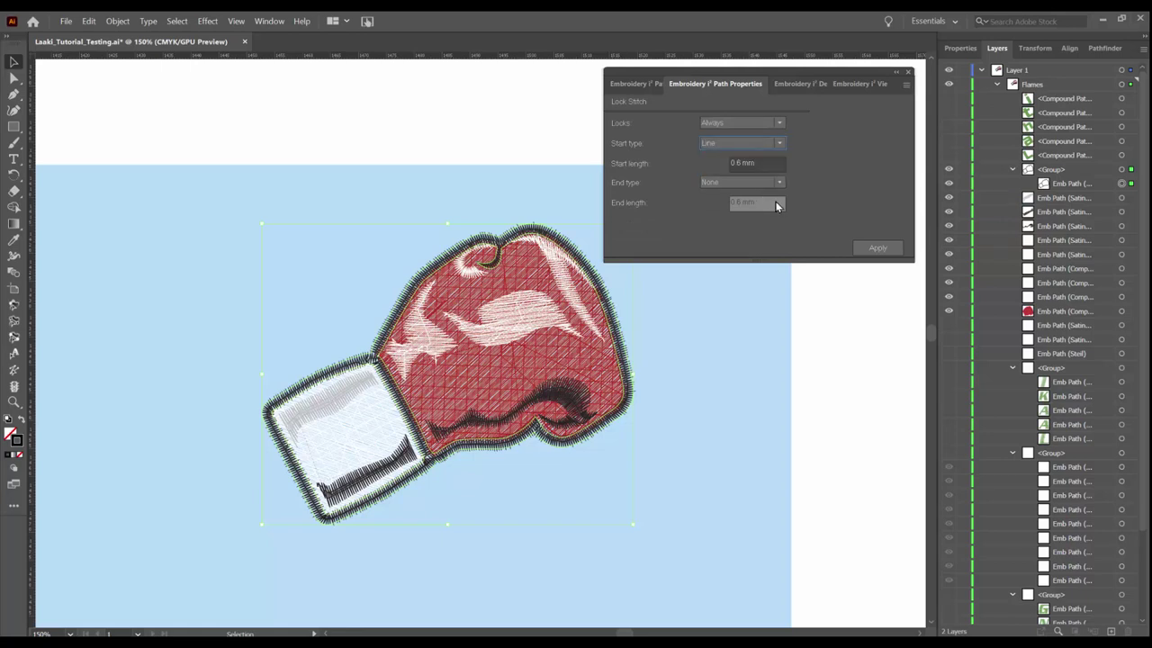
click(781, 182)
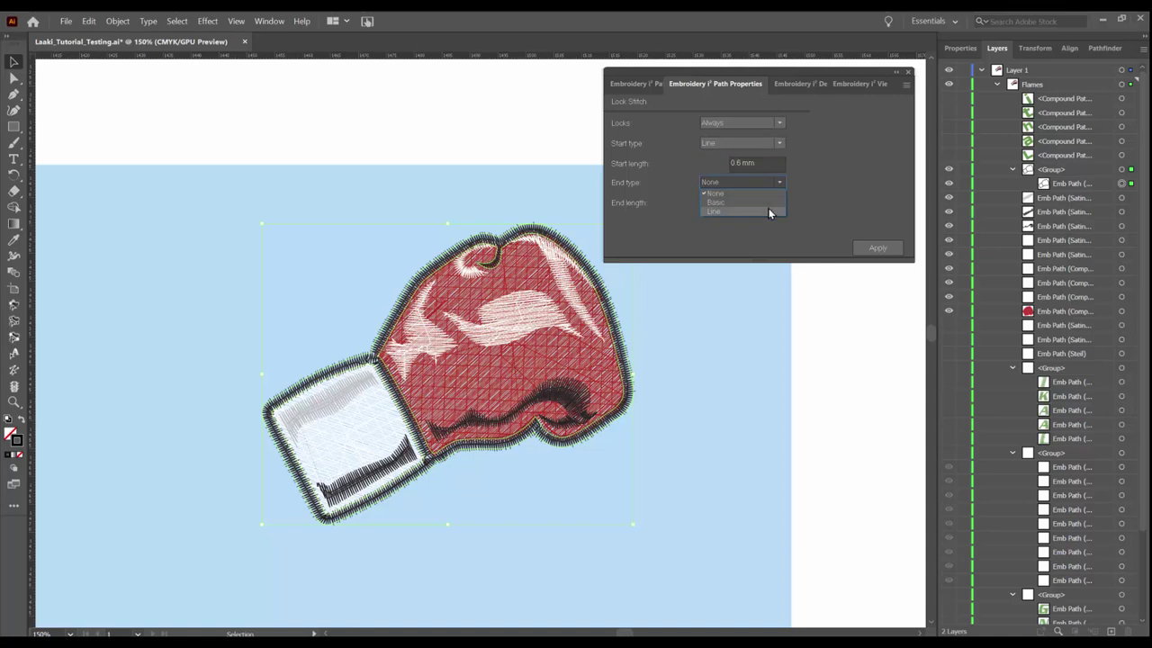
click(769, 212)
click(873, 249)
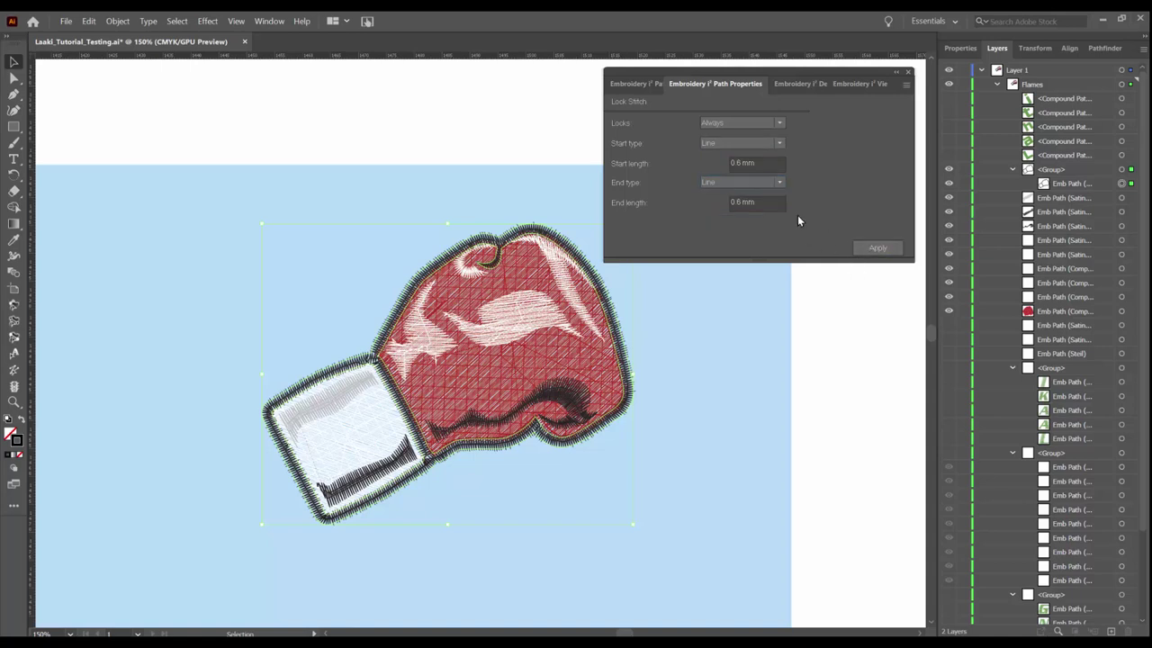
- Turn on automatic overlap for the black outline with an overlap distance of 1.2 mm
click(906, 85)
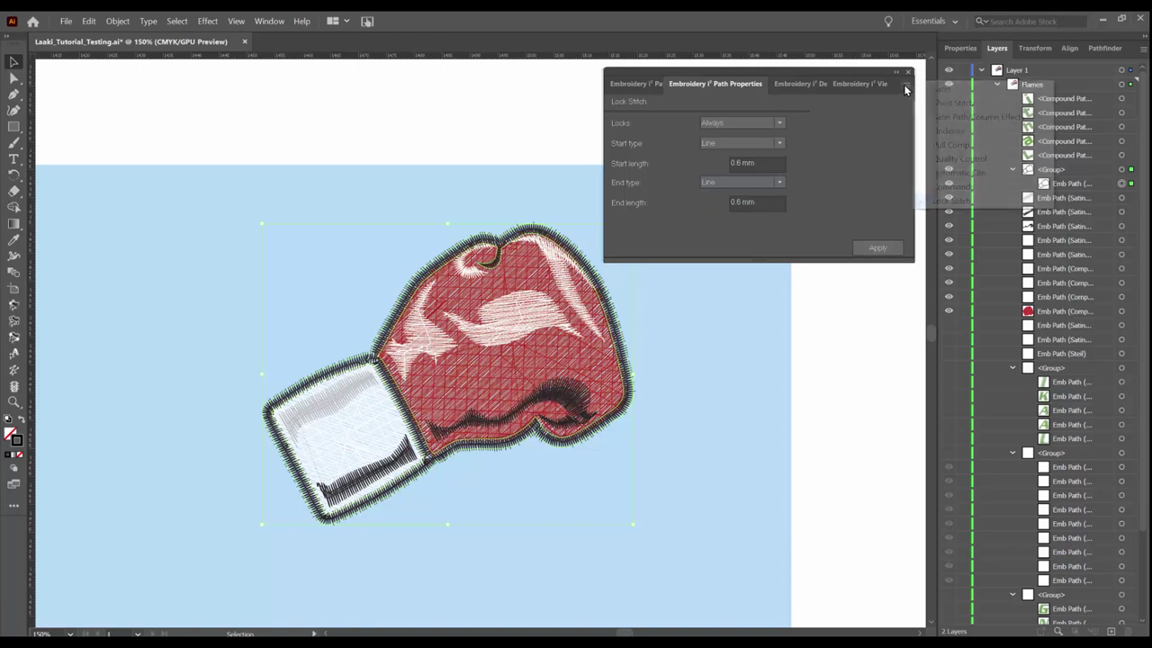
click(927, 158)
click(644, 124)
click(714, 149)
text(1.2)
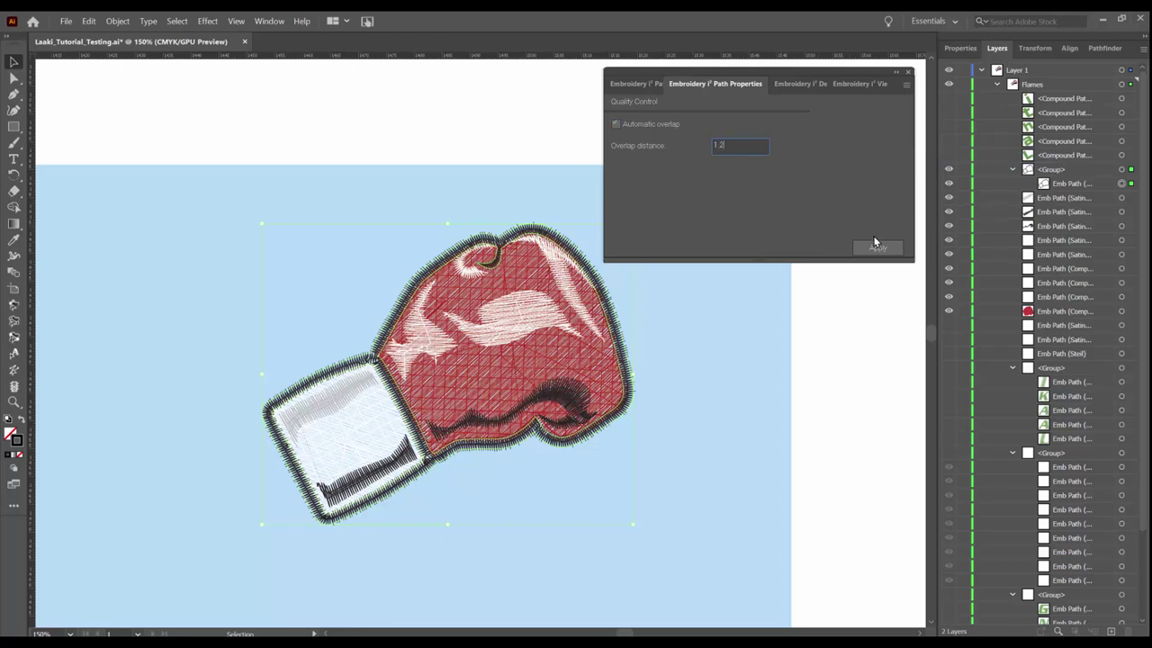
click(880, 250)
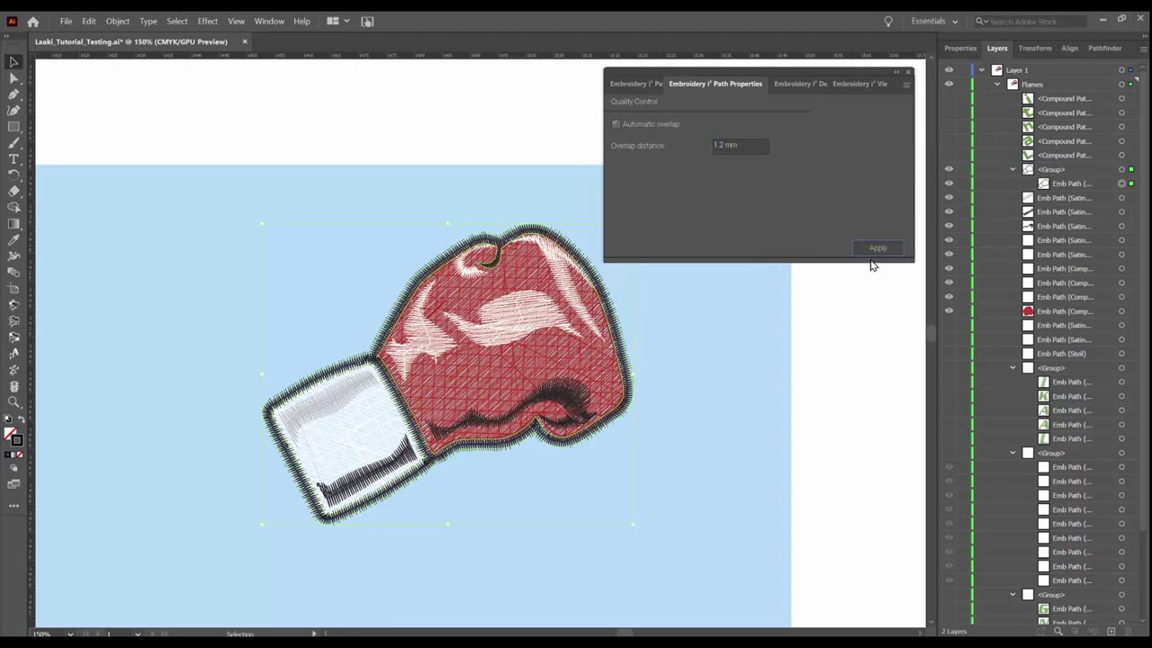
click(694, 376)
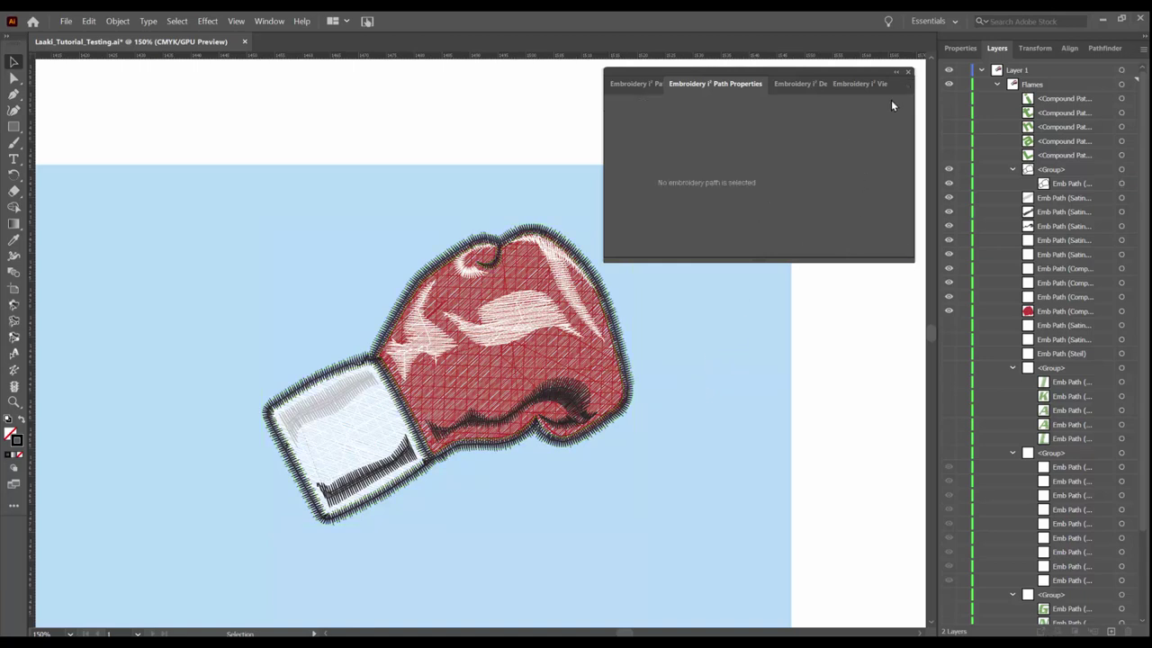
- Show the green Lahti lettering on the cuff and convert all five letters to satin paths
drag(950, 157, 949, 98)
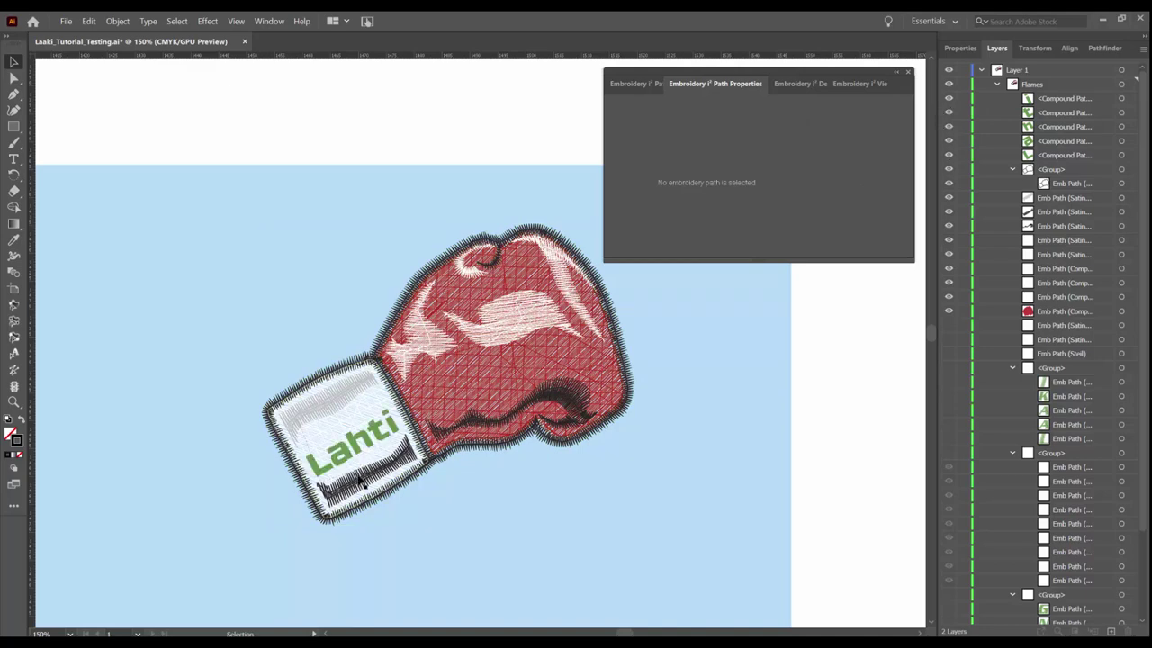
key(z)
drag(365, 452, 535, 553)
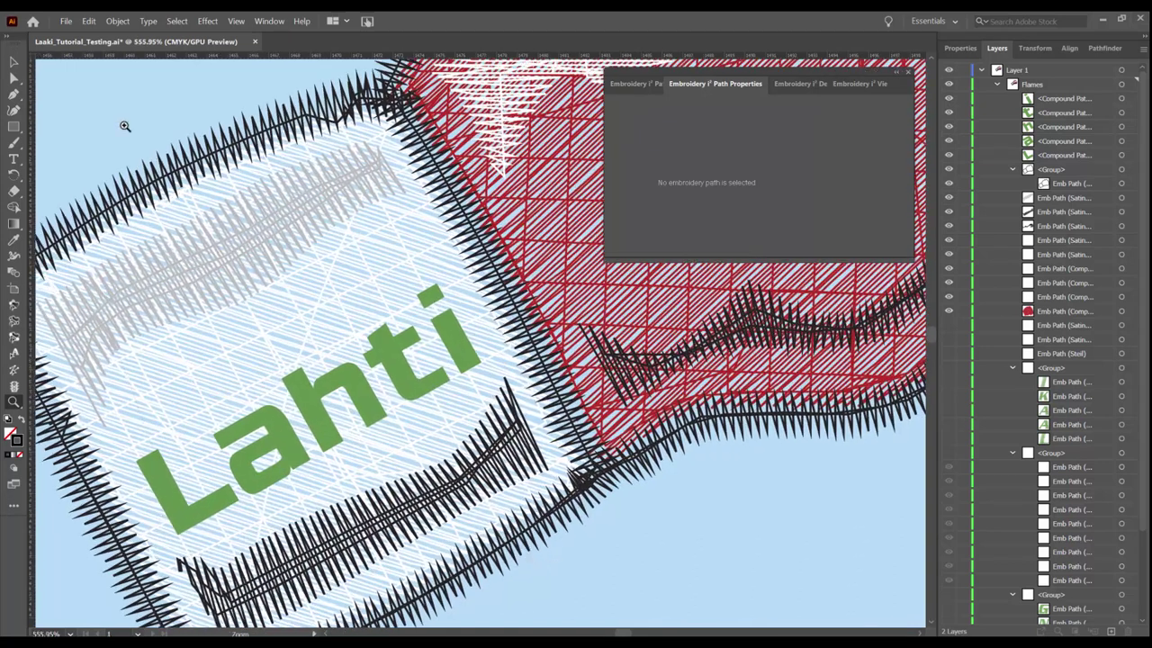
click(14, 63)
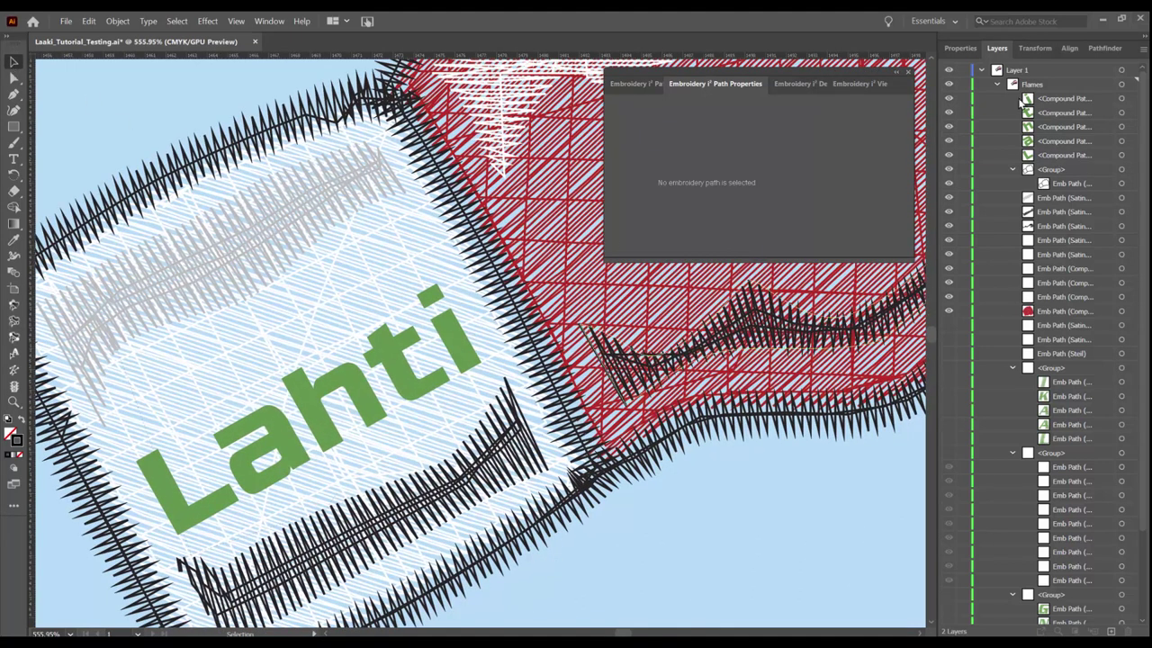
click(1122, 156)
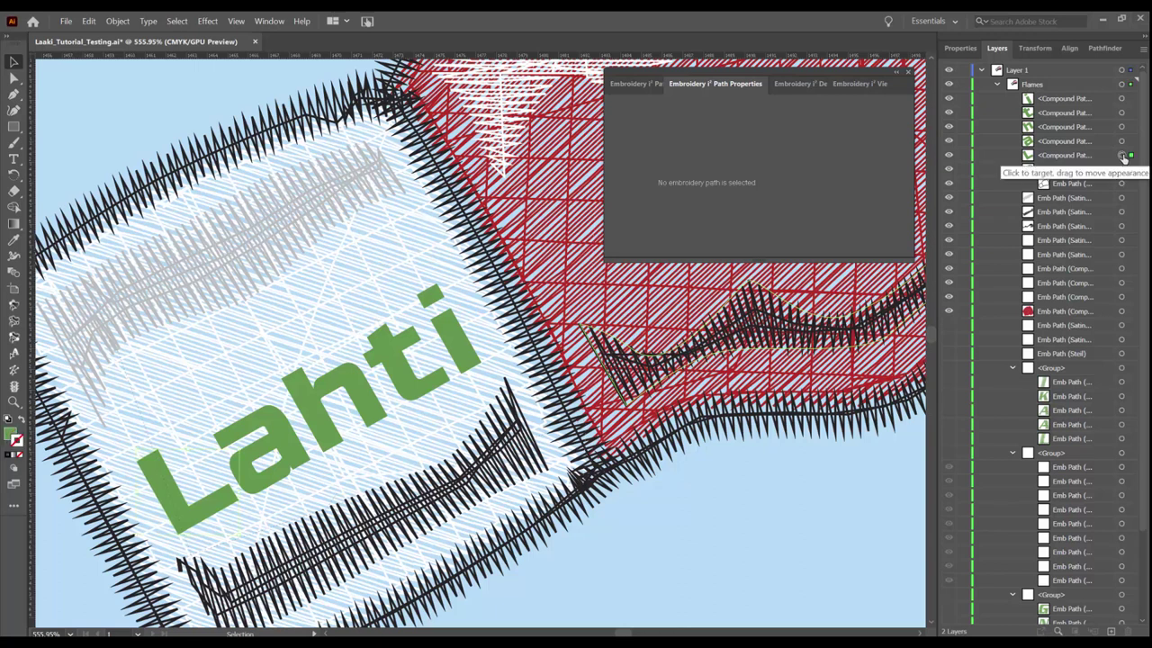
shift+click(1122, 141)
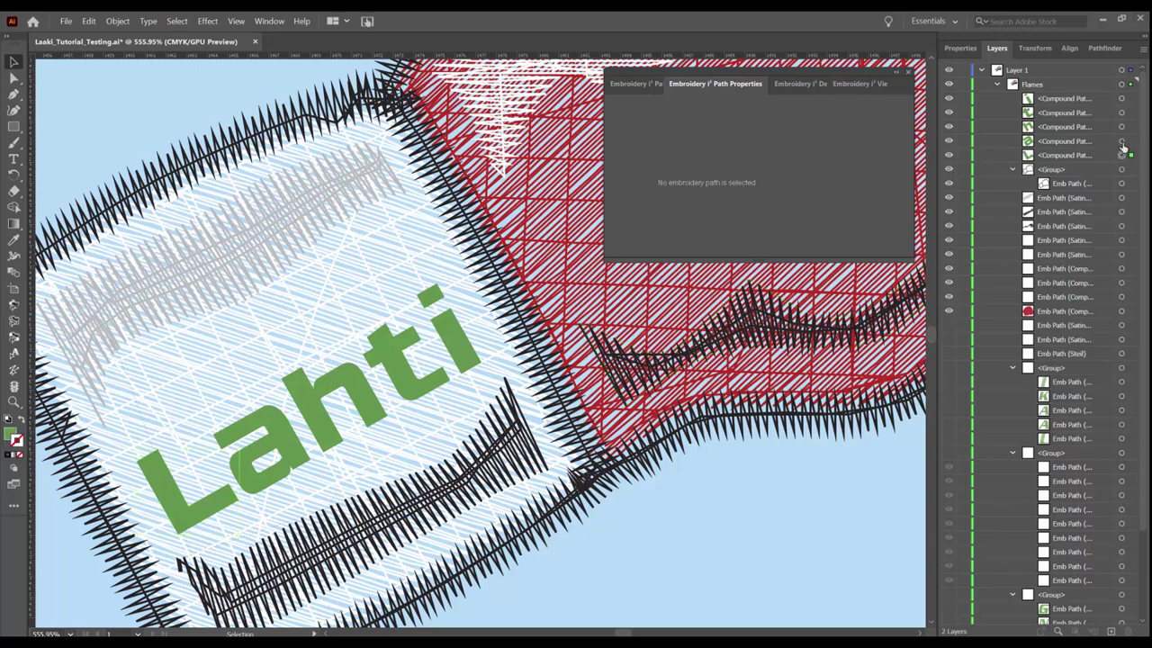
shift+click(1122, 127)
shift+click(1122, 113)
shift+click(1121, 99)
click(644, 83)
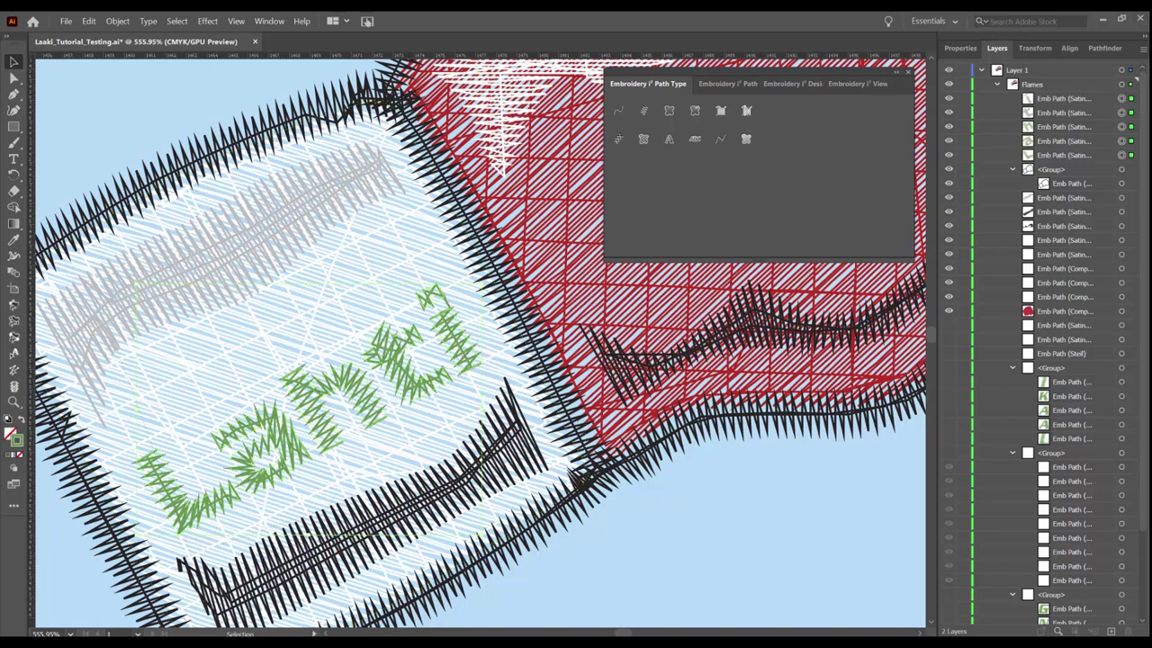
- Adjust the satin angle lines of the letter L at both ends and at its corner
click(1122, 156)
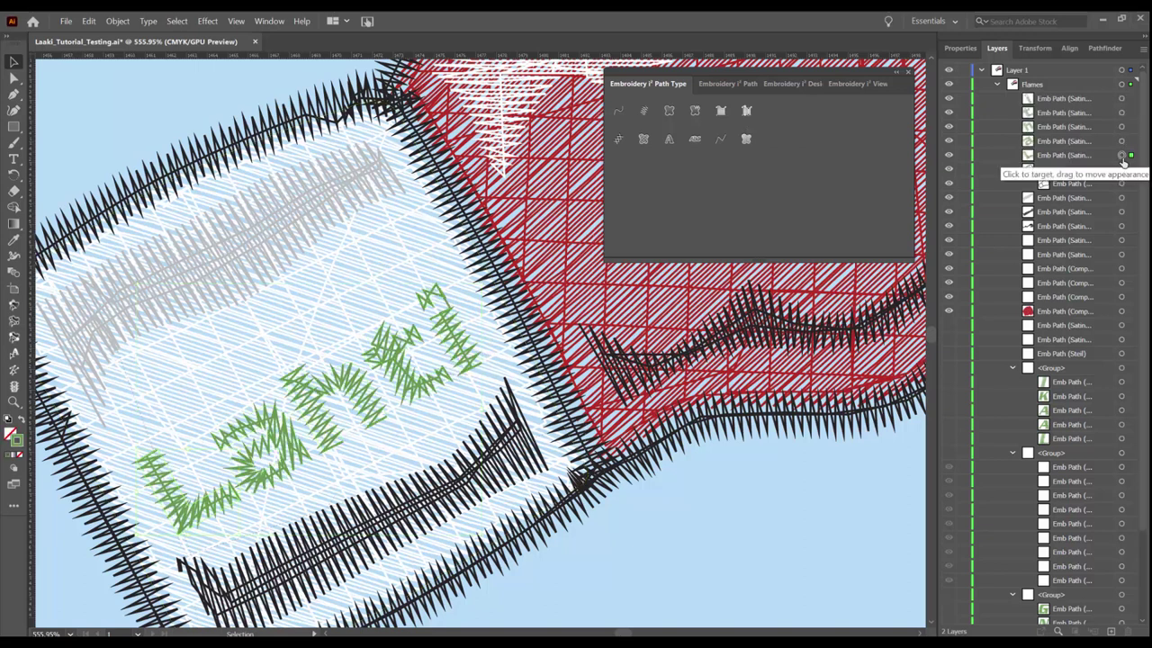
click(14, 322)
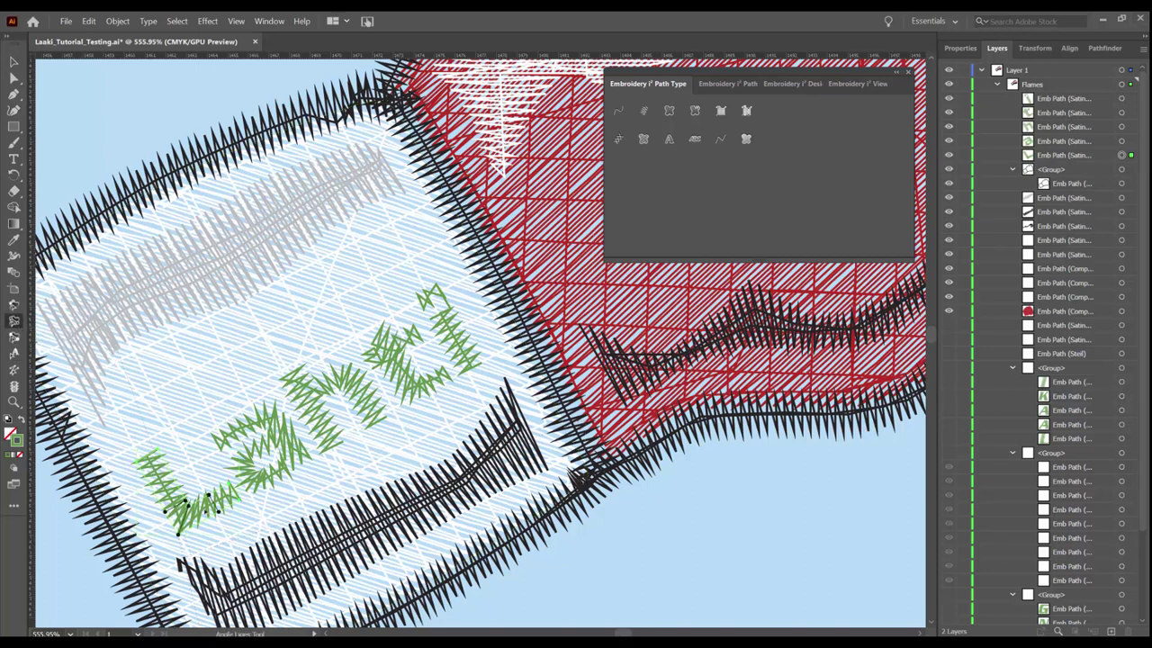
drag(135, 461, 158, 448)
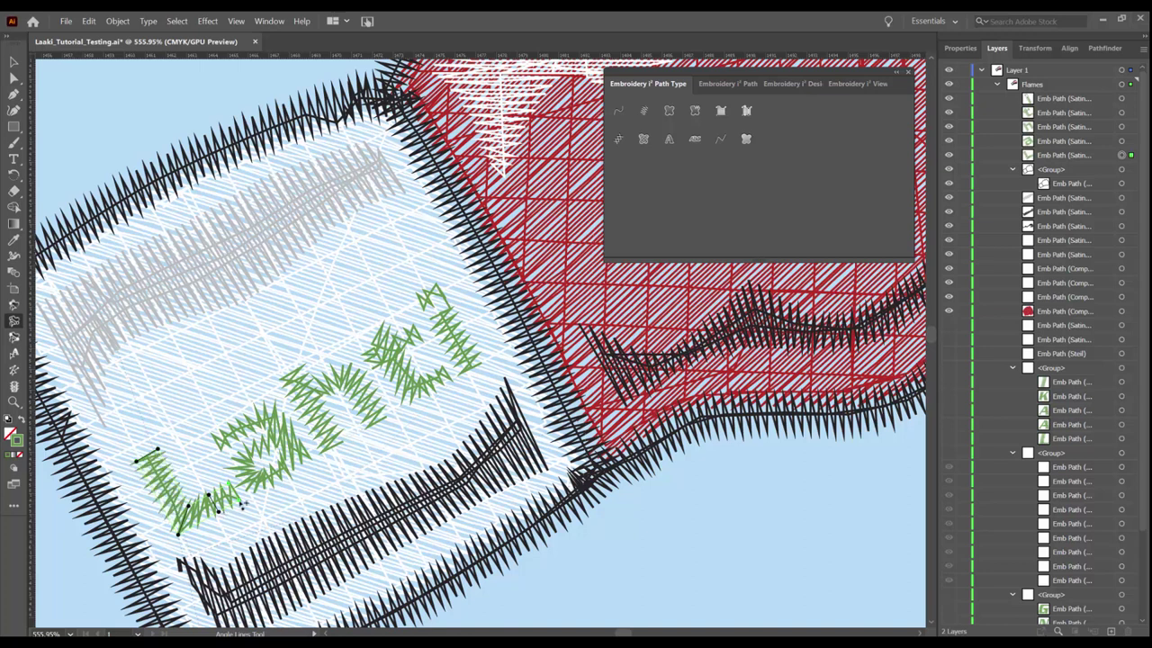
drag(231, 482, 165, 507)
- Adjust the satin angle lines of the first letter a in Lahti, including its open upper end and the foot of its stem
key(v)
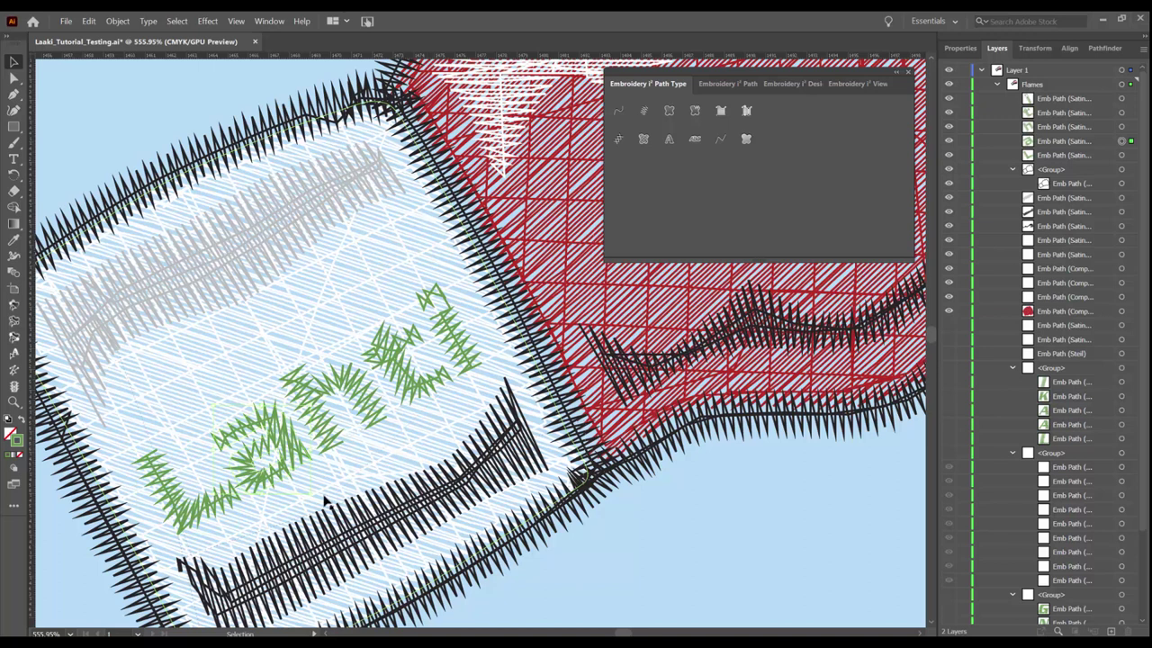
key(shift+a)
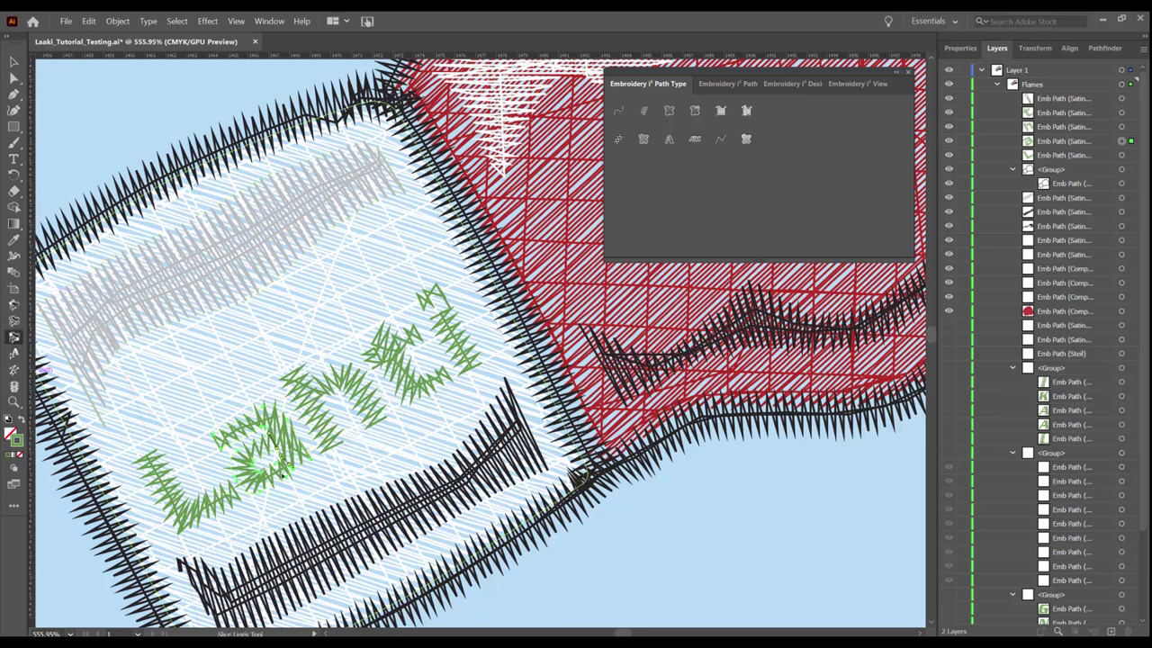
key(shift+a)
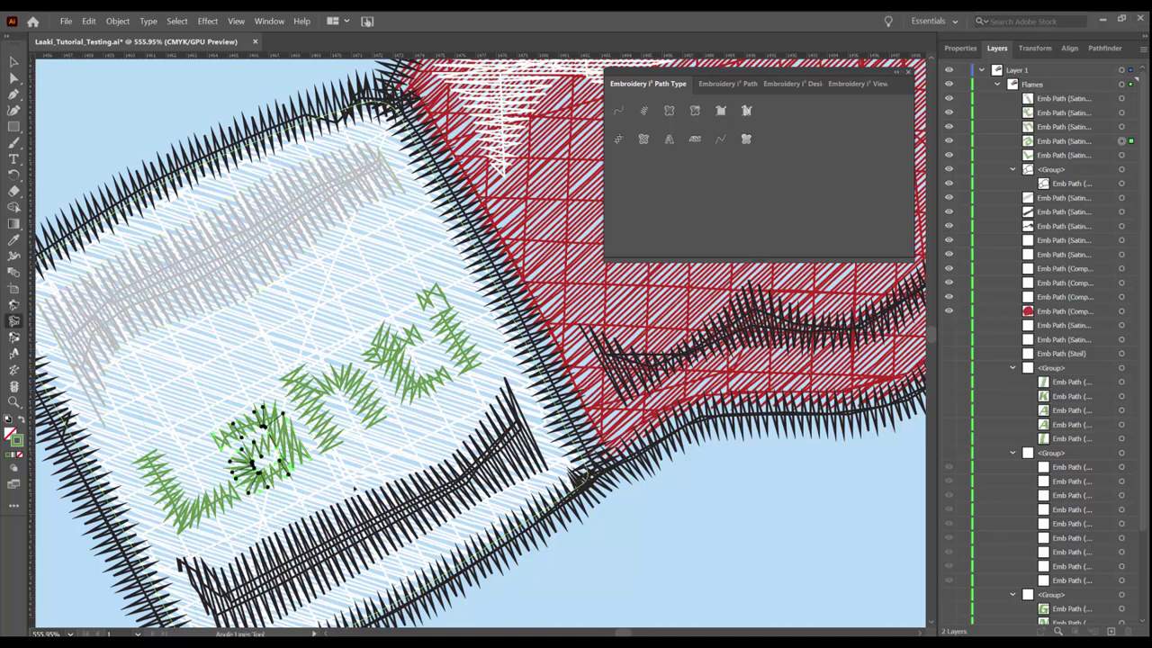
scroll(342, 504, up, 2)
drag(192, 389, 302, 440)
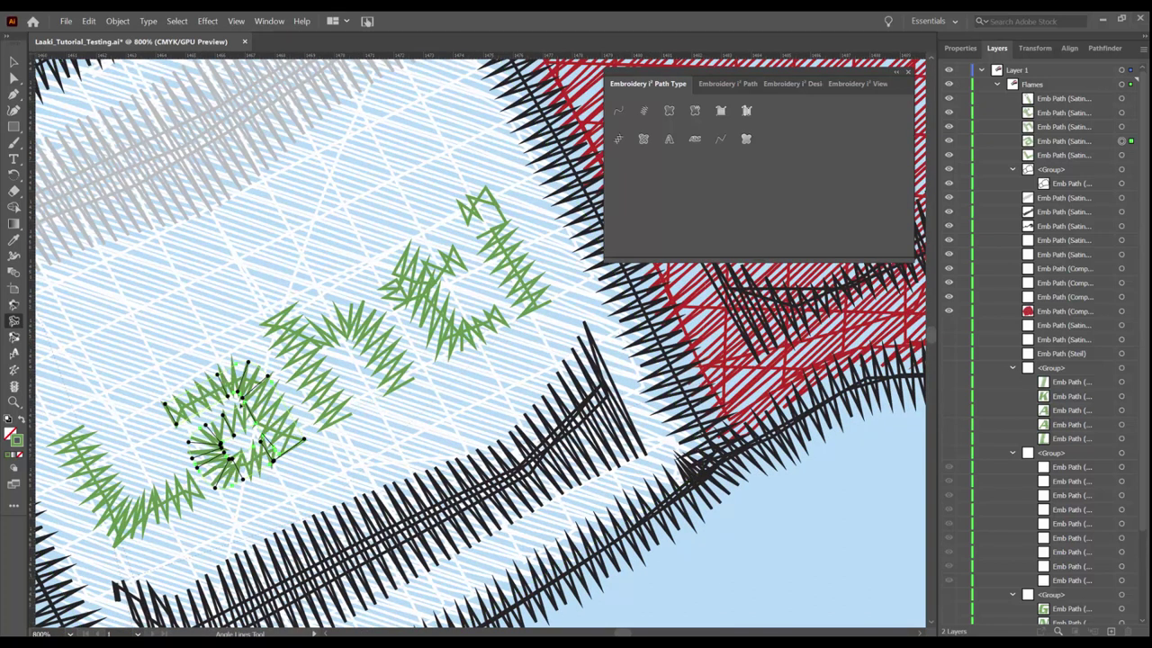
key(v)
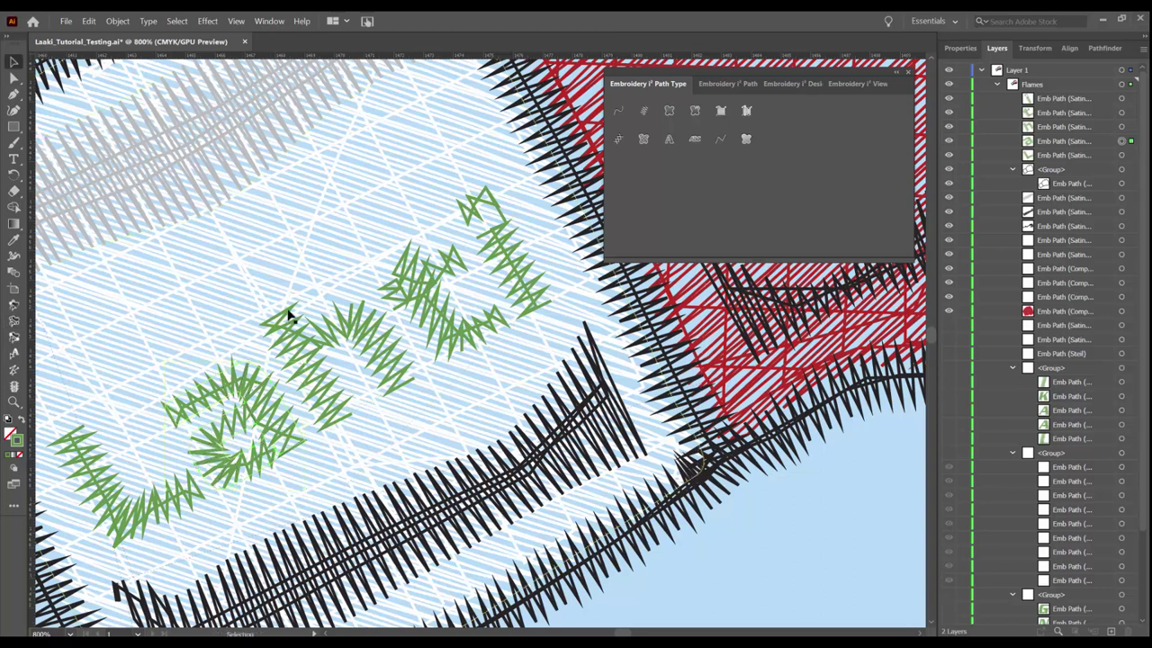
- Adjust the satin angle lines of the letter h in Lahti, including the foot of its curved leg
click(338, 369)
click(13, 321)
drag(351, 343, 404, 407)
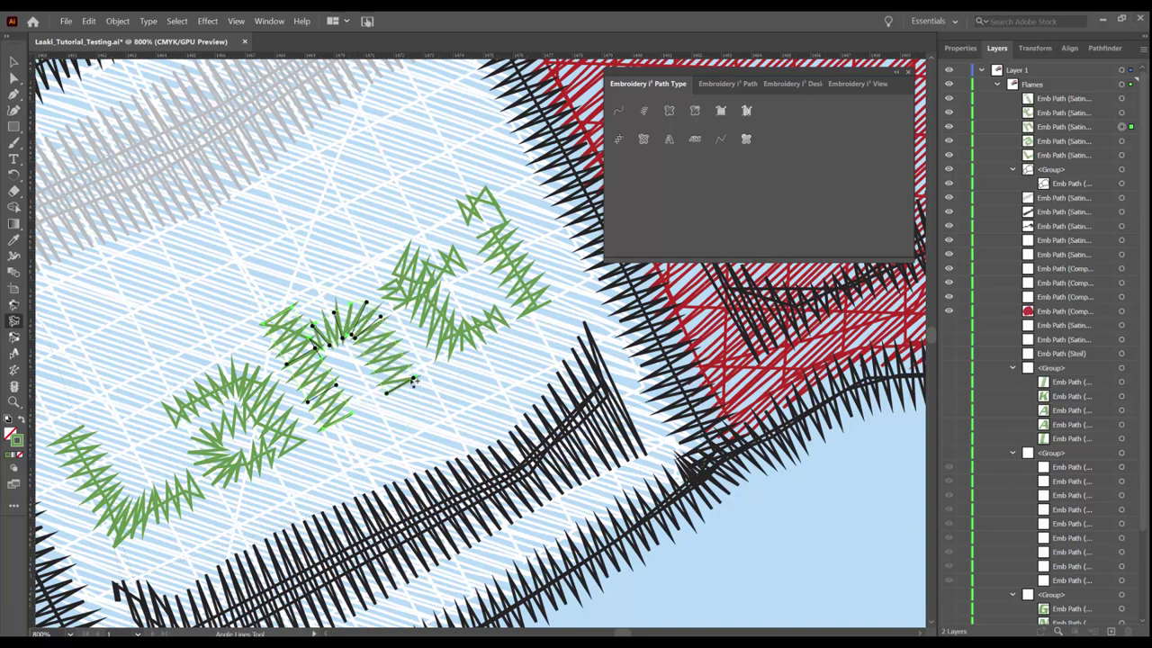
key(v)
- Adjust the satin angle lines of the letter t at both crossbar ends, the top of its stem and its lower curve
click(454, 252)
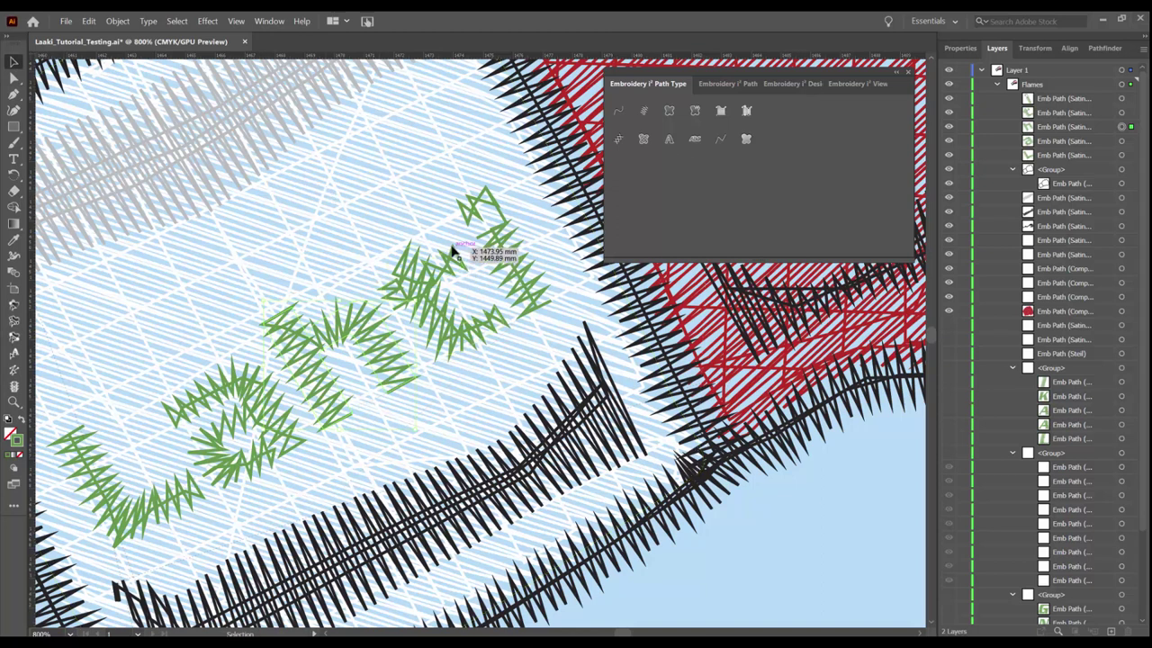
click(13, 321)
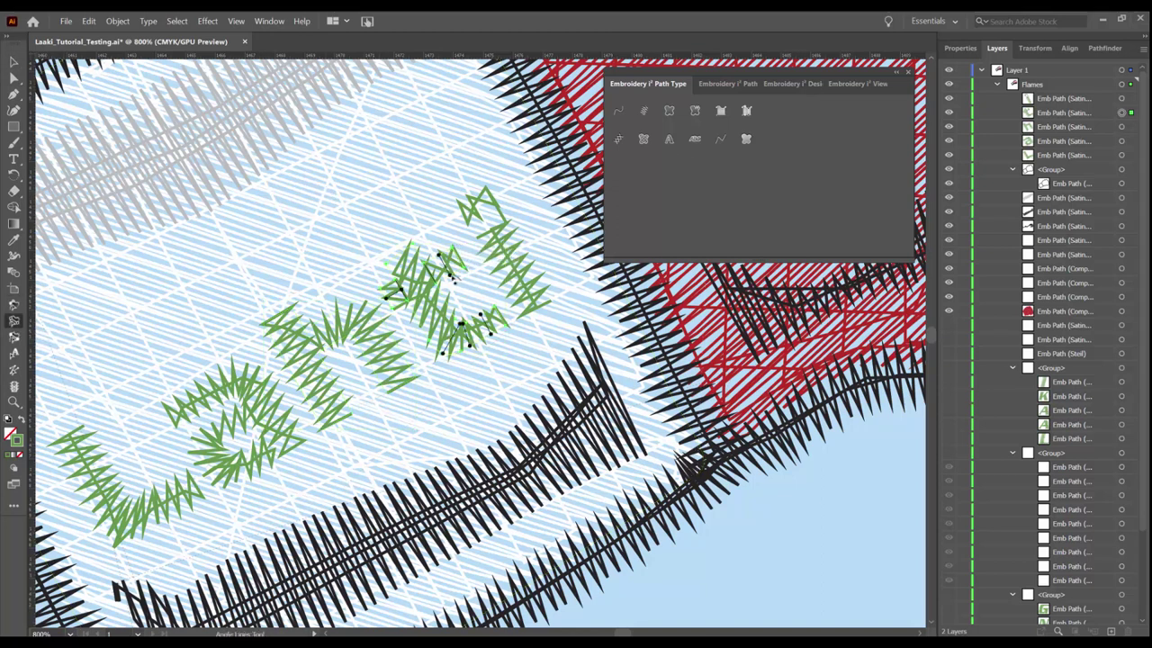
drag(382, 287, 453, 252)
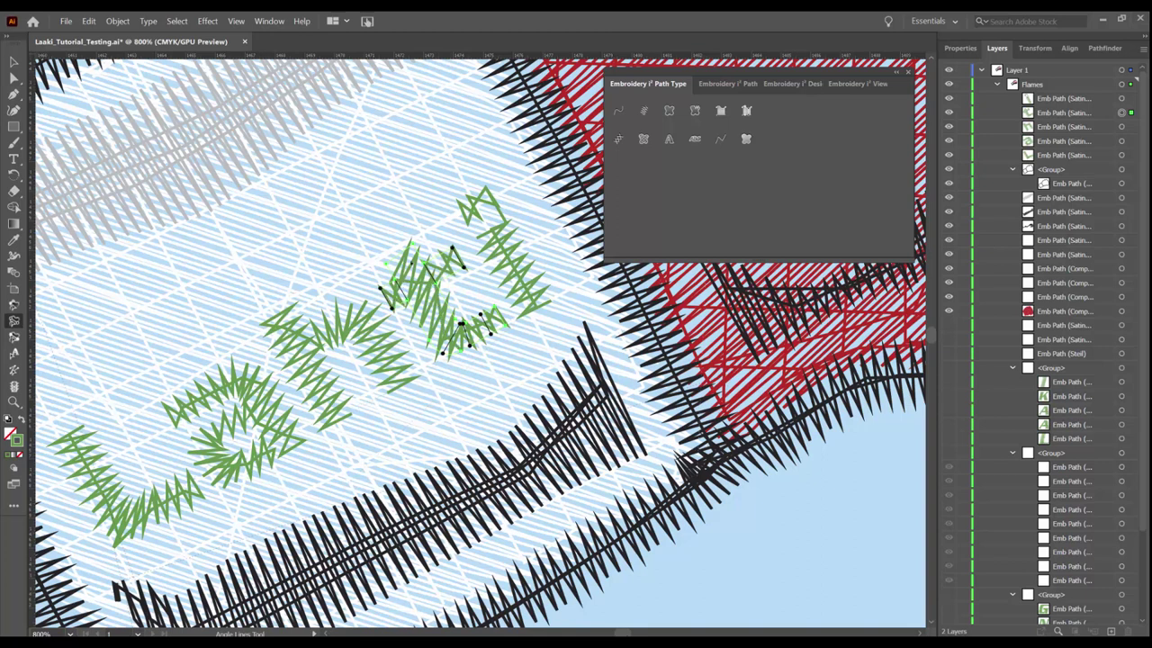
drag(387, 266, 412, 243)
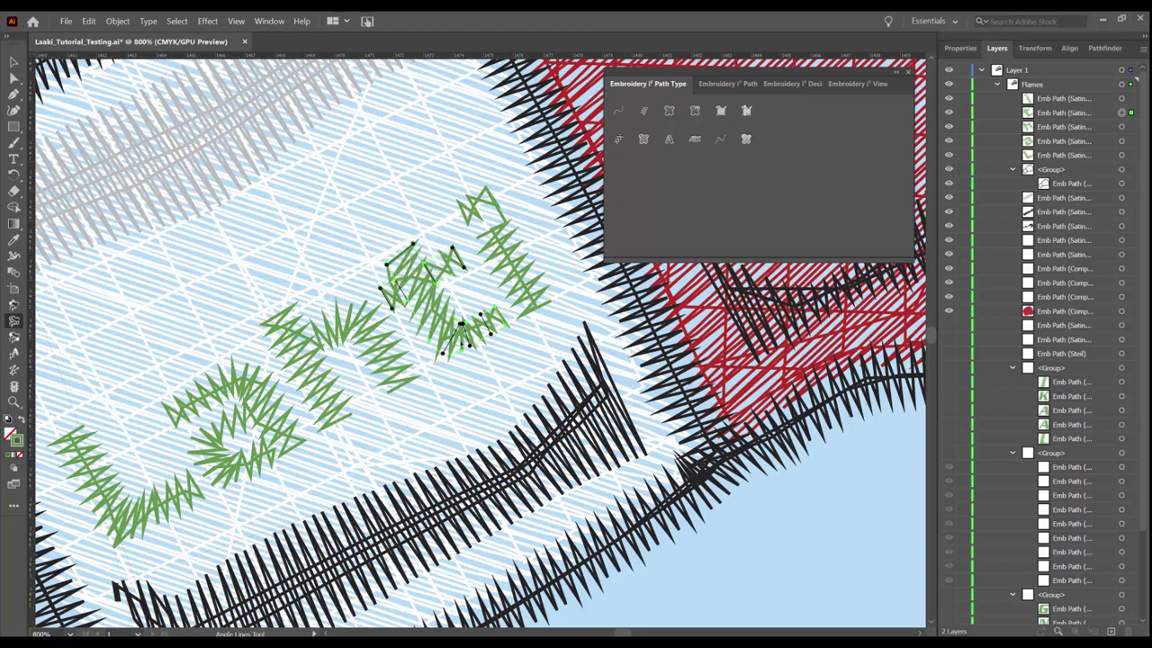
mouse_move(461, 327)
mouse_down()
mouse_move(450, 315)
mouse_move(495, 344)
mouse_up()
click(13, 61)
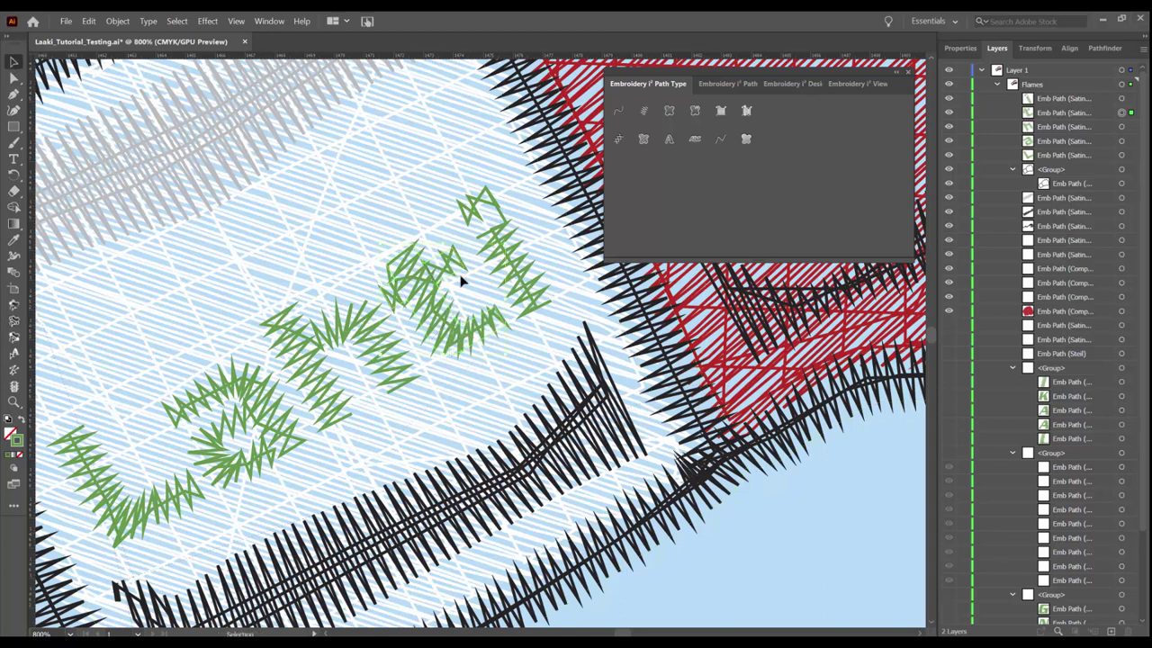
- Adjust the satin angle lines of the letter i at both ends of its stem and on its dot
click(519, 249)
click(13, 321)
drag(531, 263, 506, 221)
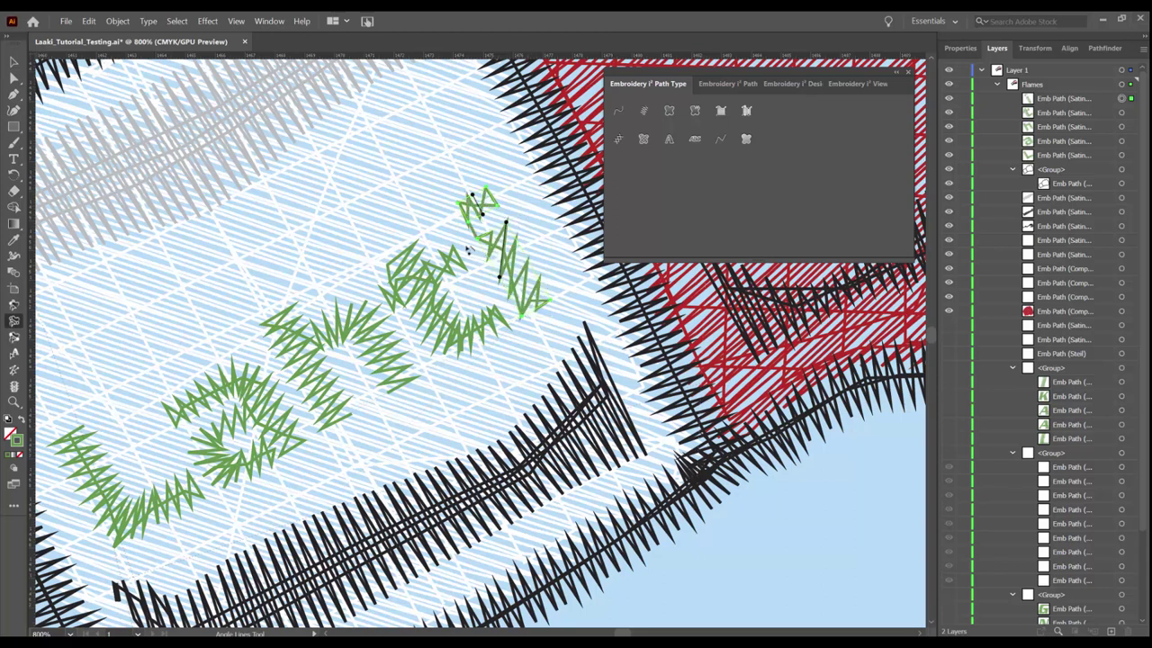
click(468, 250)
drag(551, 301, 520, 322)
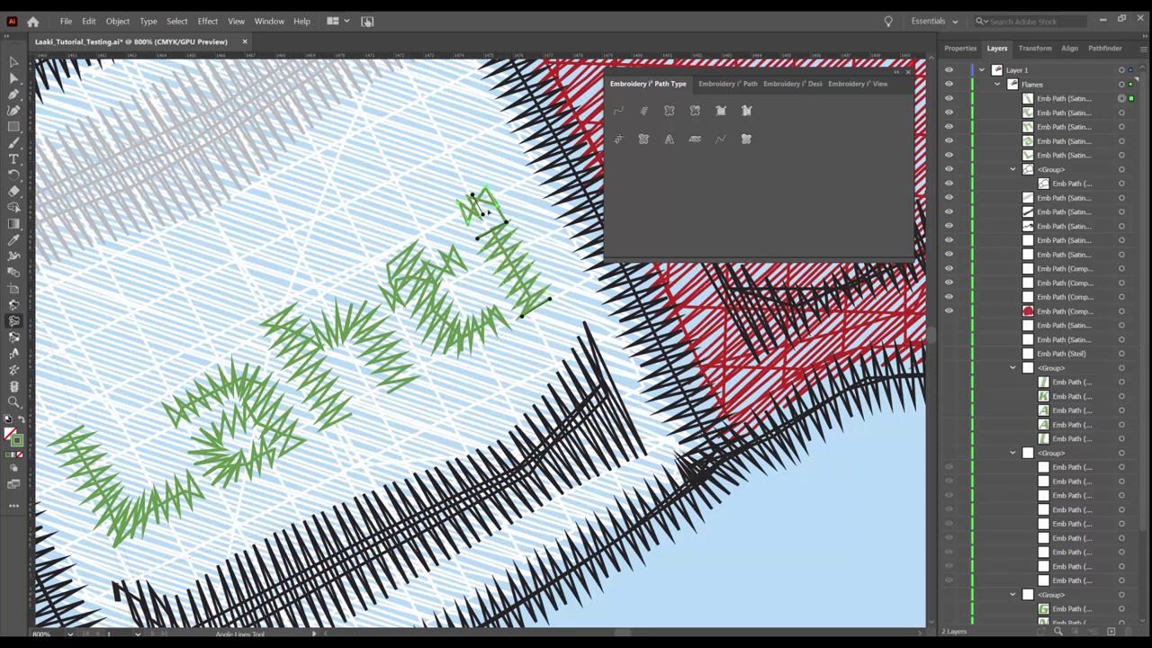
mouse_move(486, 187)
mouse_down()
mouse_move(496, 205)
mouse_move(450, 232)
mouse_up()
key(v)
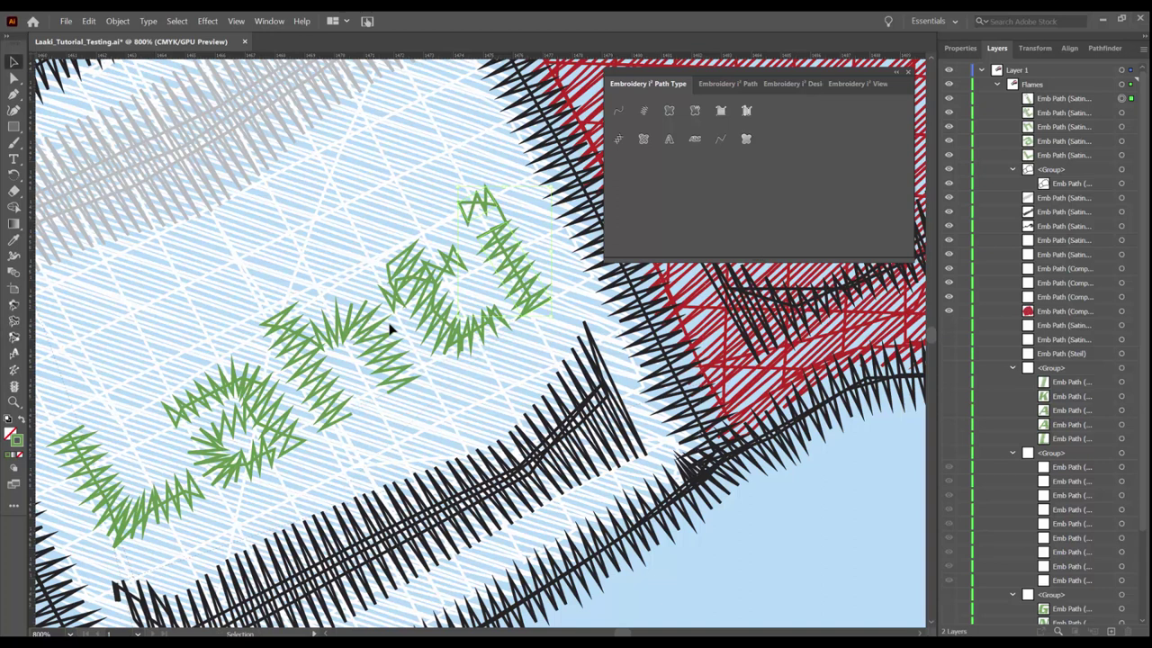
- Preview the whole design in the 3D view at 150% and check the finished stitching
scroll(391, 331, down, 2)
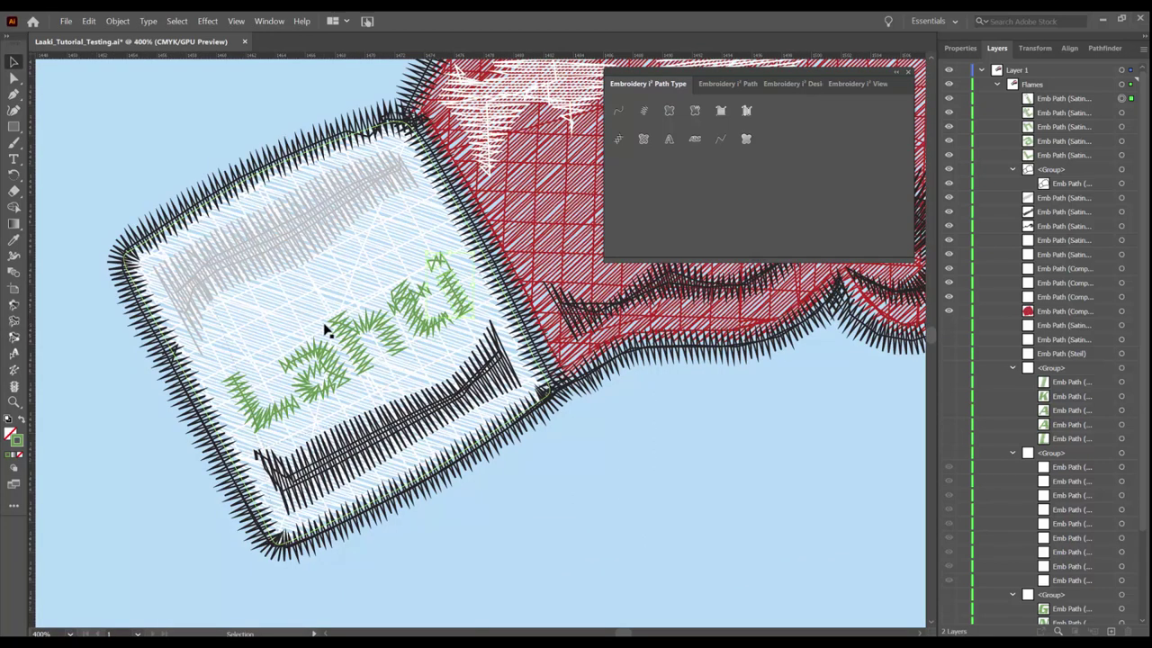
click(867, 87)
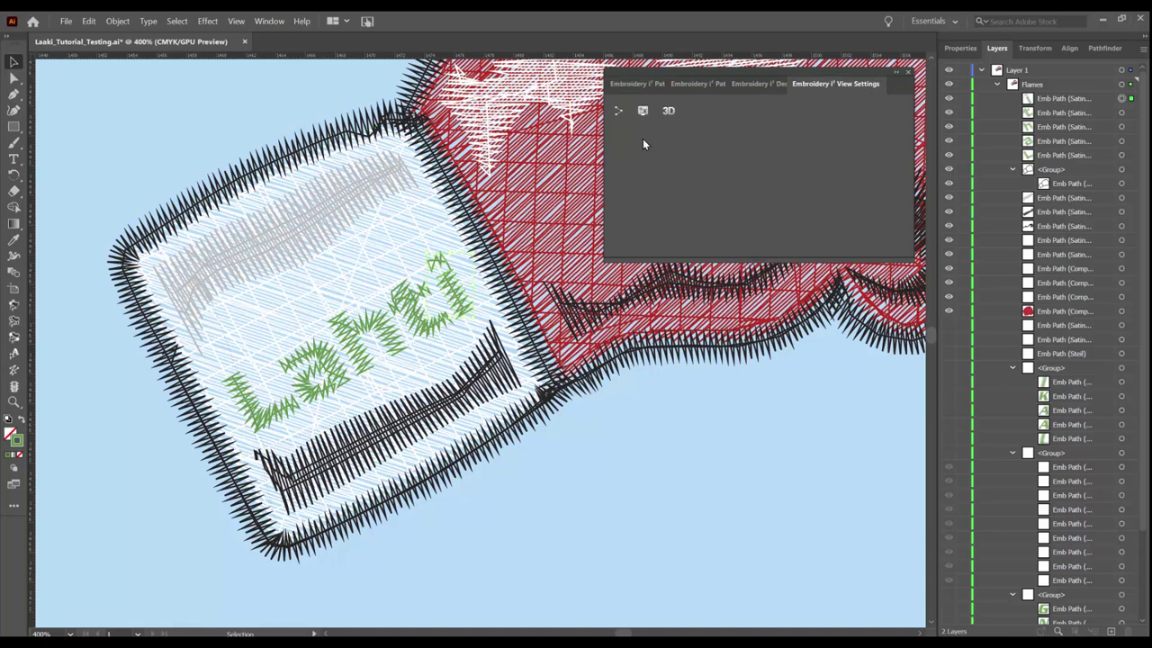
click(669, 111)
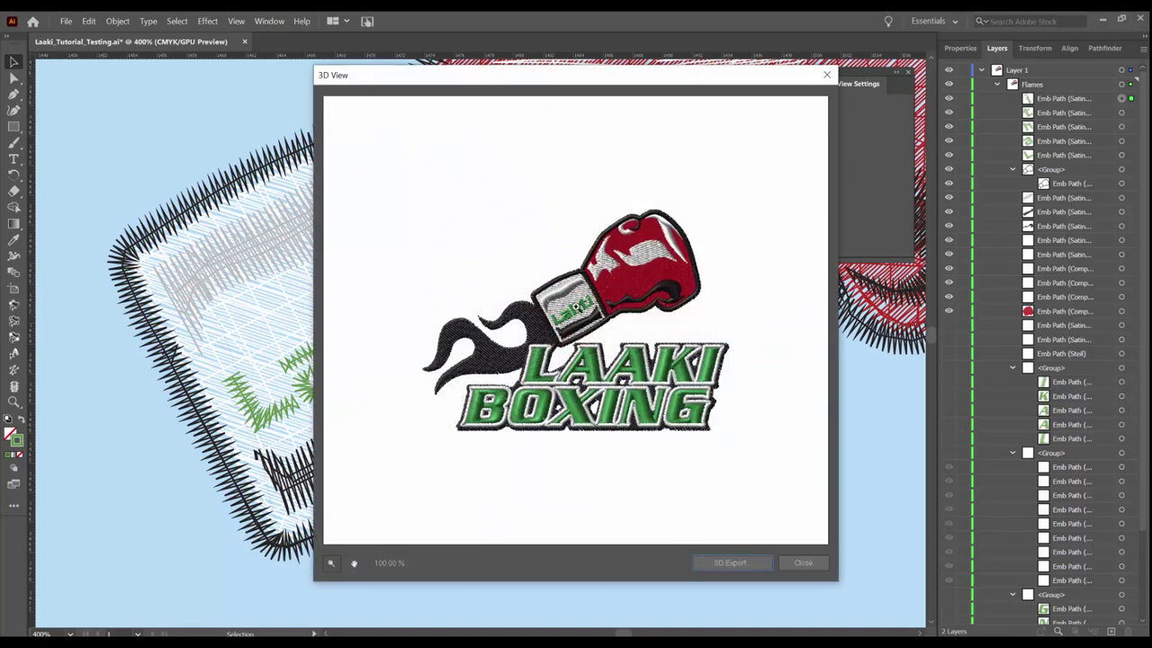
scroll(615, 385, up, 1)
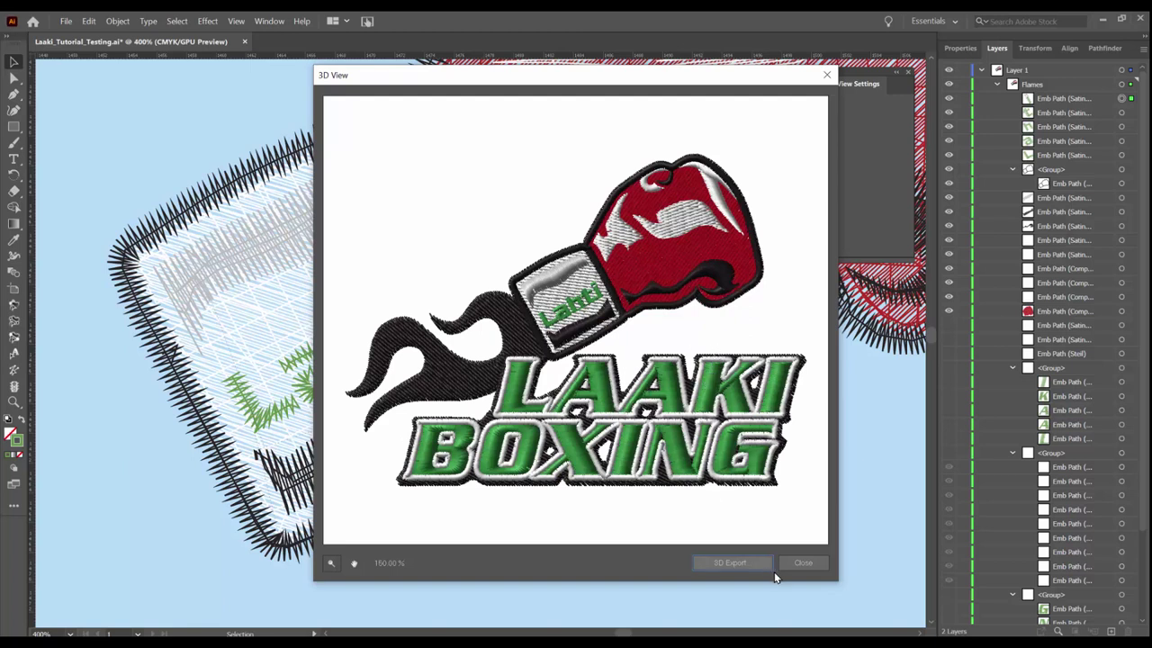
click(800, 565)
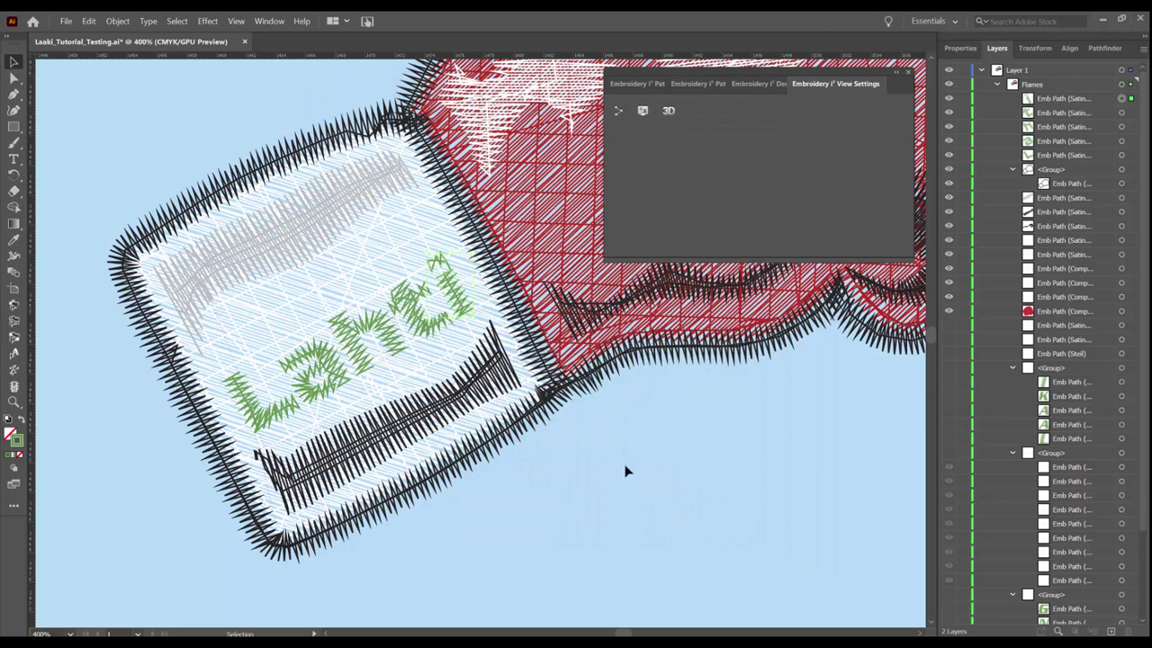
- Show all the hidden embroidery paths, including the LAAKI BOXING lettering, its outlines and the flames
scroll(614, 458, down, 2)
scroll(617, 466, down, 2)
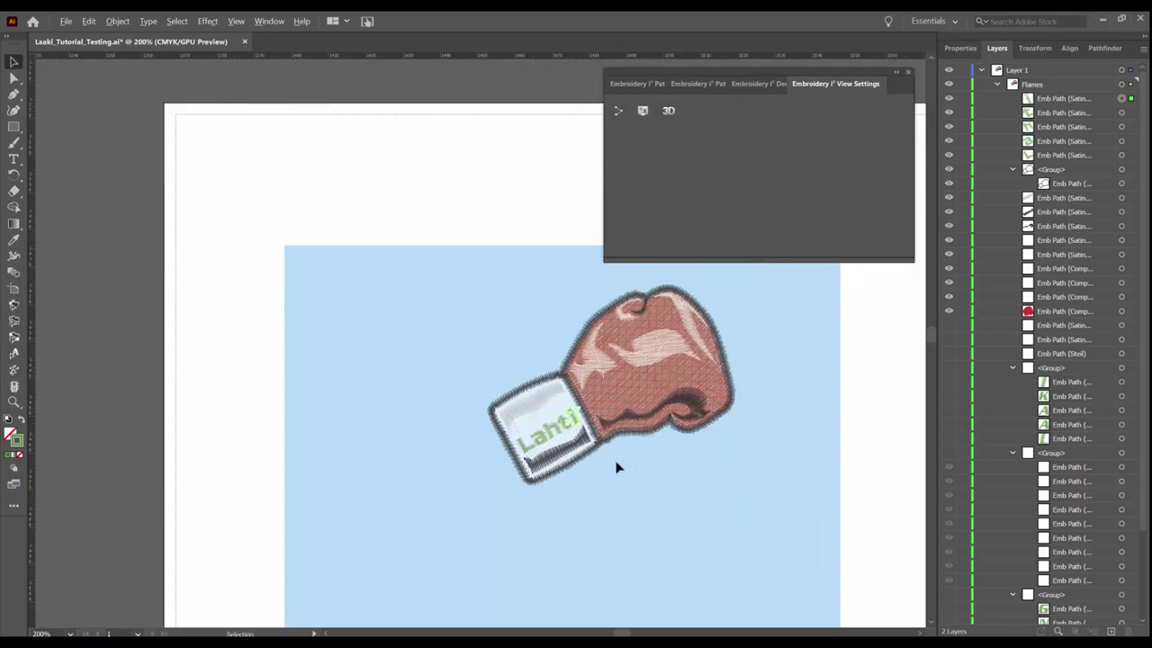
scroll(617, 467, down, 2)
drag(748, 514, 593, 434)
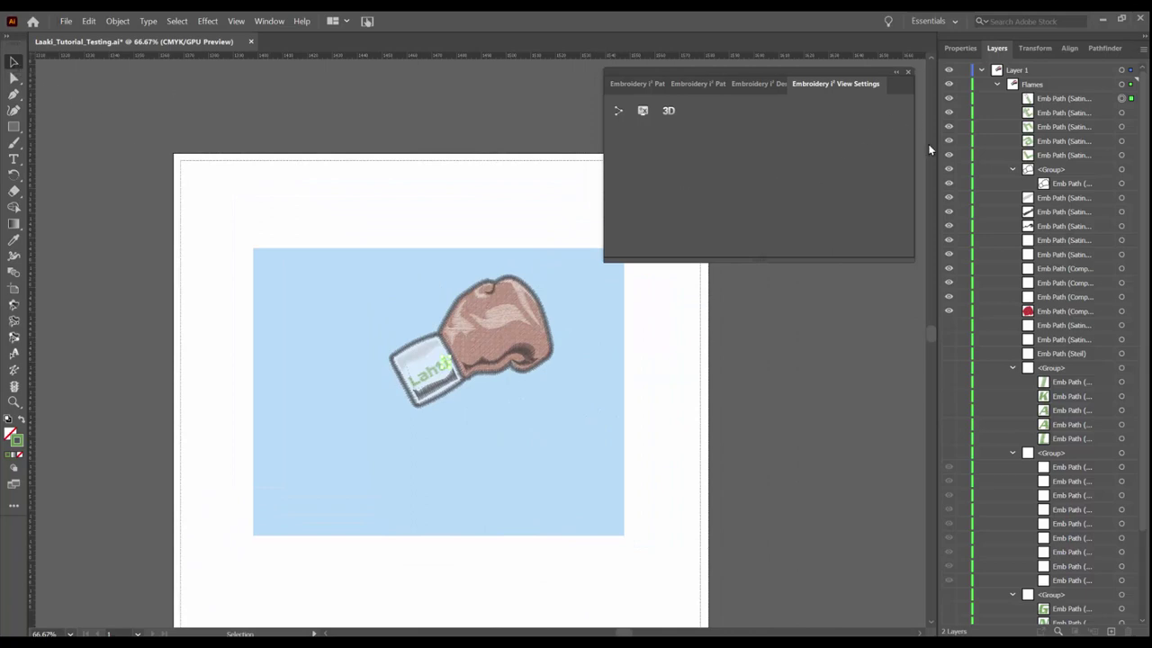
drag(951, 331, 951, 495)
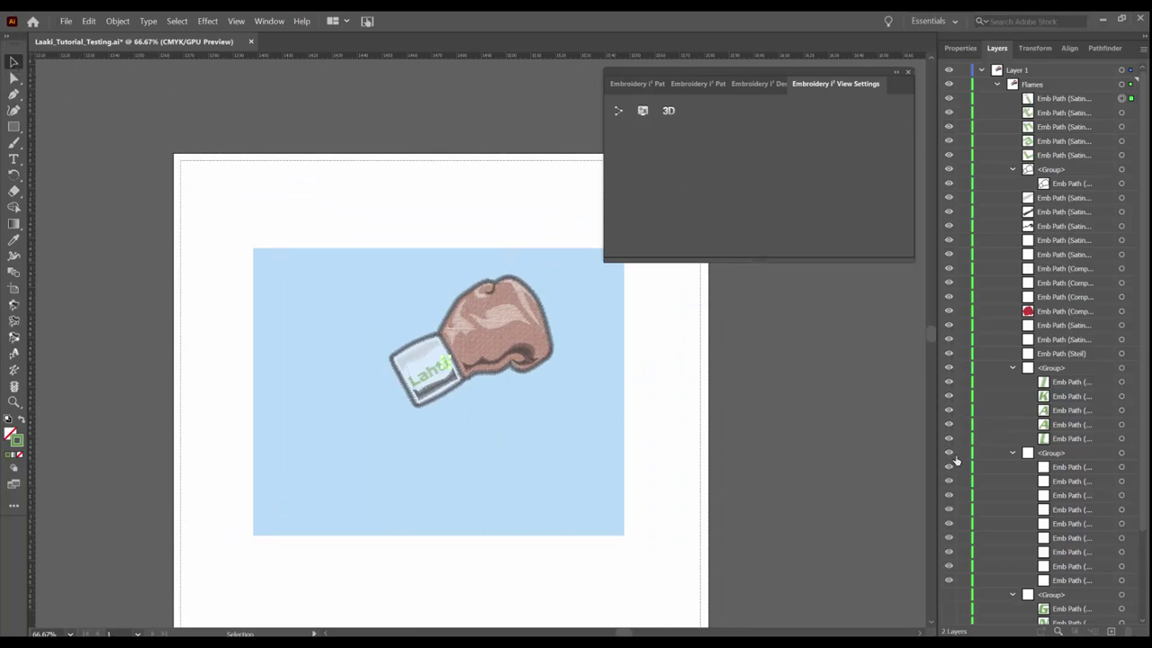
scroll(1142, 476, down, 5)
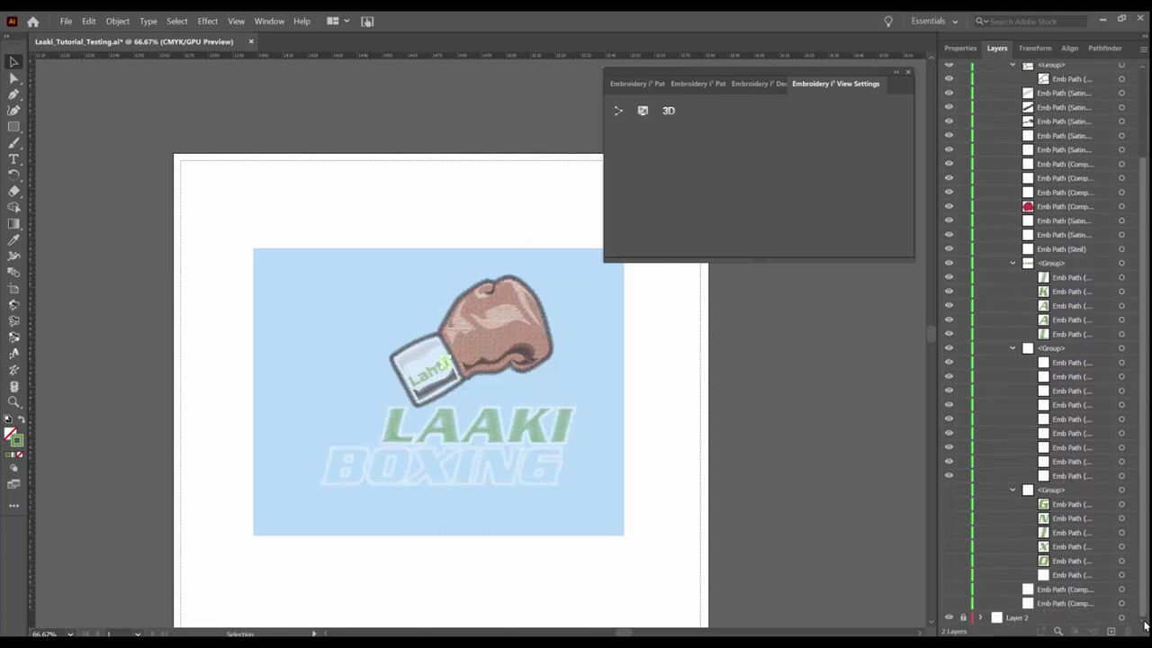
drag(948, 492, 959, 602)
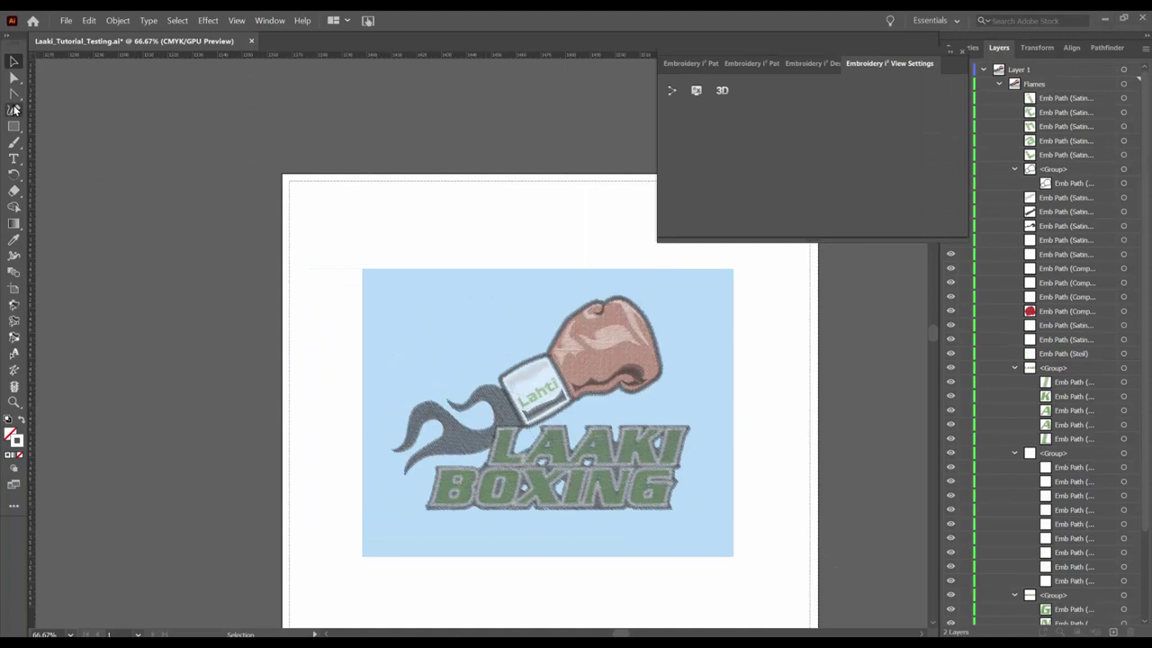
- Draw a roughly horizontal straight path across the full width of the light blue background, through the glove
click(13, 109)
click(14, 94)
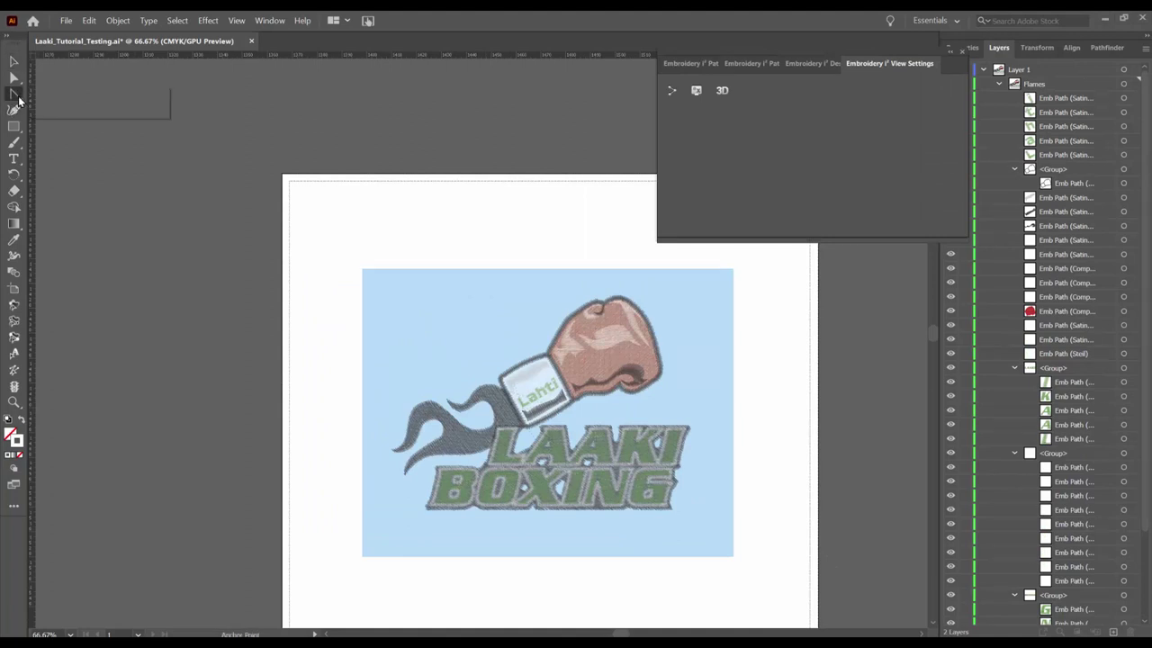
click(55, 98)
click(362, 352)
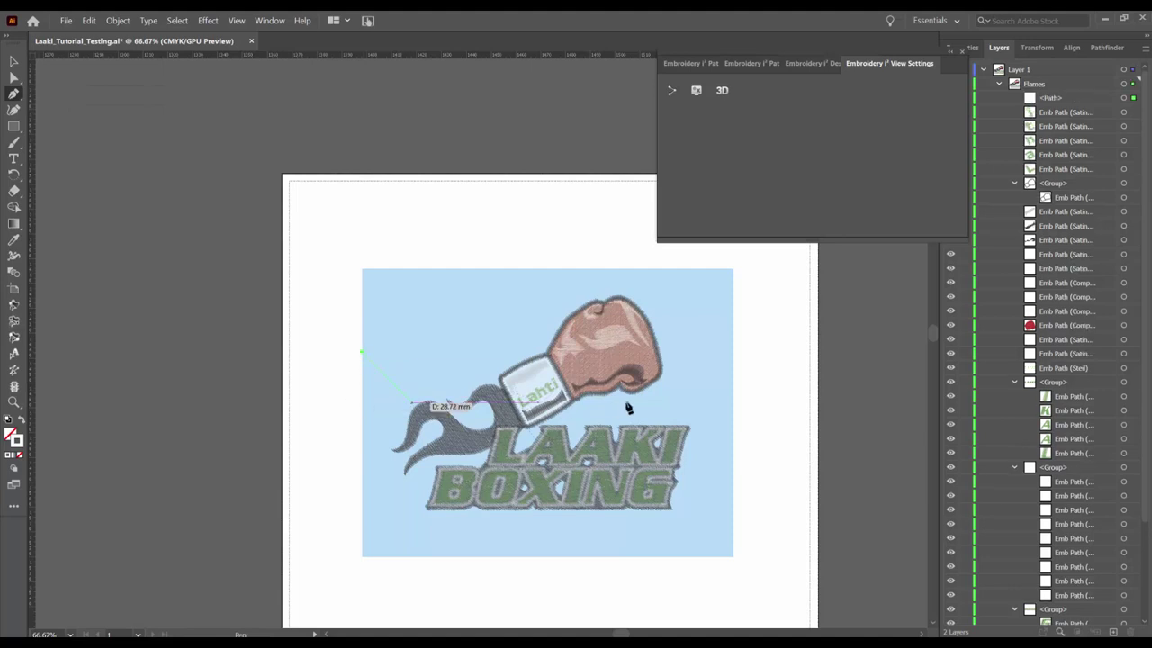
click(734, 347)
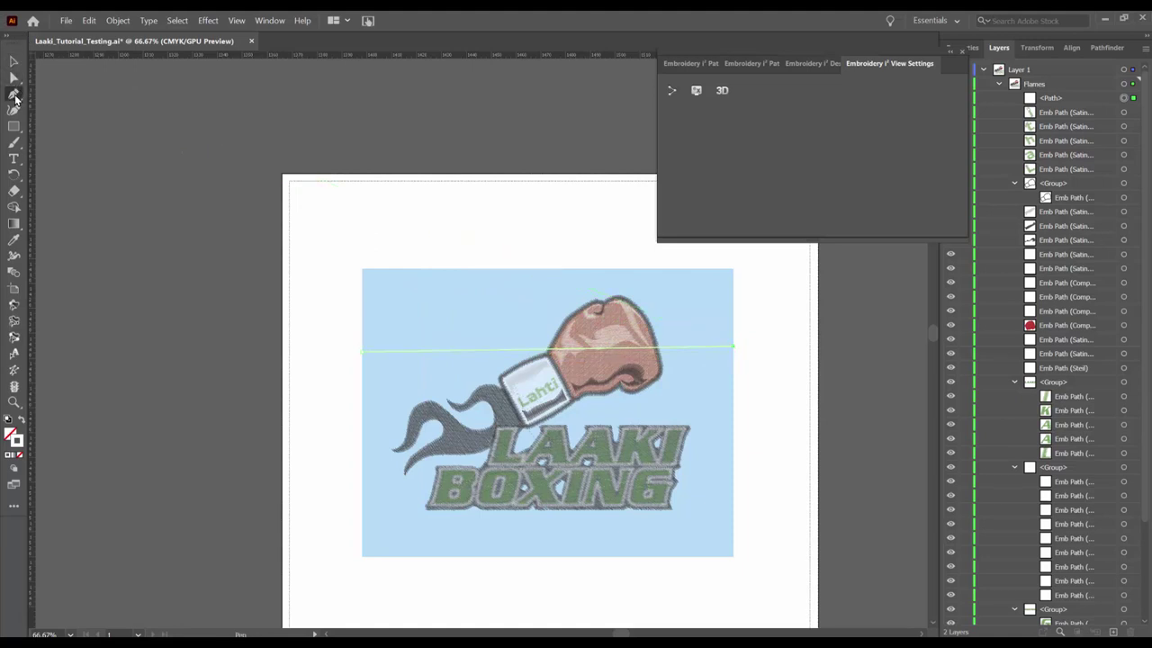
- Bend the straight path upward into a shallow arch over the logo with the Anchor Point tool
drag(14, 94, 54, 111)
drag(540, 353, 555, 307)
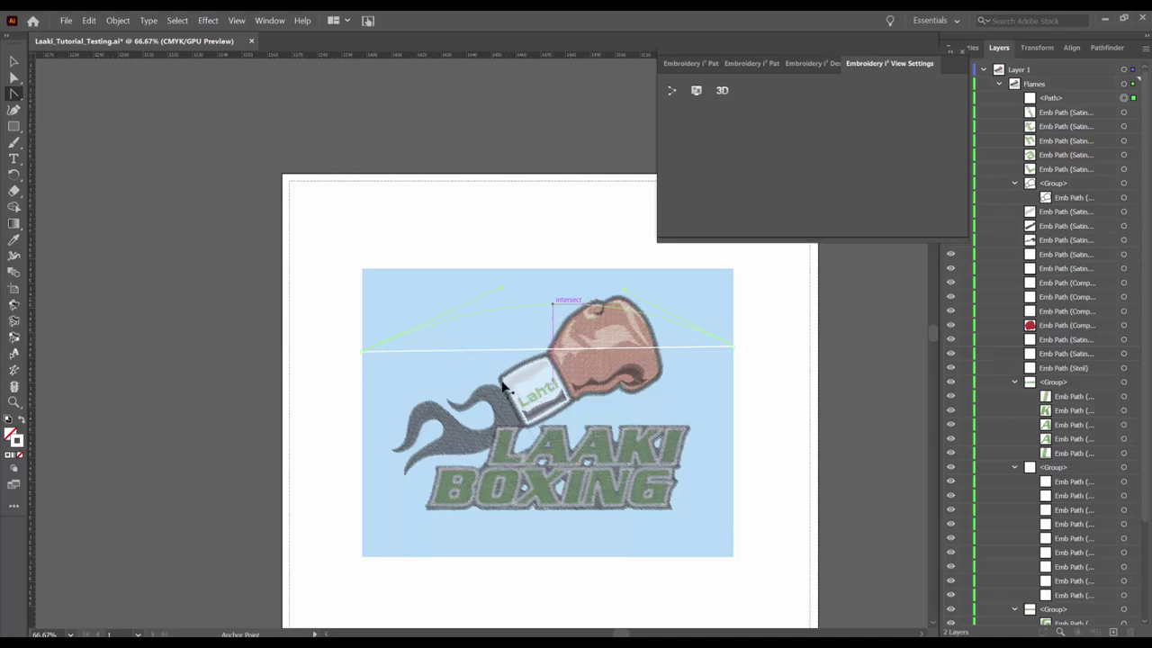
click(13, 61)
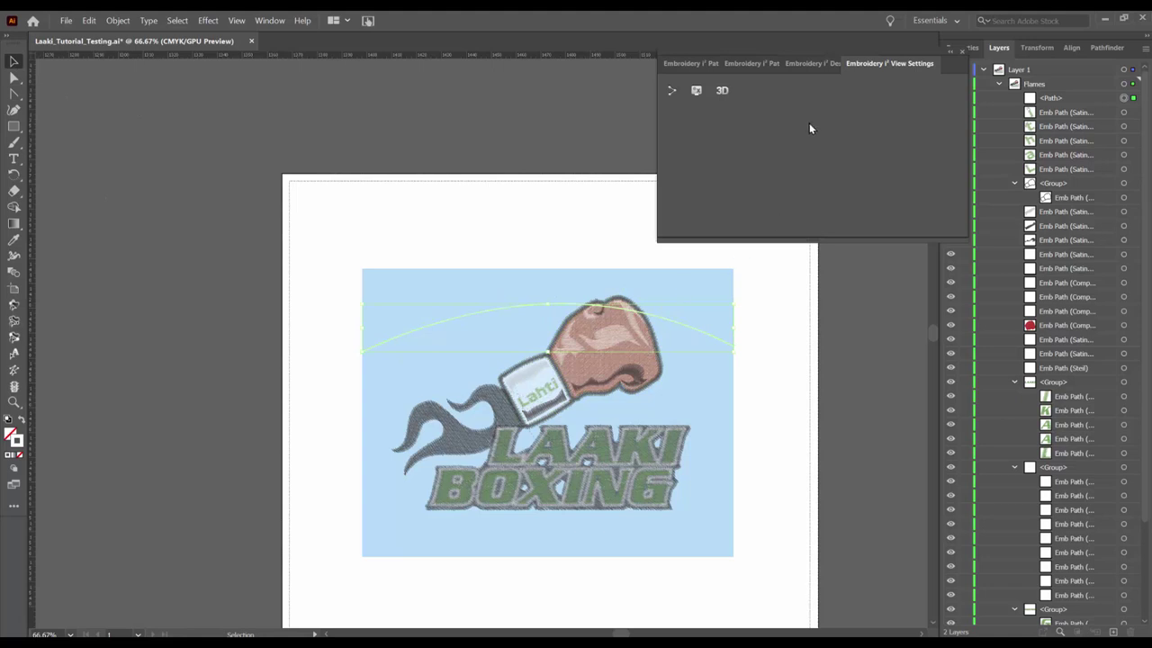
- Convert the arched path to an embroidery text path
click(739, 62)
click(700, 62)
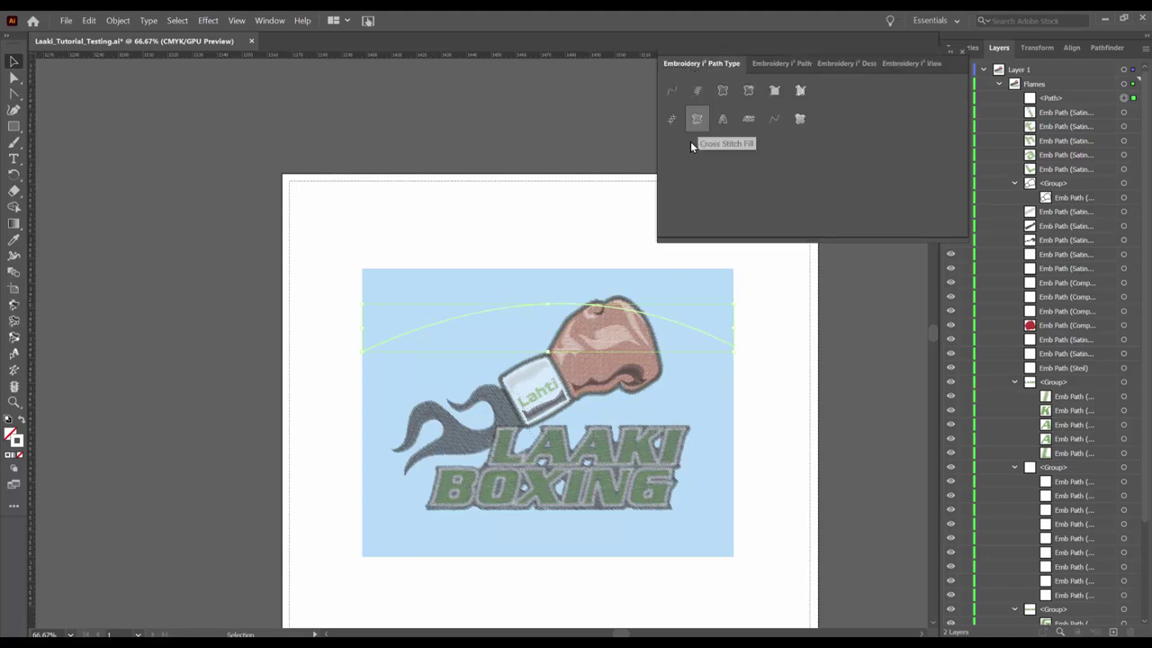
click(723, 121)
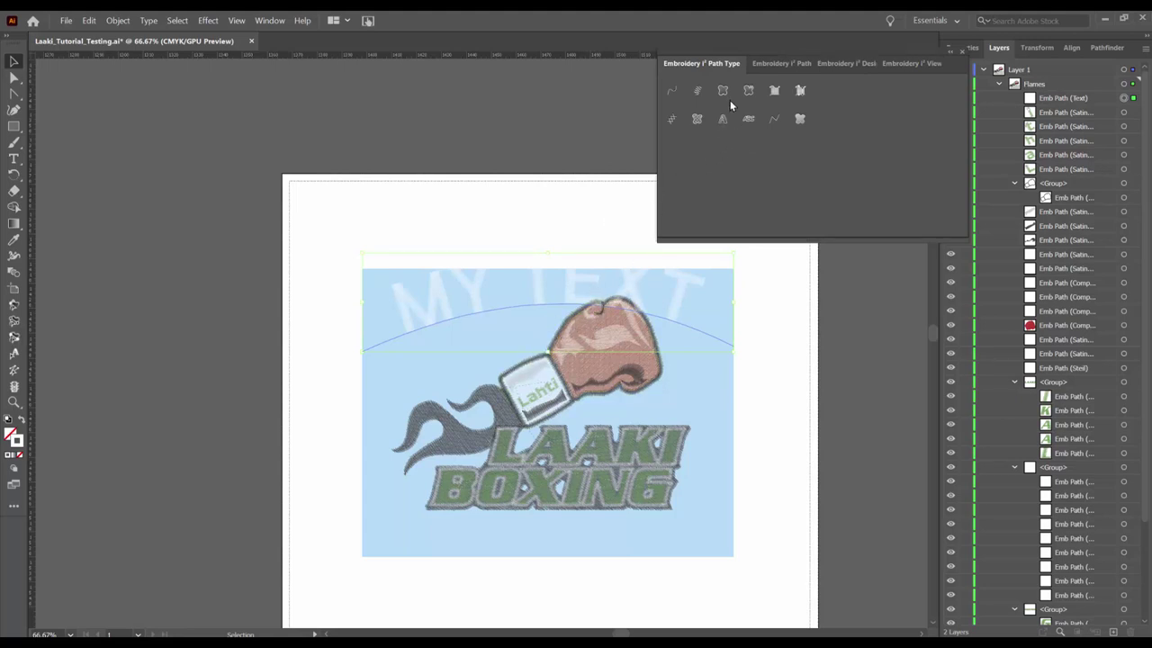
- Set the arched text's height to 12 mm and its wording to "Head Coach"
click(769, 63)
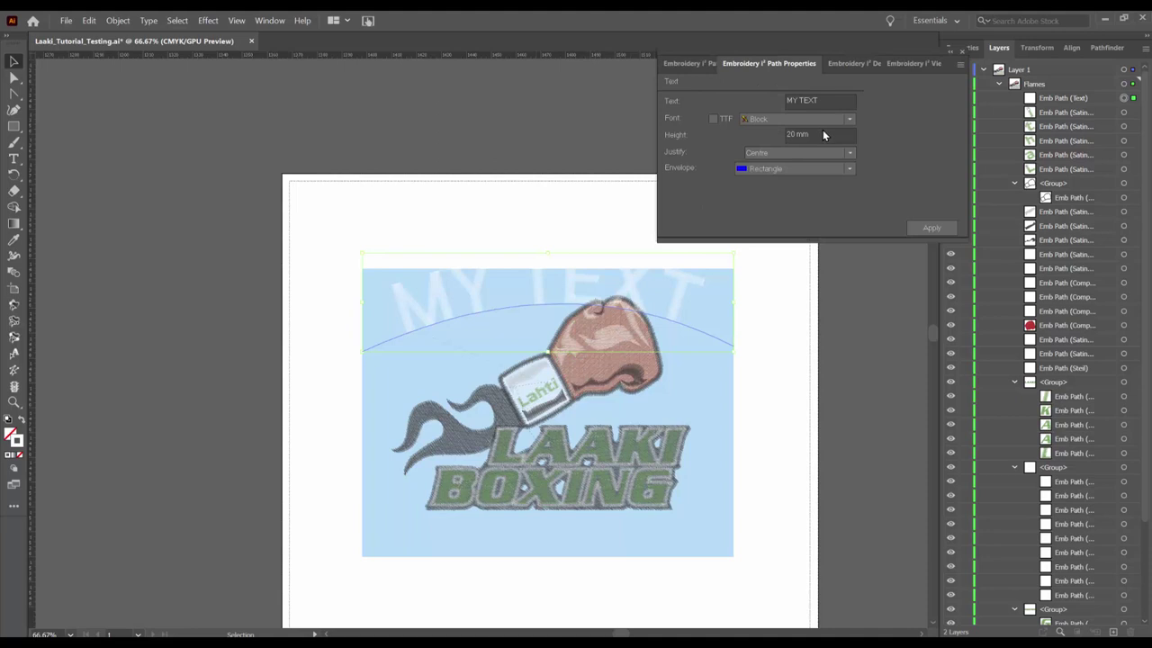
click(849, 135)
drag(789, 134, 764, 138)
key(BackSpace)
click(930, 231)
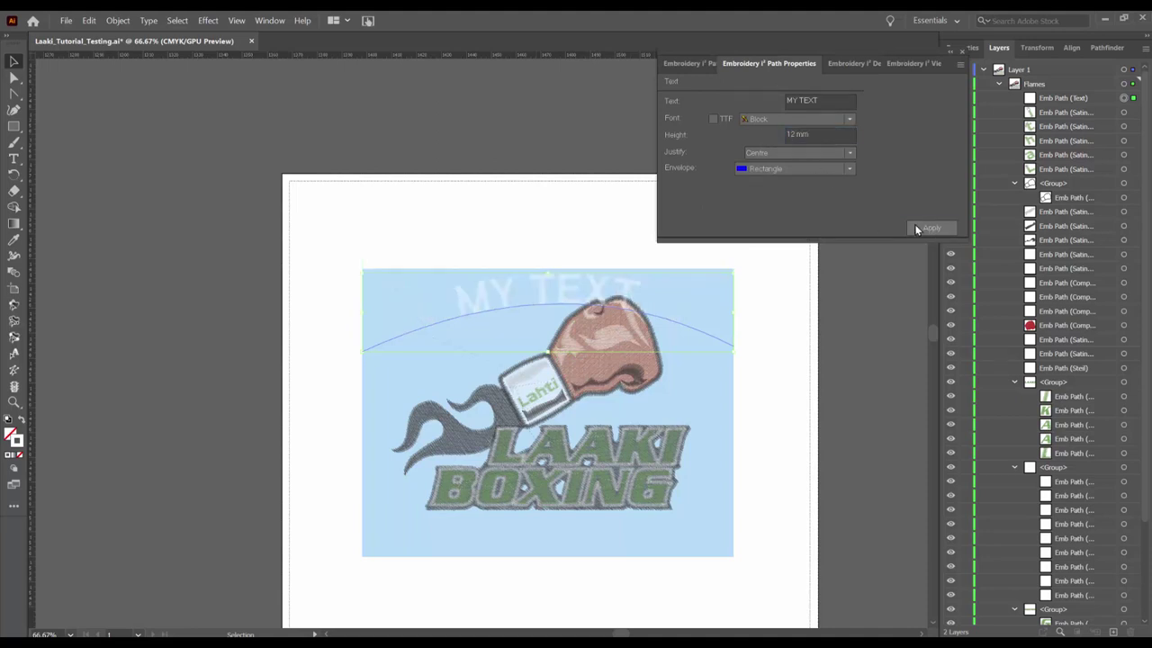
drag(842, 101, 782, 103)
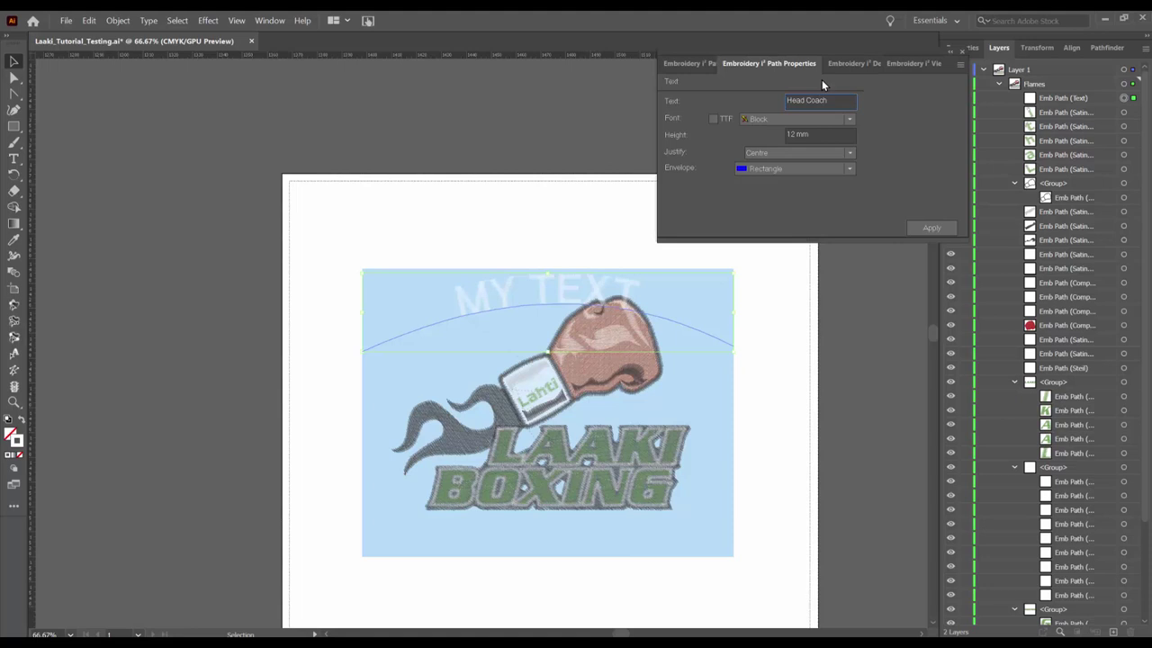
click(931, 233)
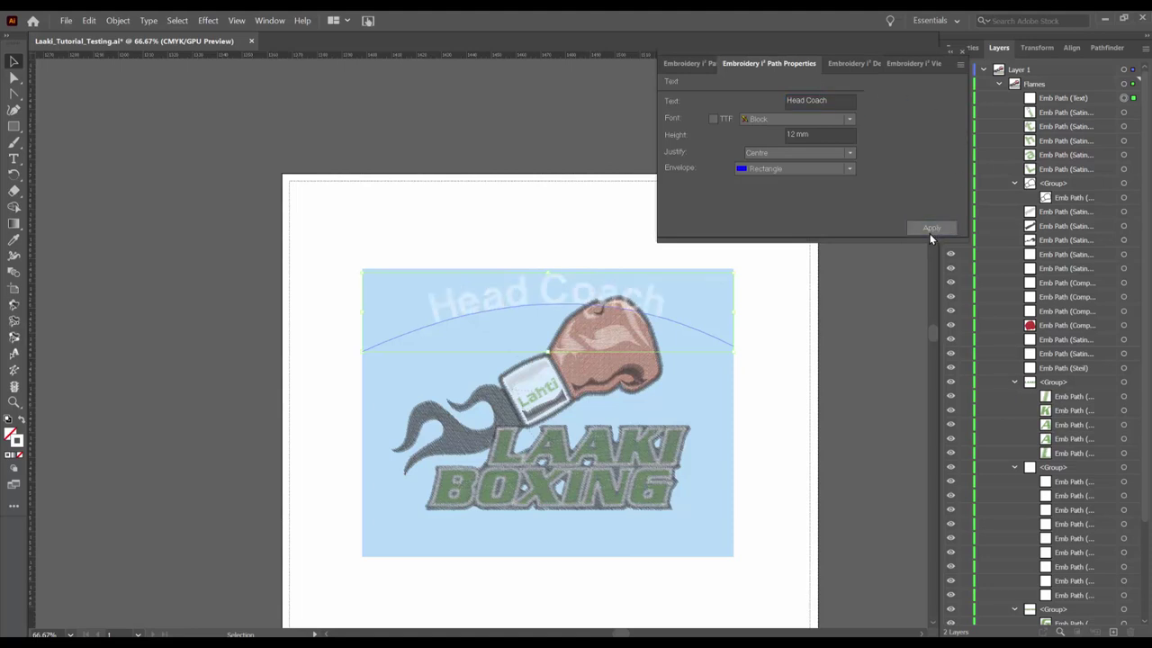
- Set the Head Coach text's font to Brantford New and move the text slightly upward, clear of the glove
click(846, 120)
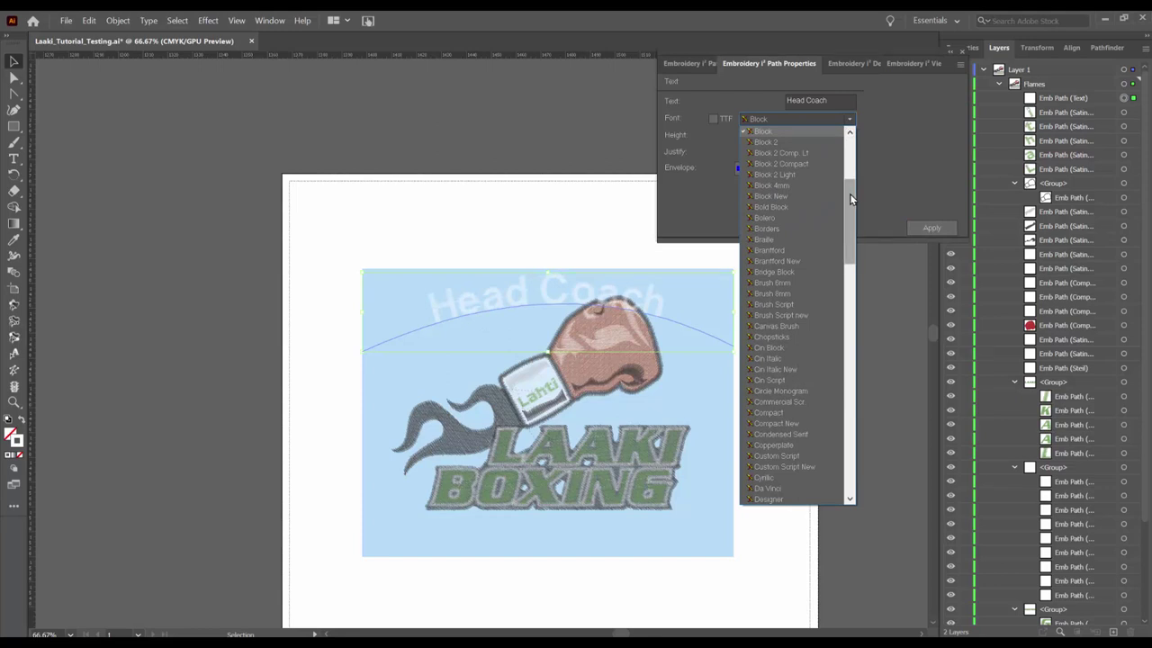
scroll(852, 197, down, 1)
click(801, 236)
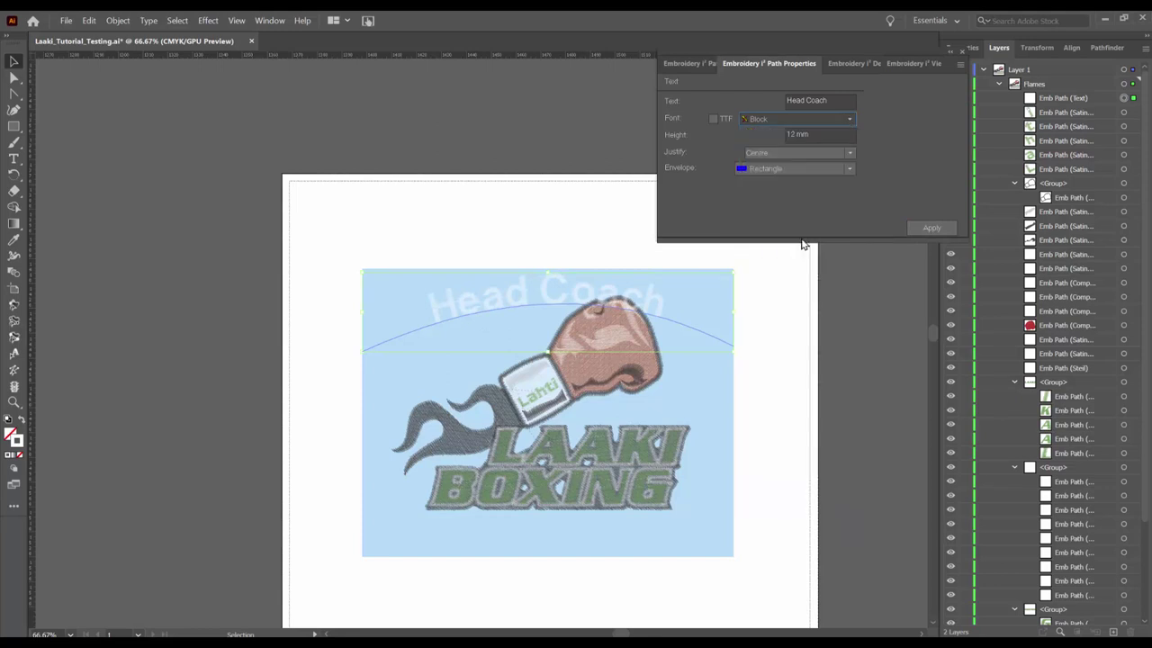
click(932, 231)
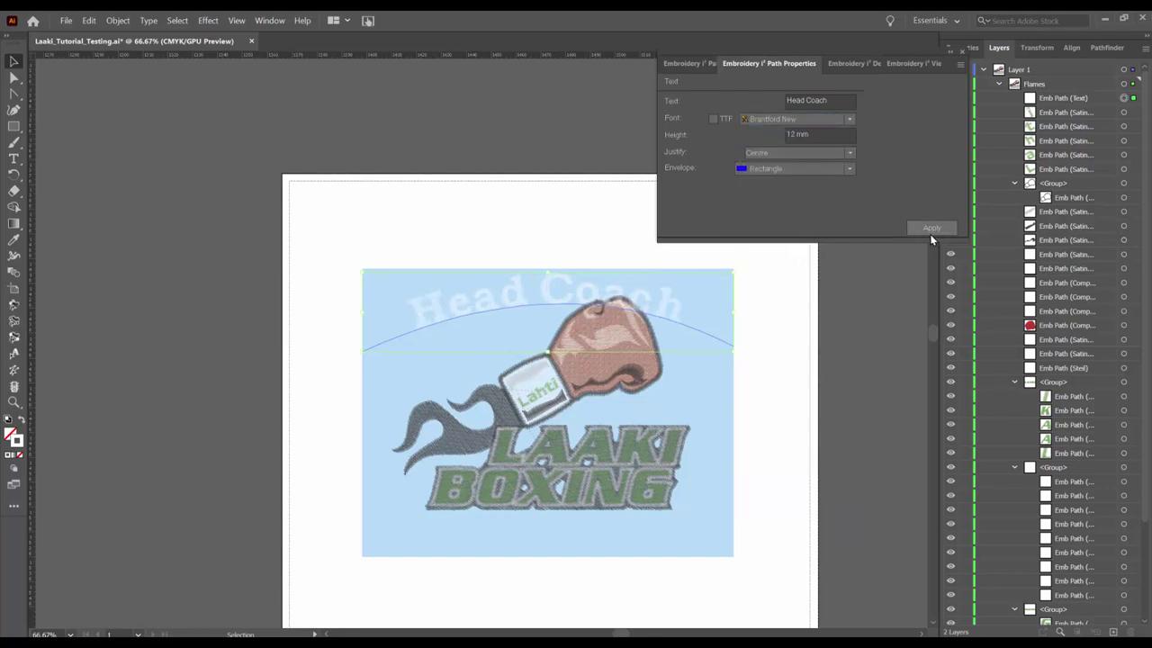
drag(678, 319, 681, 300)
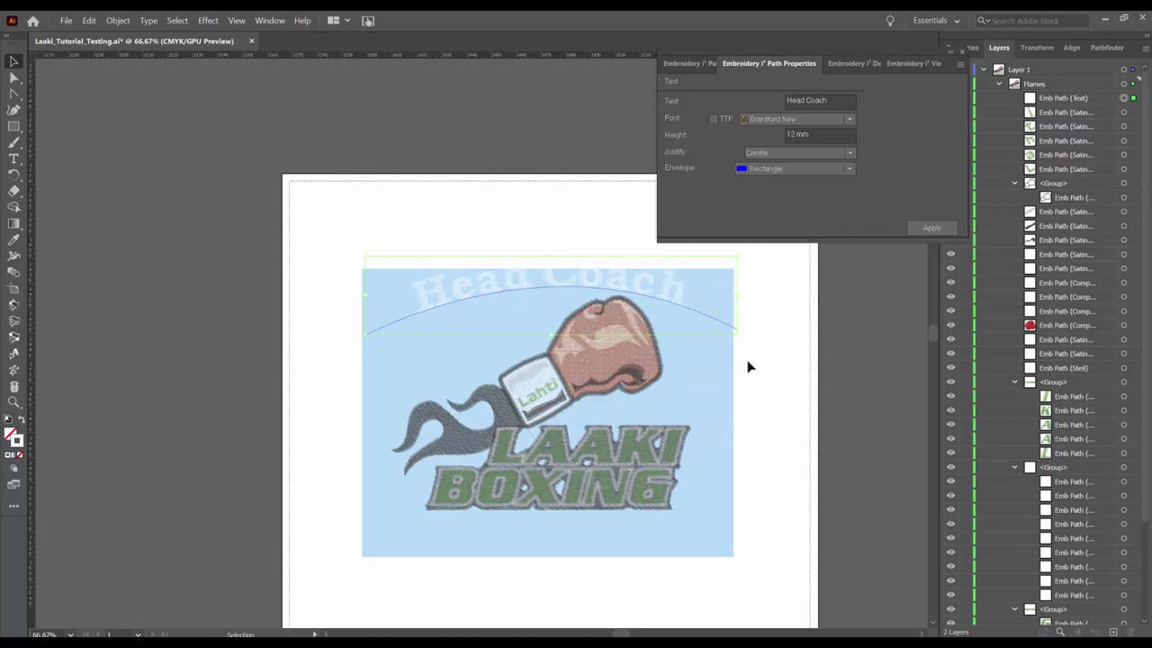
click(888, 558)
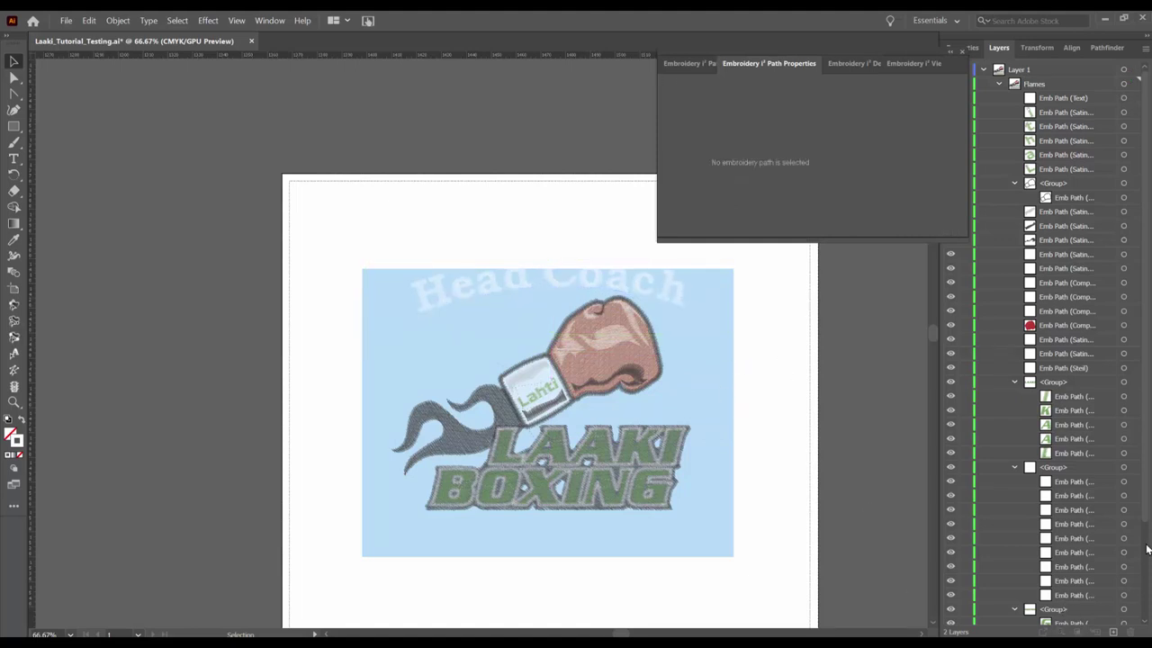
- Move the light-blue background rectangle slightly upward so it sits fully behind the Head Coach text
scroll(1142, 621, down, 4)
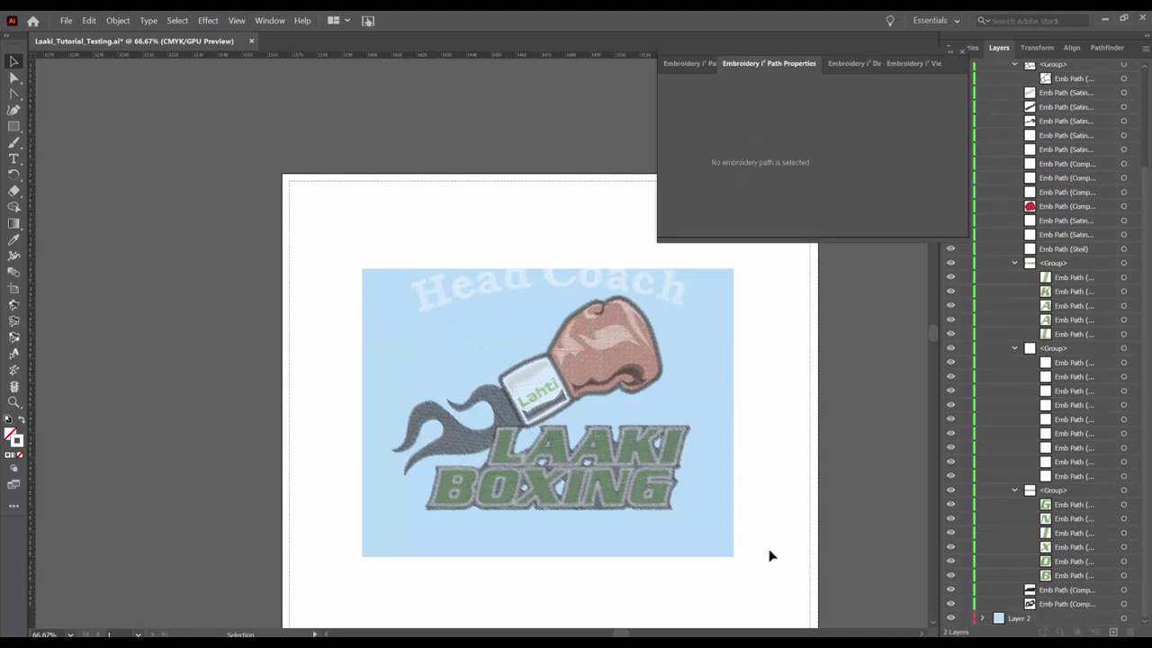
click(732, 554)
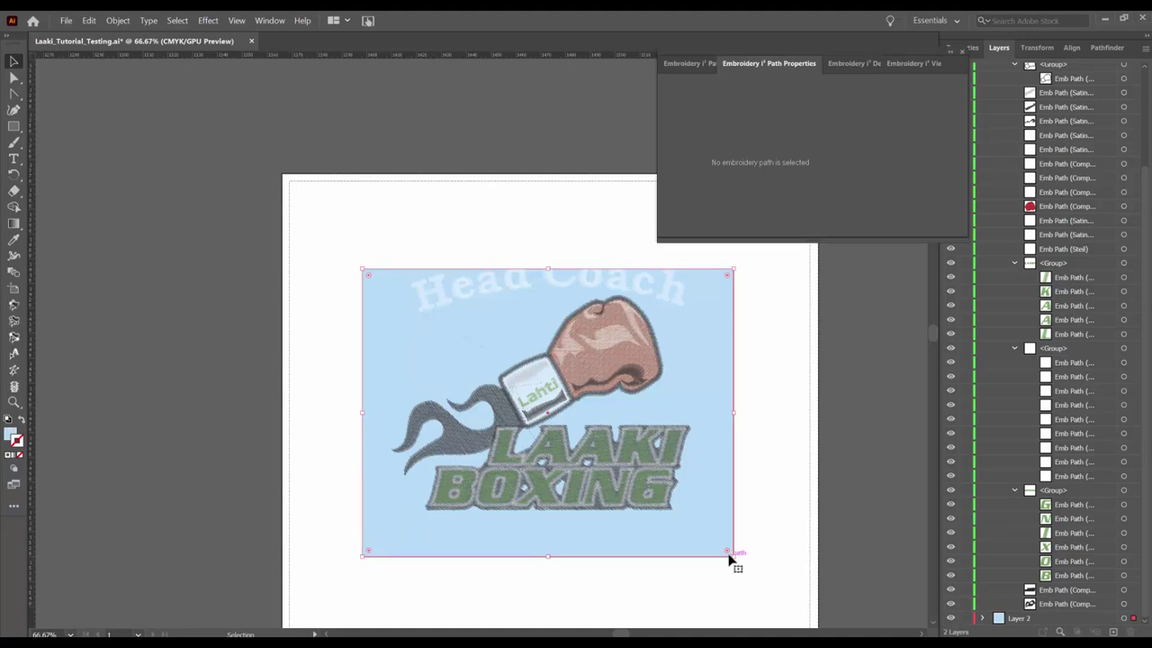
drag(715, 546, 717, 525)
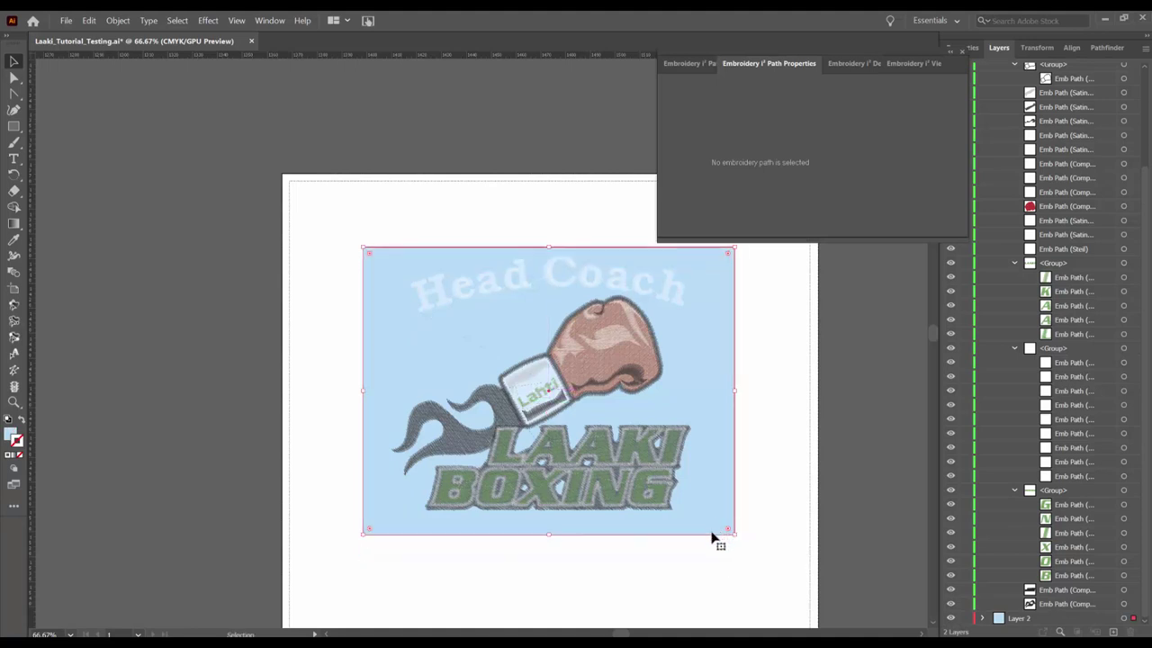
click(797, 454)
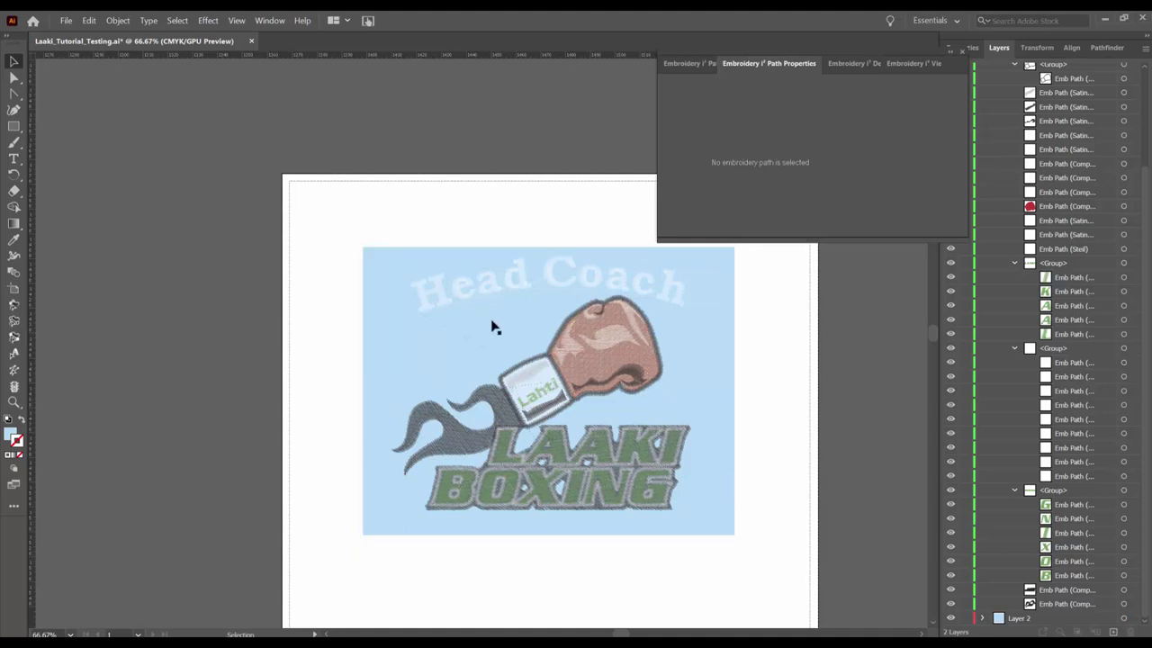
- Review the Commands and Text Connections properties of the Head Coach text and apply the connection settings as they are
scroll(1120, 90, up, 3)
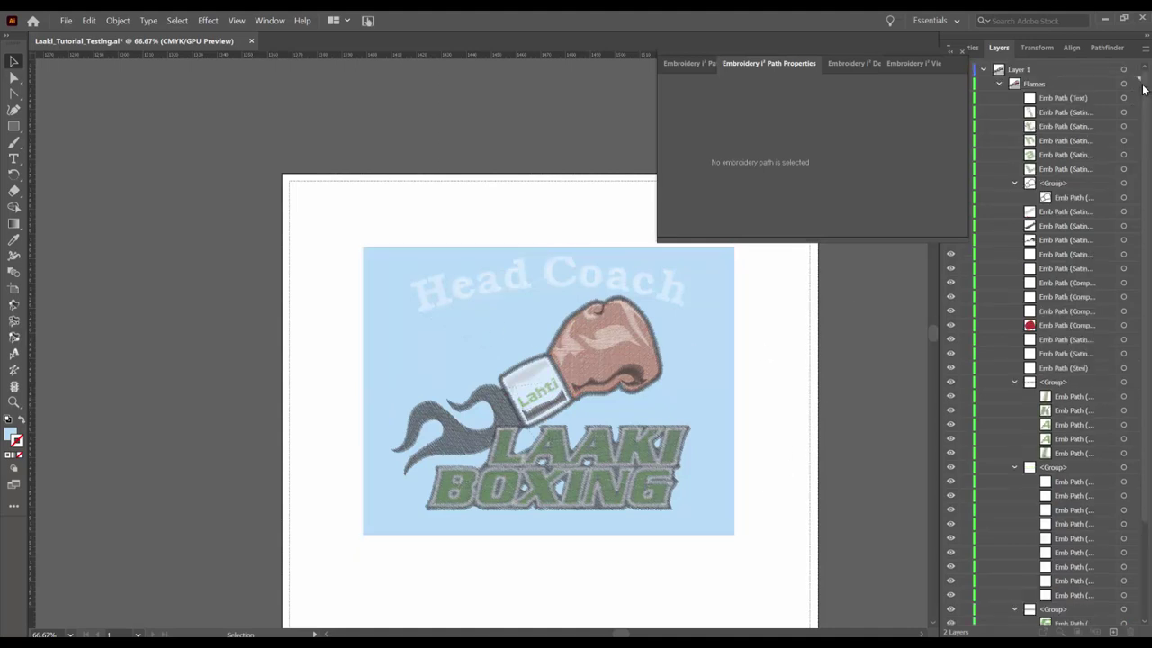
click(1123, 98)
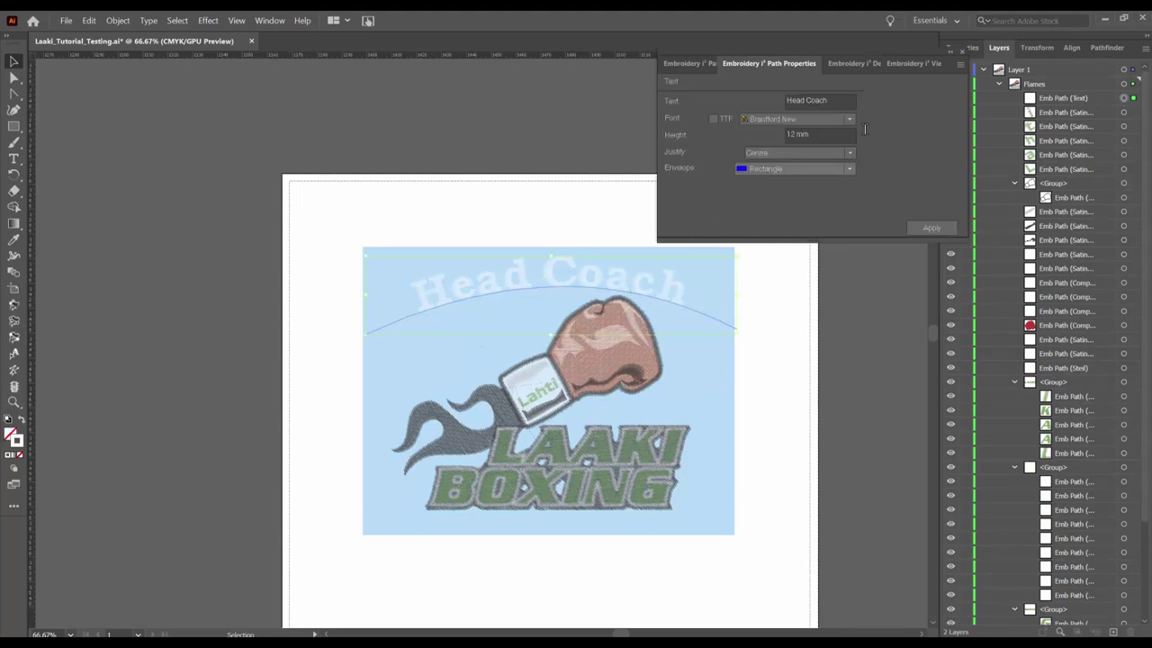
click(960, 64)
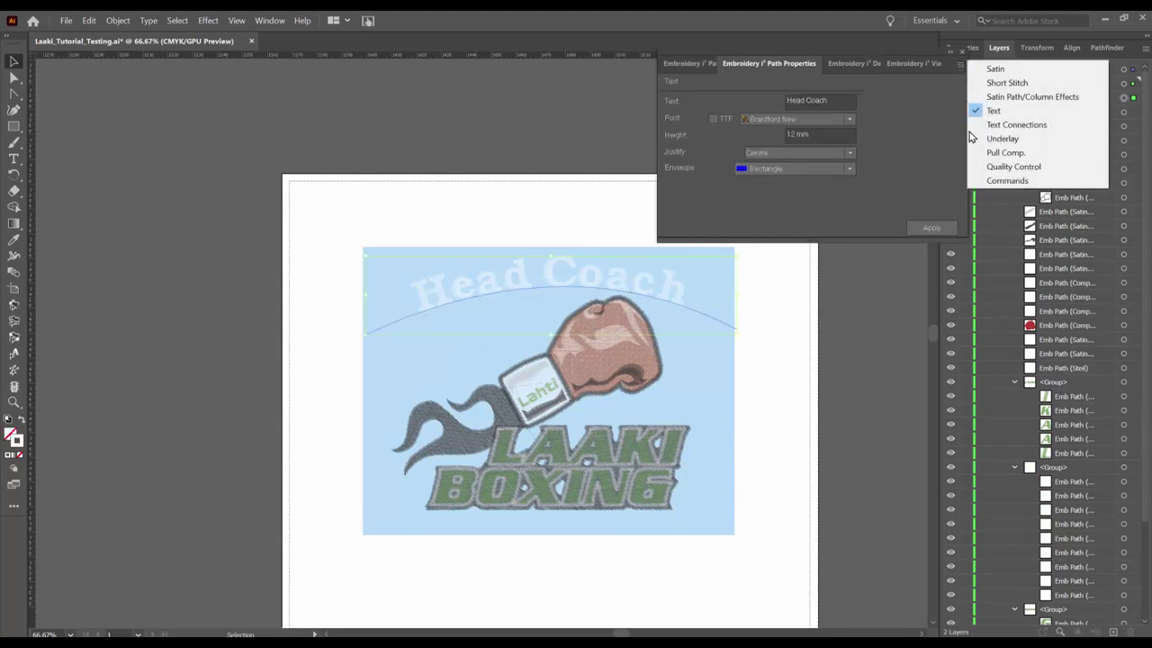
click(1006, 181)
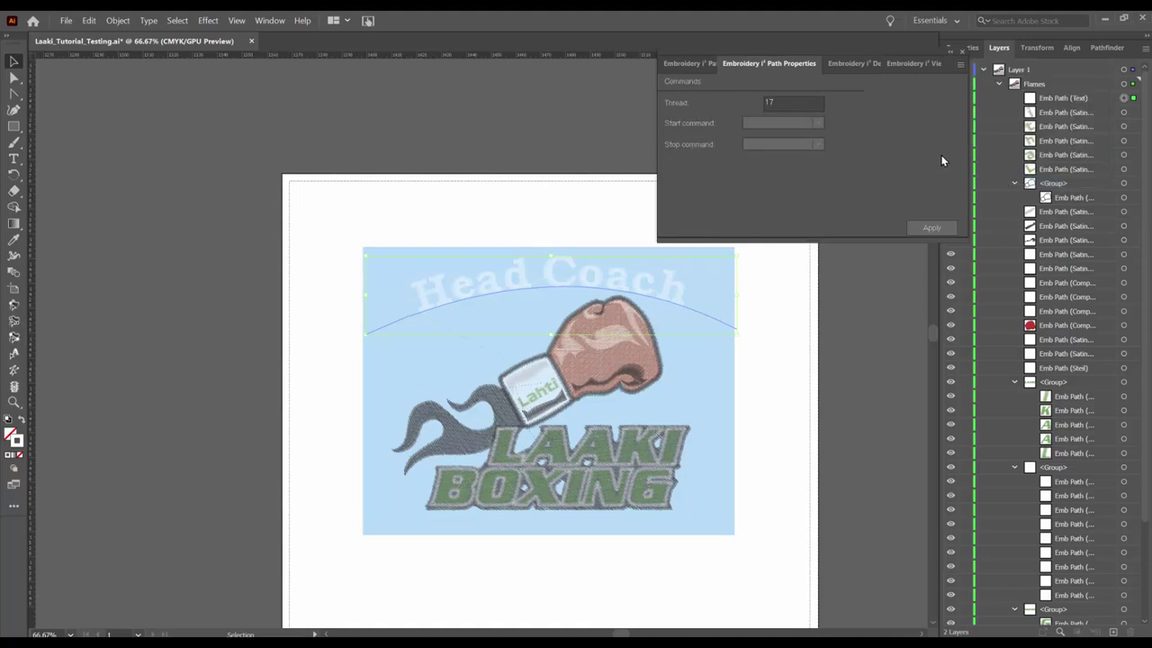
click(961, 64)
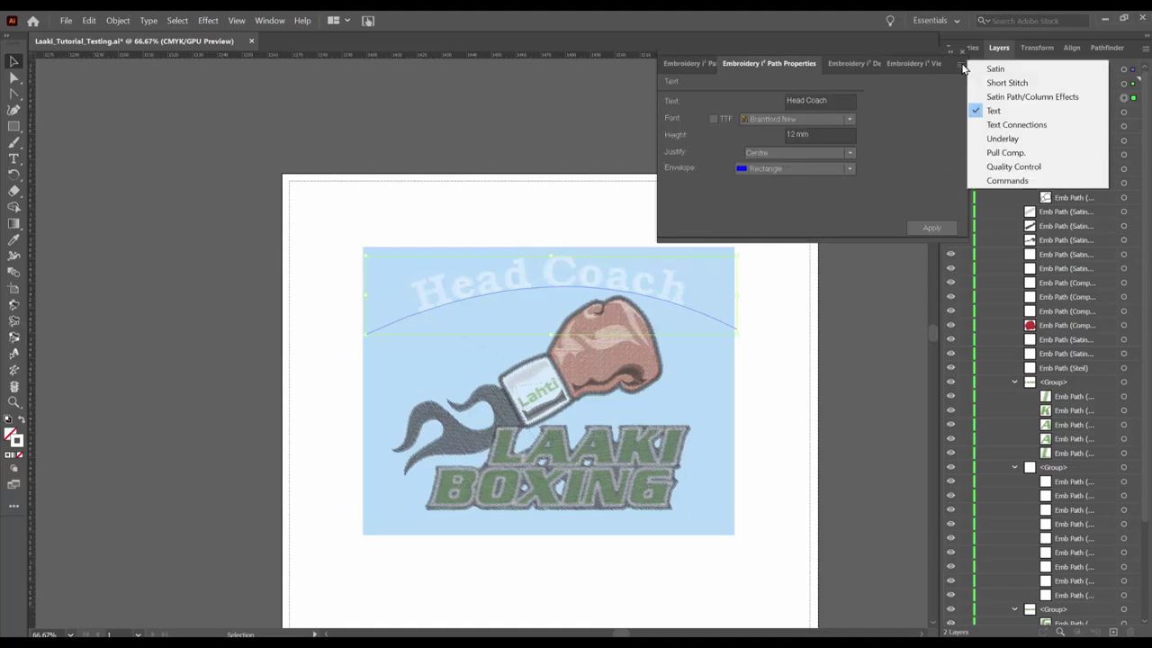
click(996, 123)
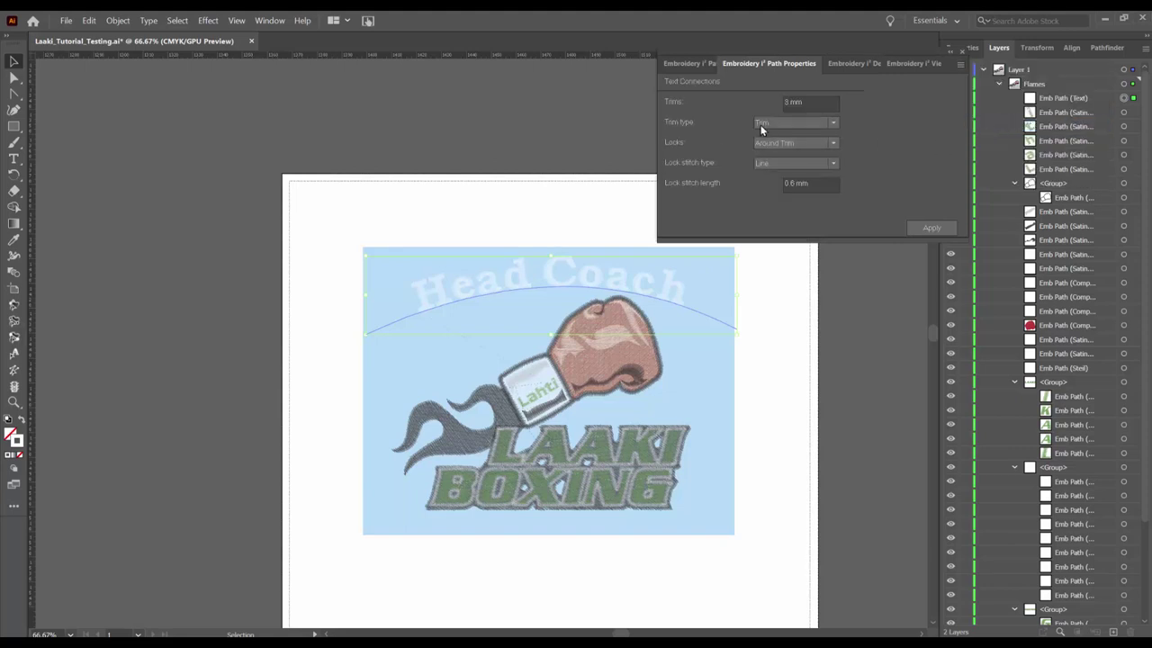
click(945, 229)
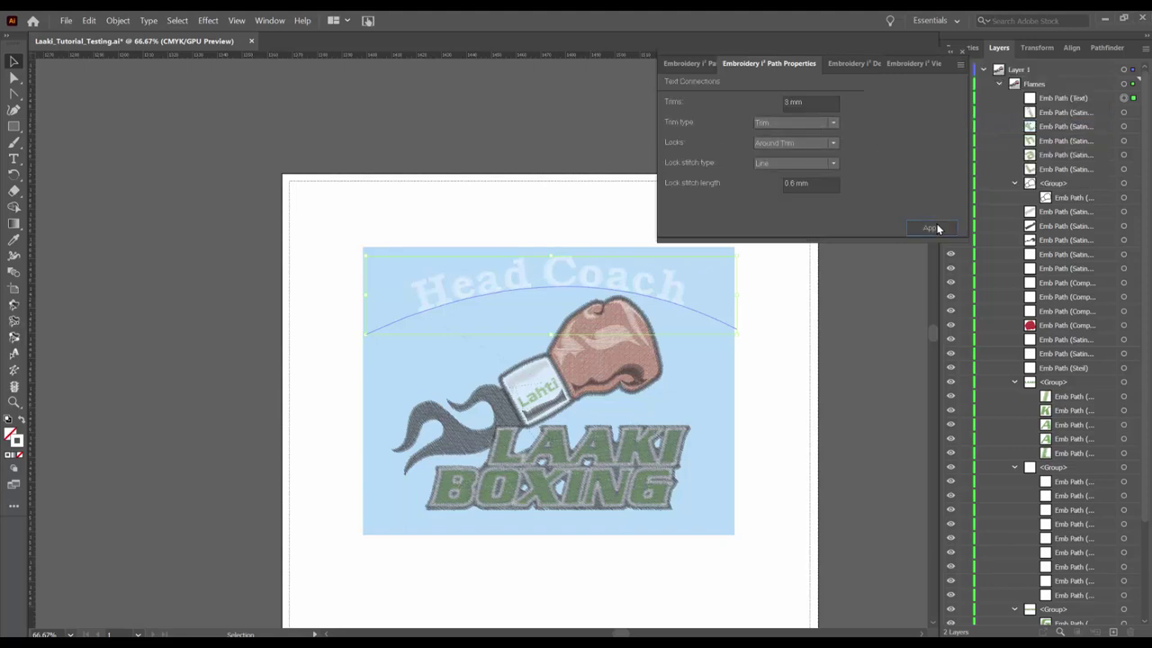
click(783, 382)
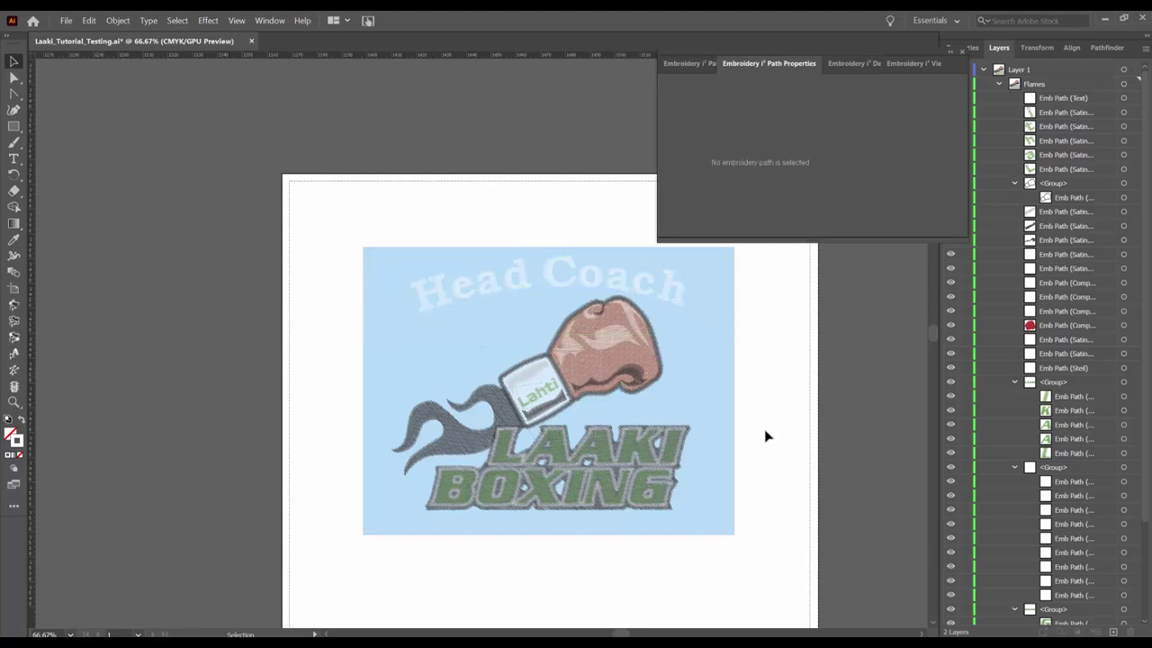
- Preview the whole embroidery design in the 3D View and close the preview
click(919, 64)
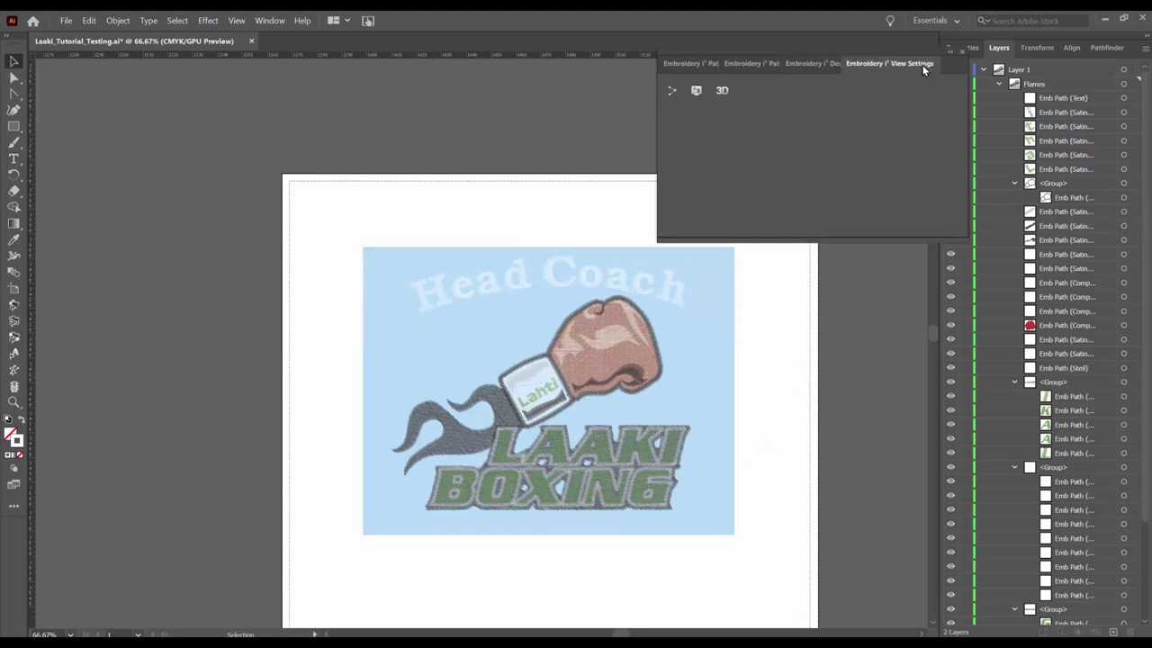
click(725, 94)
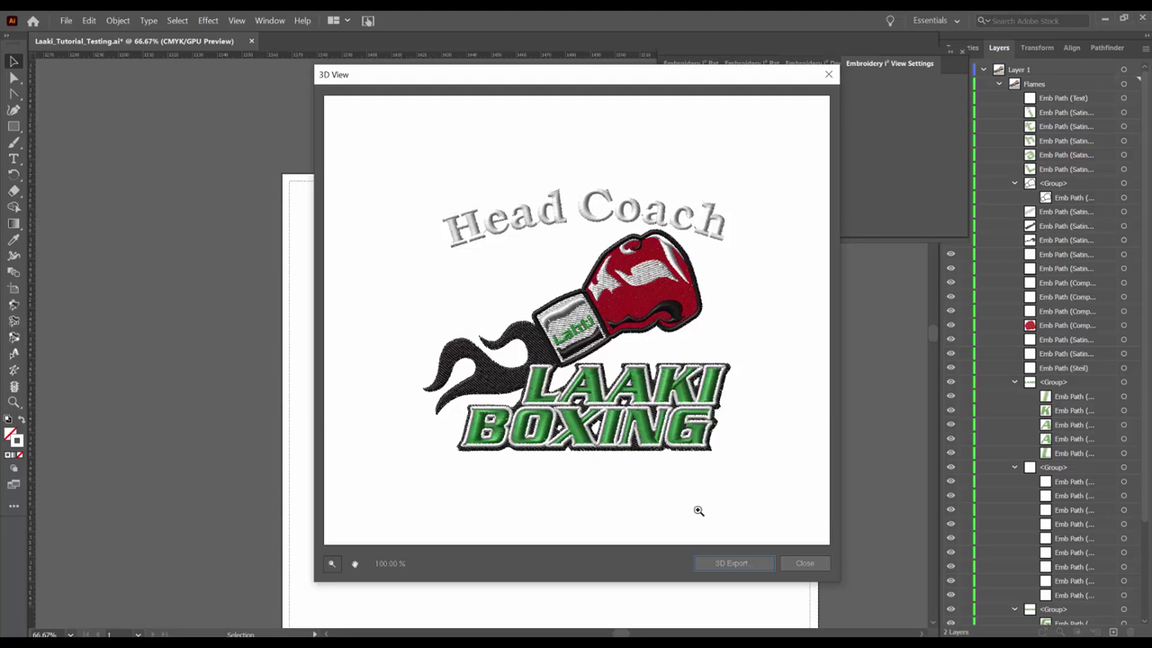
click(805, 565)
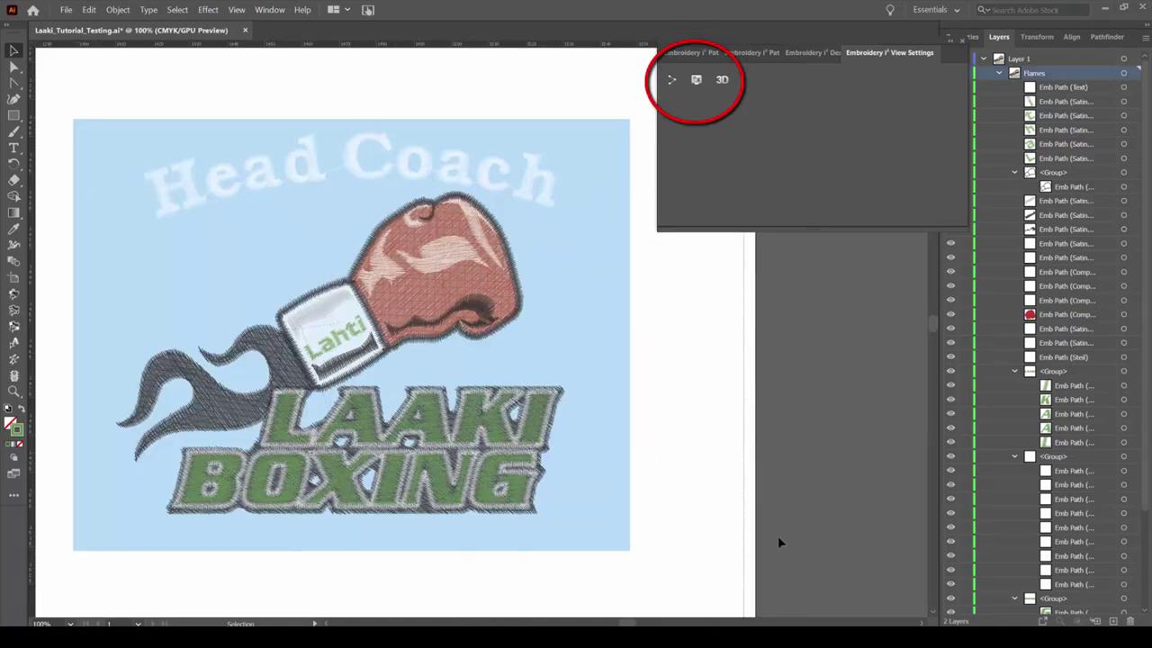
- Show the stitch commands and stitch points over the design, and hide both again
click(698, 83)
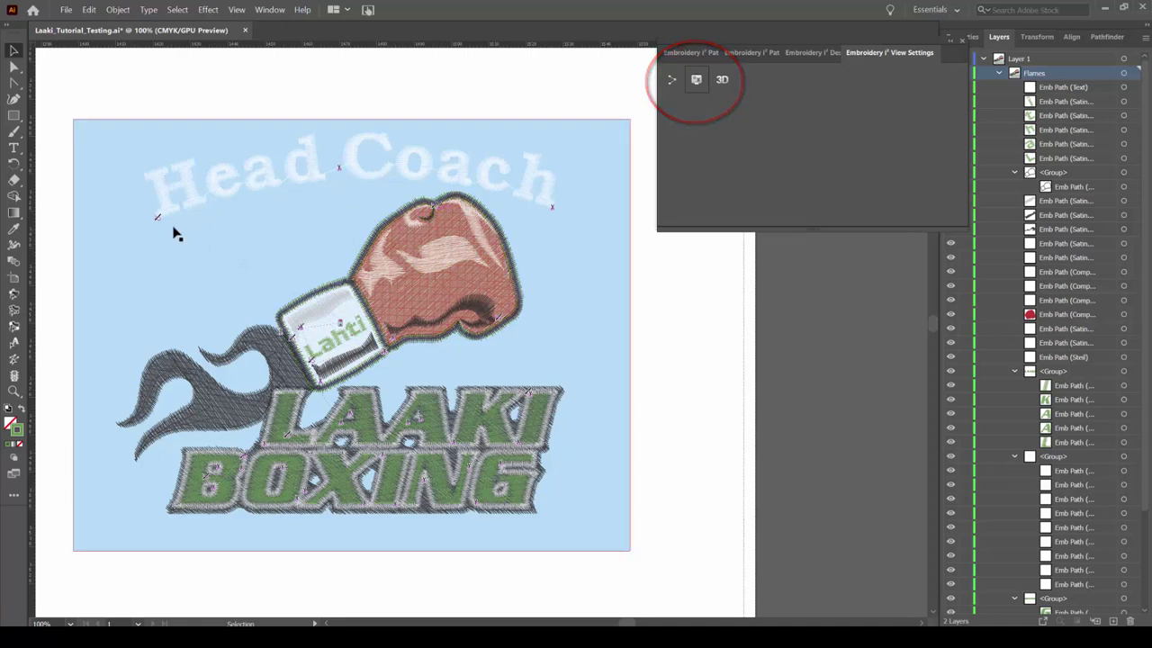
click(670, 80)
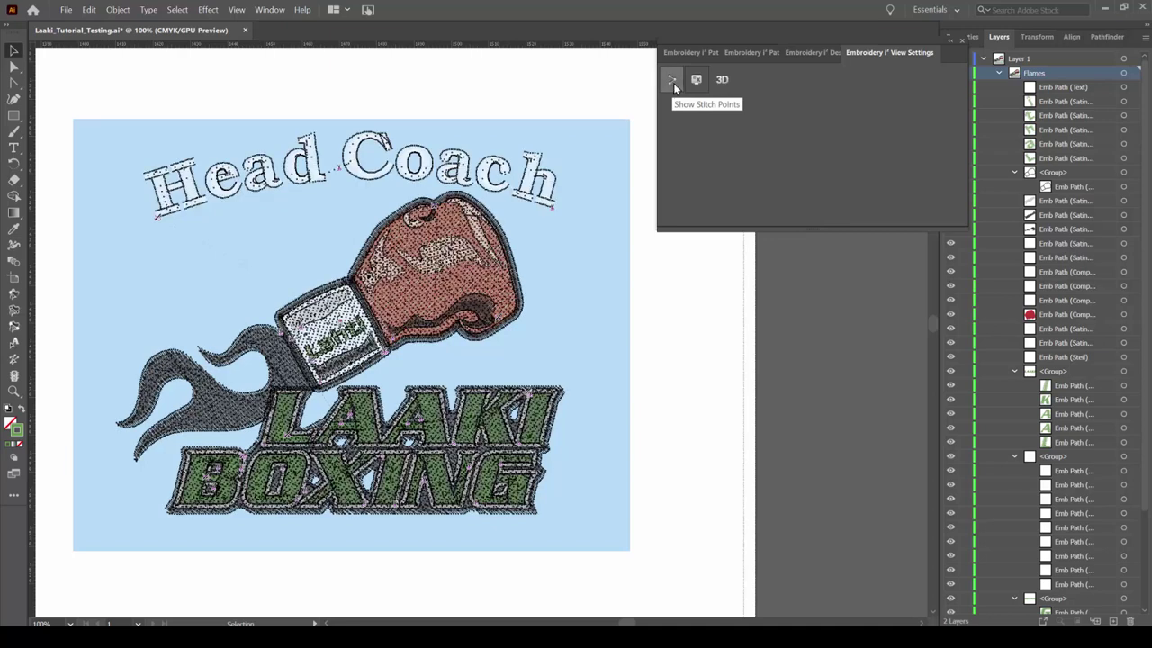
click(674, 83)
click(696, 83)
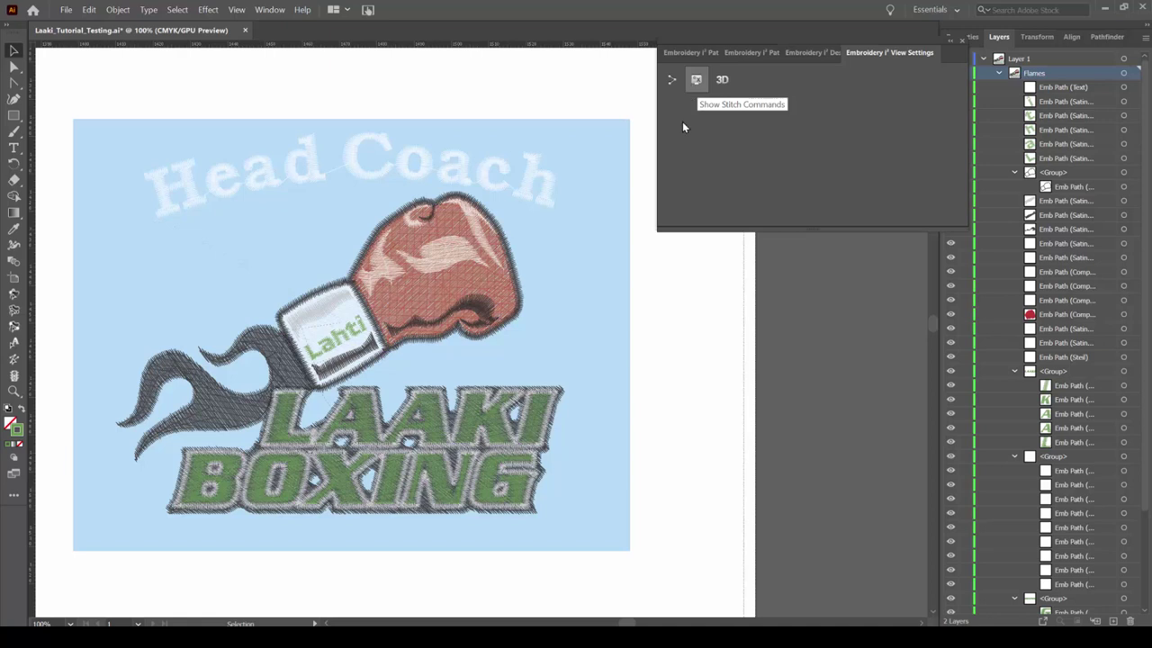
- Assign the Classic No. 40, 1134 Royal Blue thread from the design palette to the Head Coach text
click(808, 52)
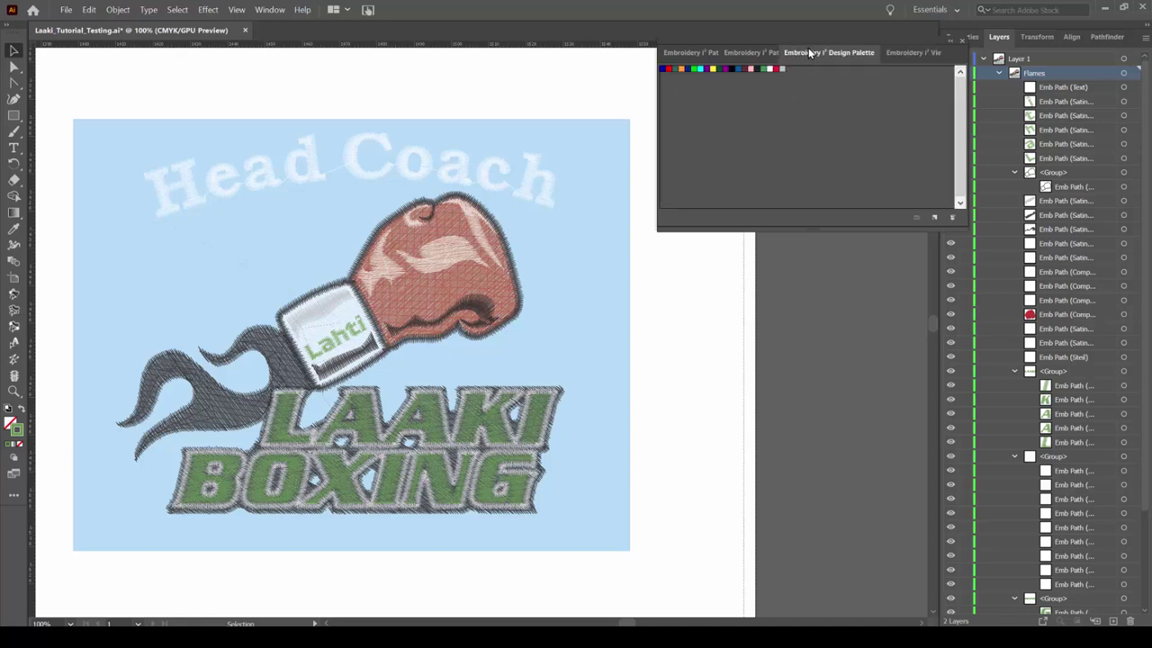
click(1124, 88)
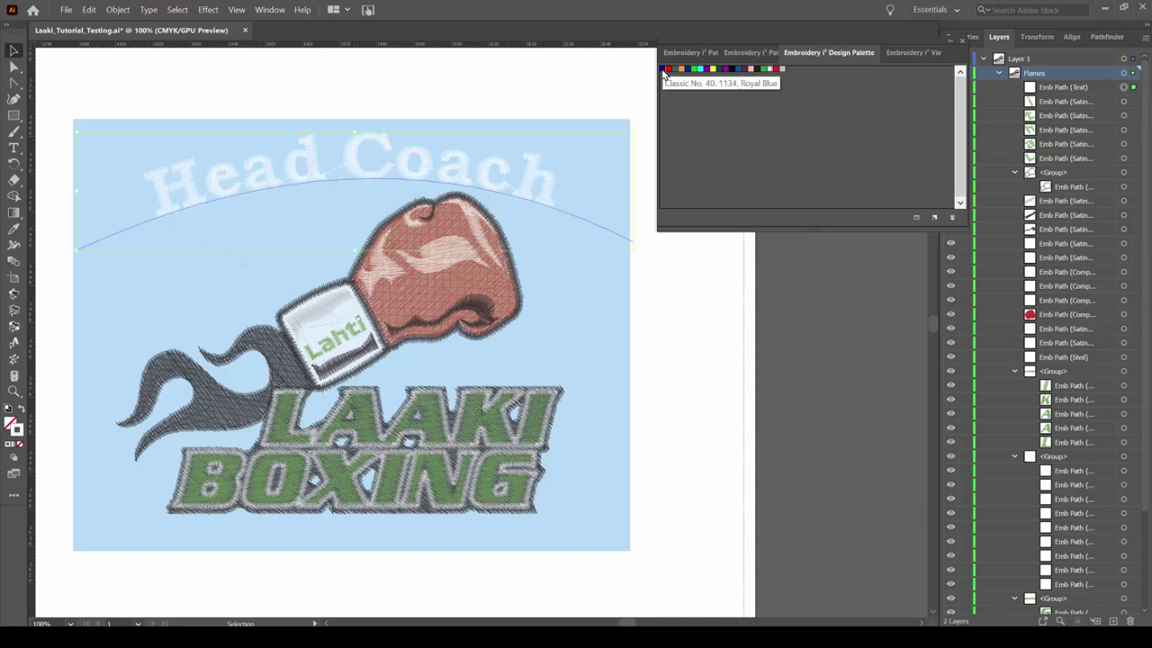
click(664, 72)
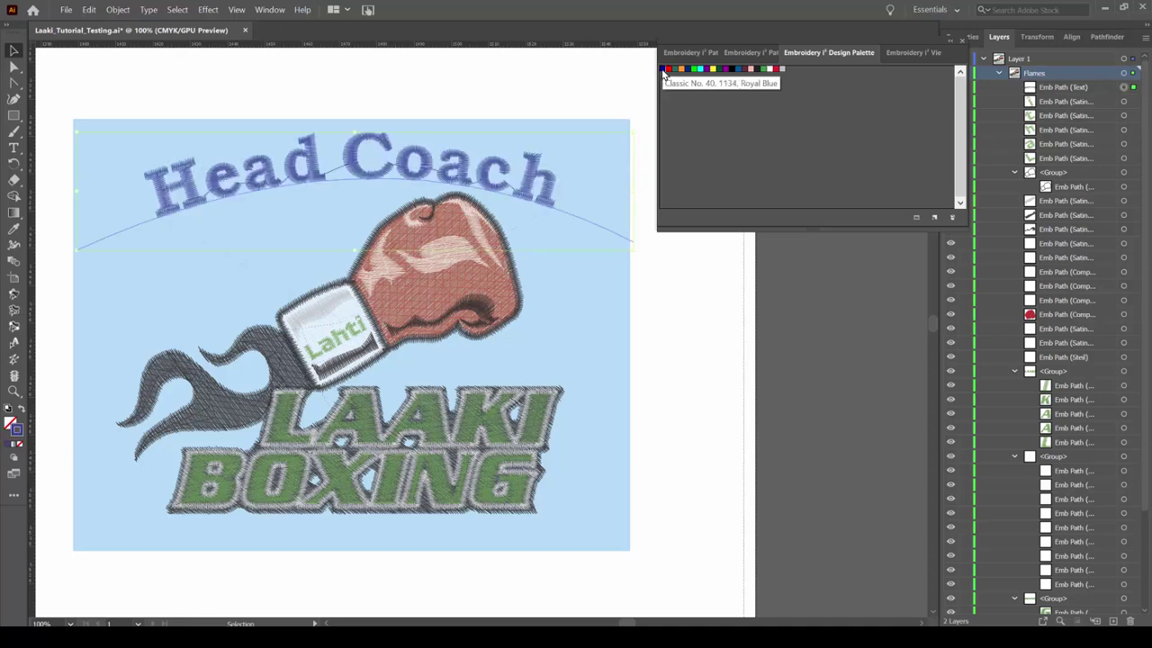
- Replace the Head Coach text's palette thread with colour 1976 from the Madeira Poly-neon thread chart
click(916, 221)
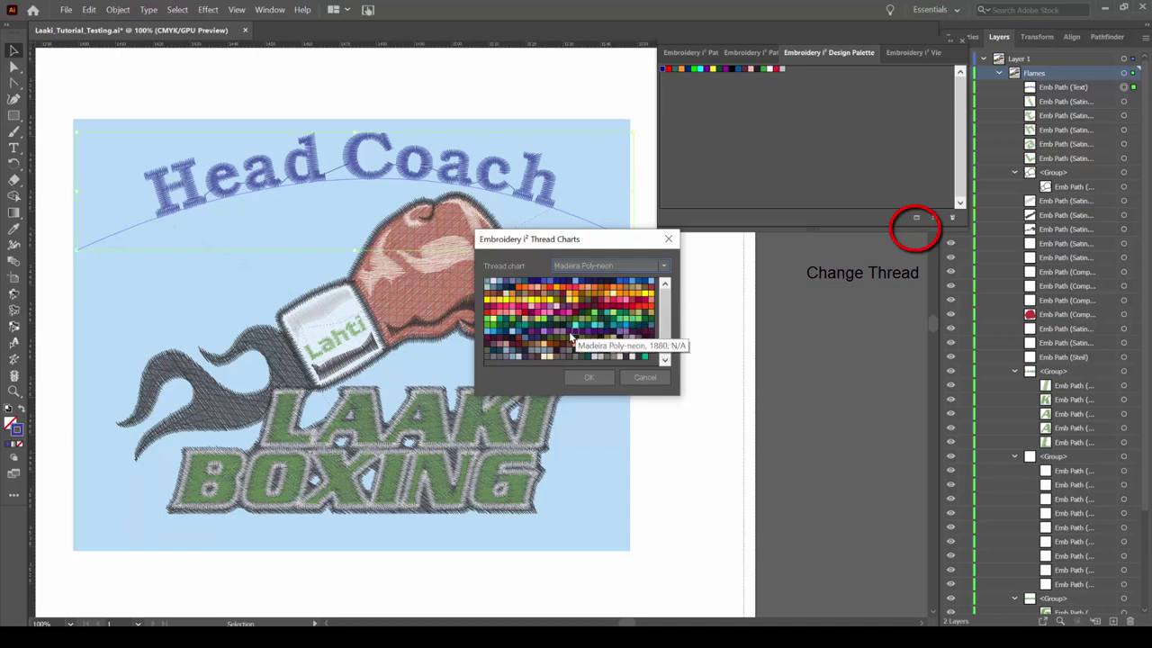
click(584, 265)
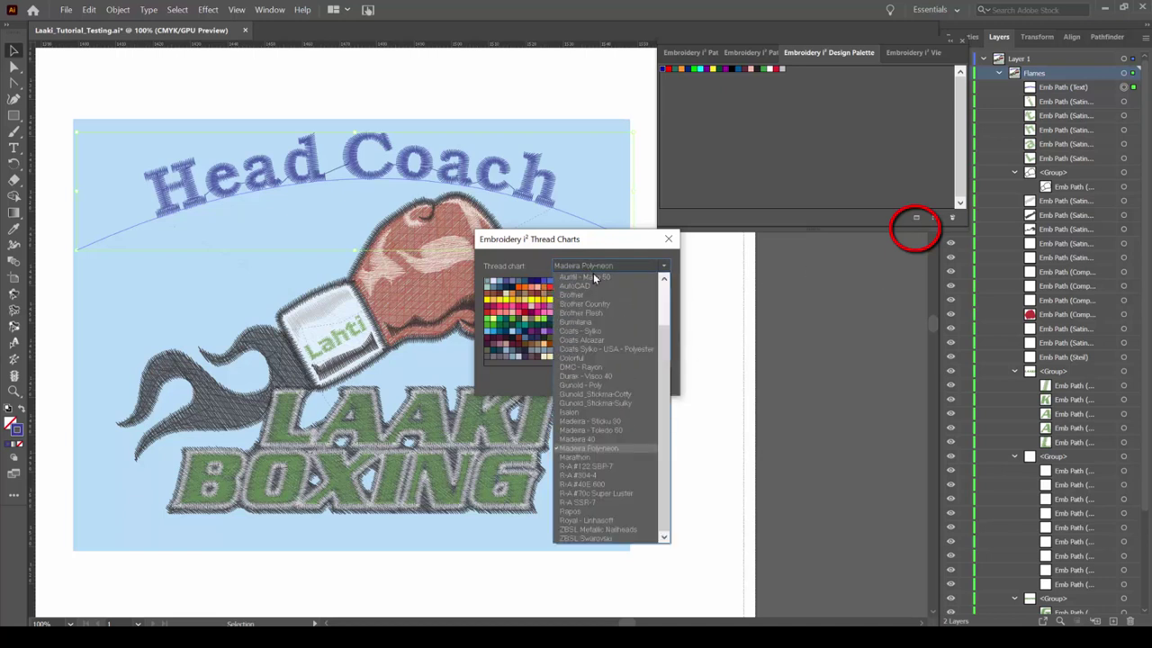
click(623, 448)
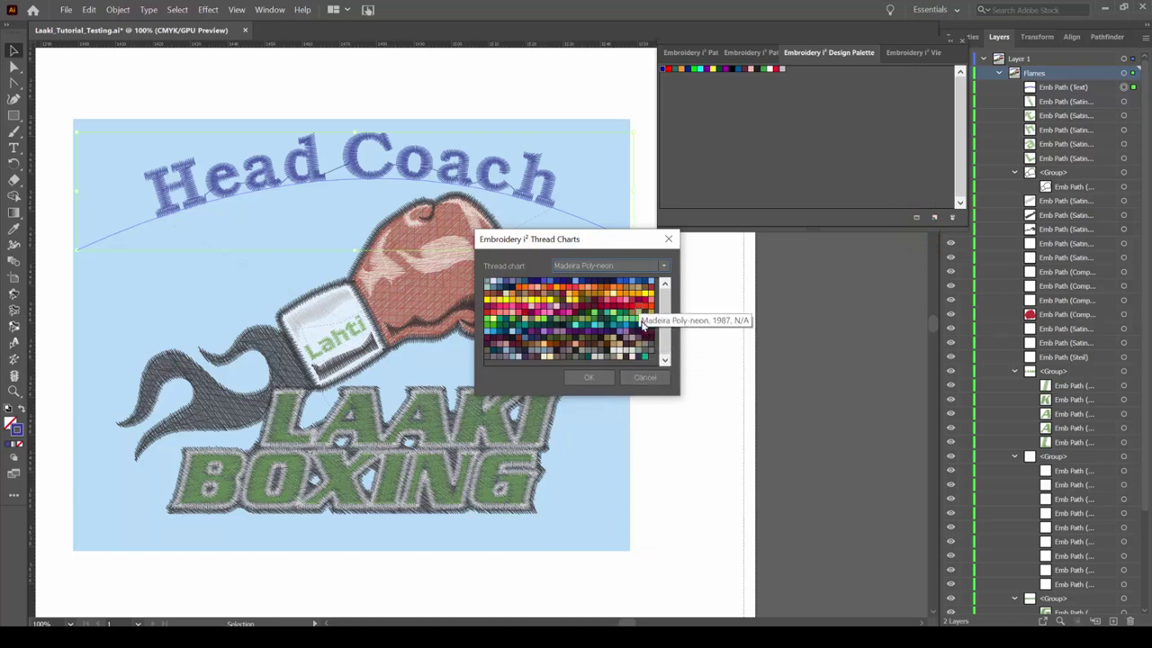
click(645, 360)
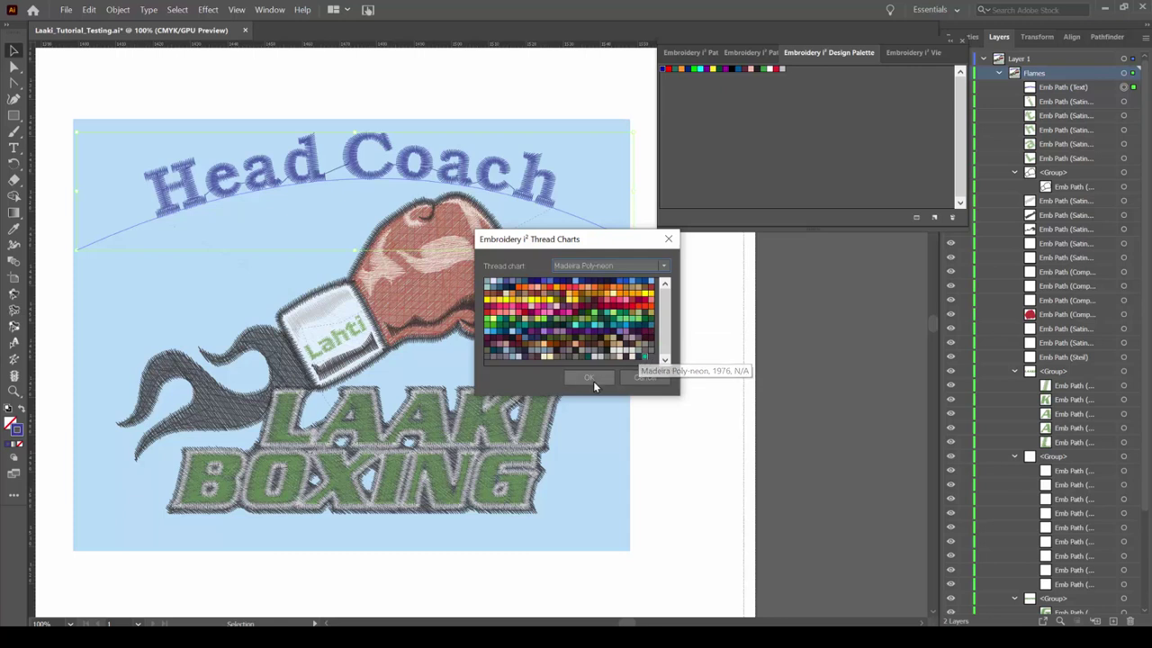
click(590, 378)
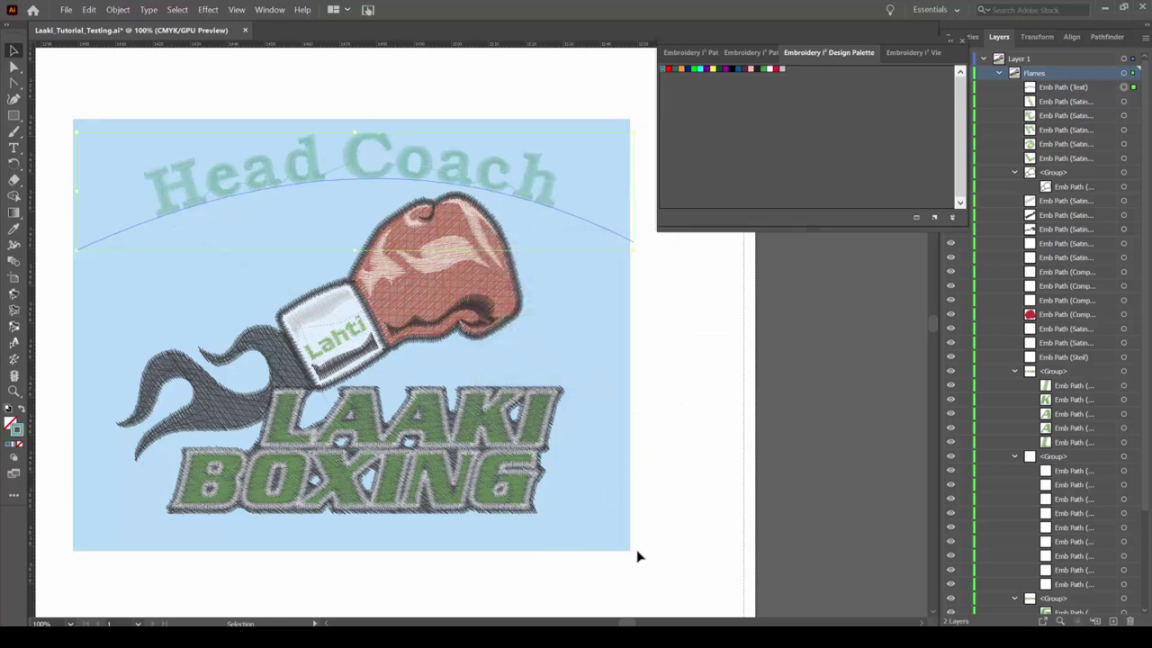
- Inspect the entry and exit beads of the letter L on the glove's white cuff with the Beads Edit tool
key(z)
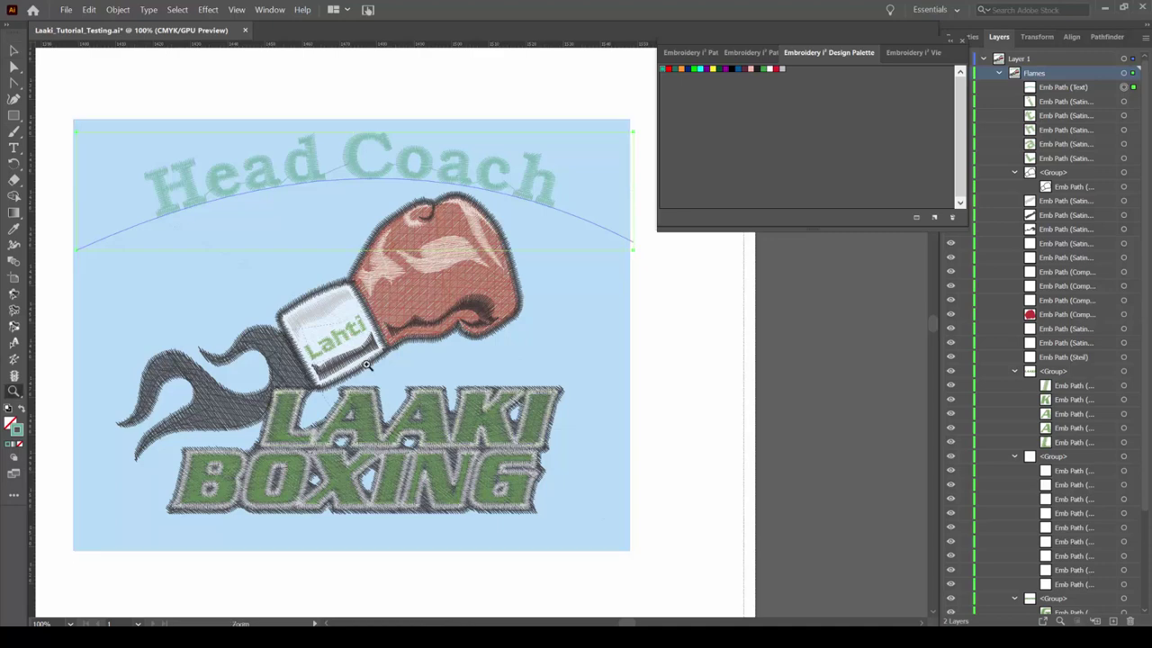
drag(344, 346, 506, 483)
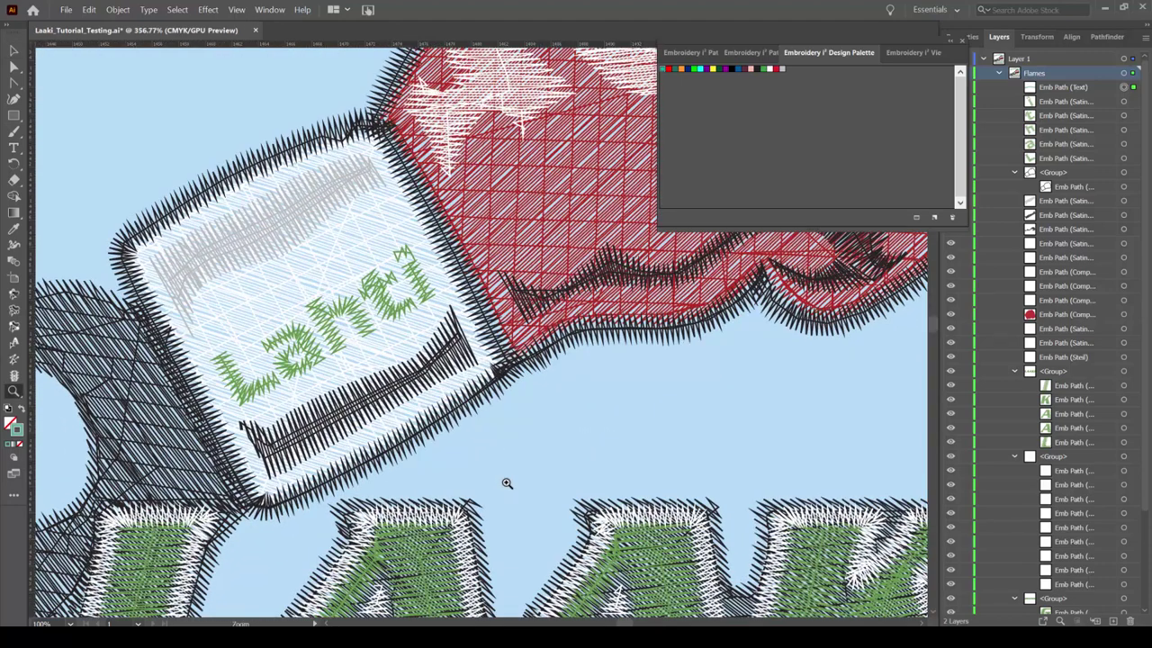
click(13, 51)
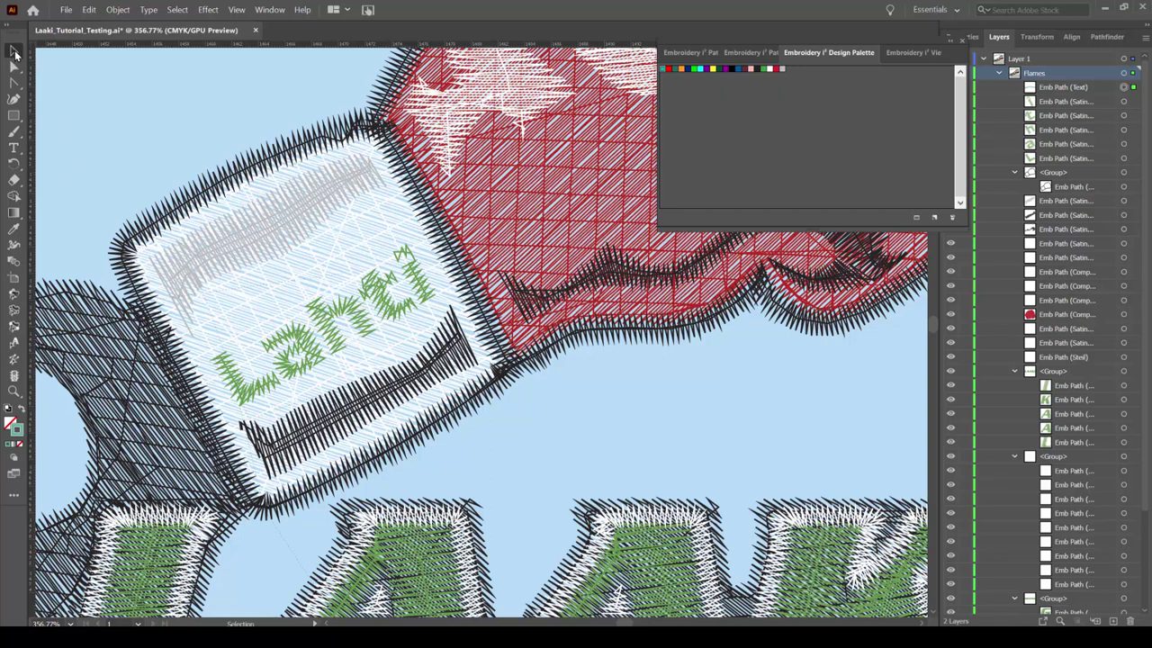
click(1123, 160)
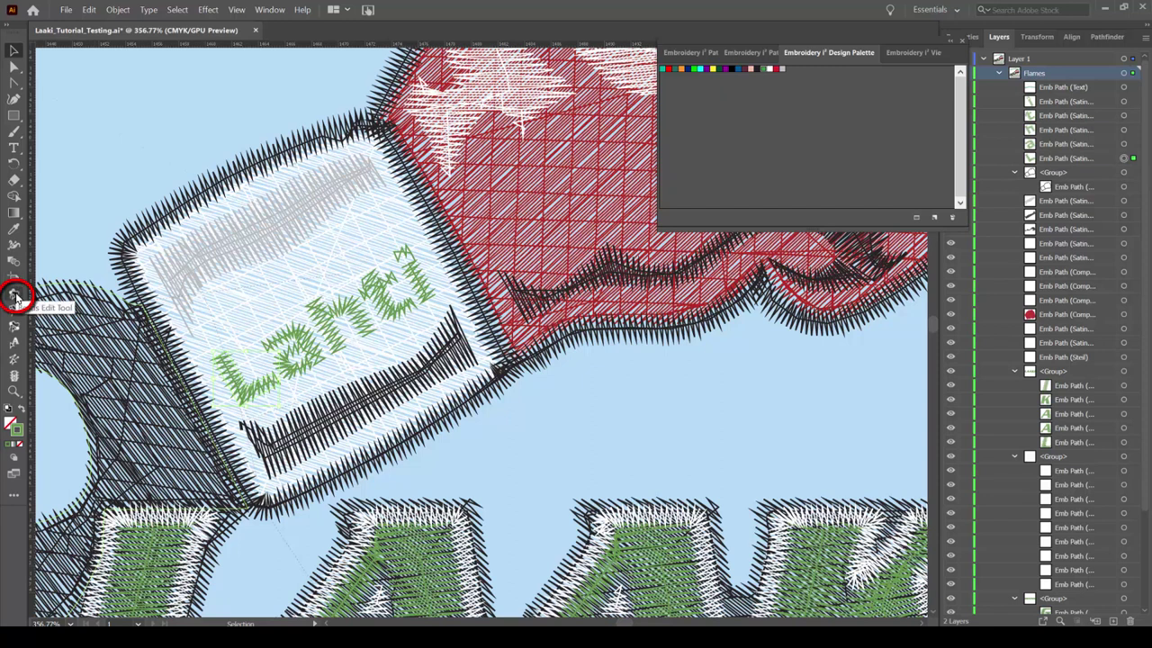
click(14, 297)
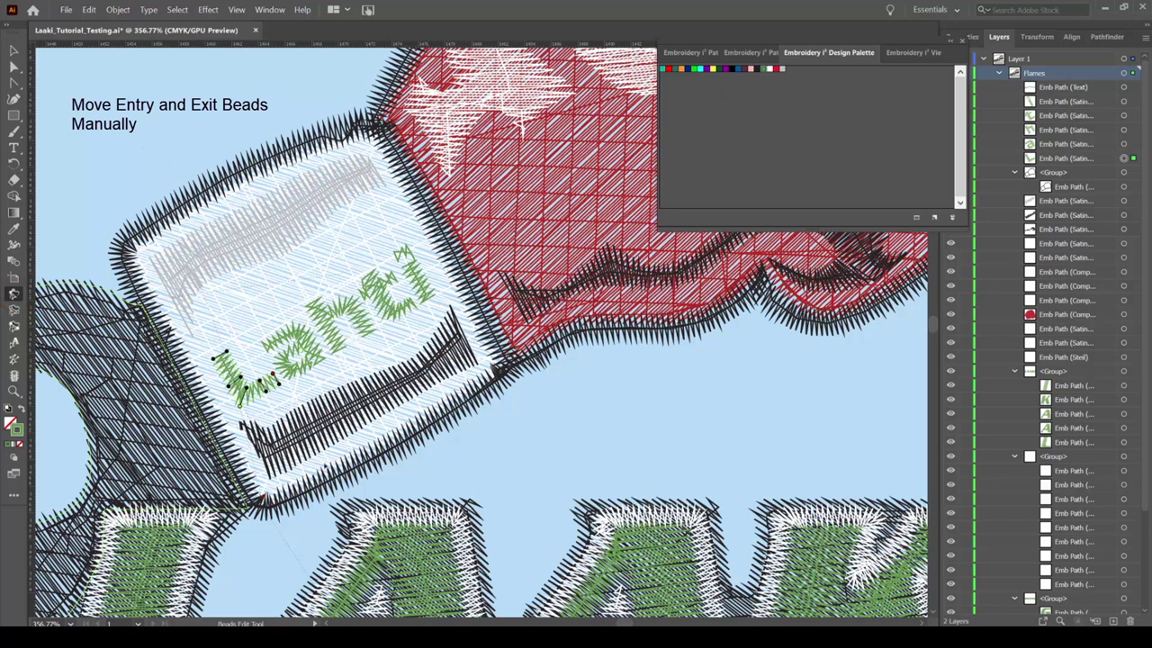
click(14, 50)
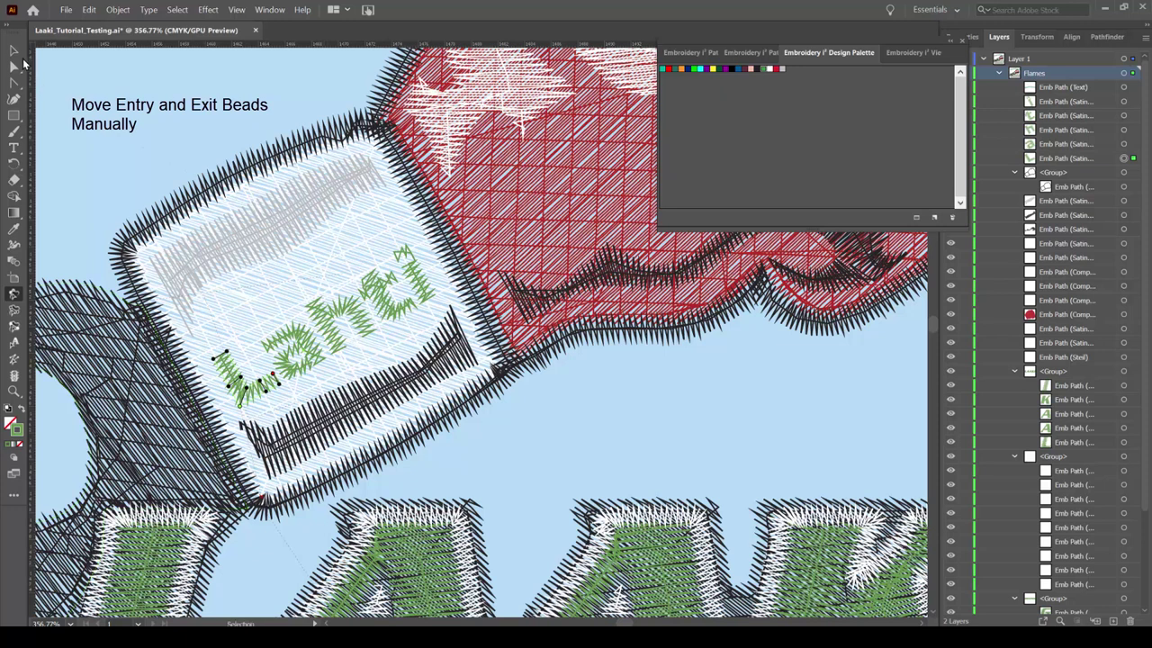
- Move the red bead of the first letter a on the glove's cuff to the letter's lower-right end
click(1124, 144)
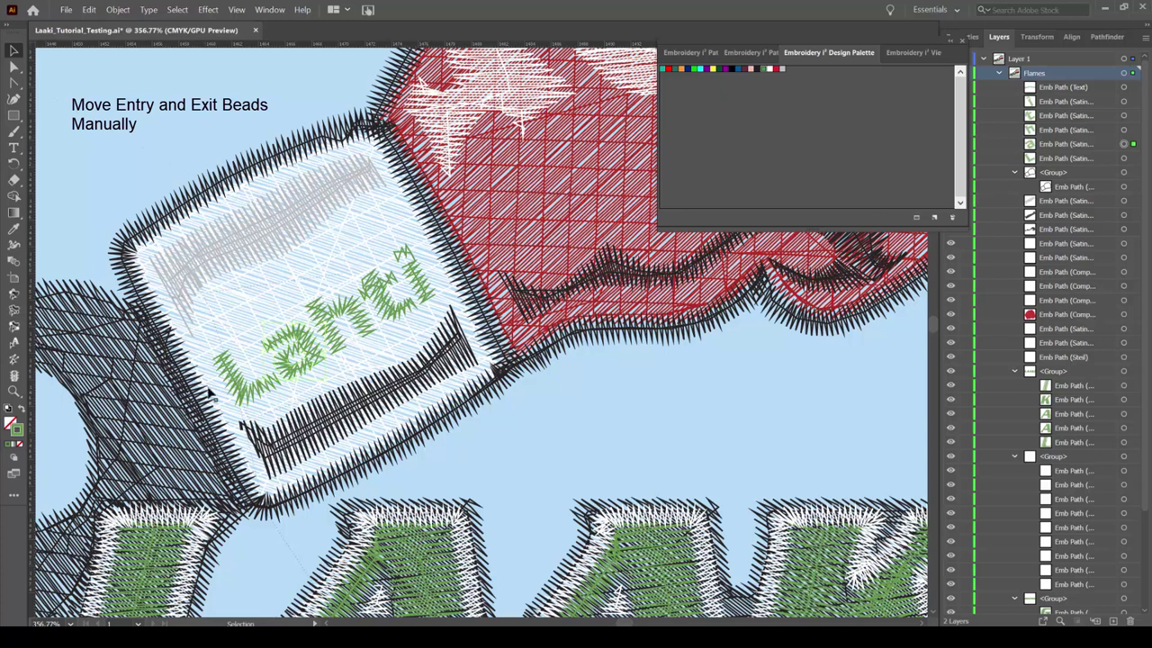
click(14, 300)
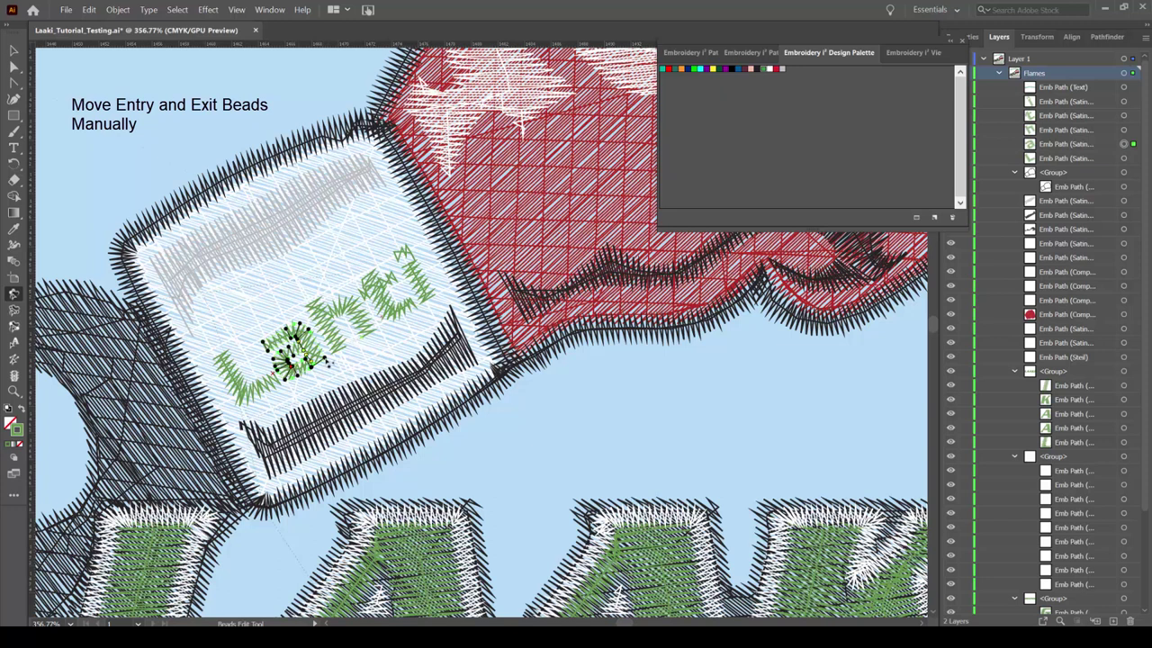
drag(327, 363, 324, 357)
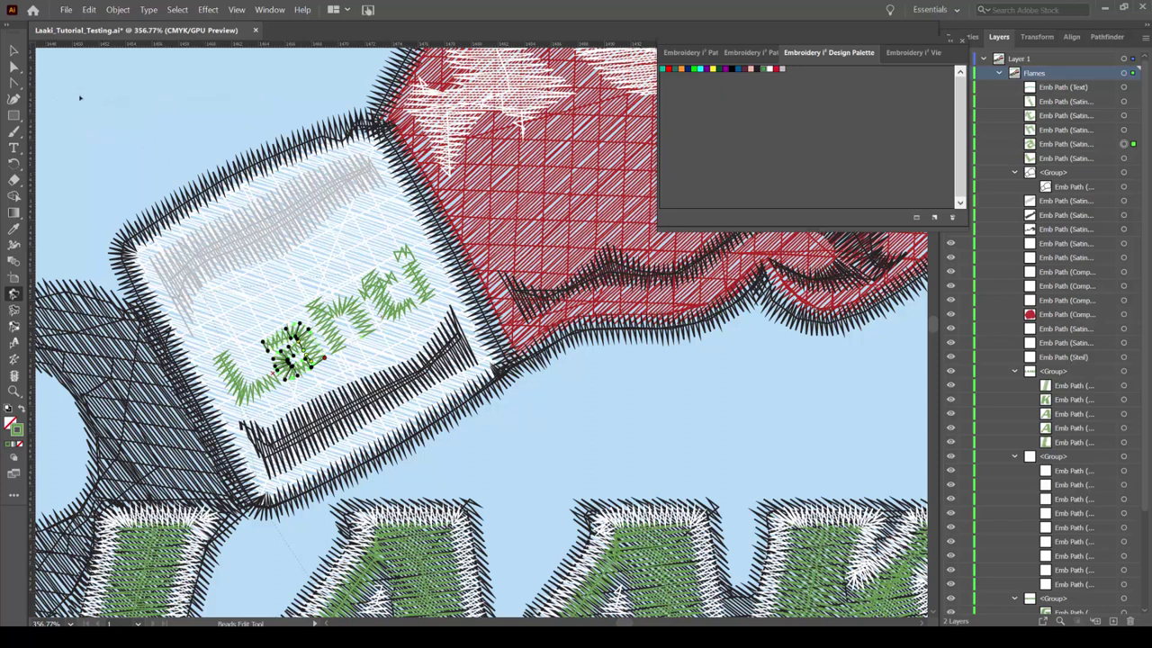
- Select all five green letters on the glove's white cuff and apply Embroidery i² Auto Start/Stop to them
click(14, 49)
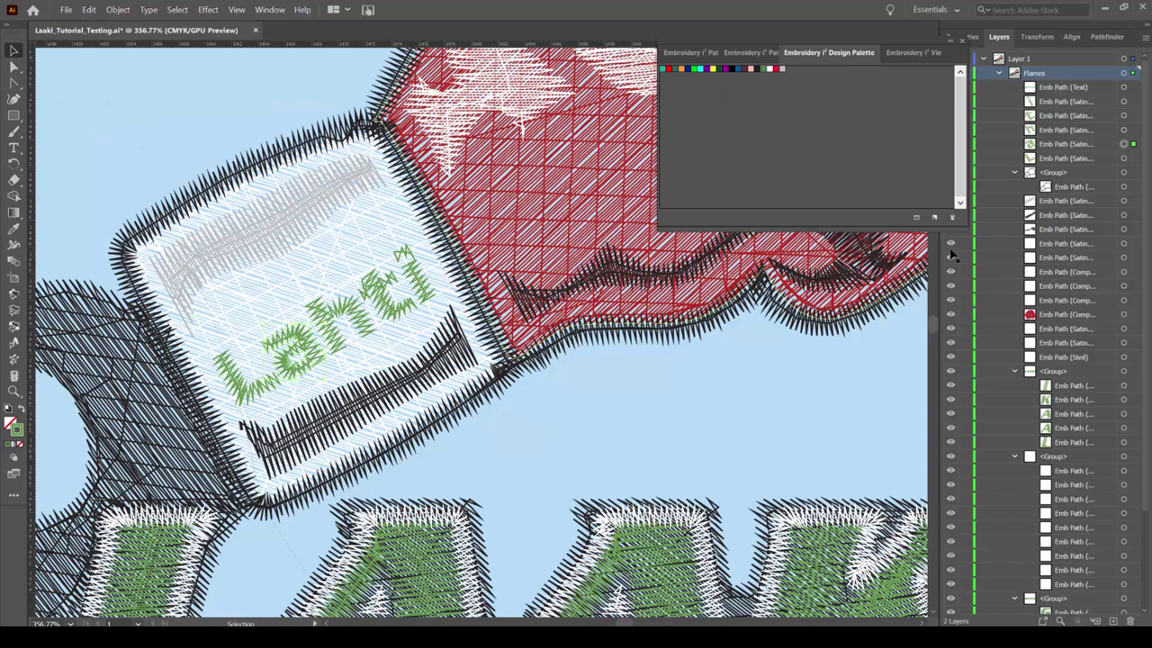
click(1124, 160)
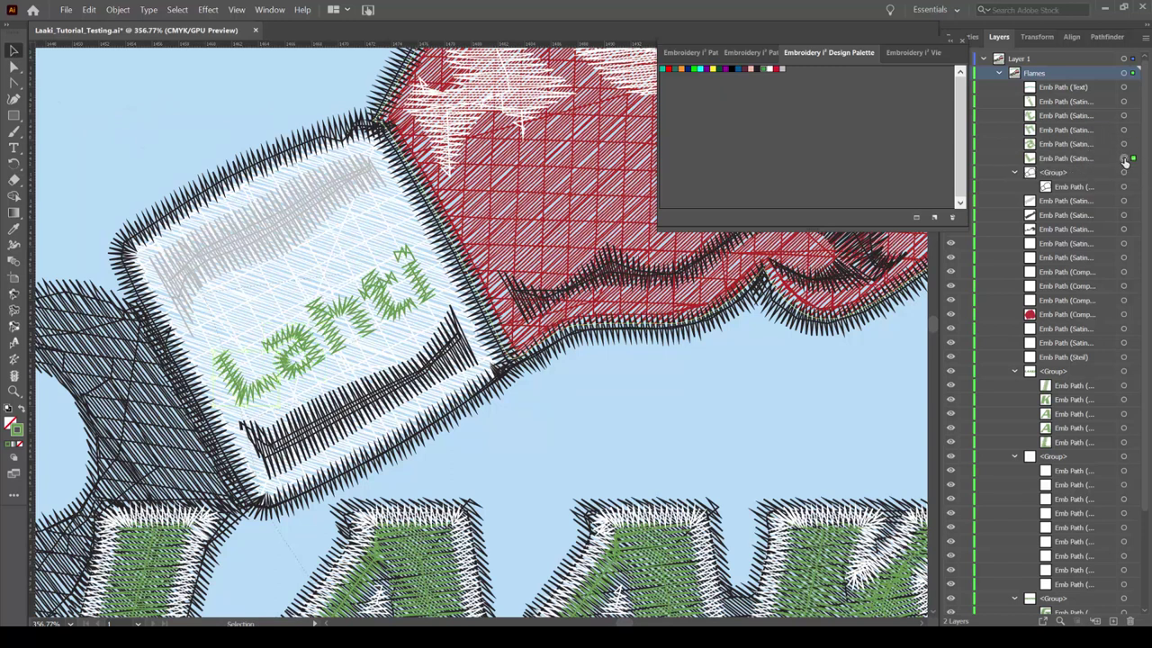
shift+click(1124, 101)
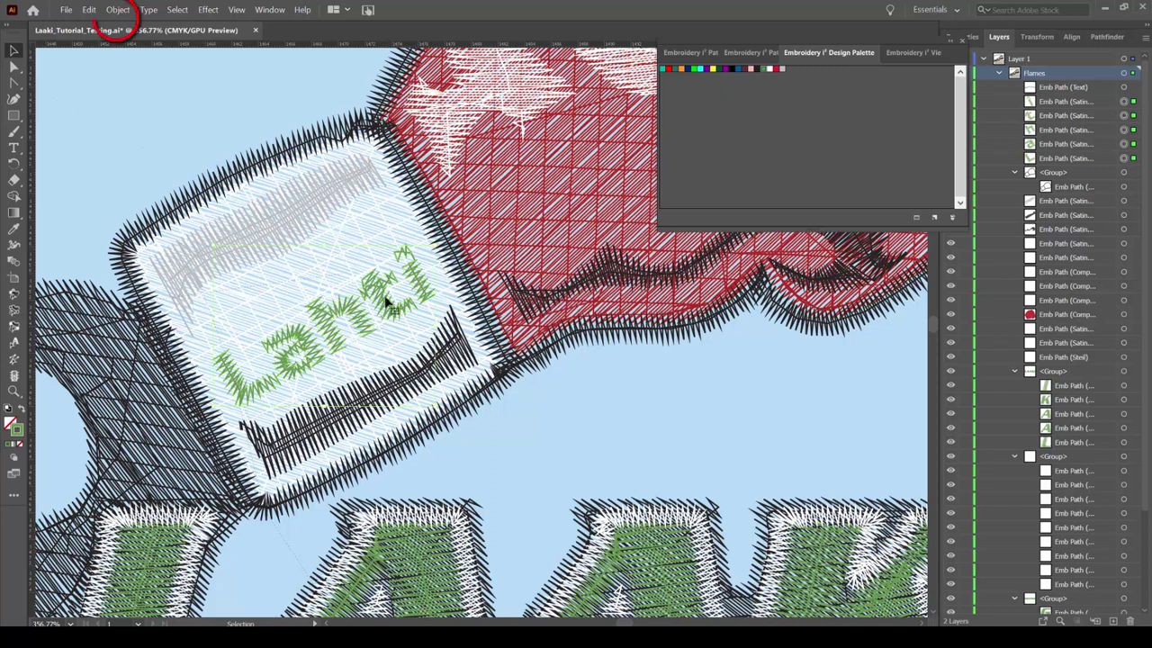
click(124, 11)
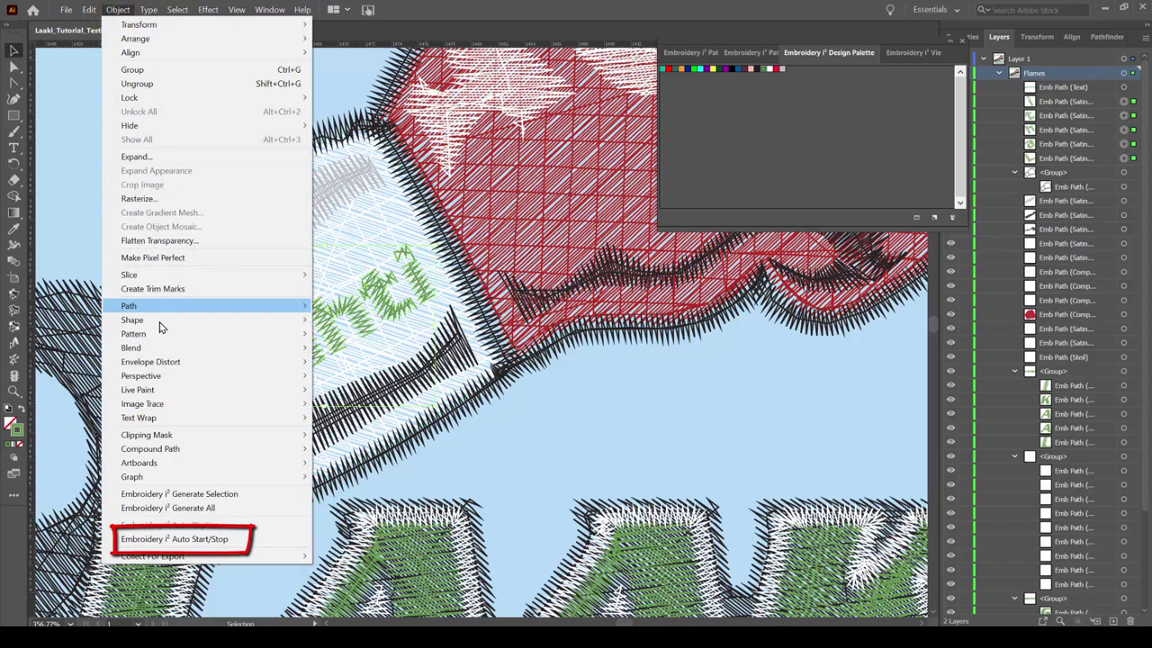
click(246, 540)
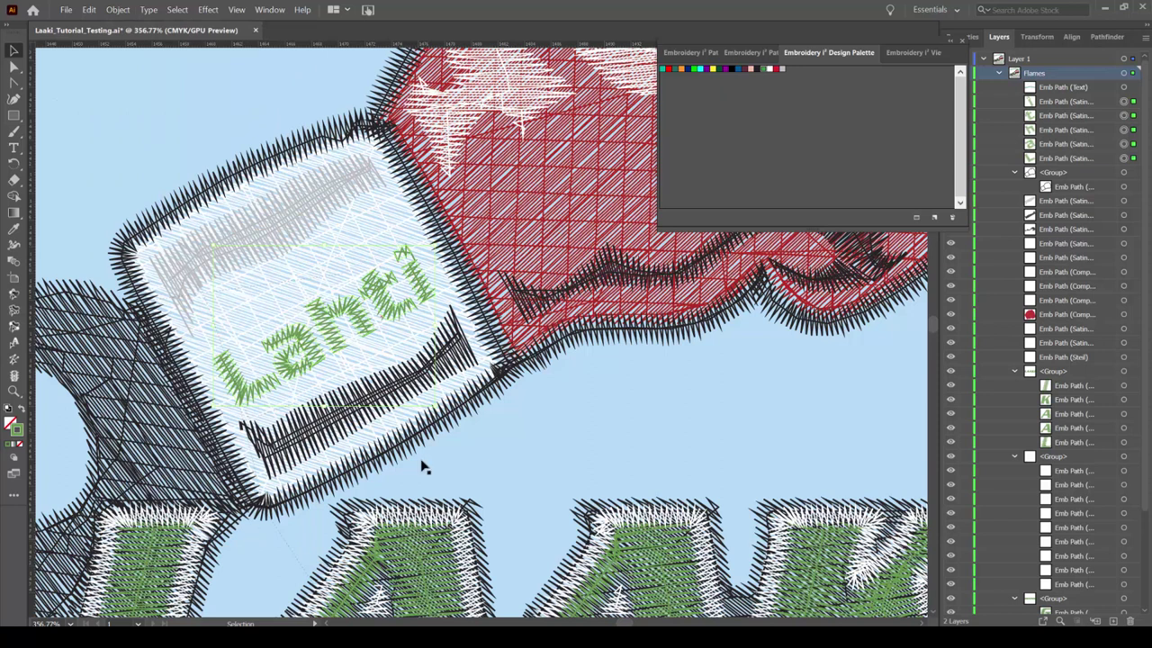
- Inspect the entry and exit beads of each cuff letter in sequence with the Beads Edit tool
click(1123, 158)
click(14, 295)
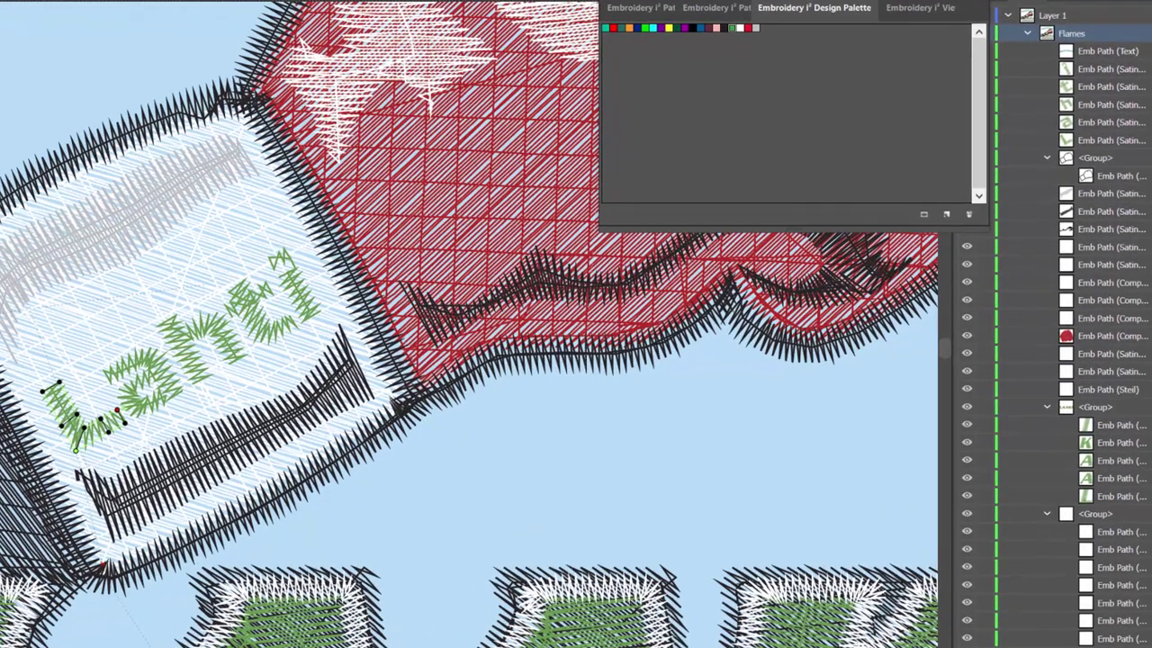
click(140, 385)
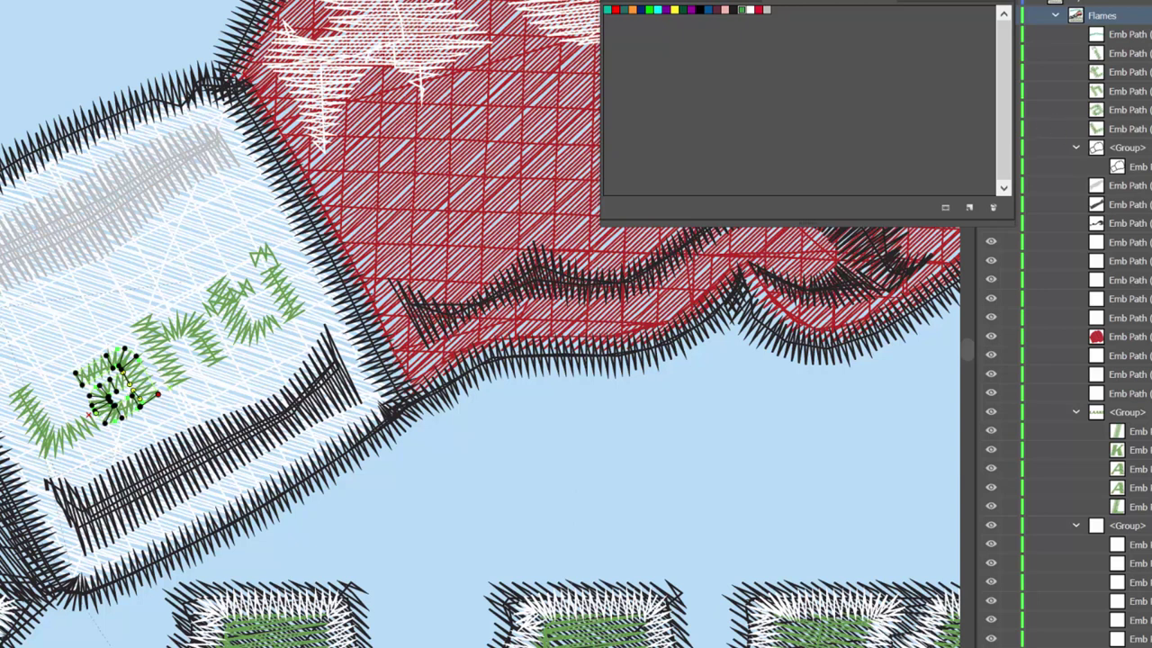
click(180, 337)
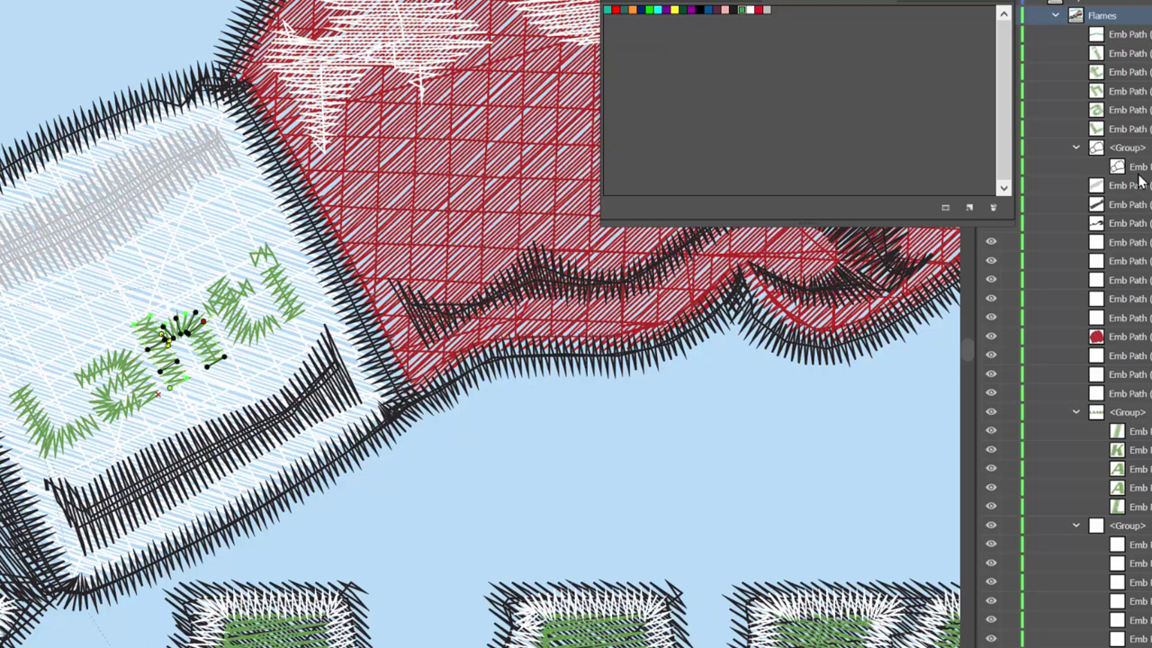
key(ctrl+alt+bracketright)
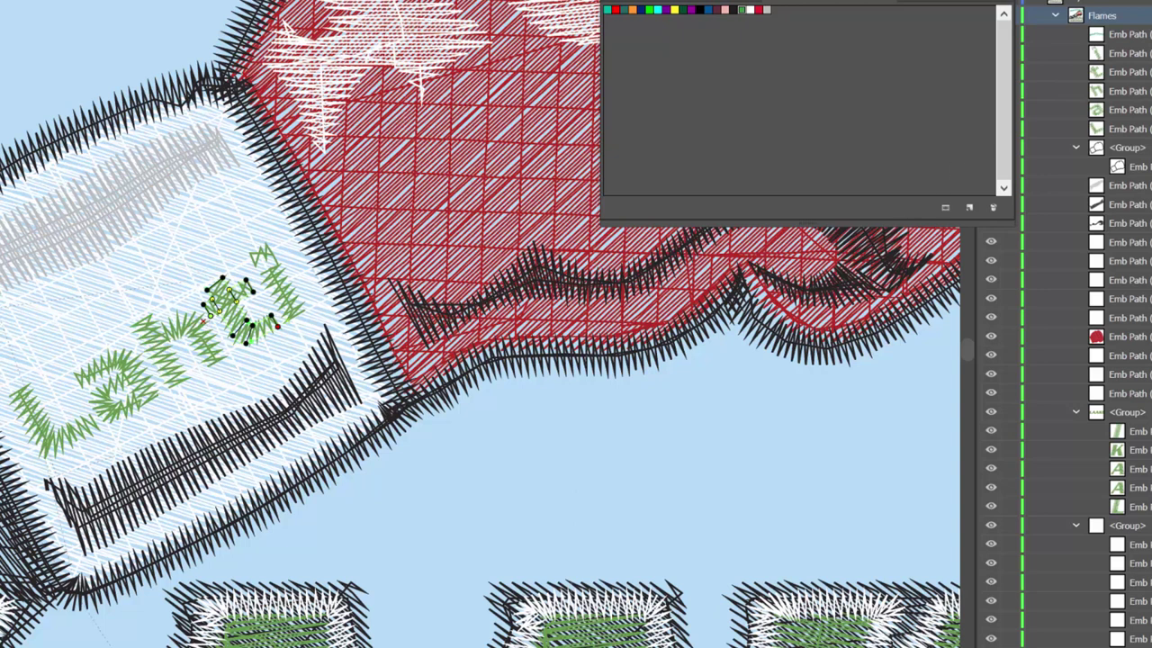
key(ctrl+alt+bracketright)
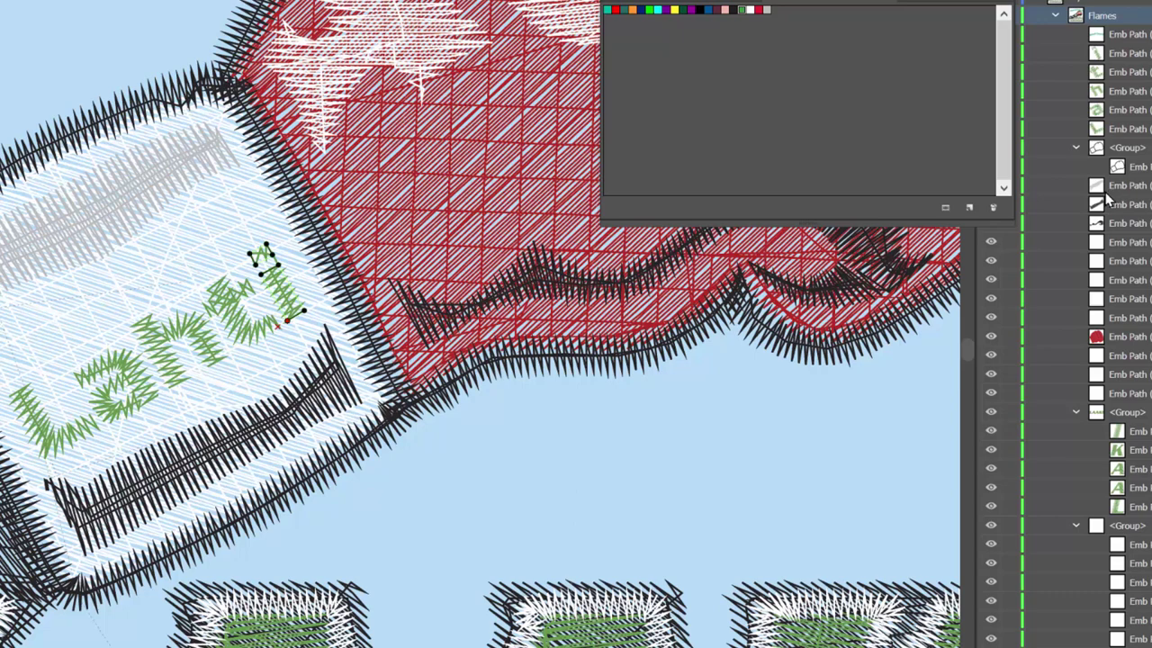
key(ctrl+shift+a)
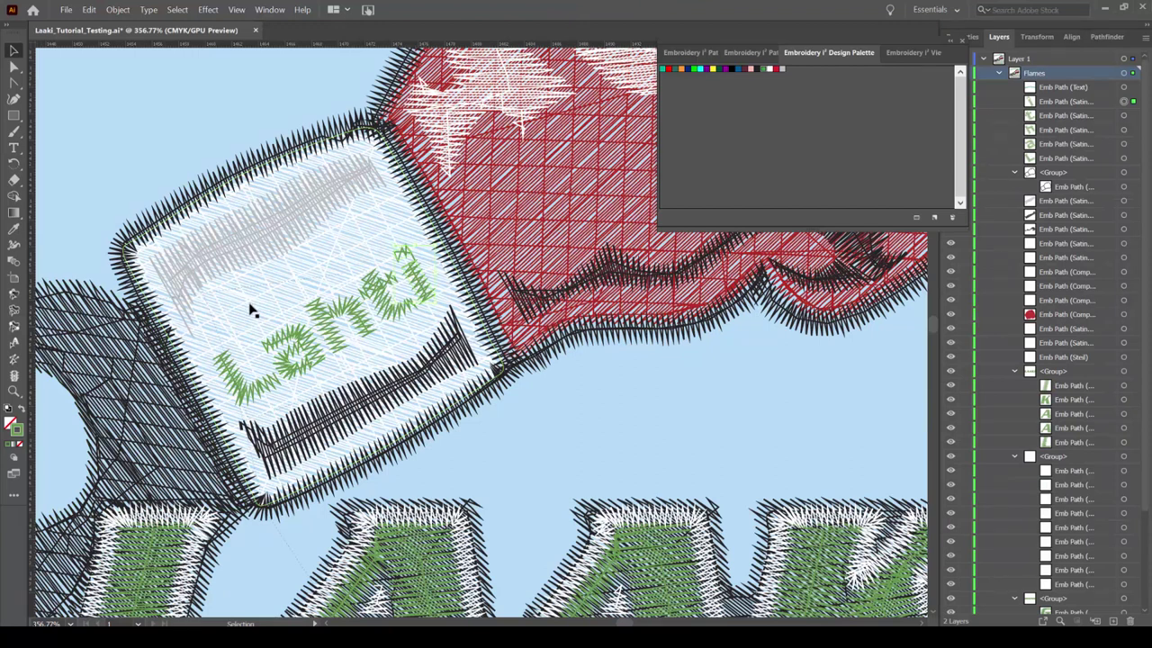
- Export the design as the Tajima TBF file Laaki_Tutorial_Testing.tbf in the Logo Emblems folder, replacing the existing file
scroll(261, 307, down, 5)
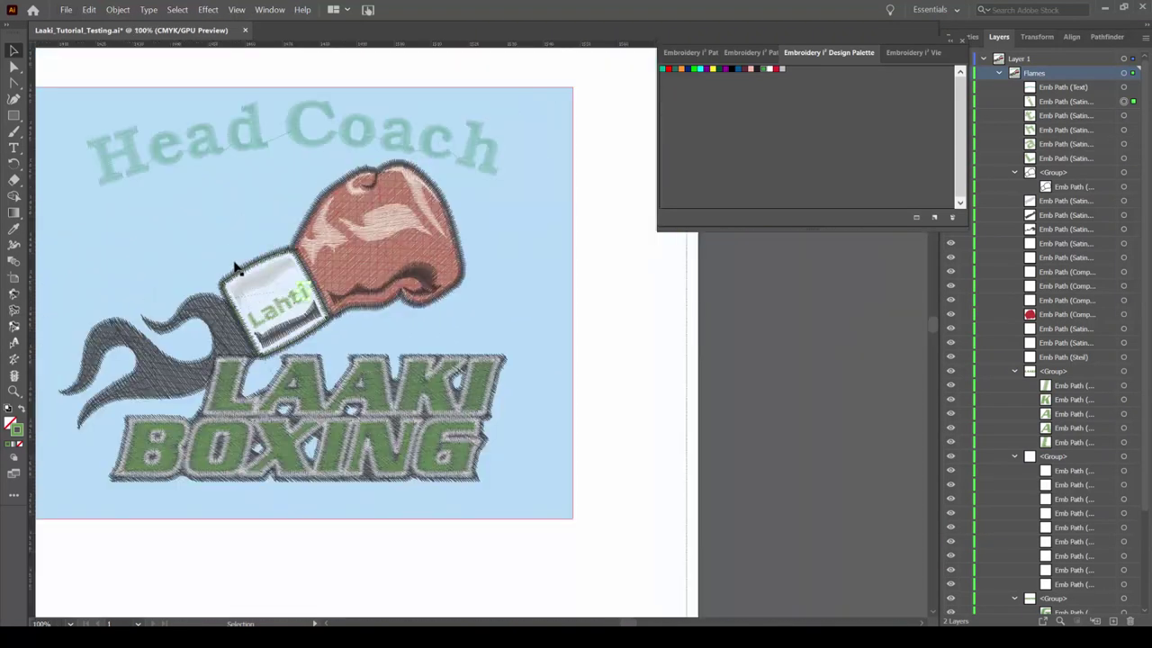
drag(226, 250, 342, 288)
click(20, 54)
click(270, 298)
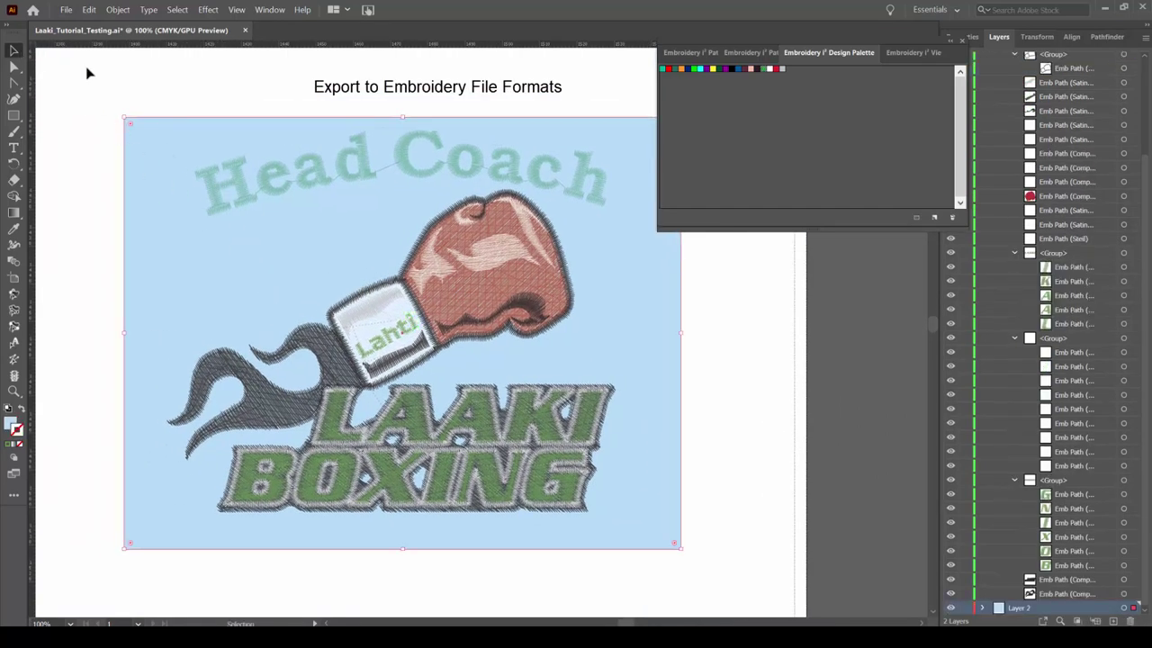
click(65, 11)
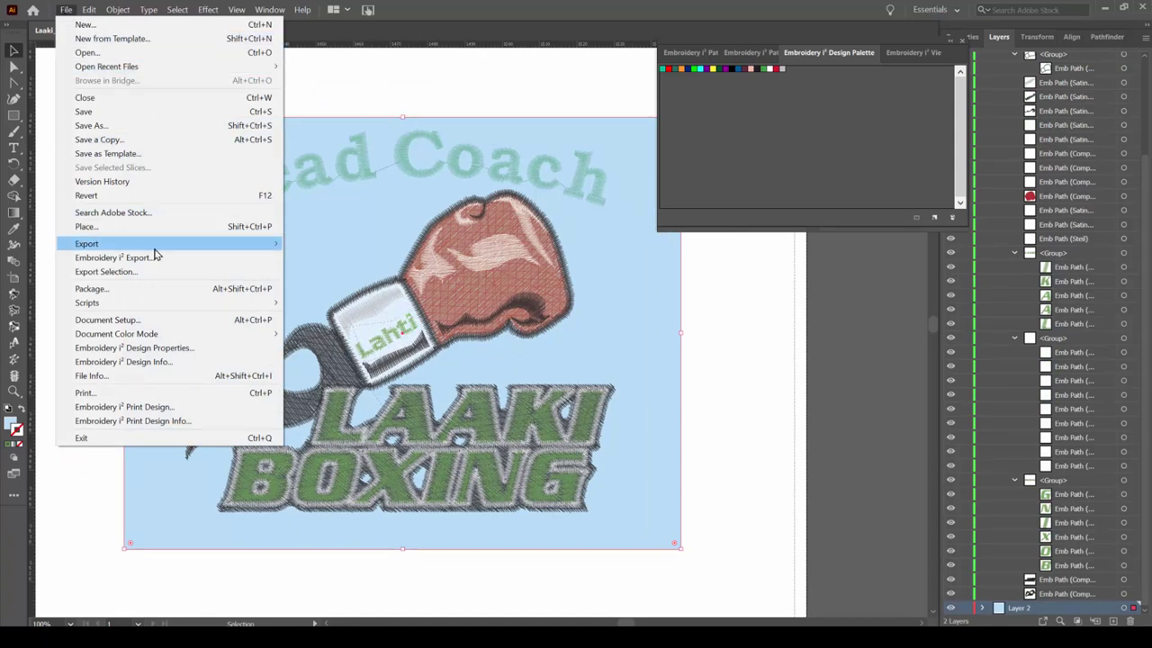
click(220, 261)
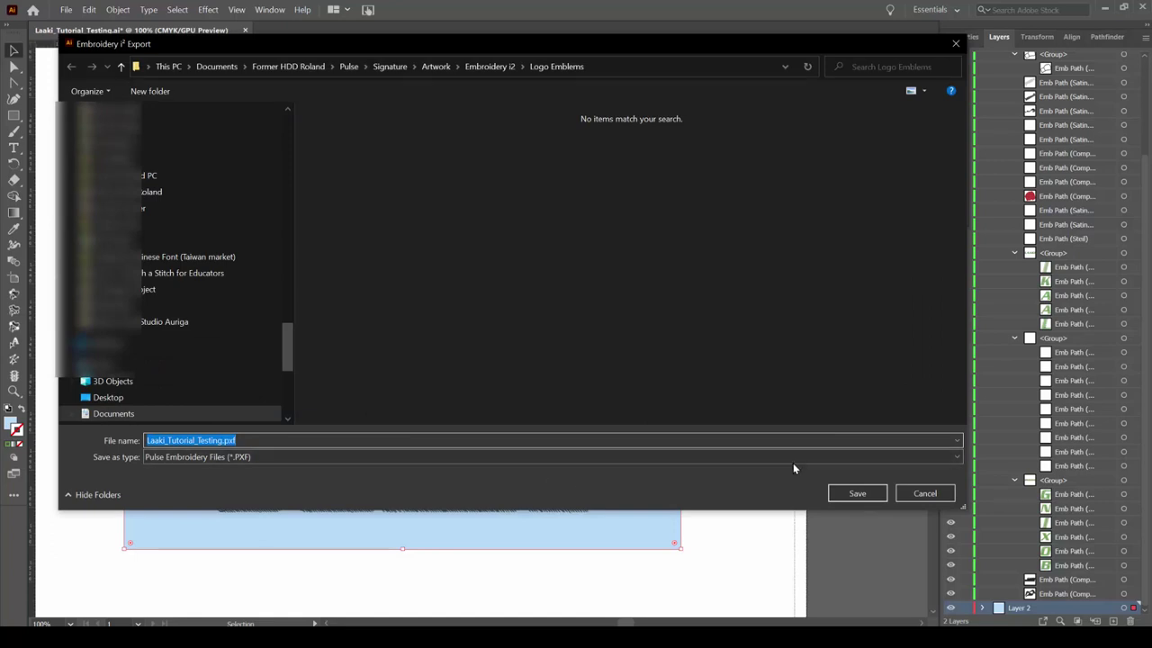
click(958, 458)
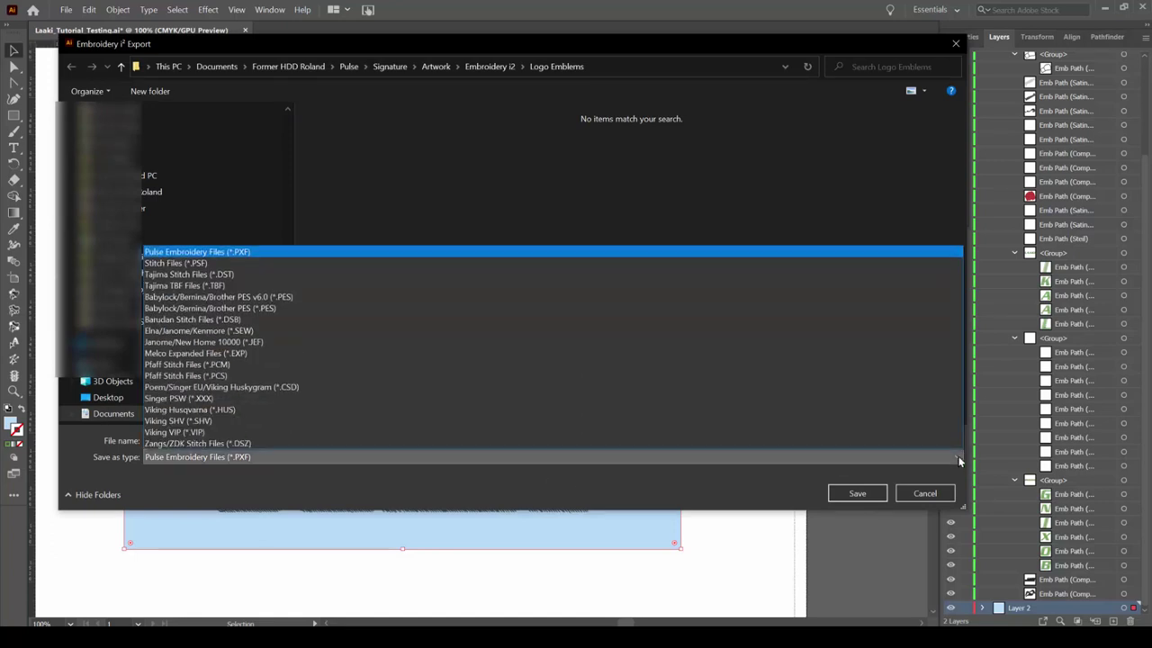
click(249, 286)
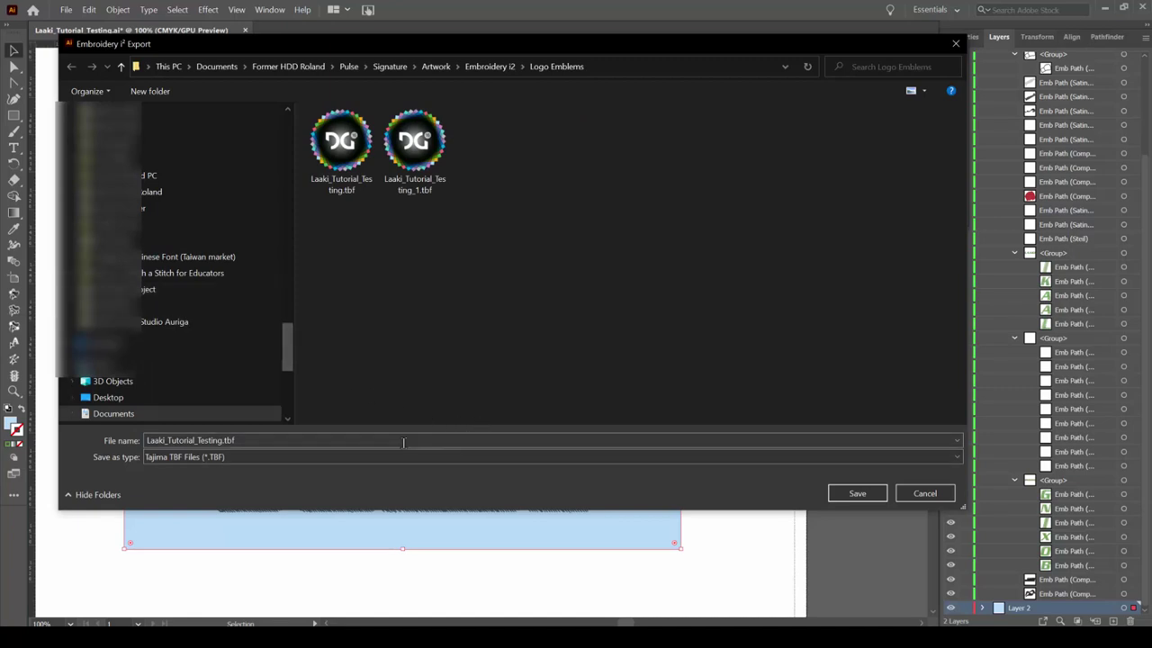
click(857, 494)
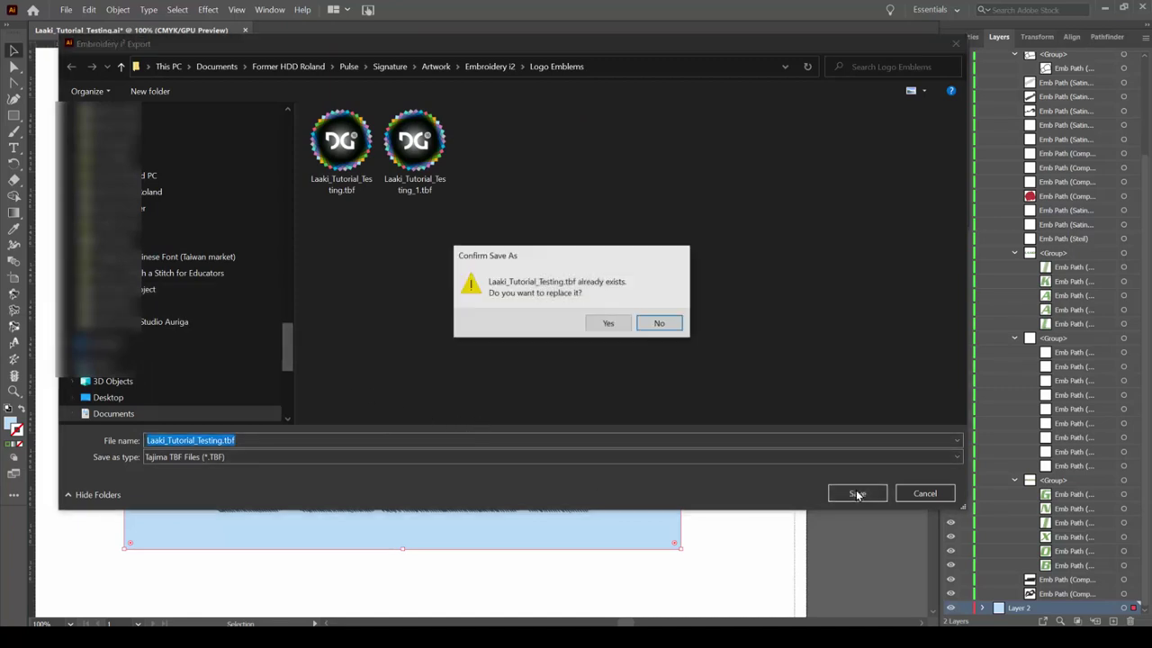
click(595, 326)
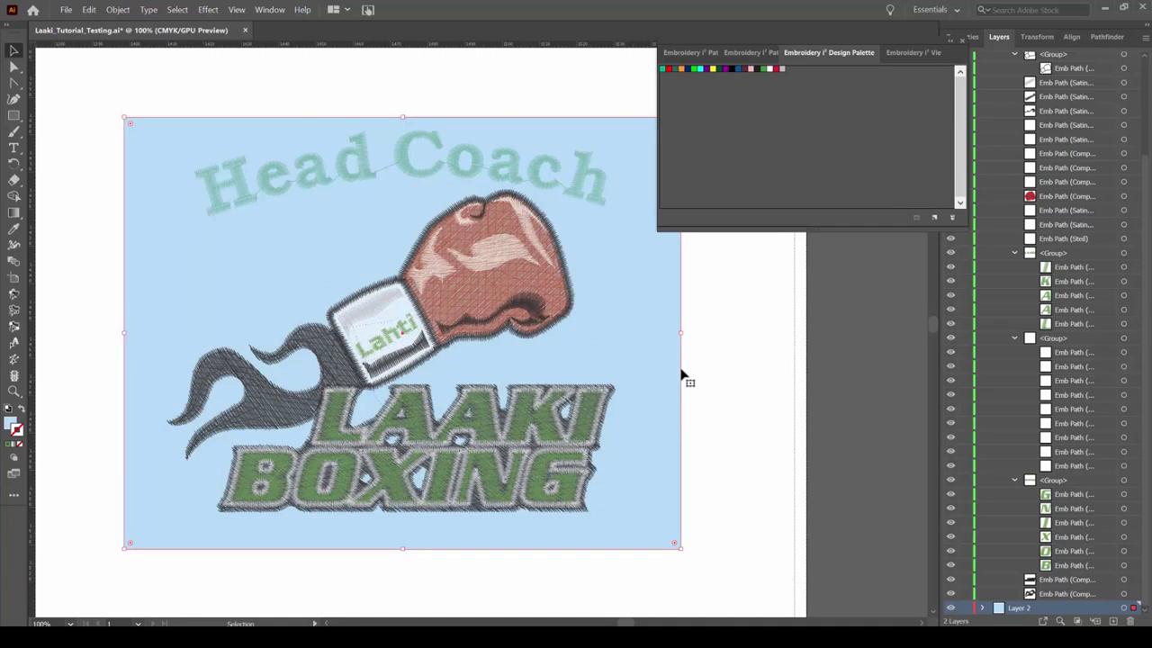
click(734, 382)
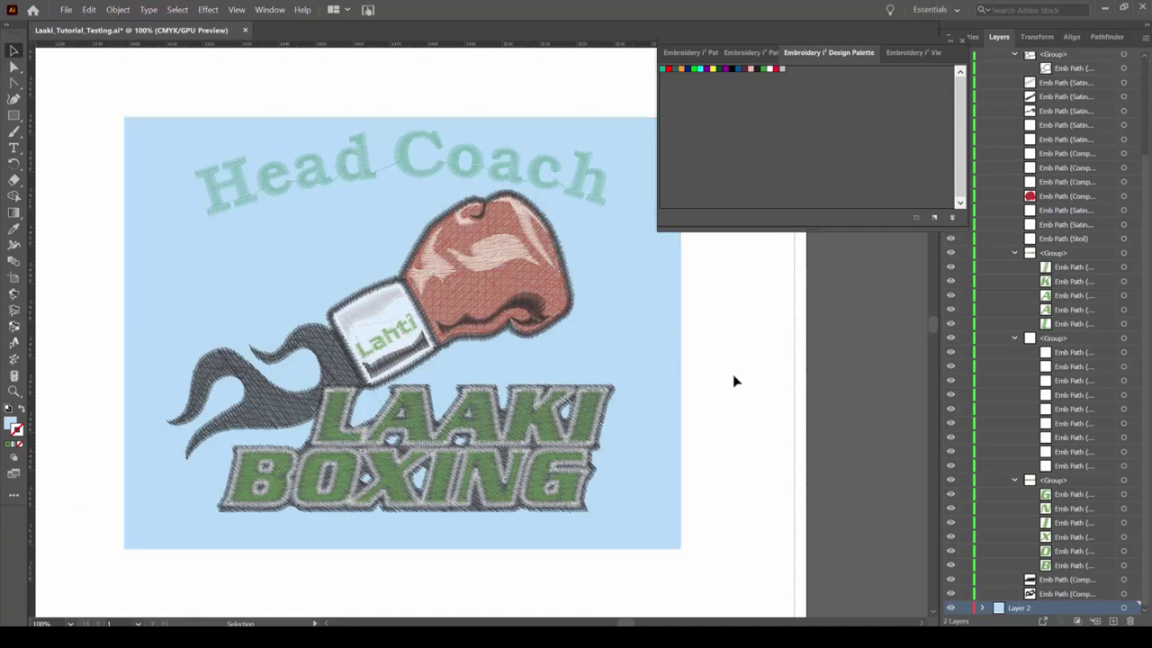
- Review the colour sequence on the Embroidery i² Print Design Info sheet, then cancel printing and close the sheet
click(71, 11)
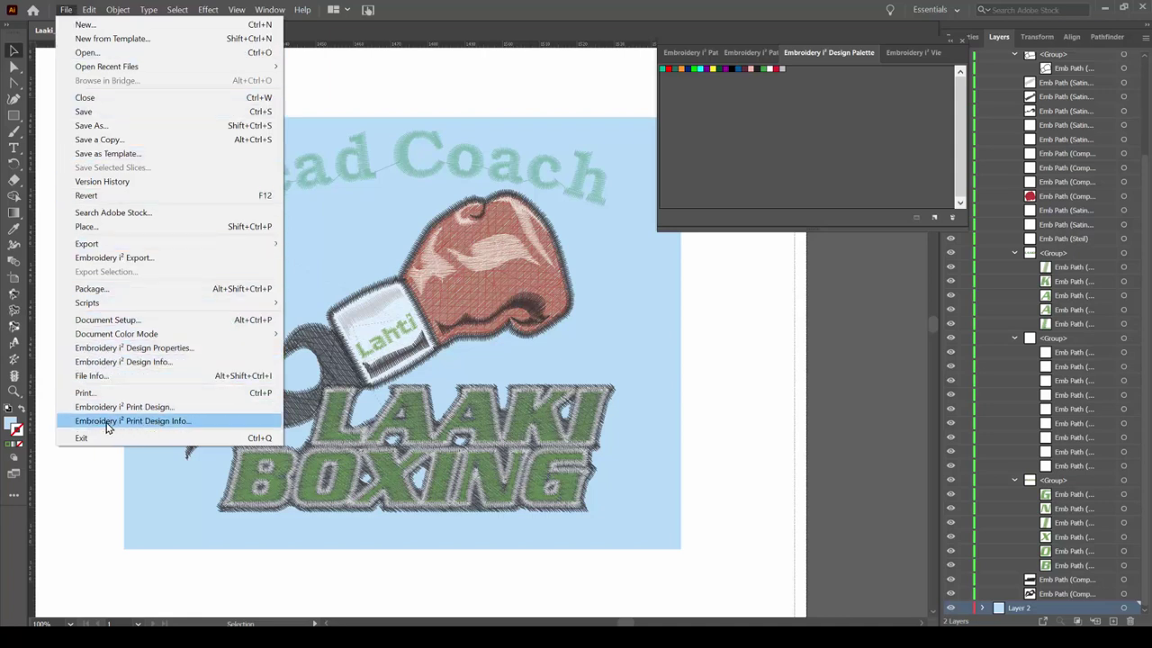
click(172, 424)
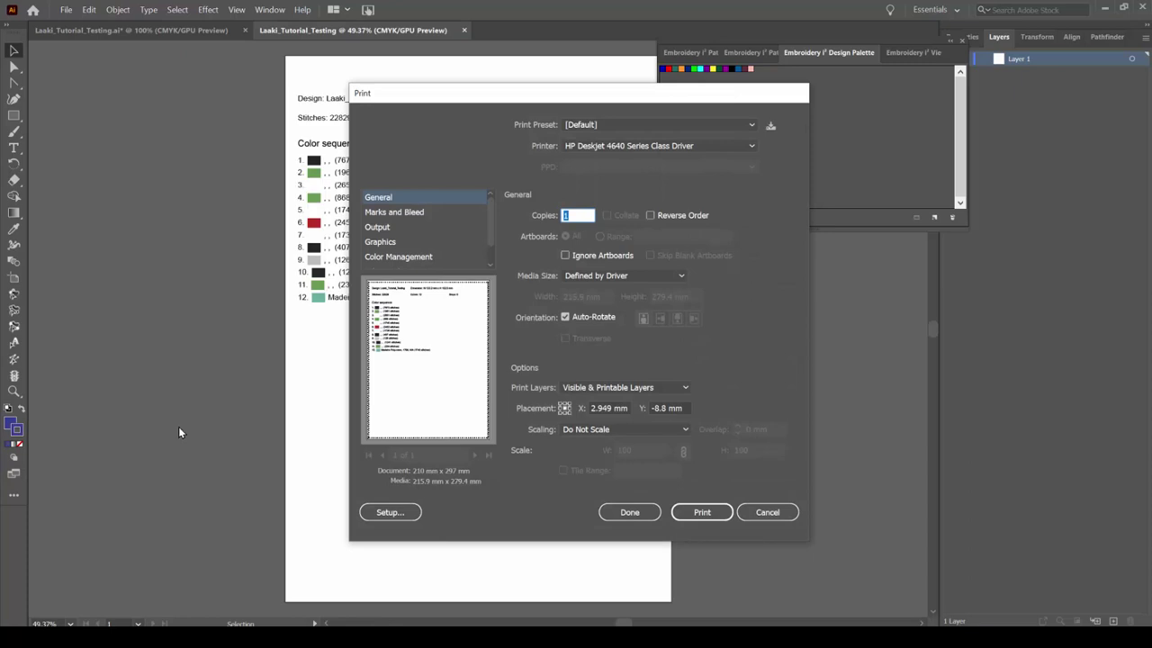
drag(450, 105, 774, 113)
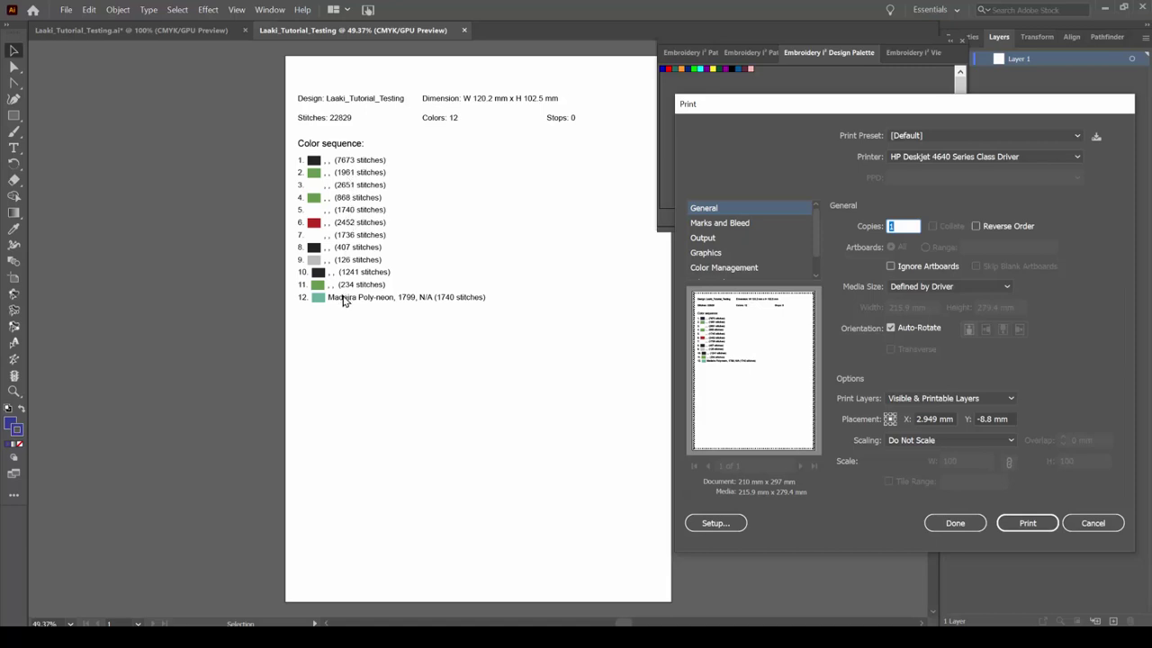
drag(810, 111, 585, 104)
click(867, 517)
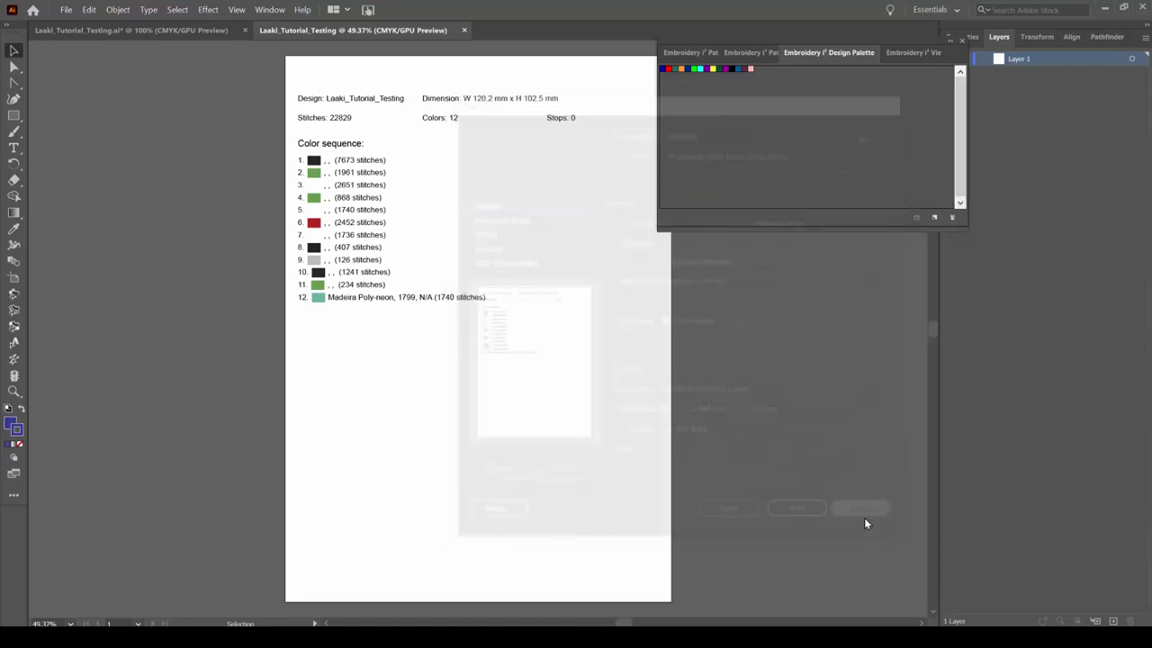
key(ctrl+w)
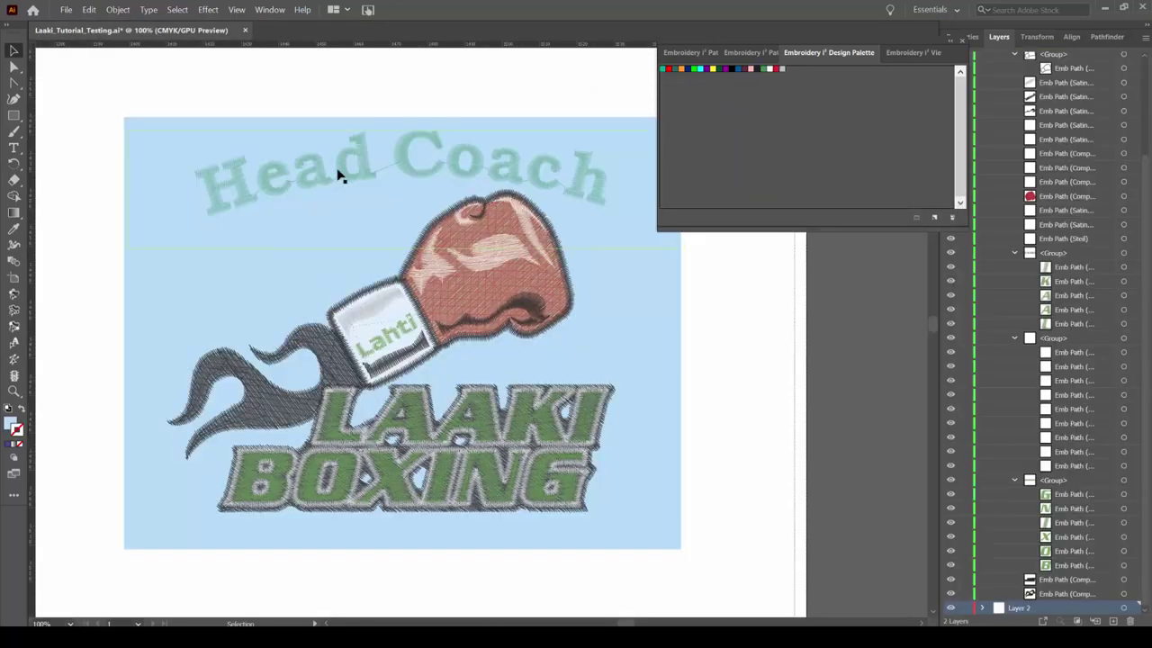
- Check the logo's print preview with Embroidery i² Print Design and leave without printing
click(67, 11)
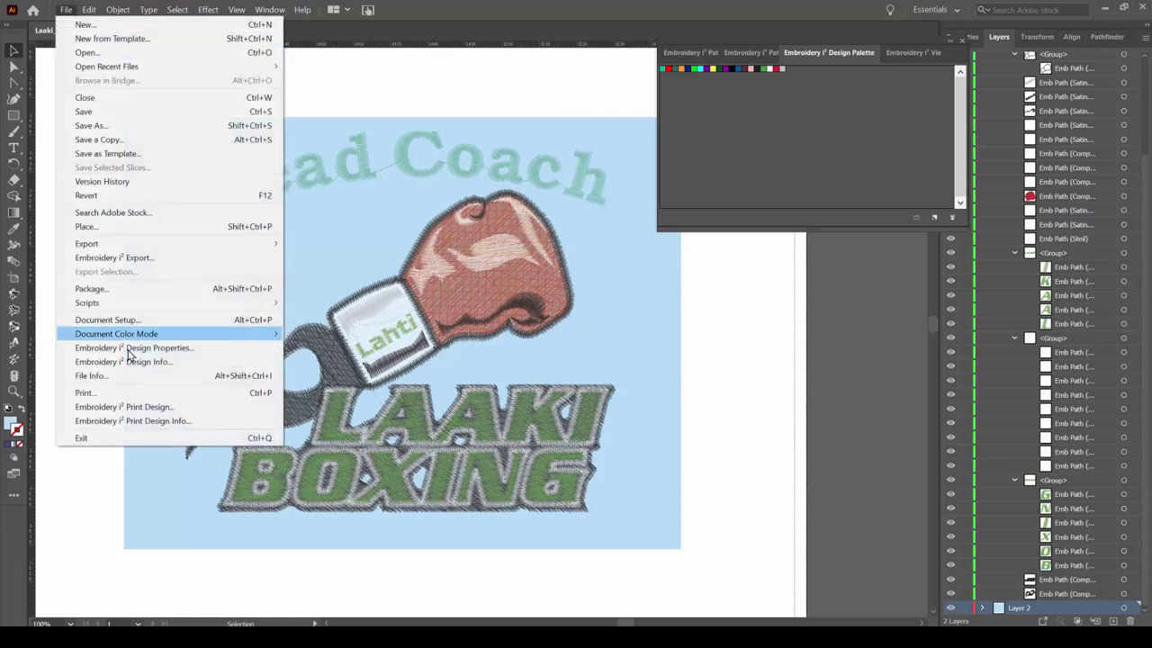
click(175, 409)
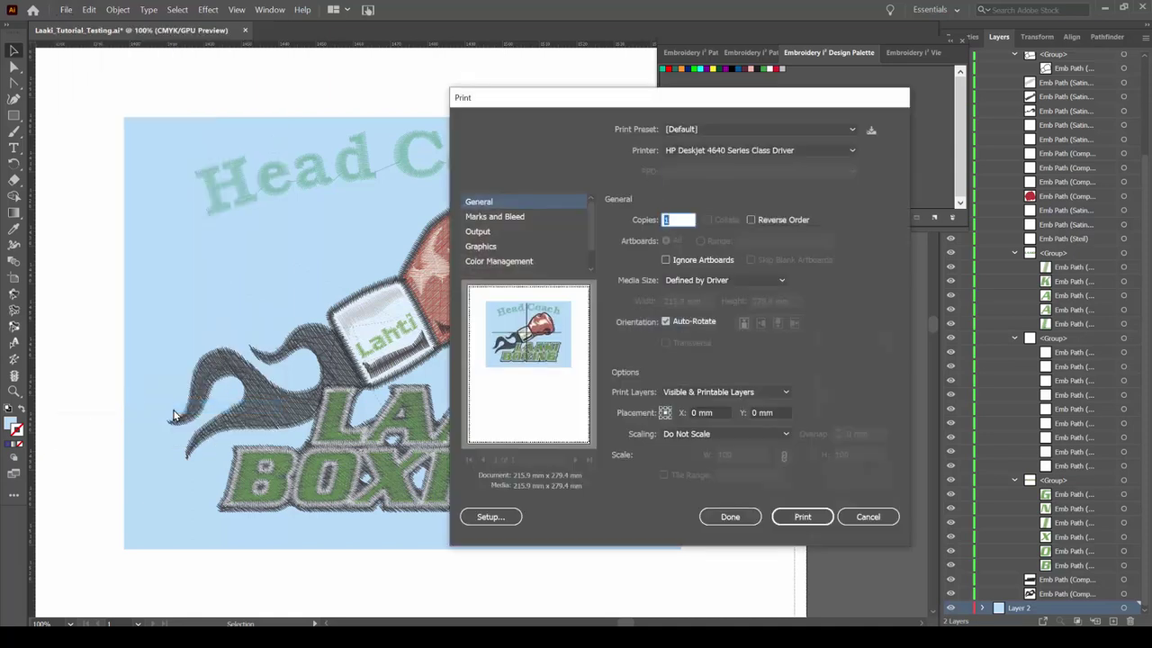
drag(593, 102, 681, 79)
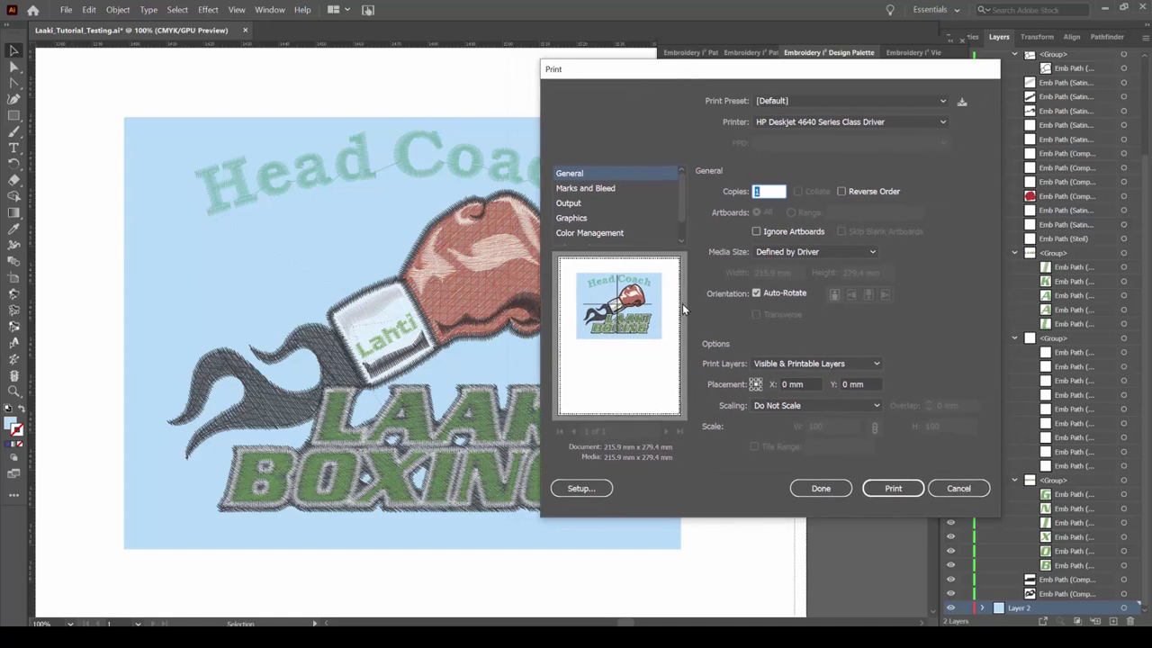
click(956, 489)
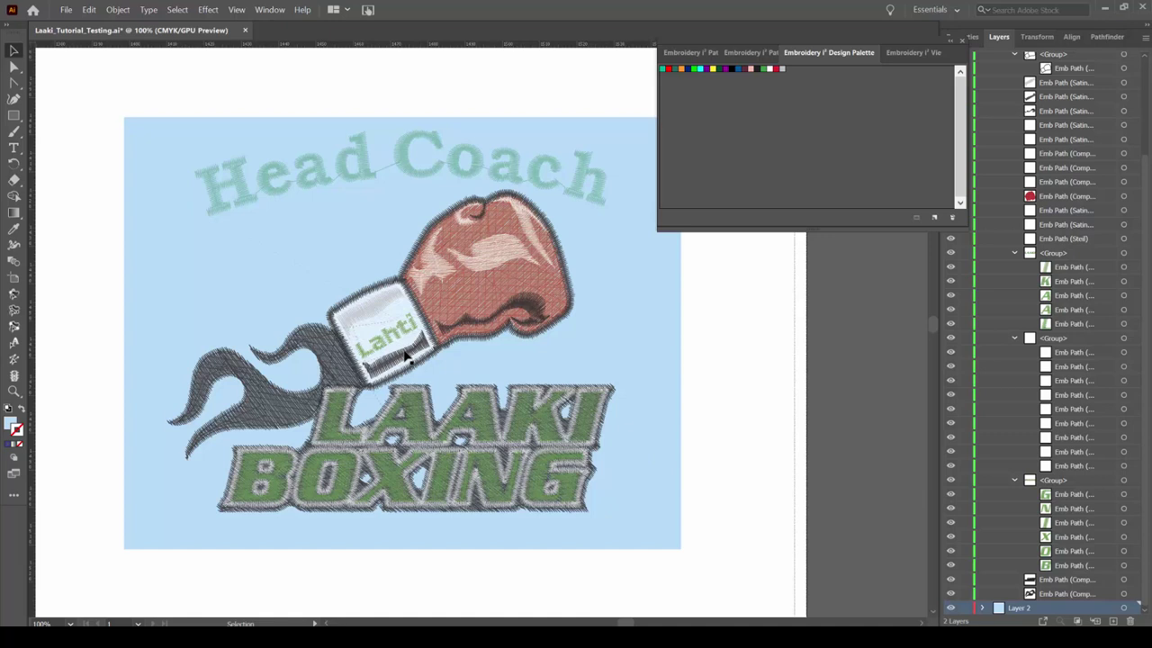
click(309, 326)
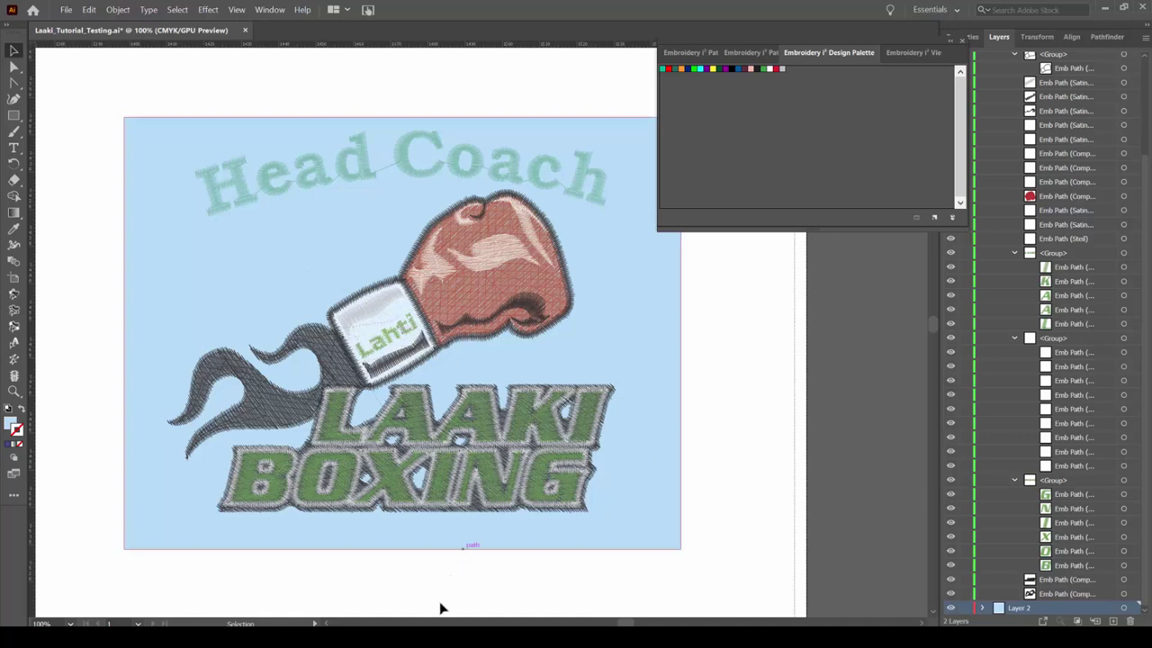